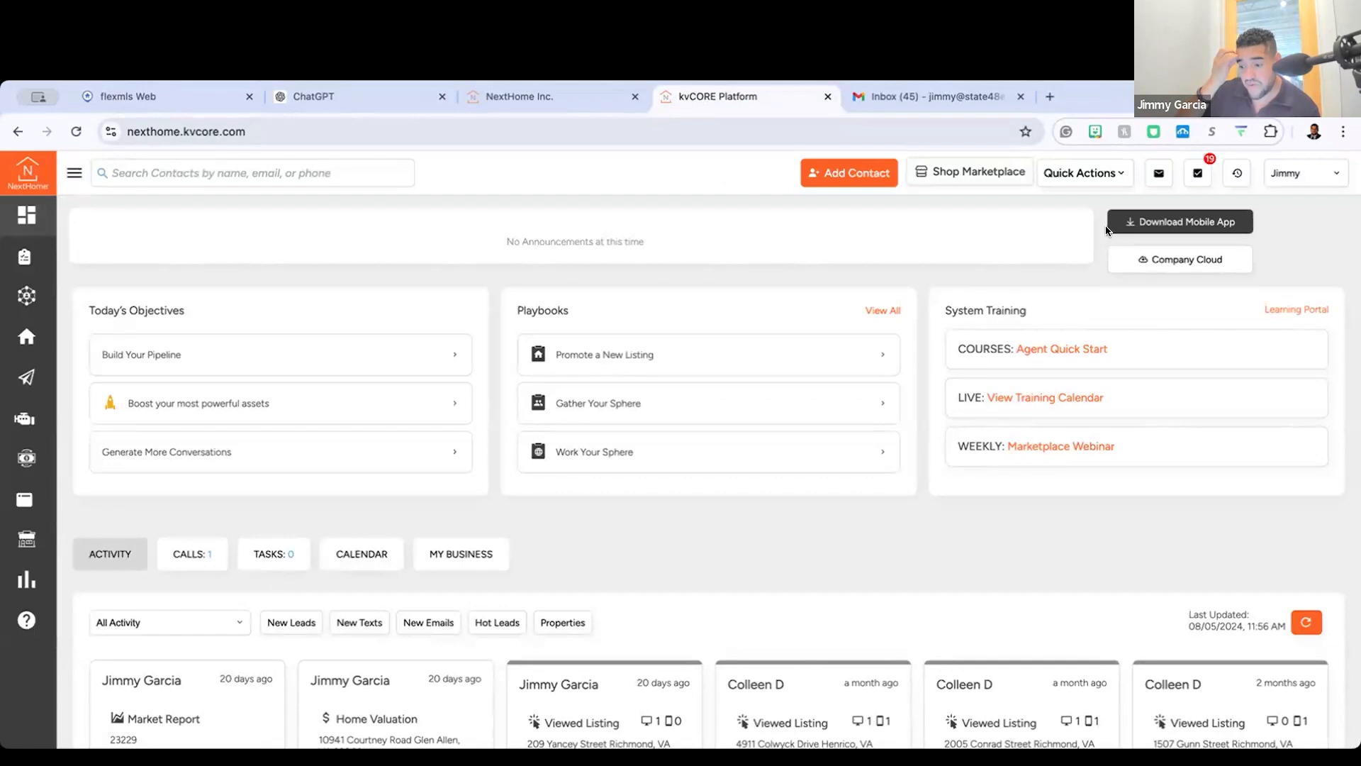
Step: Move the ChatGPT browser tab directly before the kvCORE tab and return to kvCORE
left_click(310, 113)
left_click_drag(364, 106, 508, 106)
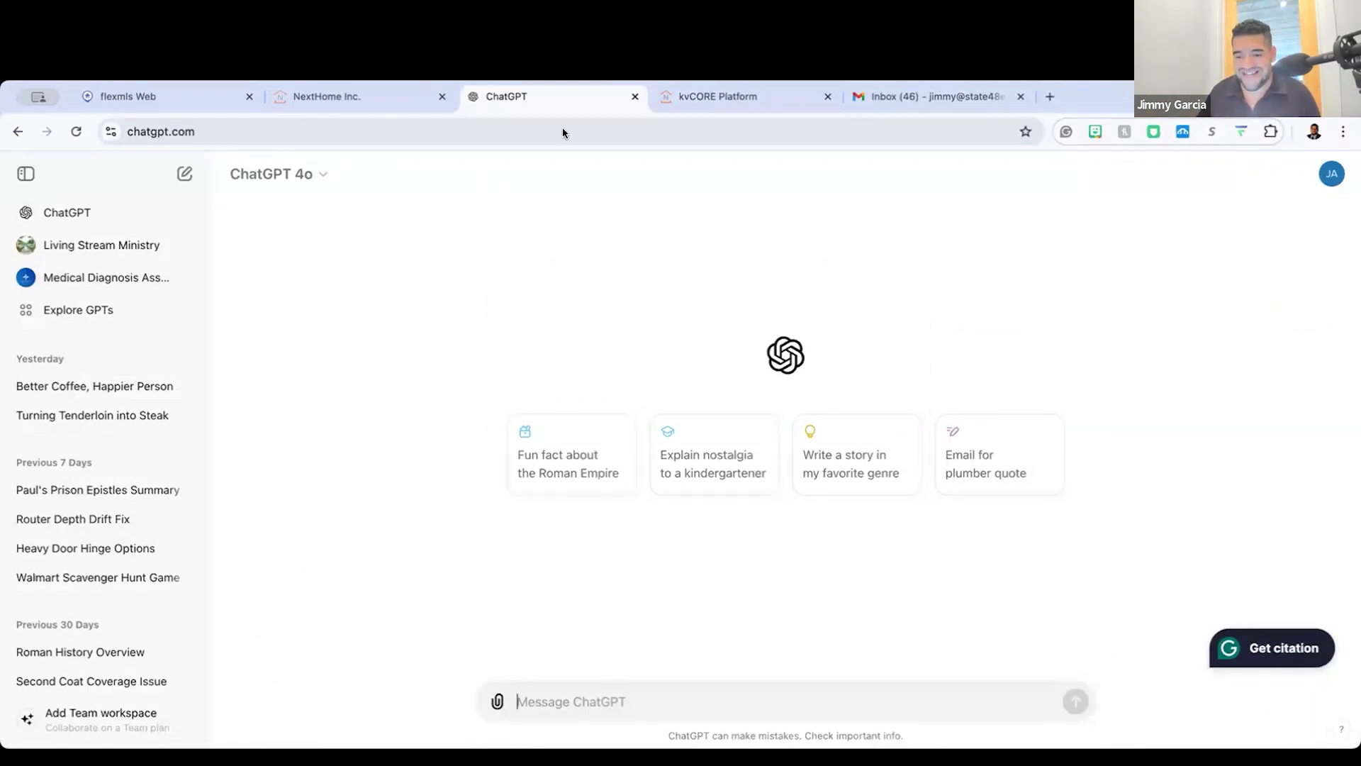
left_click(716, 105)
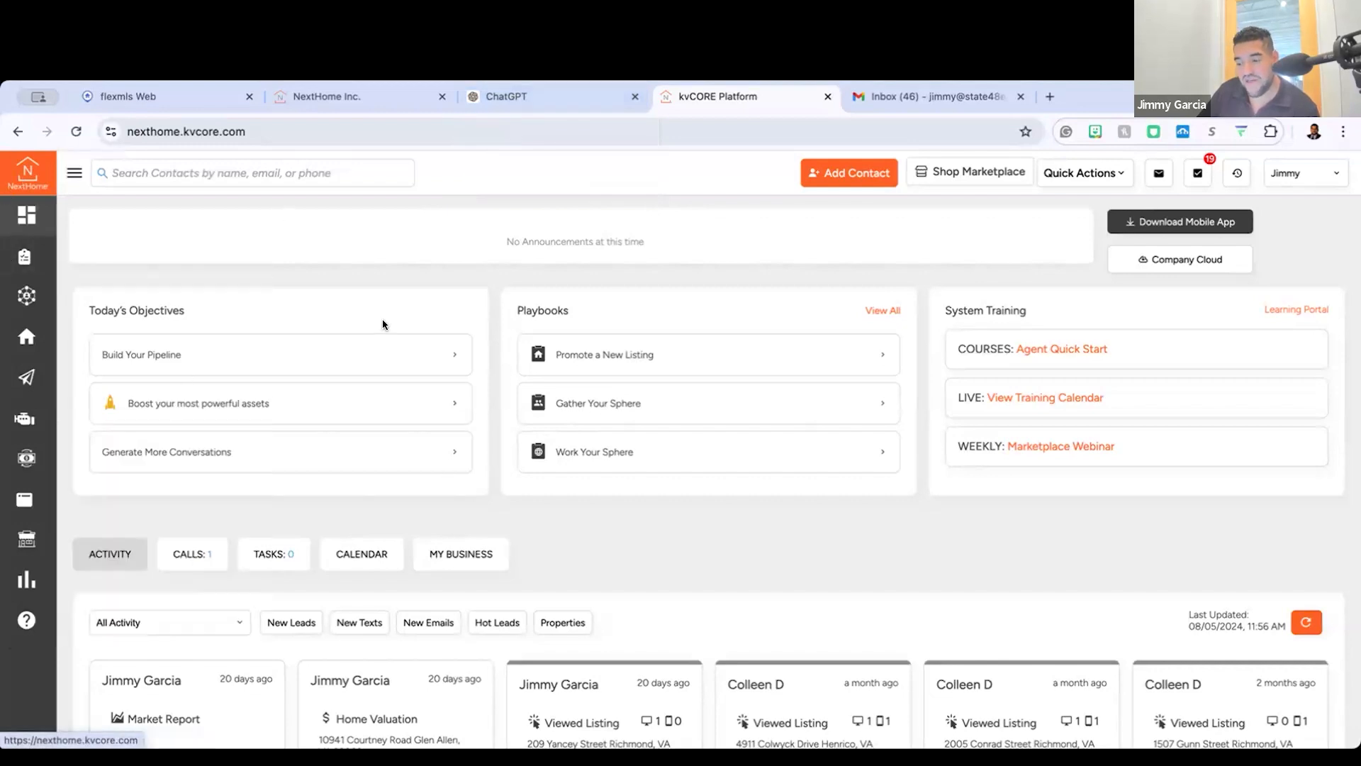
Step: Open the Smart CRM contact list and look over its contacts and columns
left_click(70, 175)
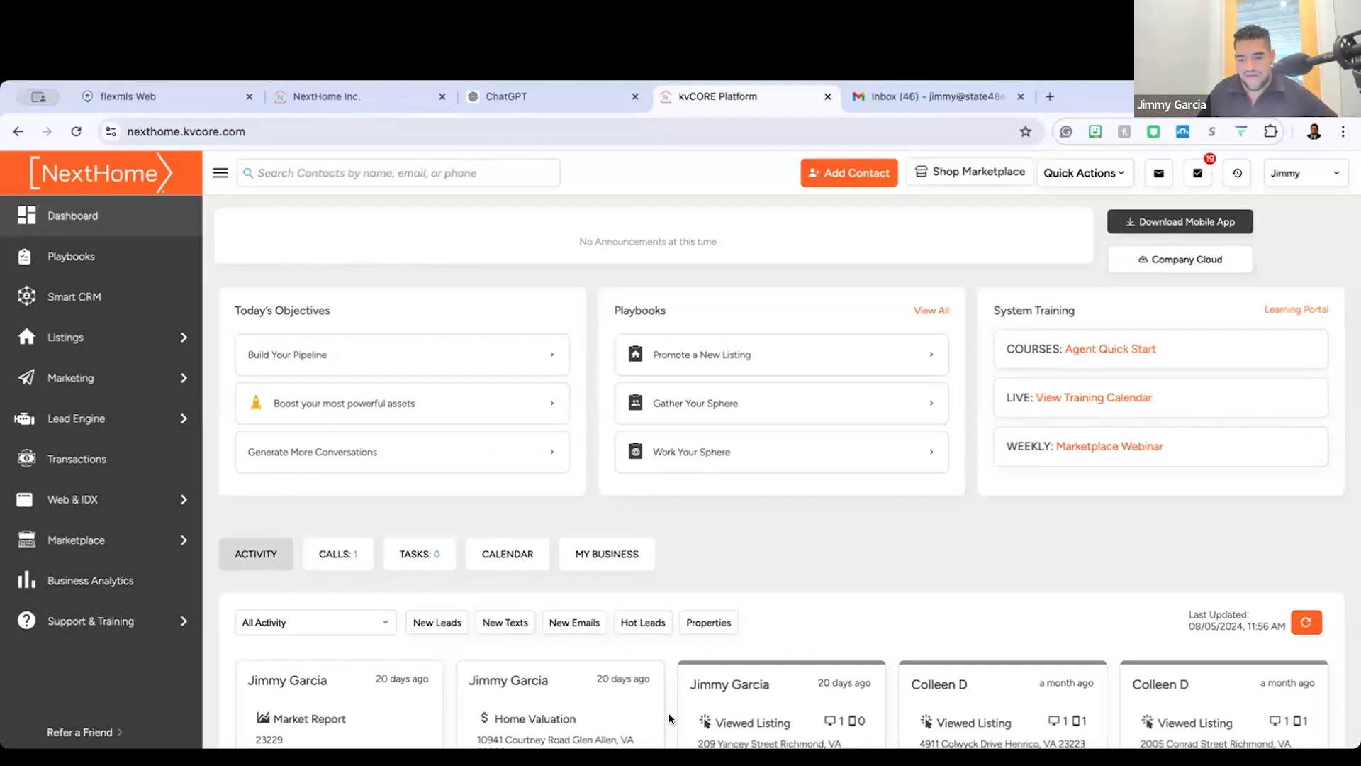
left_click(81, 297)
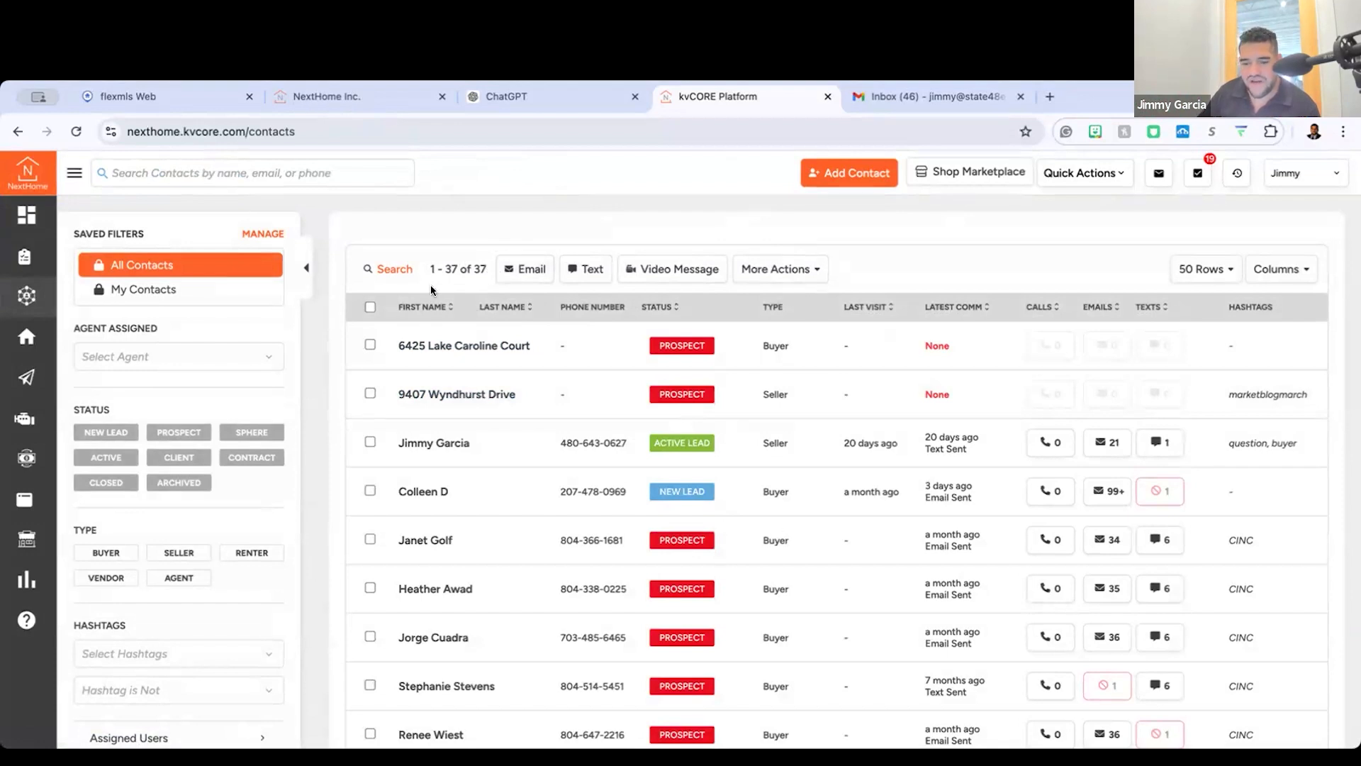
scroll(431, 286, "up", 5)
scroll(431, 291, "down", 4)
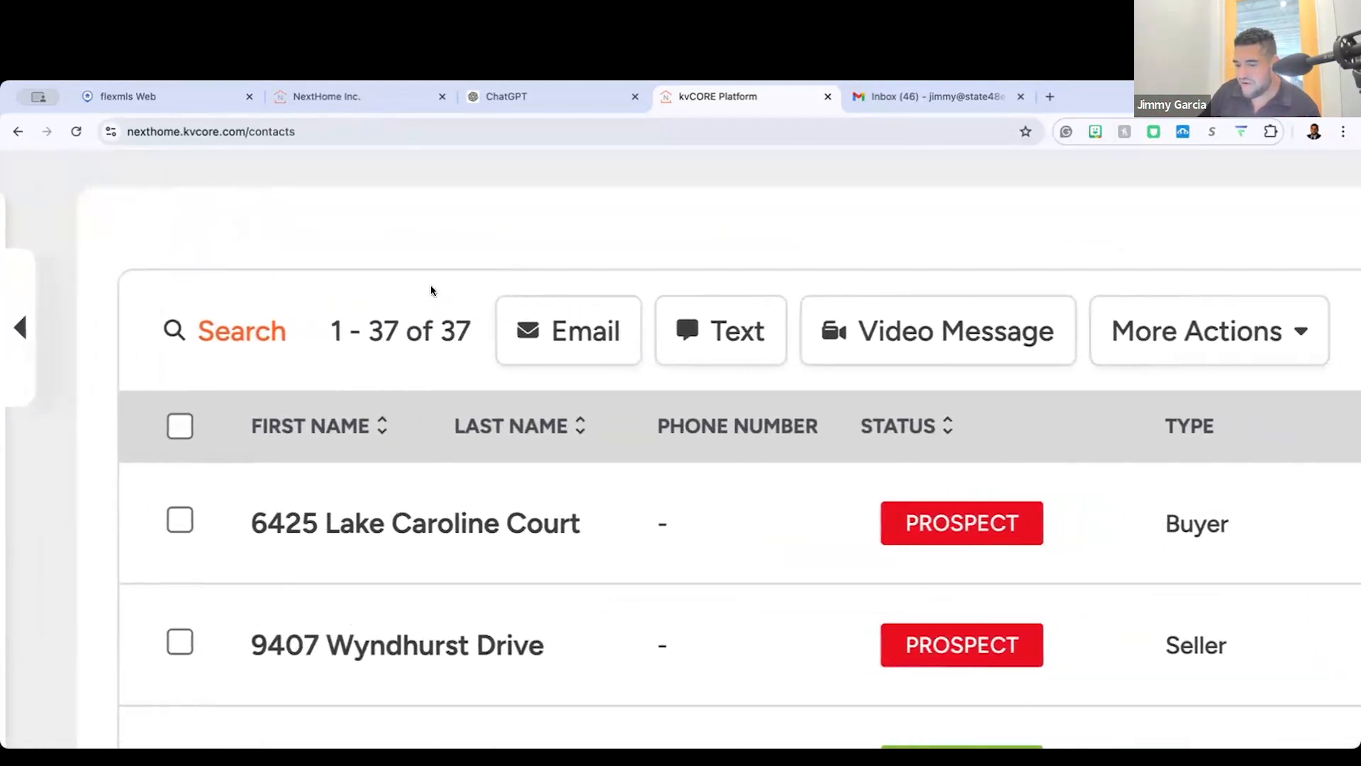
scroll(431, 291, "down", 4)
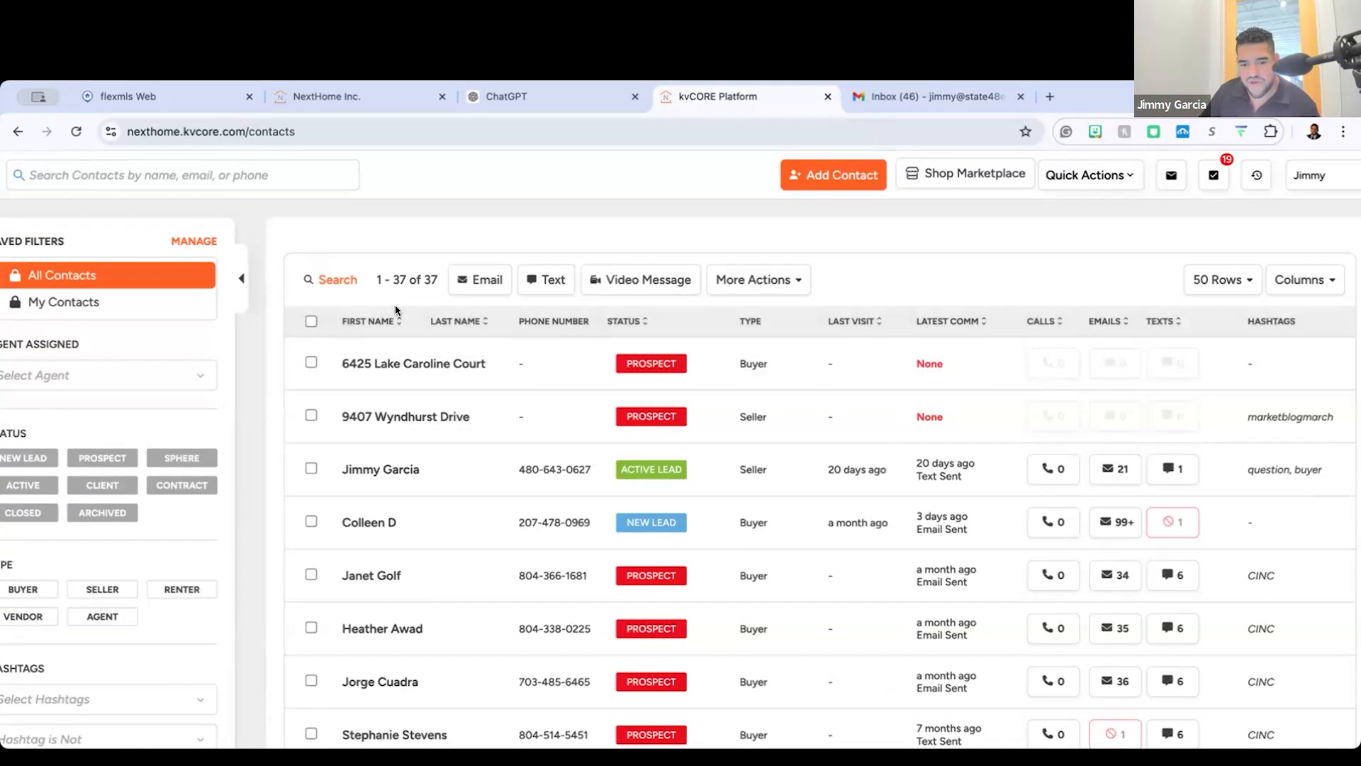
scroll(394, 309, "down", 2)
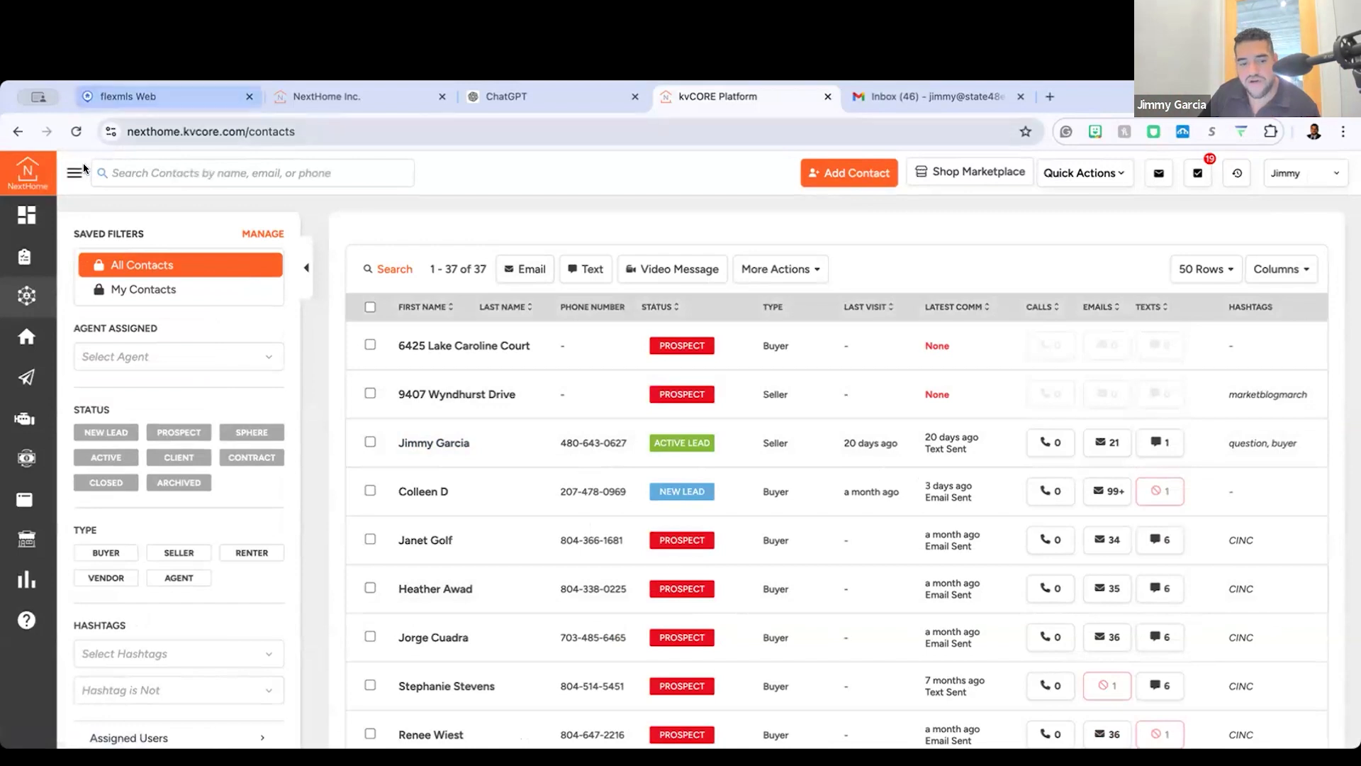
Step: Examine the contact list's status, type and hashtag filters, including the hashtags available for filtering
mouse_move(78, 331)
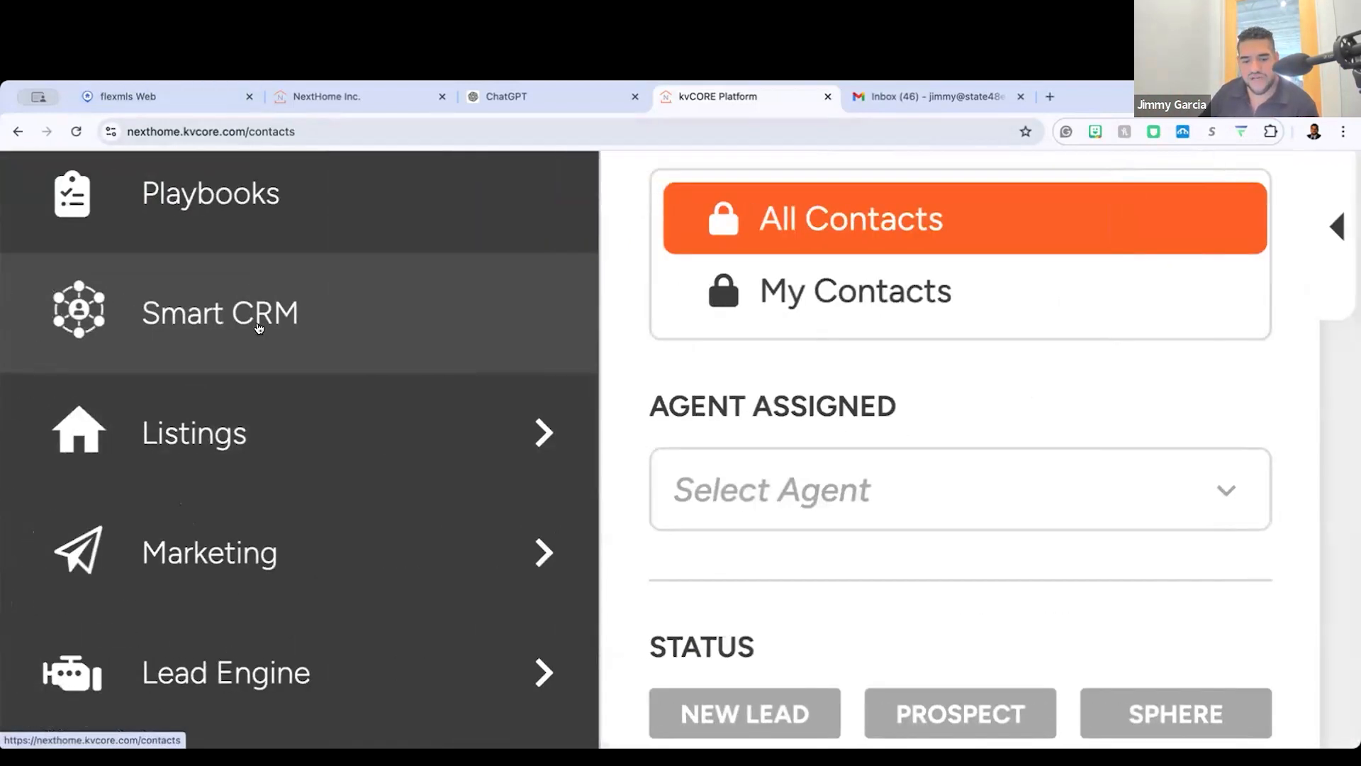
scroll(794, 303, "down", 6)
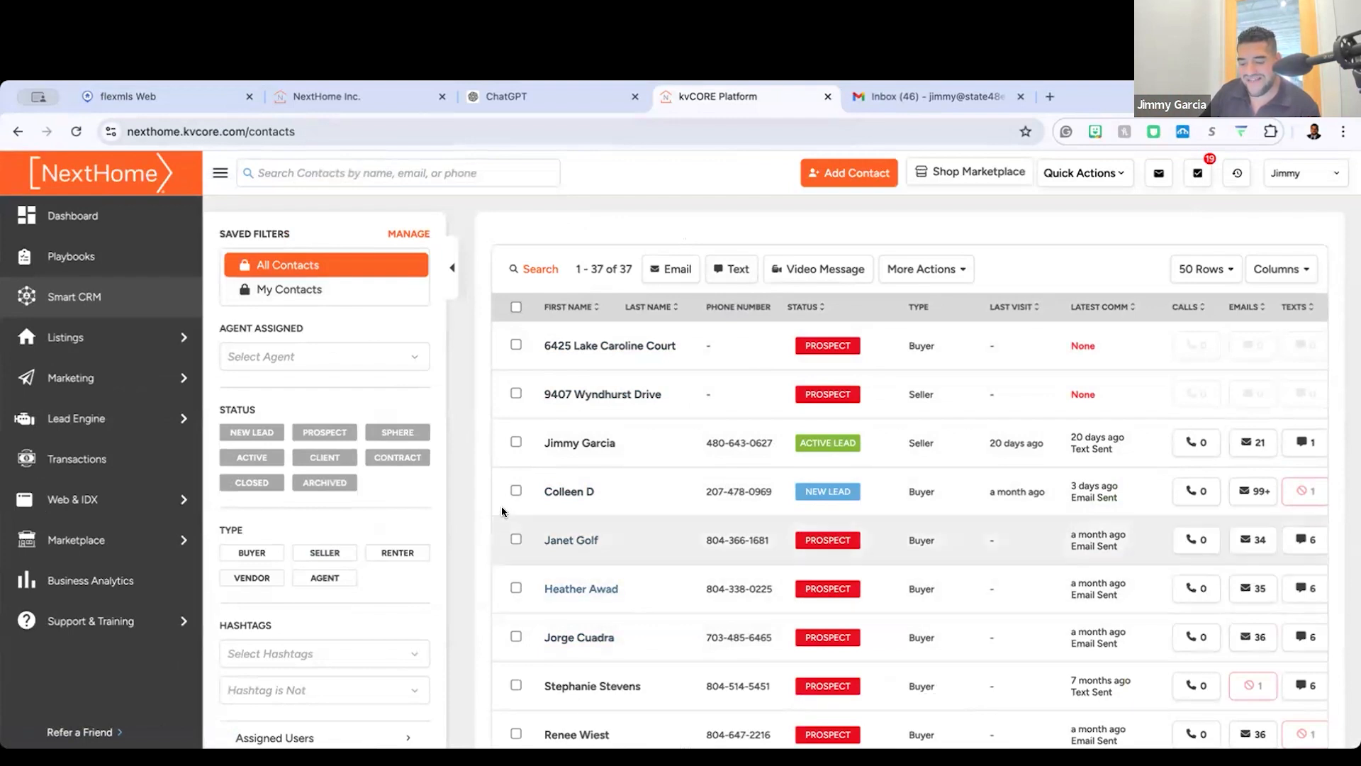
scroll(501, 504, "down", 3)
mouse_move(198, 504)
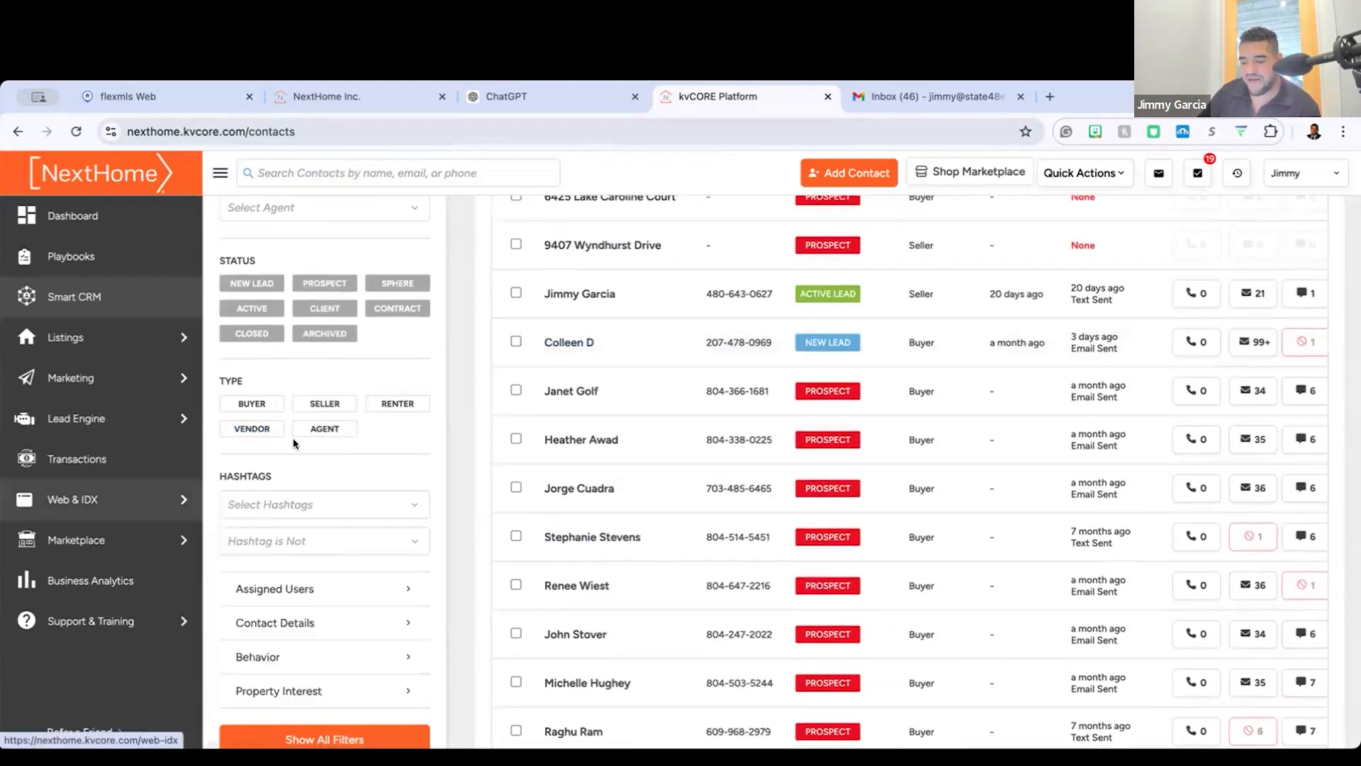
scroll(278, 449, "up", 5)
scroll(278, 448, "up", 2)
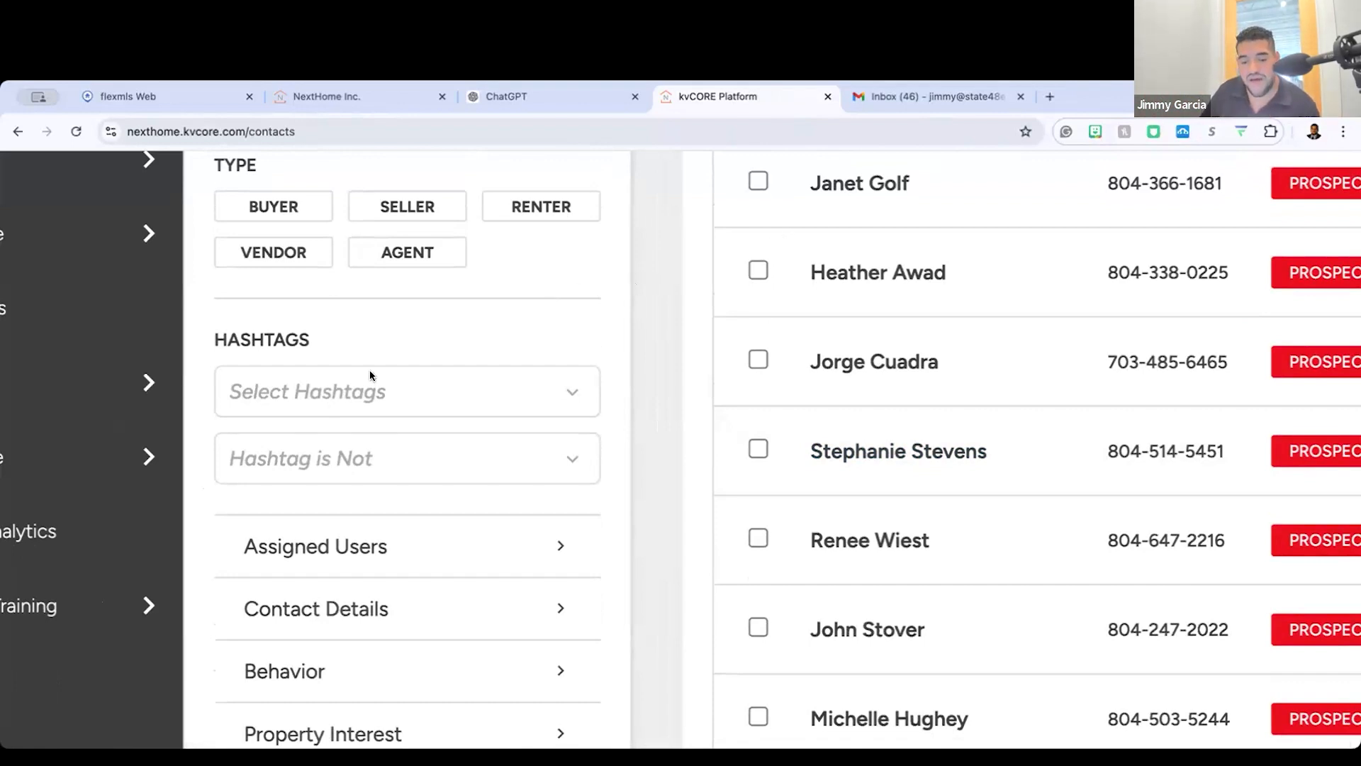
left_click(408, 386)
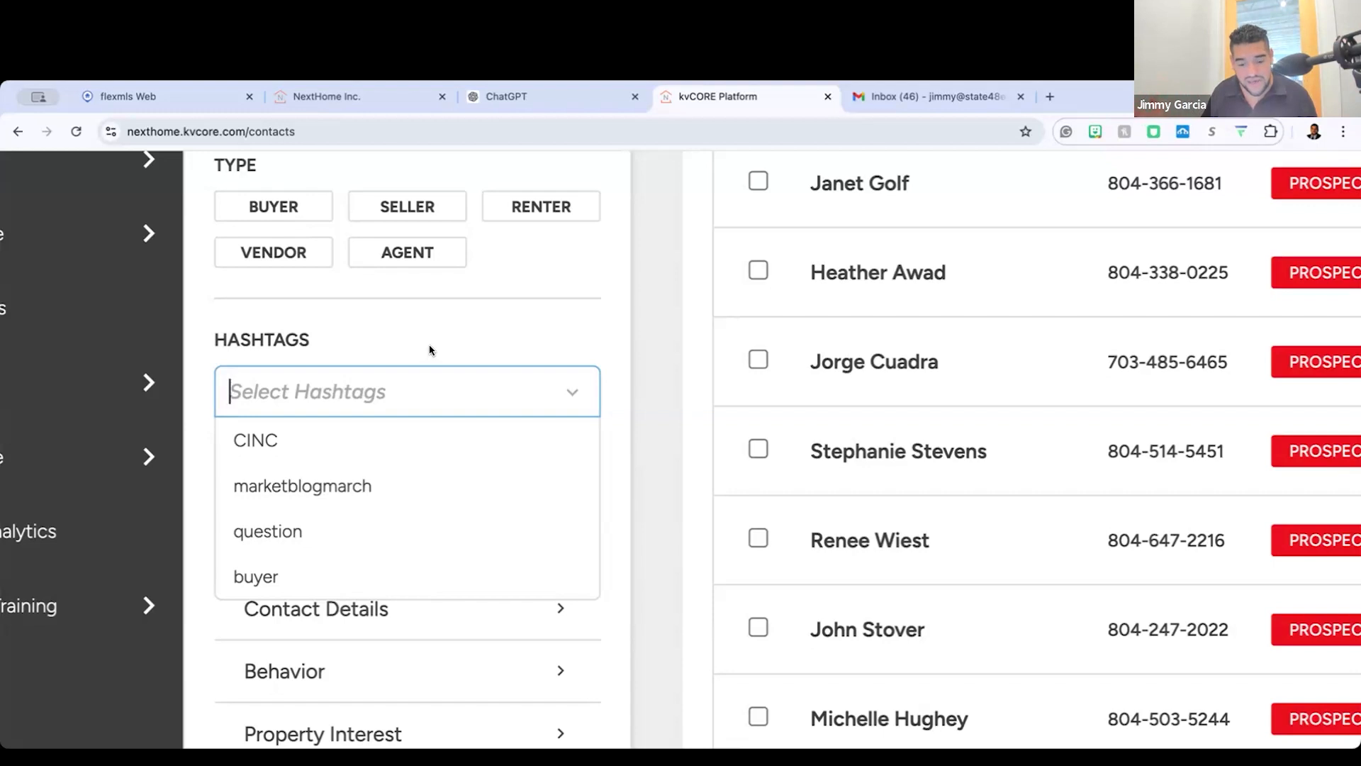
left_click(813, 243)
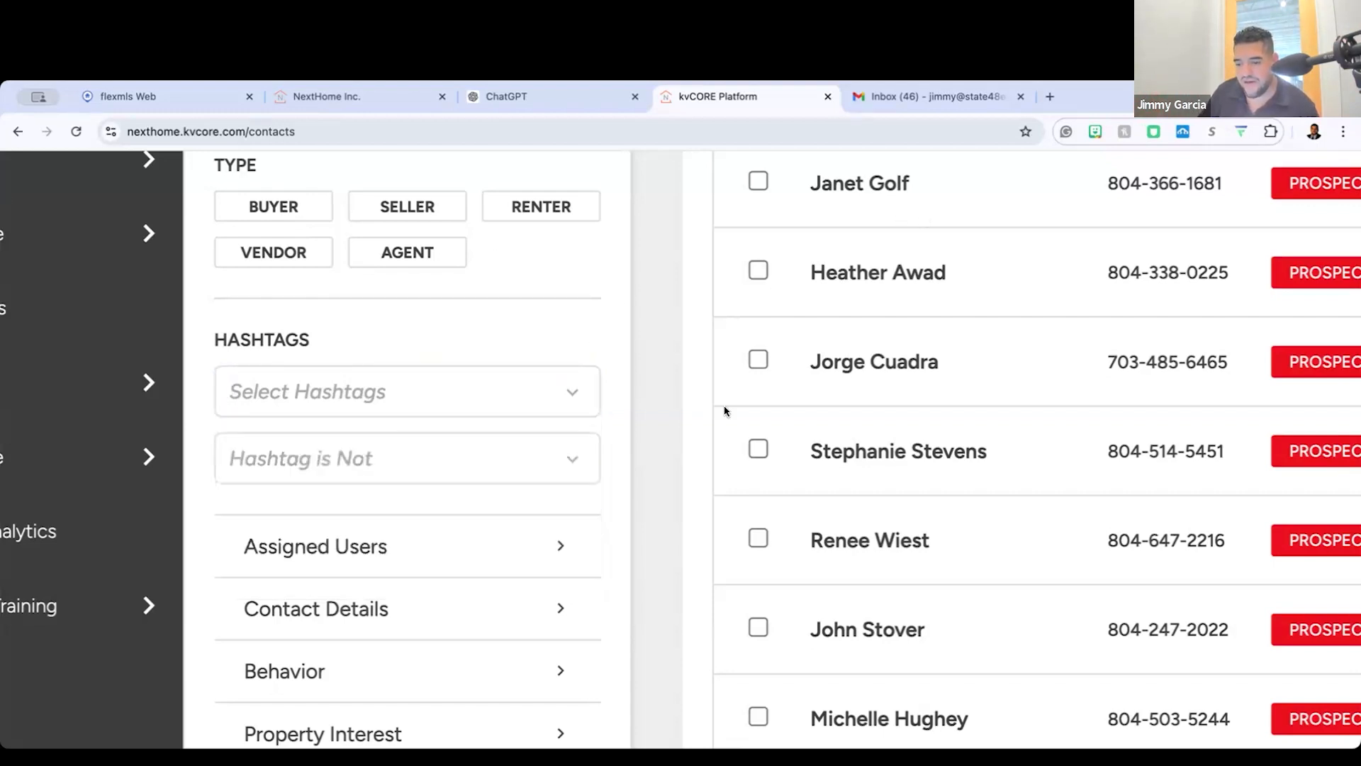
Step: Open the record of the seller contact whose status is Active Lead
scroll(952, 360, "down", 5)
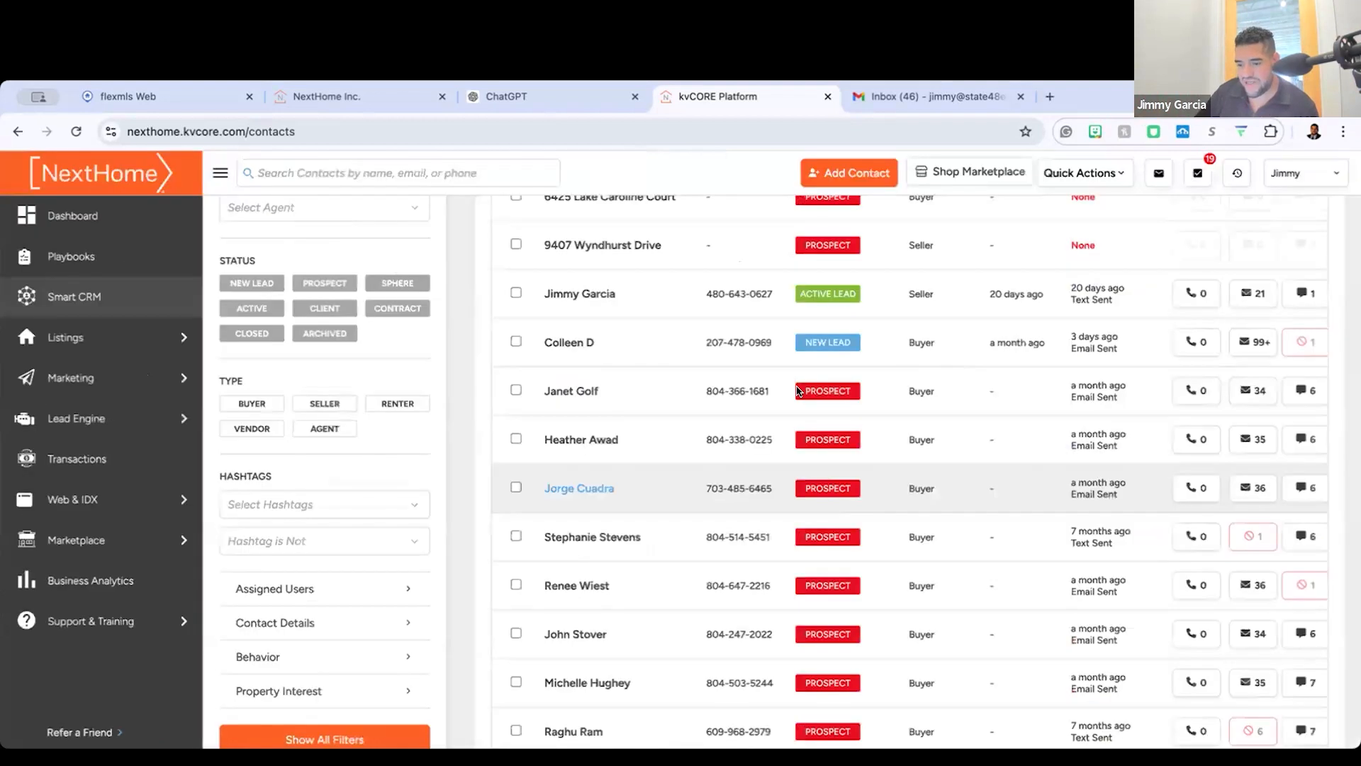
scroll(666, 453, "up", 3)
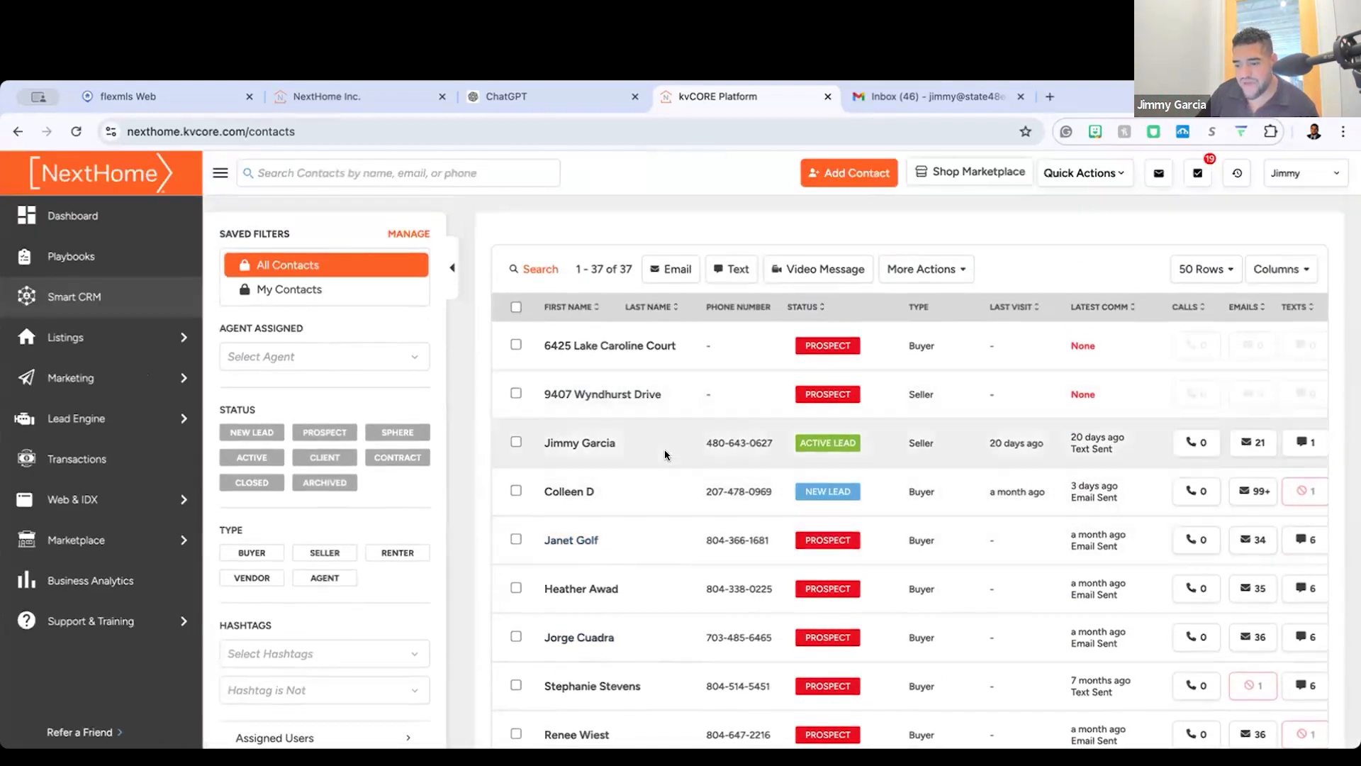
scroll(582, 443, "down", 1)
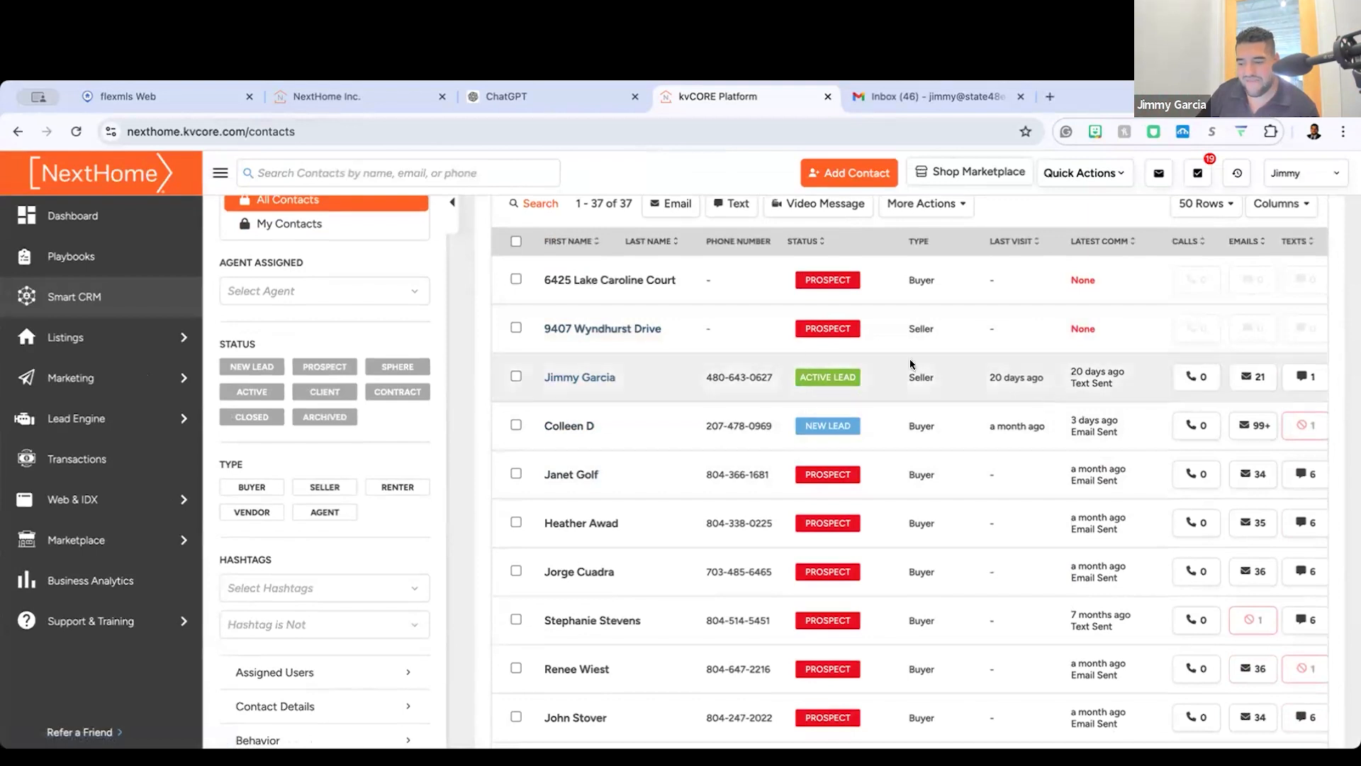
left_click(599, 378)
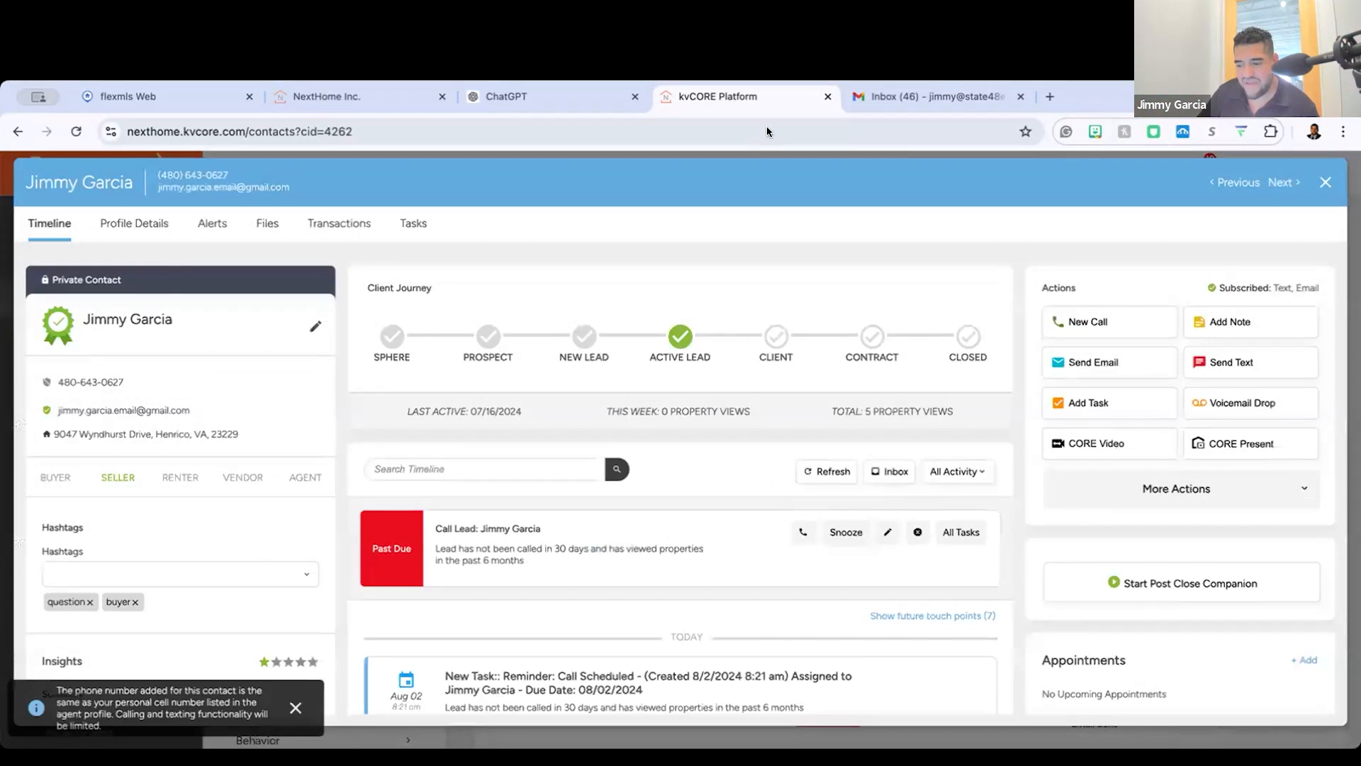
Step: Review the contact's timeline for sent messages and viewed listings, and check the available contact actions
scroll(695, 517, "down", 2)
scroll(695, 517, "down", 1)
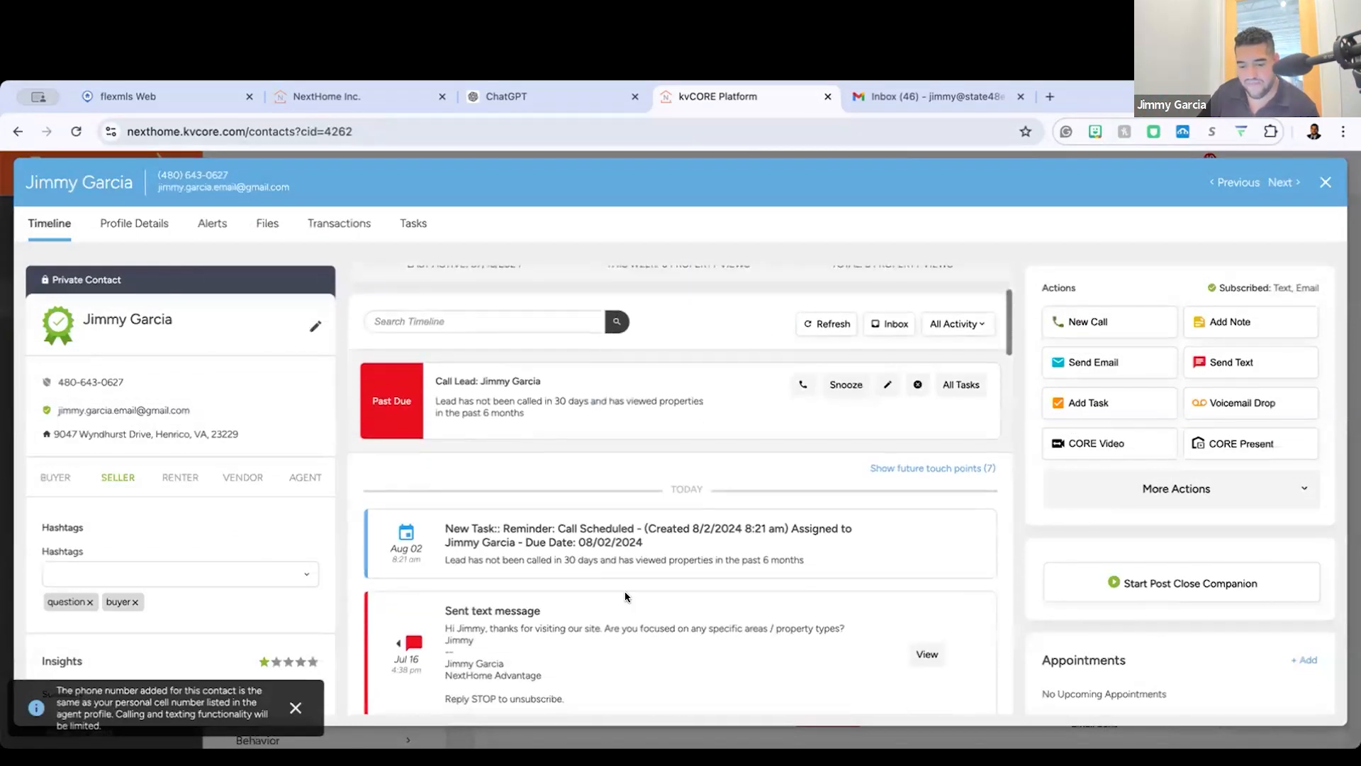
scroll(548, 531, "down", 7)
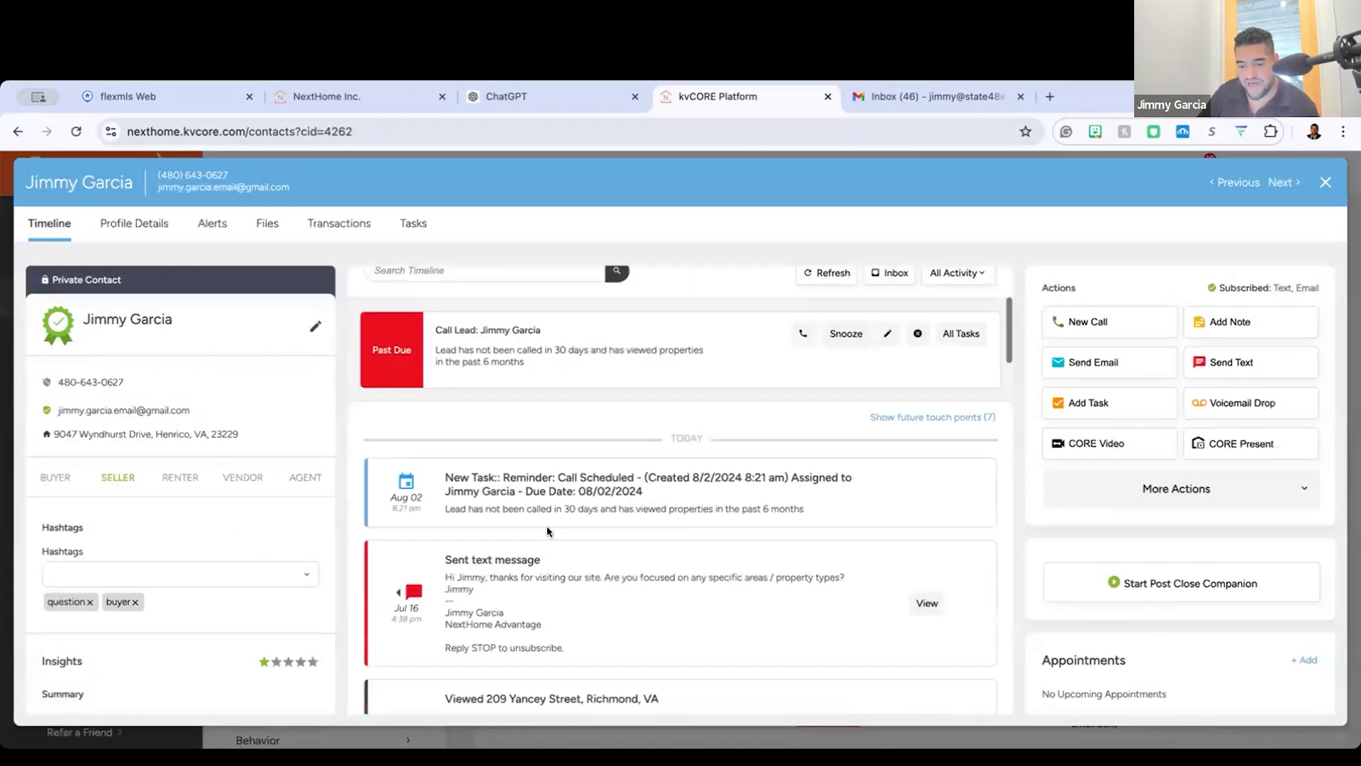
scroll(548, 531, "up", 1)
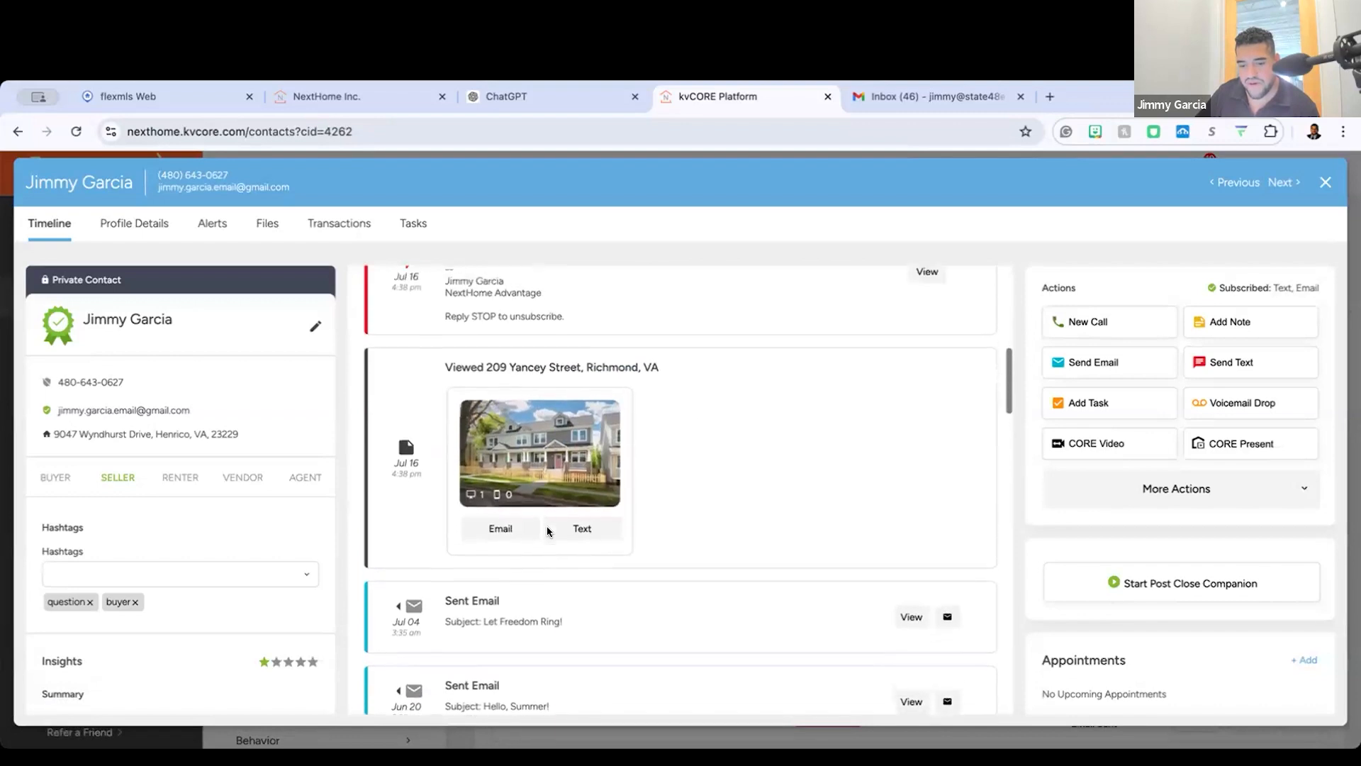
scroll(790, 325, "up", 5)
scroll(657, 617, "up", 4)
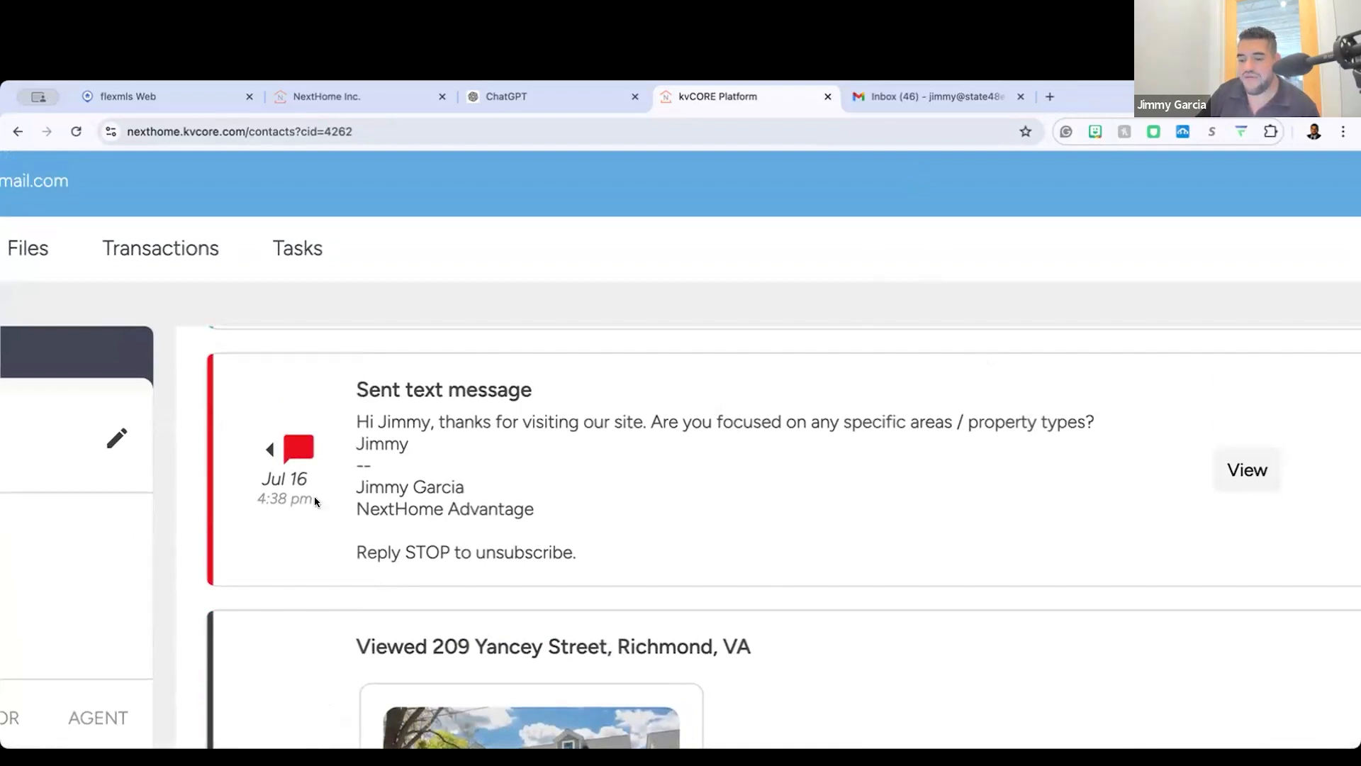
scroll(693, 310, "up", 1)
key("ctrl+minus")
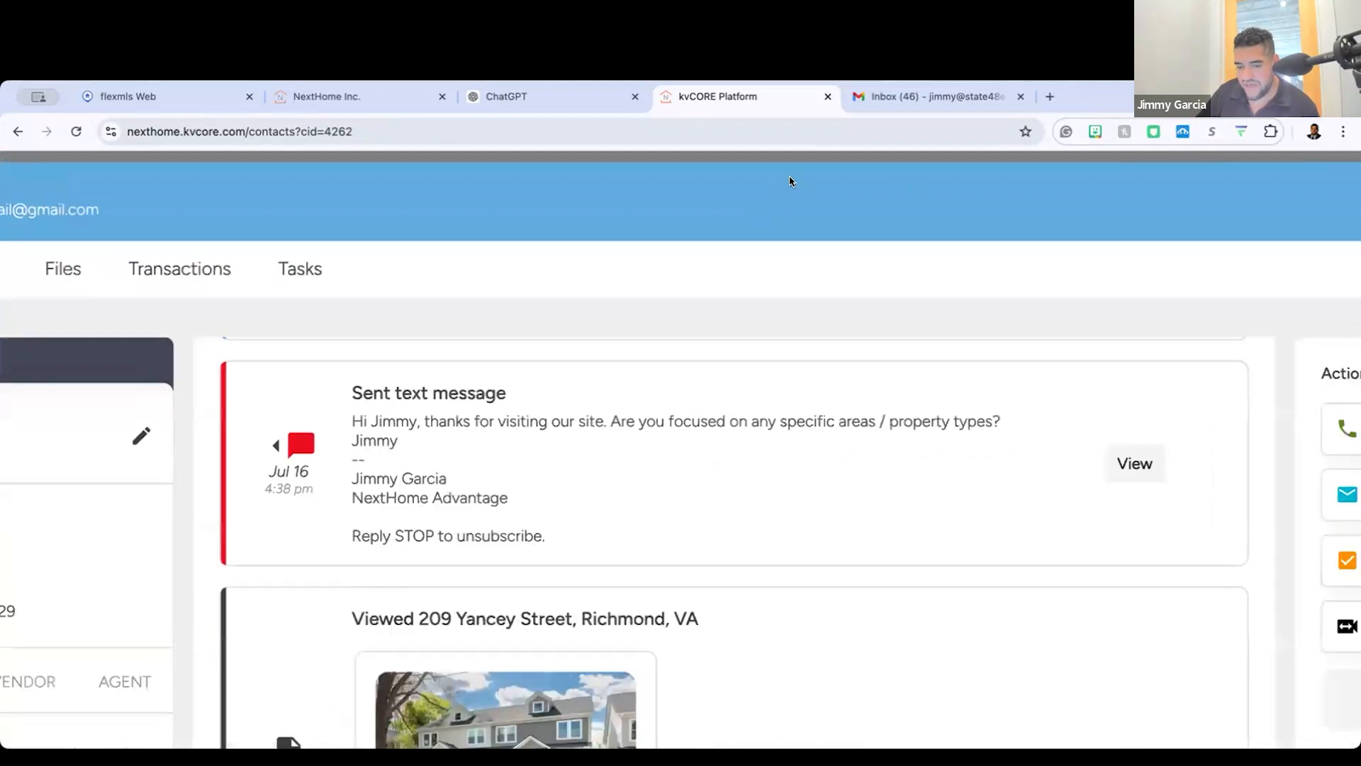
key("ctrl+minus")
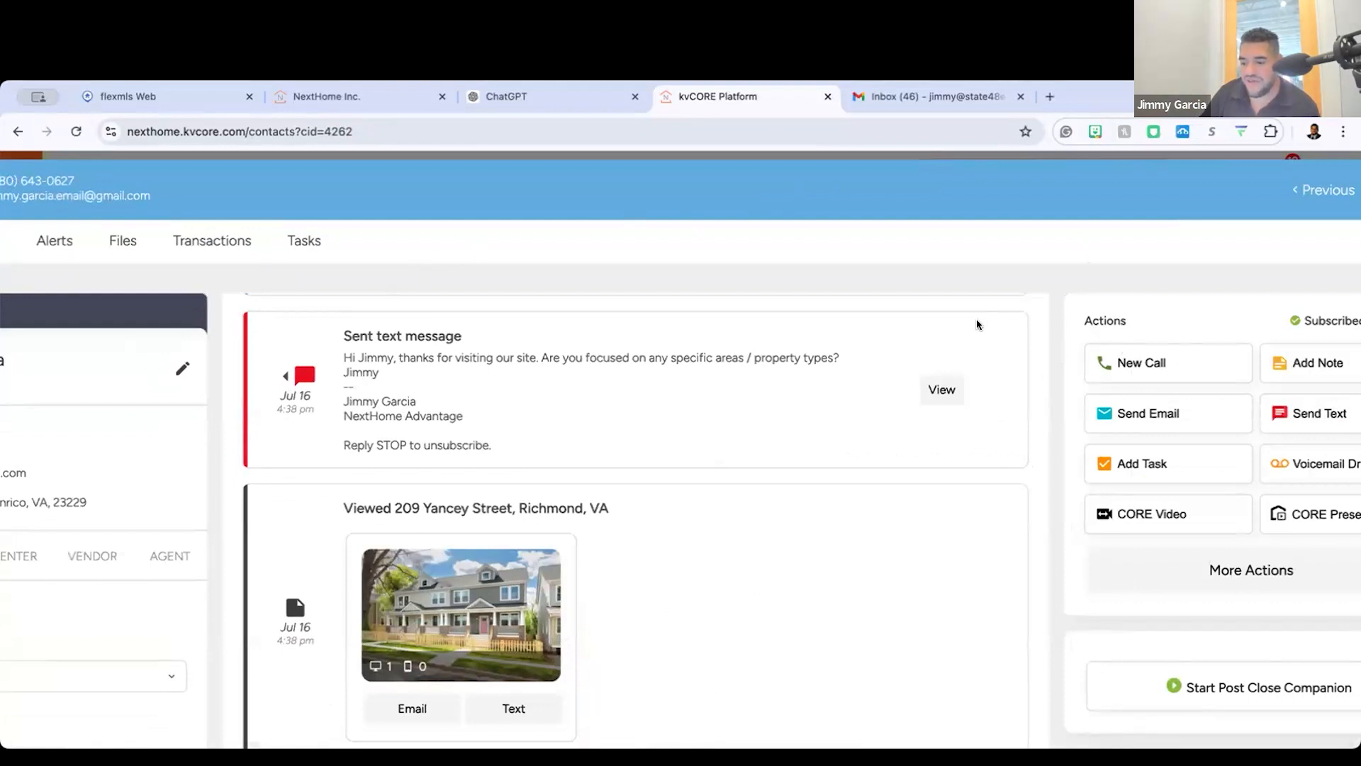
scroll(885, 291, "right", 3)
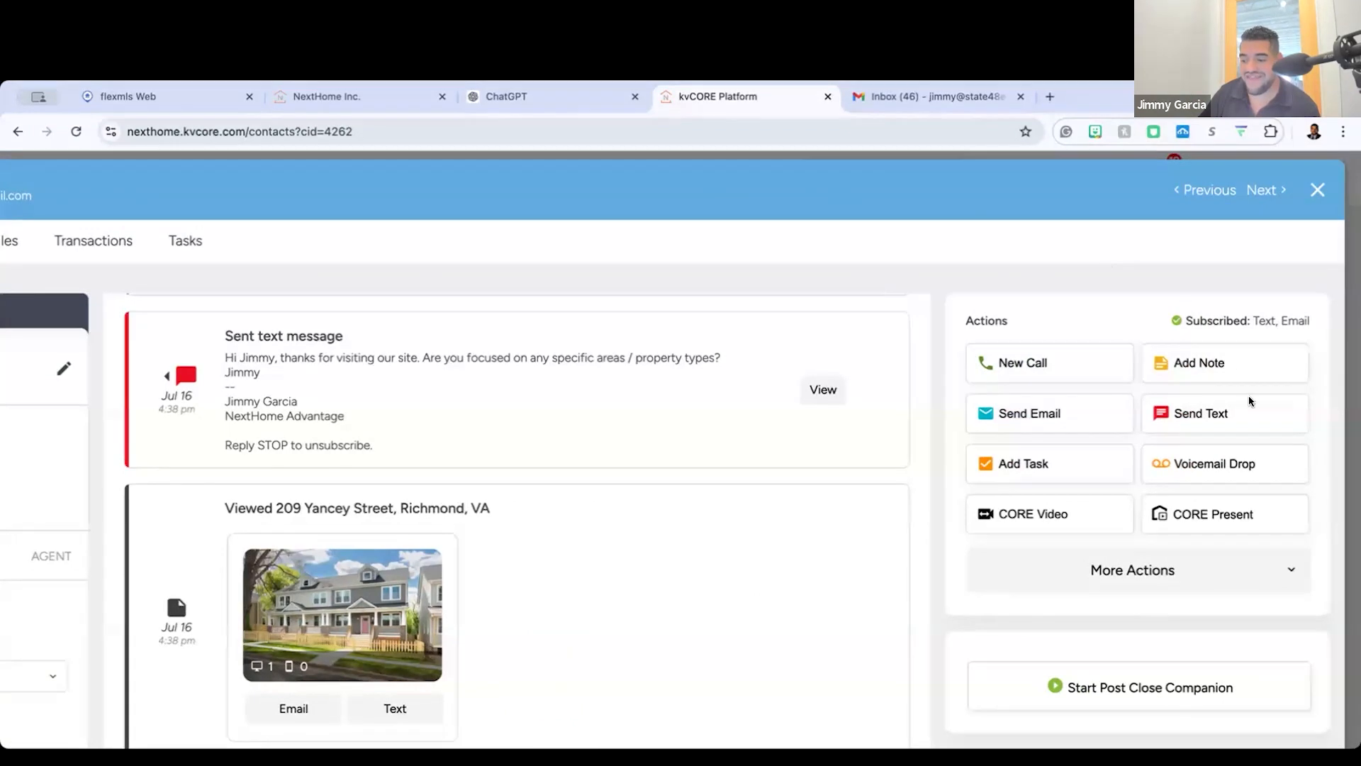
Step: Open the call form for this contact and examine its outcome, call notes and follow-up options
left_click(1200, 414)
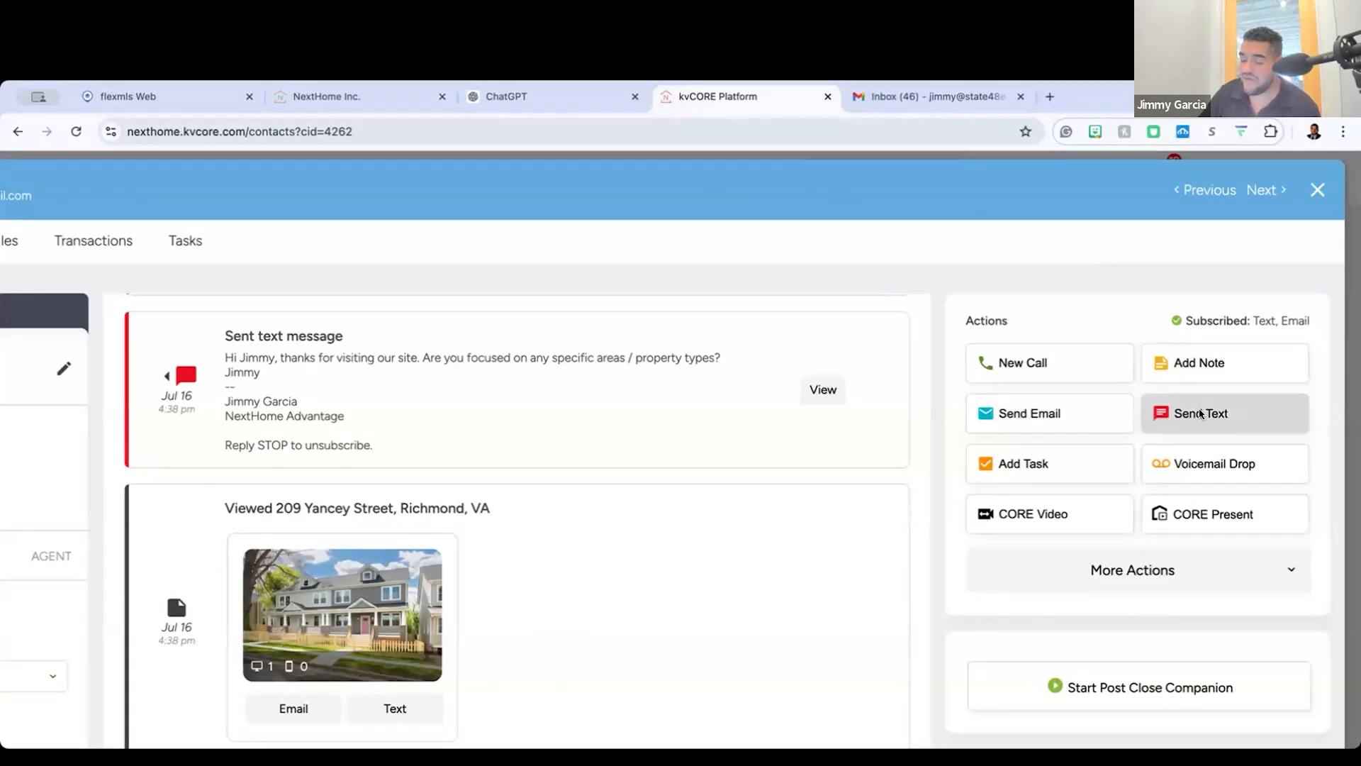
left_click(1082, 478)
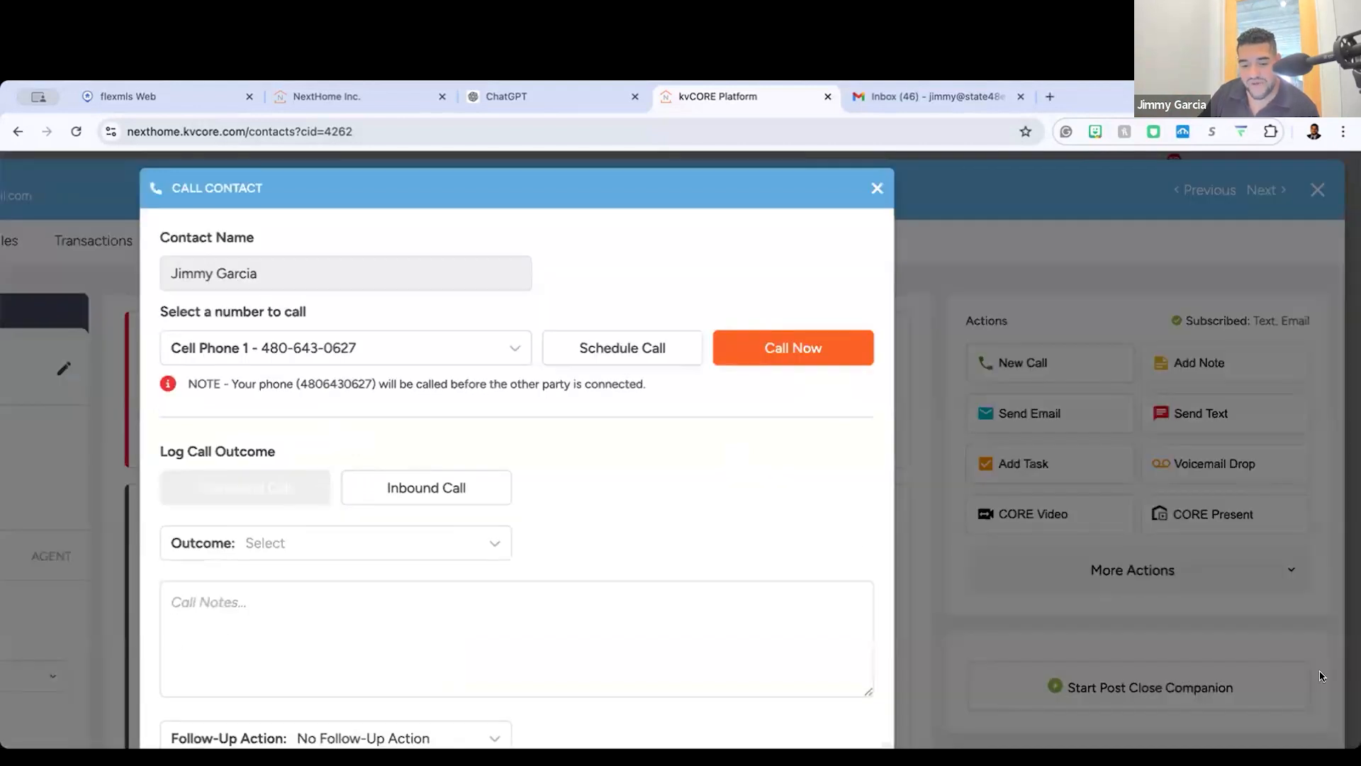
scroll(690, 551, "down", 2)
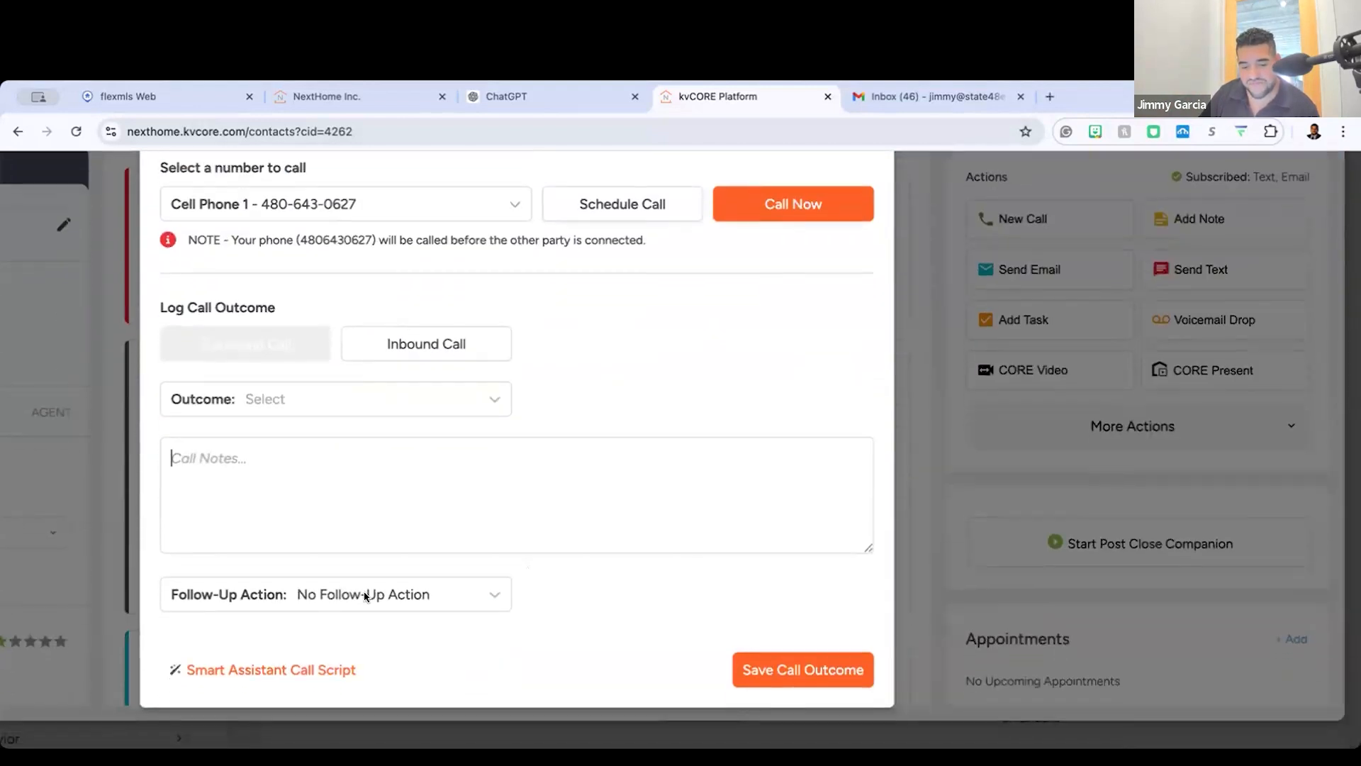
scroll(140, 656, "up", 5)
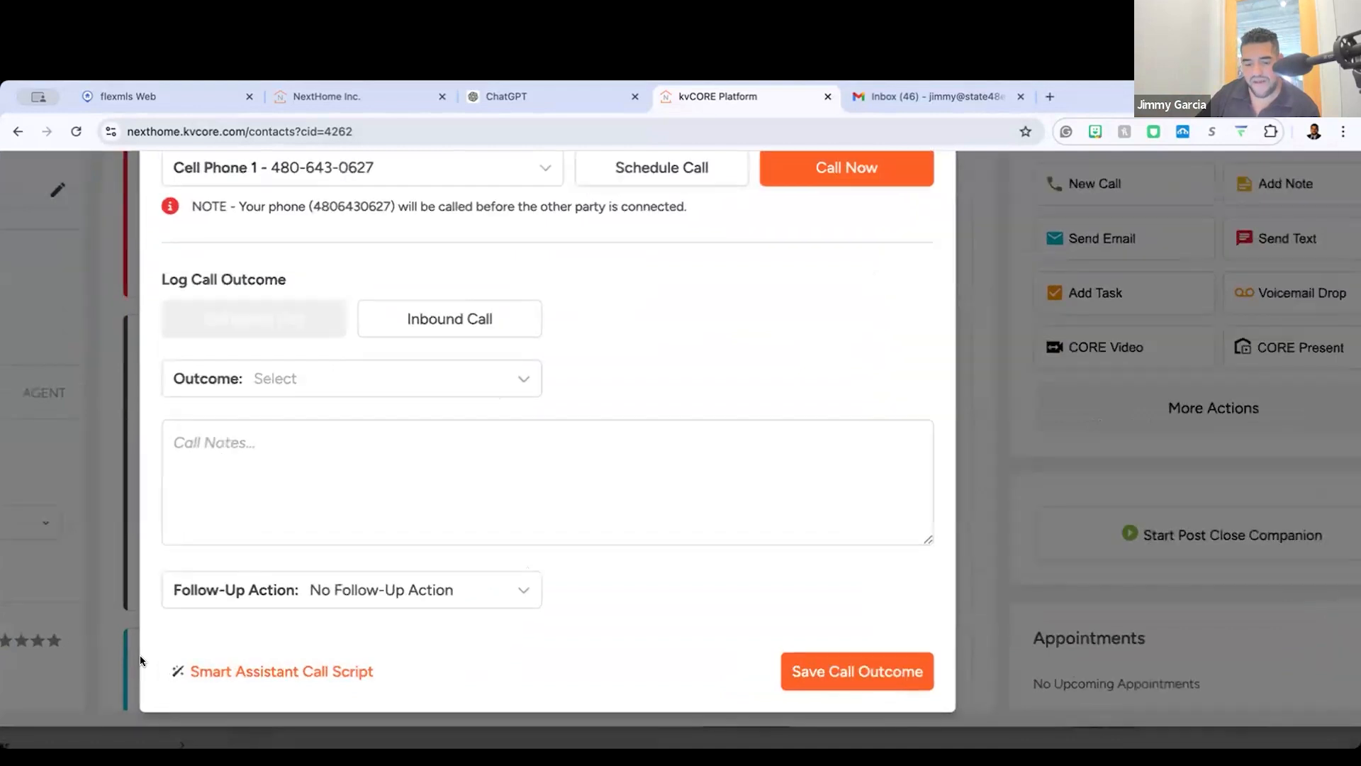
scroll(139, 654, "down", 2)
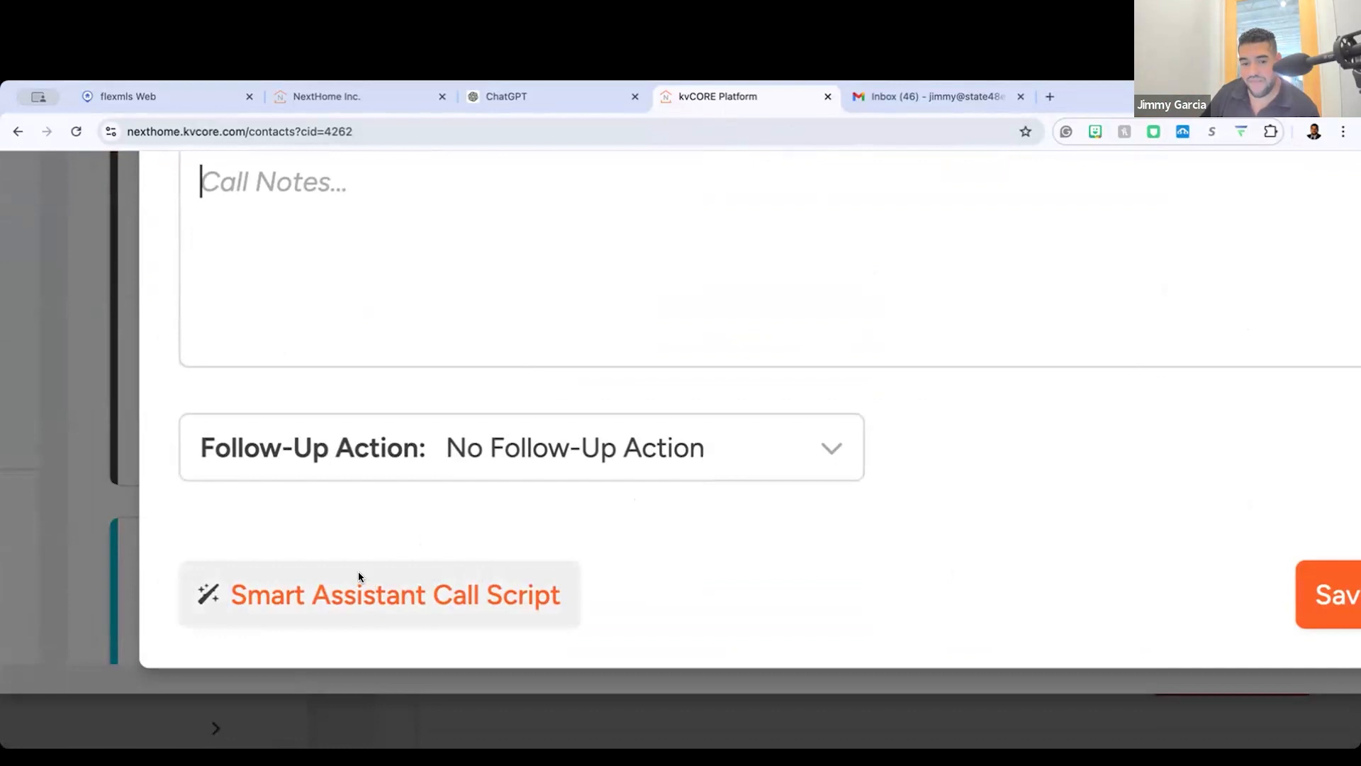
key("ctrl+0")
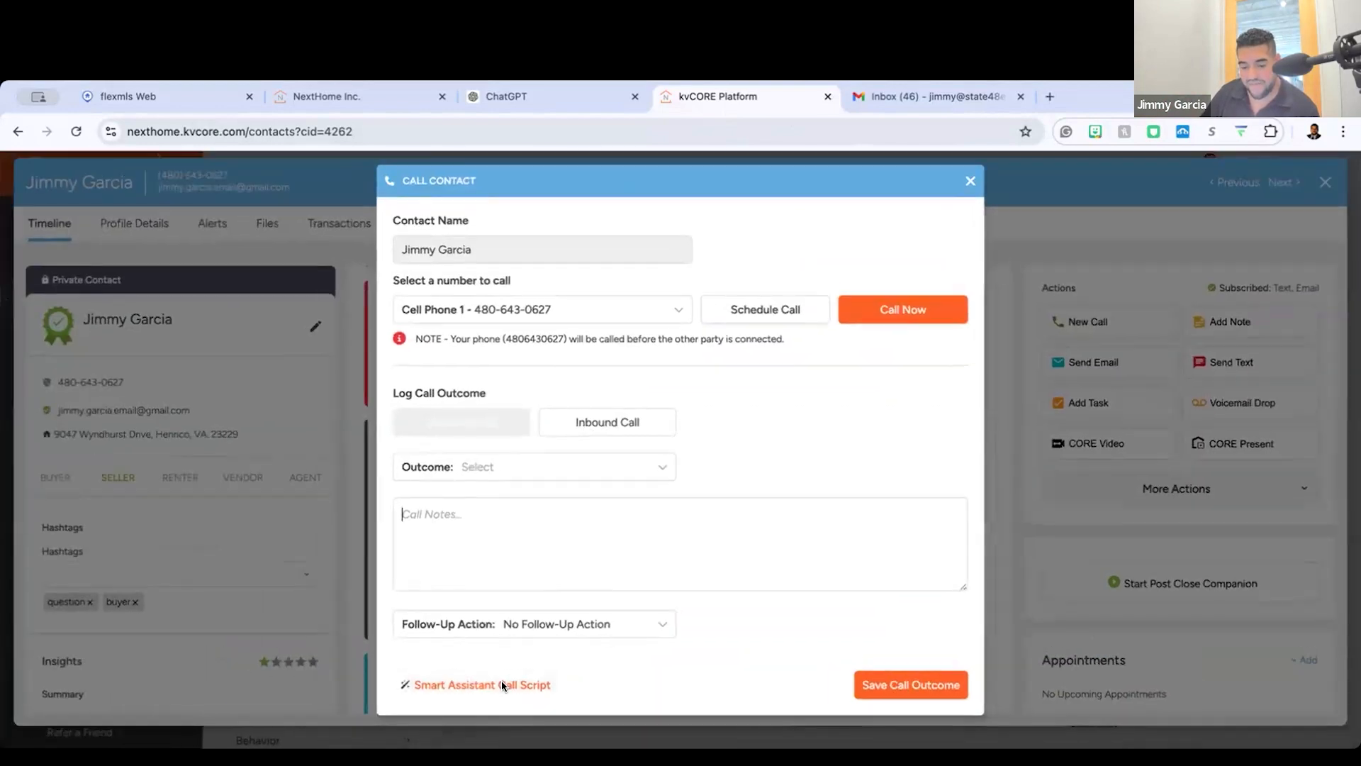
Step: Generate a Smart Assistant call script asking LPMAMA questions and read it through to the closing notes
left_click(482, 685)
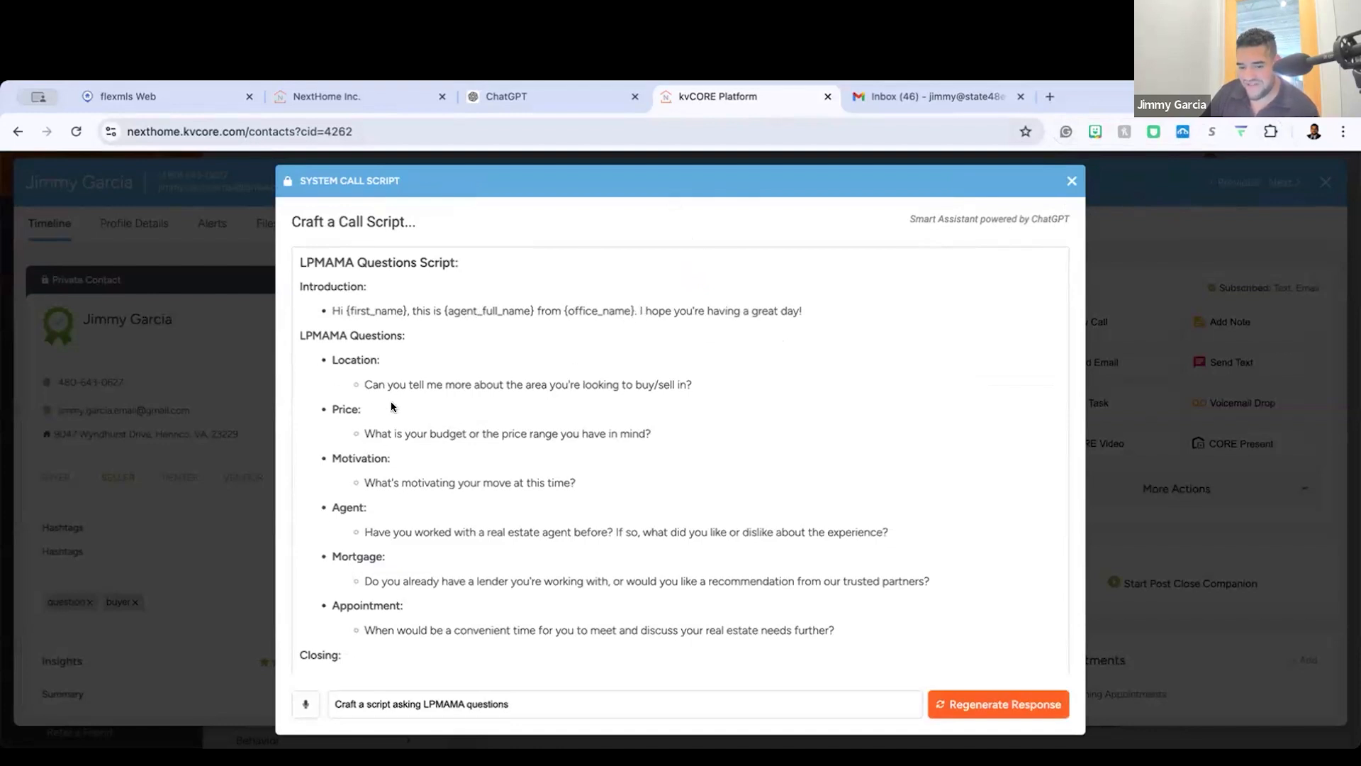
scroll(523, 358, "down", 2)
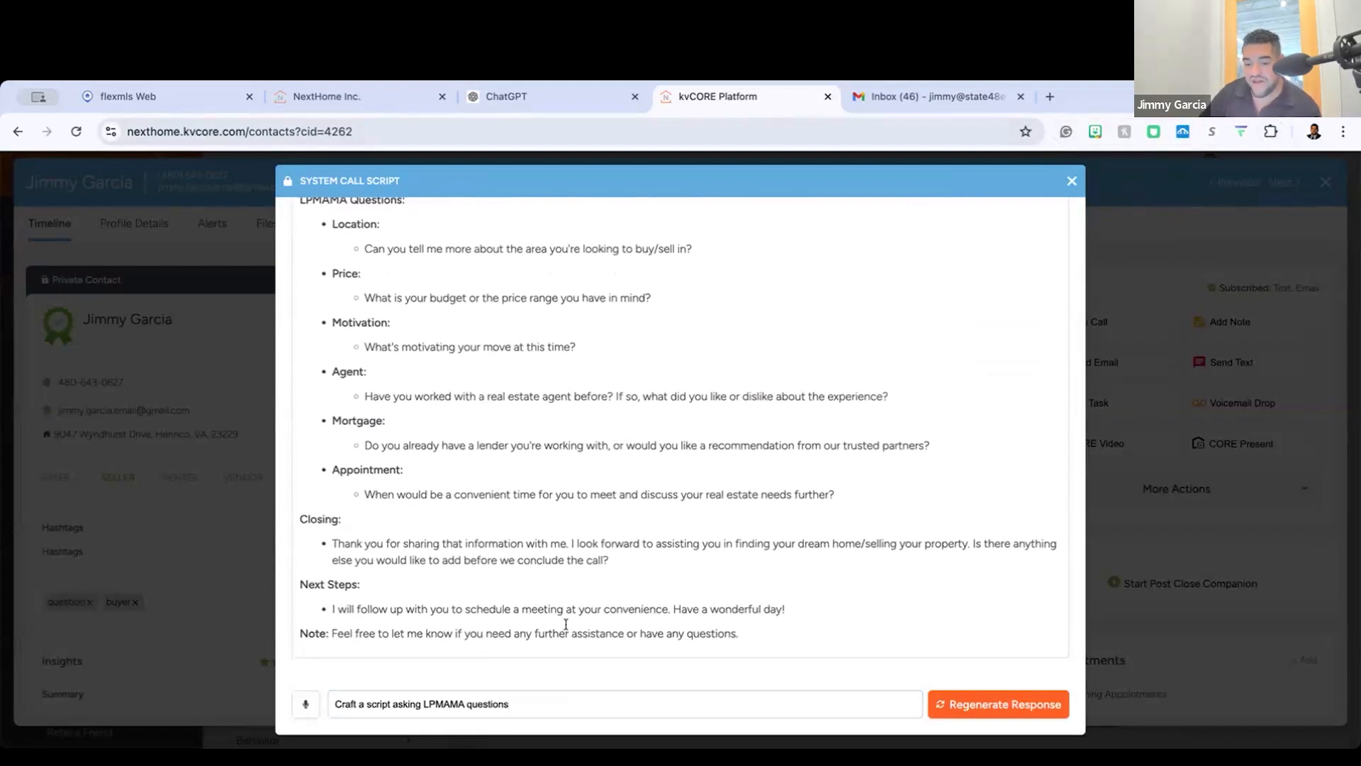
scroll(873, 412, "up", 5)
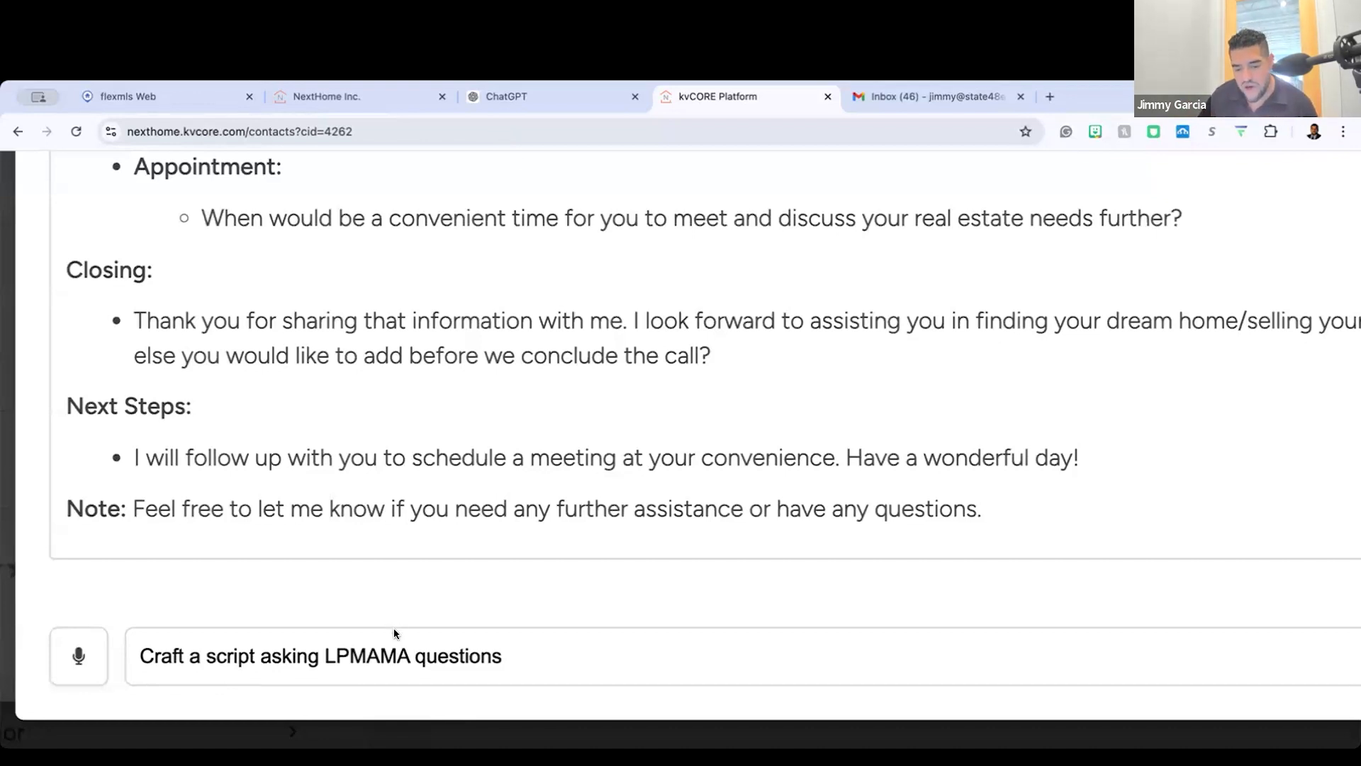
Step: Regenerate the call script as a follow-up to yesterday's open house visit, offering information about the home and similar area properties, and close the script
triple_click(396, 658)
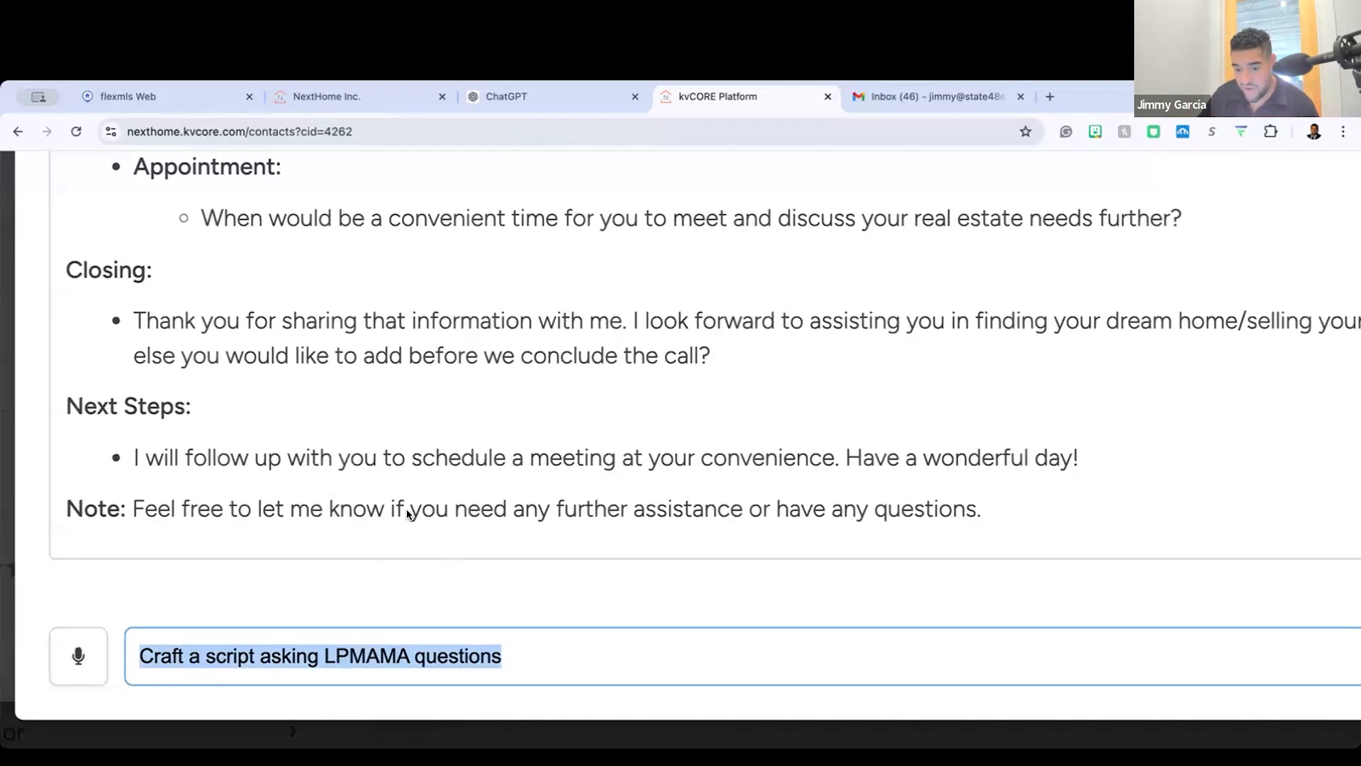
scroll(465, 614, "down", 3)
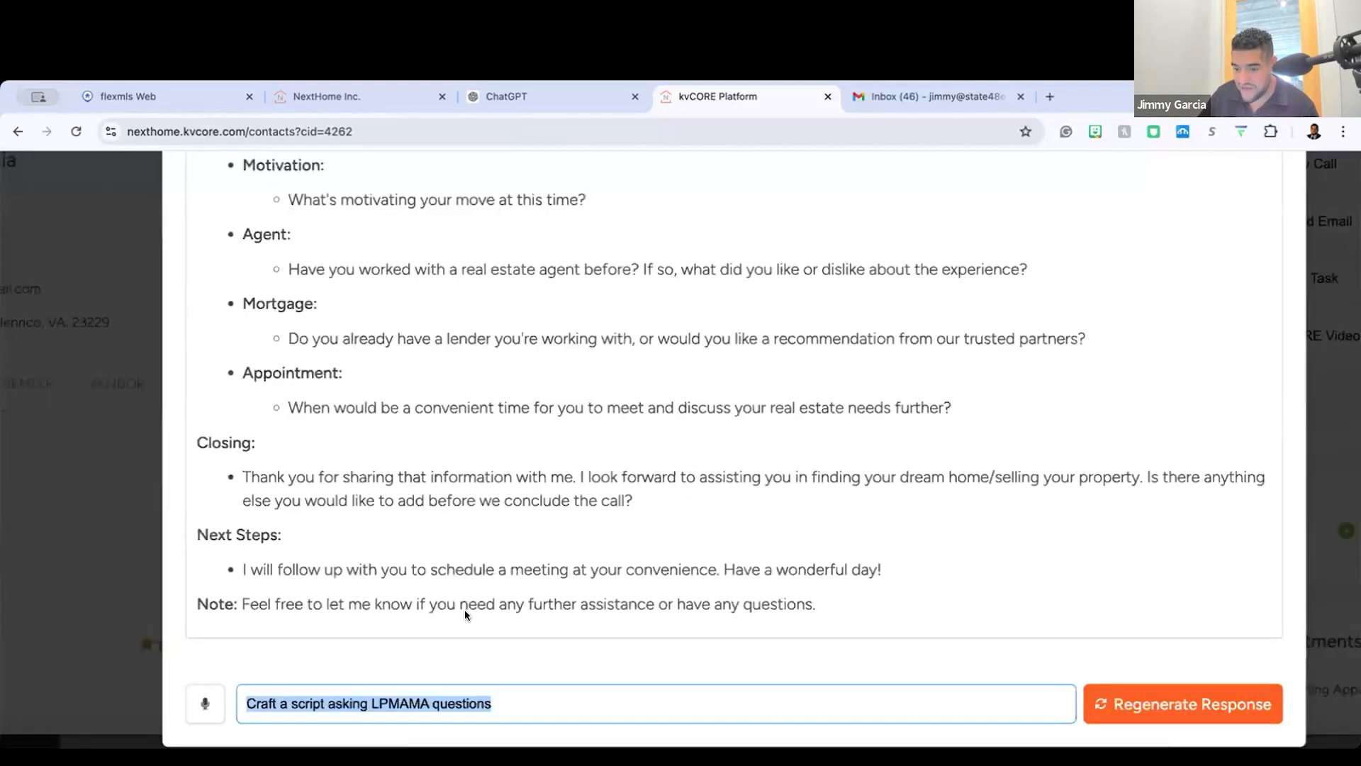
scroll(465, 611, "down", 3)
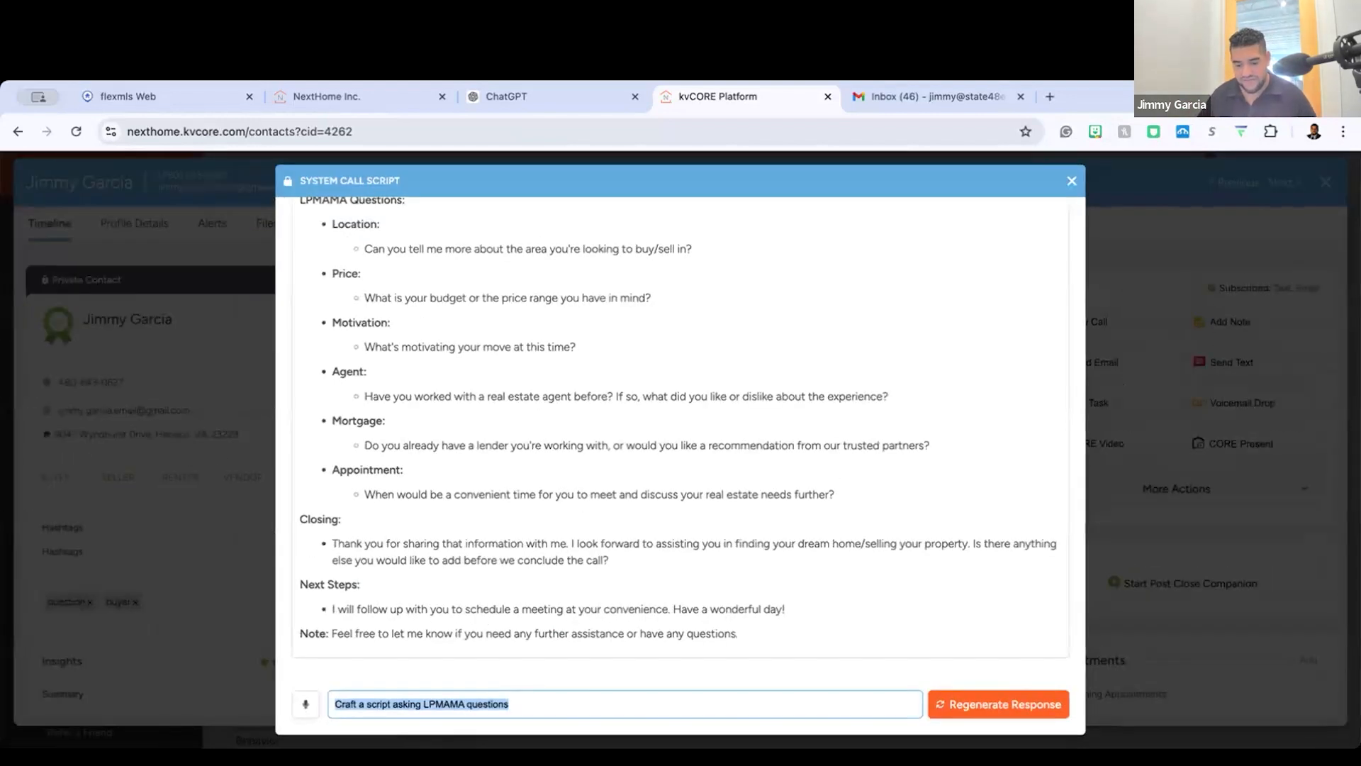
triple_click(514, 699)
type("Create a script tha")
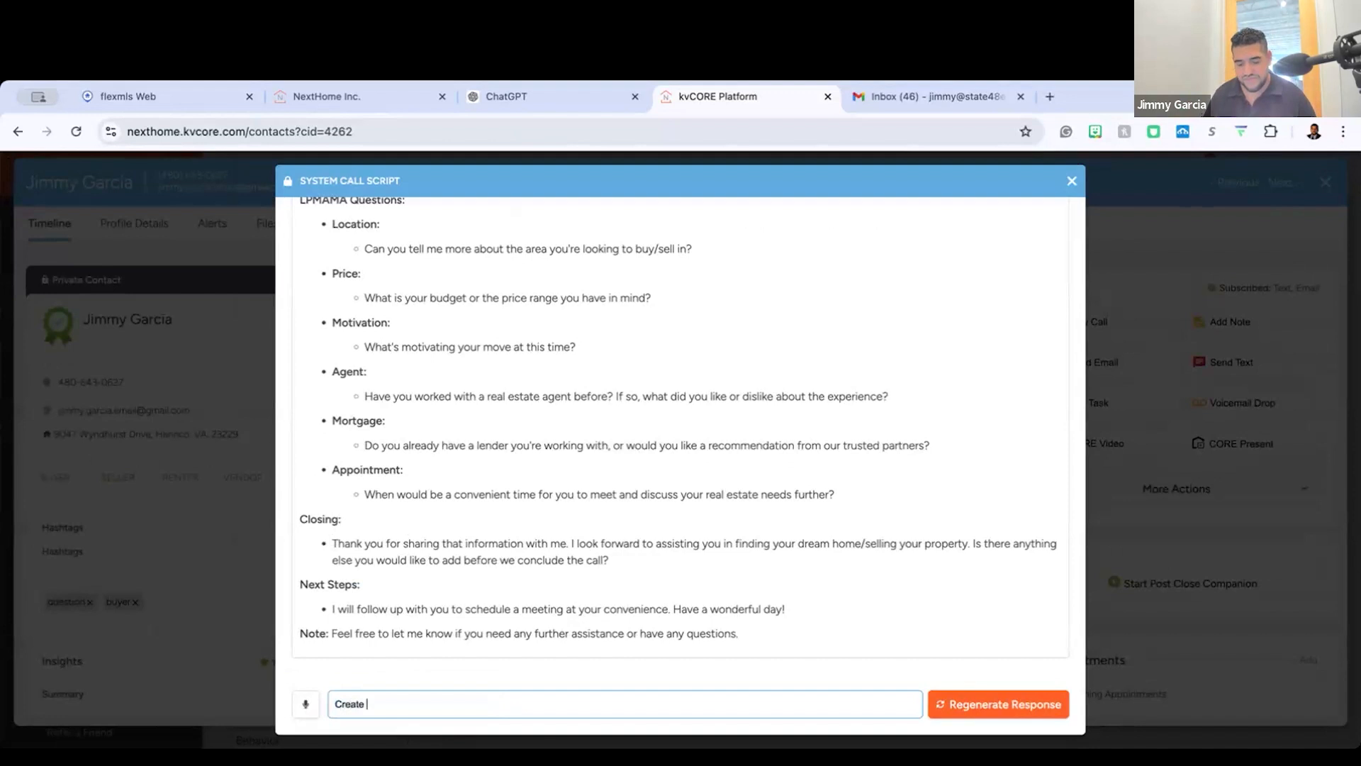
type("t ")
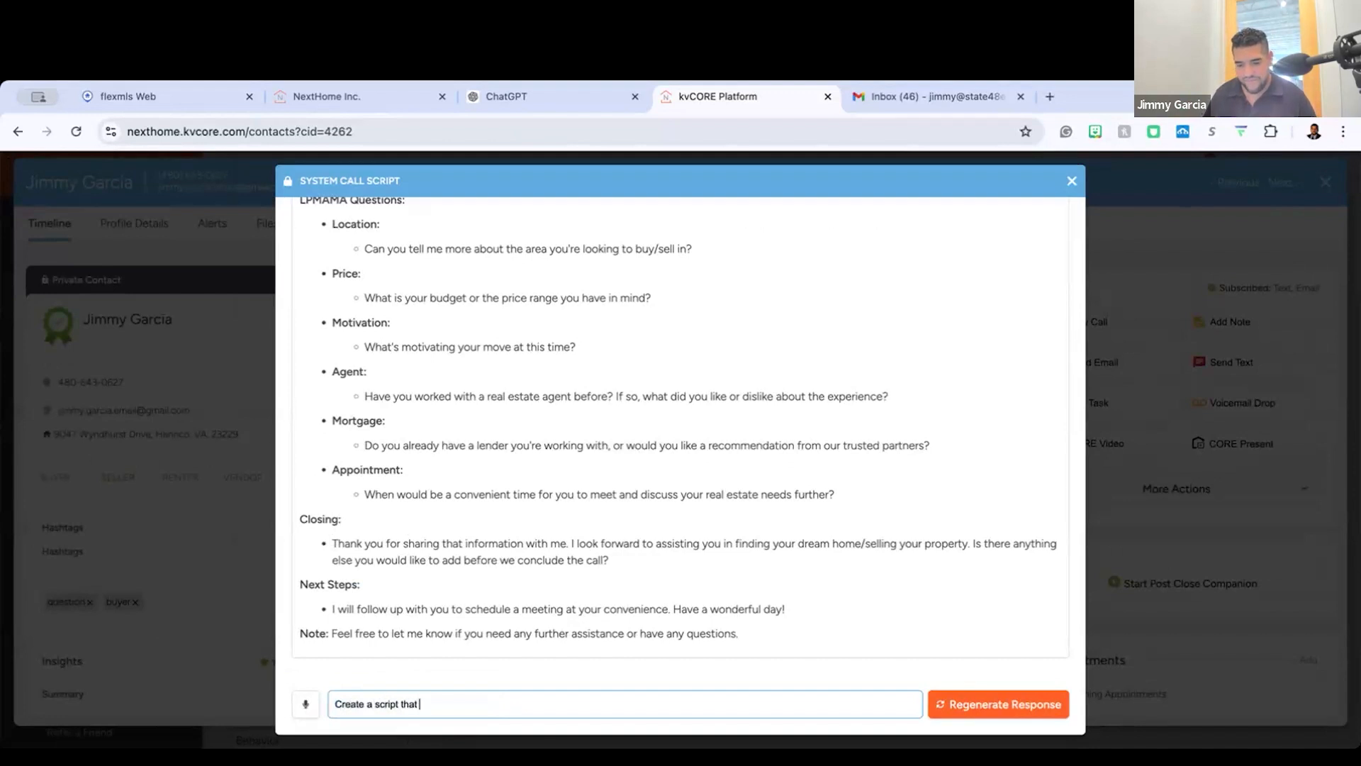
type("is a follow-up from the lead visiting ah")
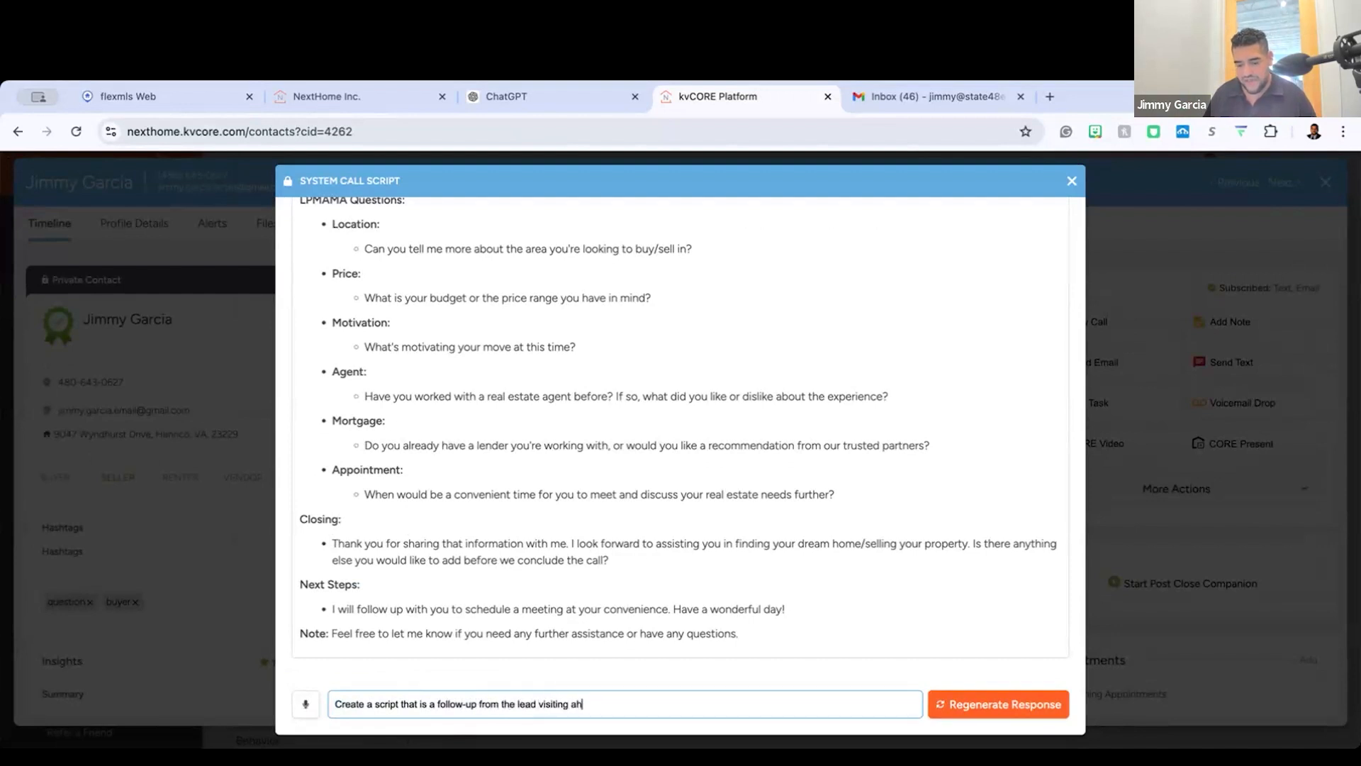
key("BackSpace")
type("h")
key("BackSpace")
type("open house tha")
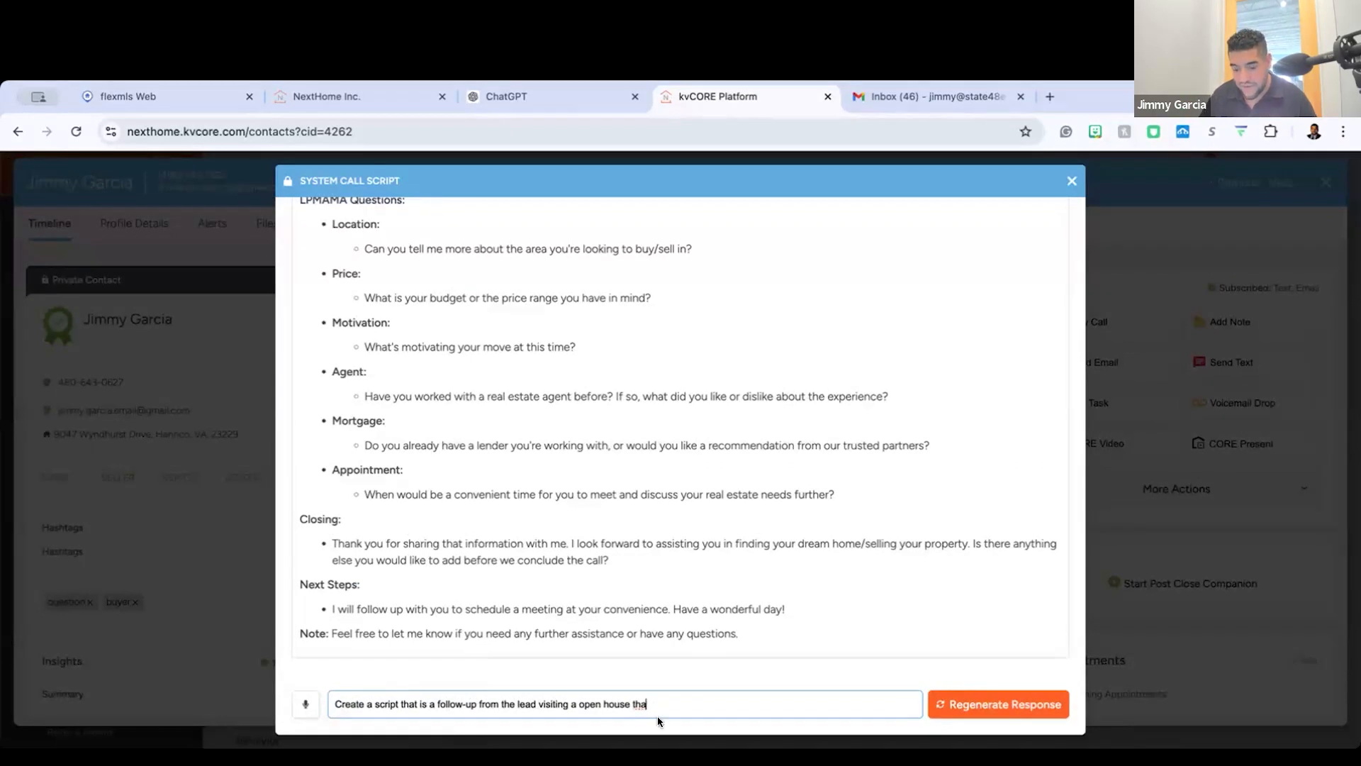
type("t")
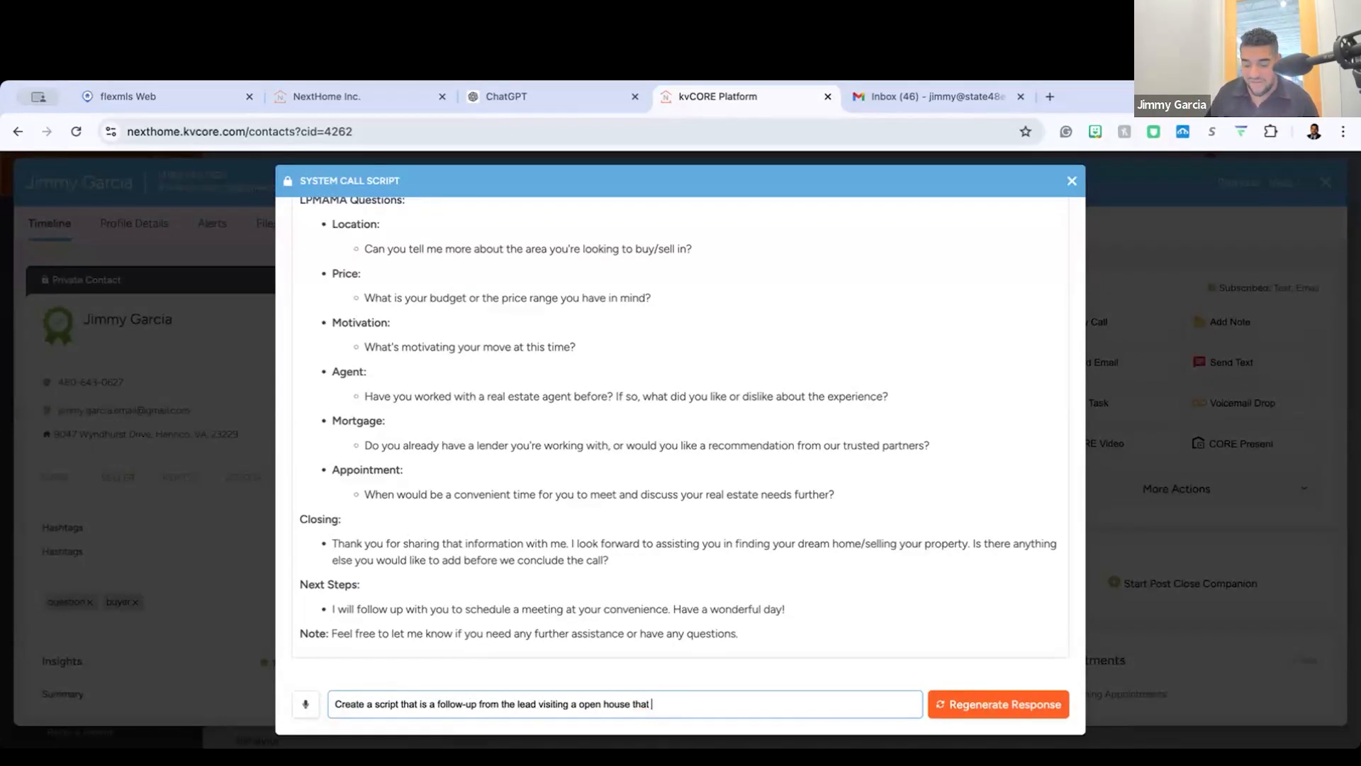
type(" took place ")
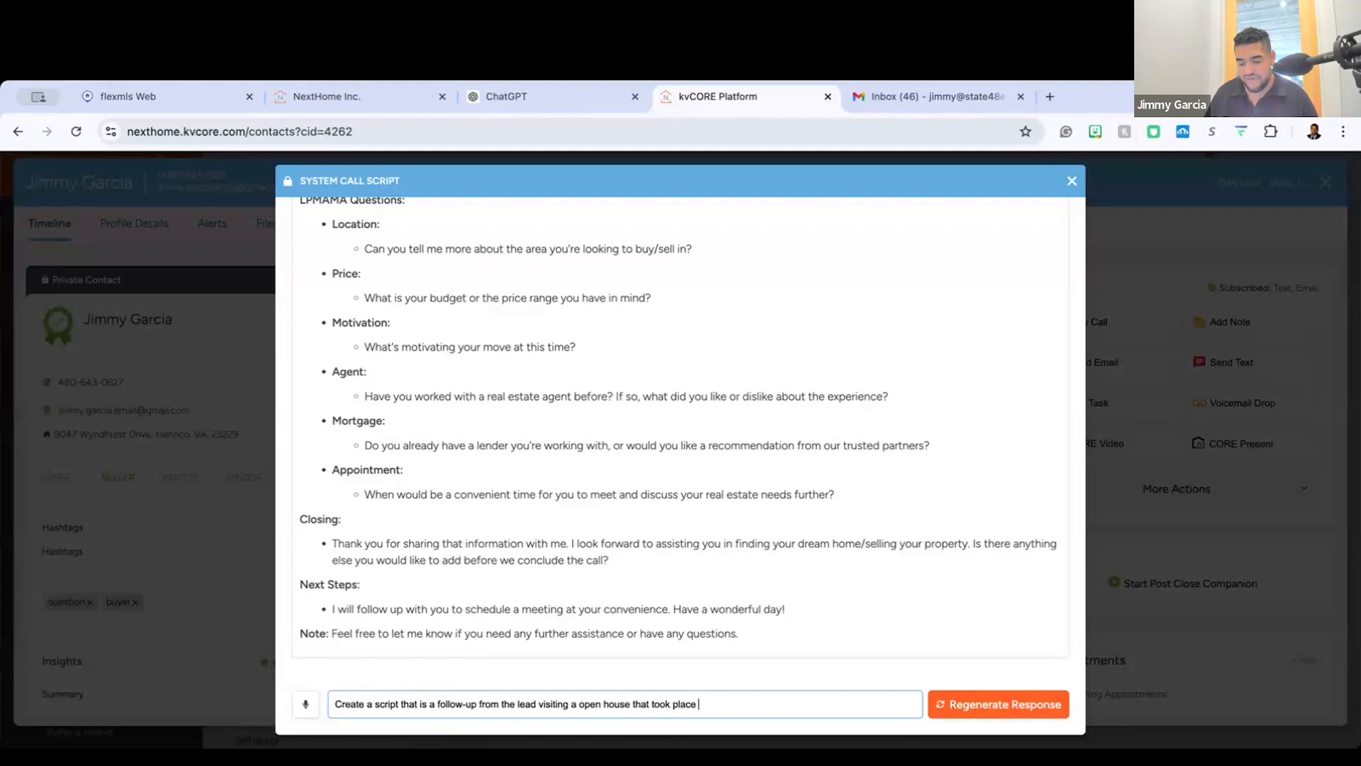
type("yesterday and wanted to reach out ")
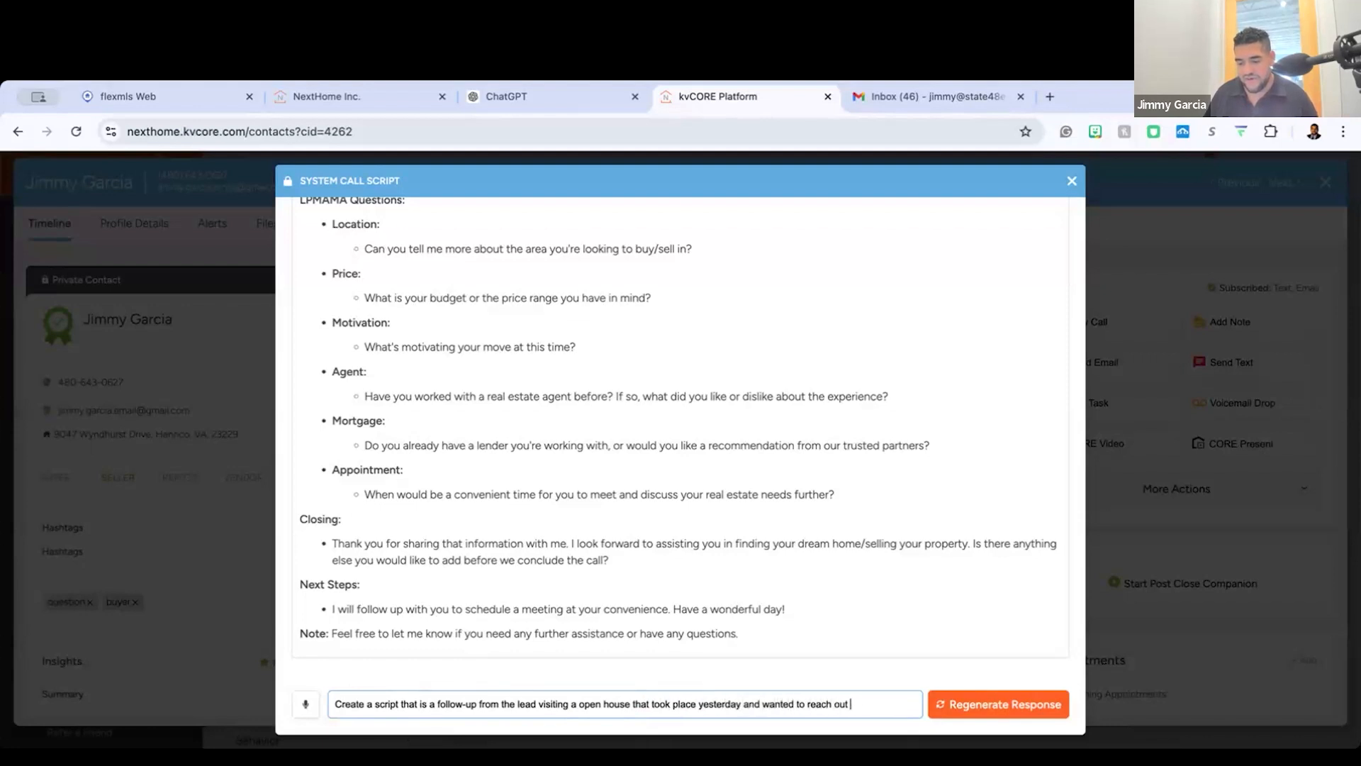
type("and provide ")
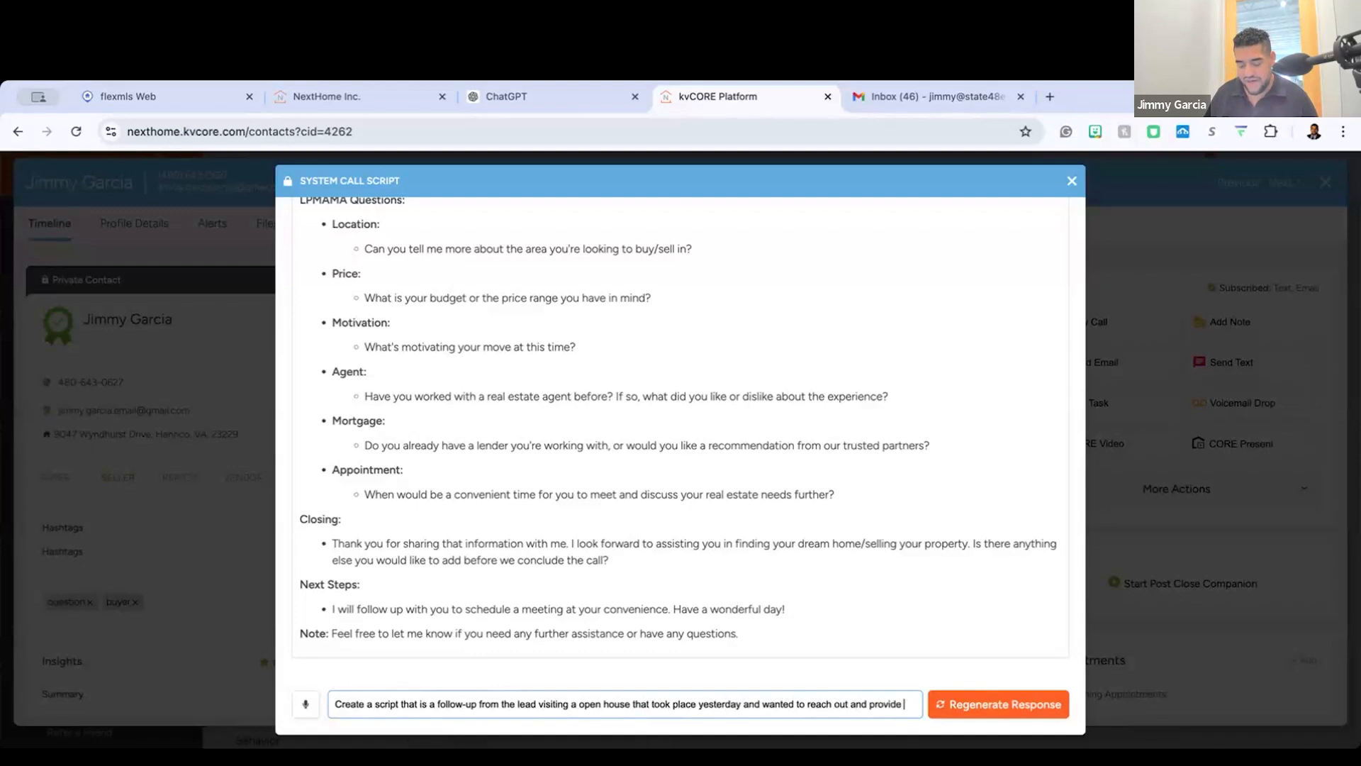
type("more information about the home and other properties that are similiar in the area")
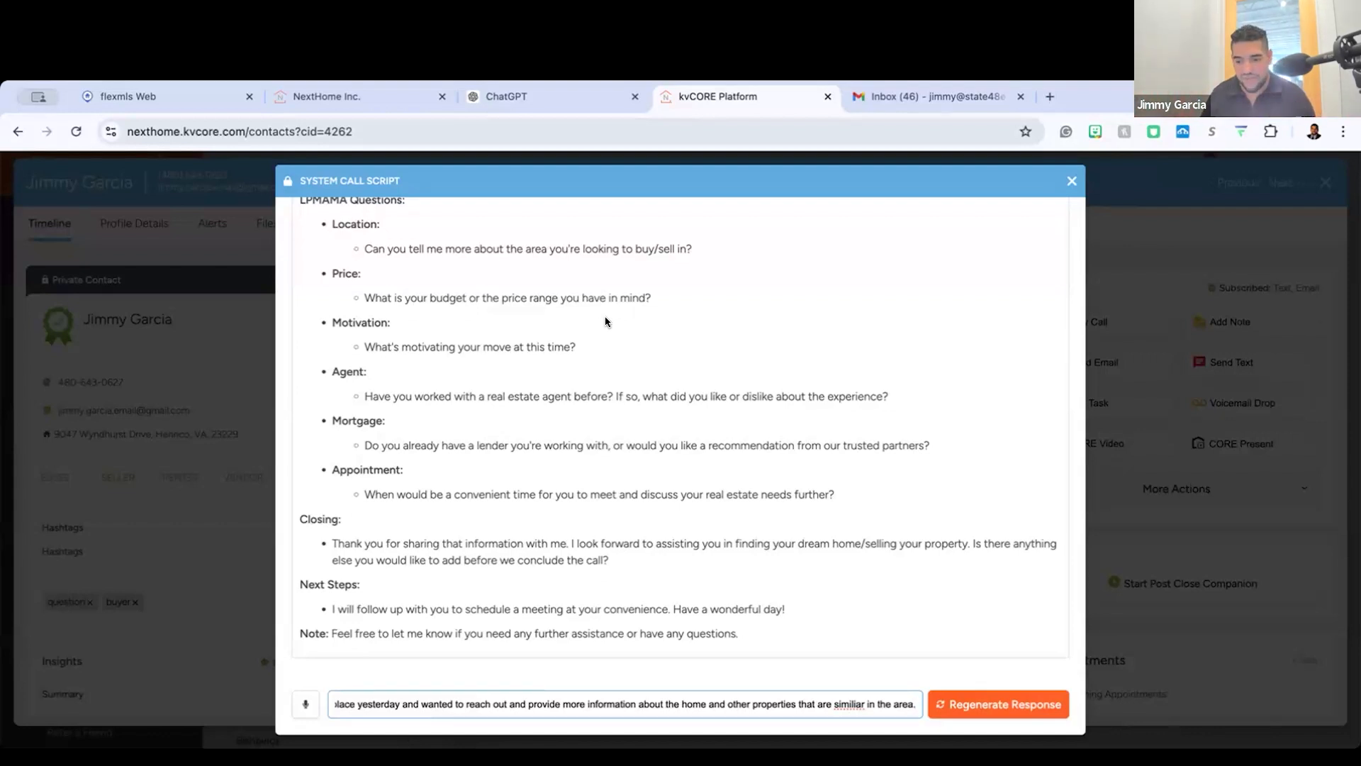
type(".")
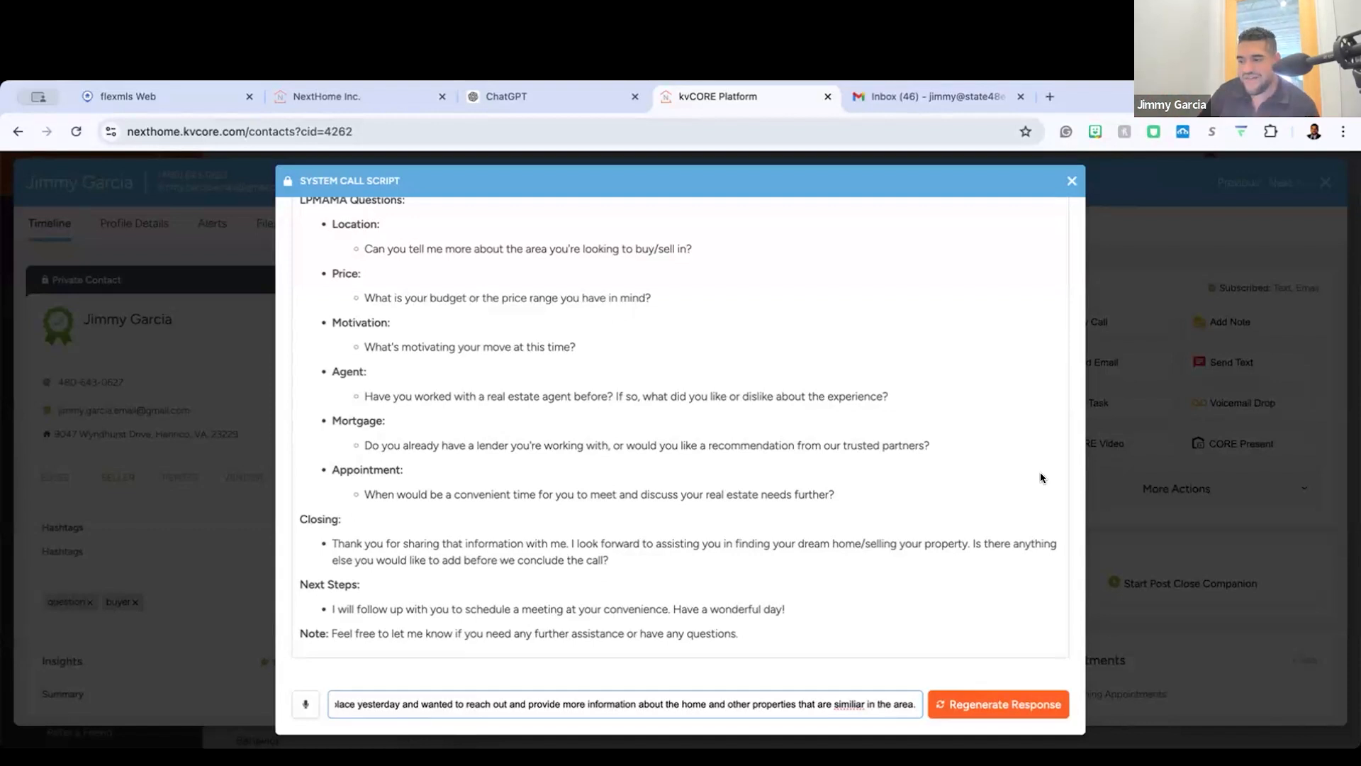
left_click(979, 705)
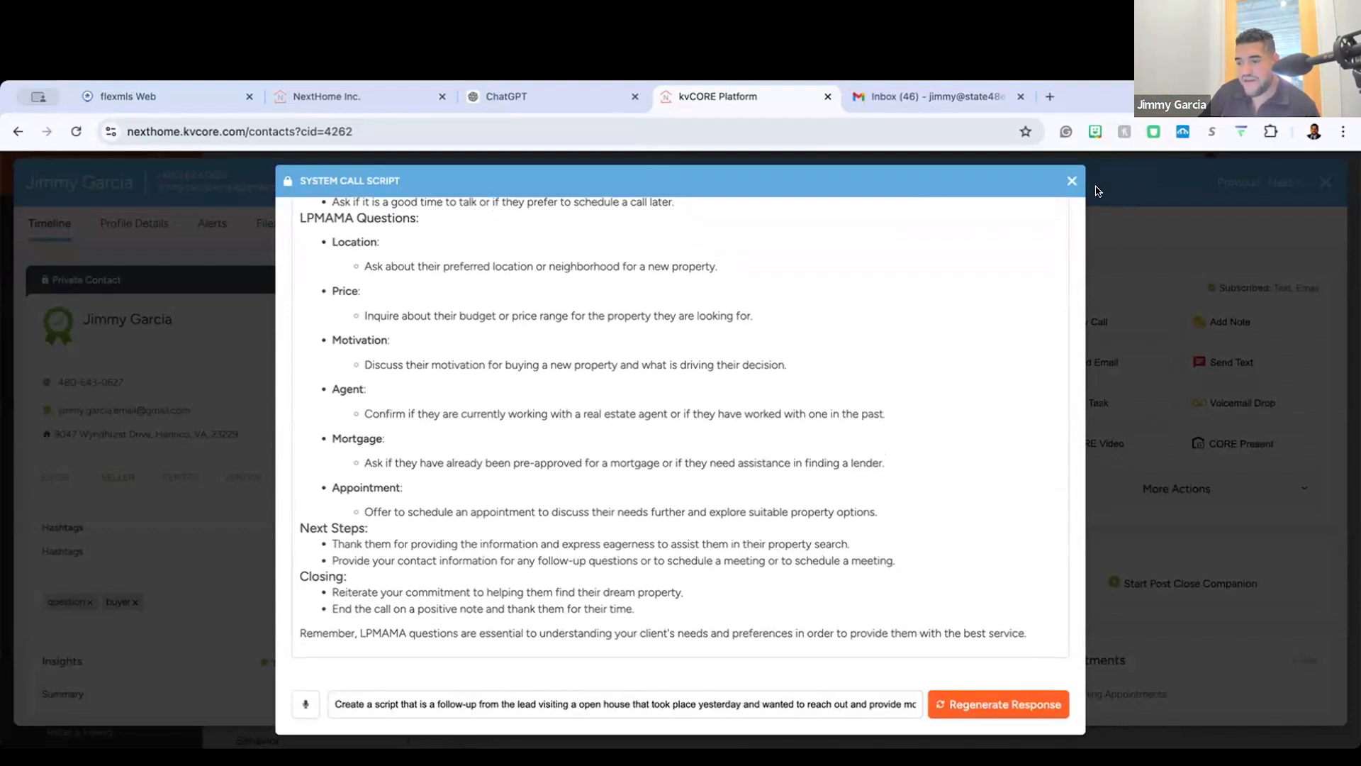
left_click(1072, 181)
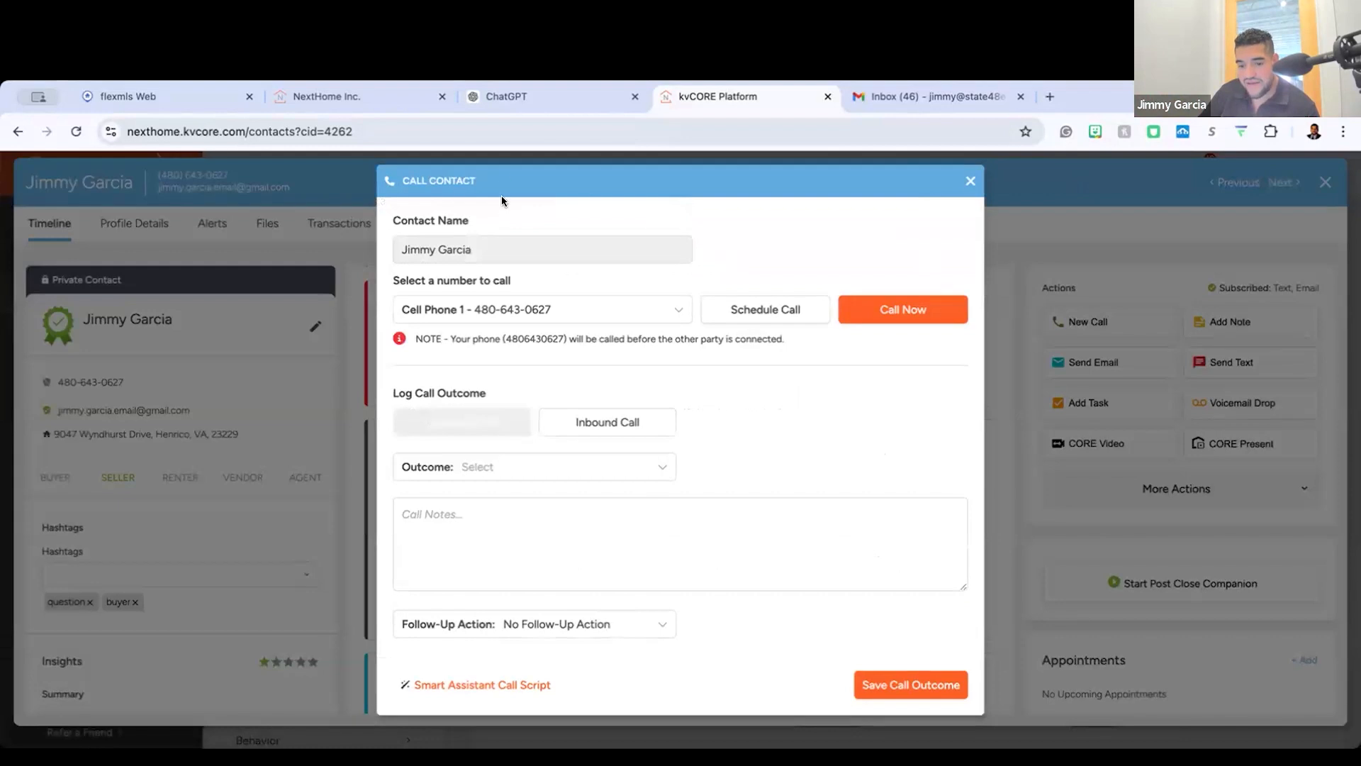
Step: Look at the Smart Assistant's custom prompt option for call scripts, leave it empty, and close the call form
left_click(463, 682)
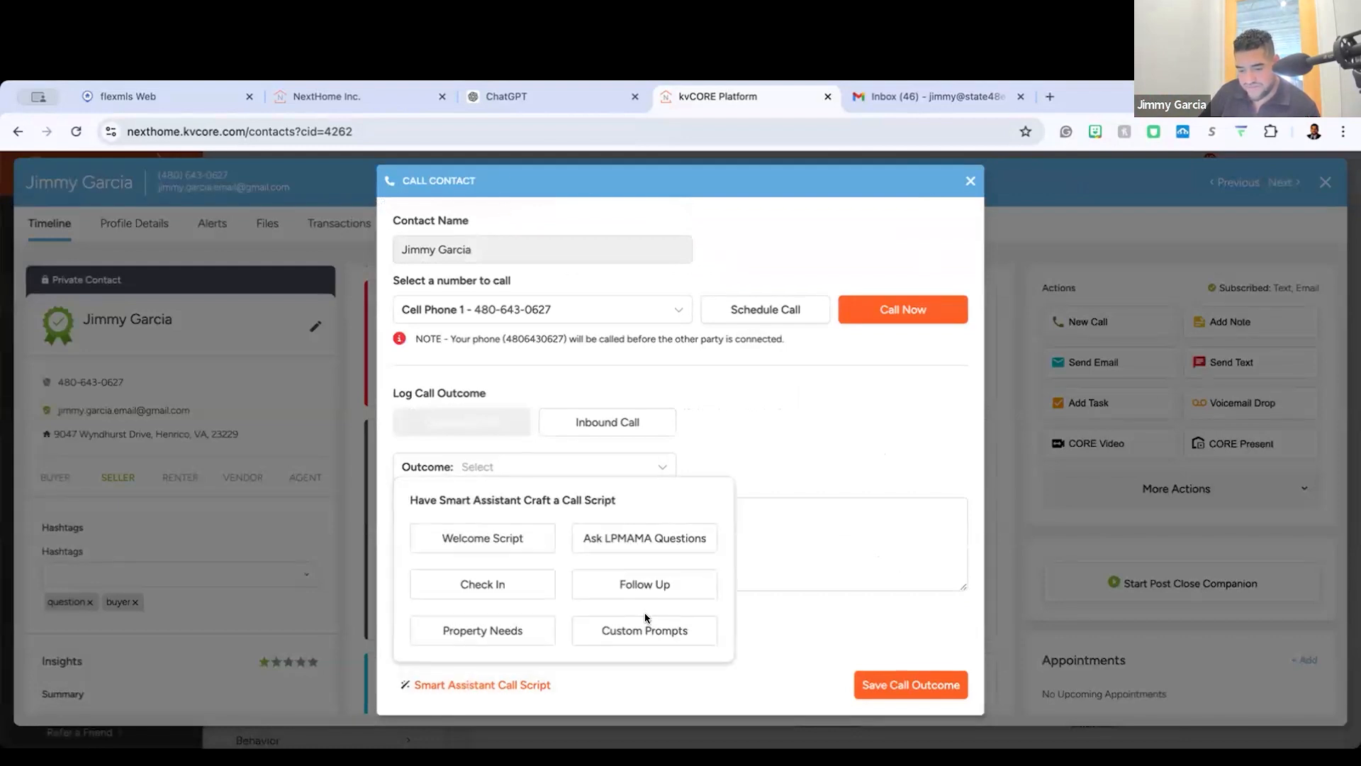
left_click(691, 623)
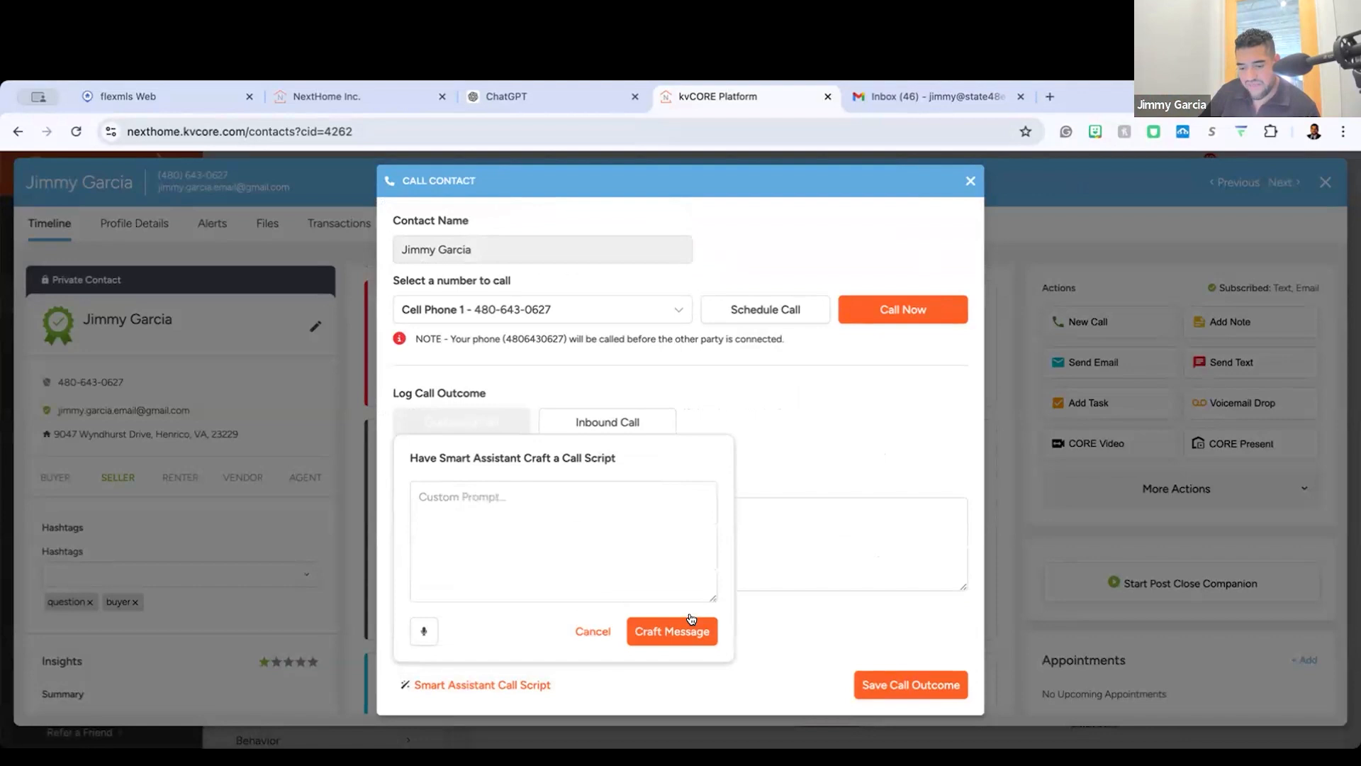
left_click(505, 493)
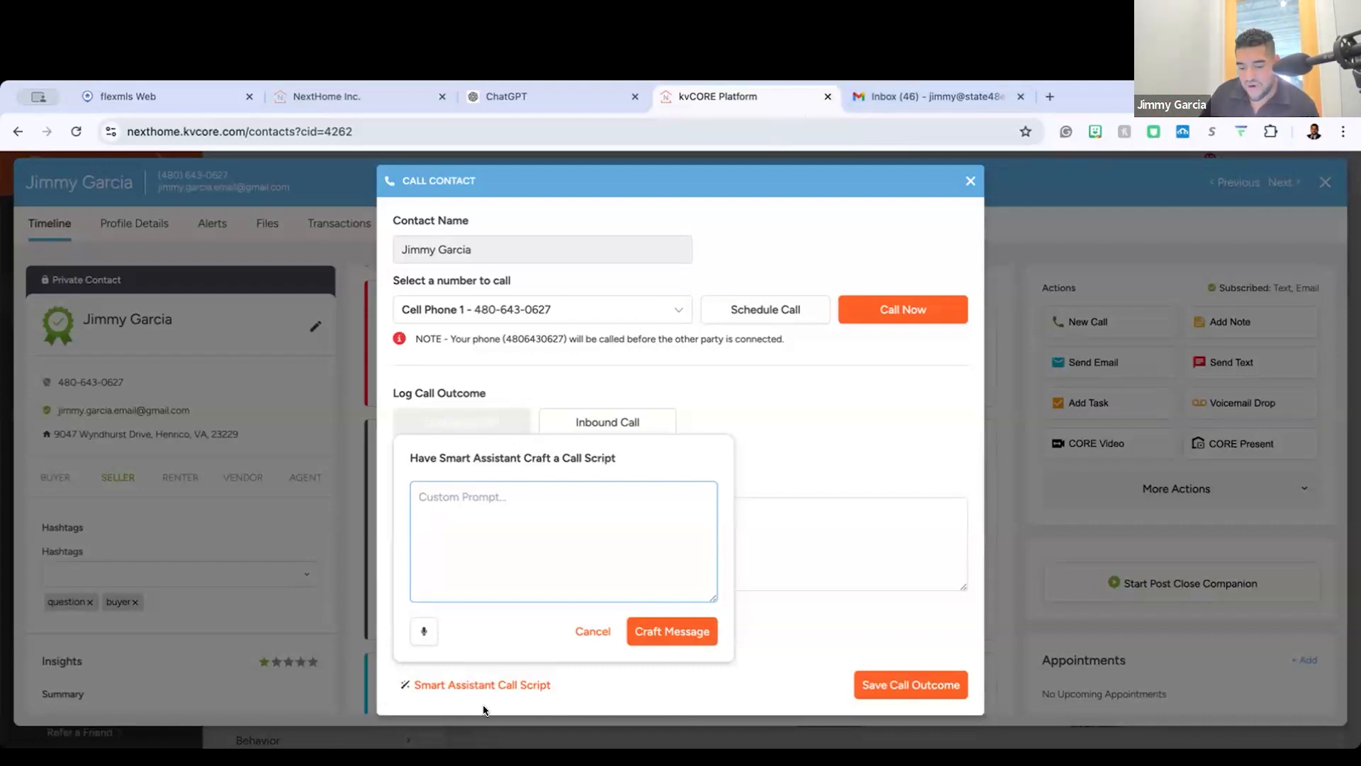
left_click(592, 631)
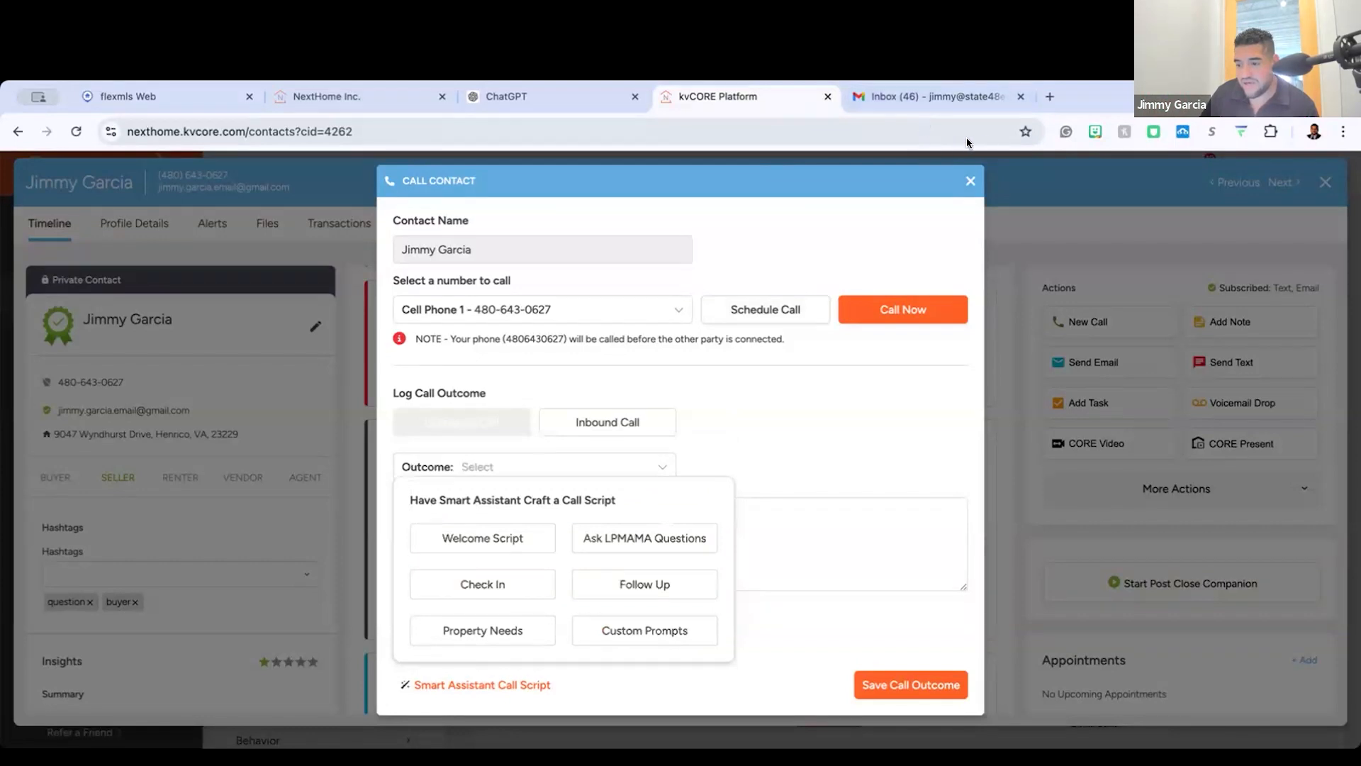
left_click(971, 180)
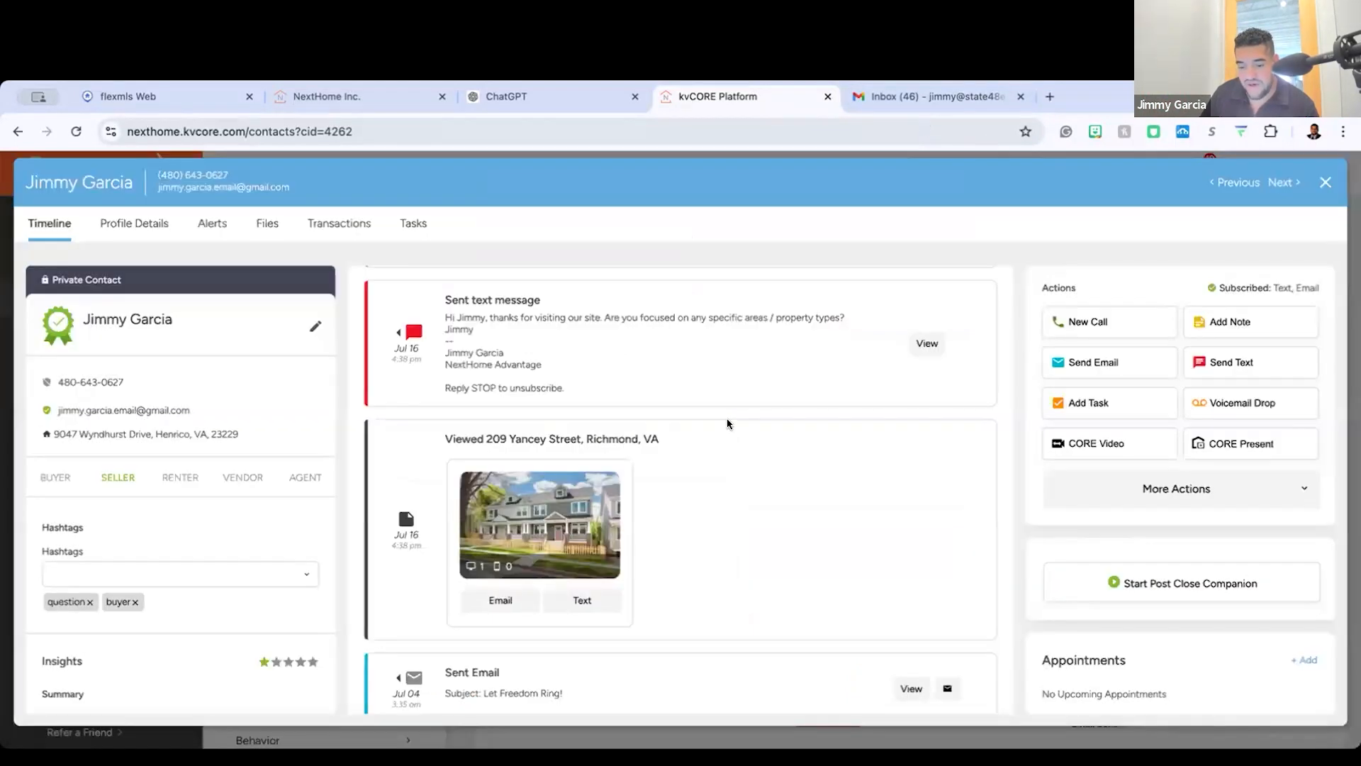
Step: Leave this contact's record and open the record of the buyer whose status is New Lead
scroll(723, 423, "down", 4)
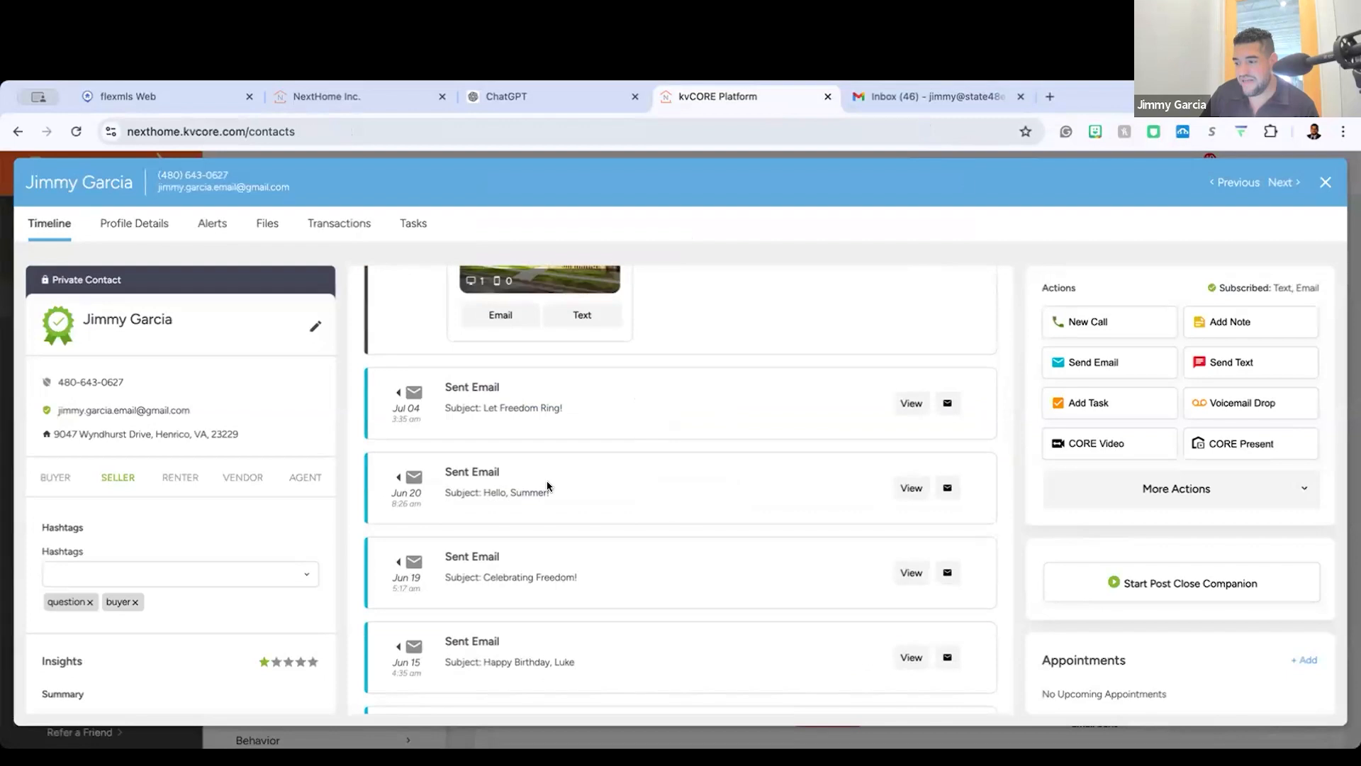
left_click(1323, 189)
scroll(571, 386, "down", 1)
left_click(589, 386)
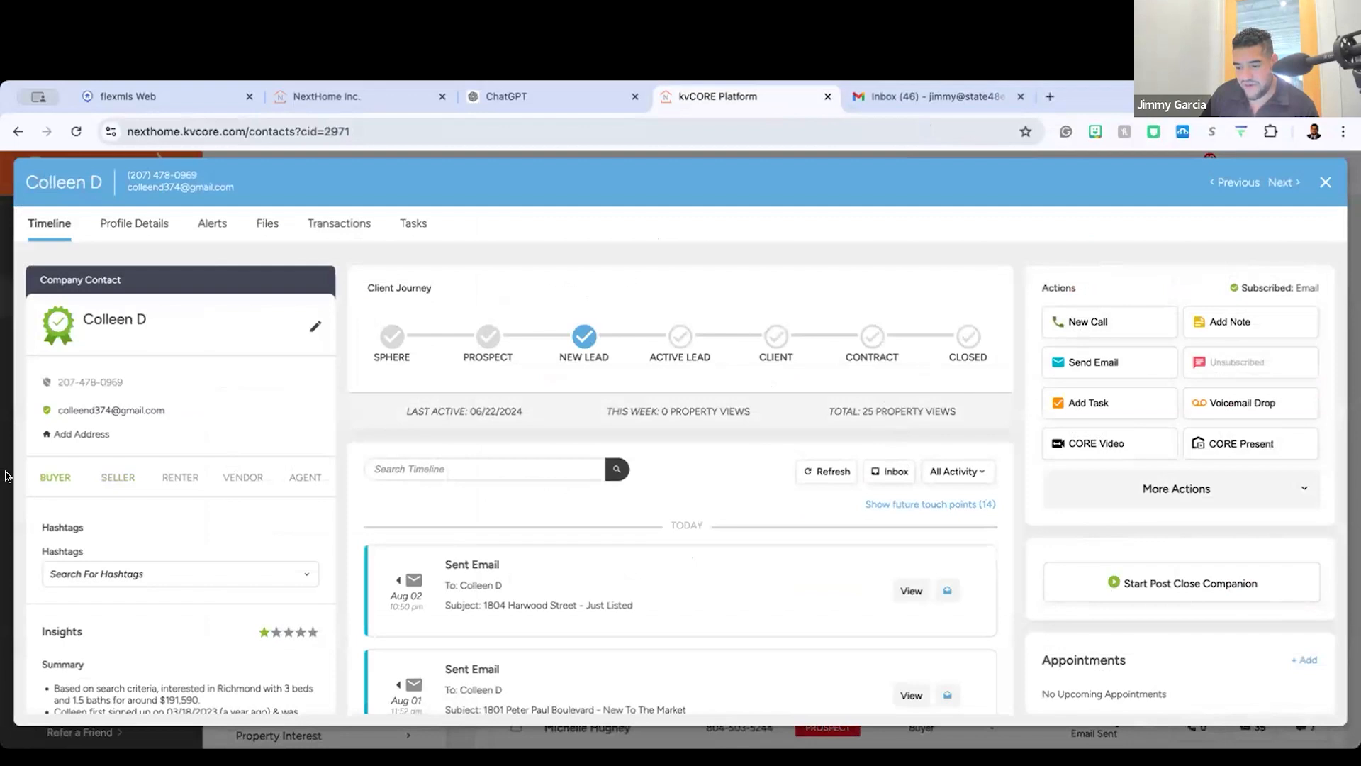
Step: Start a new call for this contact and generate a Smart Assistant Follow Up call script
left_click(1089, 322)
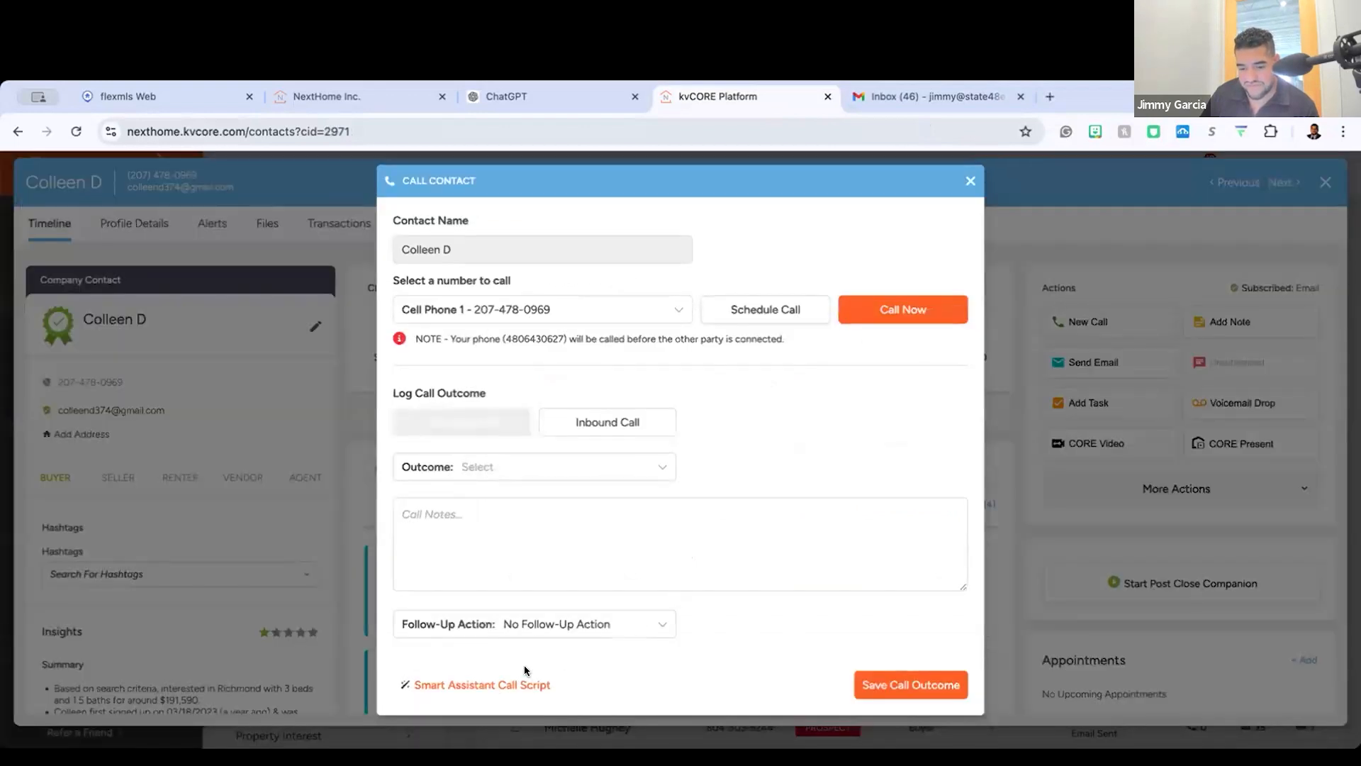
left_click(512, 684)
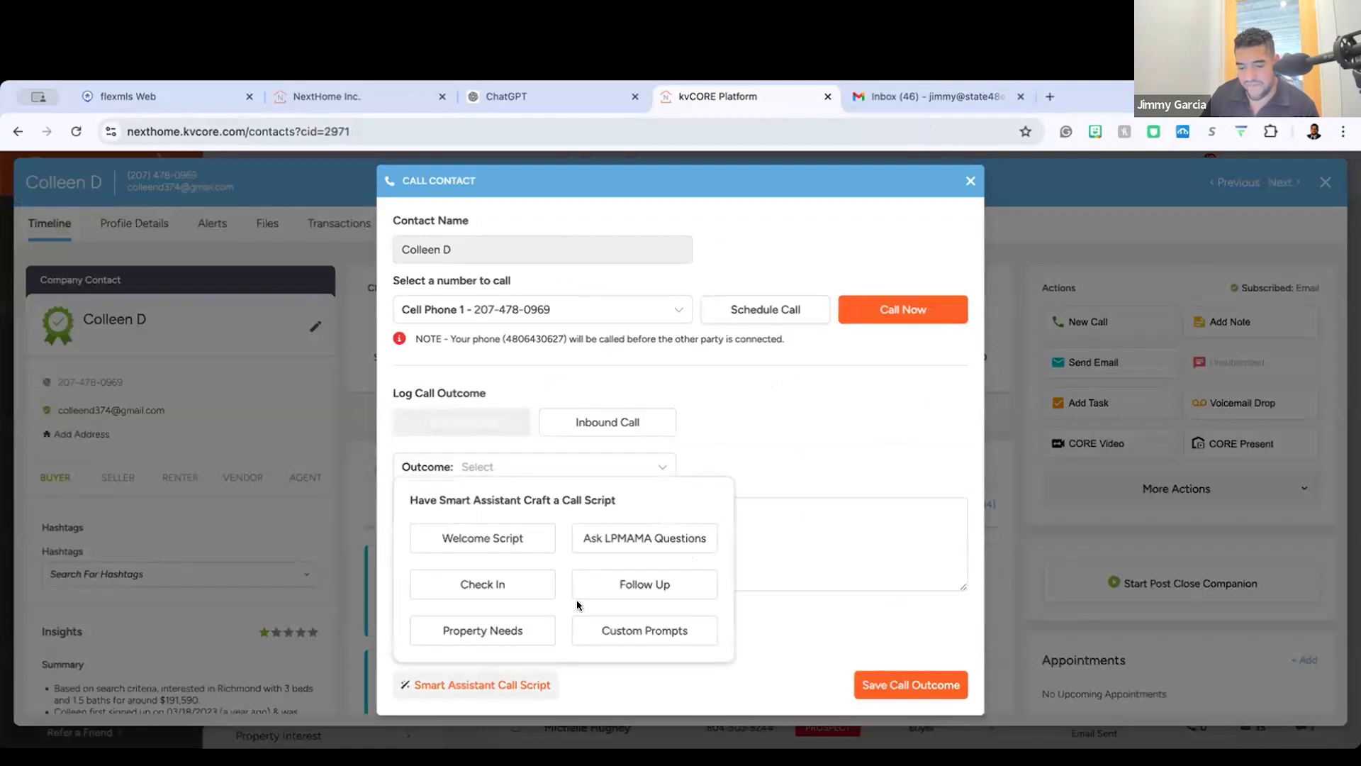
left_click(602, 582)
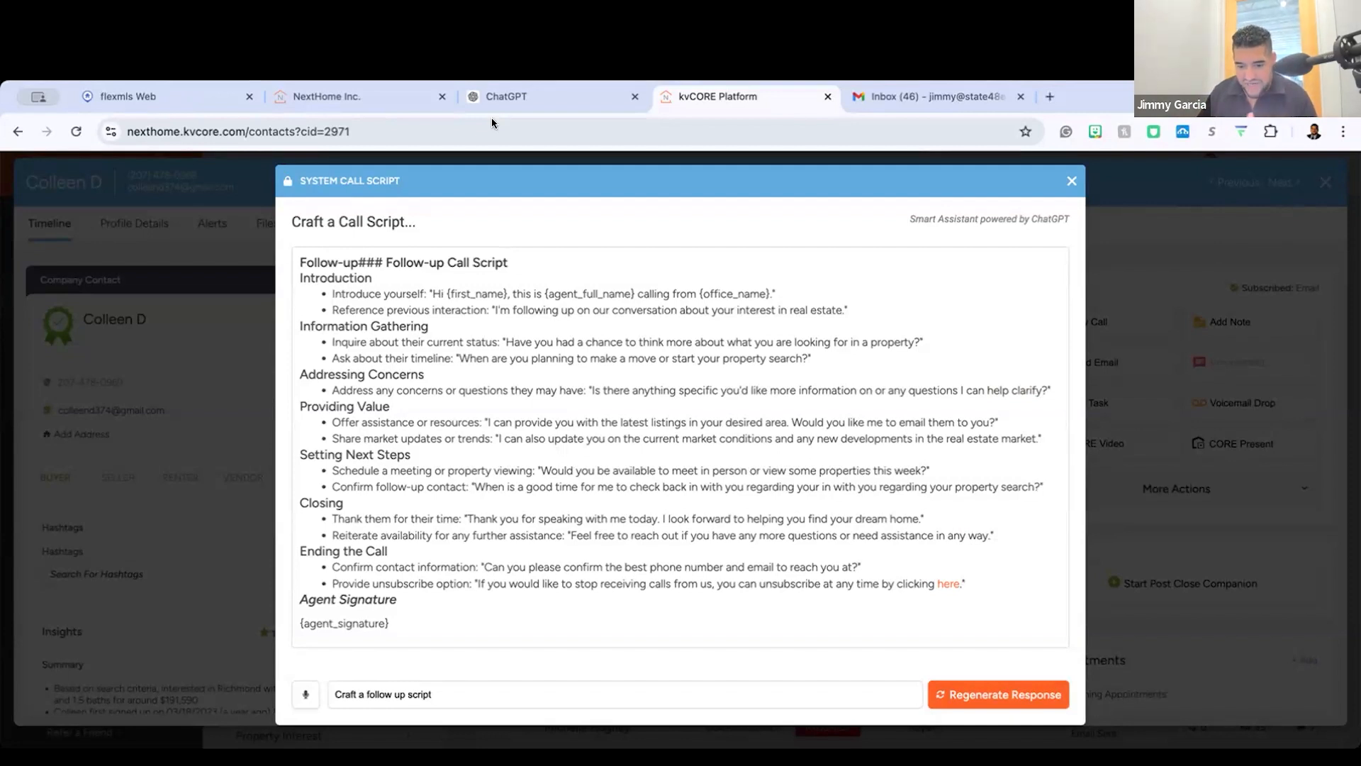
Step: Read the follow-up script from the introduction through the closing section, and close the script and call form
left_click_drag(331, 294, 686, 336)
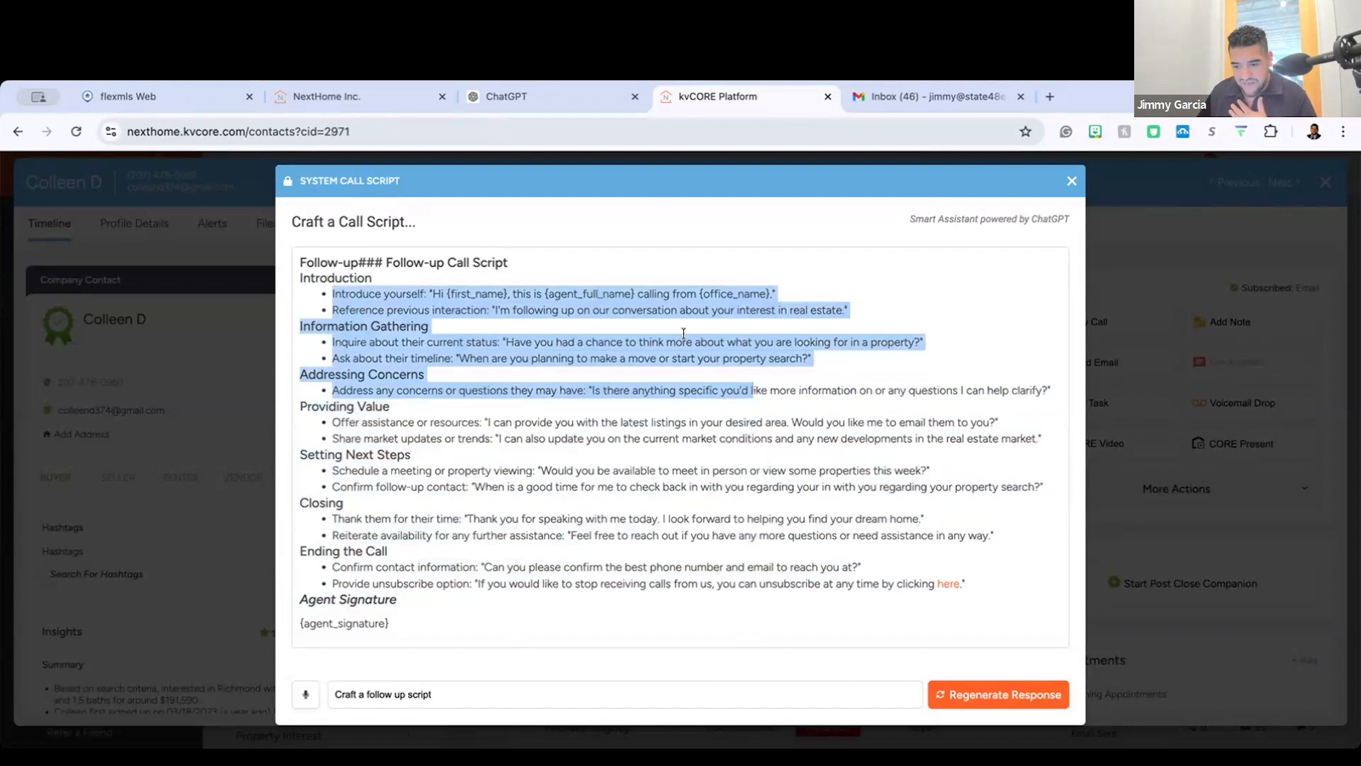
left_click(618, 365)
left_click_drag(474, 338, 974, 540)
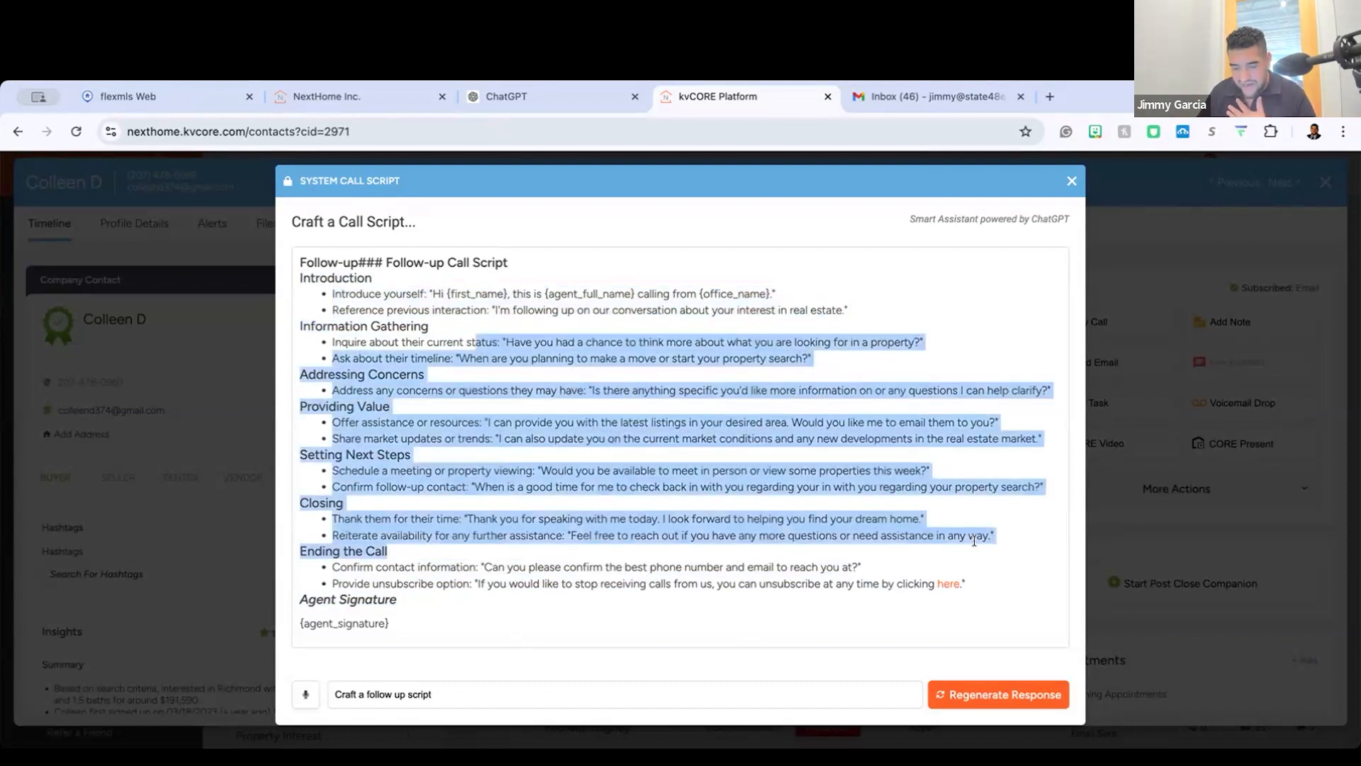
left_click(1072, 182)
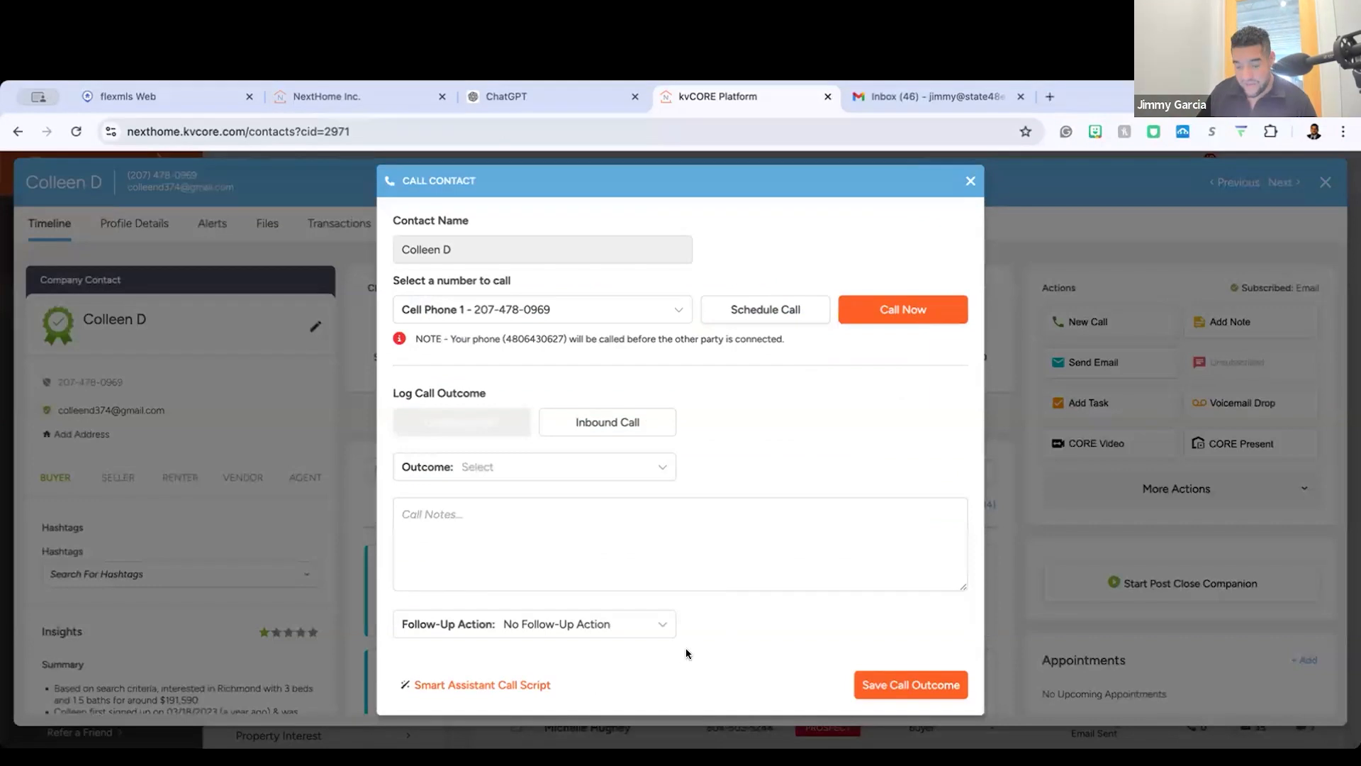
left_click(971, 182)
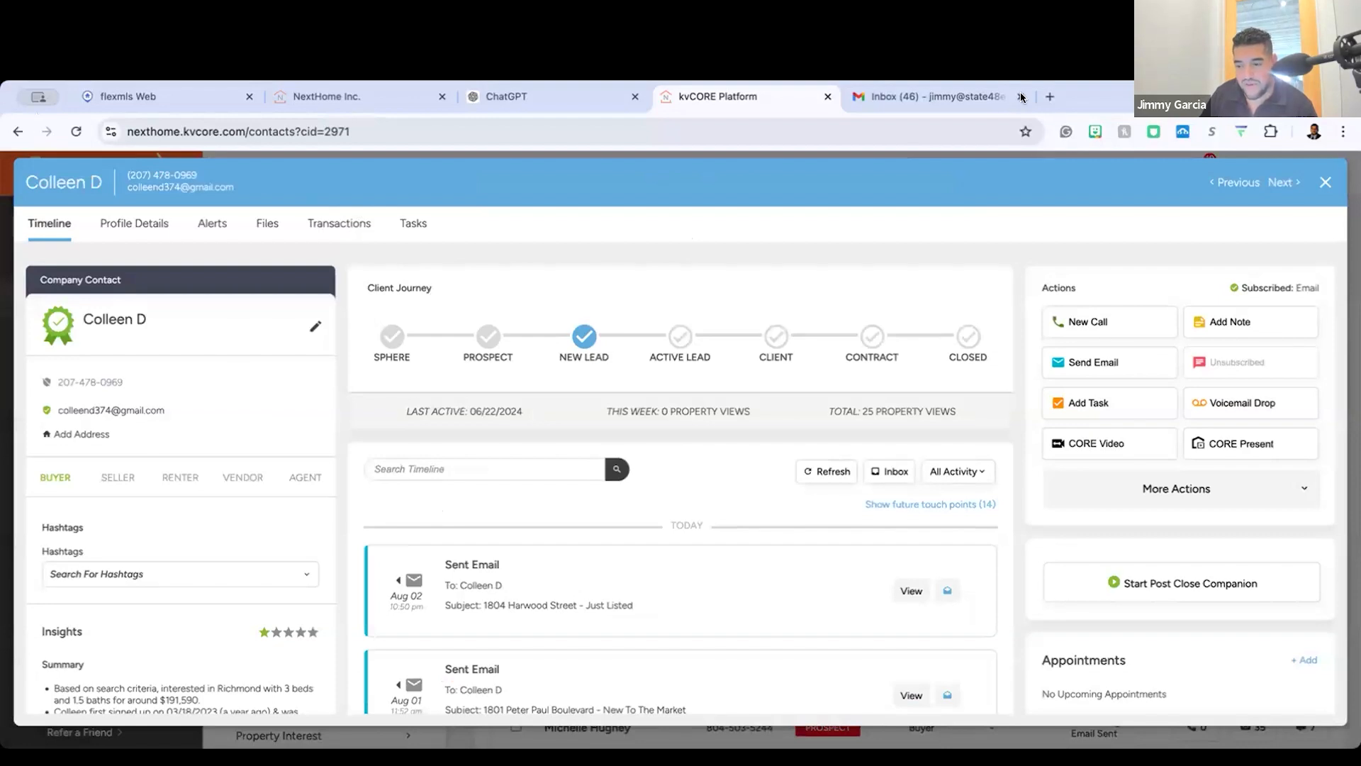
Step: Review the buyer's timeline of emails and viewed listings, check the search alert's criteria and recent results, and close the record
scroll(563, 606, "down", 10)
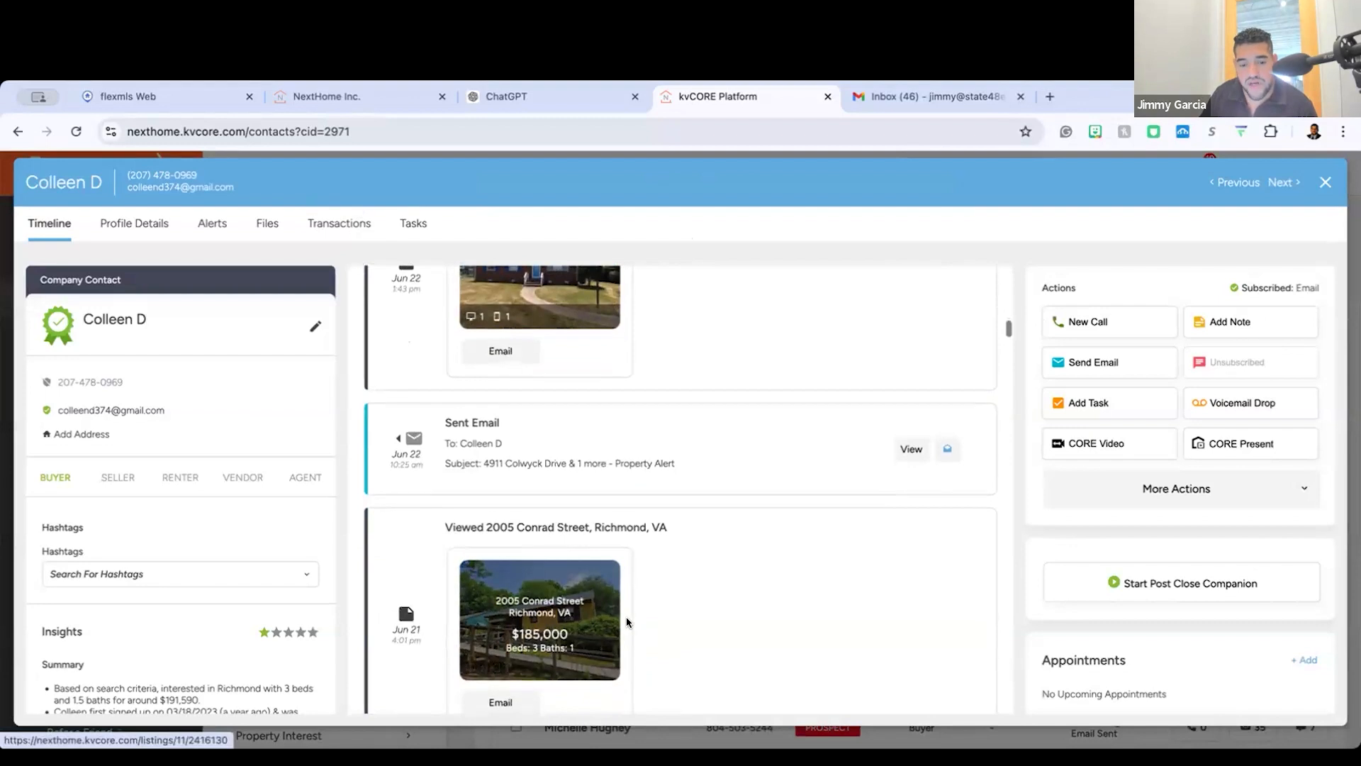
scroll(627, 616, "down", 10)
left_click(220, 226)
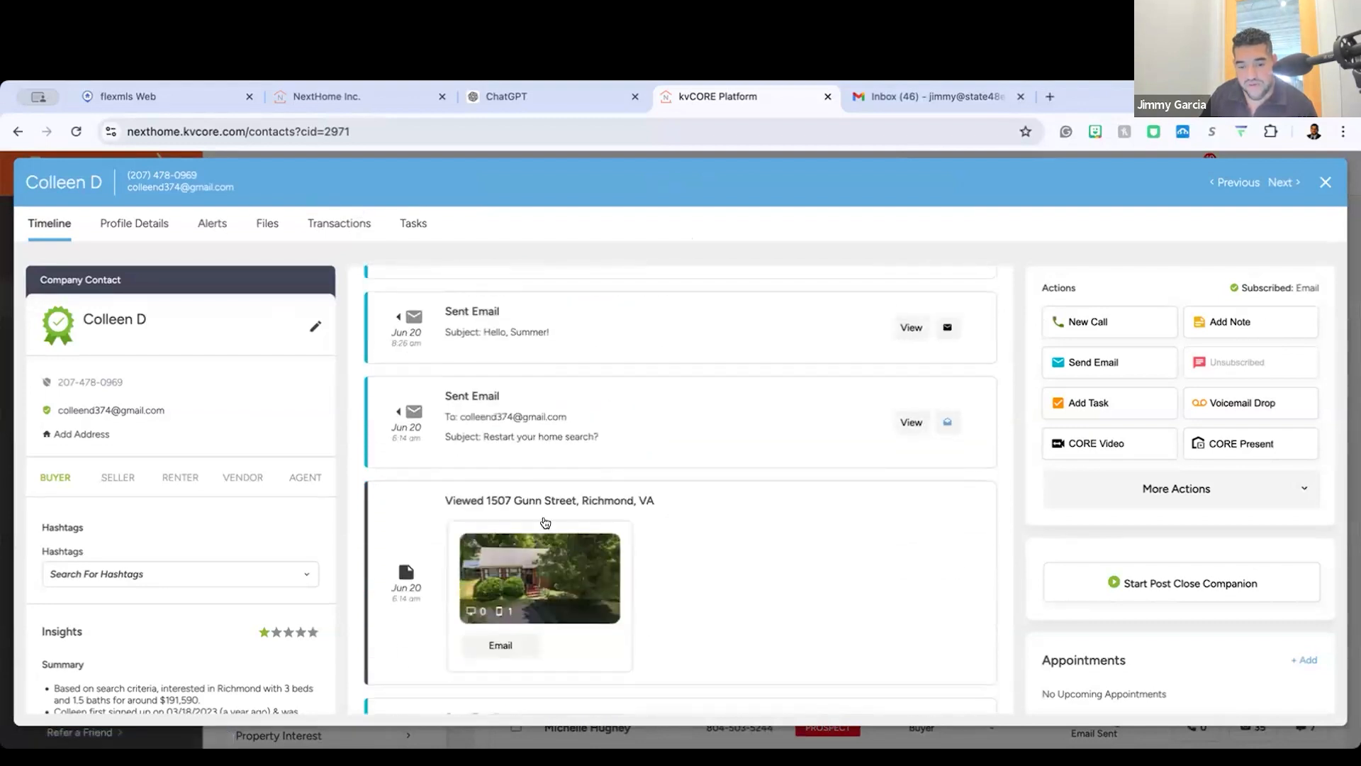
scroll(980, 300, "down", 1)
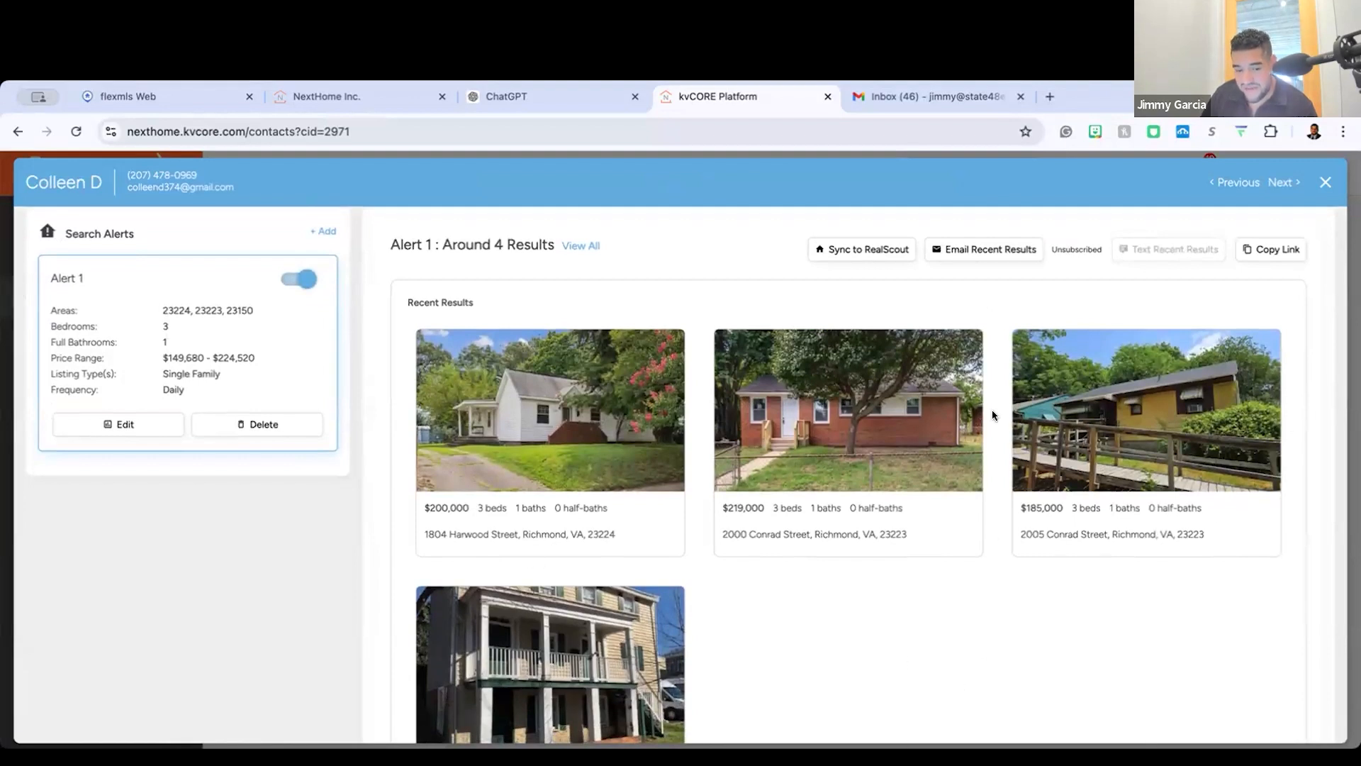
left_click(1326, 181)
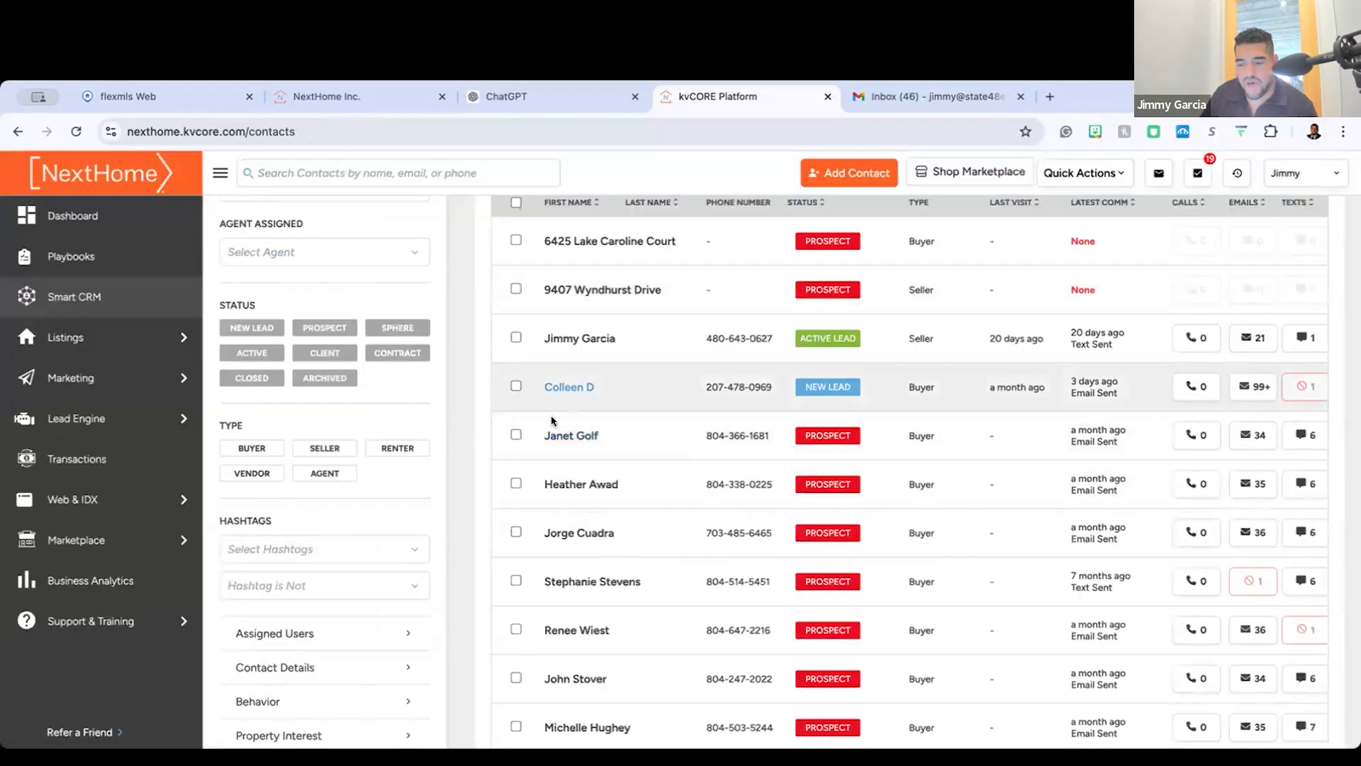
Step: Reopen the New Lead buyer's record and look over the latest timeline entries
left_click(567, 387)
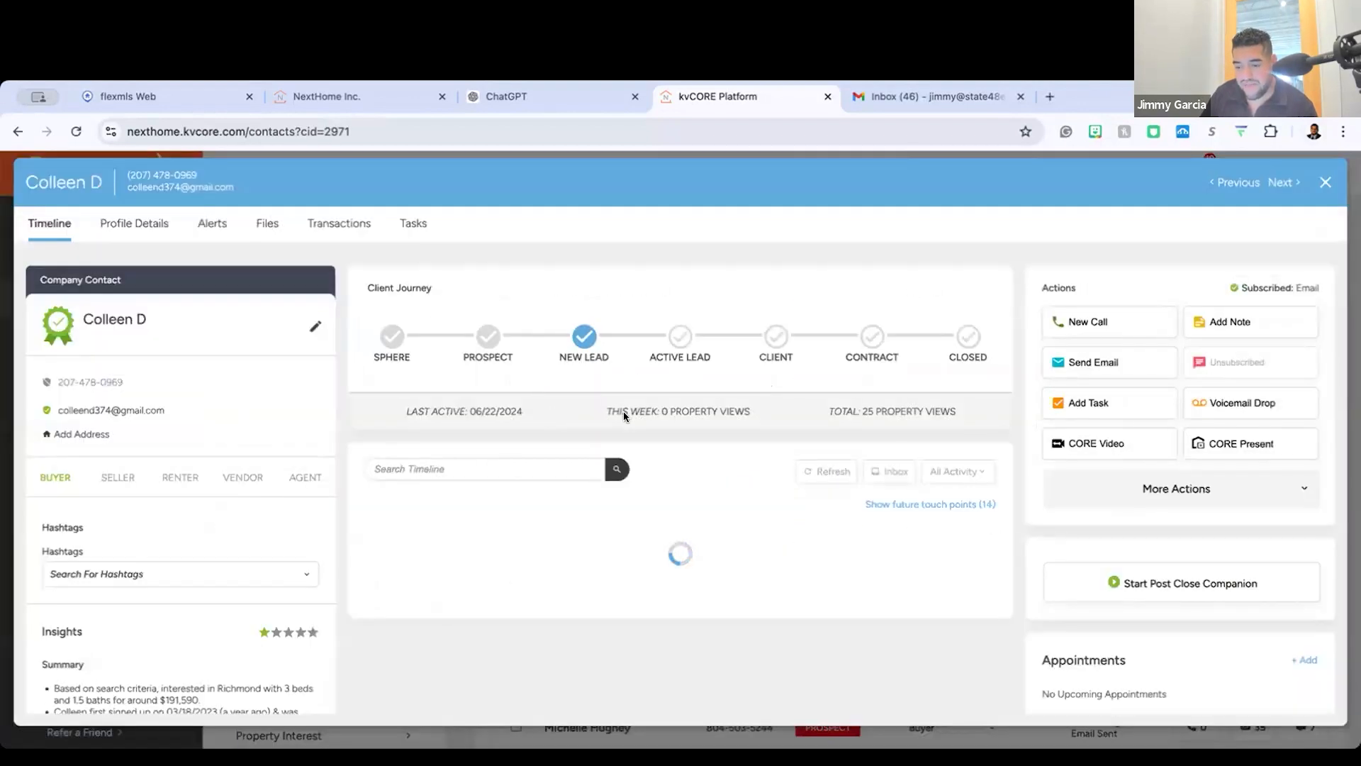
scroll(950, 334, "down", 5)
scroll(918, 403, "up", 4)
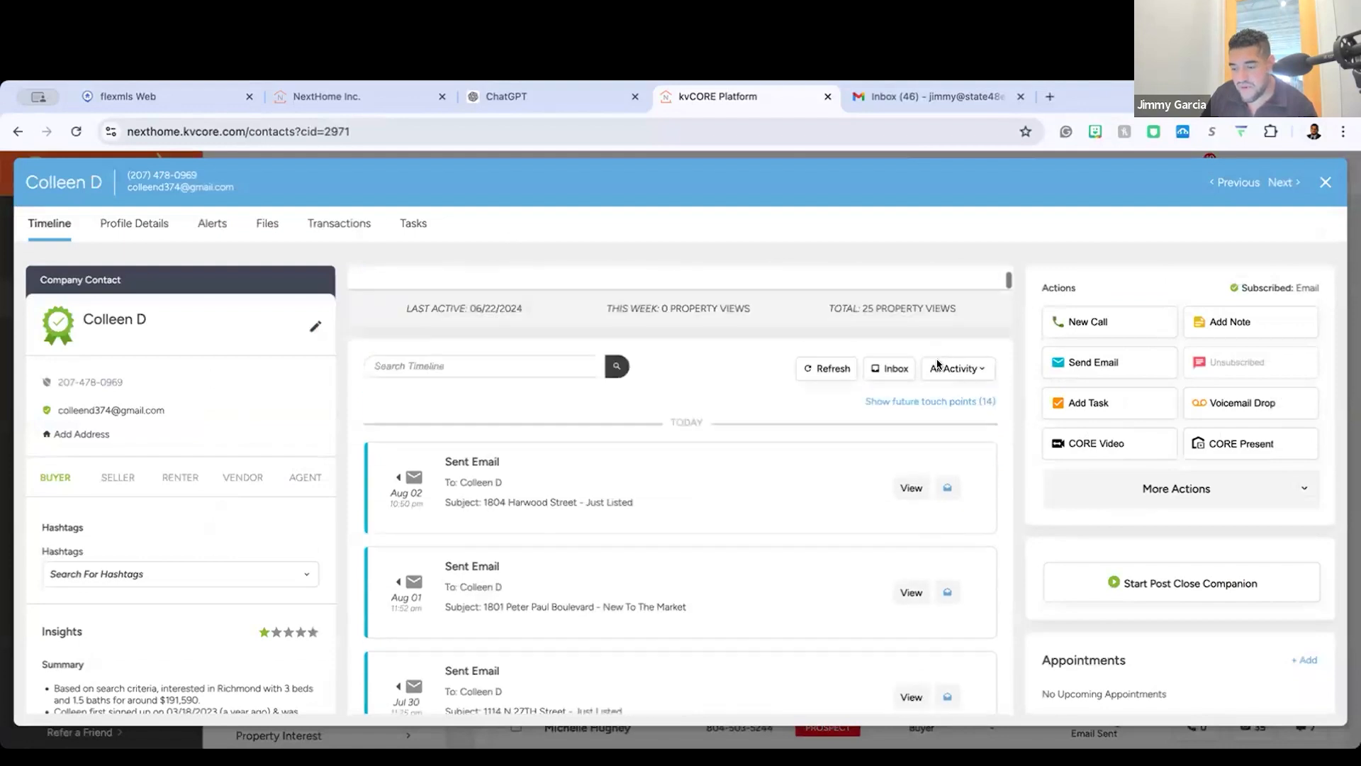
Step: Filter the buyer's timeline to saved properties, and change the filter to property views
scroll(918, 403, "down", 1)
left_click(957, 343)
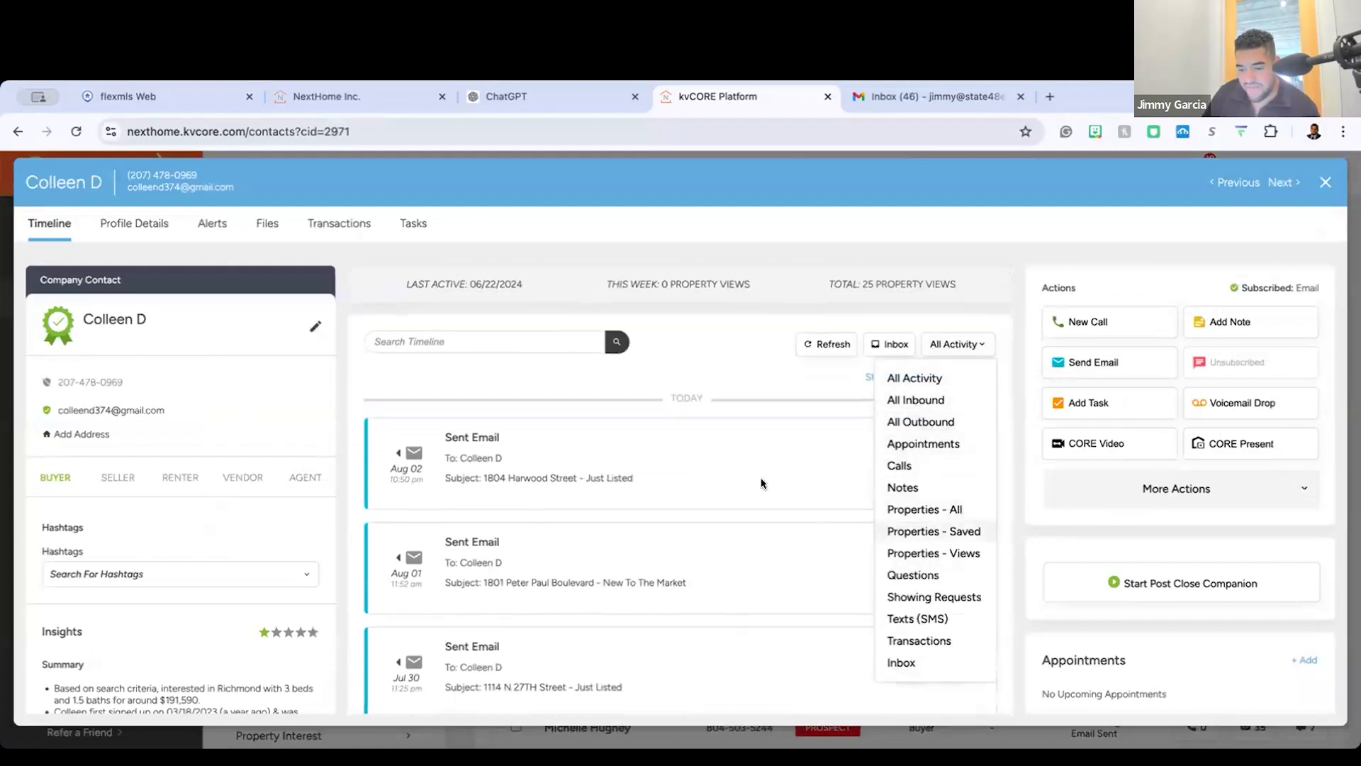
left_click(933, 531)
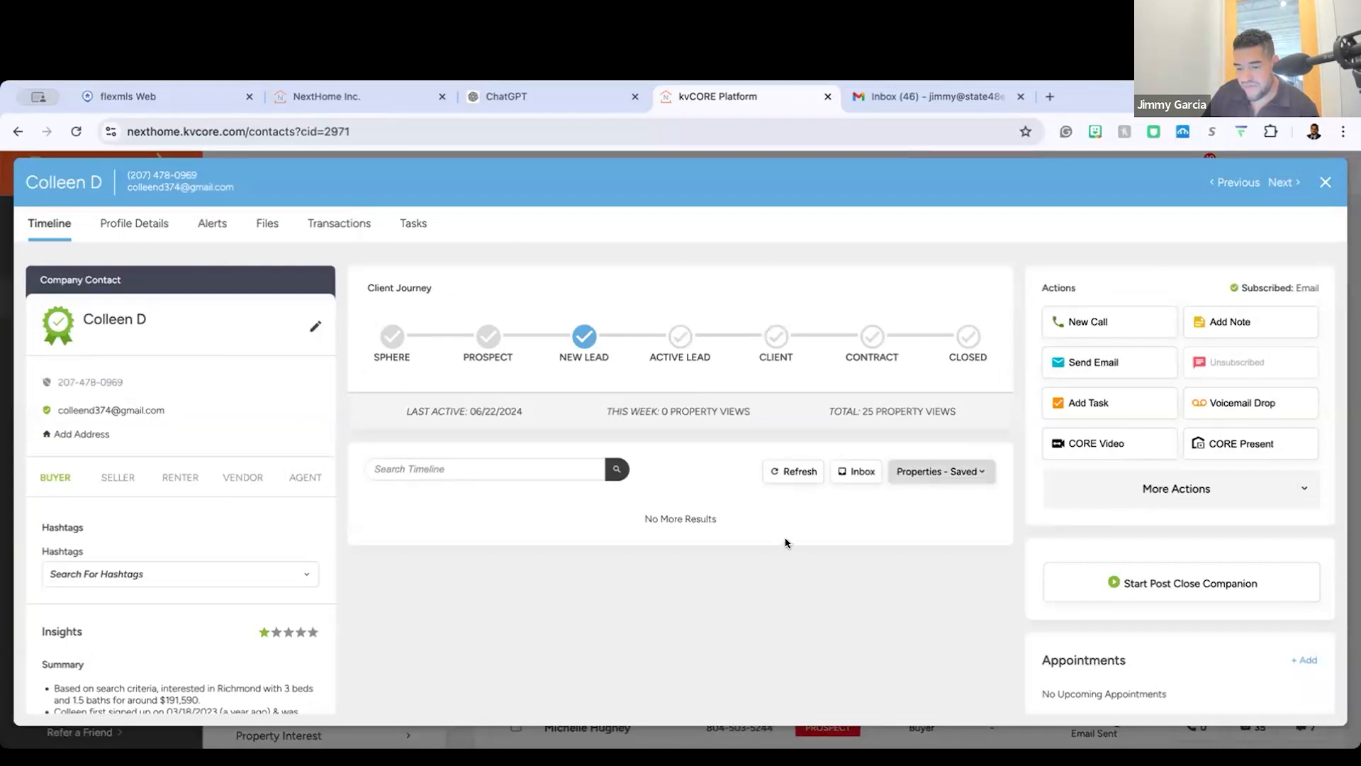
left_click(942, 471)
left_click(933, 680)
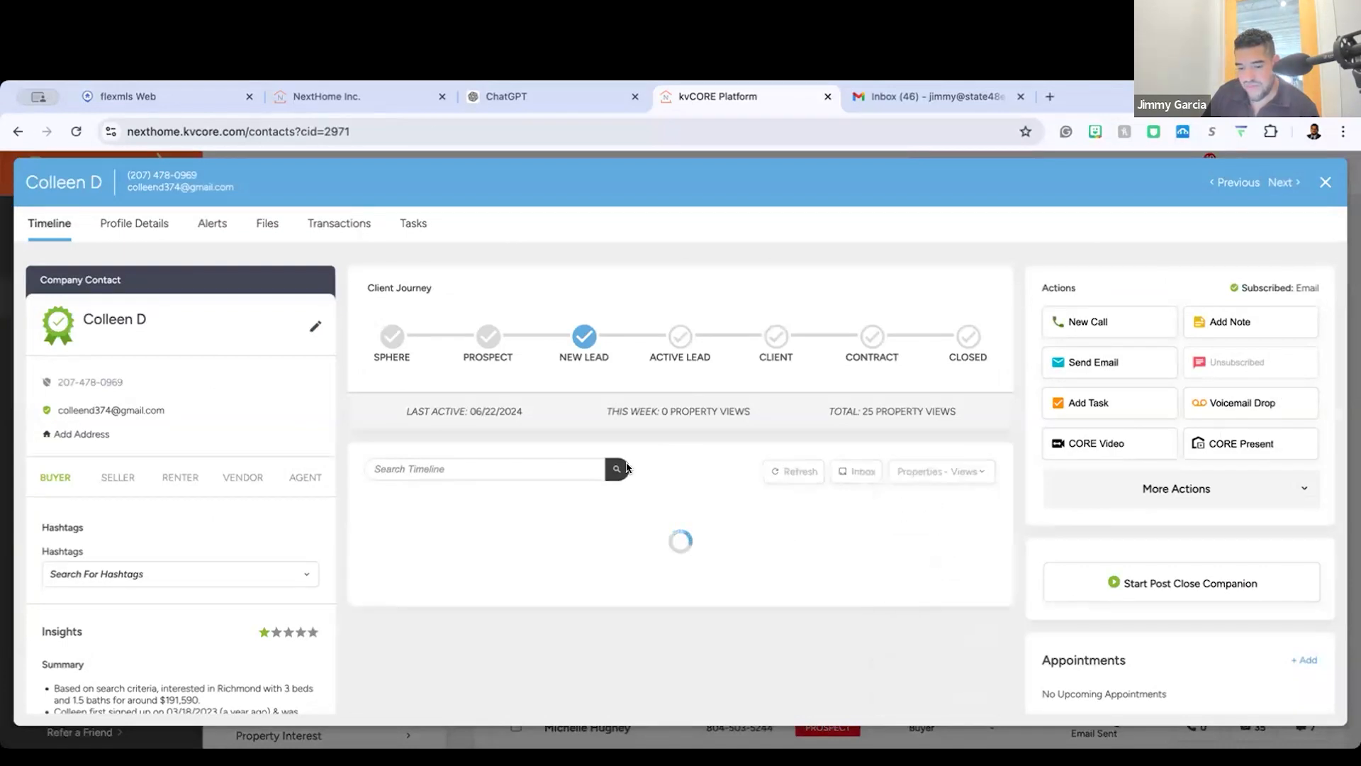
Step: Review the buyer's viewed listings from the most recent back through January, and close the record
scroll(809, 658, "down", 5)
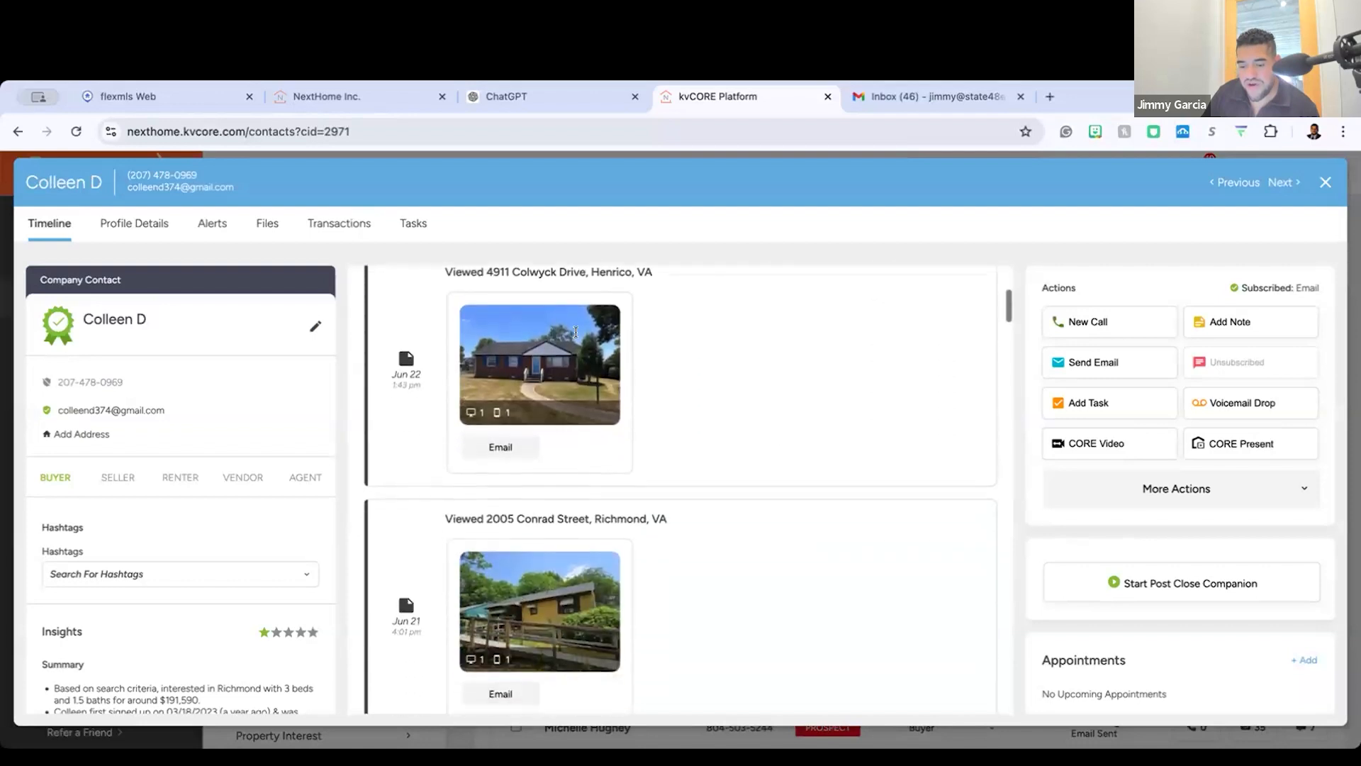
scroll(729, 486, "down", 12)
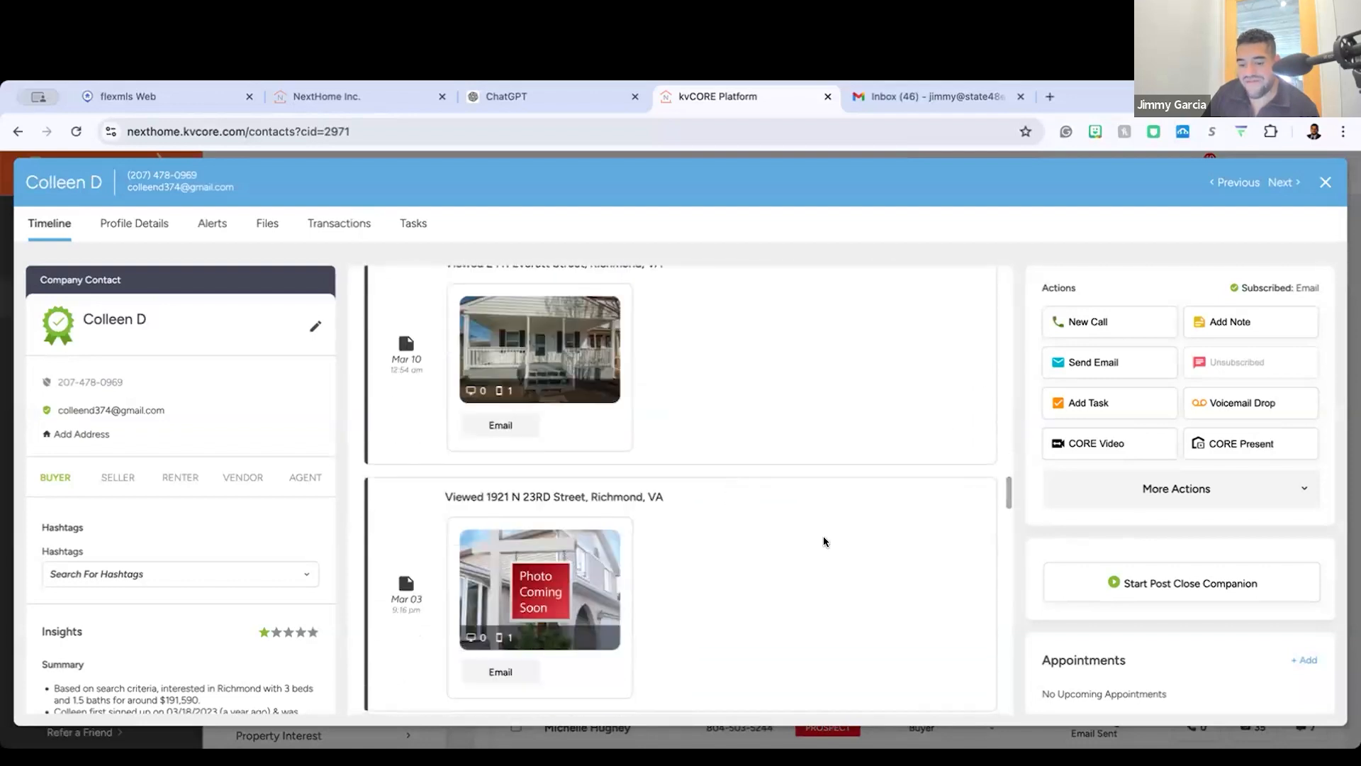
left_click_drag(823, 541, 568, 331)
scroll(1078, 713, "up", 20)
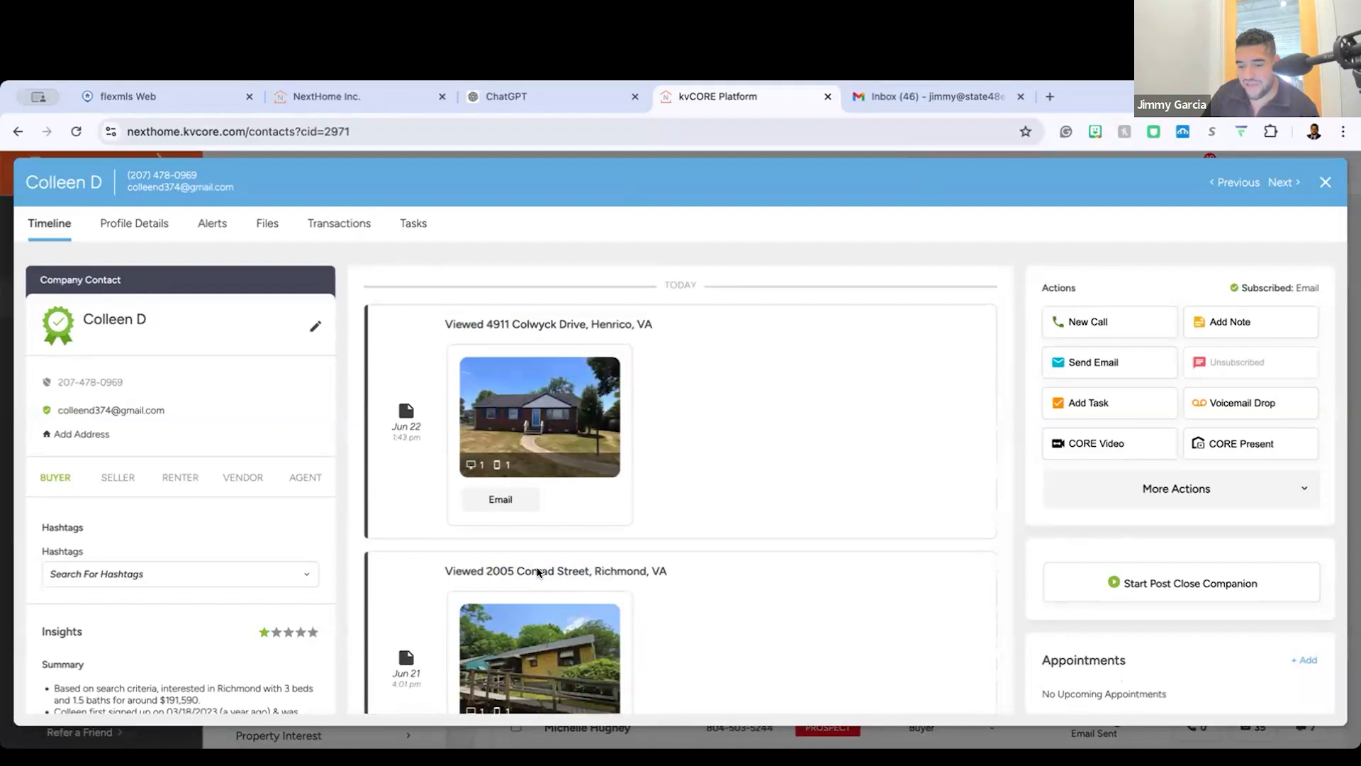
scroll(425, 522, "up", 3)
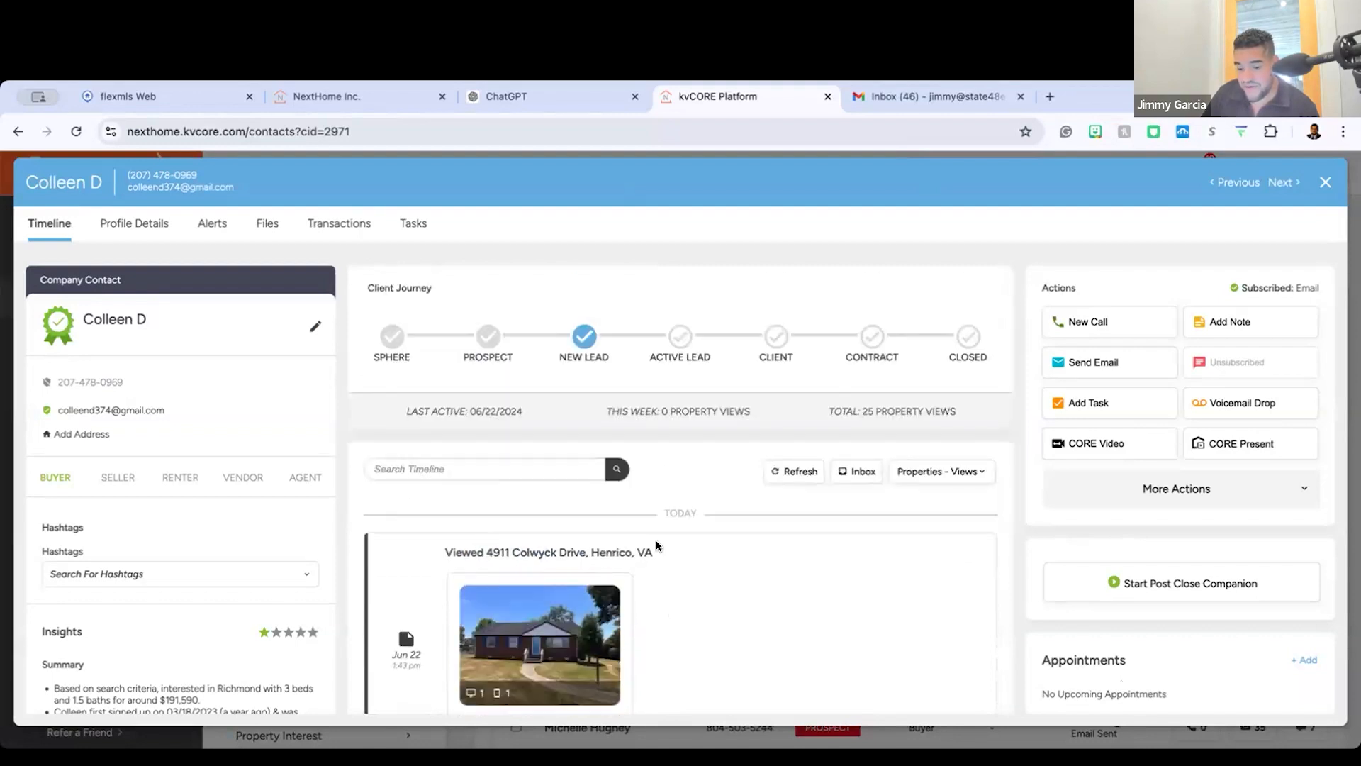
scroll(657, 545, "down", 20)
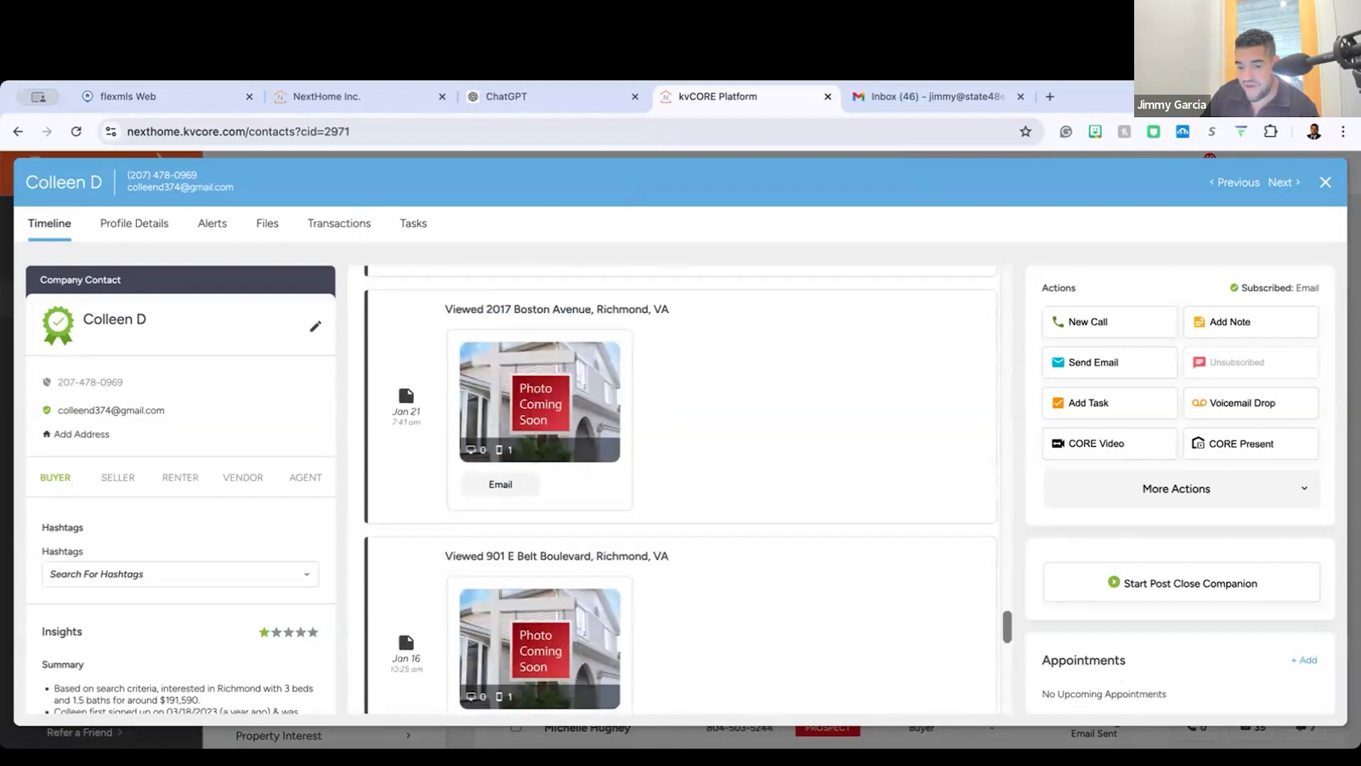
scroll(593, 421, "down", 3)
scroll(425, 513, "up", 20)
left_click_drag(444, 517, 465, 498)
scroll(464, 557, "down", 15)
scroll(462, 551, "down", 15)
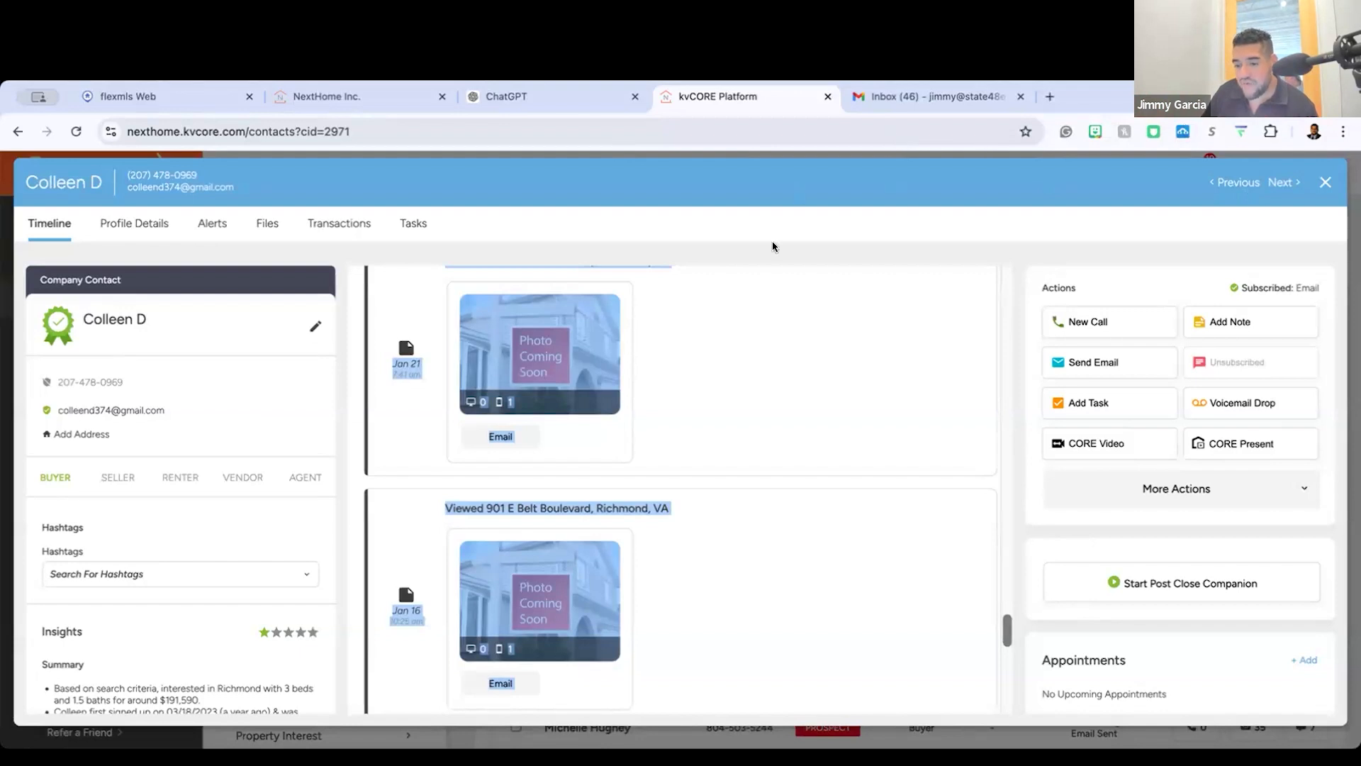
key("Escape")
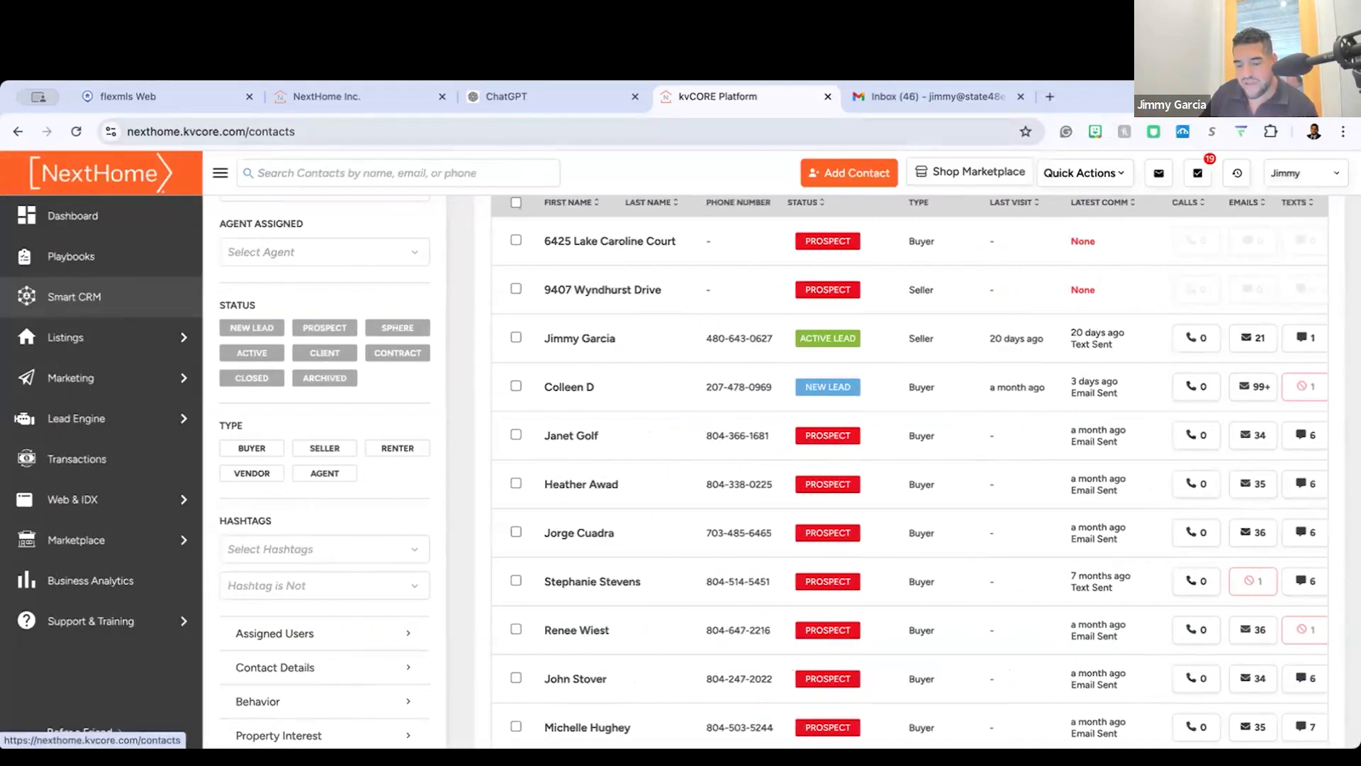
Step: Reopen the New Lead buyer's record, look over the new call form, and close both without calling
left_click(568, 387)
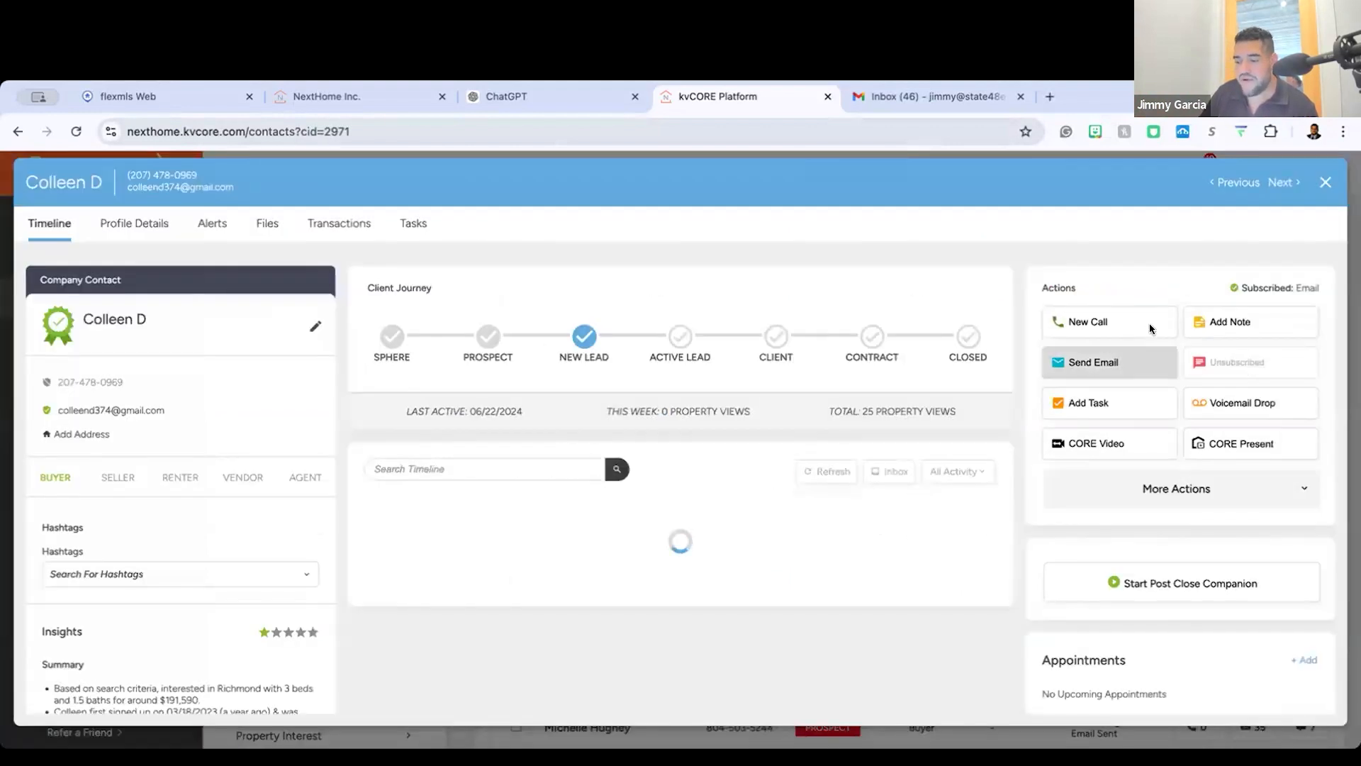
left_click(1141, 323)
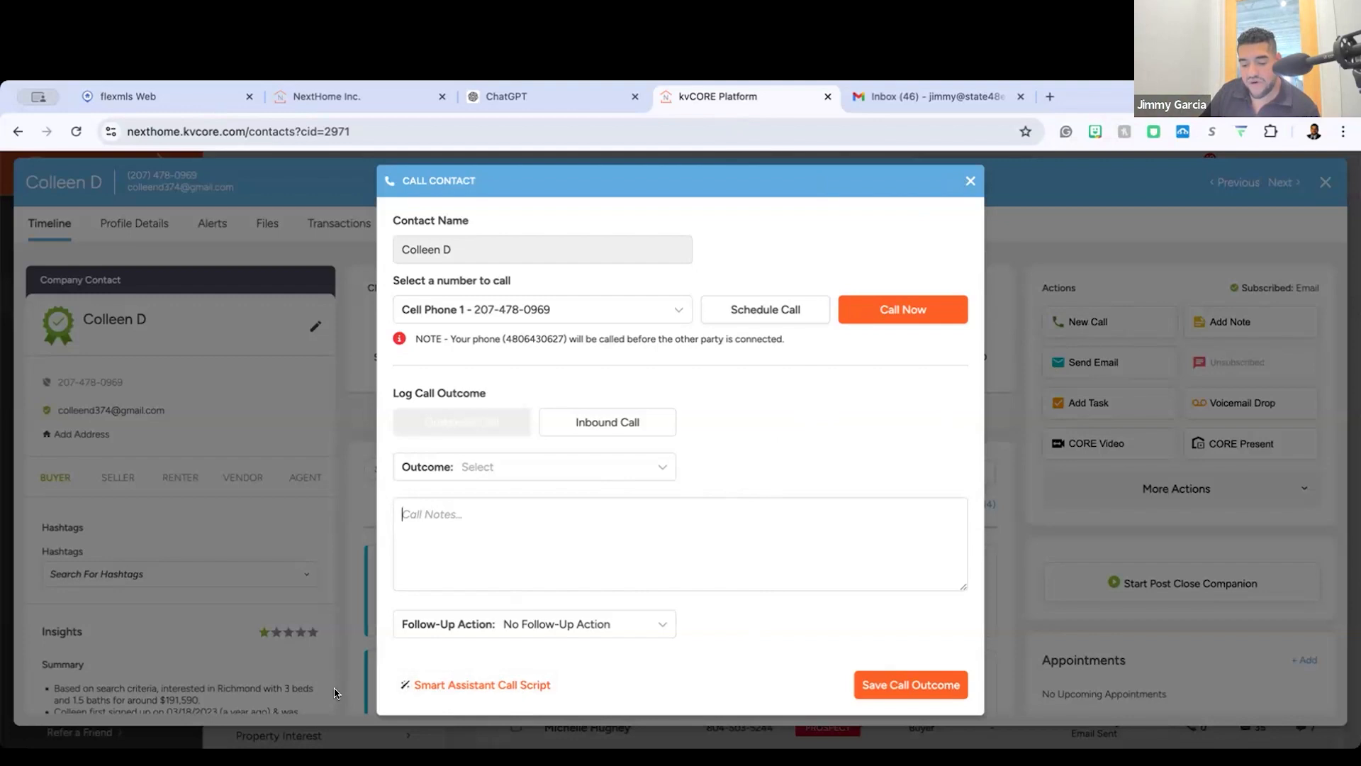
left_click(969, 182)
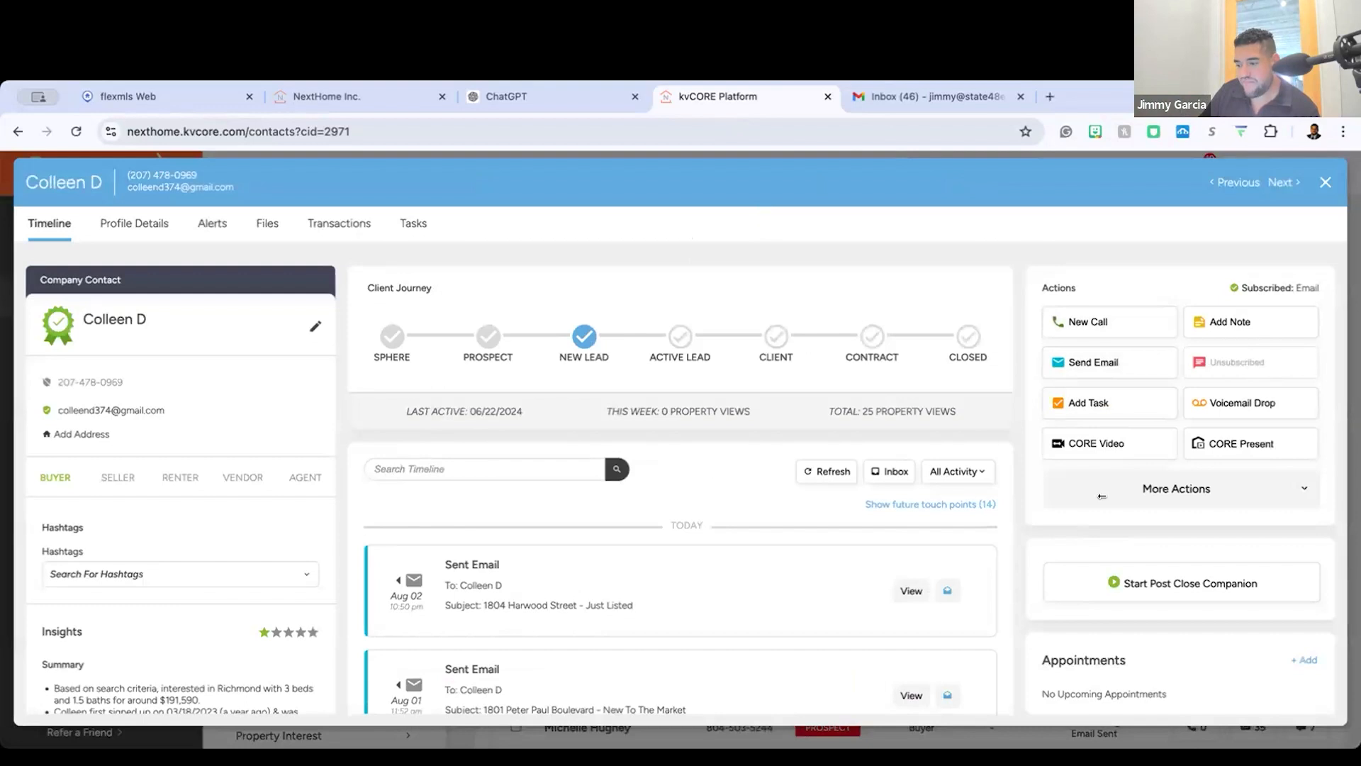
left_click(1326, 182)
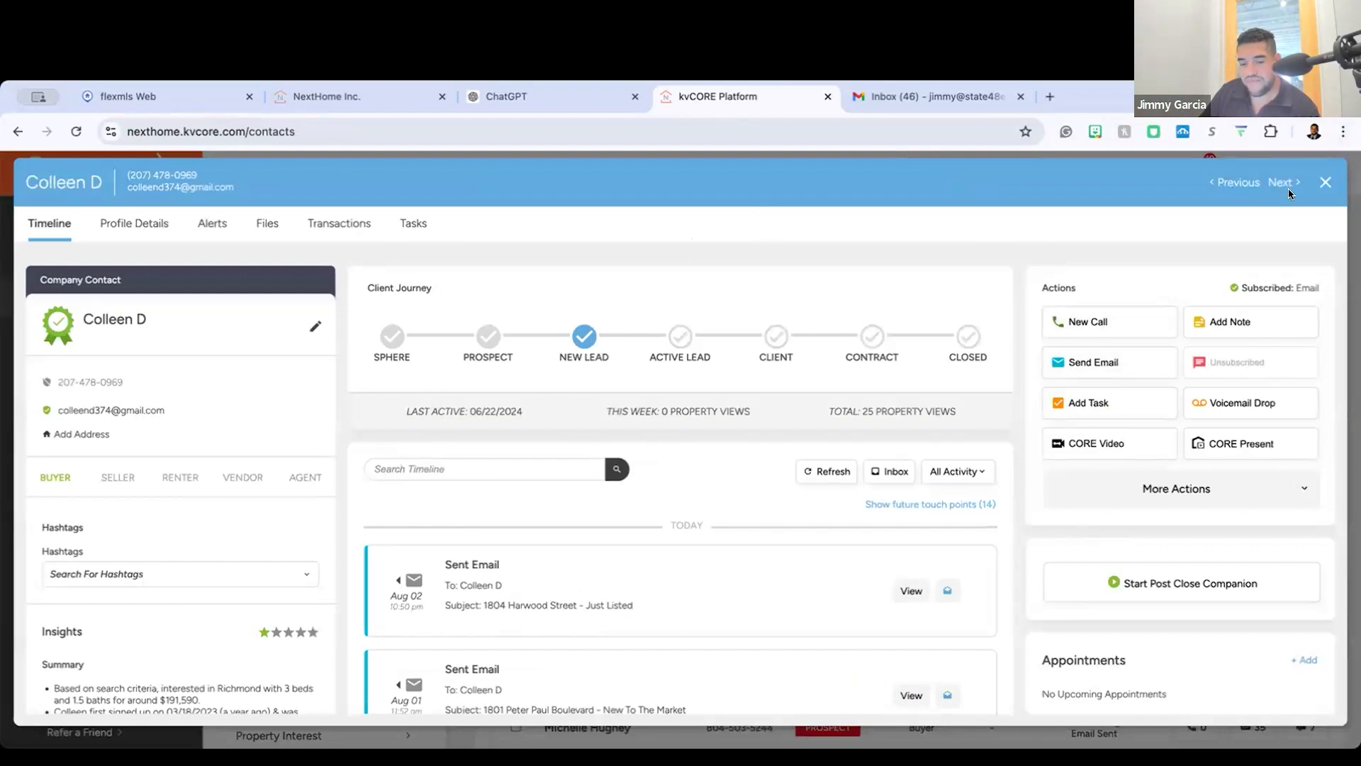
Step: Open the Active Lead seller's record and review the past-due call task and recent timeline entries
left_click(585, 341)
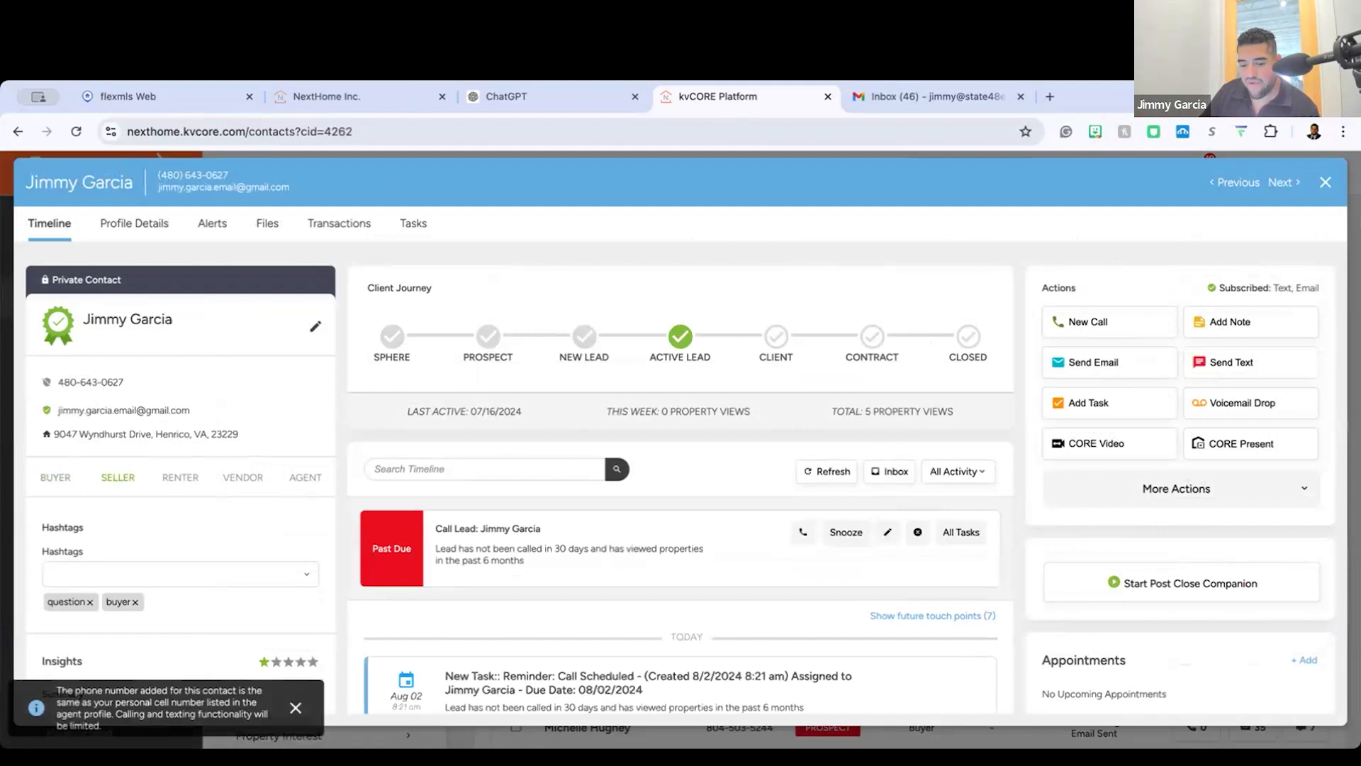
scroll(822, 520, "down", 2)
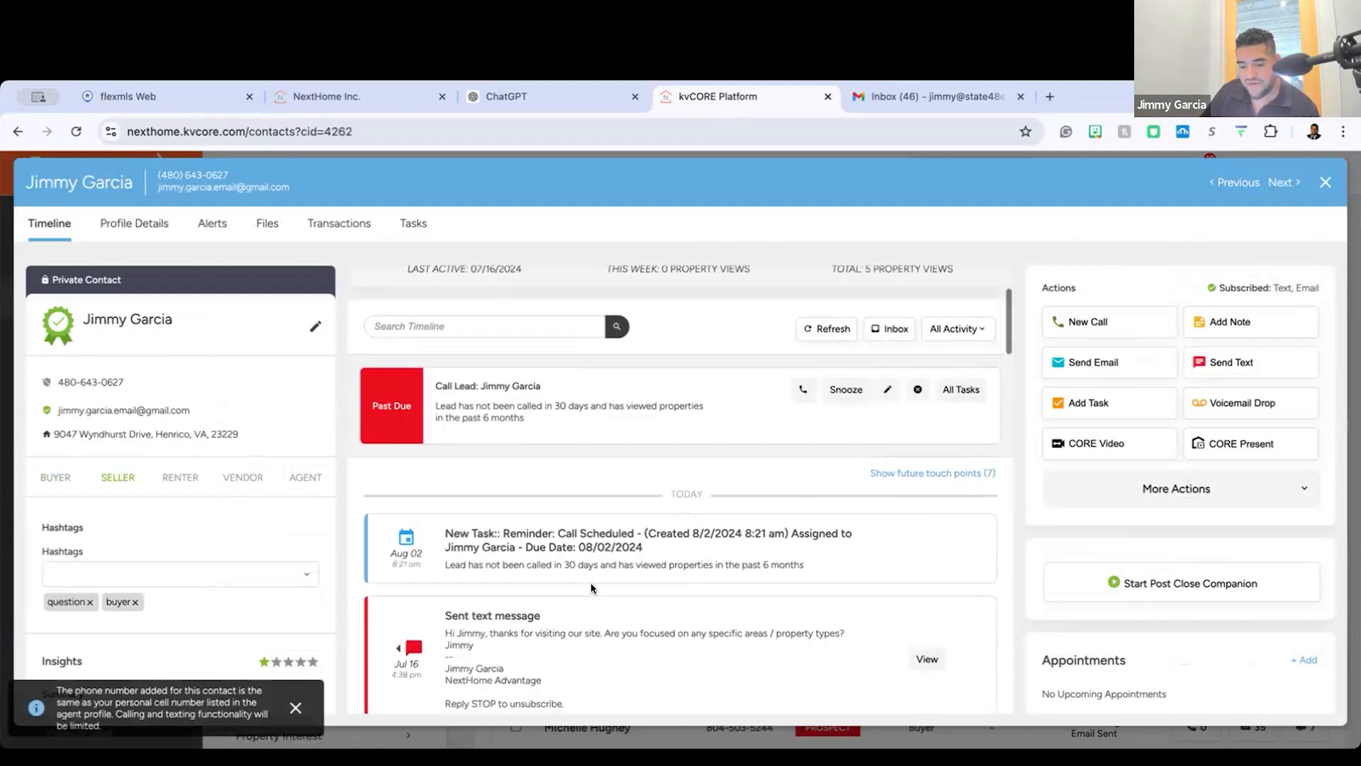
scroll(592, 587, "down", 1)
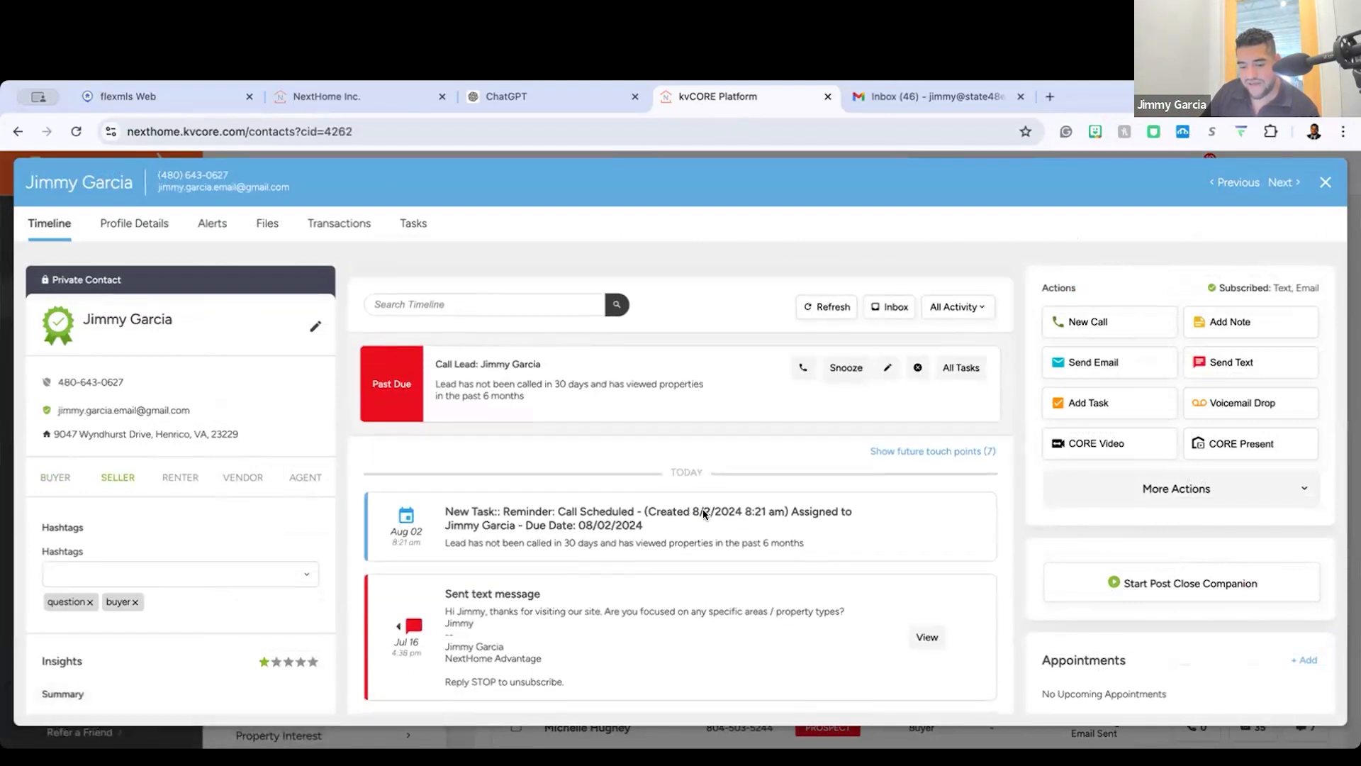
scroll(536, 599, "down", 1)
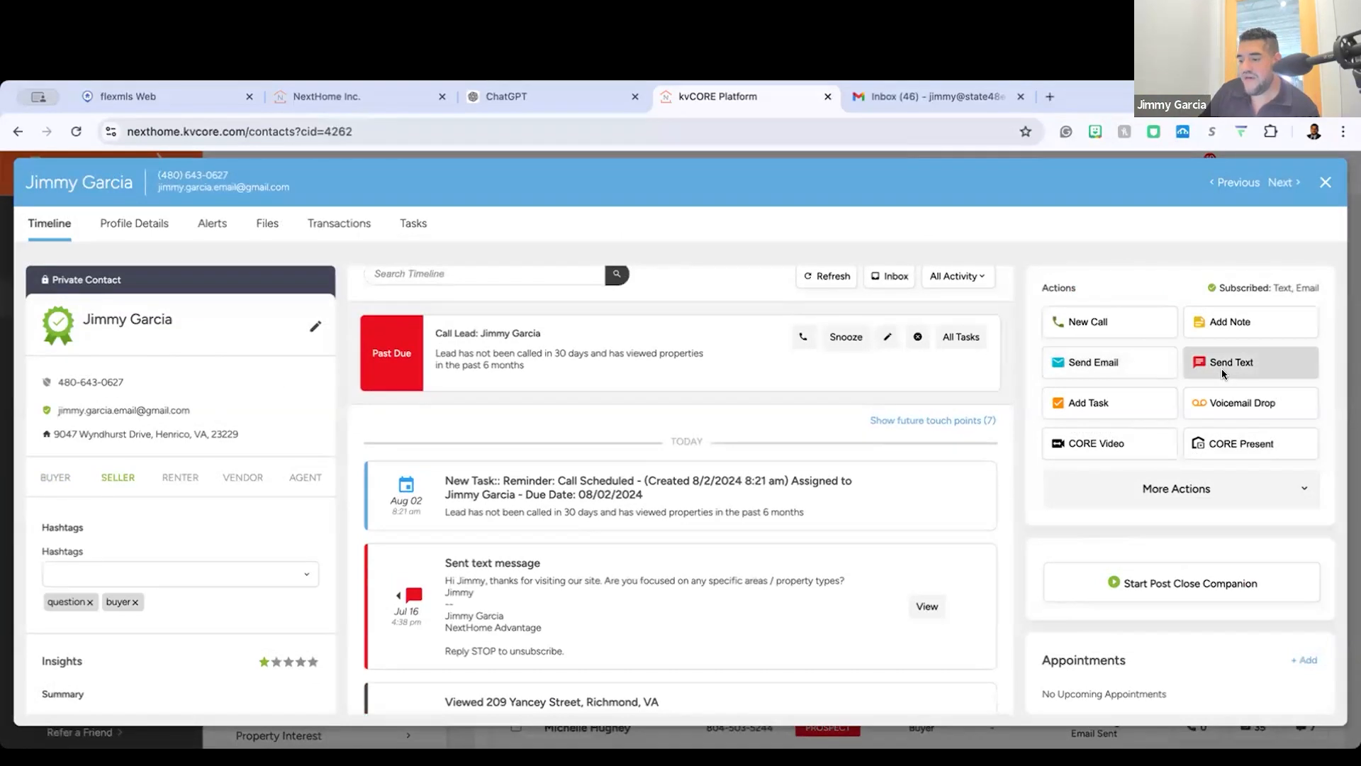
Step: Start a text message to this seller and have Smart Assistant craft a Check In version and a Property Needs version
left_click(1222, 367)
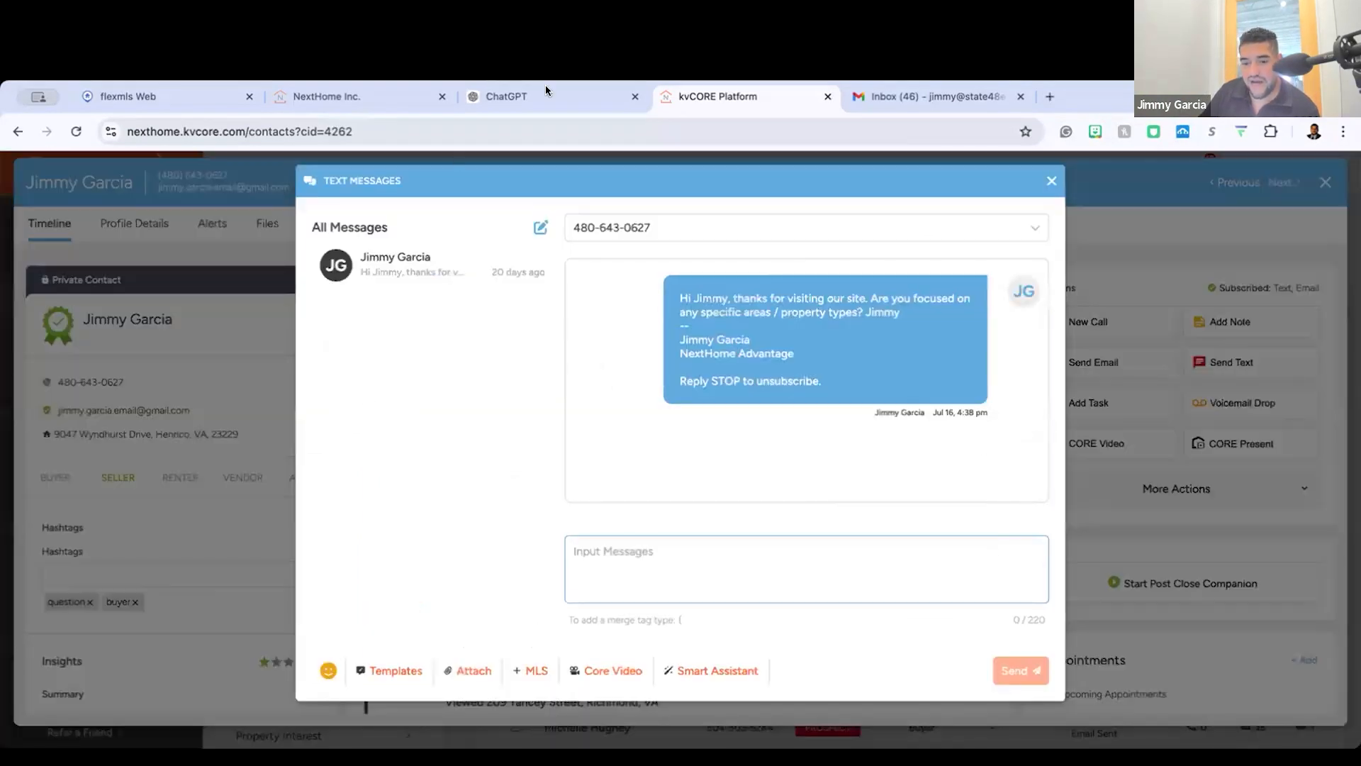
left_click(720, 670)
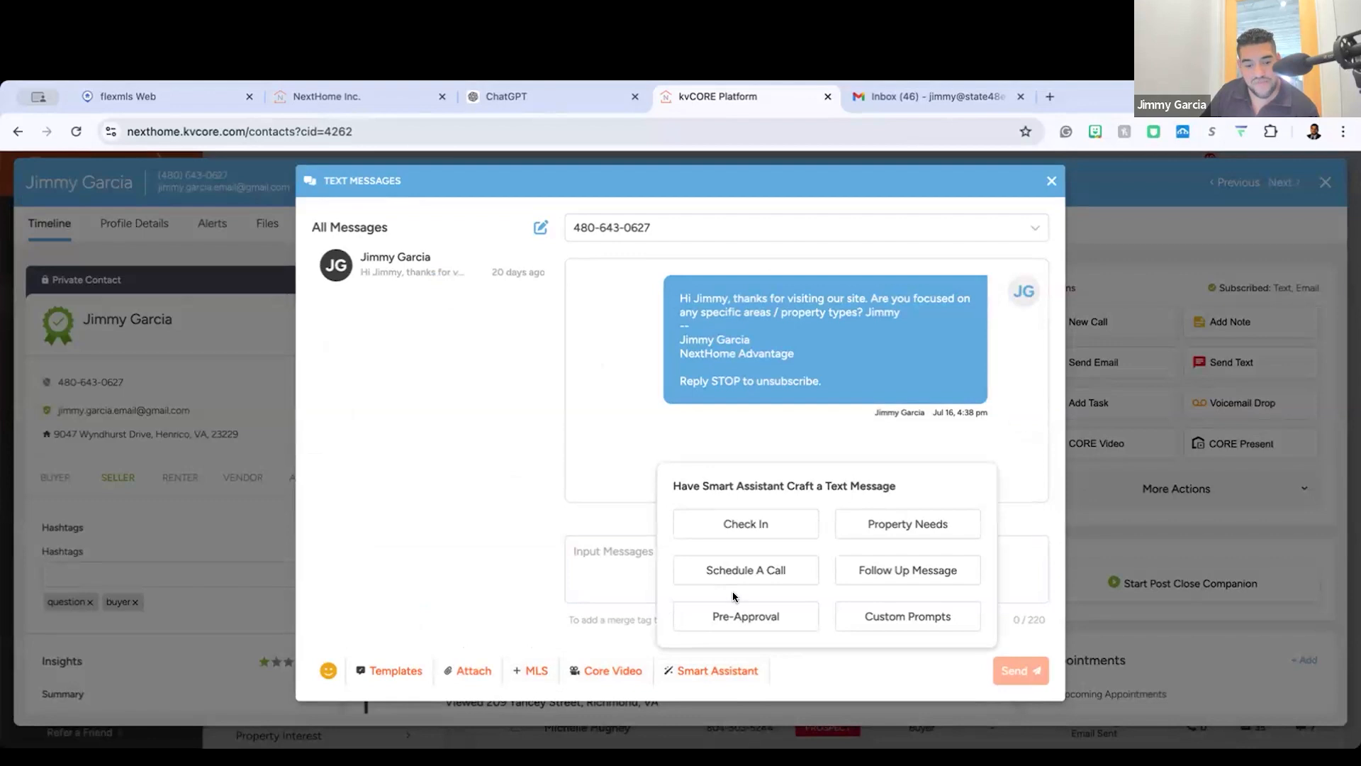
left_click(731, 521)
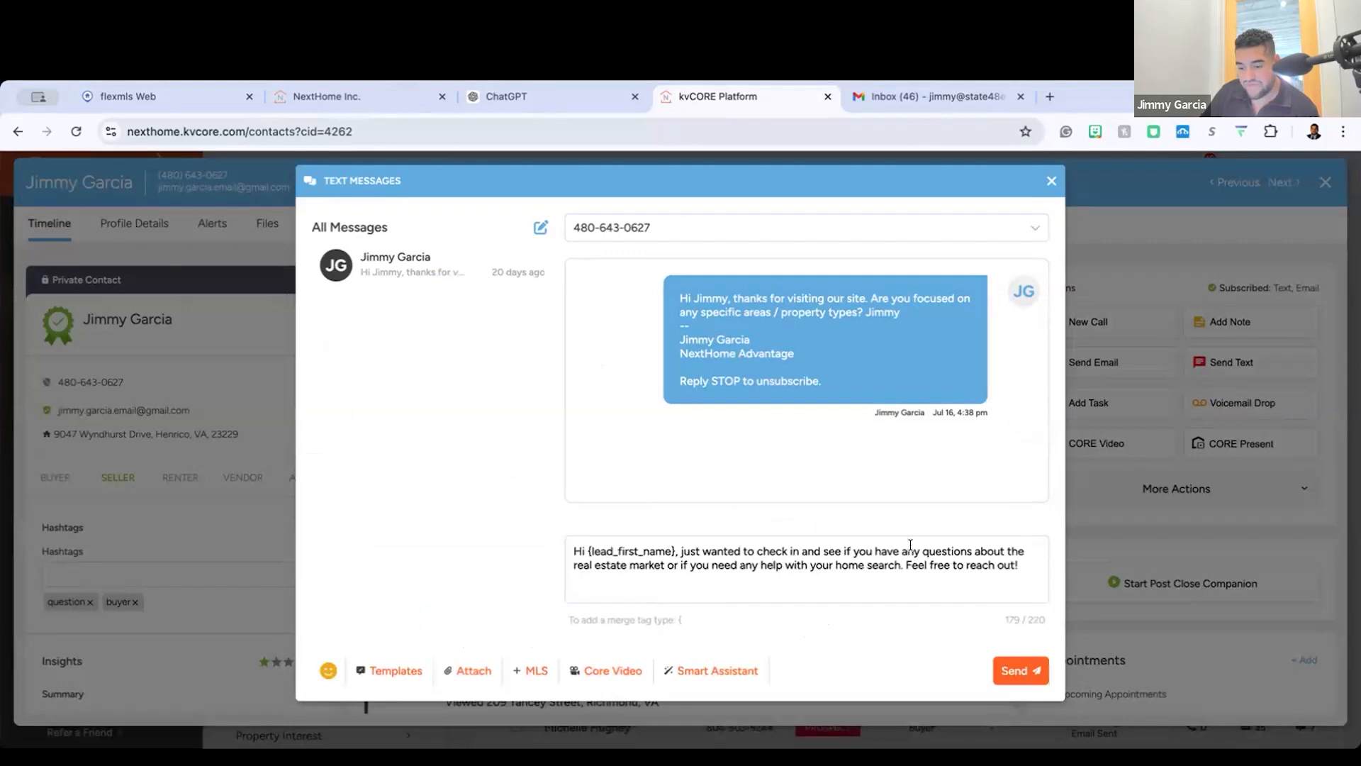
left_click(733, 673)
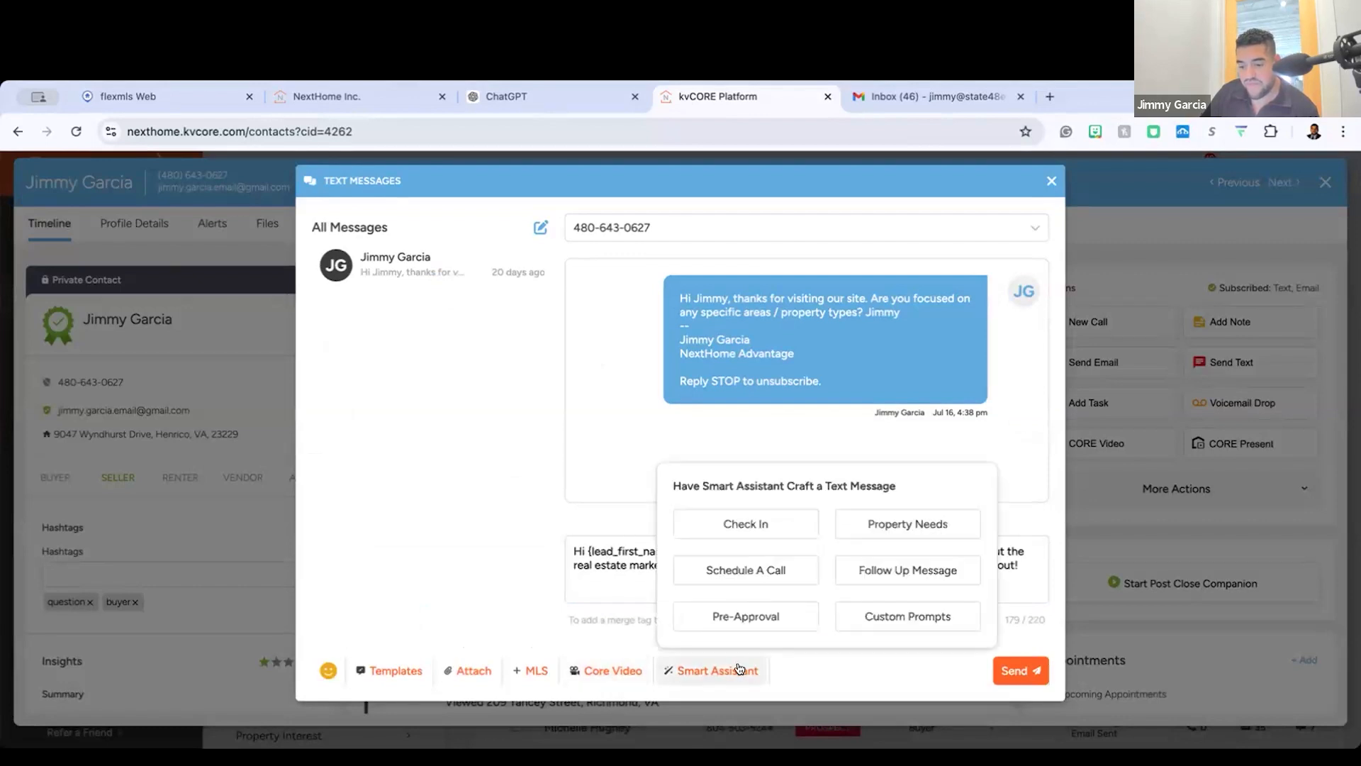
left_click(912, 526)
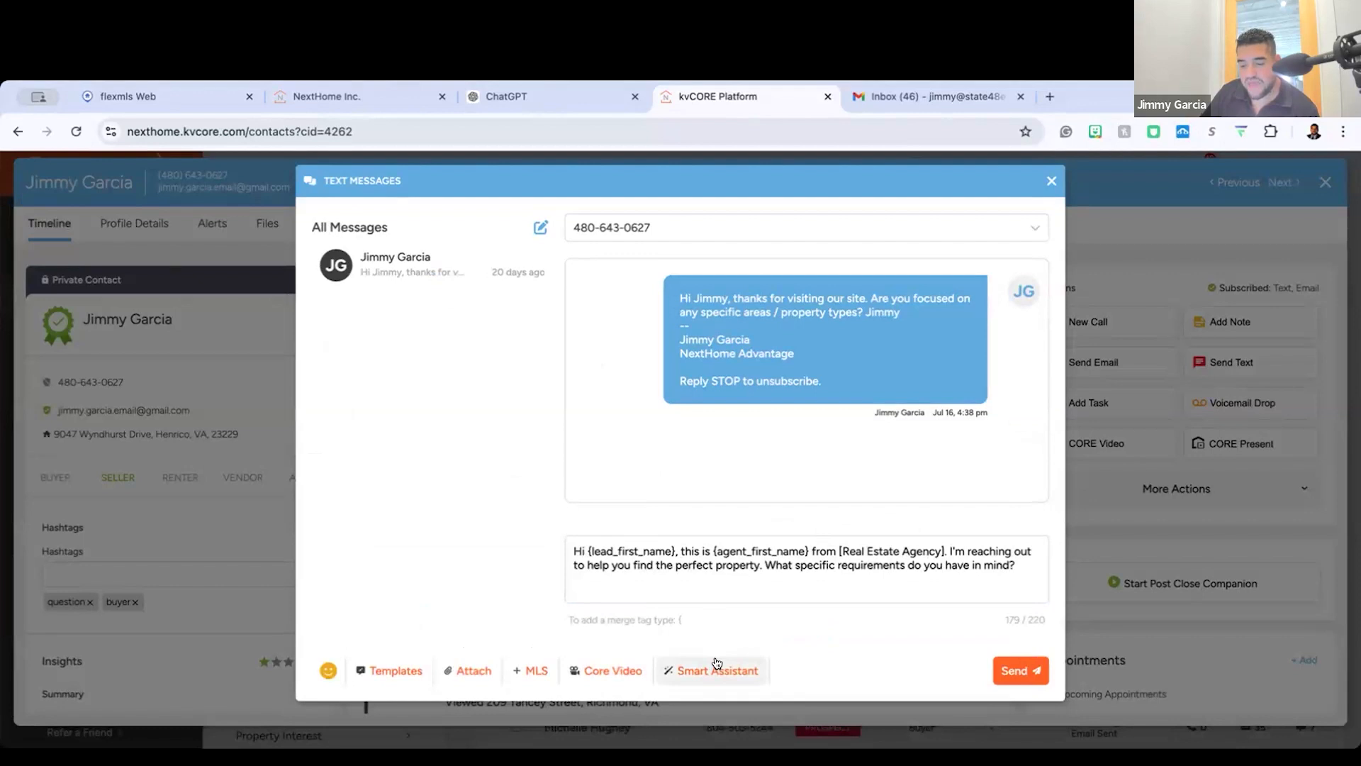
Step: Have Smart Assistant craft a Pre-Approval text instead of using a custom prompt, and close the message without sending it
left_click(716, 663)
left_click(921, 622)
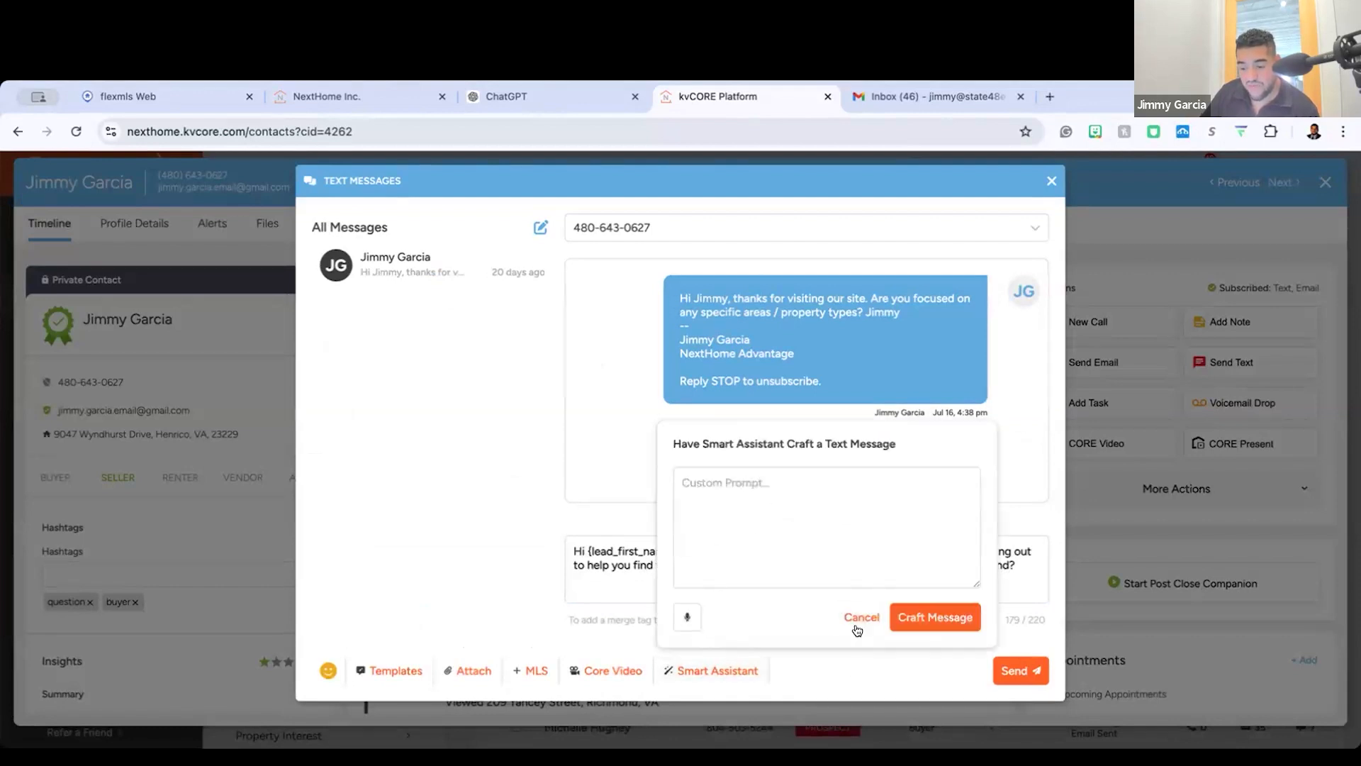
left_click(857, 626)
left_click(768, 615)
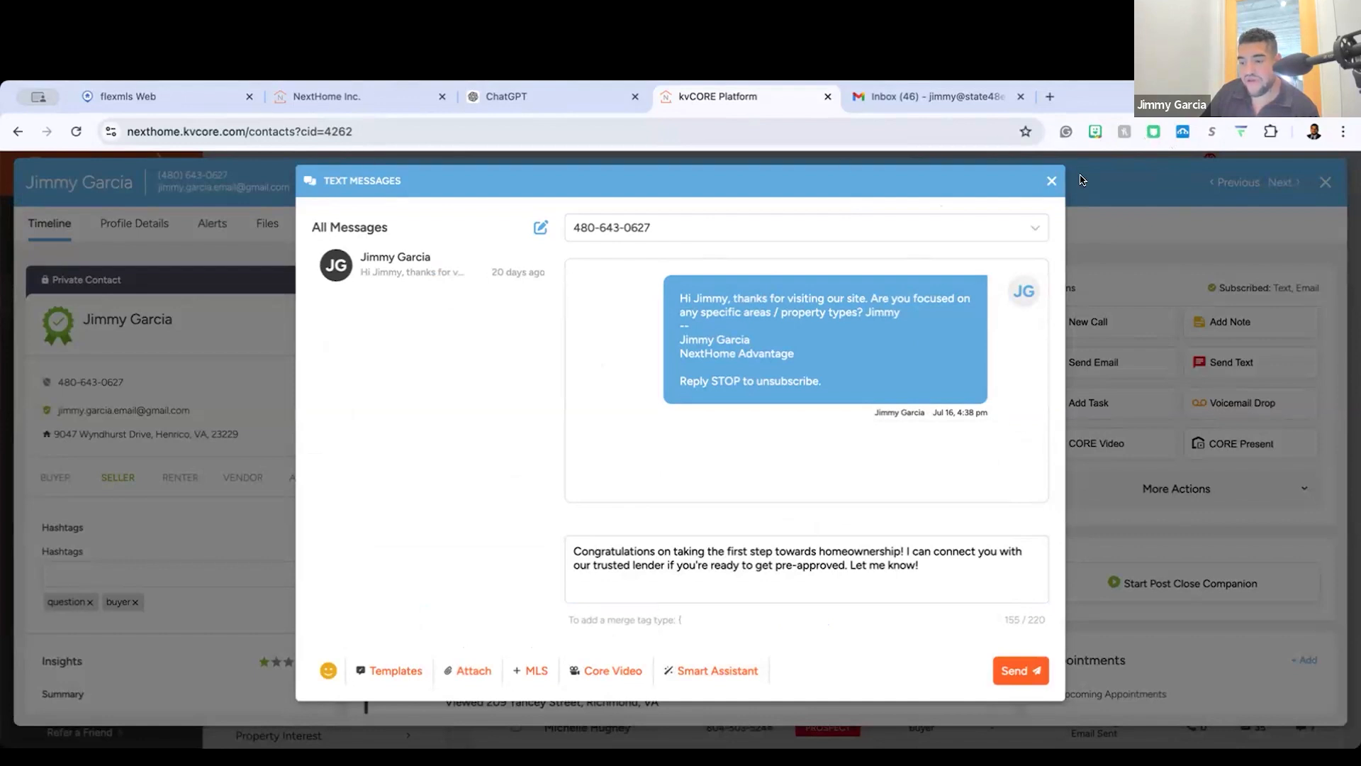
left_click(1052, 183)
left_click(632, 462)
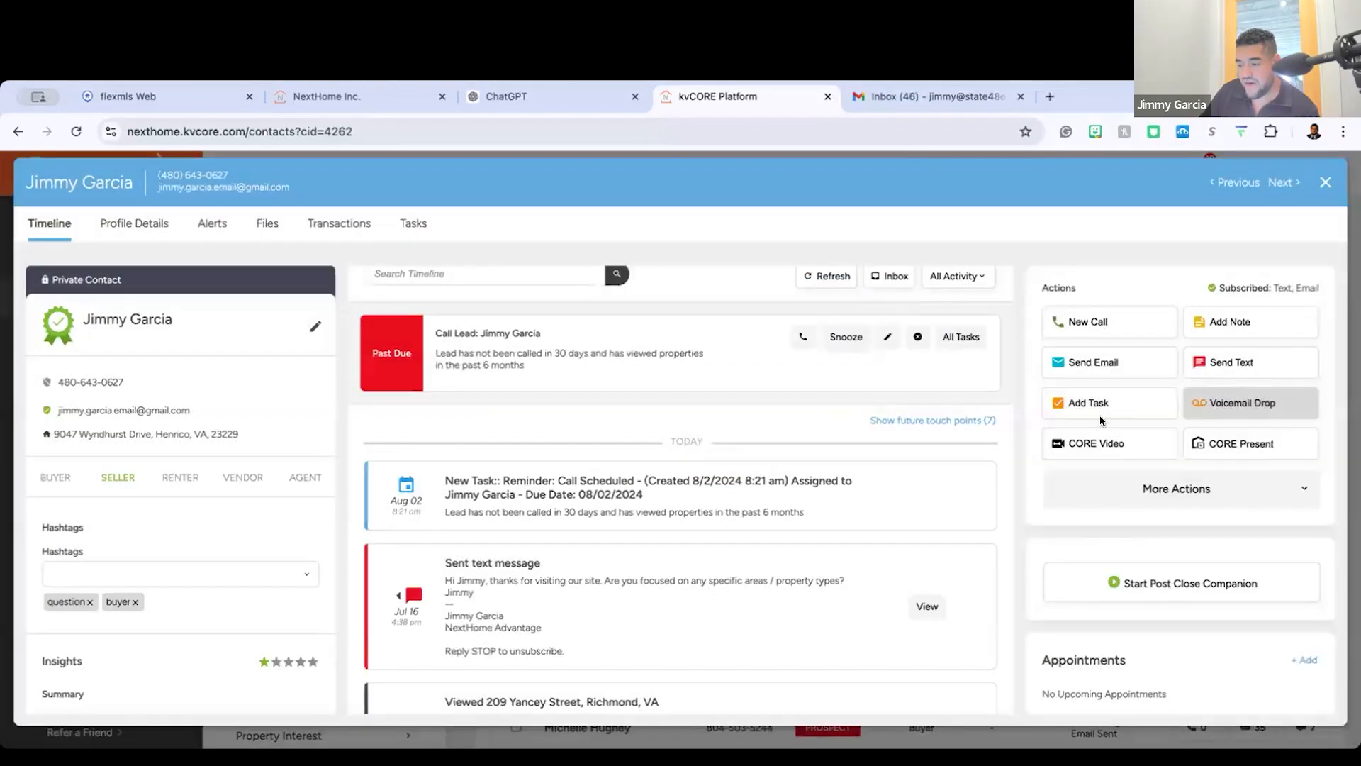
Step: Reopen the seller's text messages, examine the Templates, Attach, MLS, Core Video and Smart Assistant options, and close the window
left_click(1226, 363)
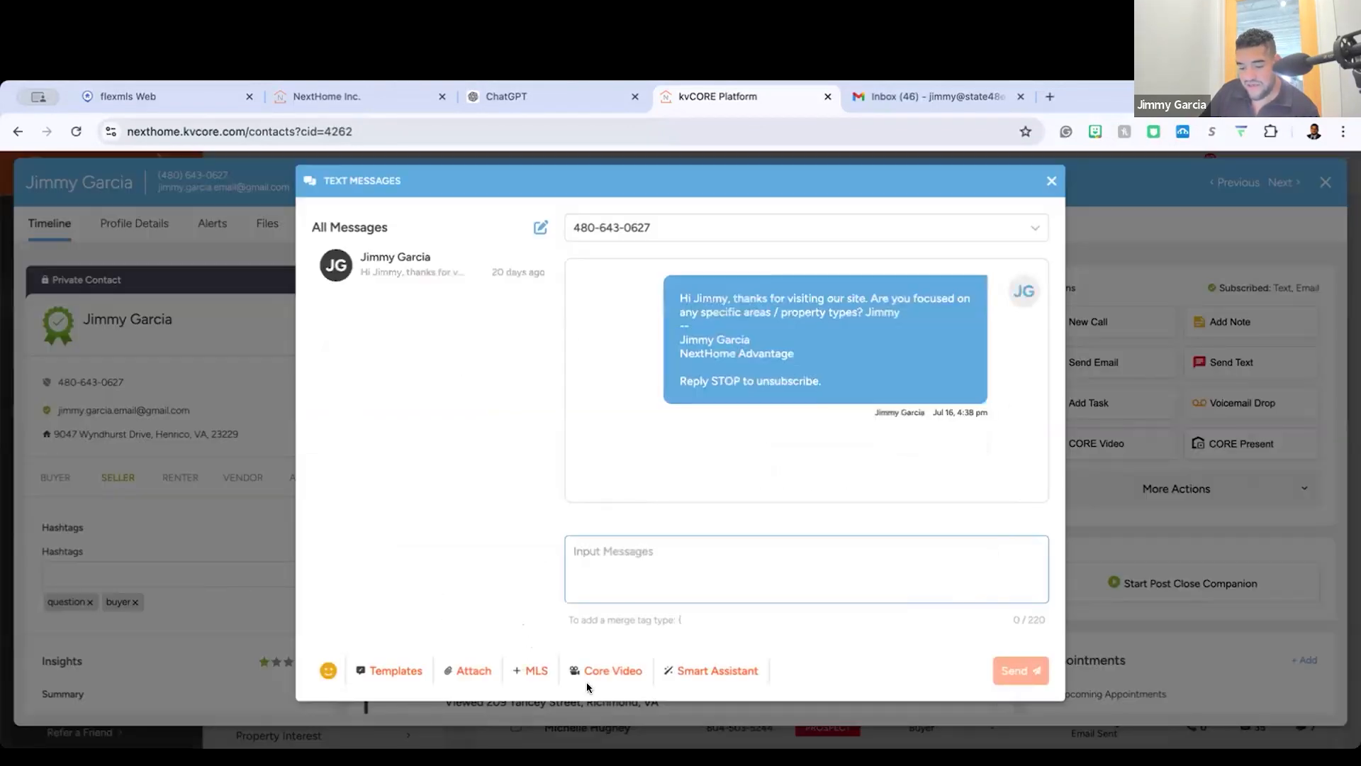
scroll(354, 673, "up", 5)
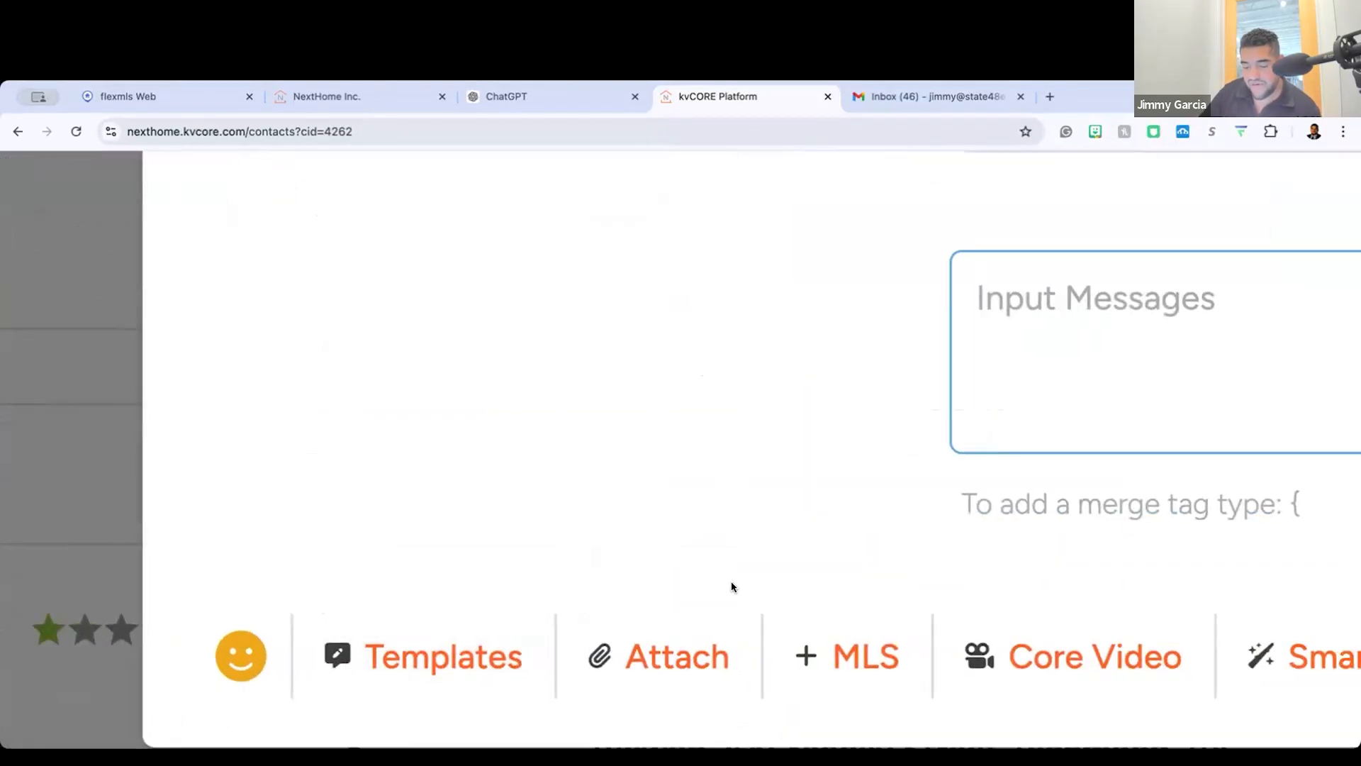
scroll(731, 587, "down", 5)
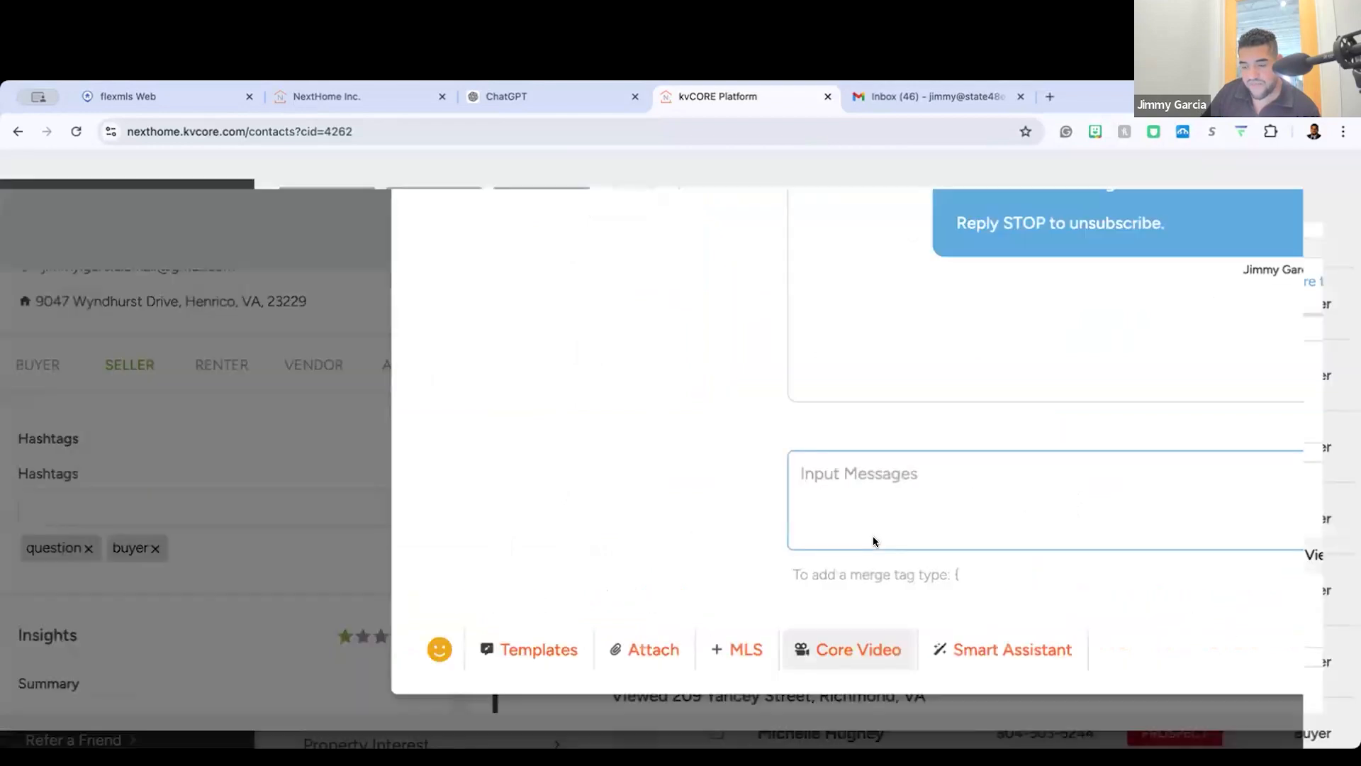
scroll(874, 541, "down", 3)
scroll(1162, 277, "down", 5)
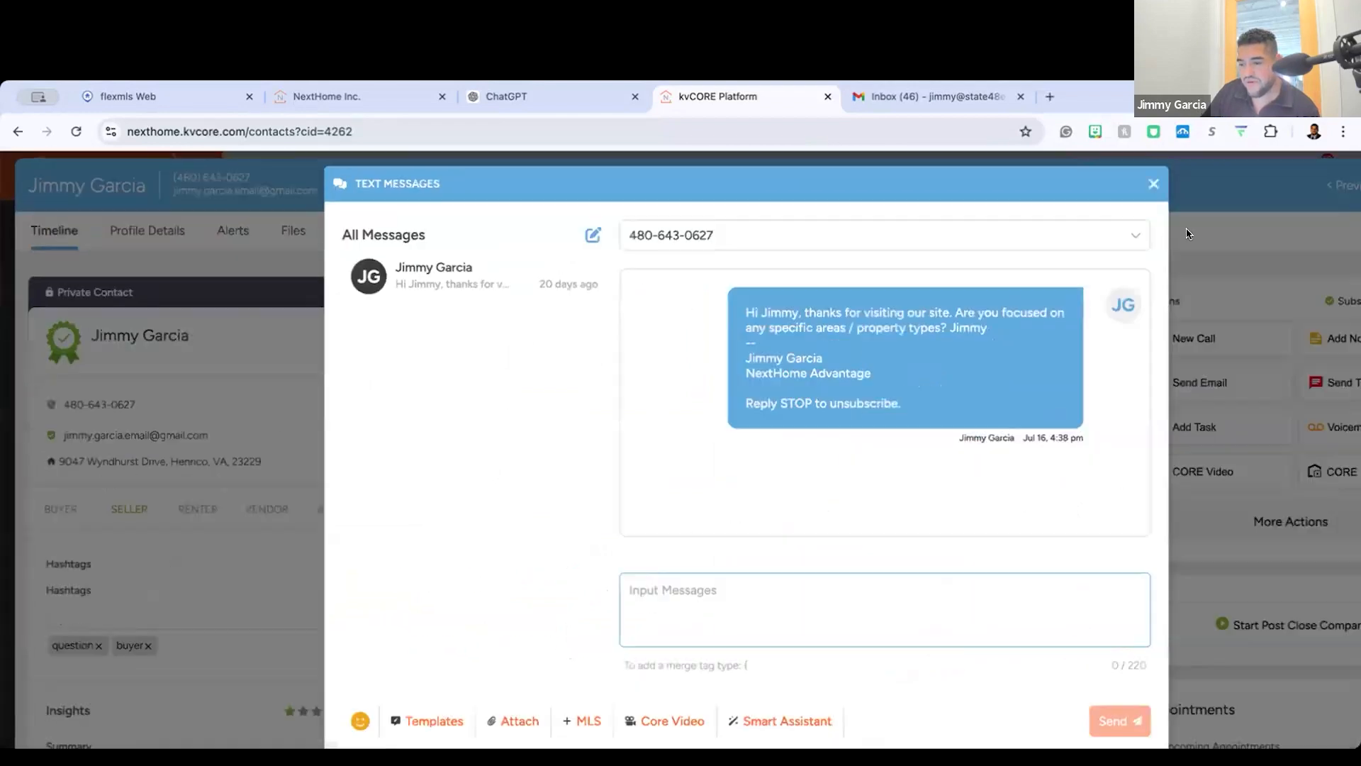
left_click(1072, 290)
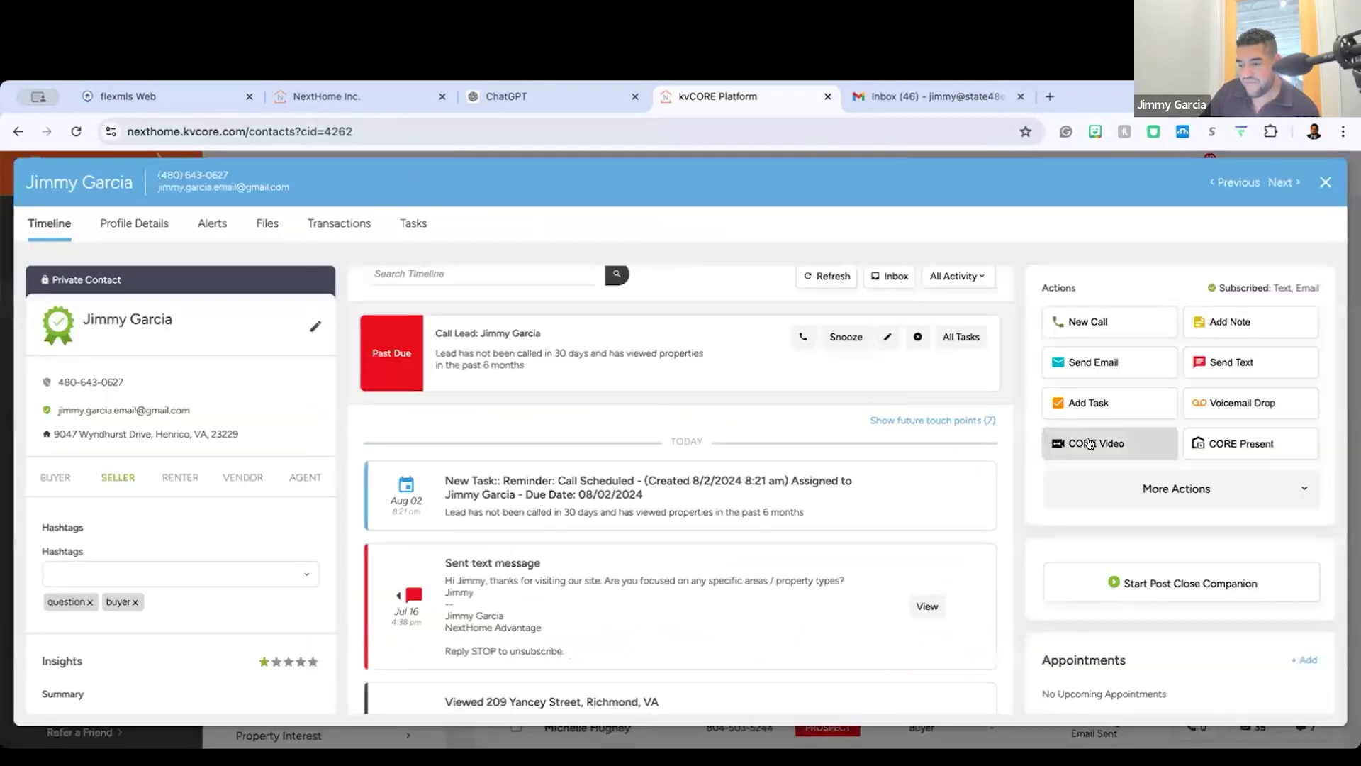
Step: Open a CORE Video message for the seller, look over the email video form, and try the Create as Text Message option
left_click(1096, 443)
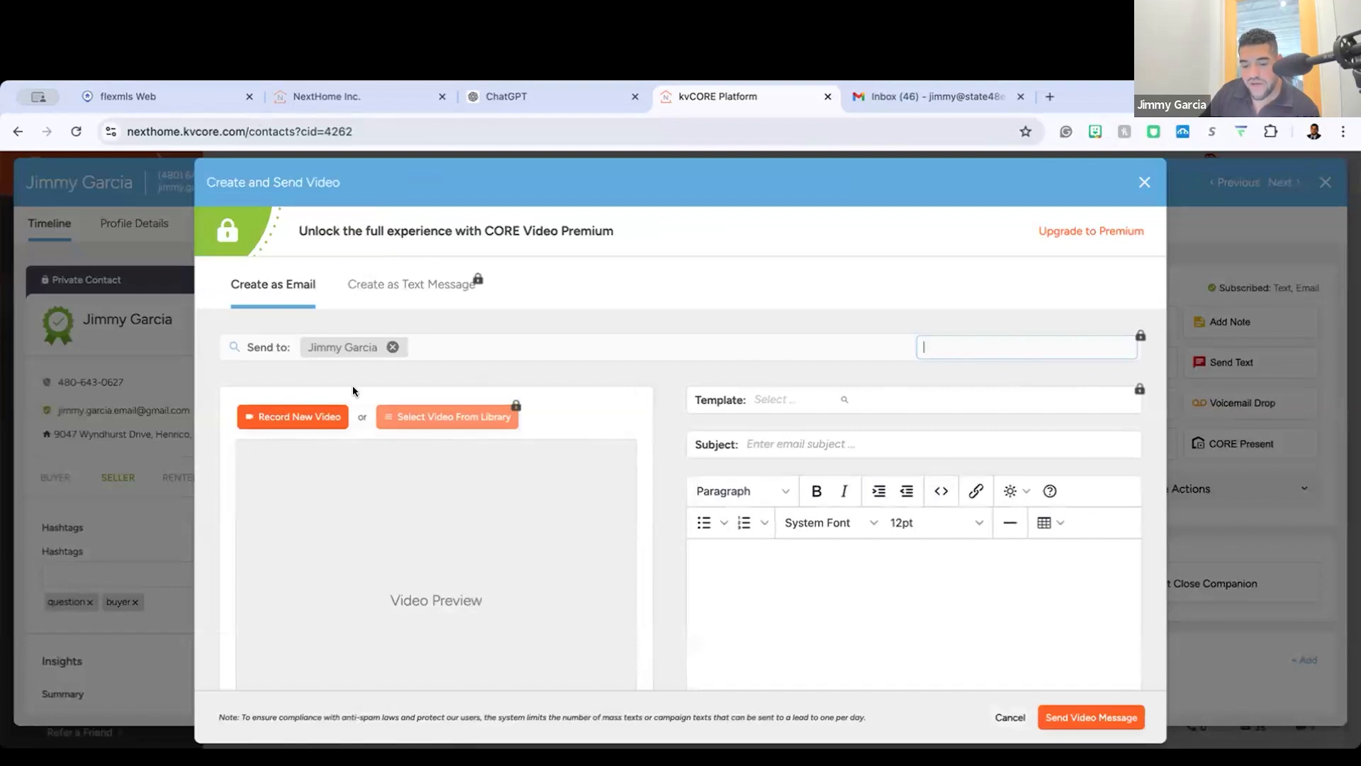
scroll(351, 385, "down", 2)
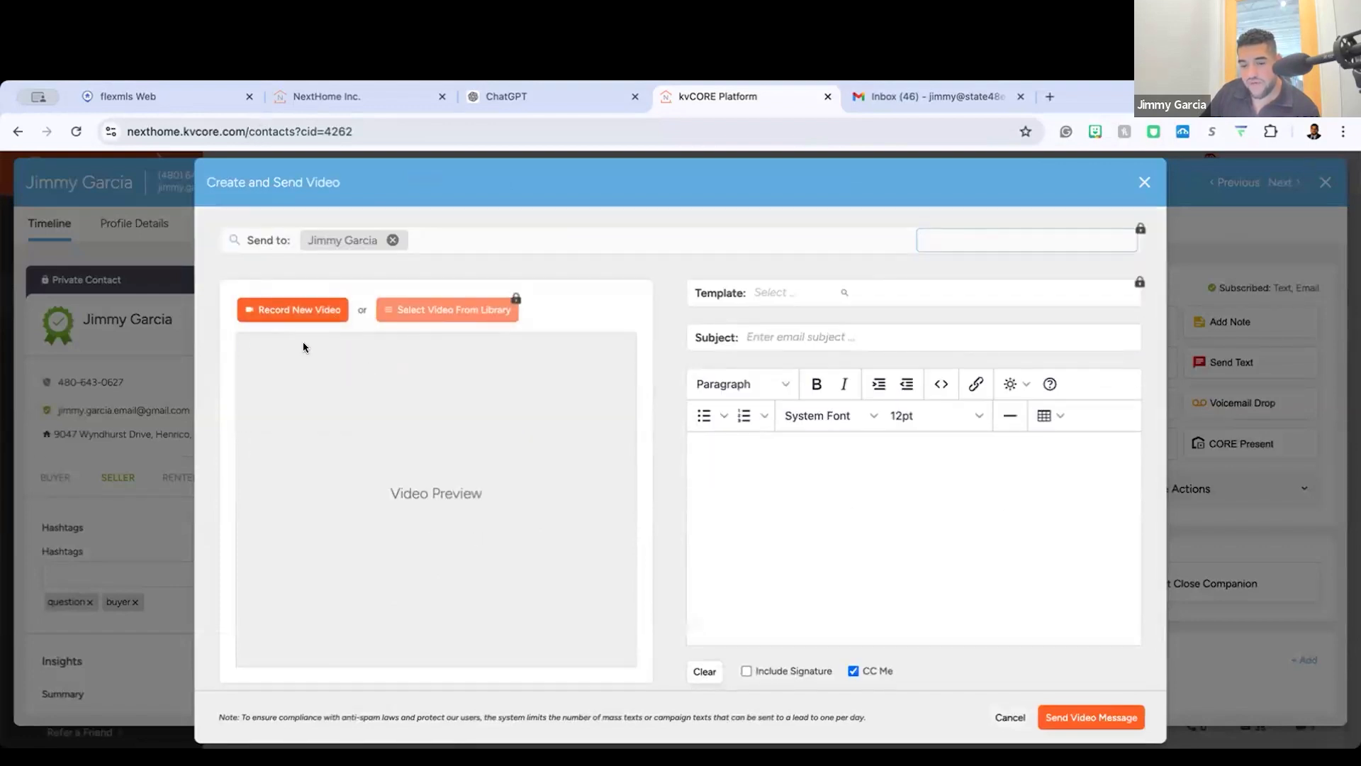
scroll(303, 345, "up", 1)
scroll(303, 345, "down", 1)
scroll(304, 343, "up", 2)
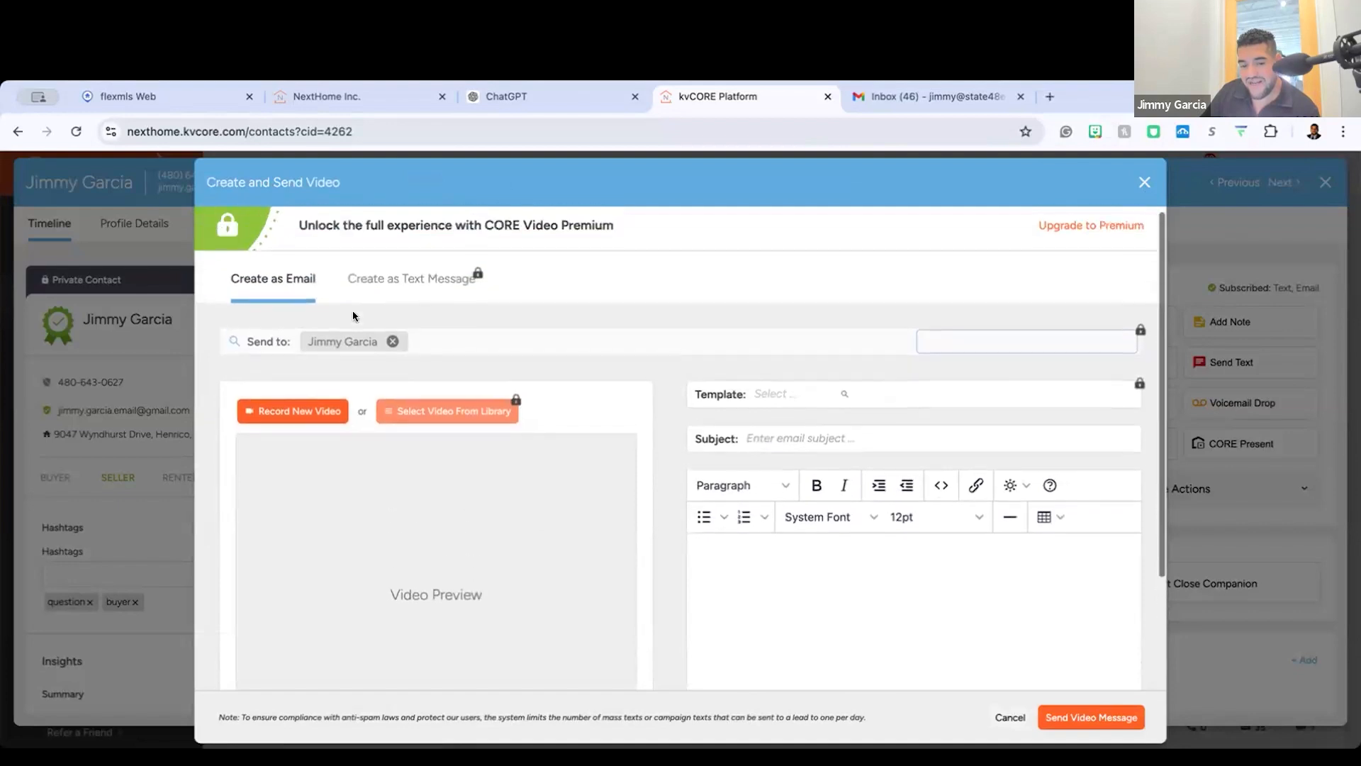
scroll(327, 436, "up", 5)
scroll(327, 440, "down", 5)
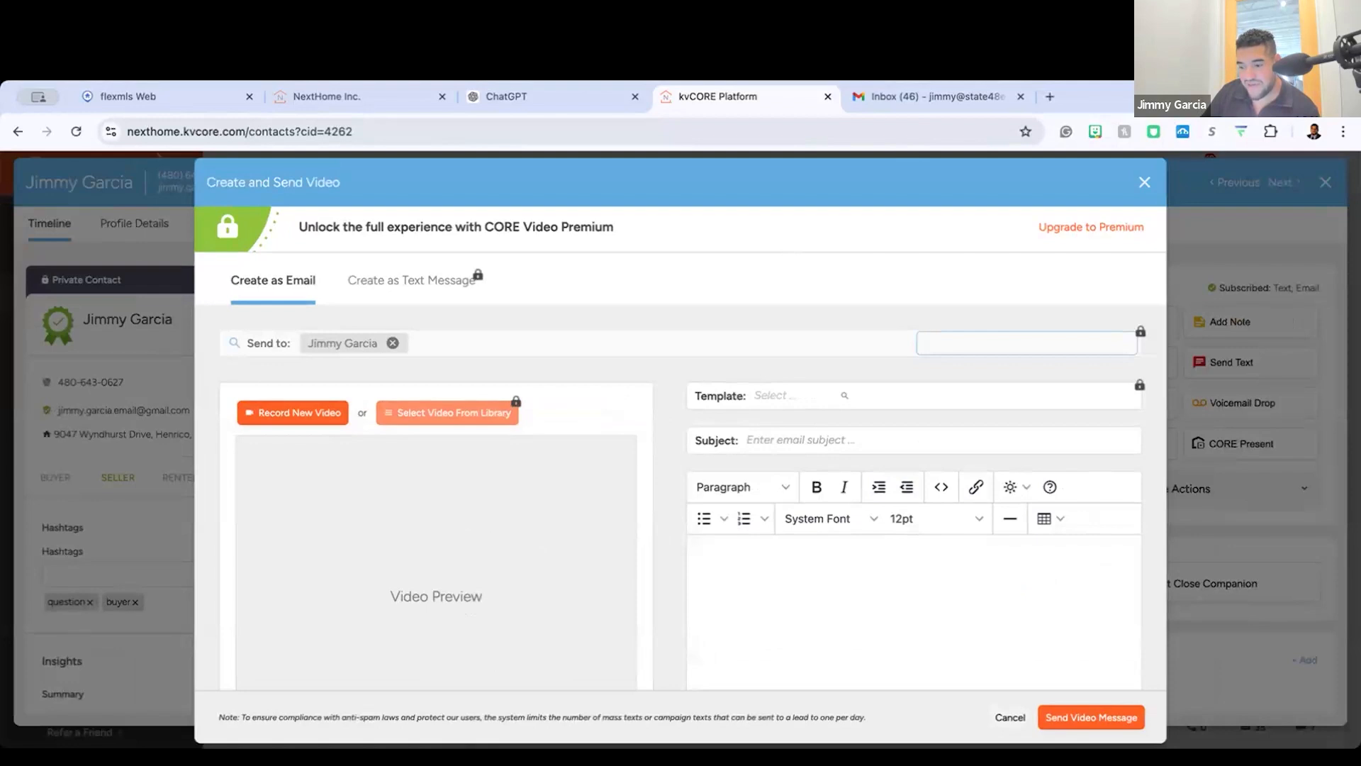
left_click(403, 278)
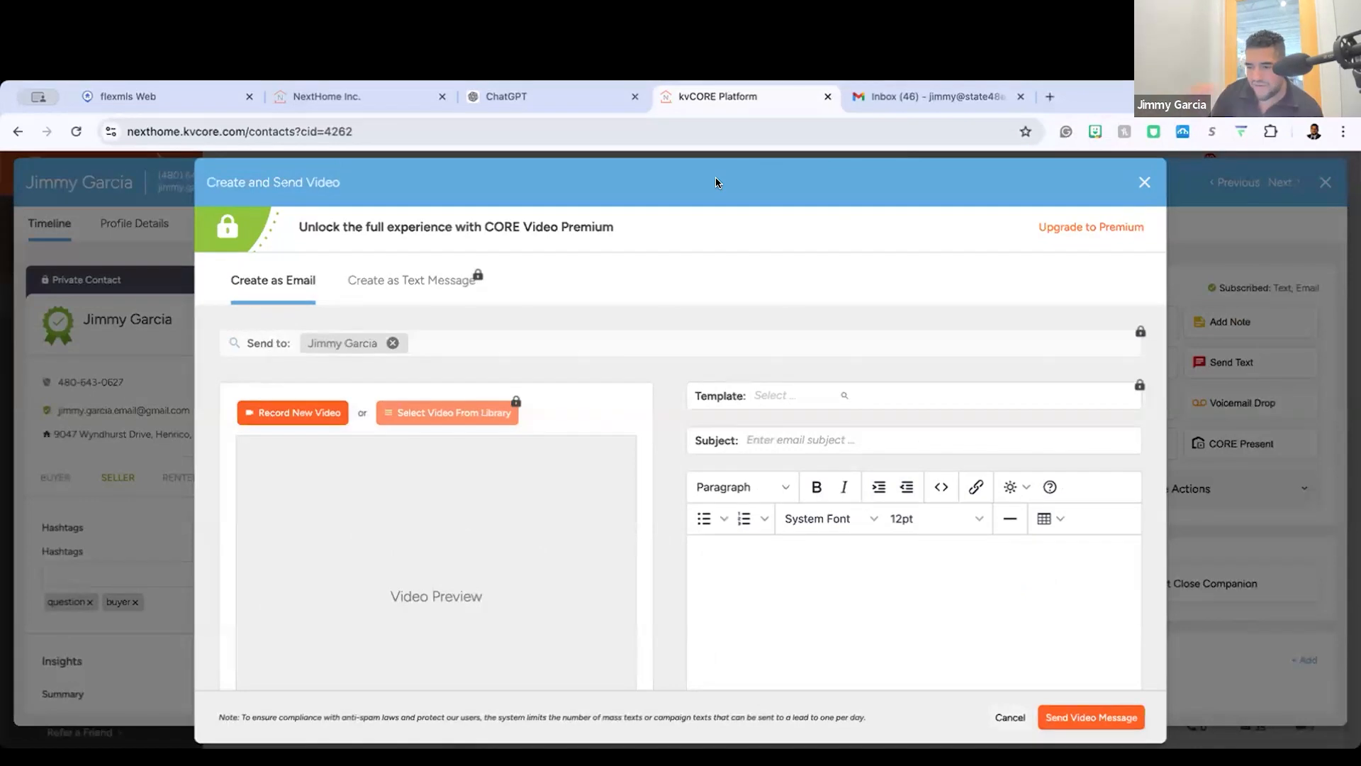
Step: Open the CORE Video Premium upgrade page and read how it works and its monthly pricing
left_click(1070, 227)
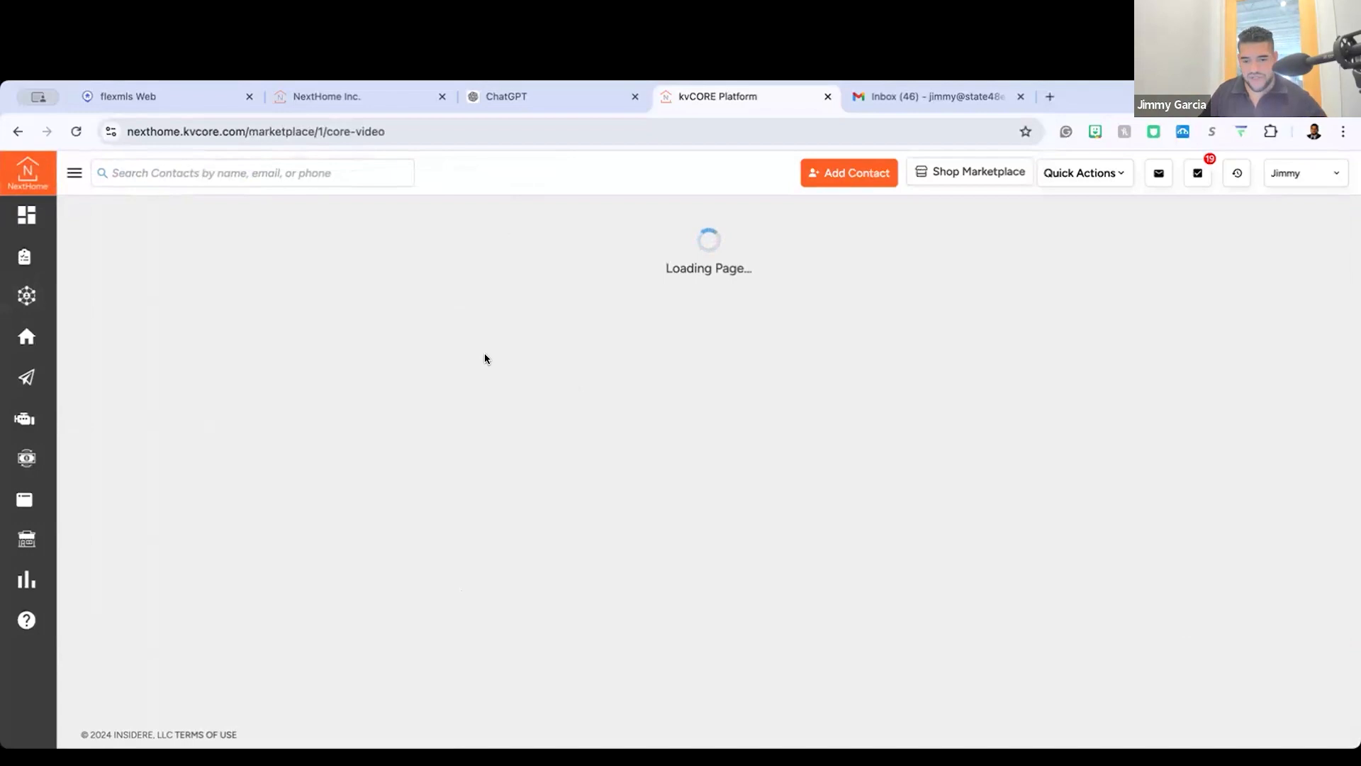
scroll(408, 408, "down", 3)
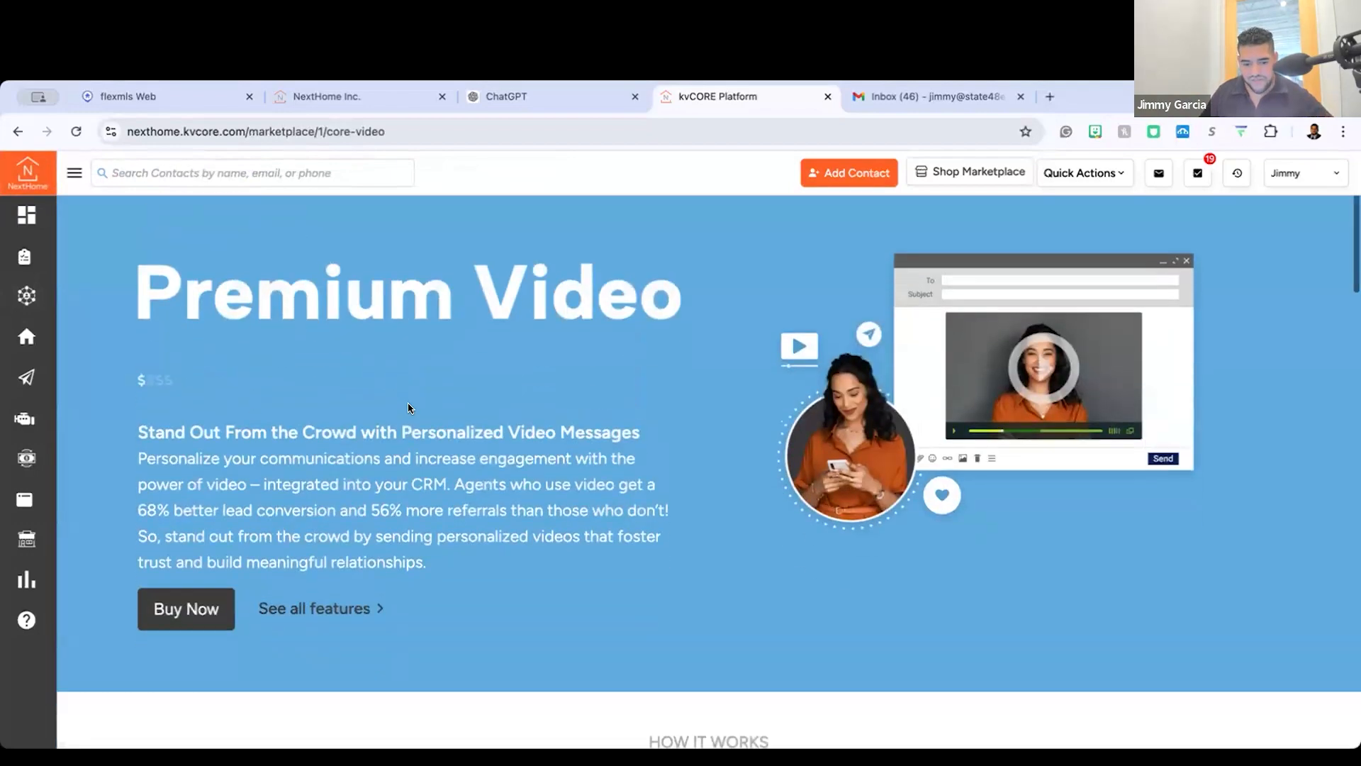
scroll(408, 408, "down", 5)
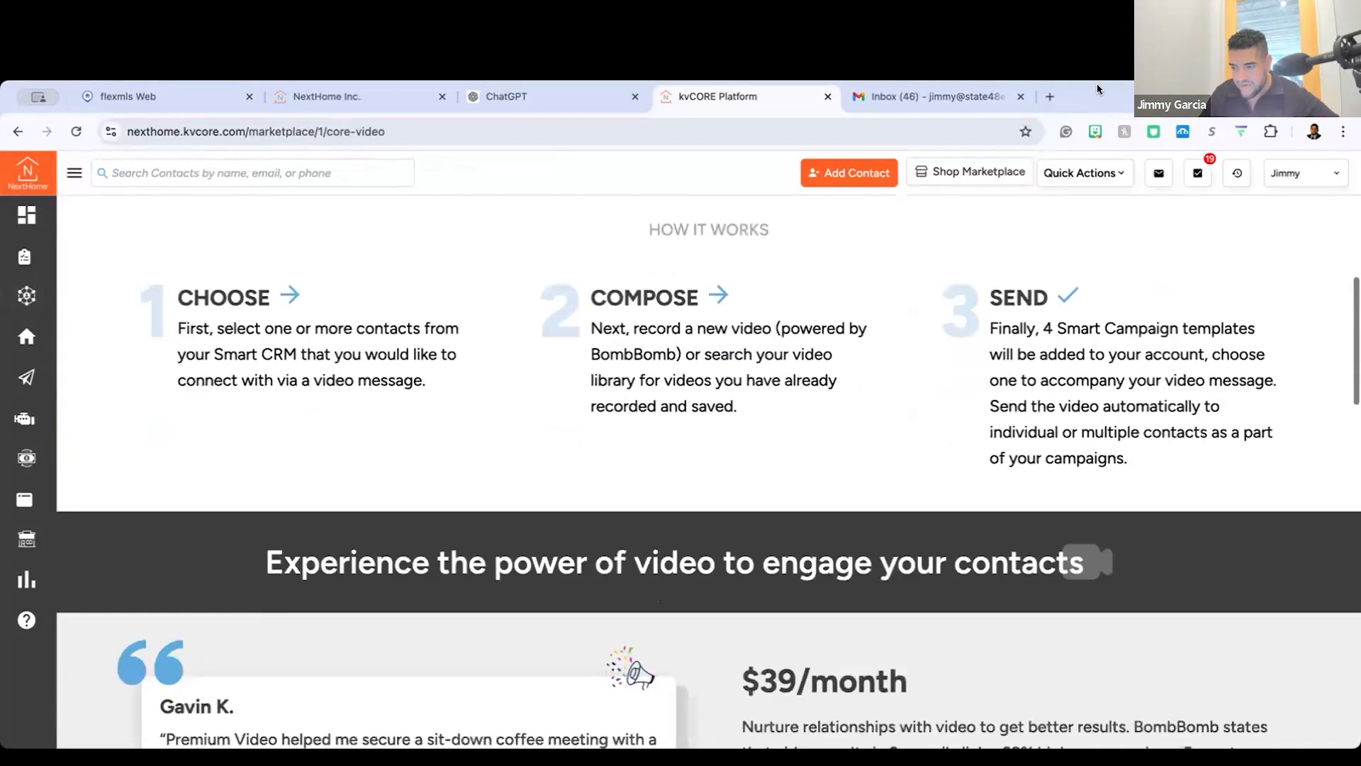
scroll(462, 167, "down", 3)
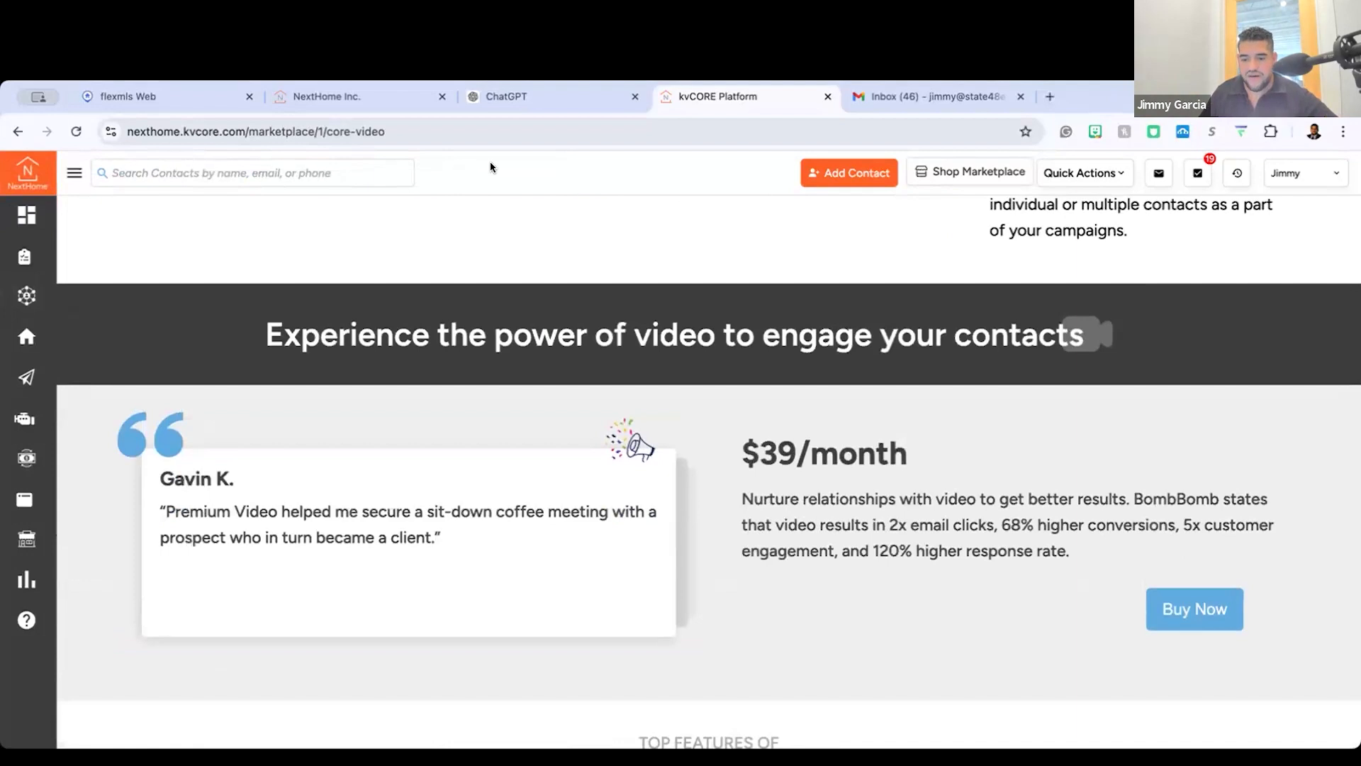
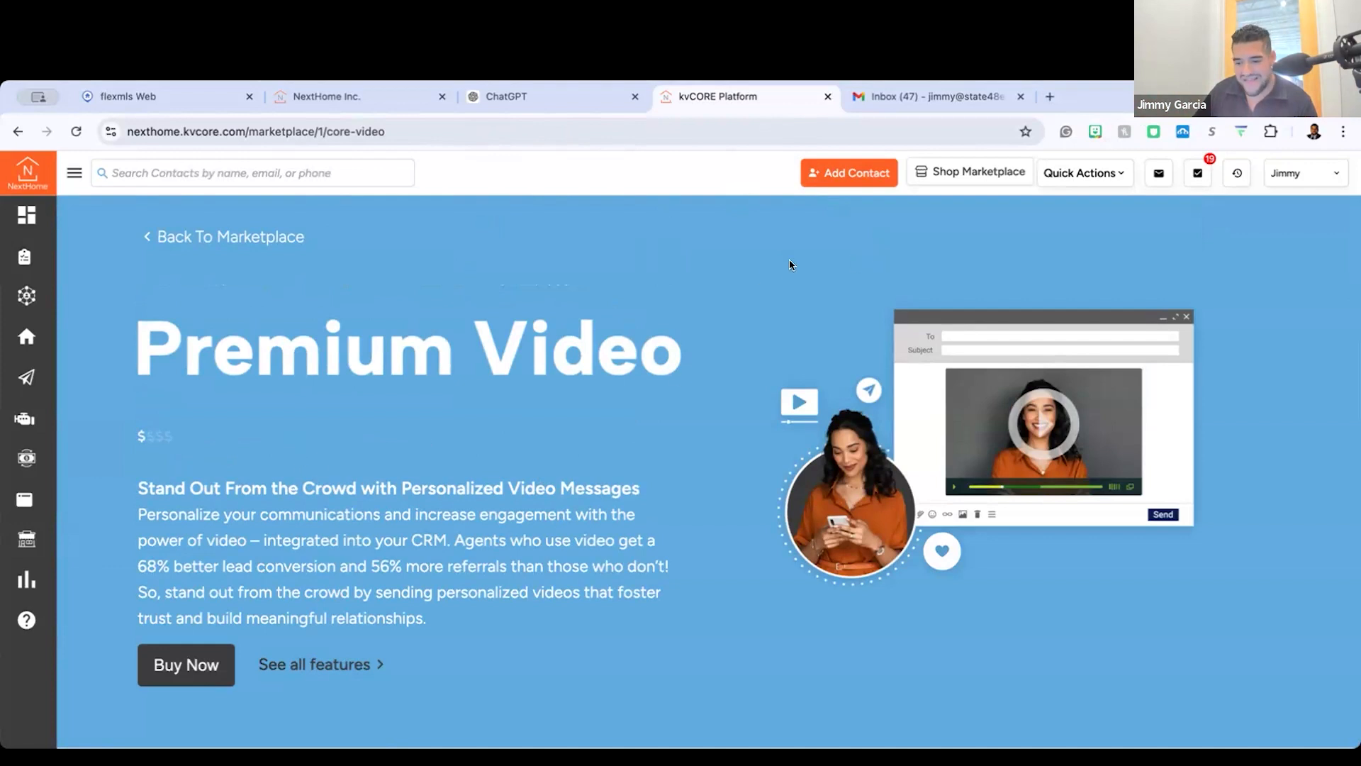
Step: Read through the Premium Video page, covering how it works, the monthly price, top features and the Similar Solutions add-ons
scroll(756, 494, "down", 10)
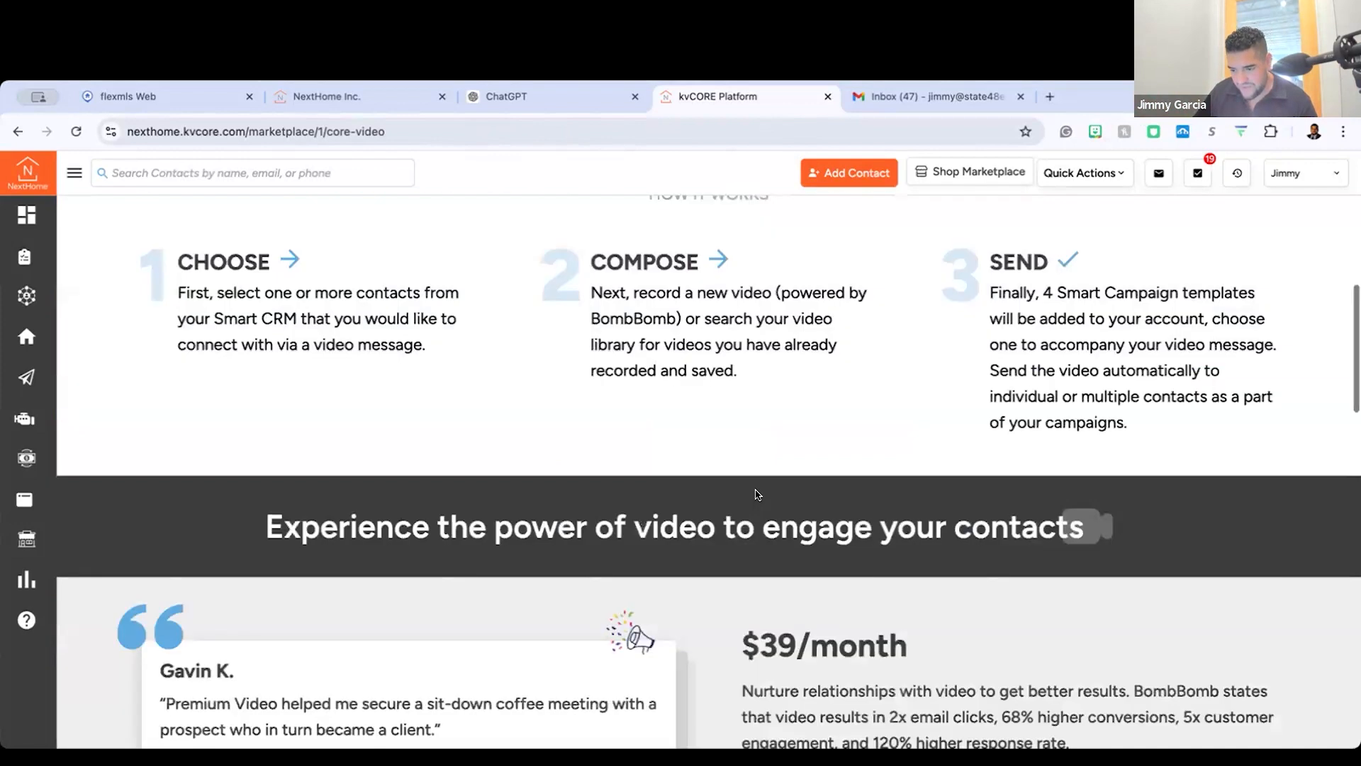
scroll(622, 352, "down", 2)
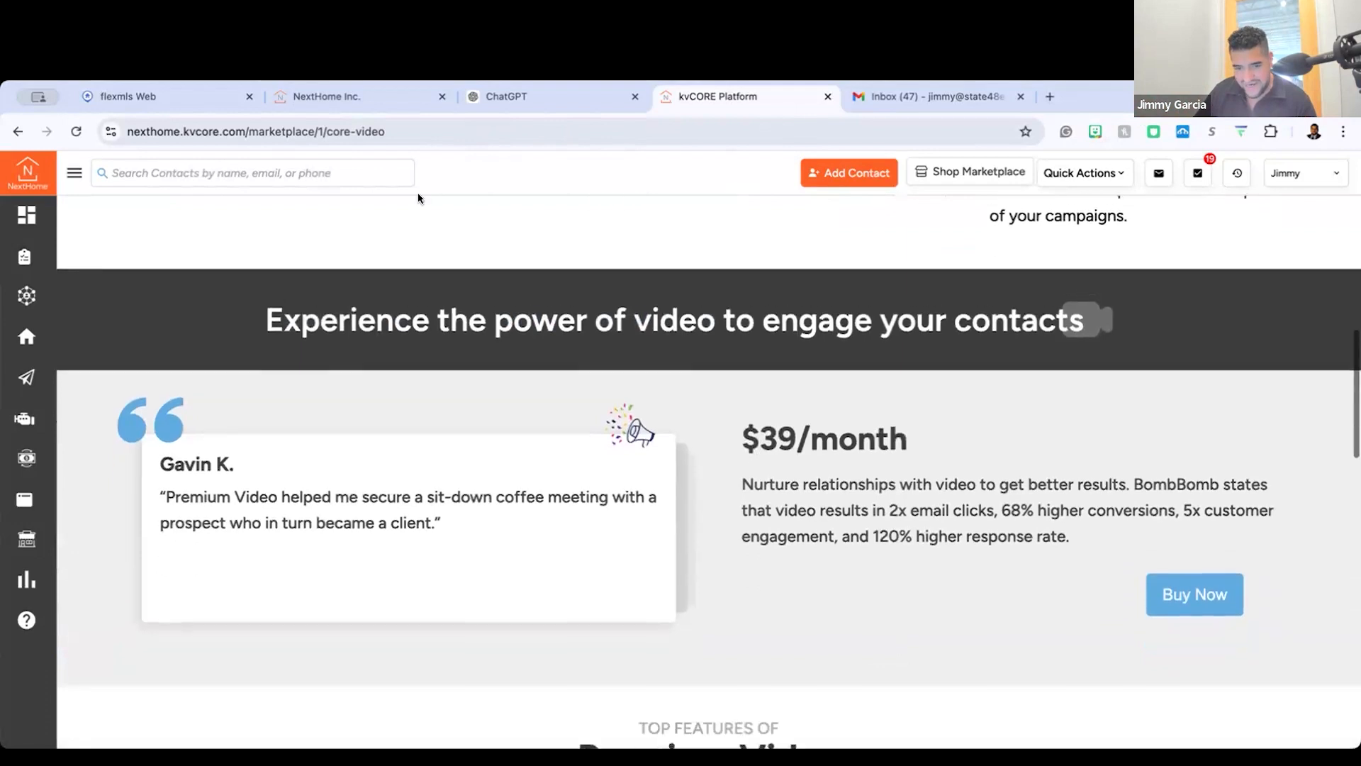
scroll(409, 713, "down", 12)
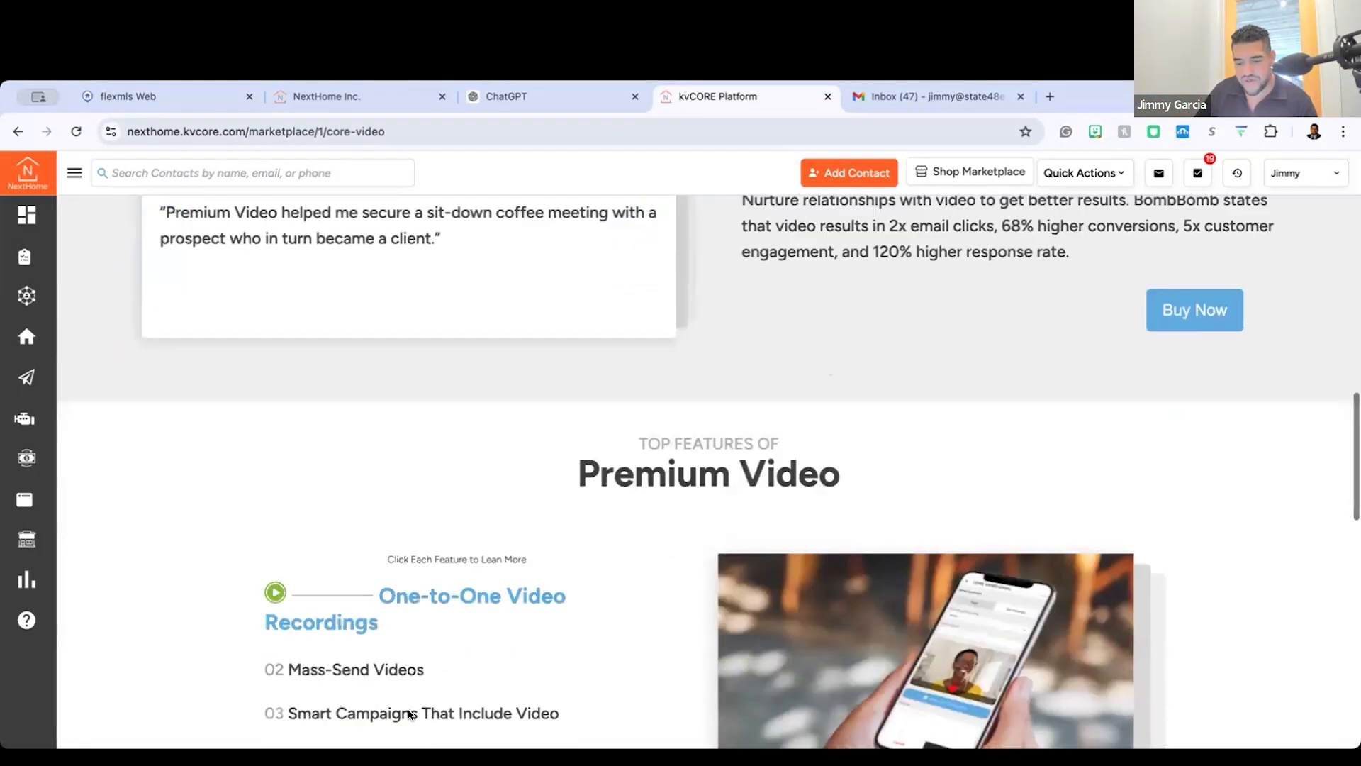
scroll(409, 714, "down", 5)
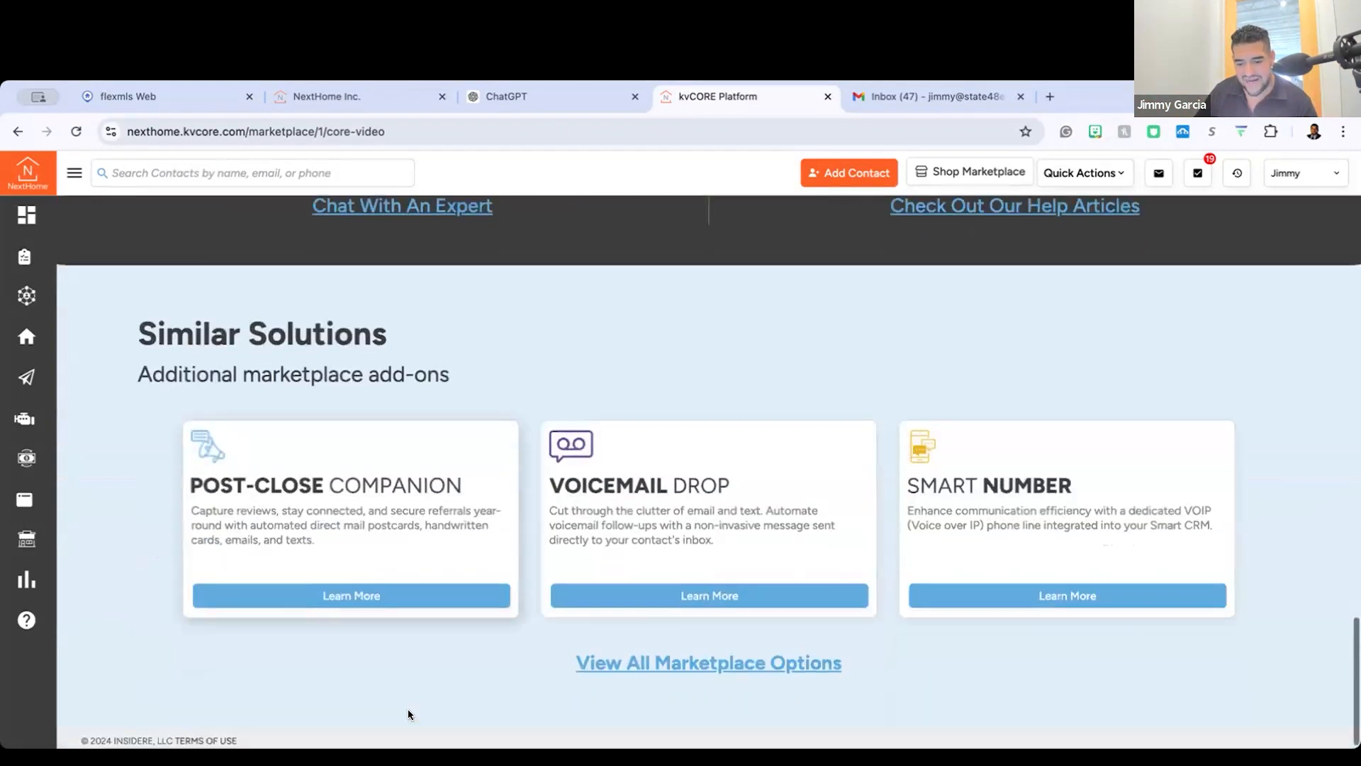
scroll(464, 616, "up", 6)
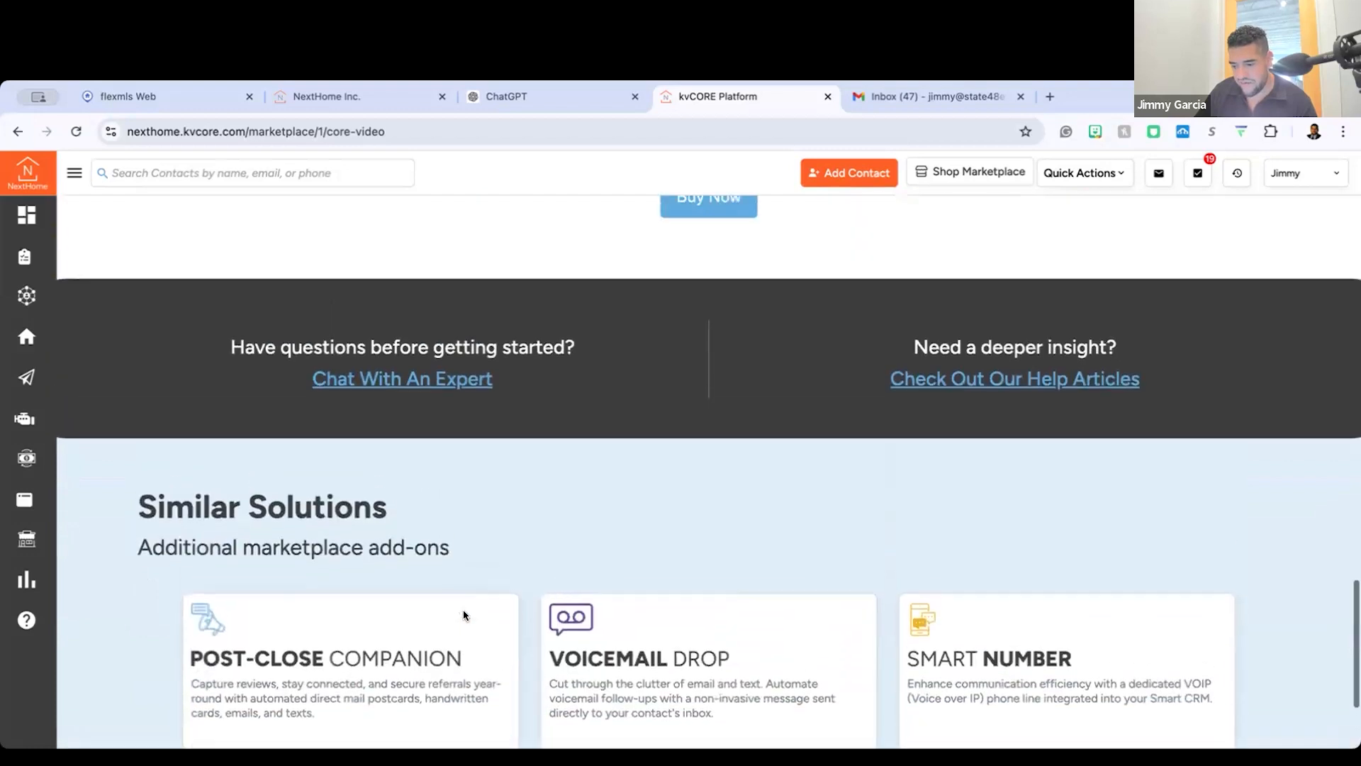
scroll(543, 424, "down", 4)
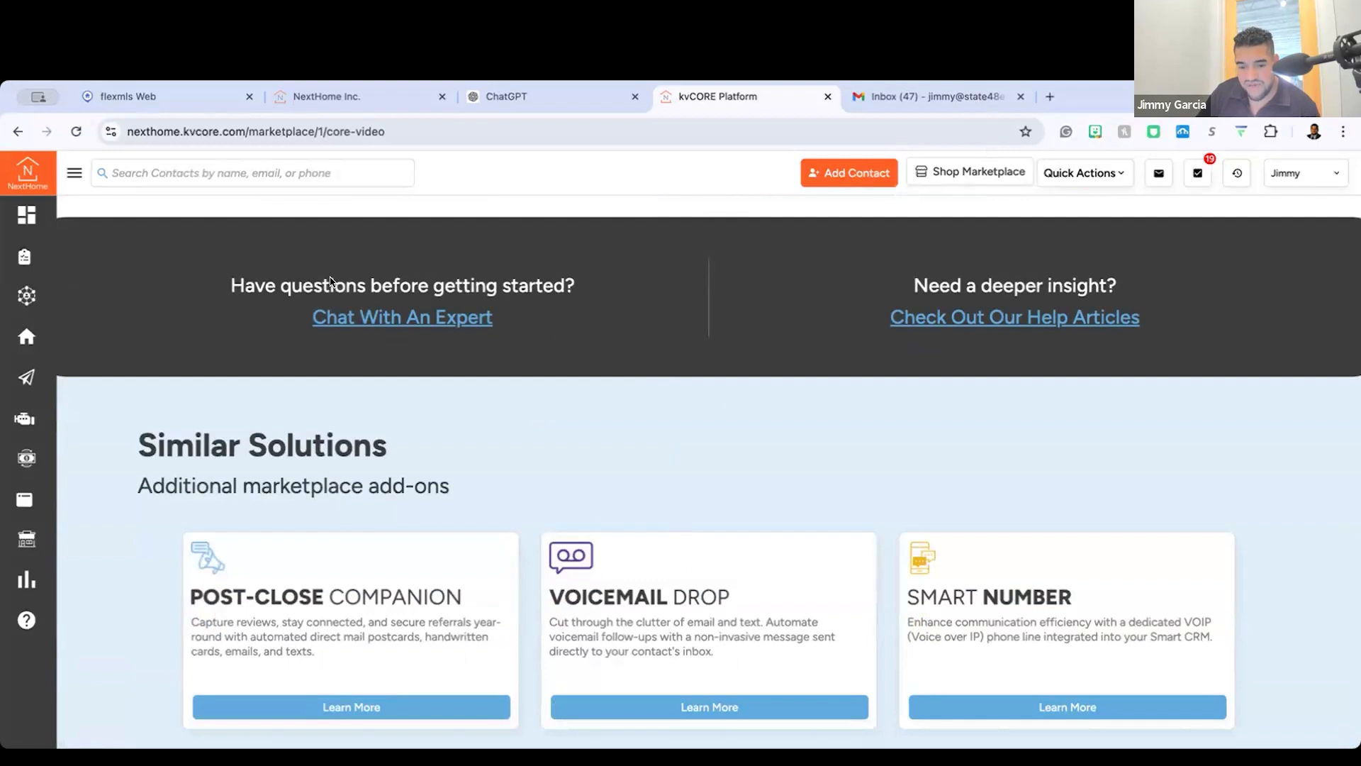
scroll(329, 281, "up", 1)
scroll(329, 282, "up", 20)
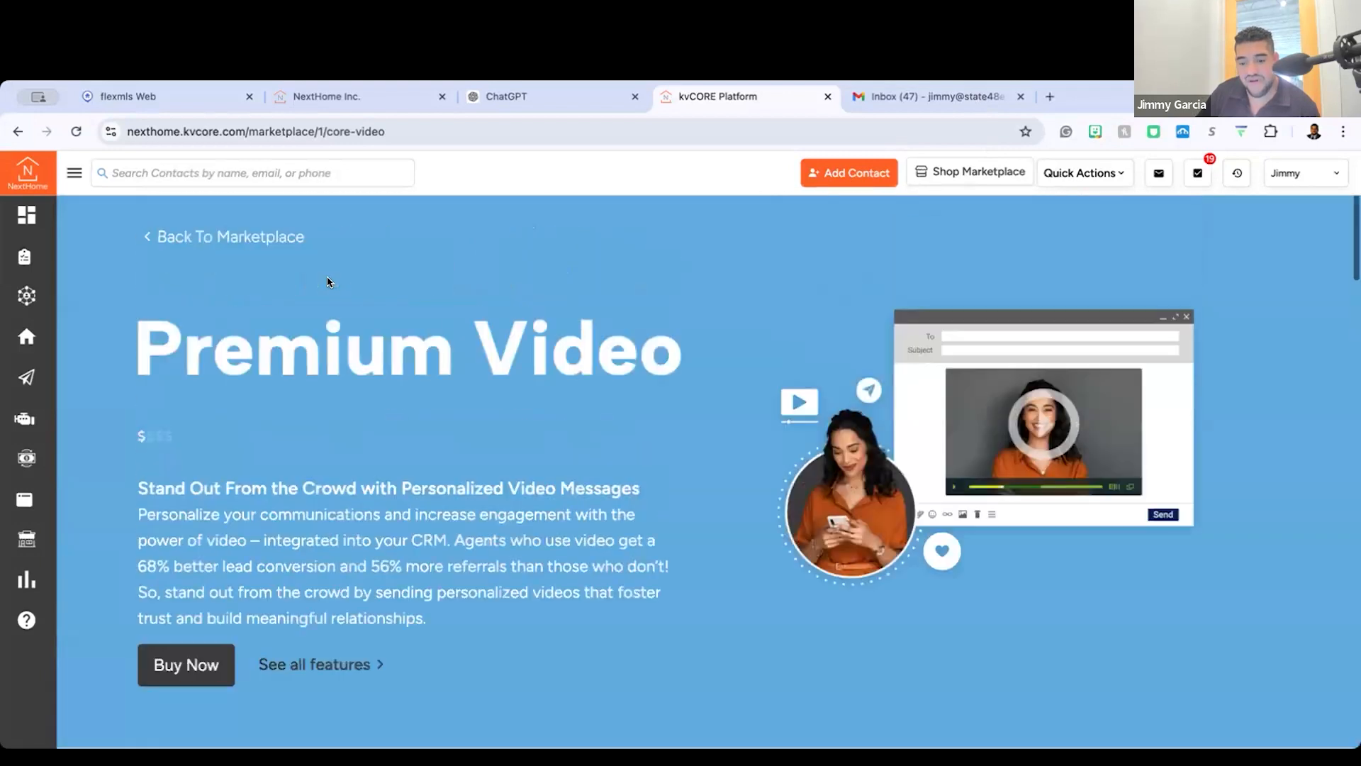
Step: Leave the Premium Video page for the Smart CRM contact list and open the active seller lead's record
left_click(254, 238)
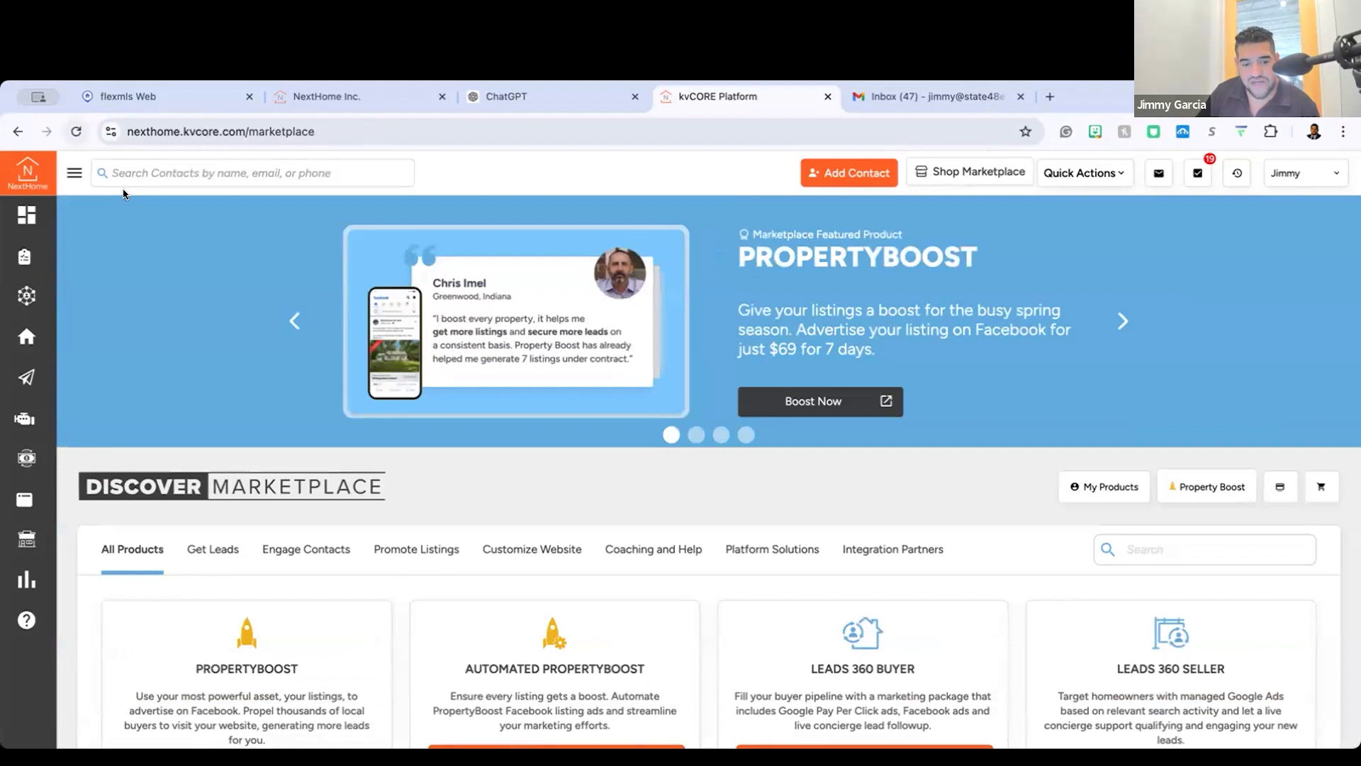
left_click(74, 173)
left_click(26, 295)
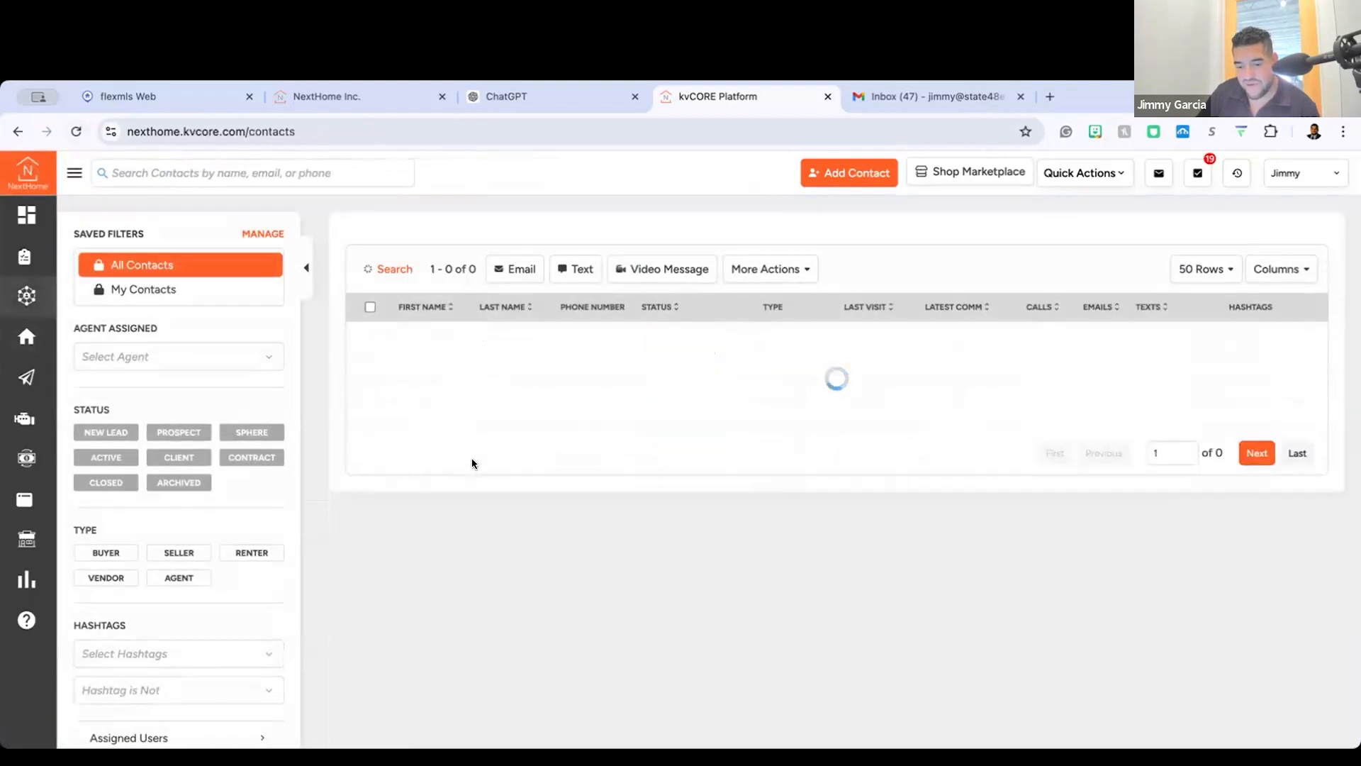
left_click(446, 444)
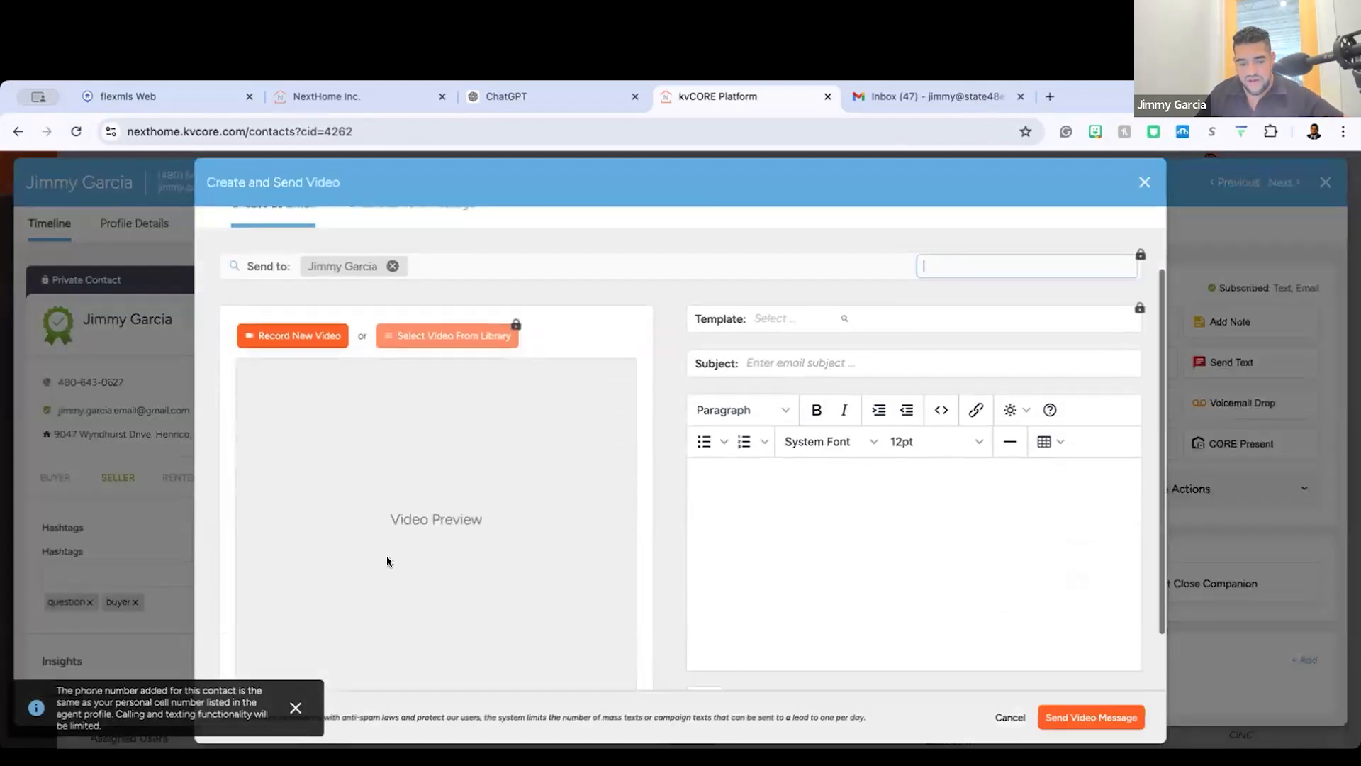
Step: Look over the seller's CORE Video email form, try to send it with no subject, and close the form
left_click(296, 707)
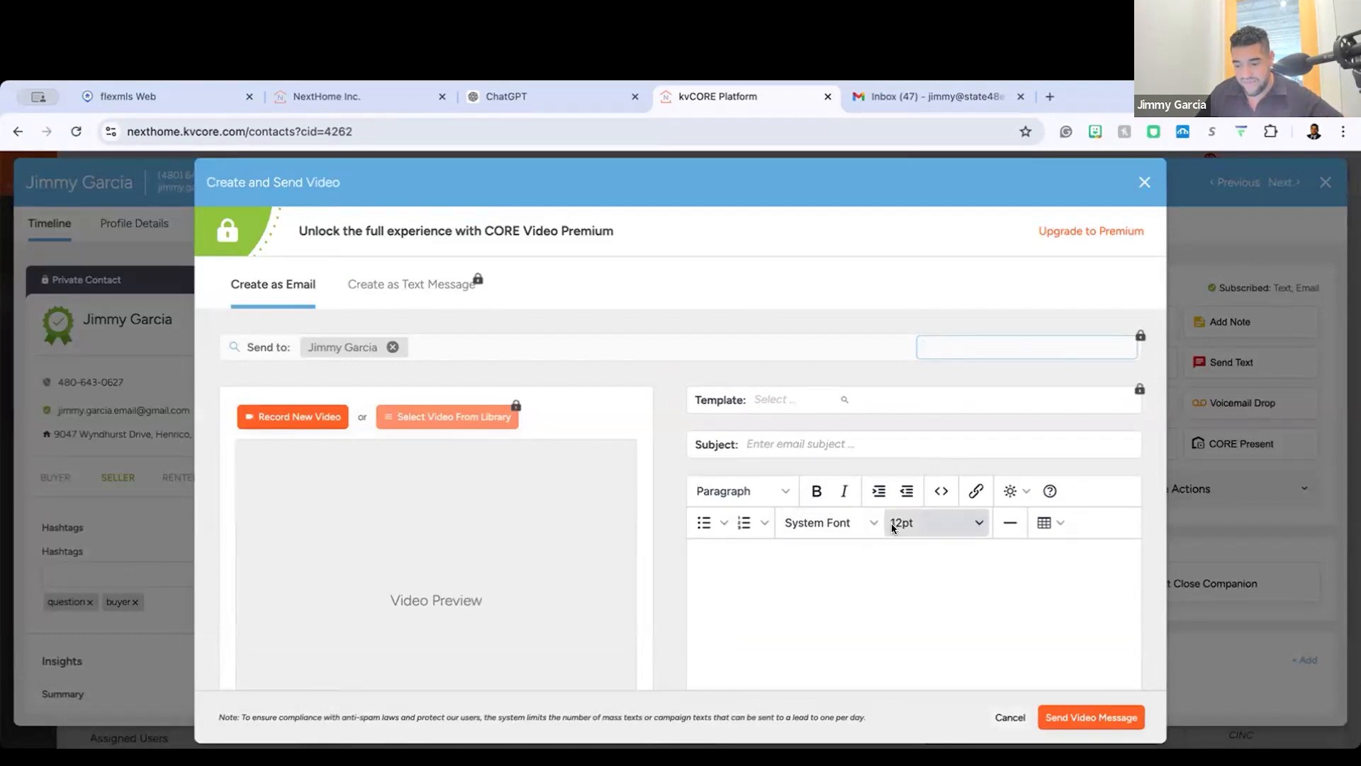
scroll(845, 597, "down", 2)
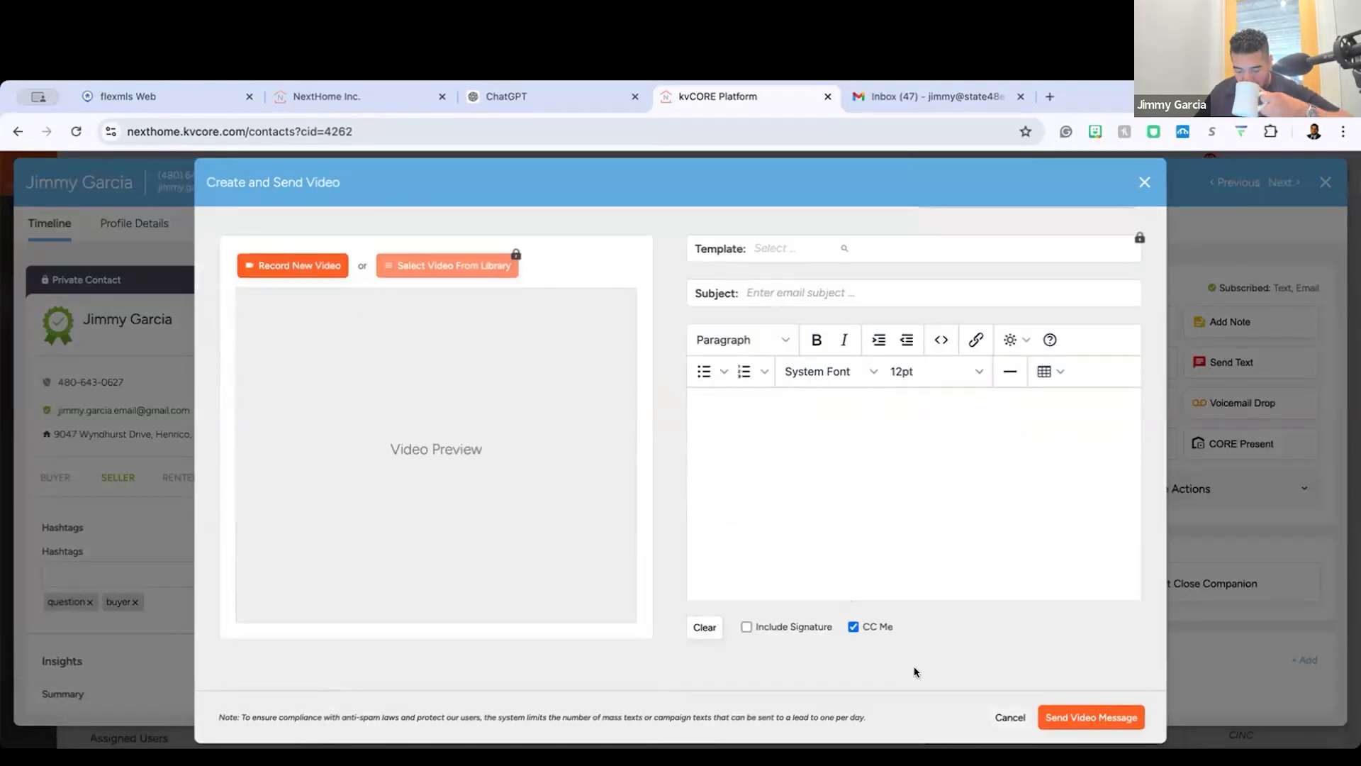
left_click(1132, 722)
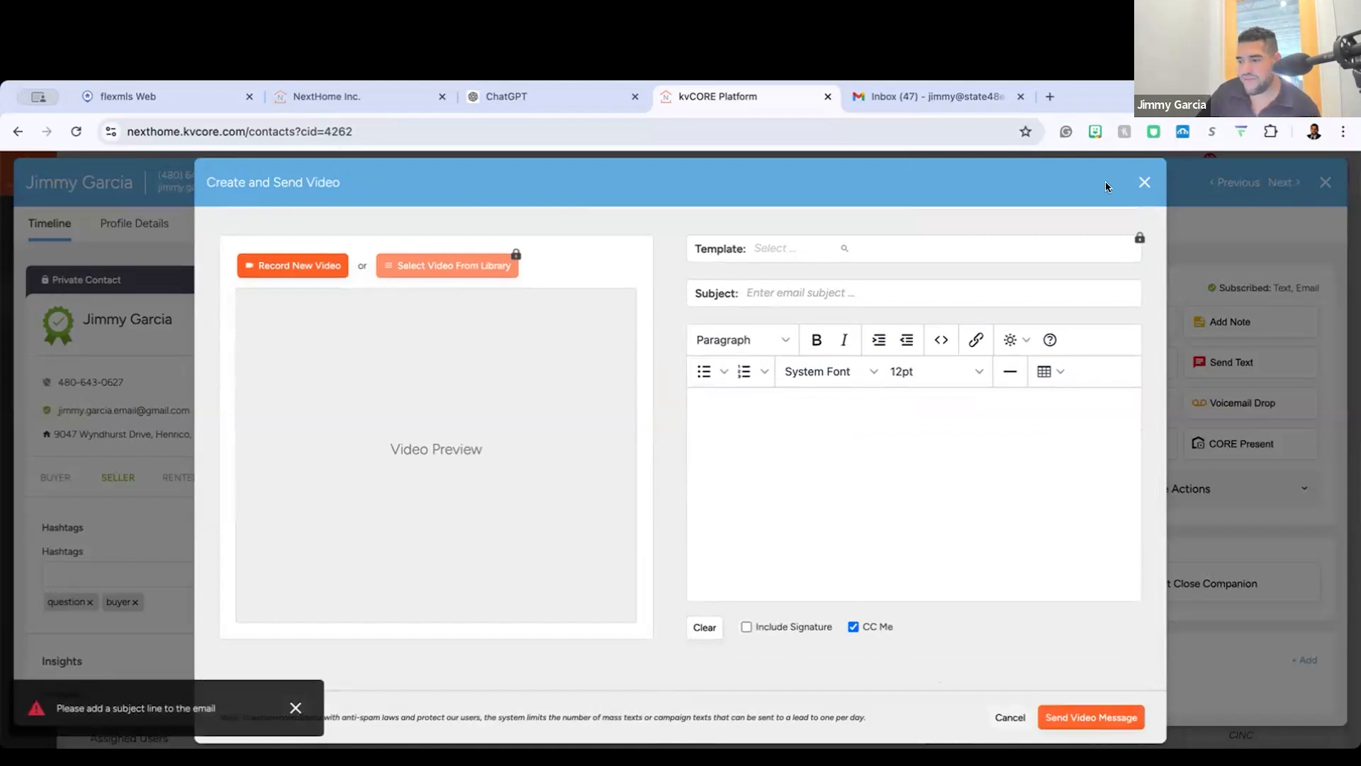
left_click(1144, 183)
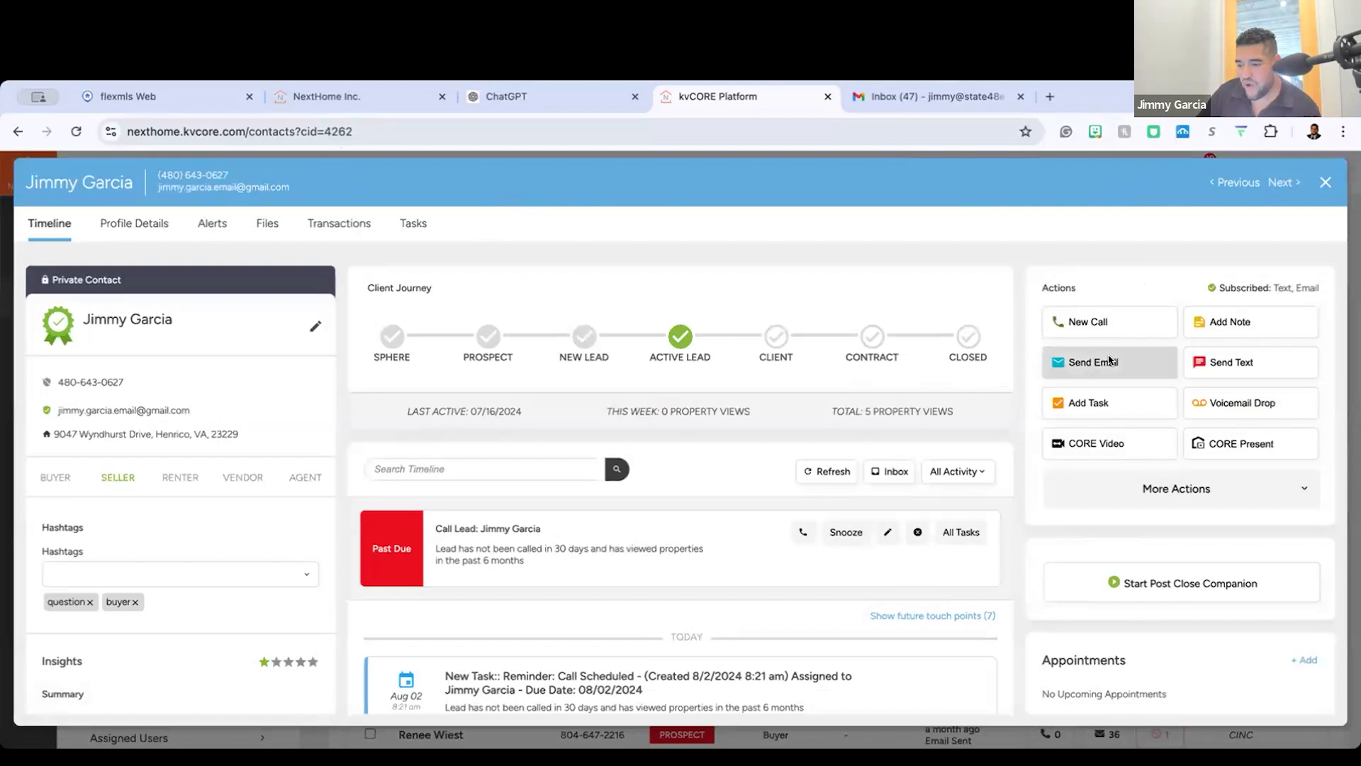
Step: Reopen the seller's CORE Video form, switch briefly to ChatGPT and back to kvCORE, and close the form unsent
left_click(1099, 441)
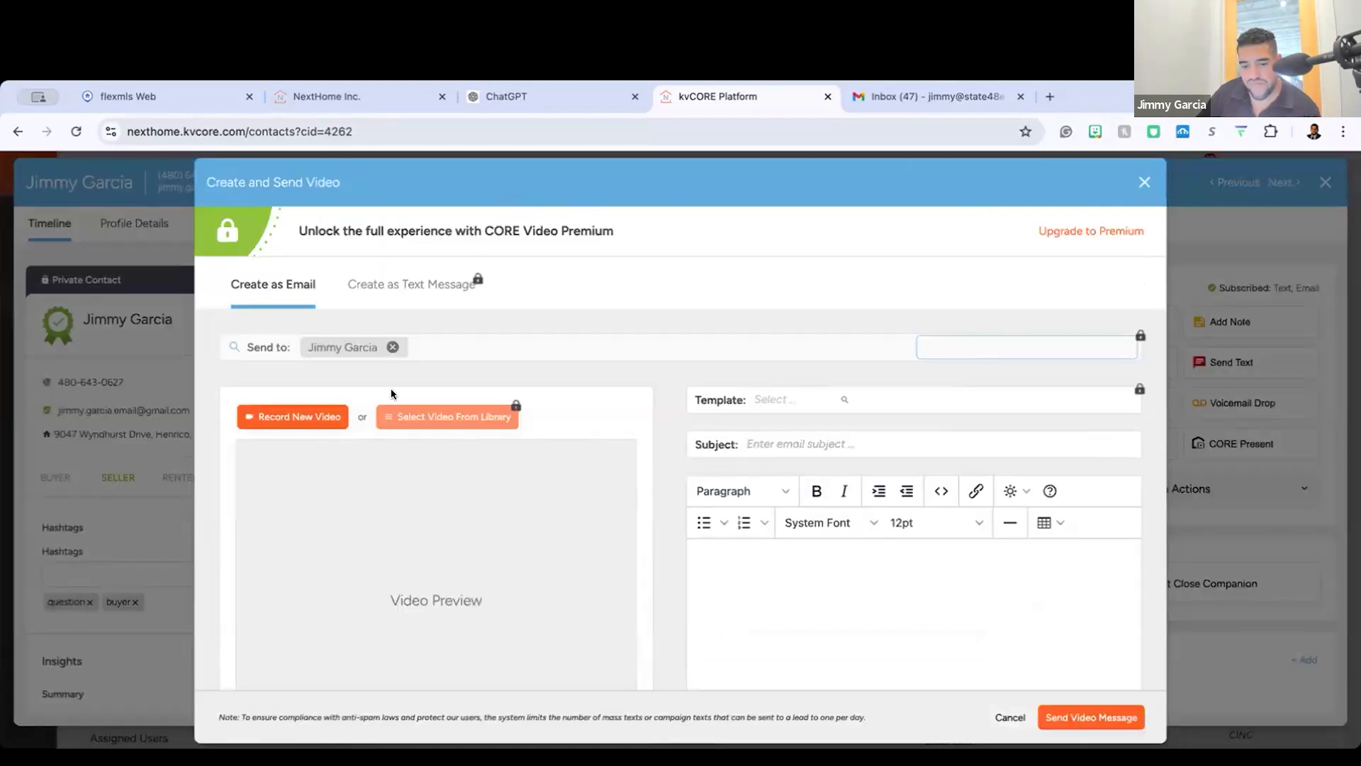
scroll(533, 443, "down", 3)
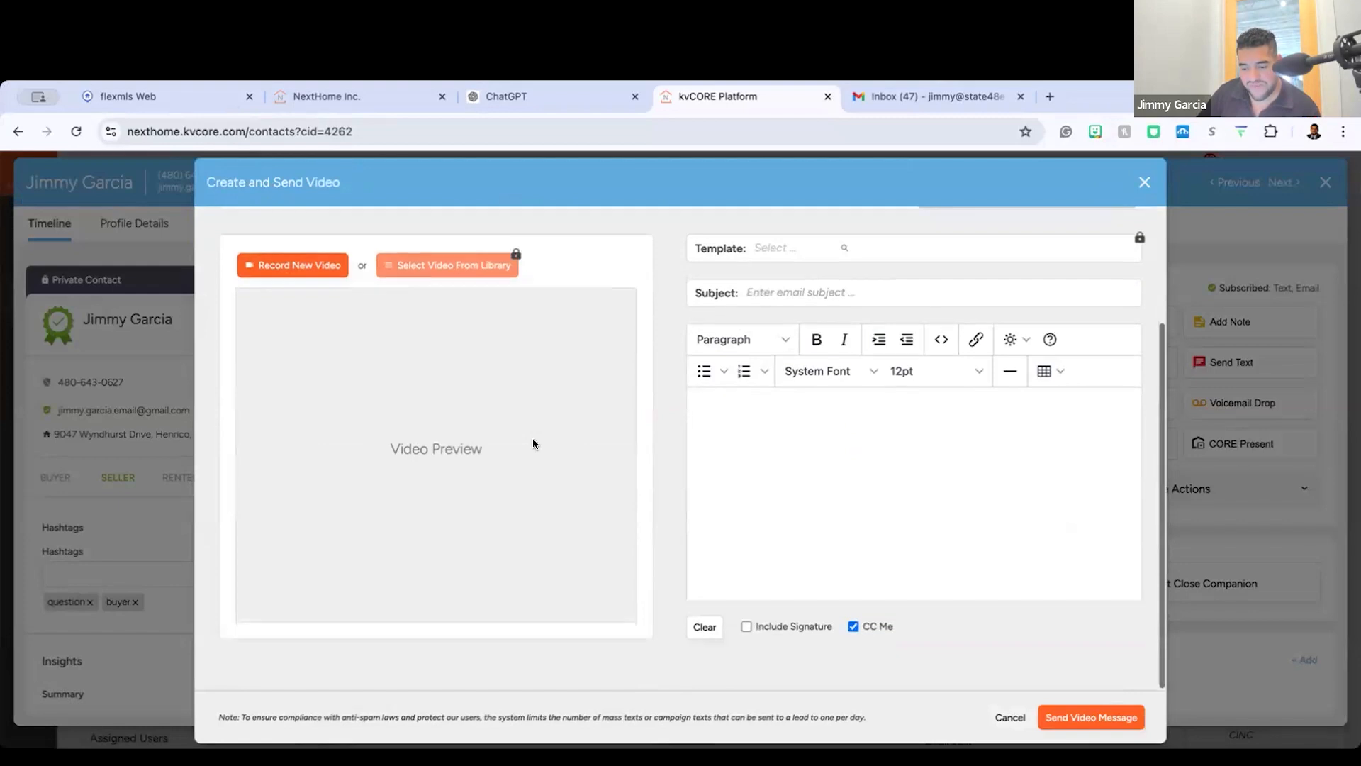
left_click(560, 105)
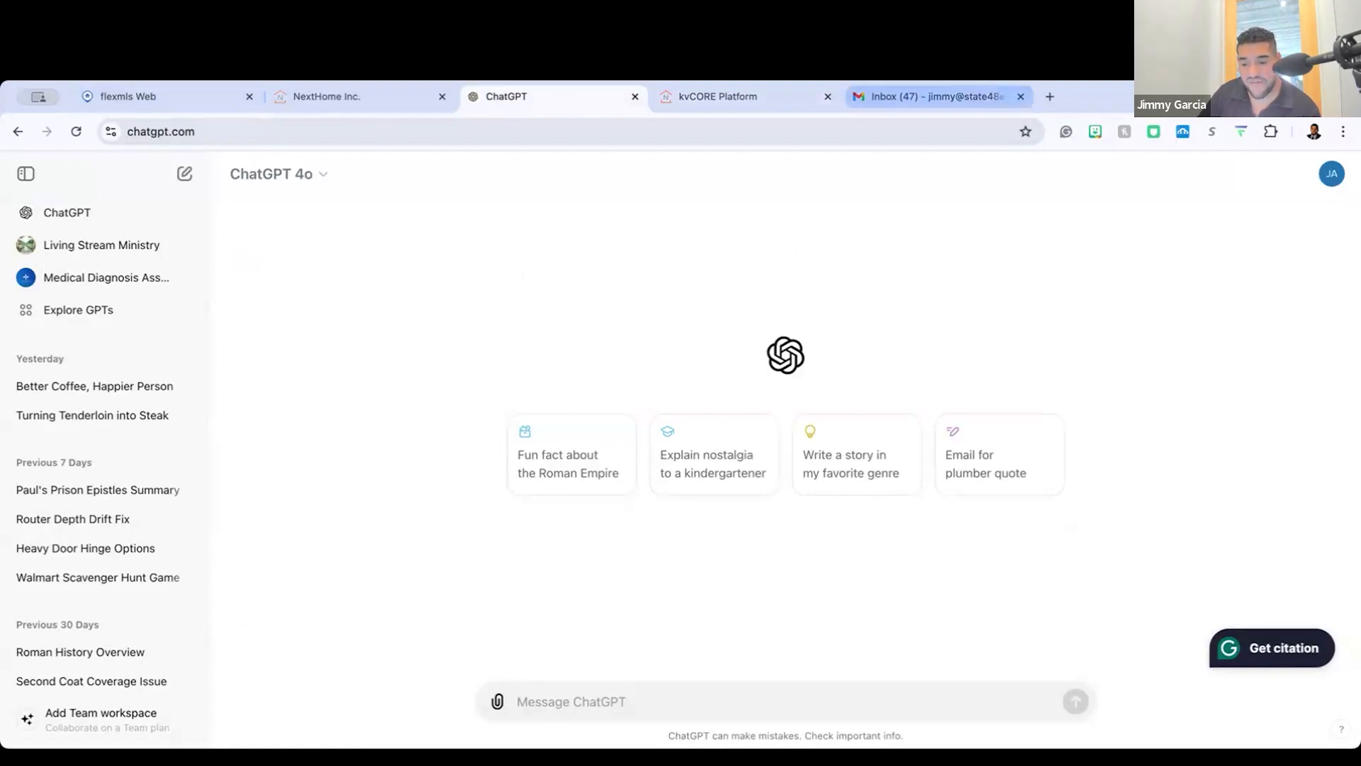
left_click(752, 99)
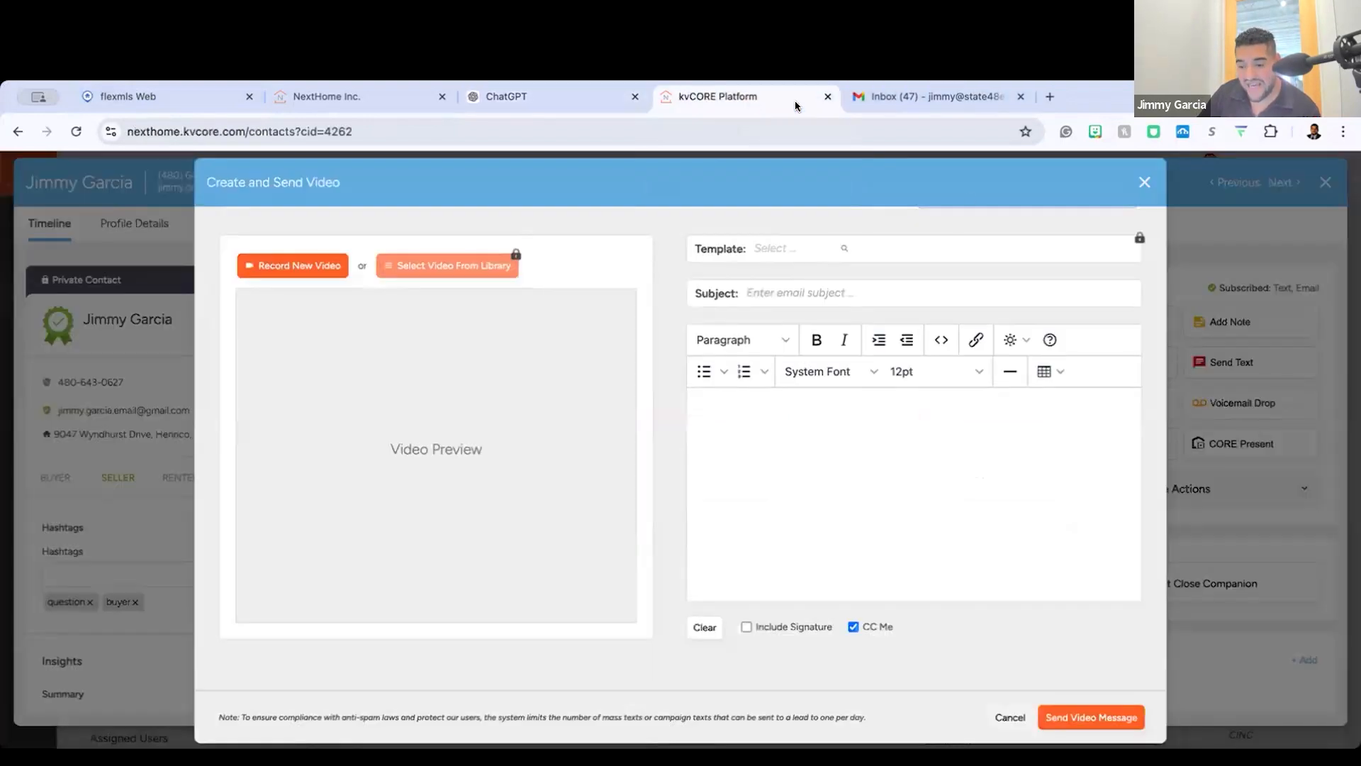
left_click(1142, 183)
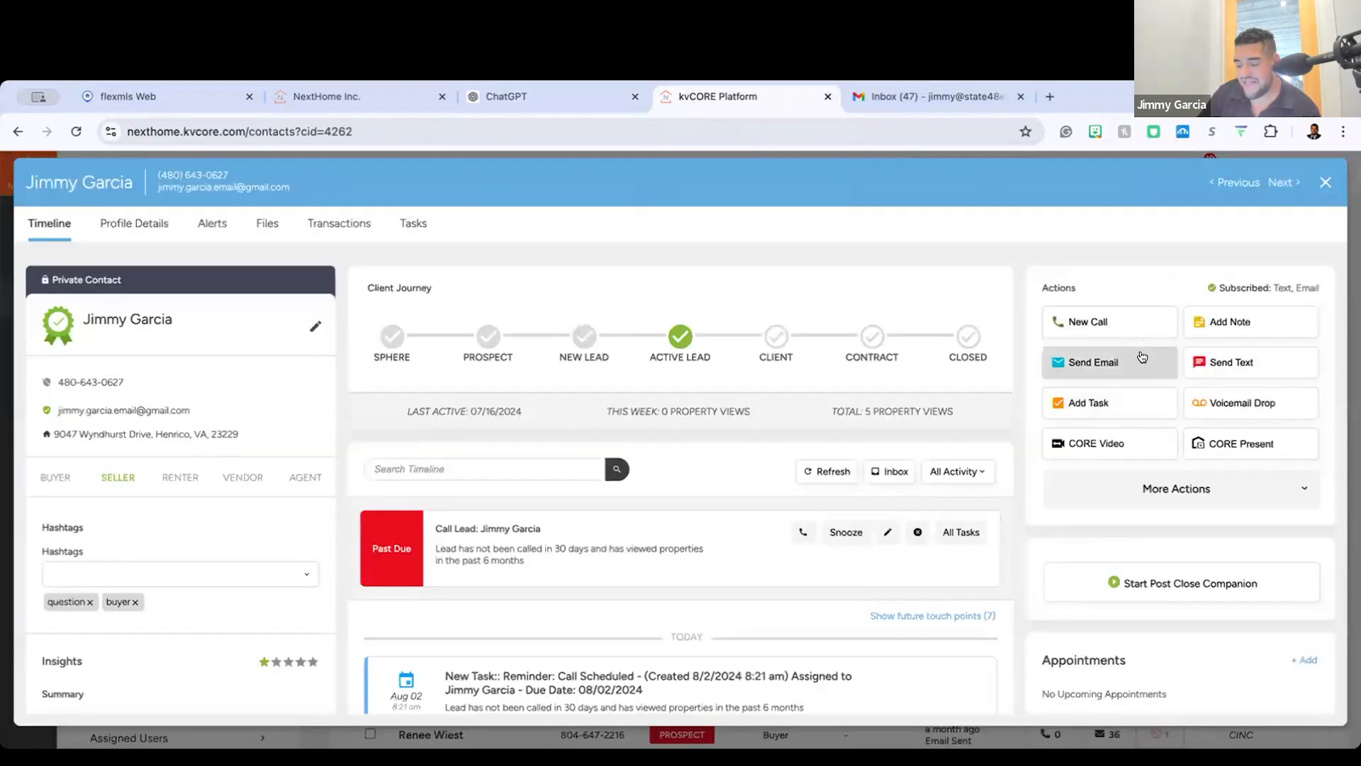
Step: Start an email to the seller and open Smart Assistant's custom prompt for crafting the message
left_click(1142, 357)
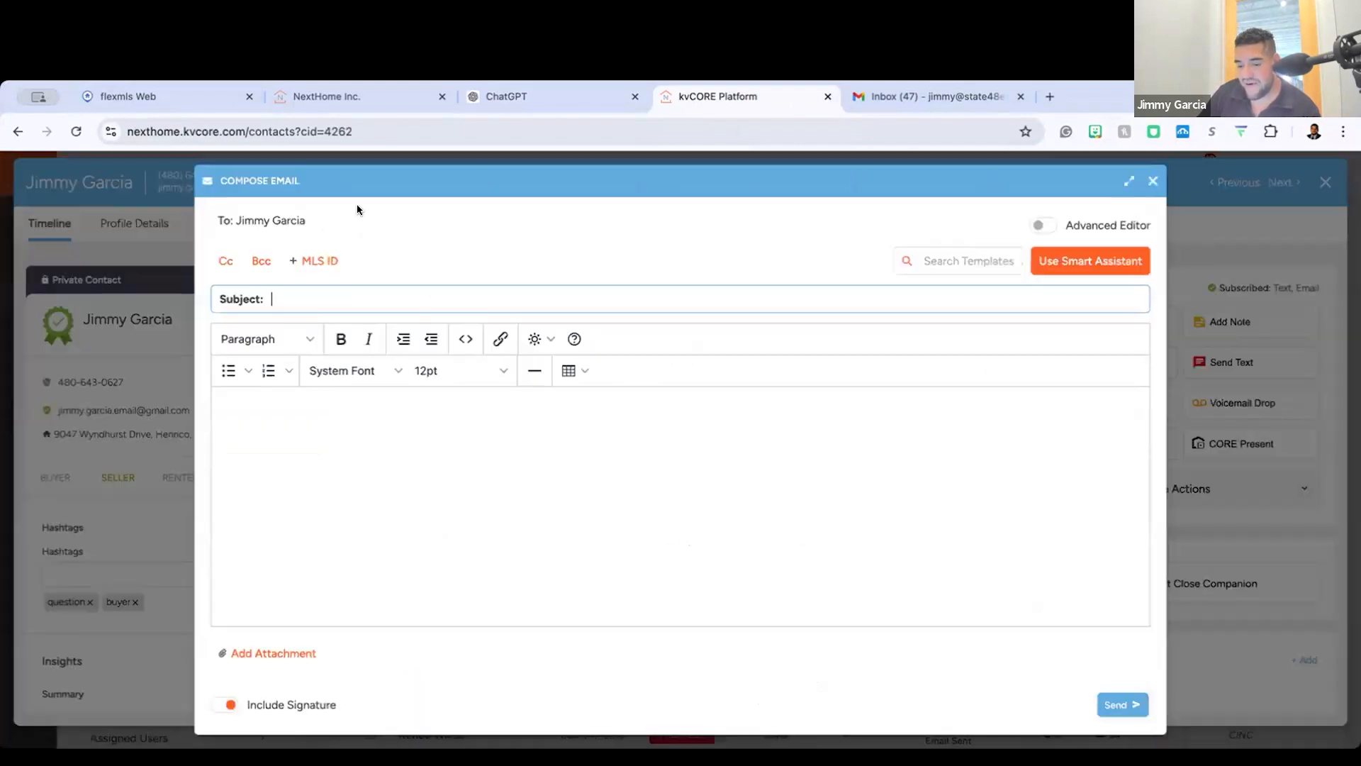
left_click(1085, 267)
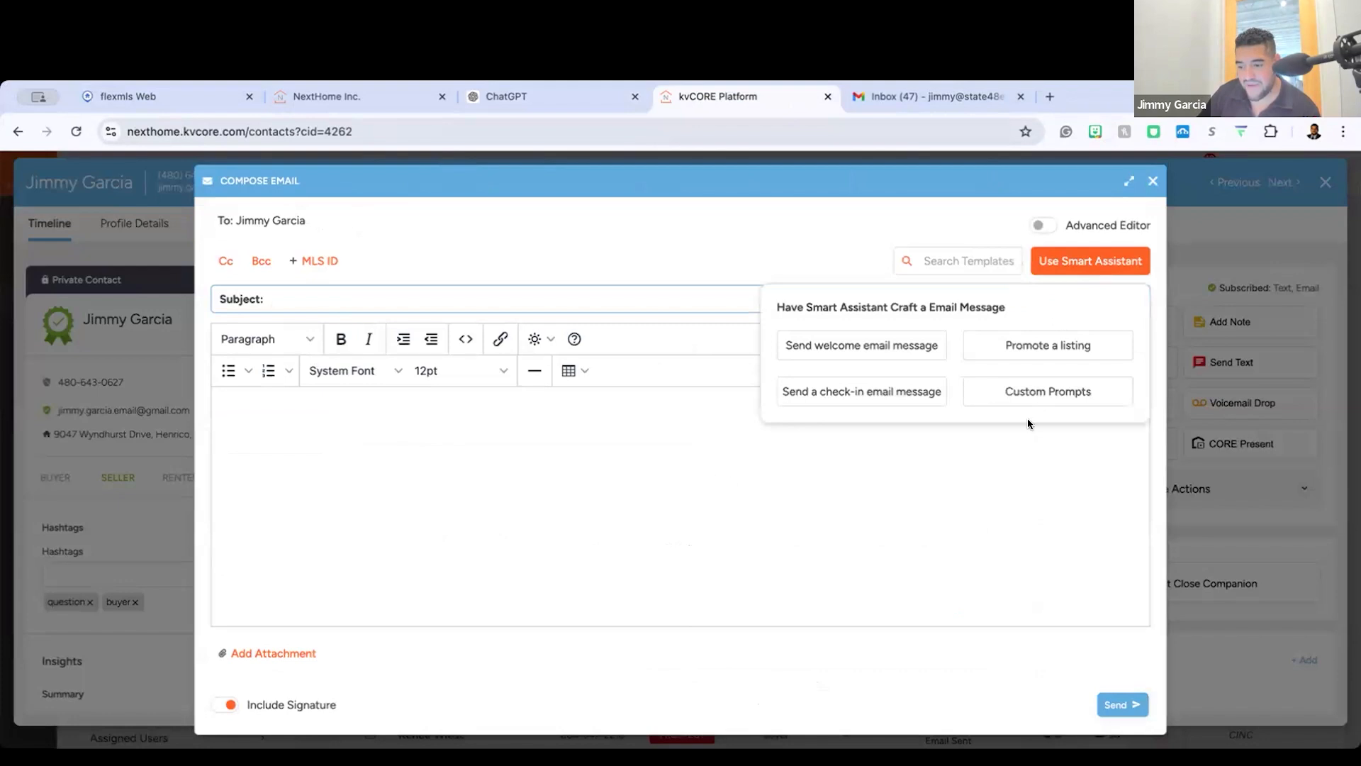
left_click(1043, 397)
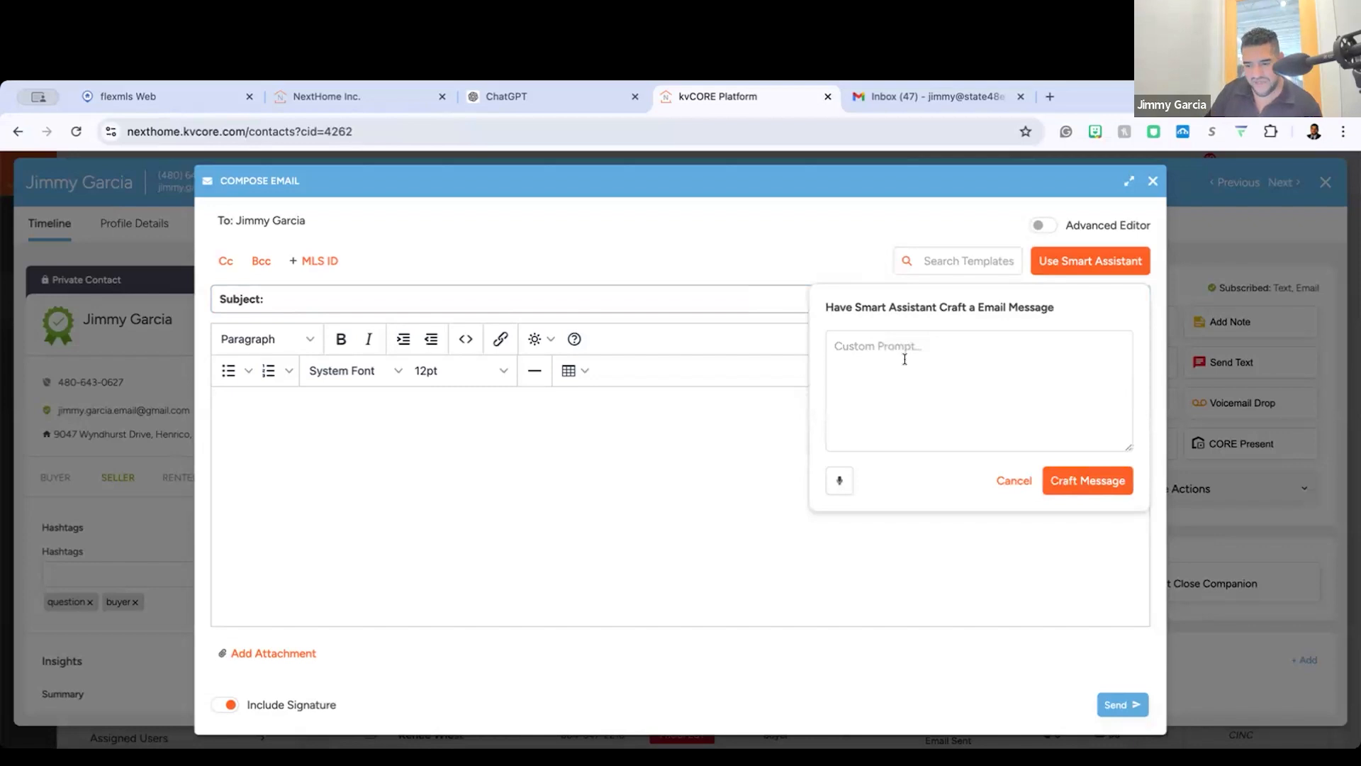
left_click(979, 387)
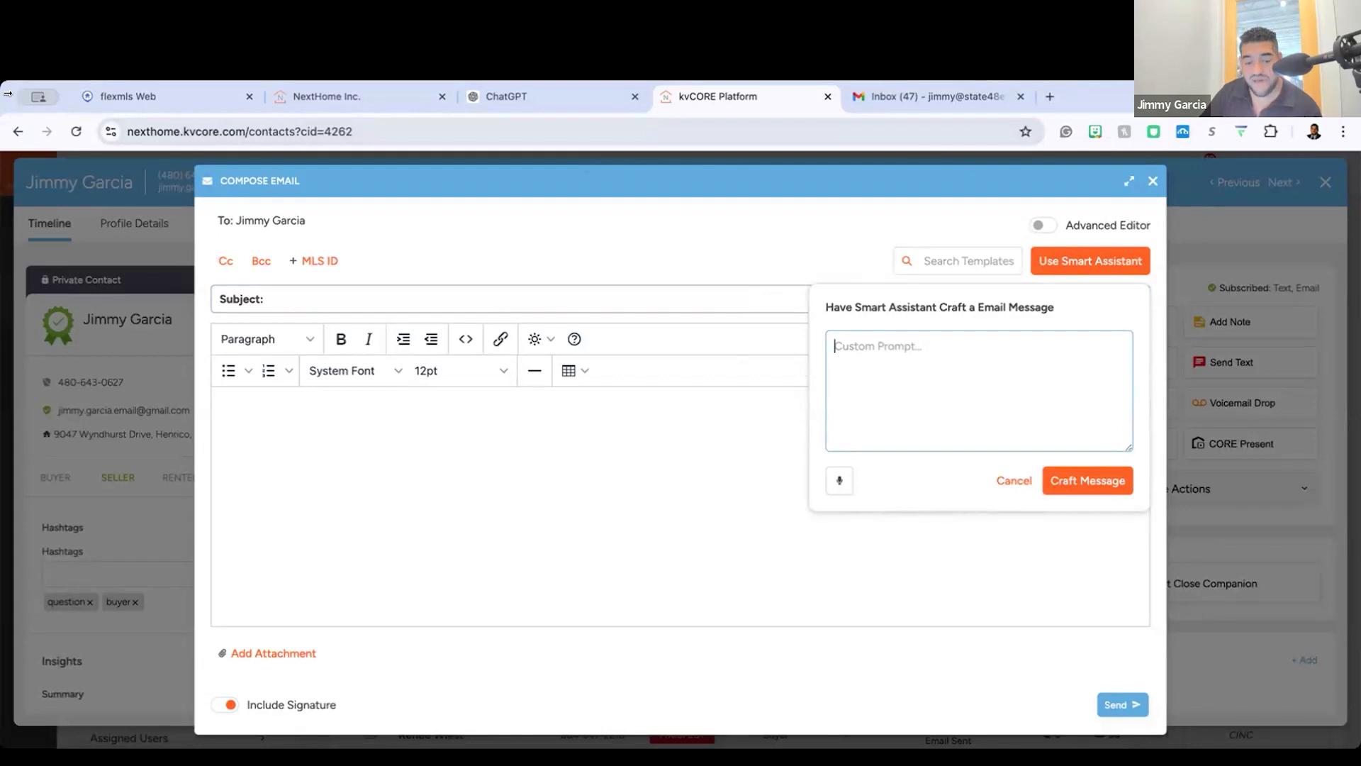
Step: Show ChatGPT's blank chat, return to kvCORE, and close the seller's email without sending, including after reopening it once
left_click(534, 102)
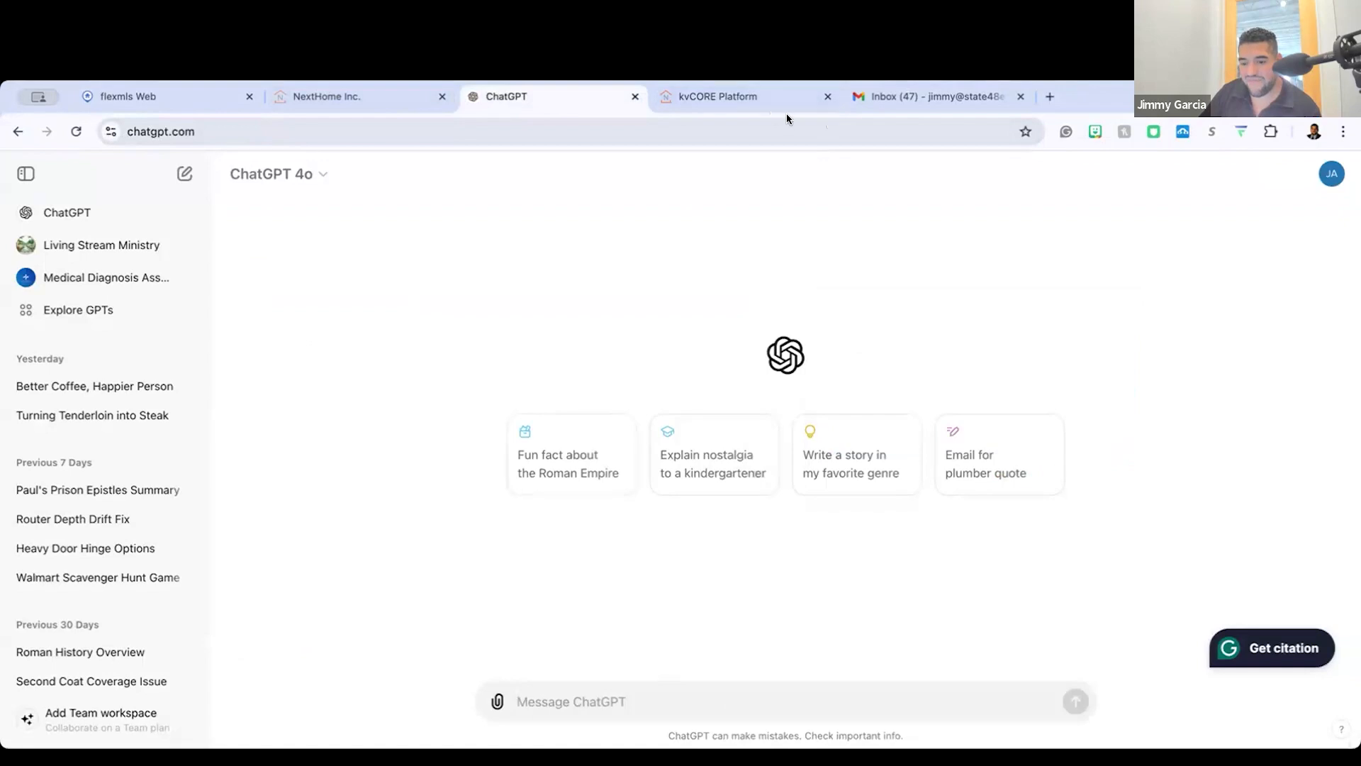
left_click(777, 93)
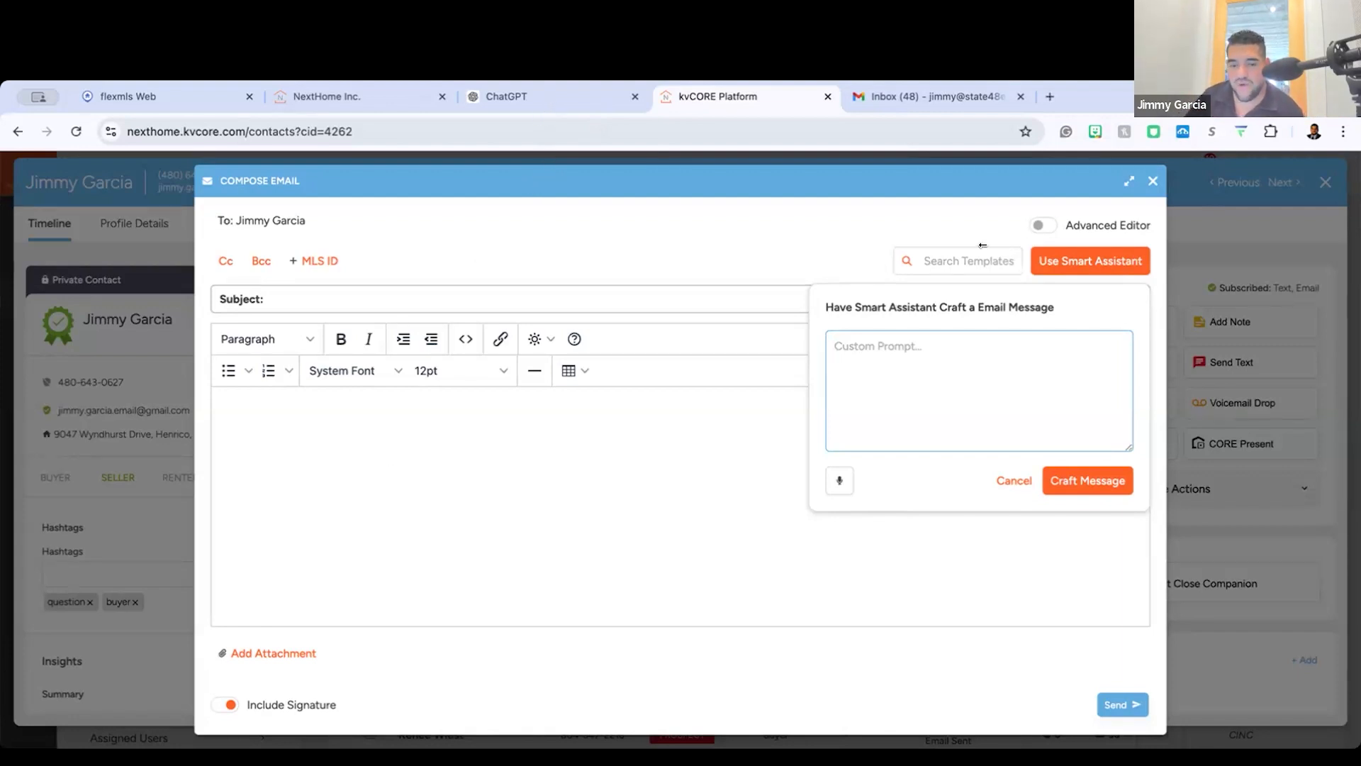
left_click(1153, 182)
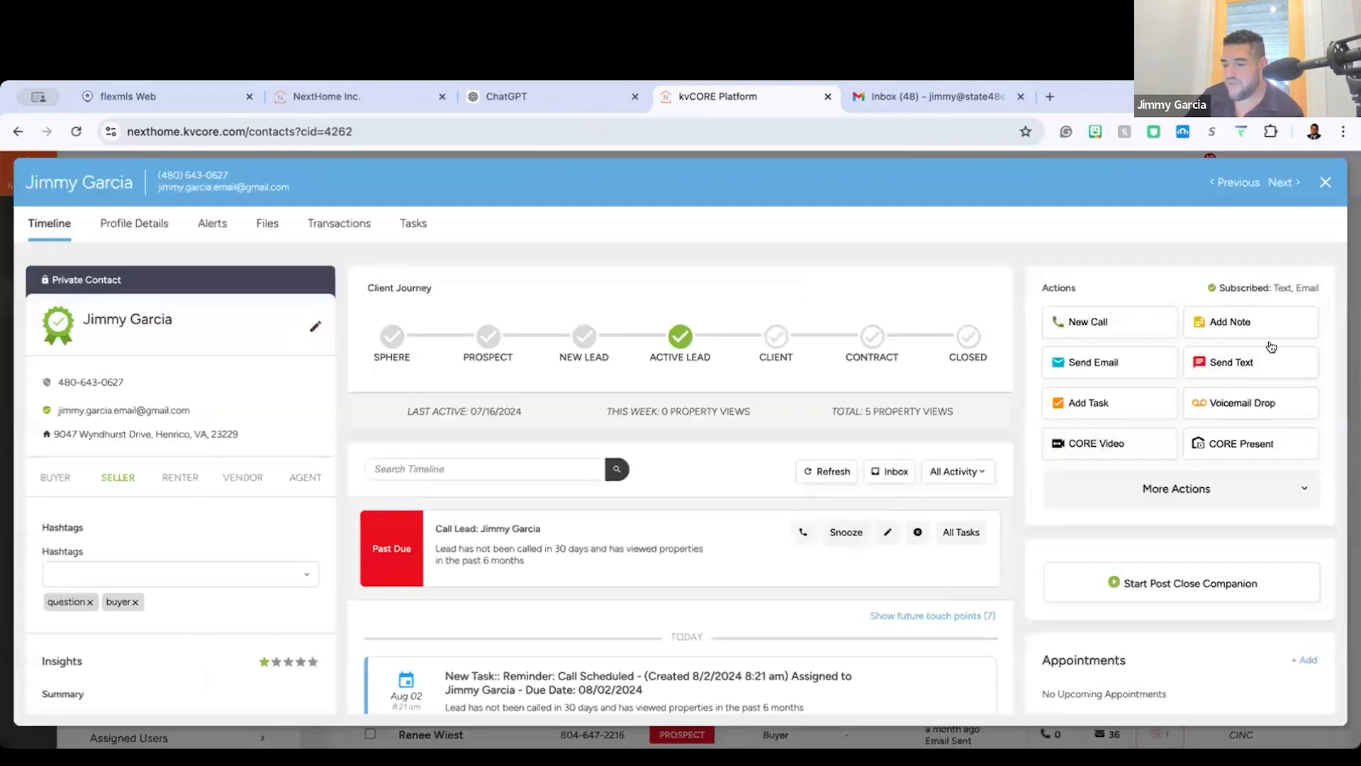
left_click(1083, 367)
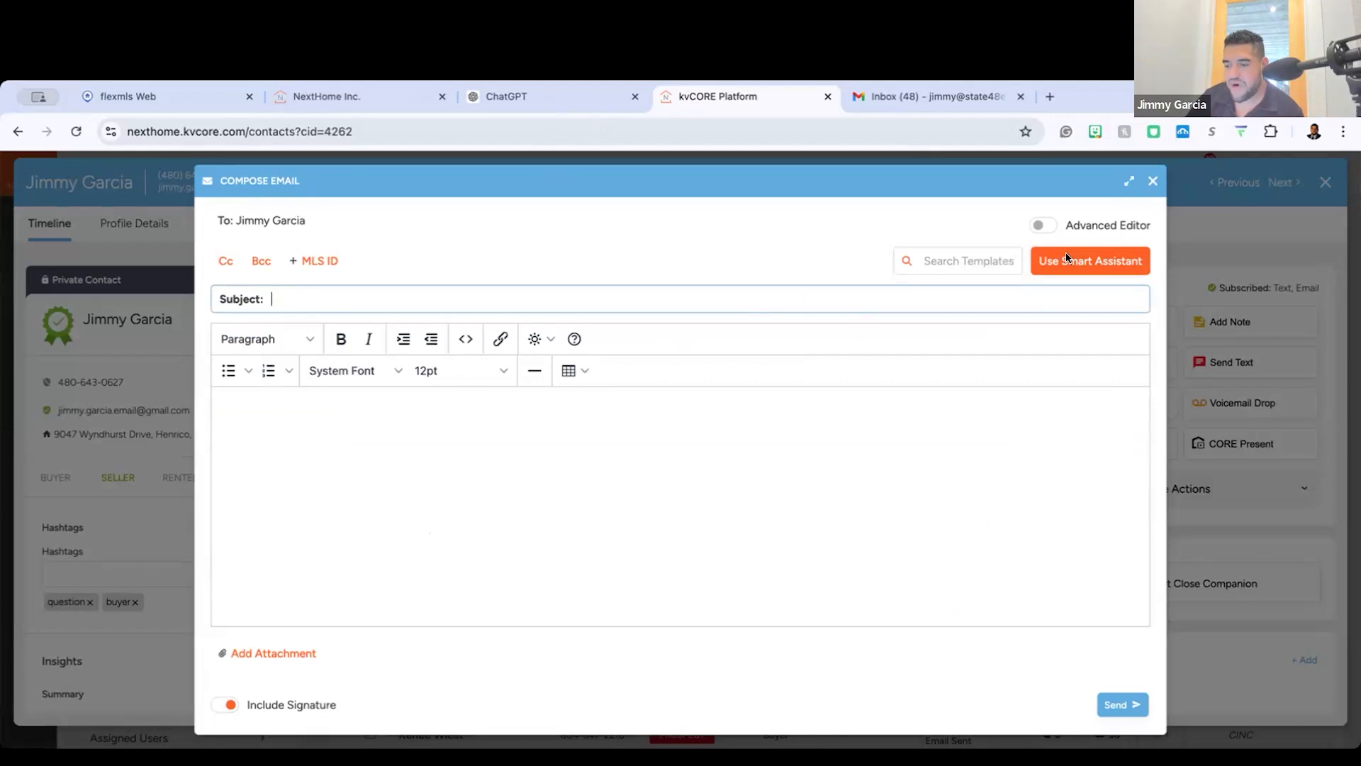
left_click(1153, 181)
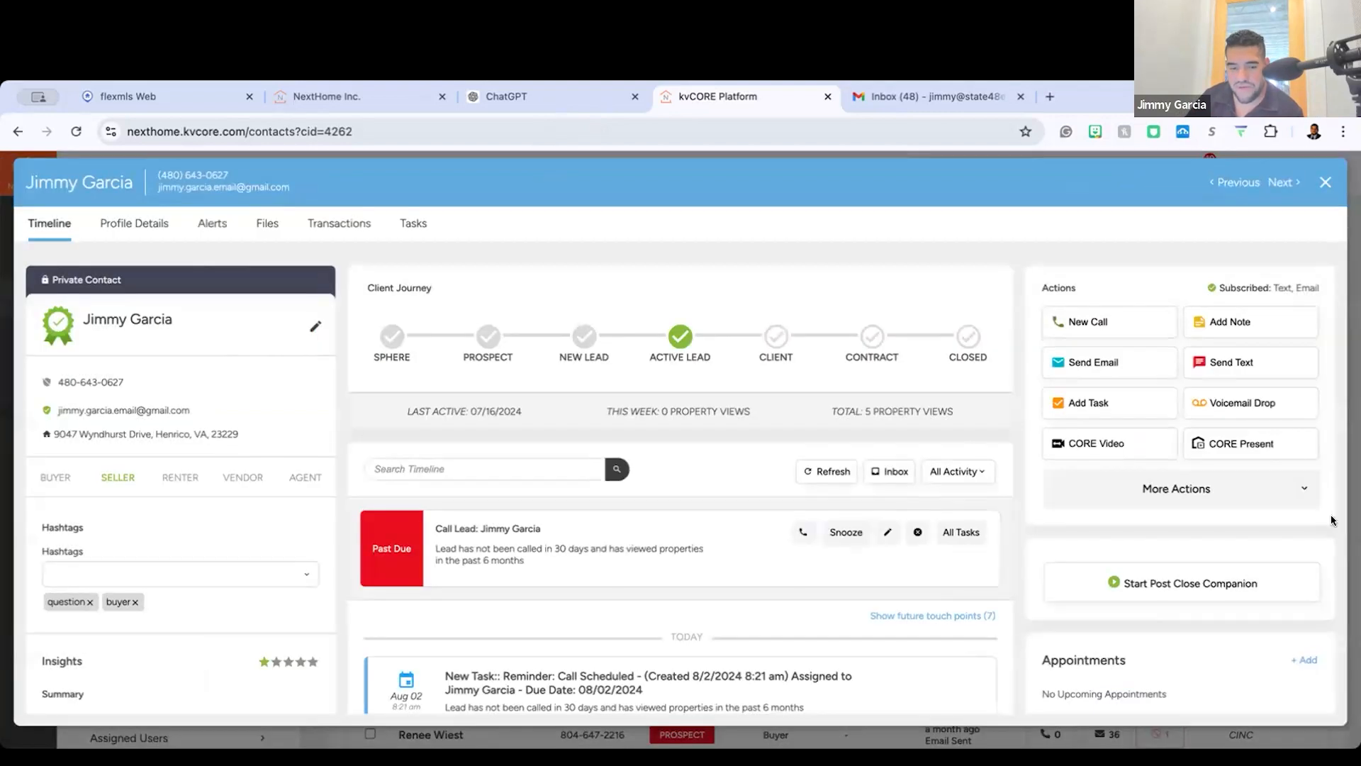
Step: Close the seller's record, view the contact list's additional bulk actions, and try a bulk email with no contacts selected
left_click(1323, 183)
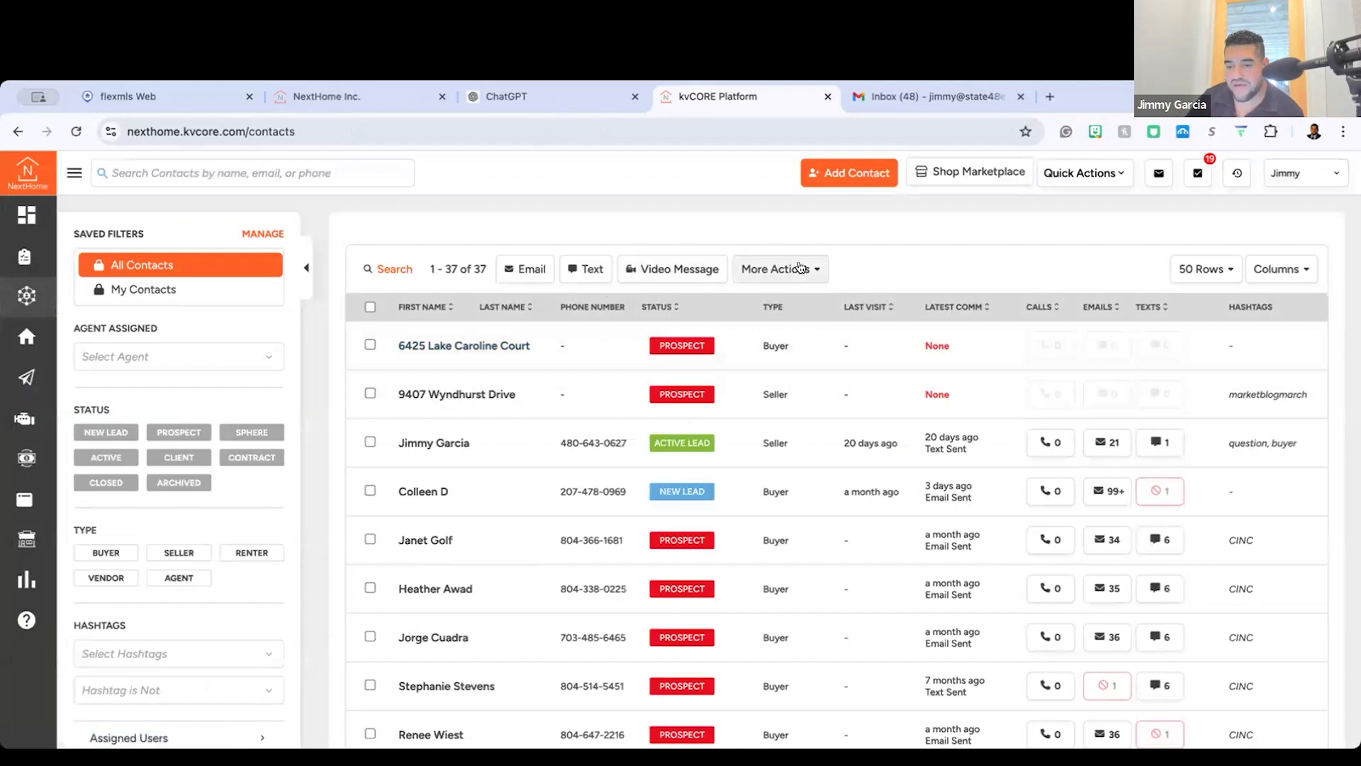
left_click(788, 267)
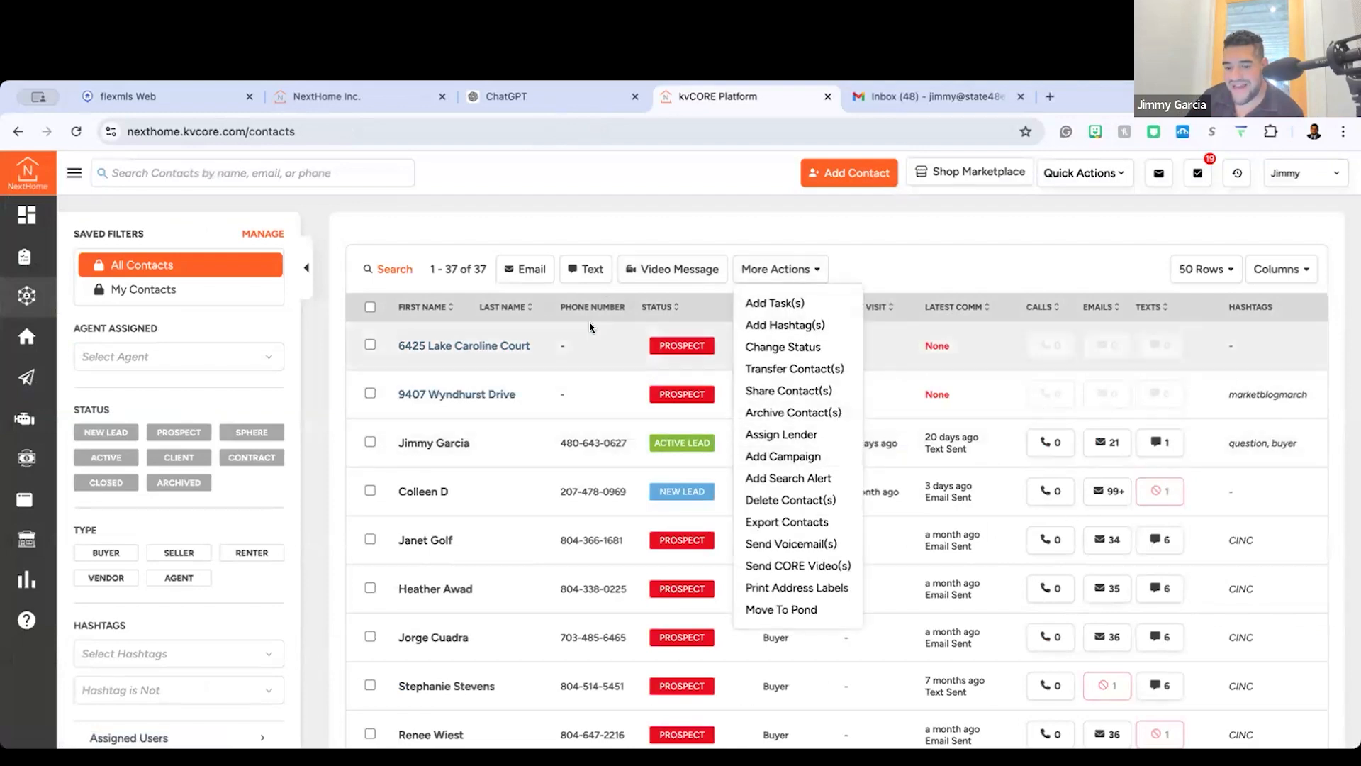
left_click(524, 268)
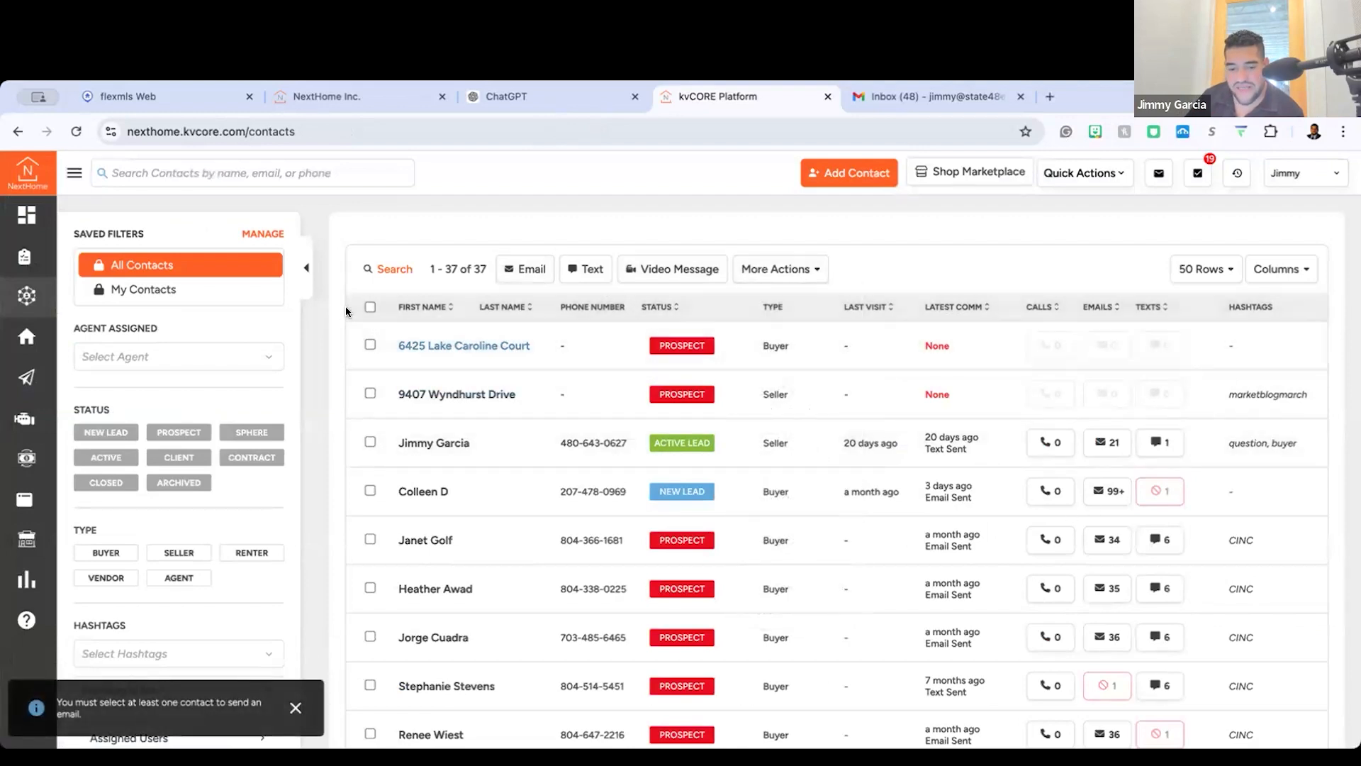
Step: Select every contact in the list and filter it to the Buyer type
left_click(370, 306)
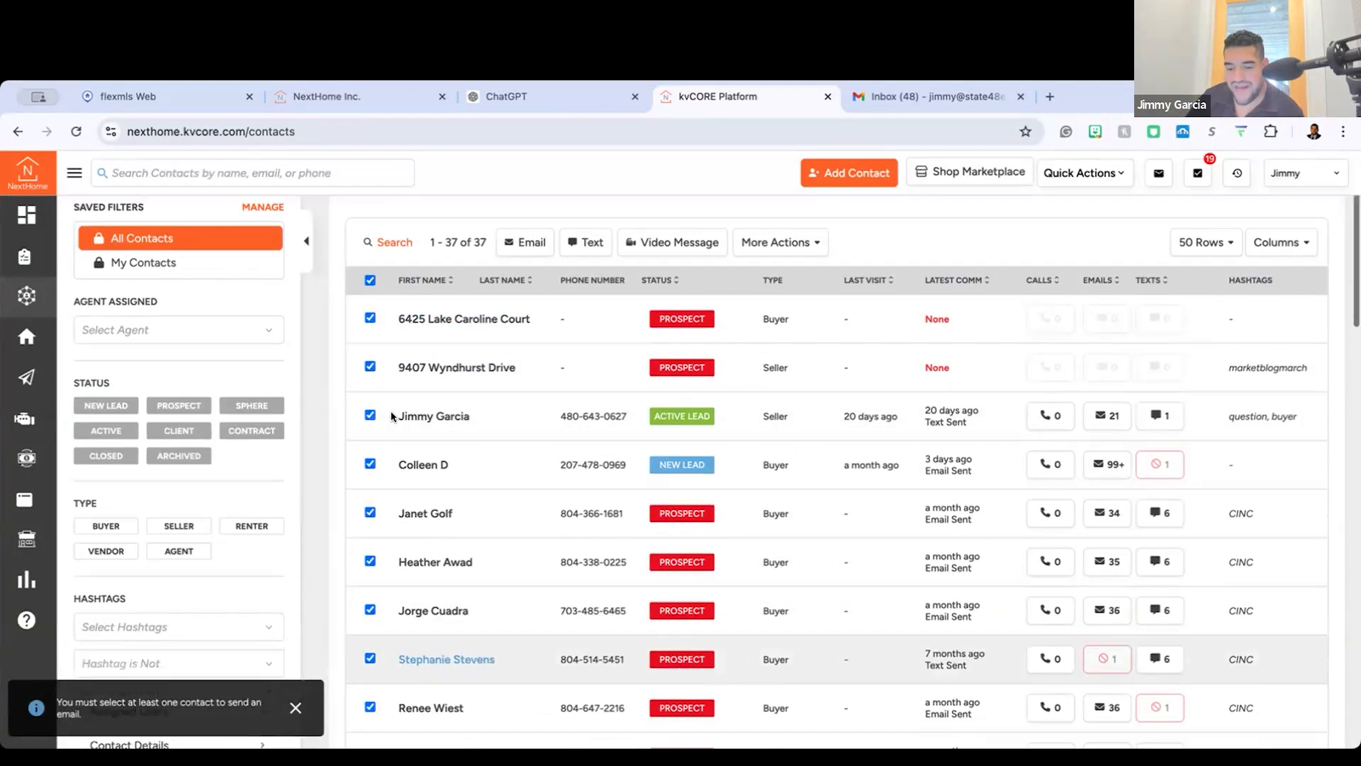
scroll(478, 700, "down", 2)
left_click(121, 392)
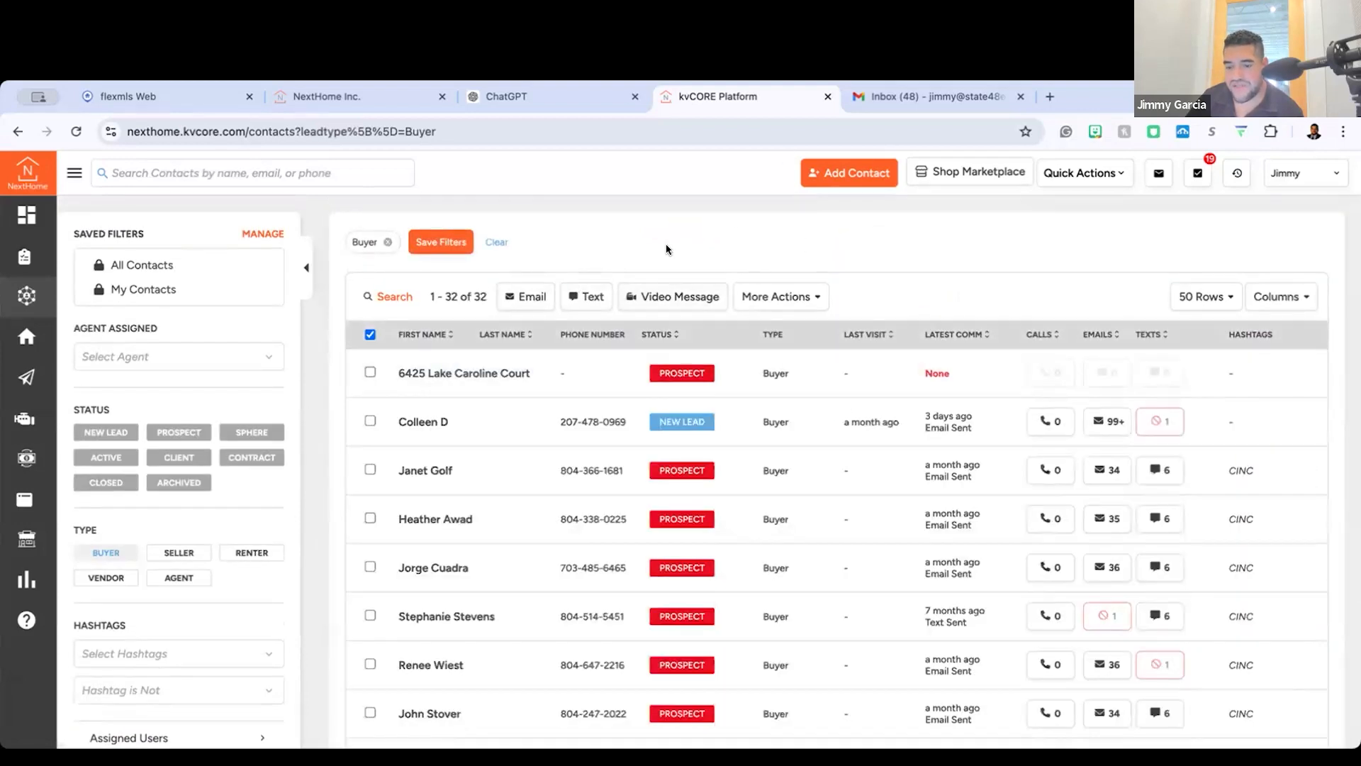
Step: Select all the filtered buyers and start a bulk email to them
left_click(521, 302)
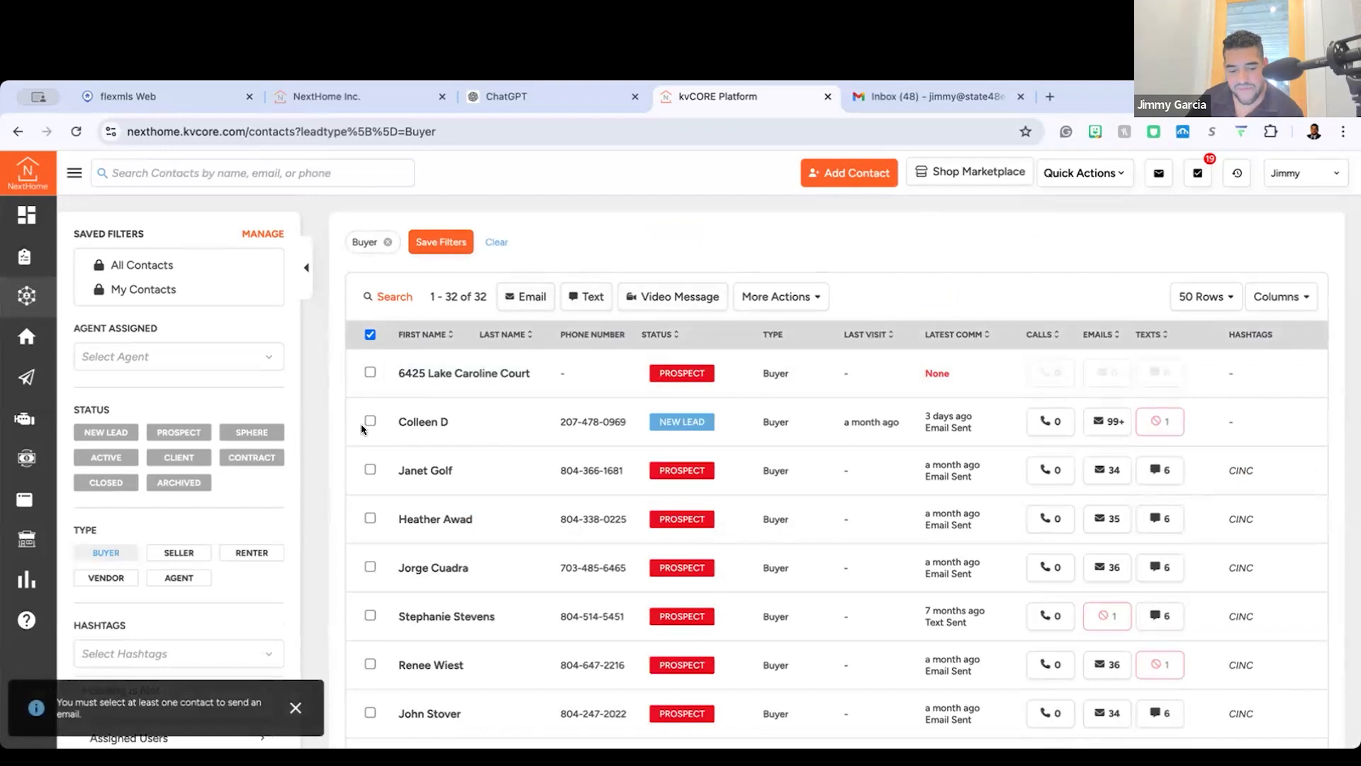
scroll(370, 321, "down", 1)
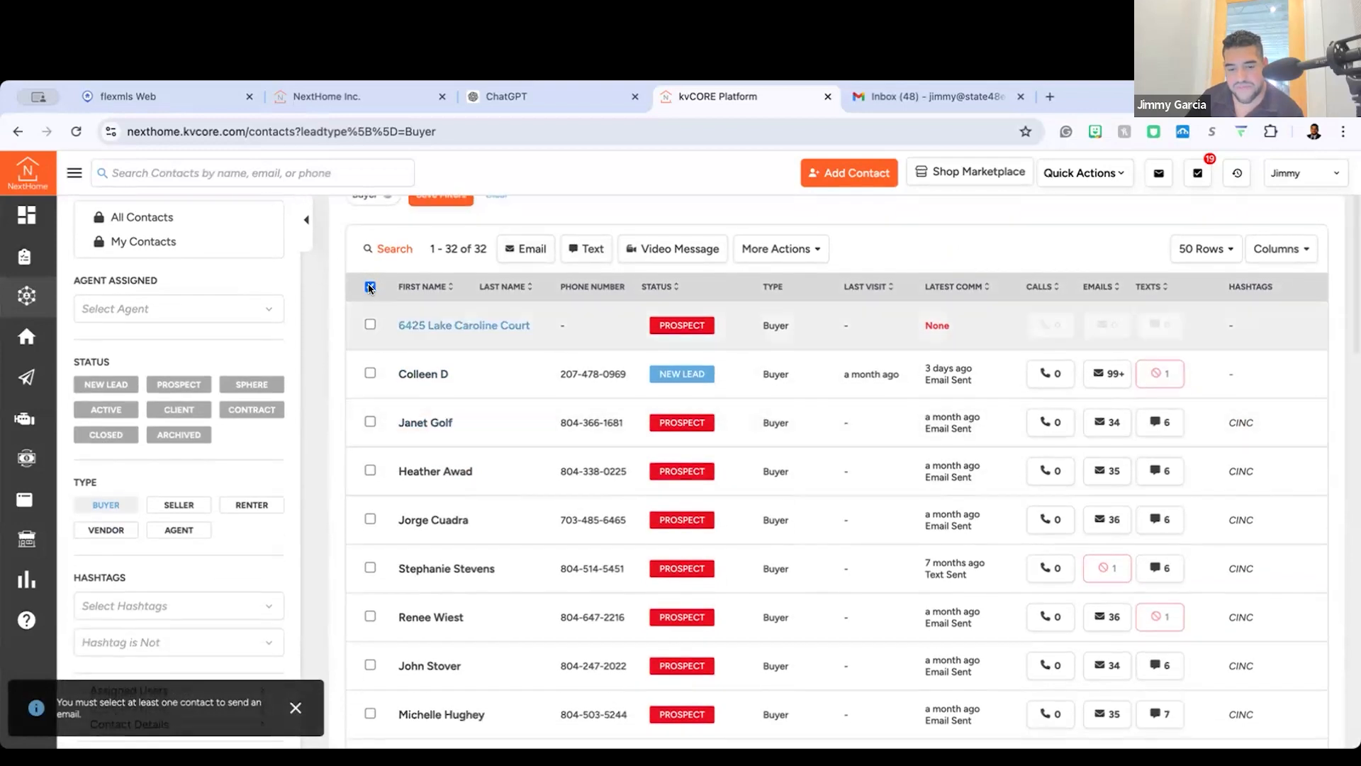
left_click(369, 287)
left_click(526, 249)
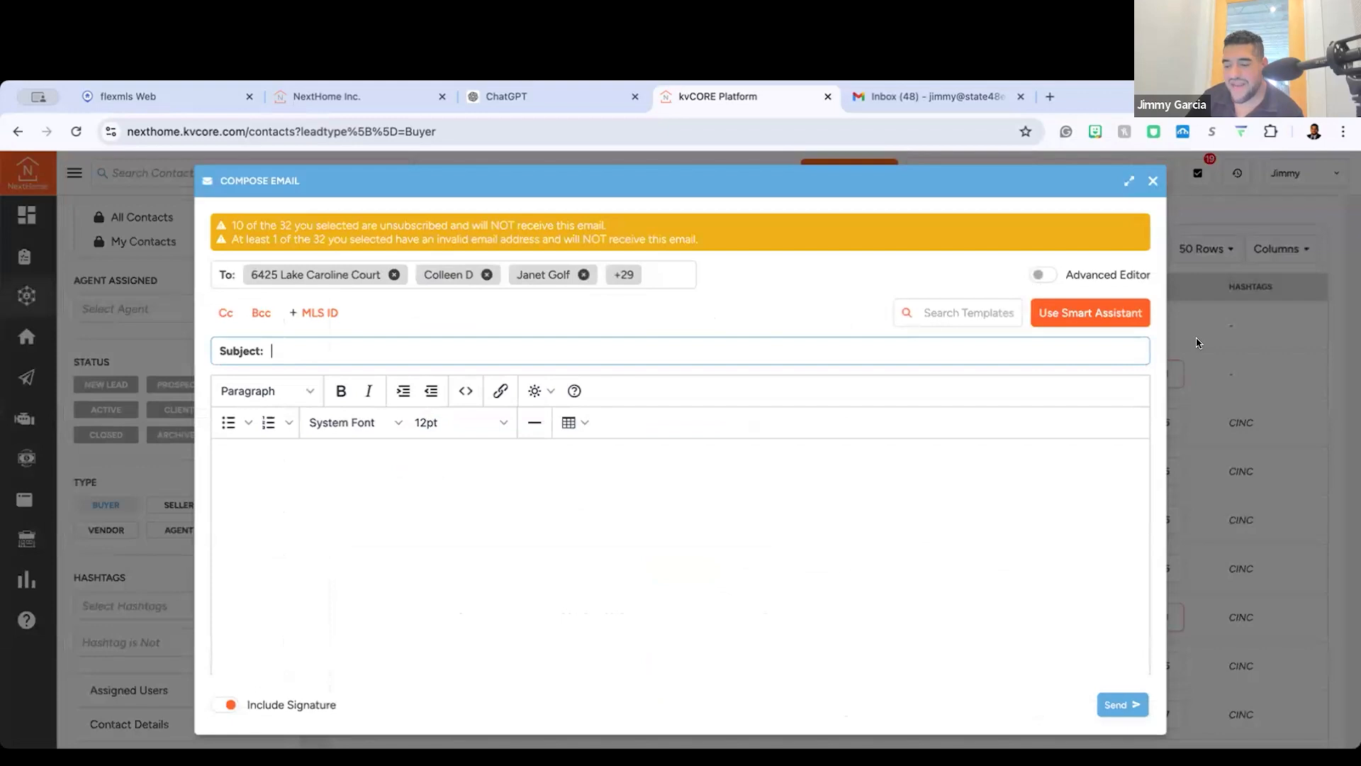
left_click(1082, 314)
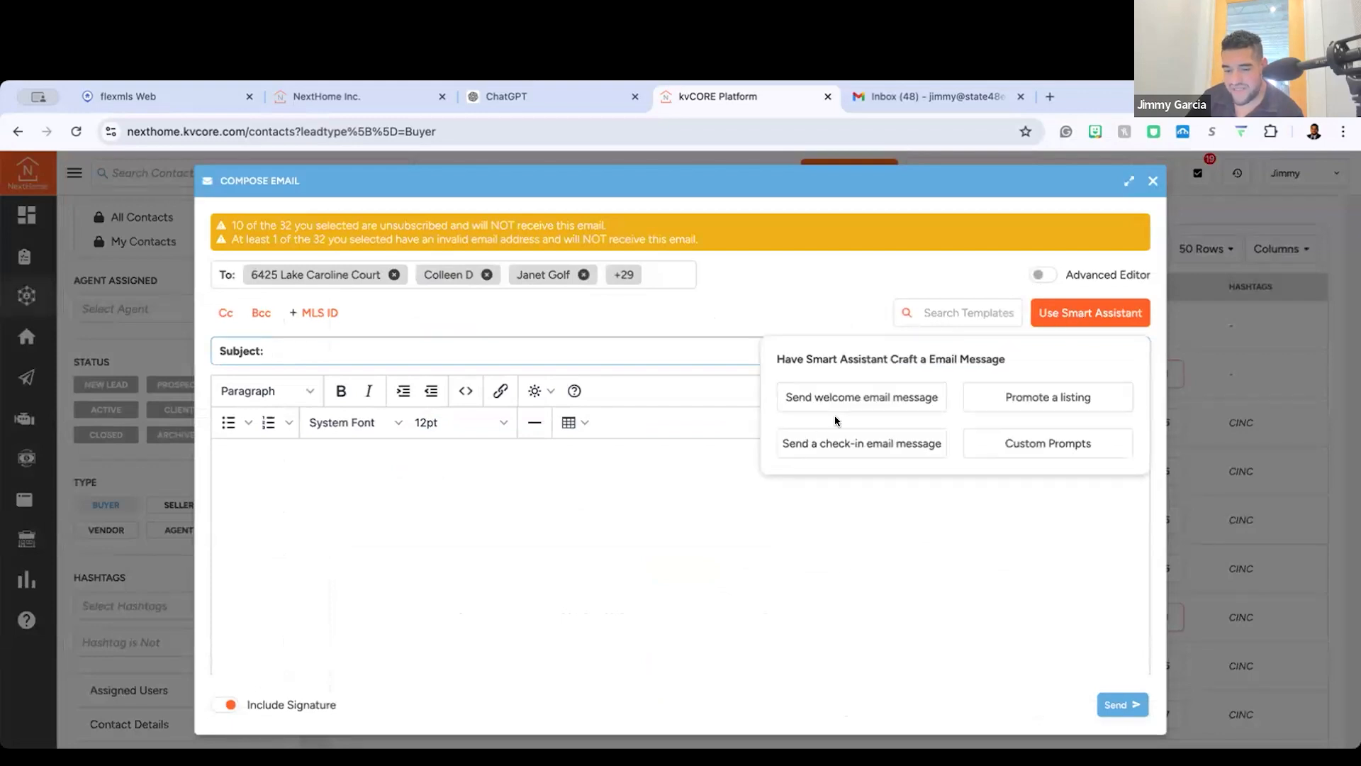
left_click_drag(601, 333, 681, 394)
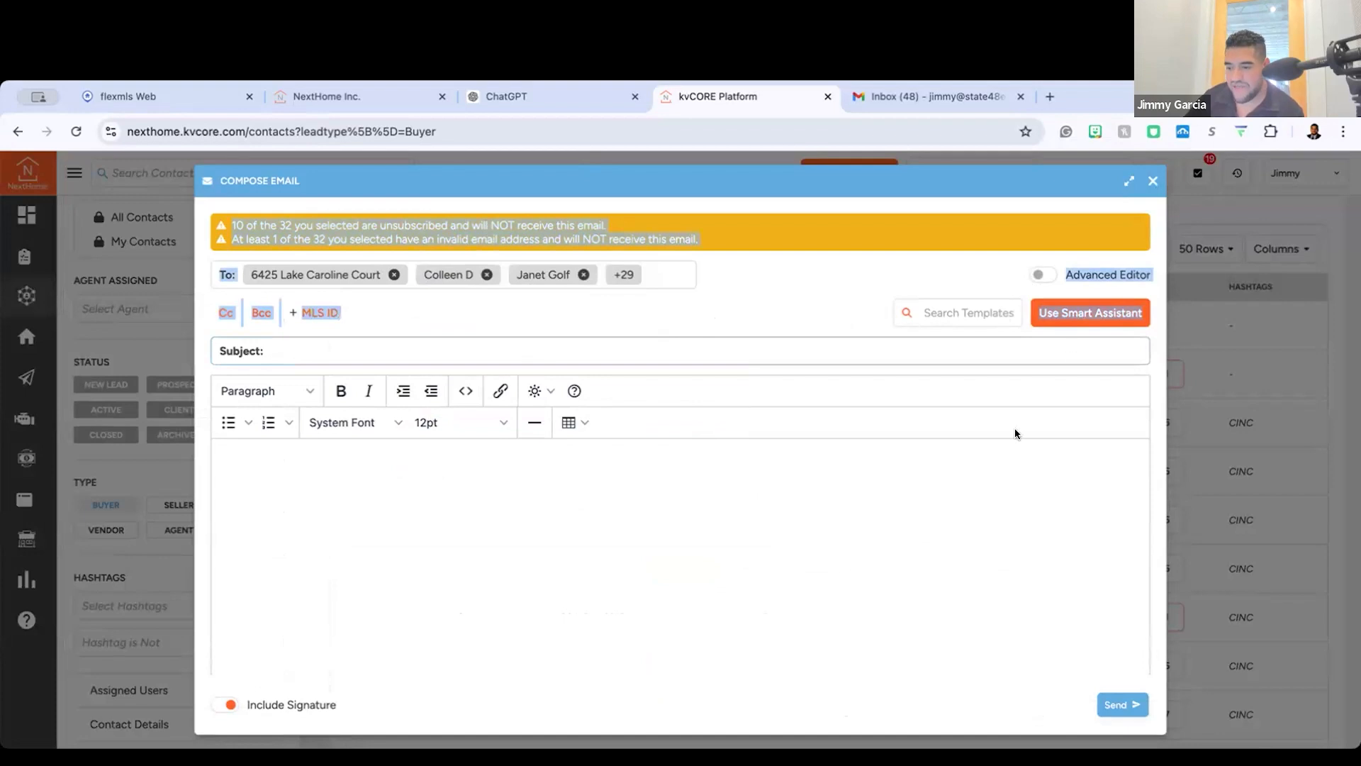
scroll(1015, 428, "up", 5)
scroll(1013, 183, "right", 1)
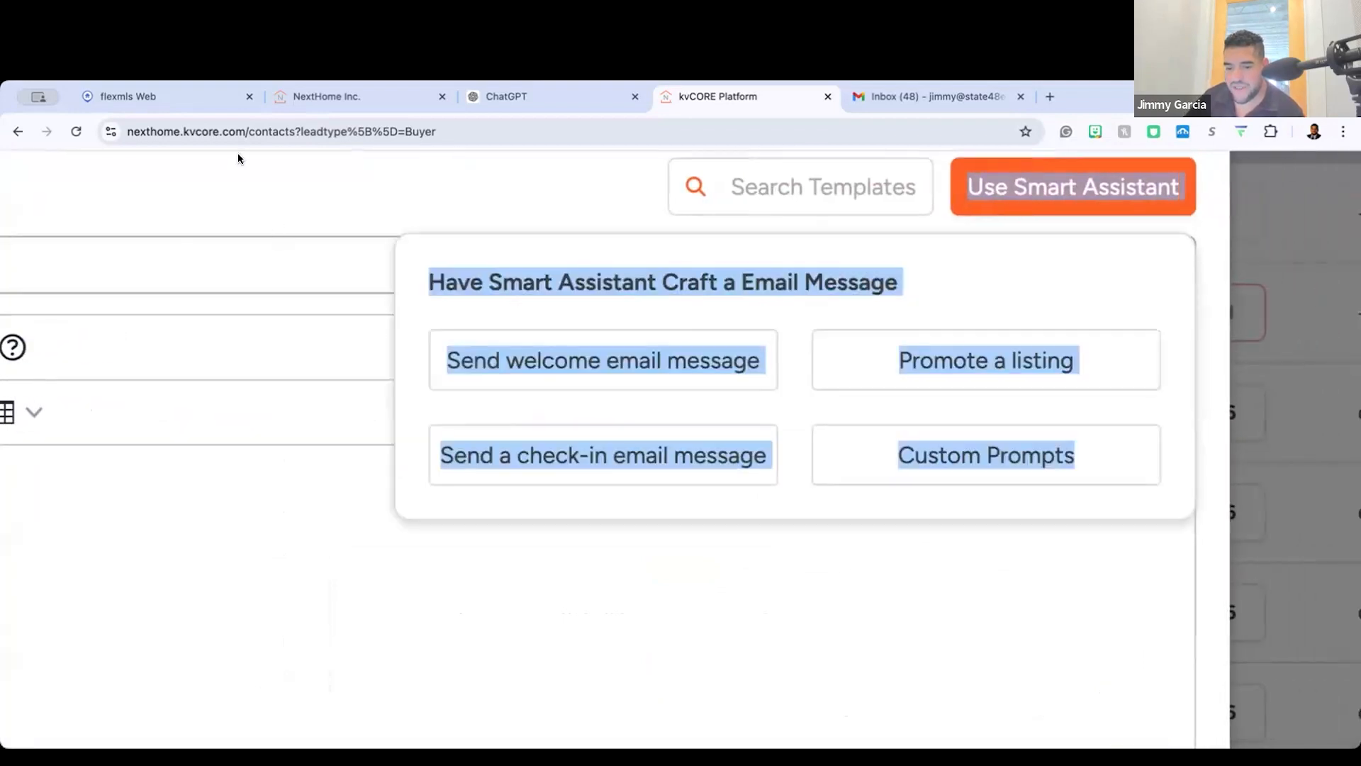
left_click(716, 565)
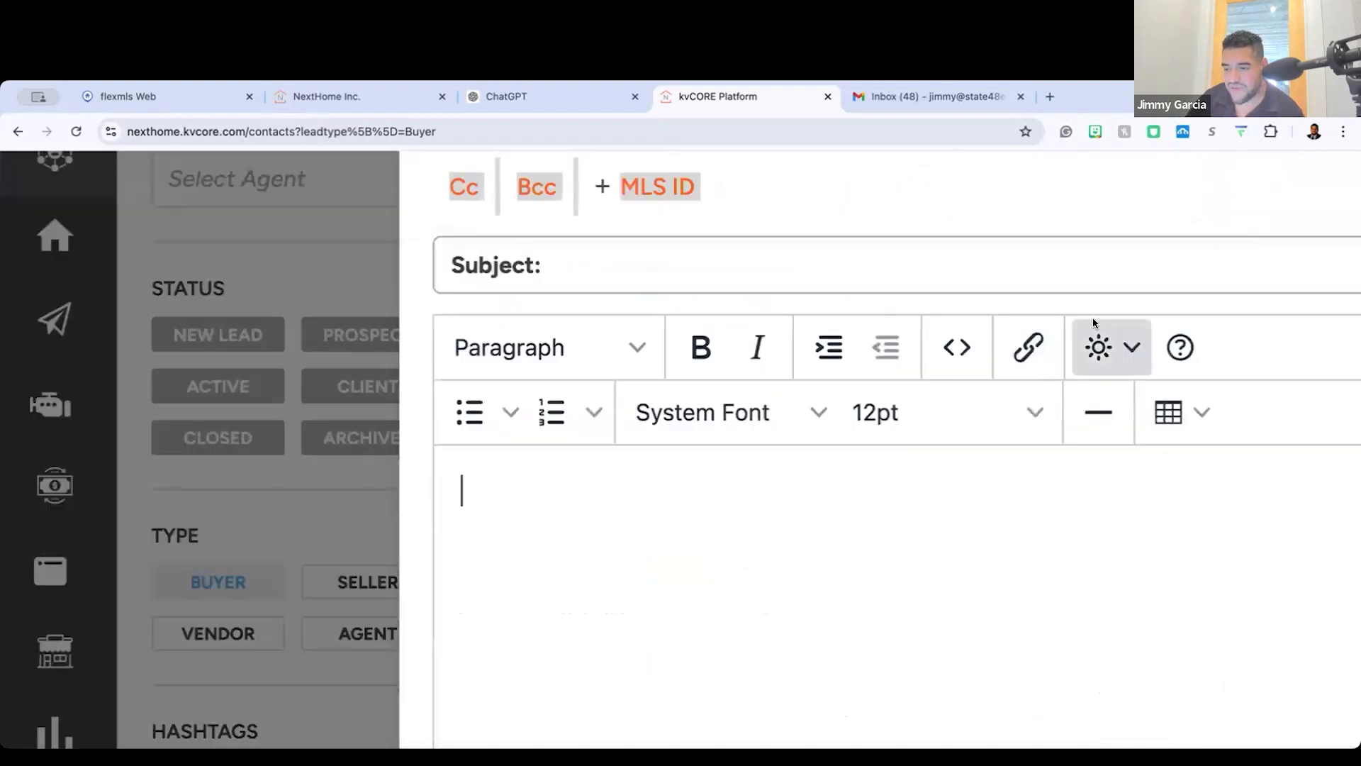
scroll(1175, 287, "right", 10)
scroll(1175, 287, "right", 4)
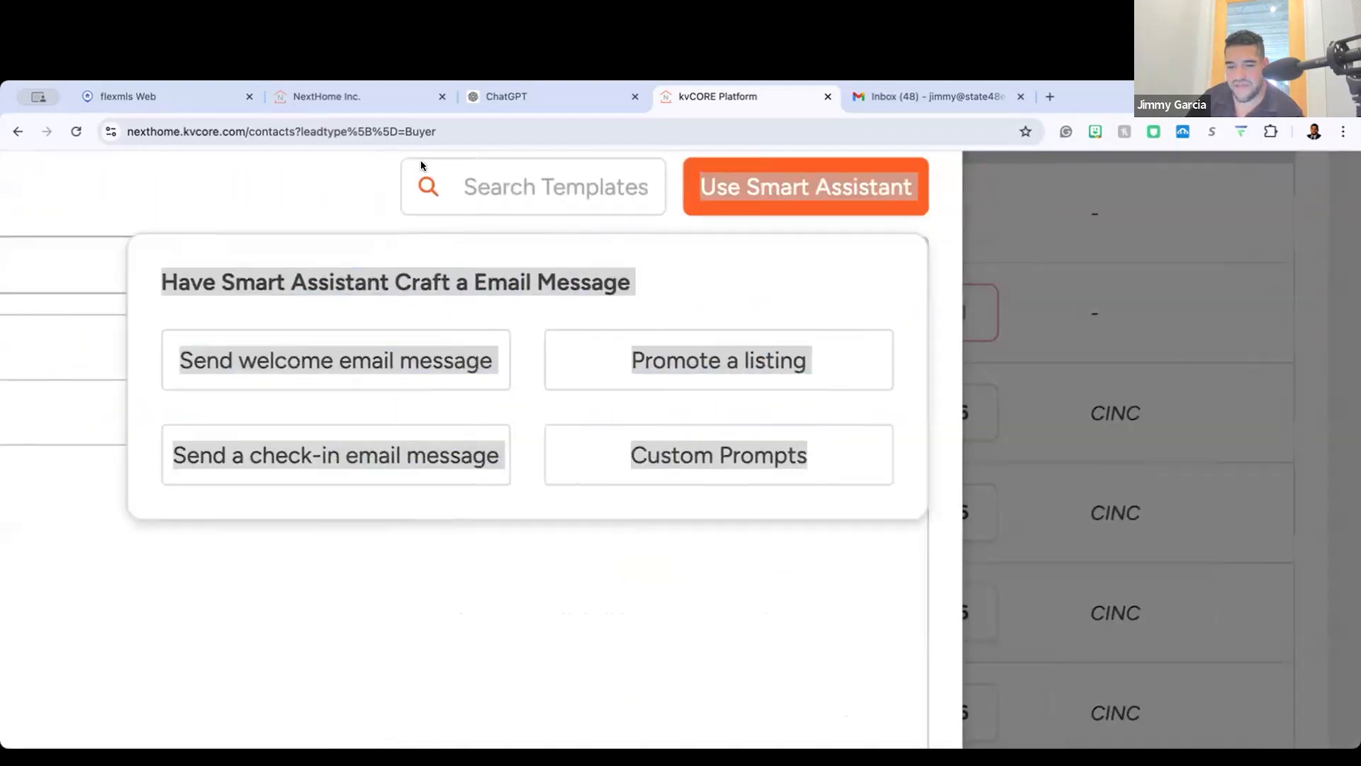
scroll(1081, 305, "down", 10)
left_click(1082, 312)
left_click(1077, 313)
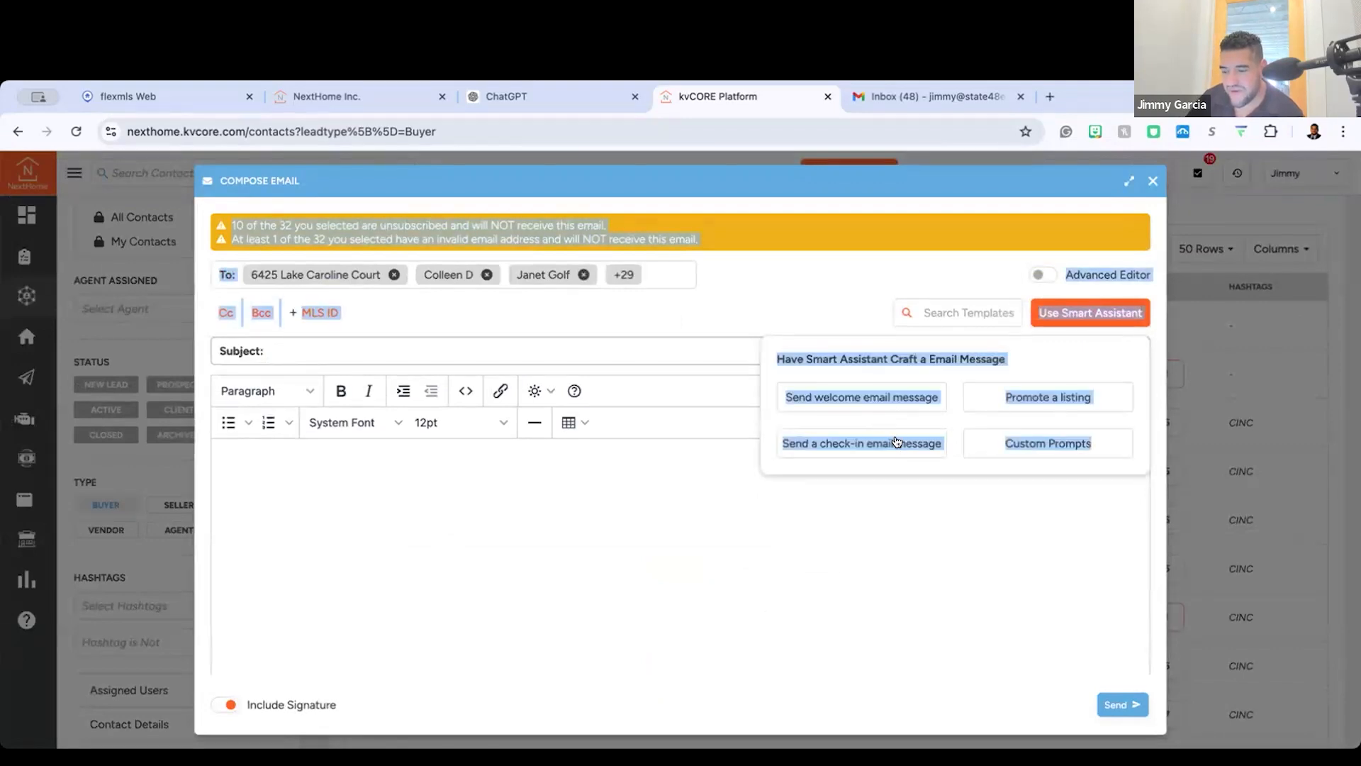
left_click(165, 159)
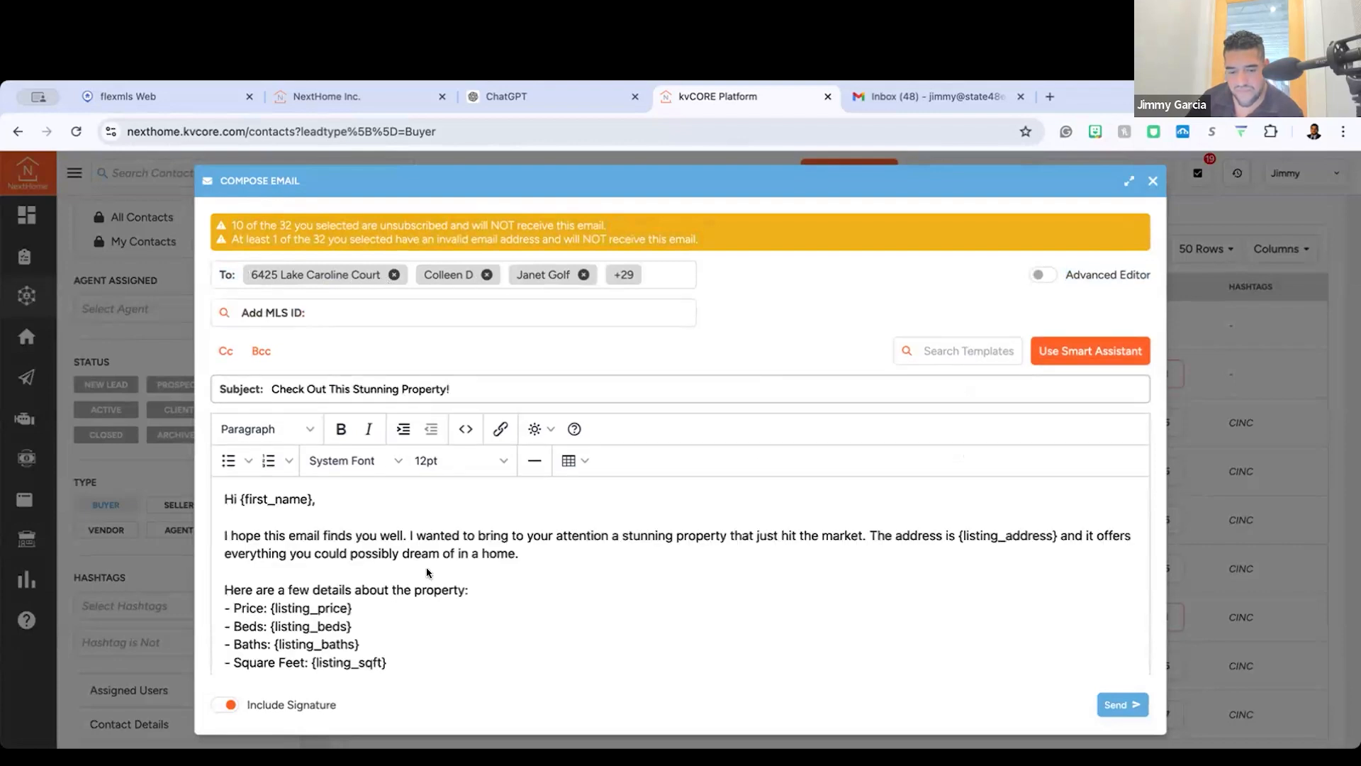
Step: Read through the generated listing email from its greeting and property placeholders to the agent signature
scroll(427, 571, "down", 5)
scroll(427, 571, "up", 5)
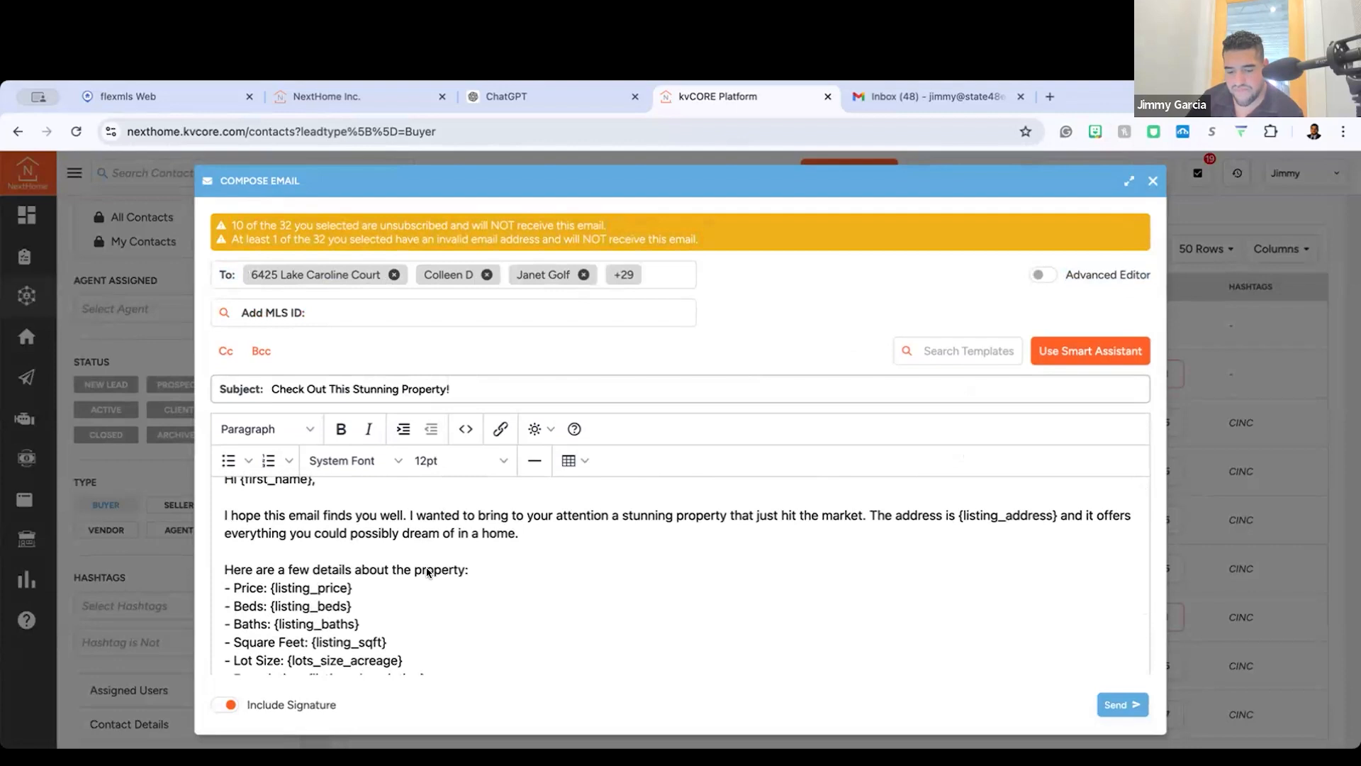
scroll(427, 572, "down", 3)
scroll(442, 557, "up", 2)
scroll(523, 545, "down", 2)
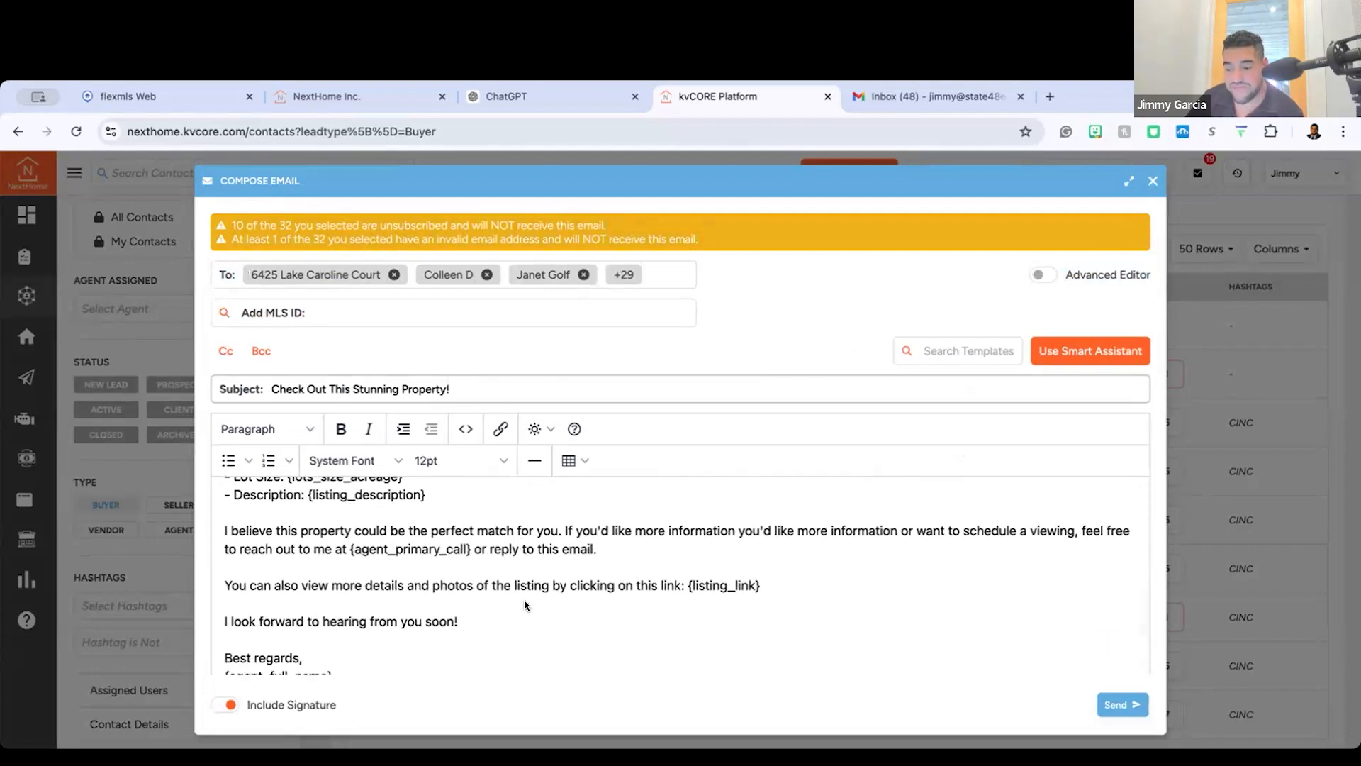
scroll(513, 598, "down", 2)
scroll(376, 316, "down", 1)
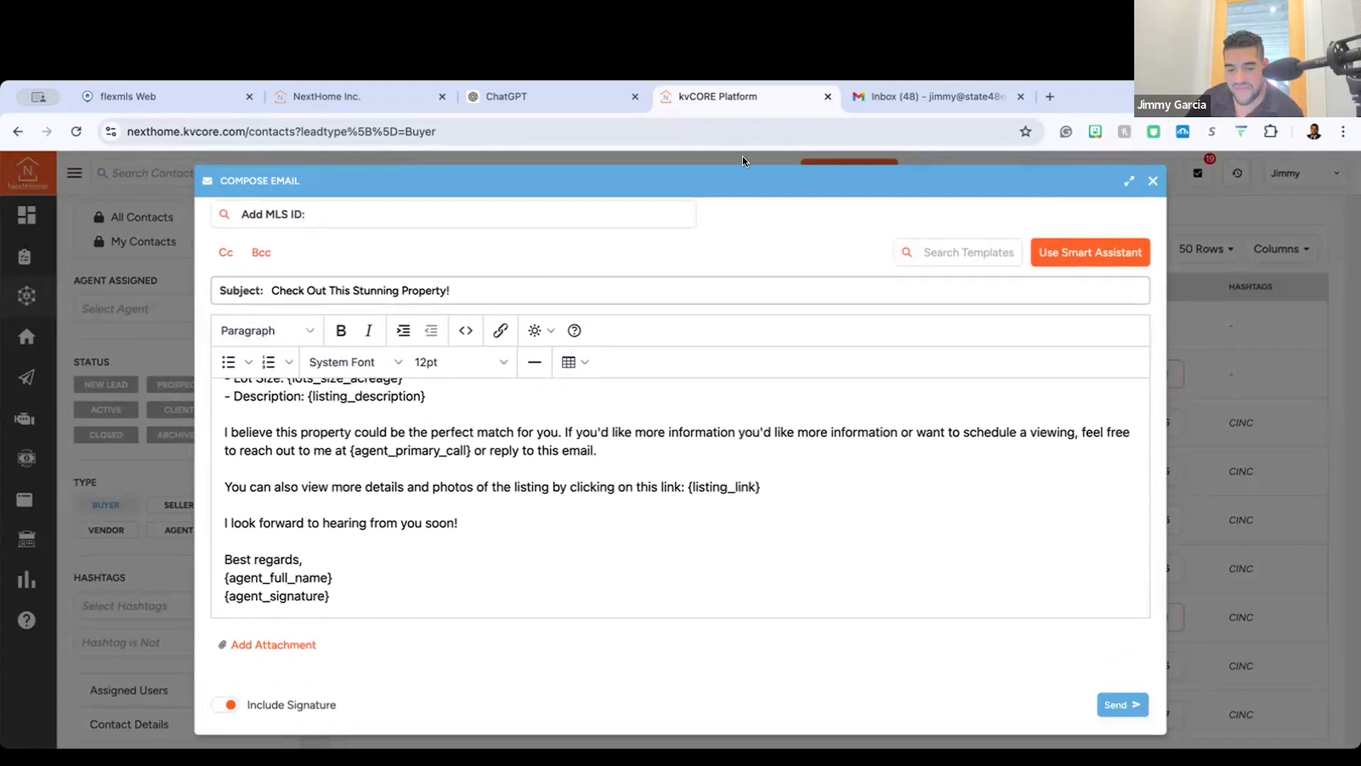
scroll(373, 543, "up", 3)
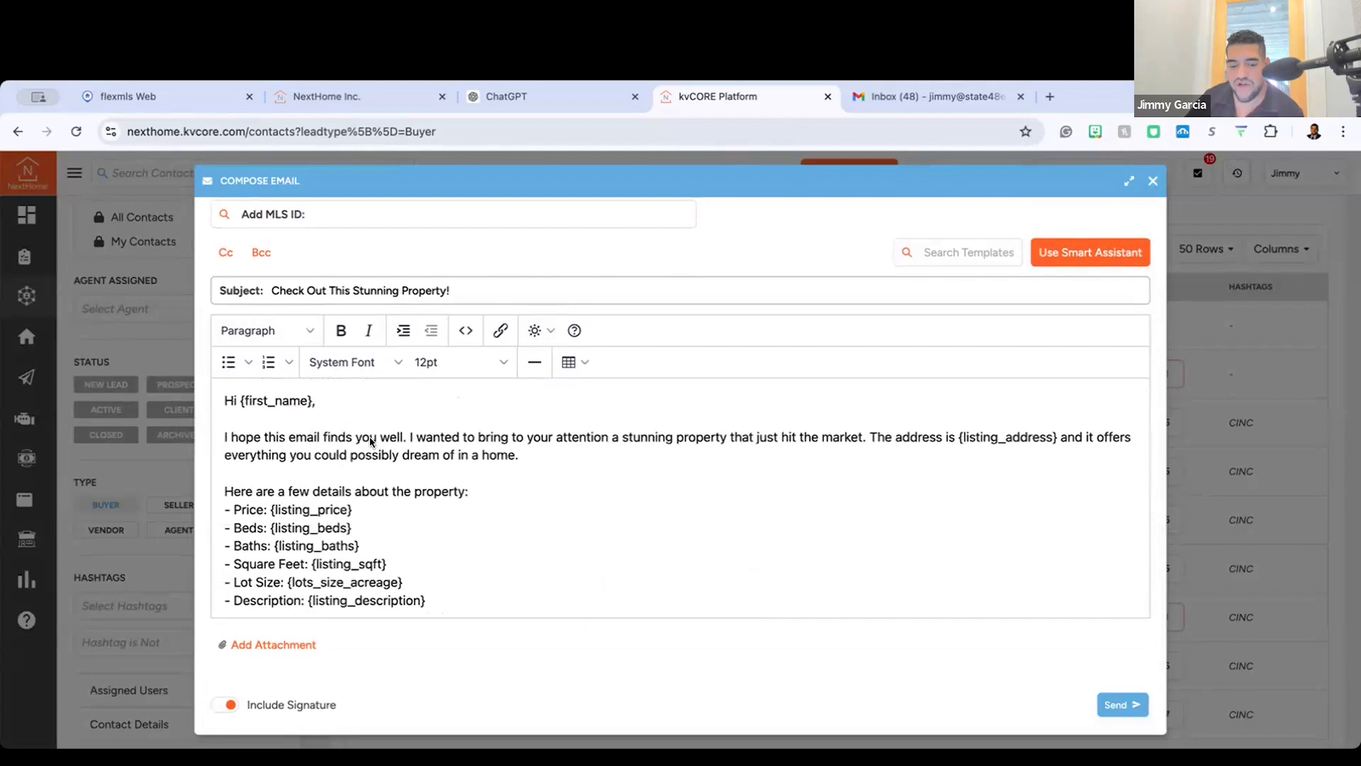
scroll(674, 496, "down", 2)
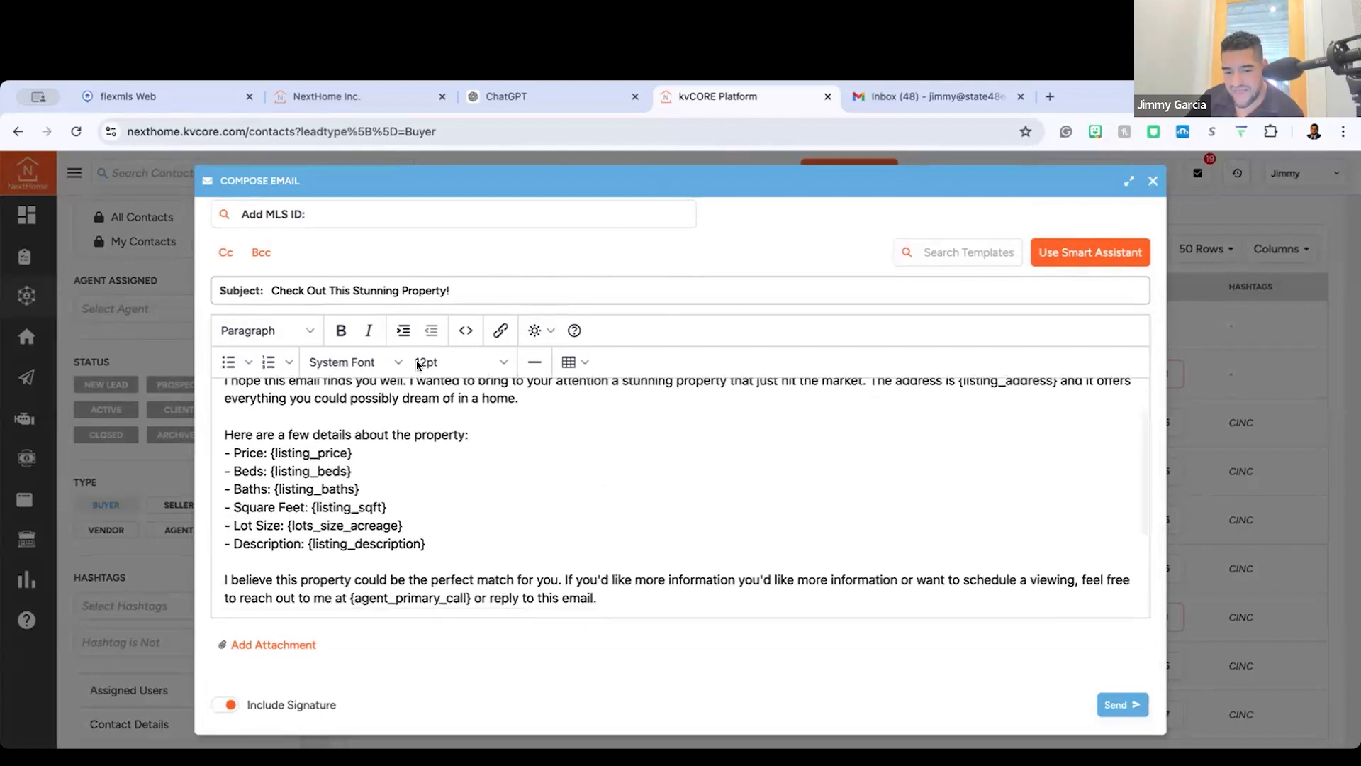
scroll(329, 573, "up", 5)
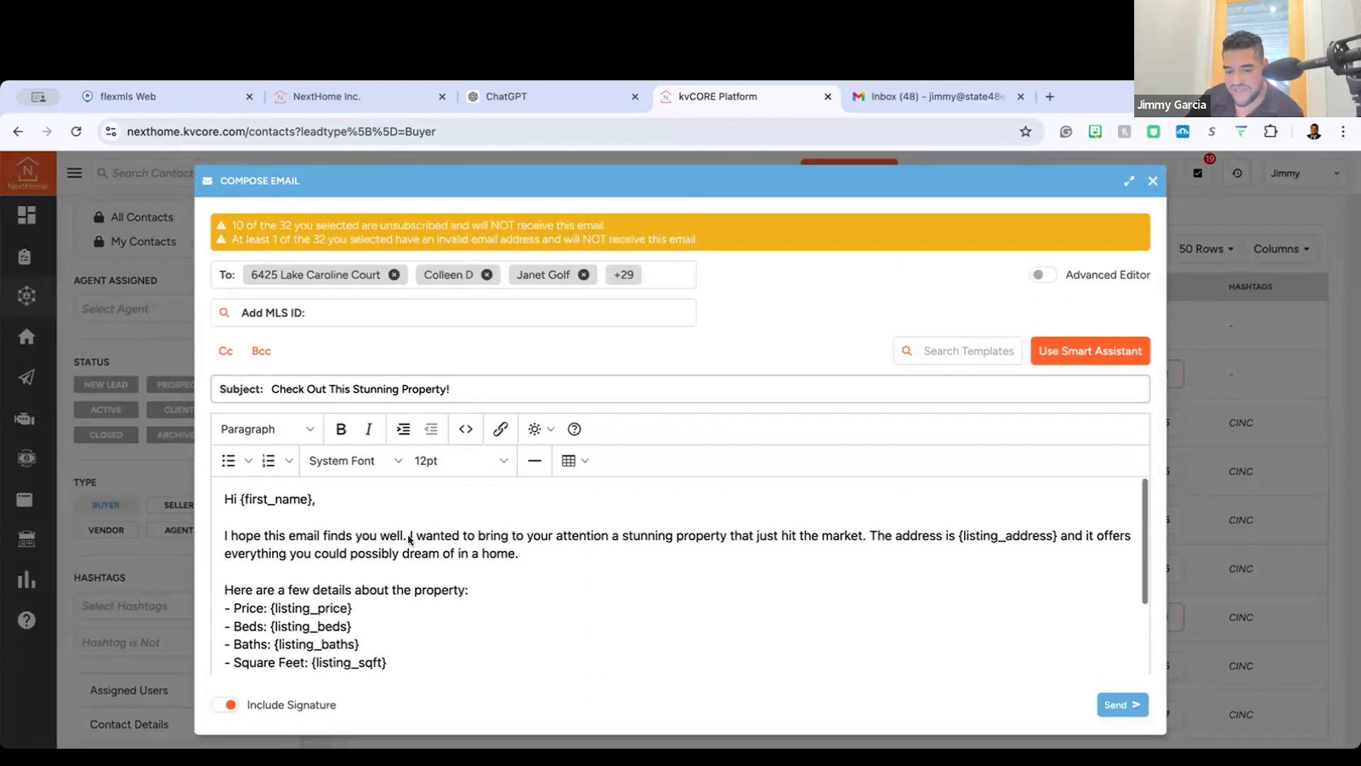
Step: Highlight the opening sentence "I hope this email finds you well." and reread the email's property details and closing
left_click_drag(406, 536, 229, 536)
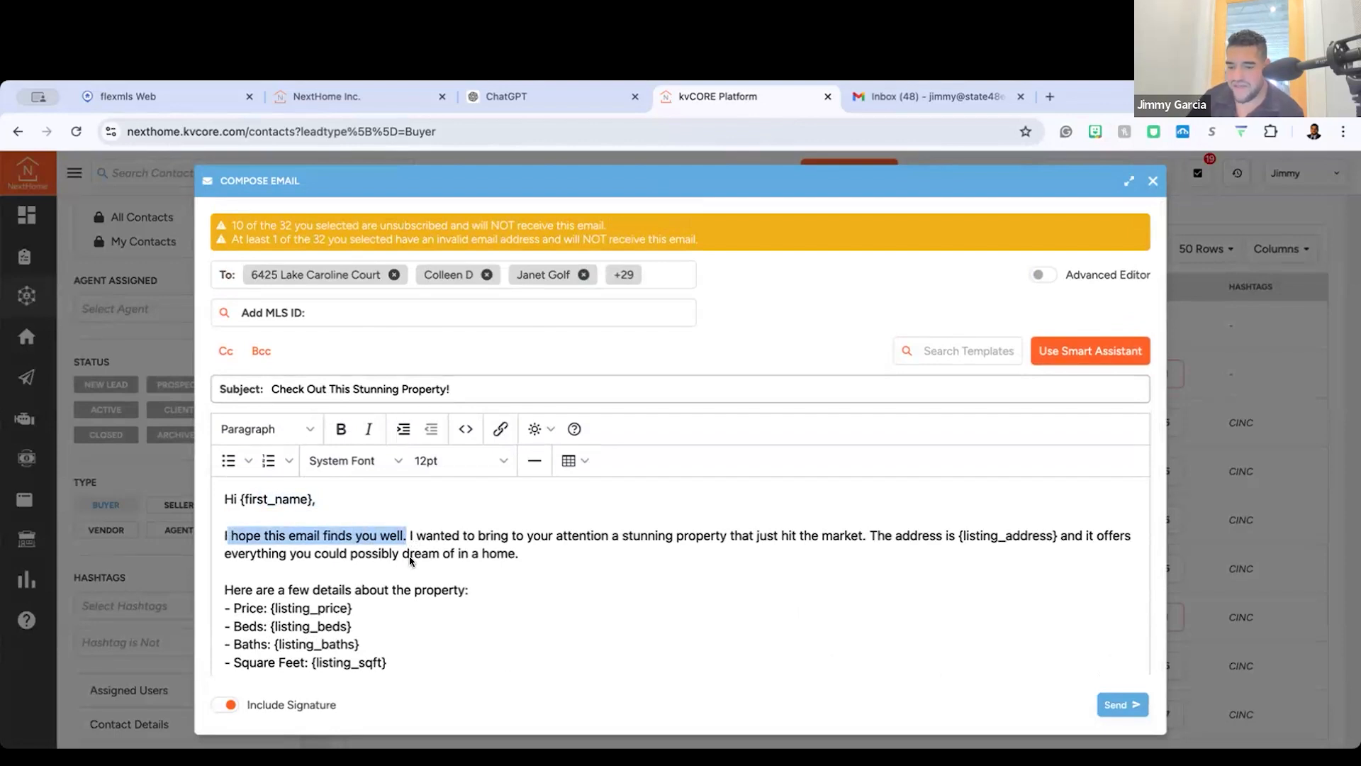
left_click(472, 539)
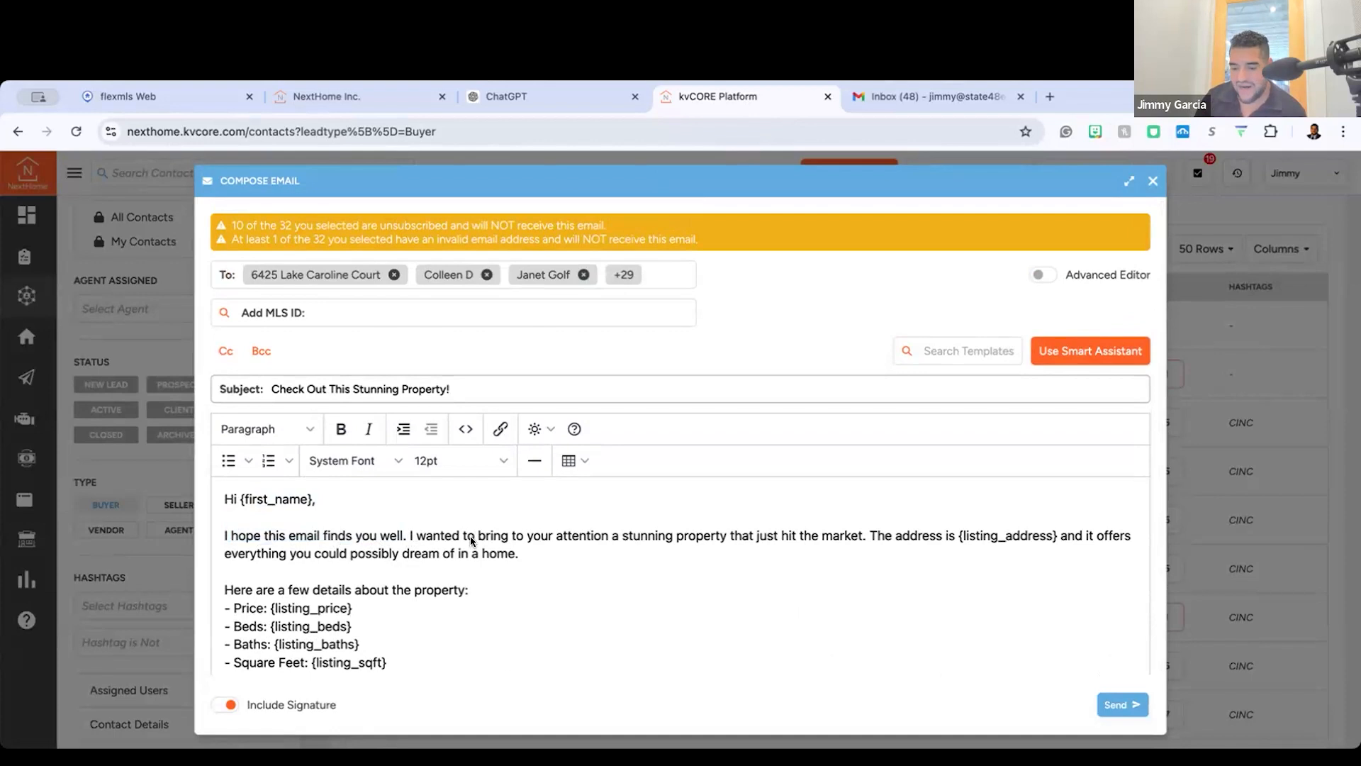
scroll(496, 496, "down", 3)
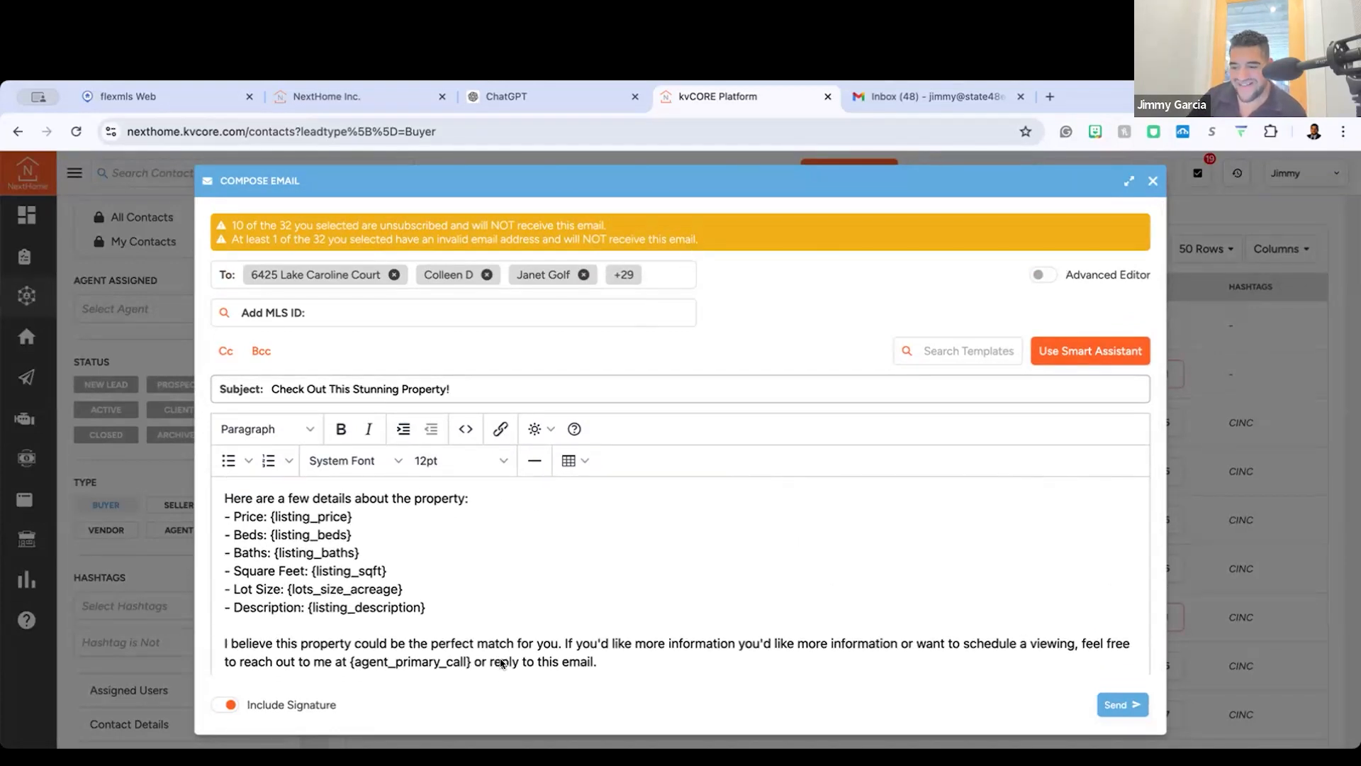
scroll(580, 558, "down", 3)
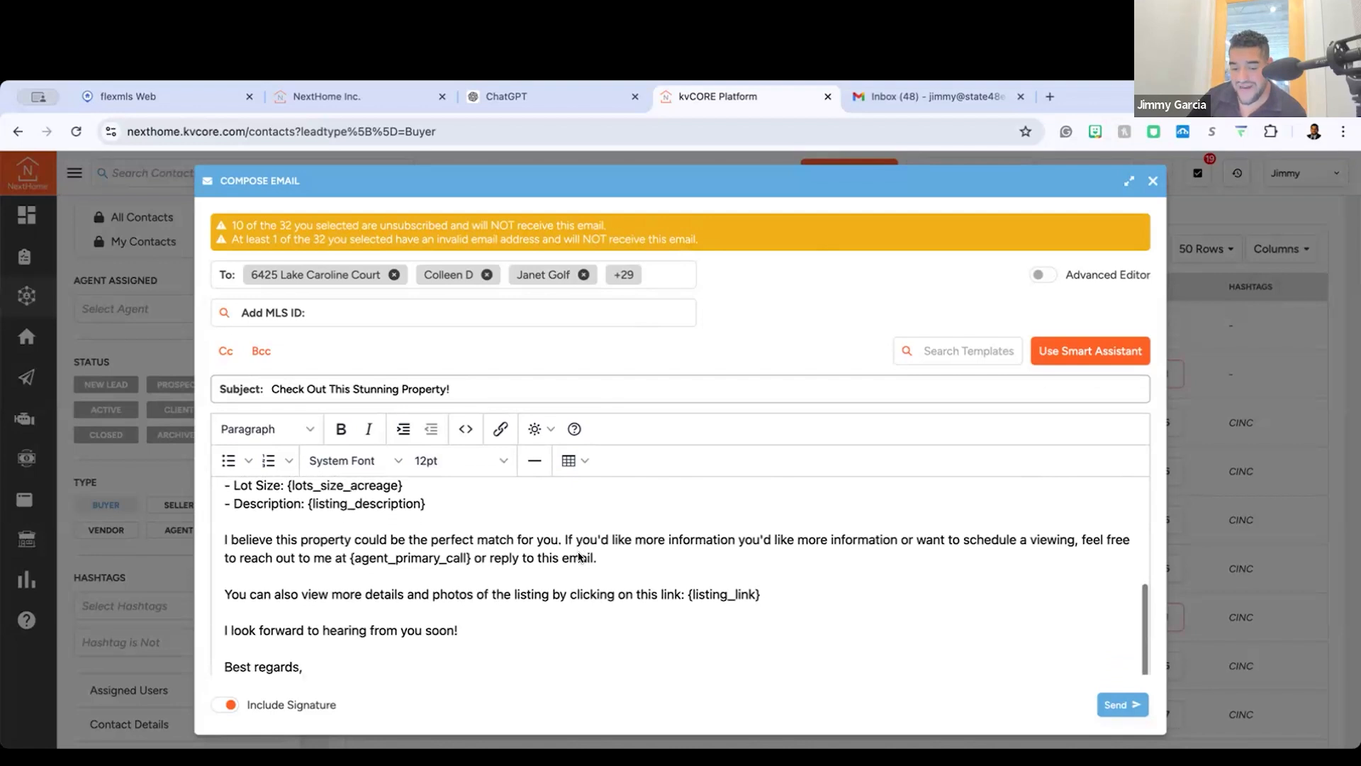
scroll(579, 557, "up", 3)
scroll(579, 557, "down", 1)
scroll(579, 557, "down", 1)
scroll(579, 557, "up", 4)
Step: Discard the bulk email without sending it and deselect all the buyers in the contact list
left_click(1153, 181)
left_click(933, 247)
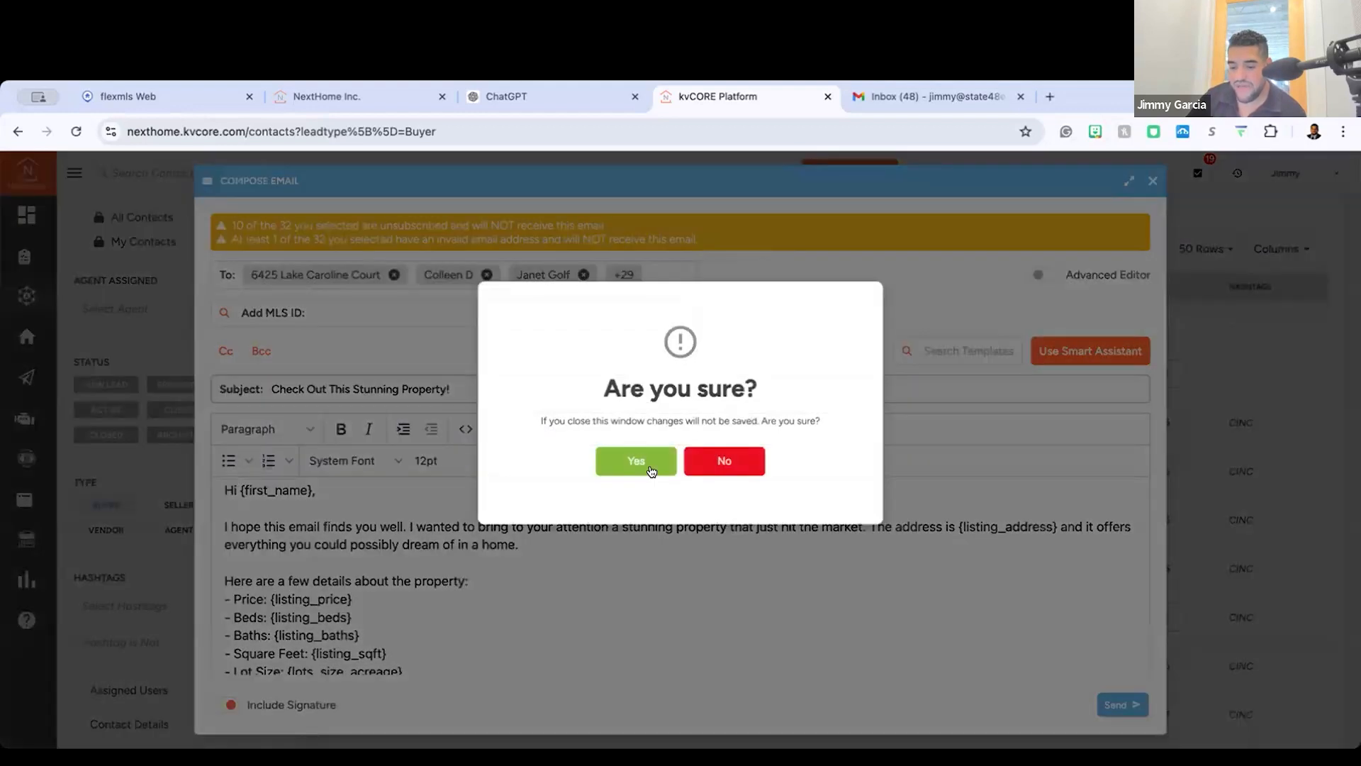
left_click(649, 467)
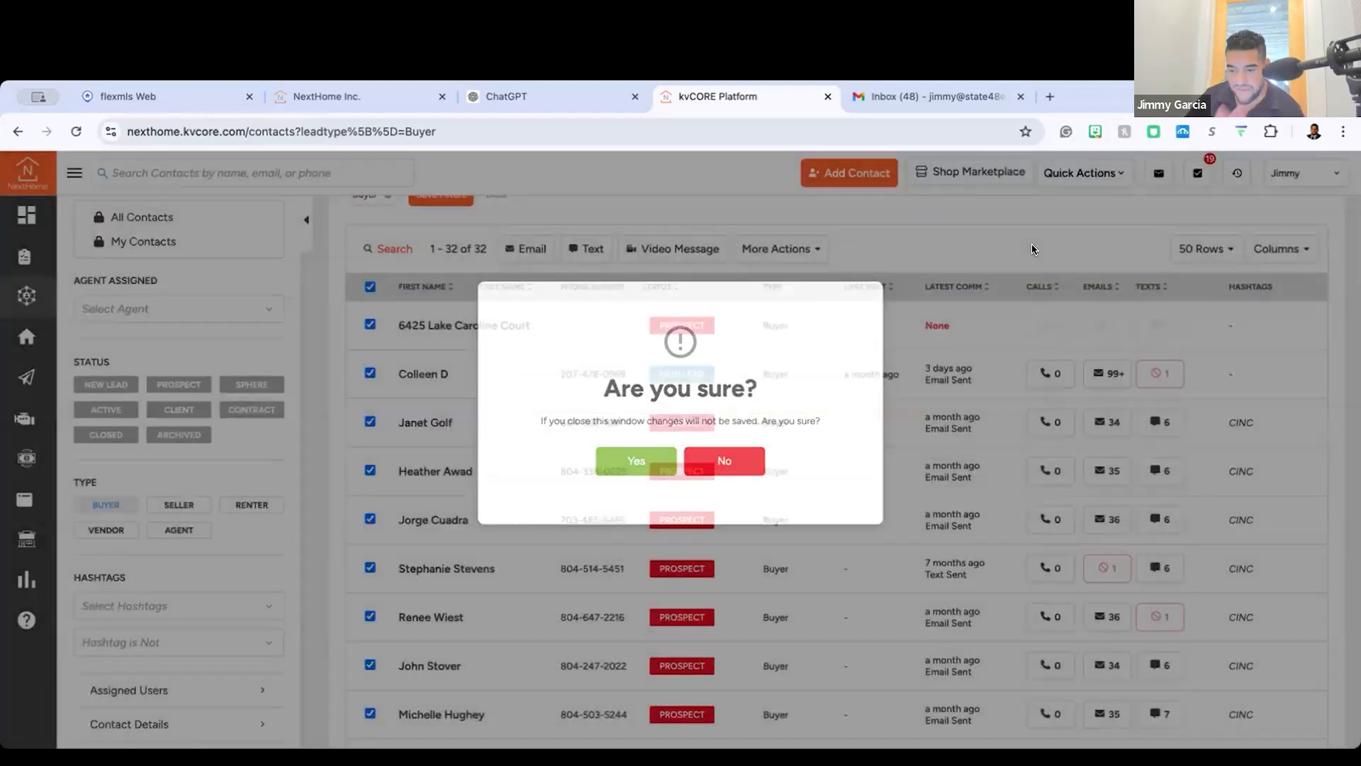
scroll(398, 374, "up", 2)
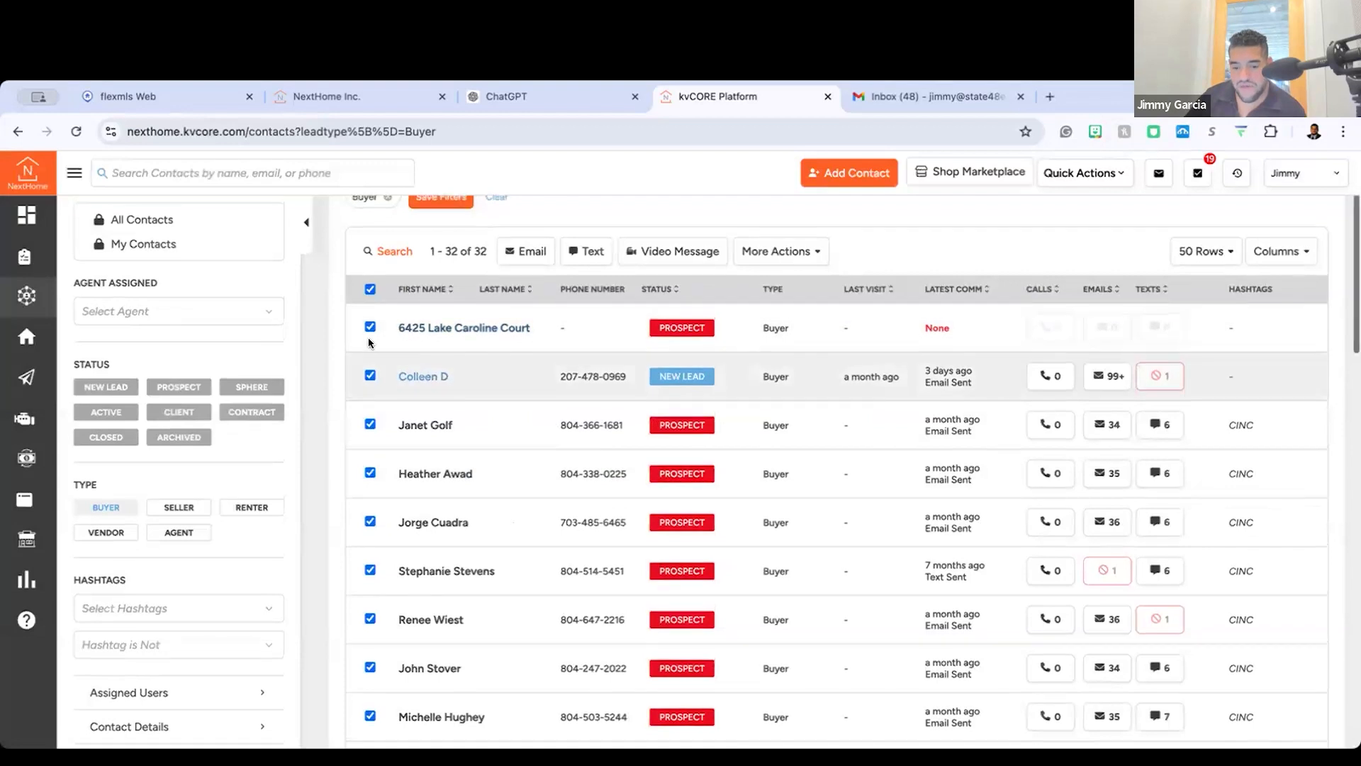
left_click(368, 335)
Step: Open the hashtag filter and clear the Buyer filter so the list covers all contacts
scroll(241, 560, "down", 2)
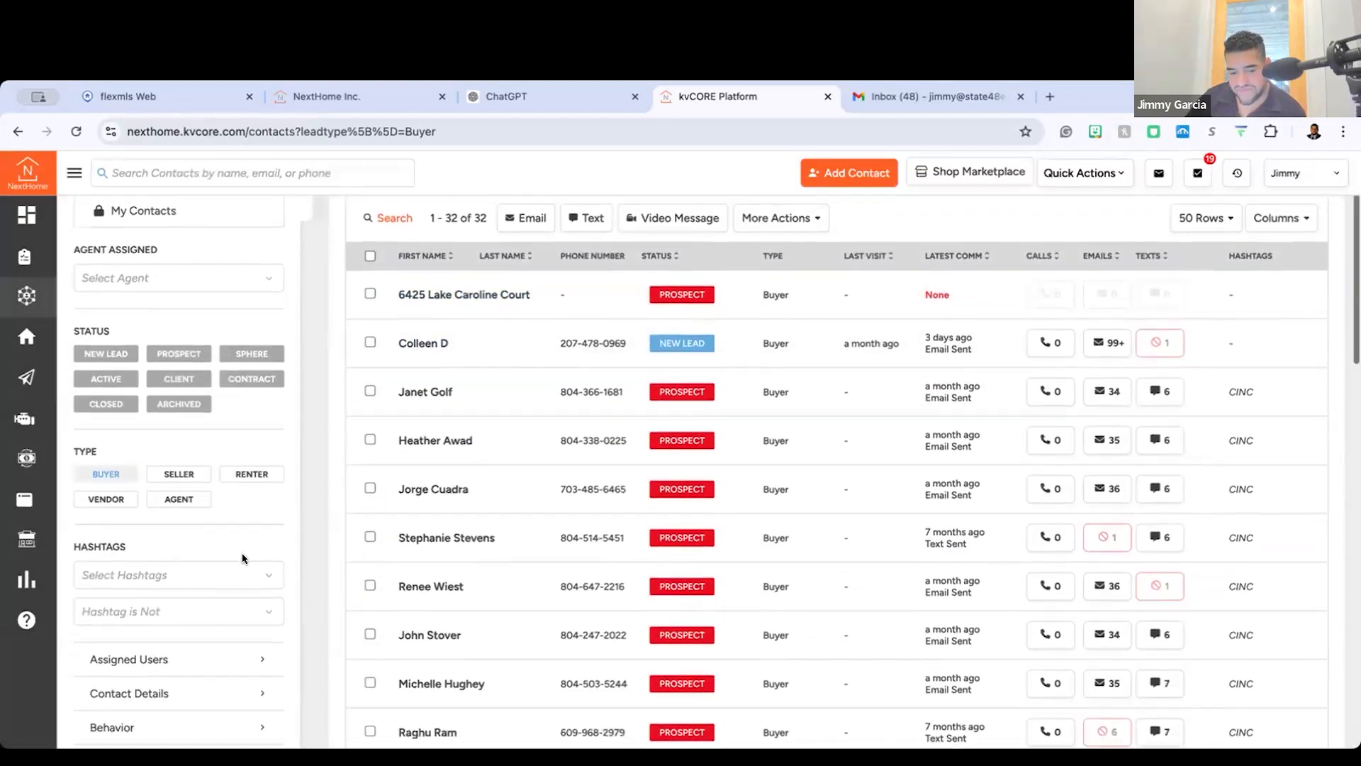
left_click(227, 572)
scroll(227, 572, "up", 2)
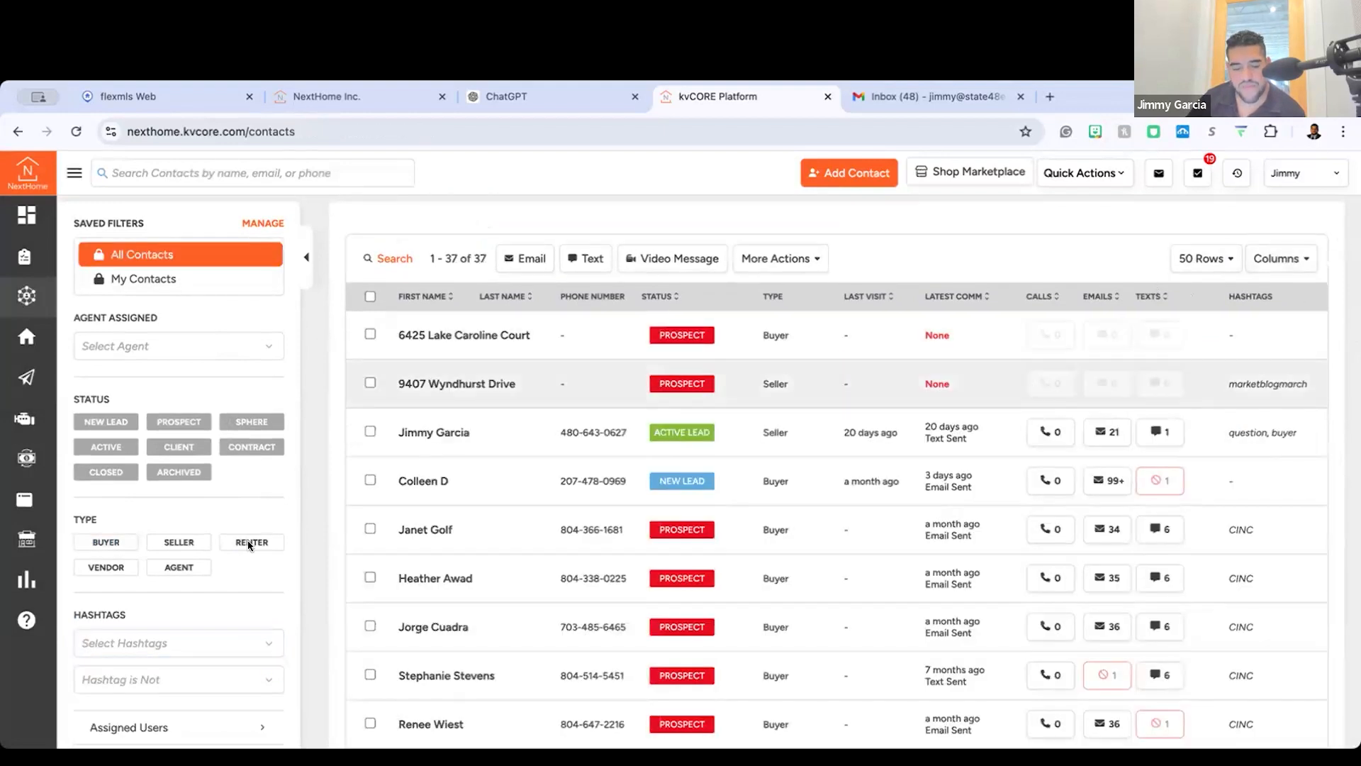
scroll(122, 493, "down", 3)
scroll(138, 566, "down", 1)
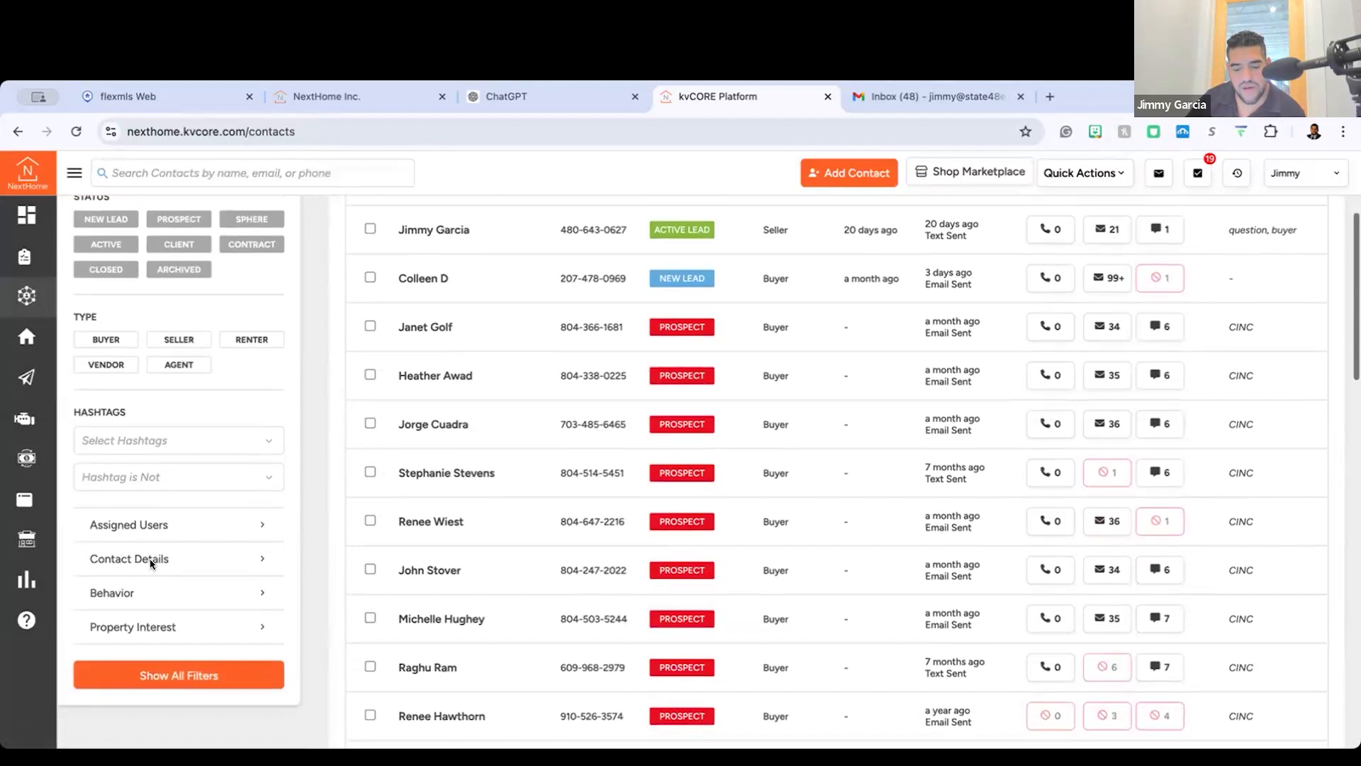
Step: Open the full filter options, view the contact types, and list the hashtag choices under Contact Details
left_click(153, 560)
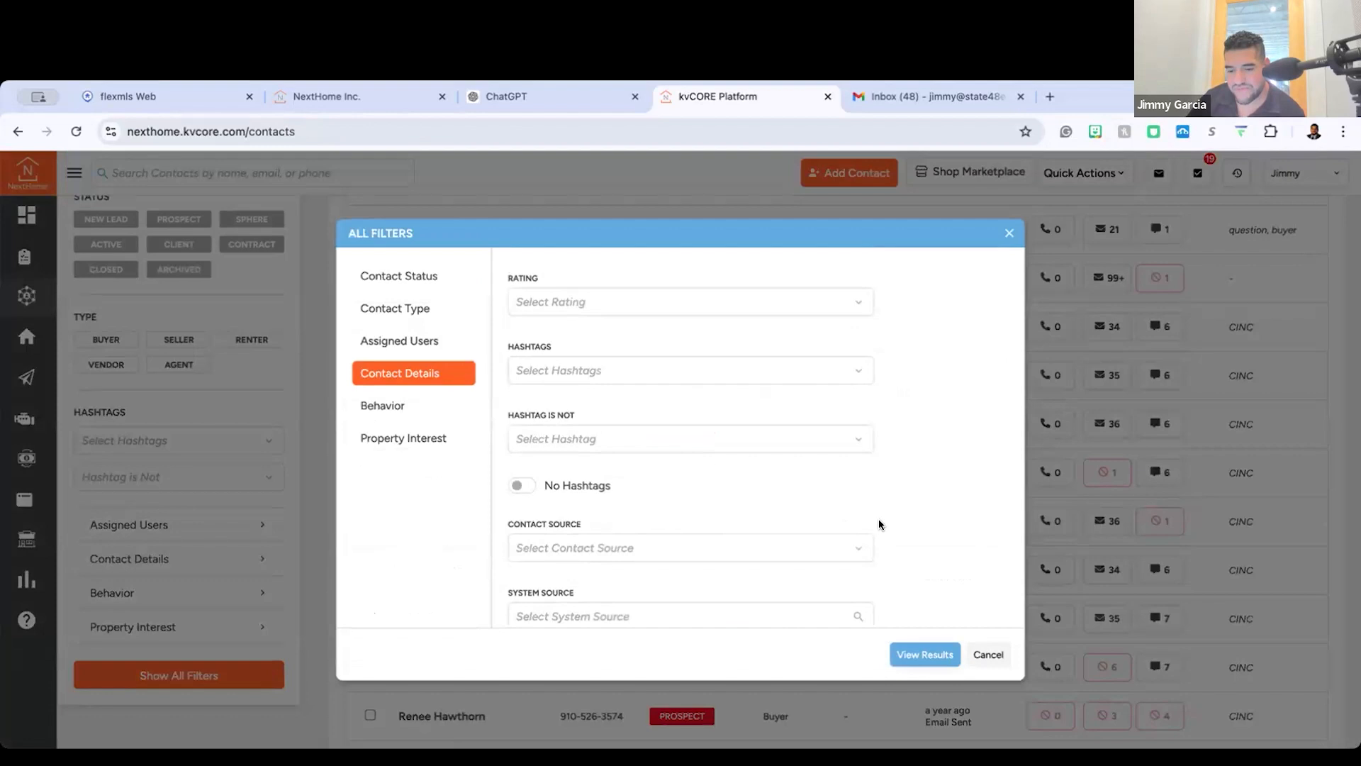
scroll(851, 521, "up", 5)
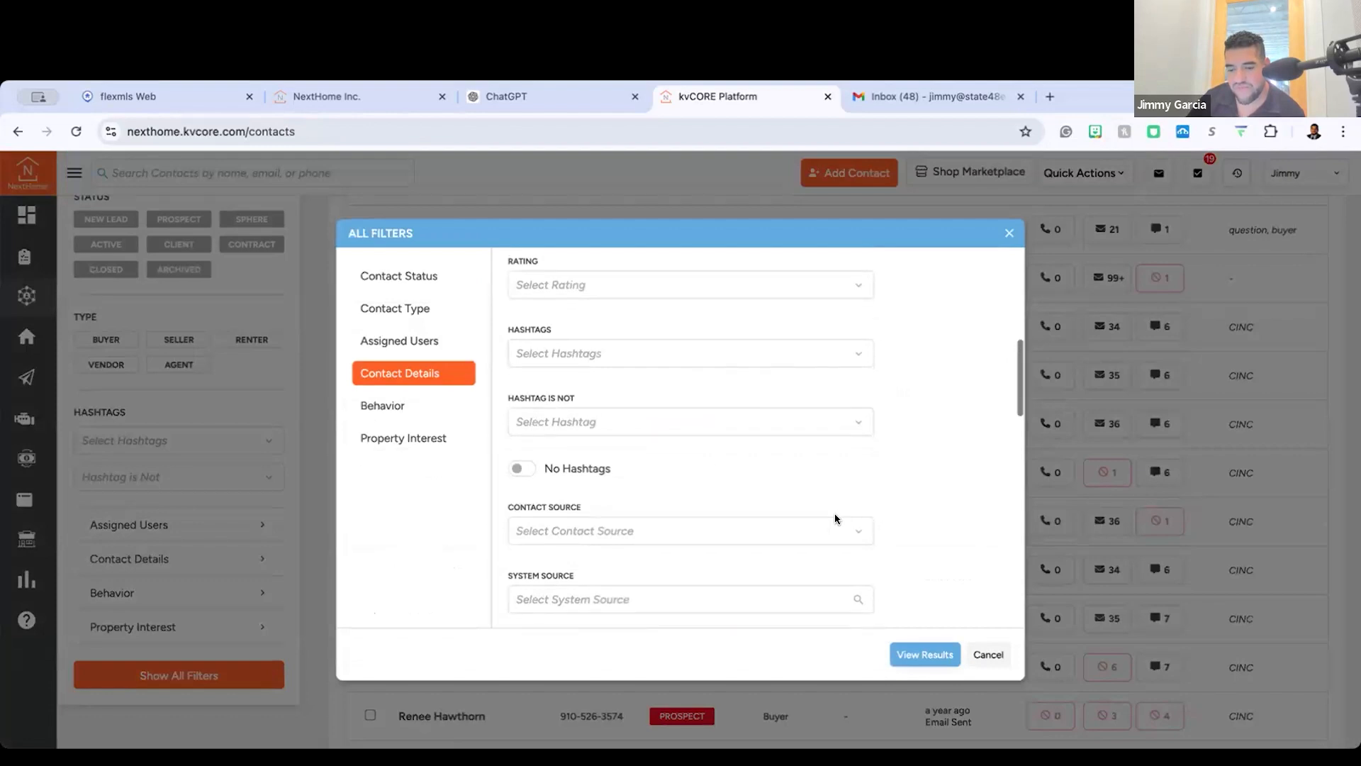
left_click(443, 316)
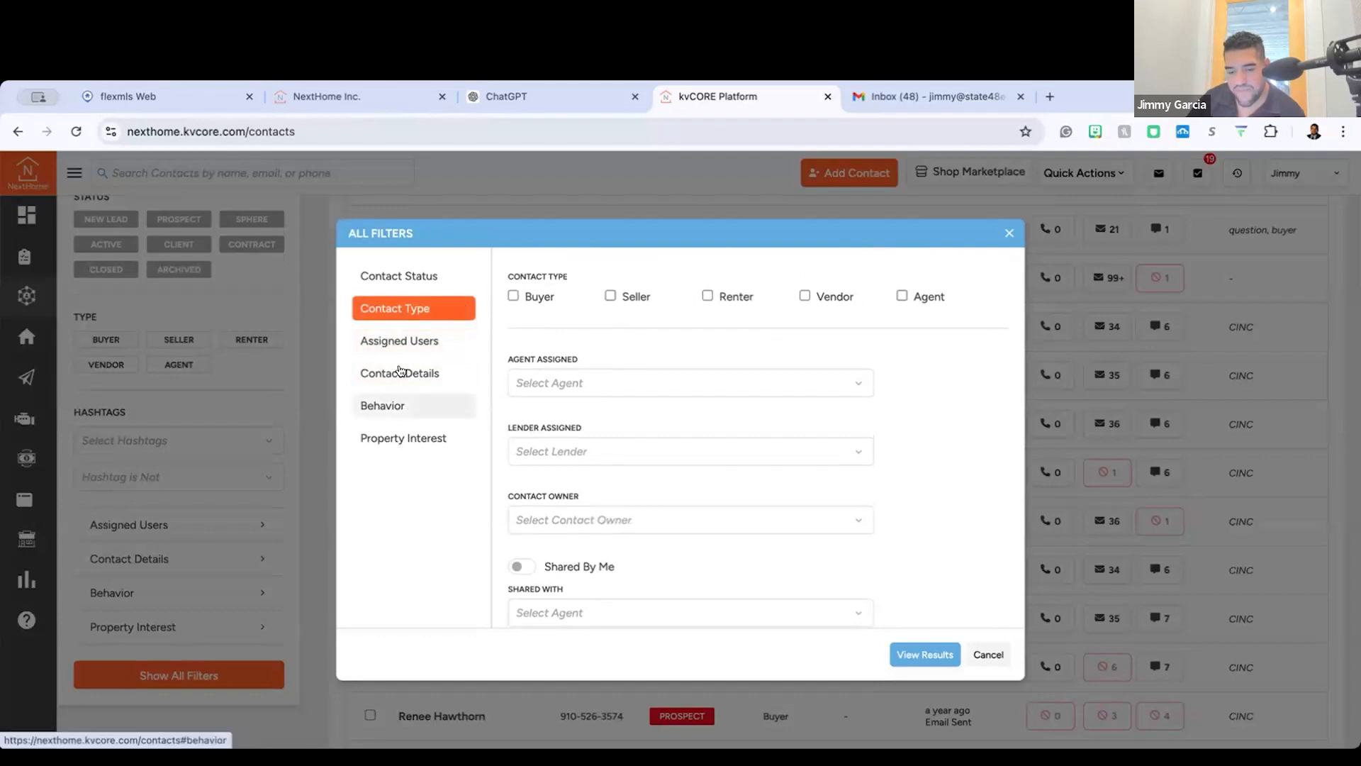
left_click(399, 373)
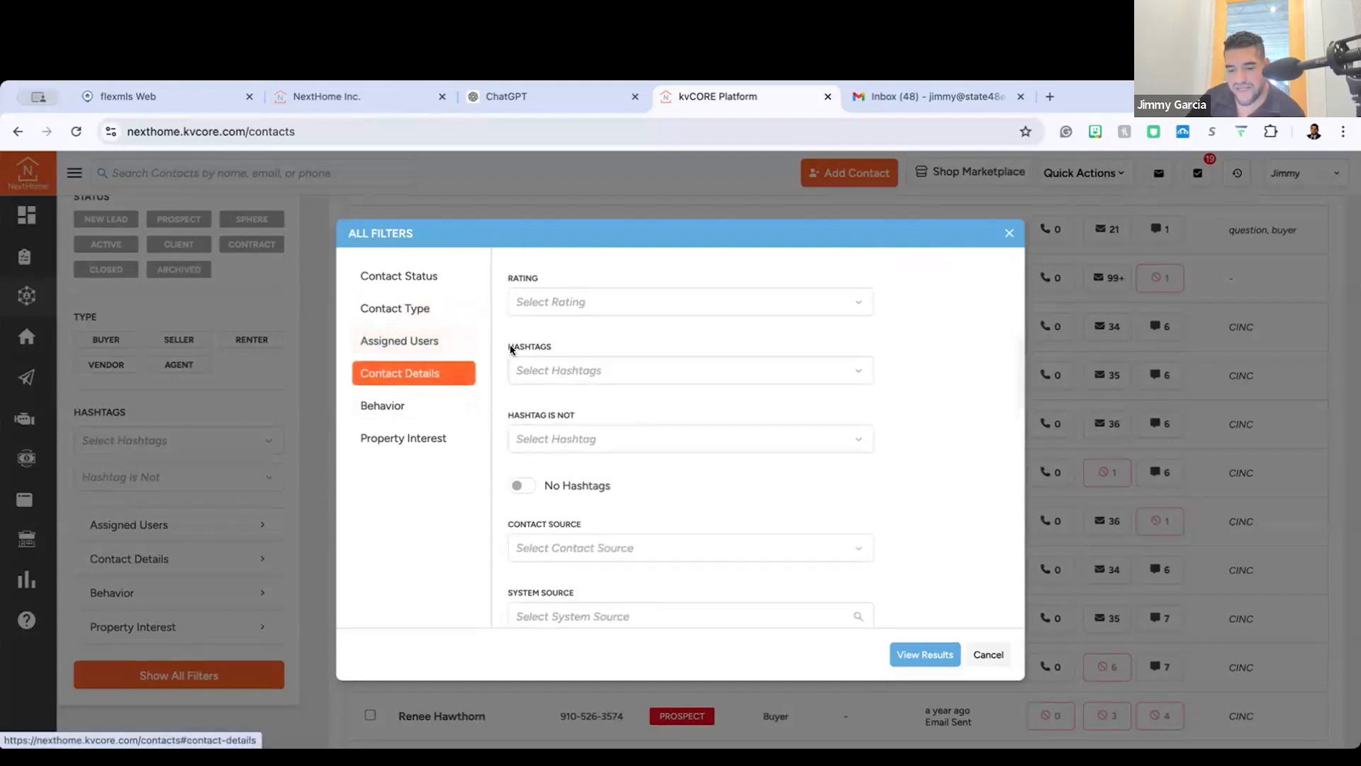
left_click(597, 370)
scroll(624, 439, "down", 1)
scroll(624, 441, "up", 1)
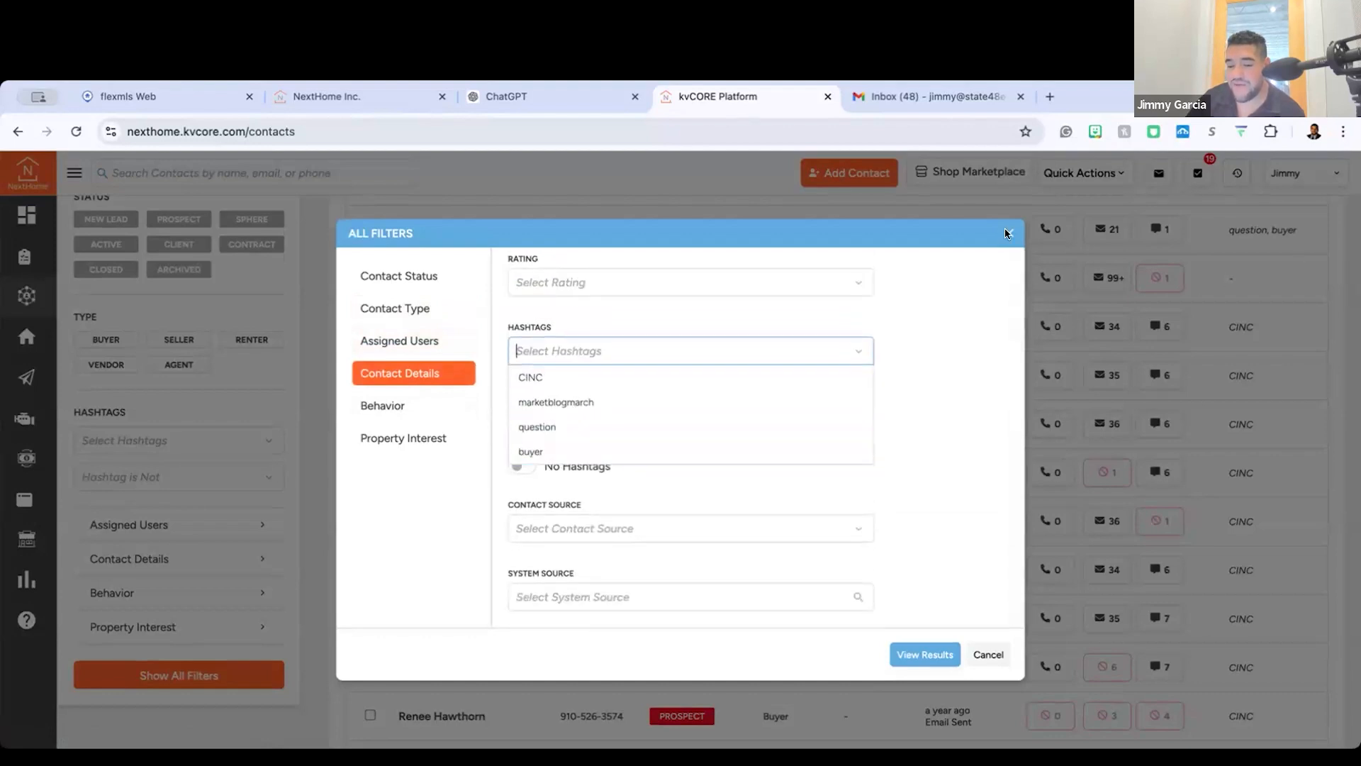
Step: View the rating choices in the full filter options and cancel without applying any filter
left_click(687, 282)
scroll(650, 347, "down", 1)
scroll(650, 347, "up", 3)
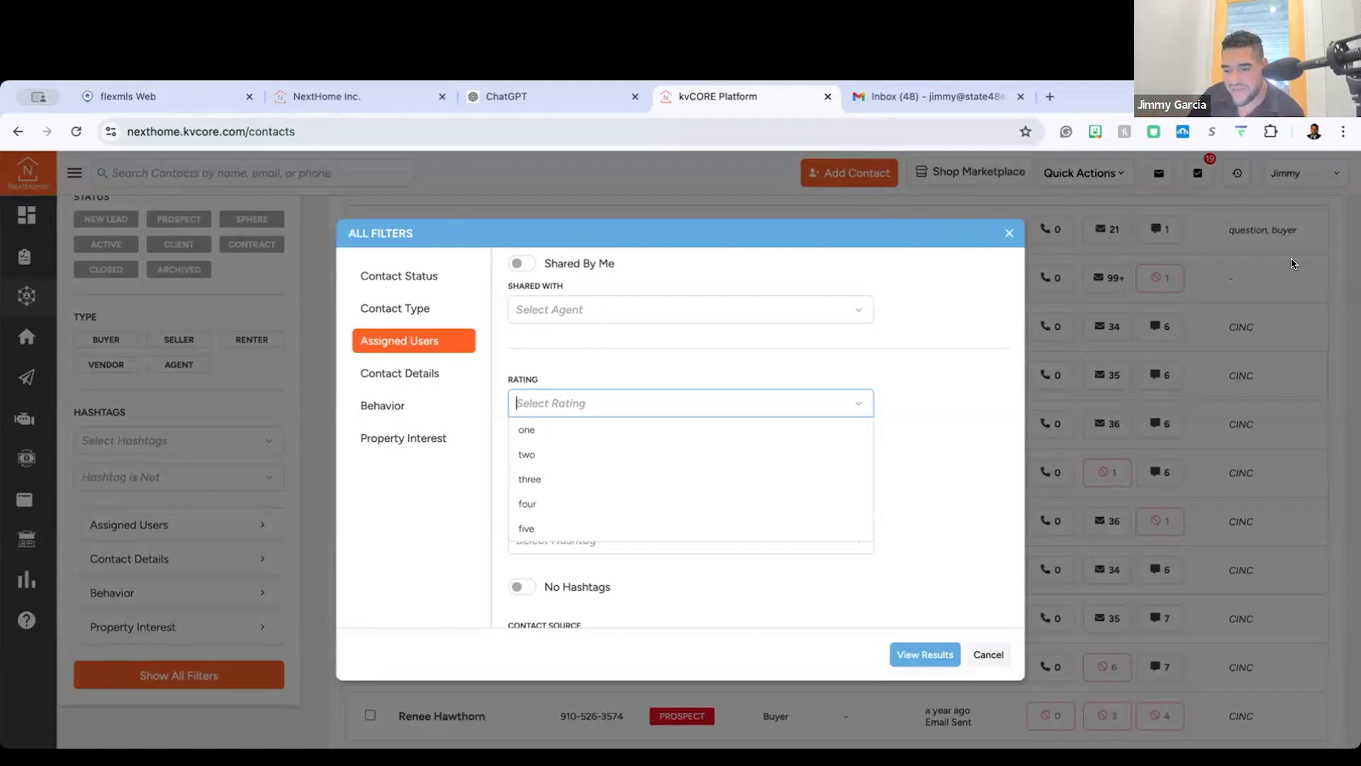
left_click(990, 654)
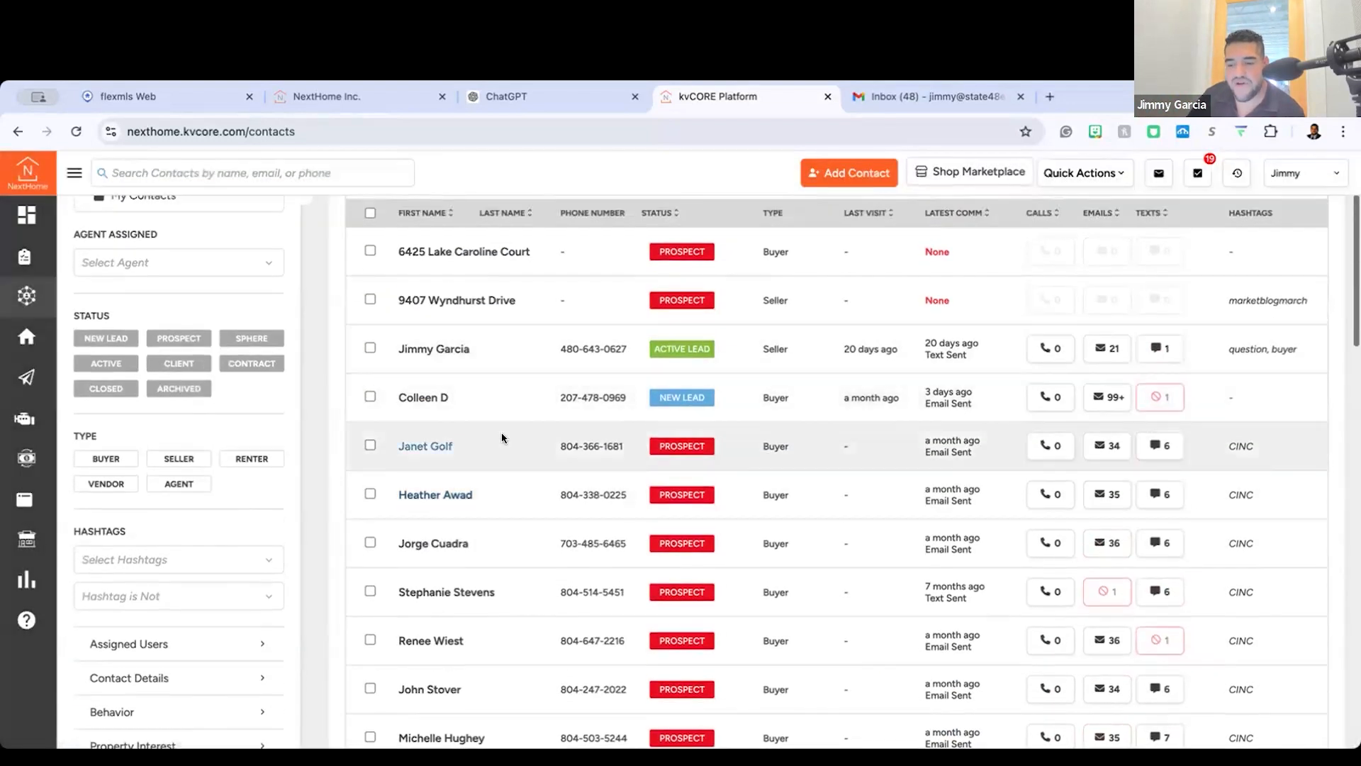
Step: Select every contact in the full contact list and start a bulk email to them
left_click(526, 273)
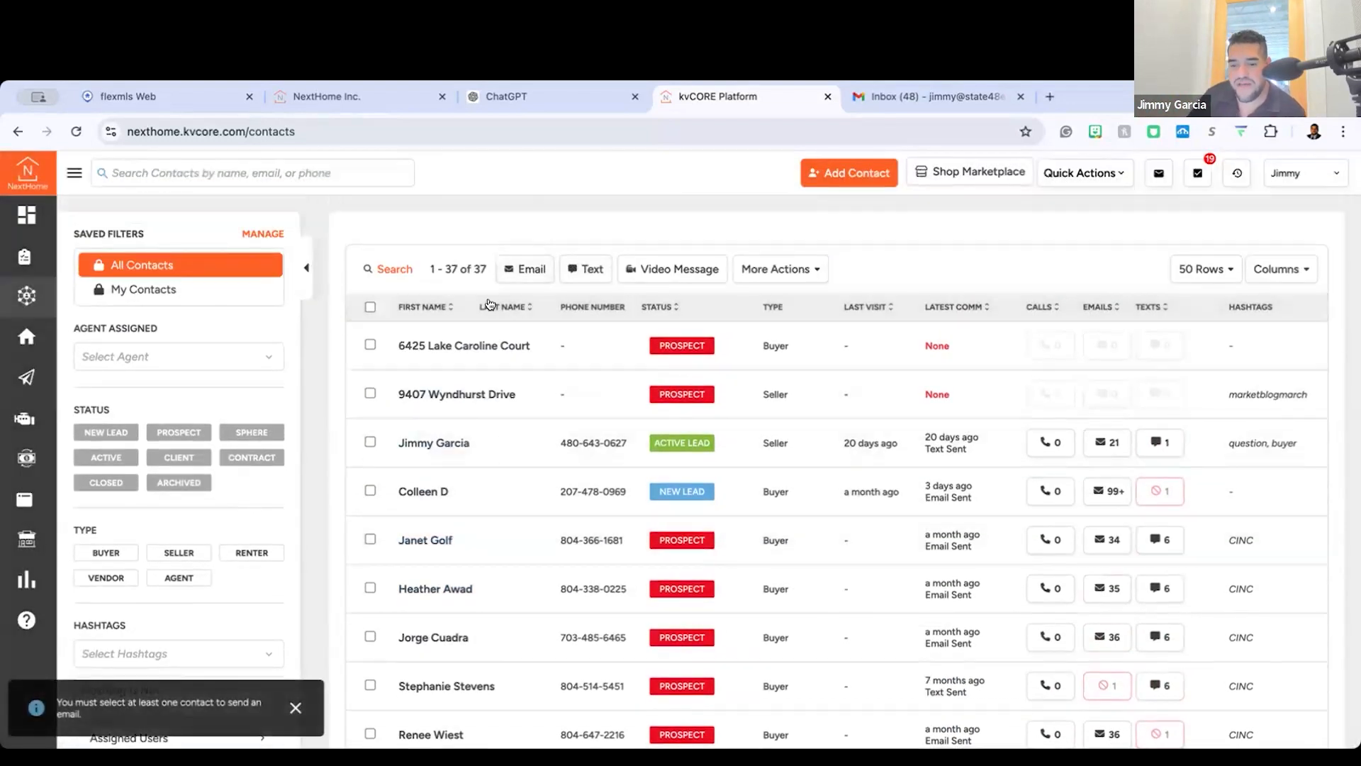
left_click(370, 306)
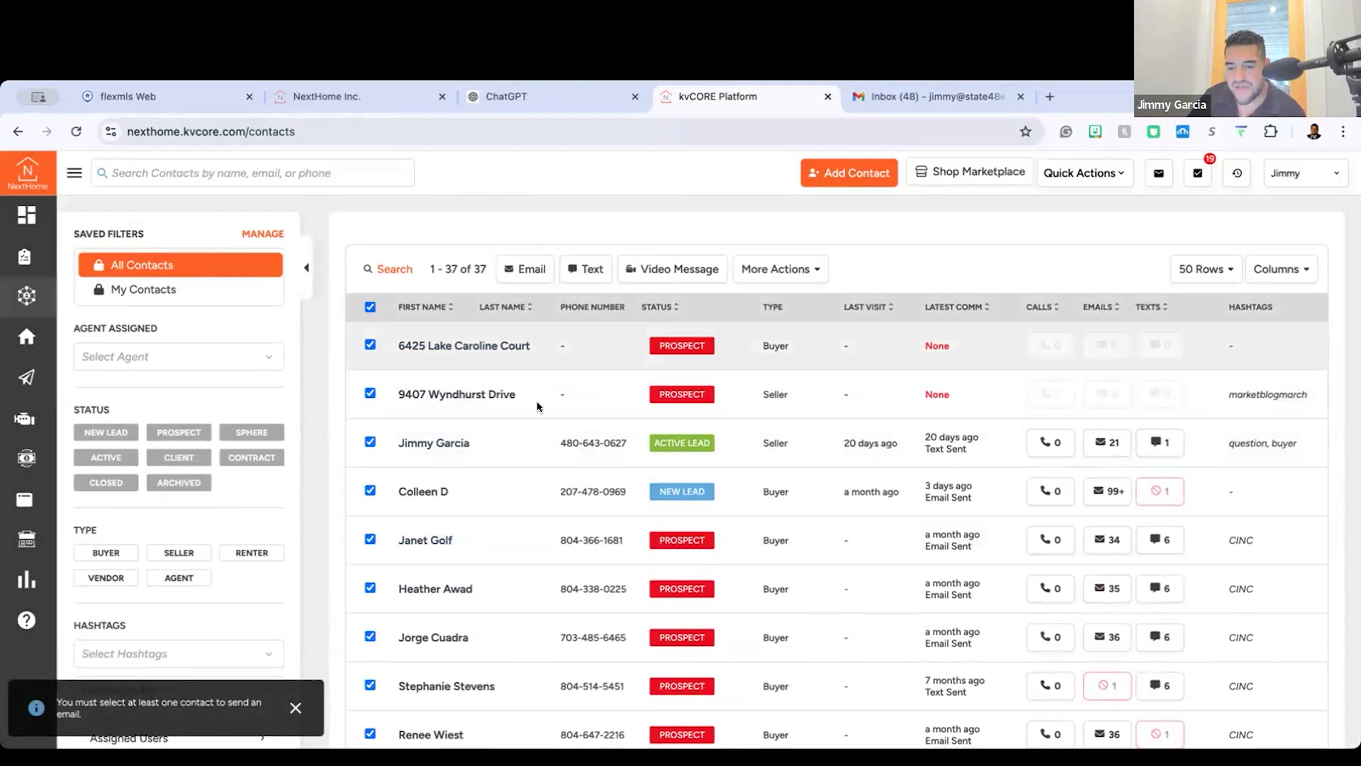
scroll(538, 406, "down", 2)
scroll(537, 405, "down", 15)
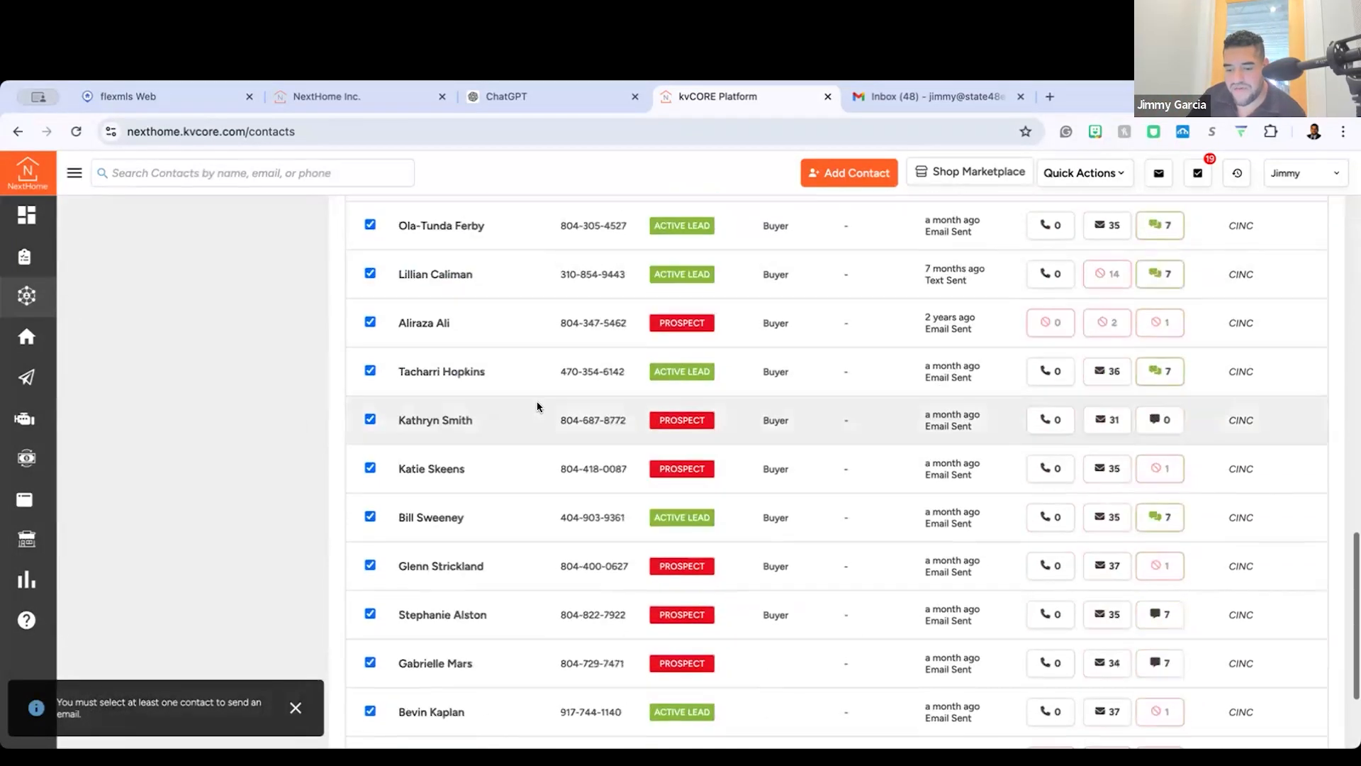
scroll(537, 405, "up", 20)
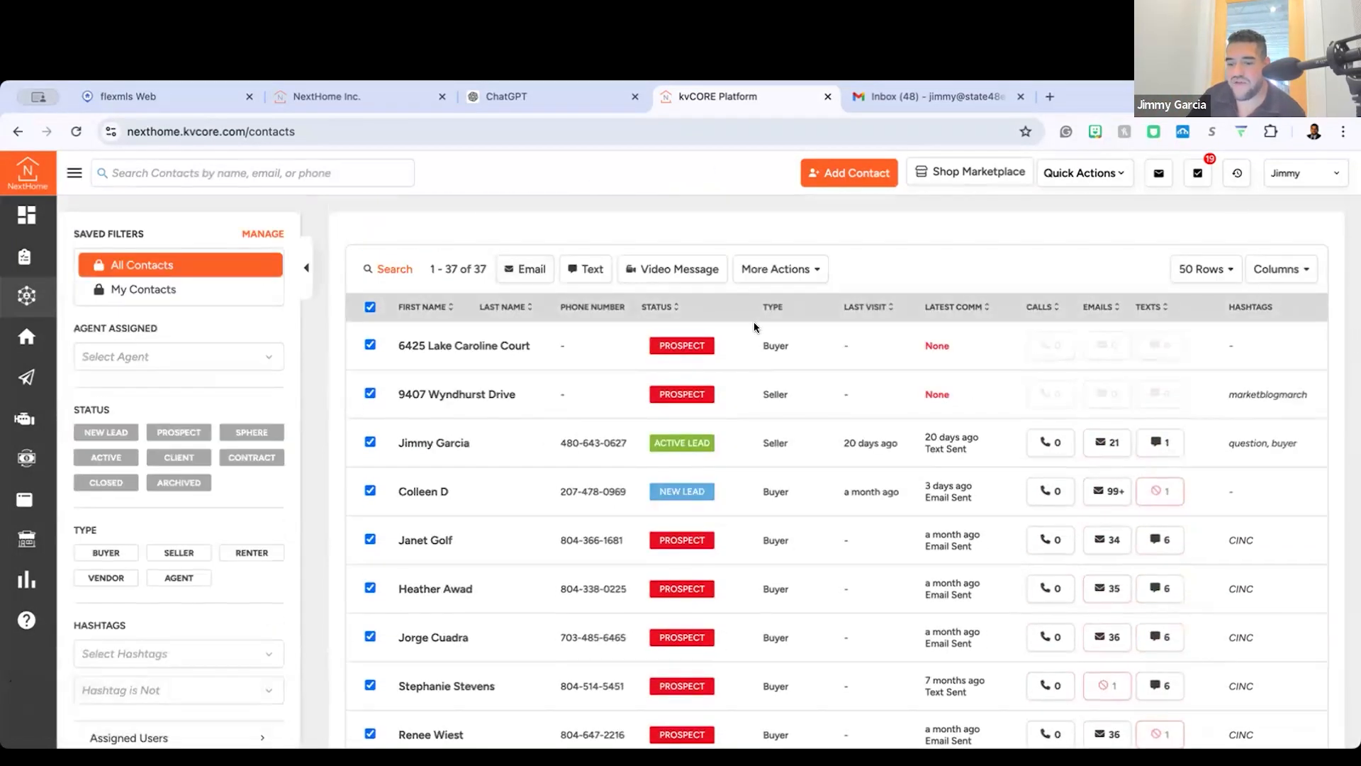
left_click(530, 268)
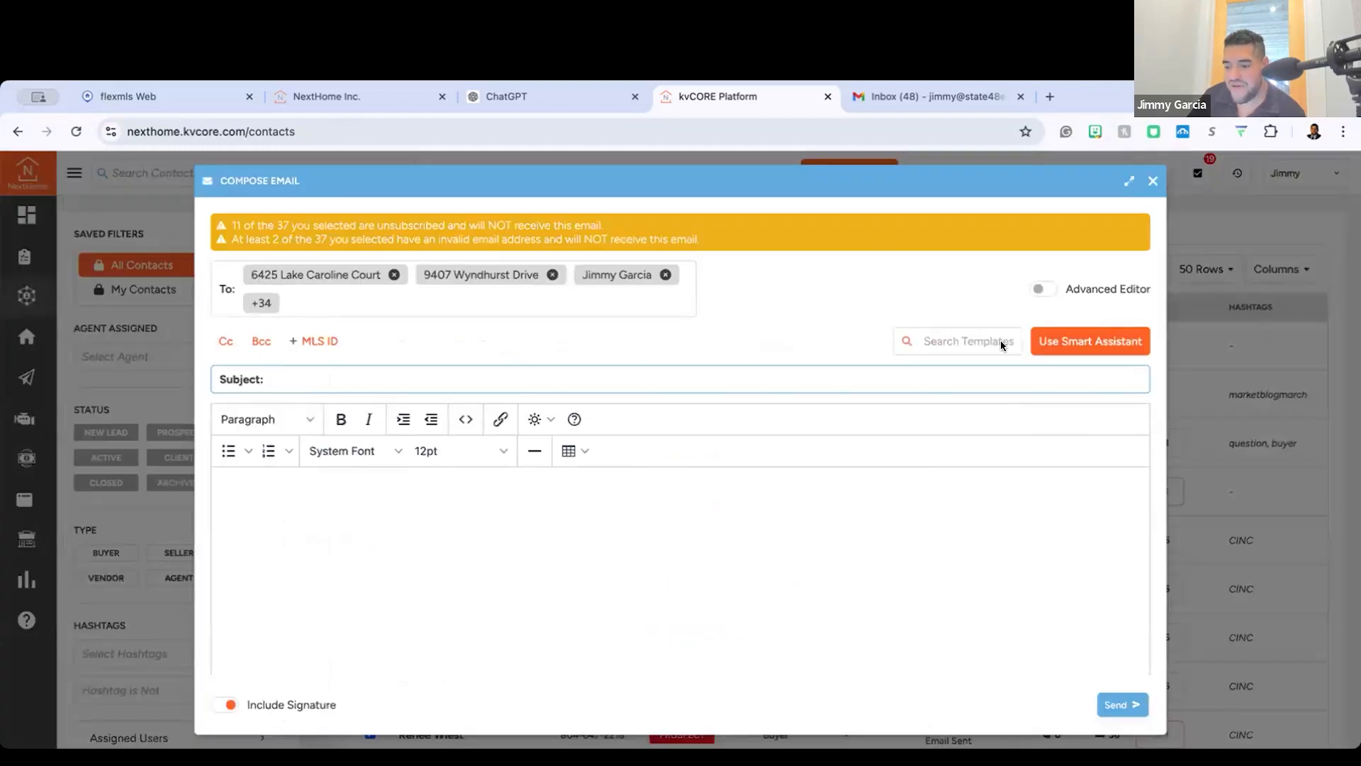
Step: Browse the available email templates for the bulk message, from the buyer templates down to the NH holiday ones
left_click(973, 350)
scroll(948, 553, "down", 5)
scroll(952, 550, "down", 15)
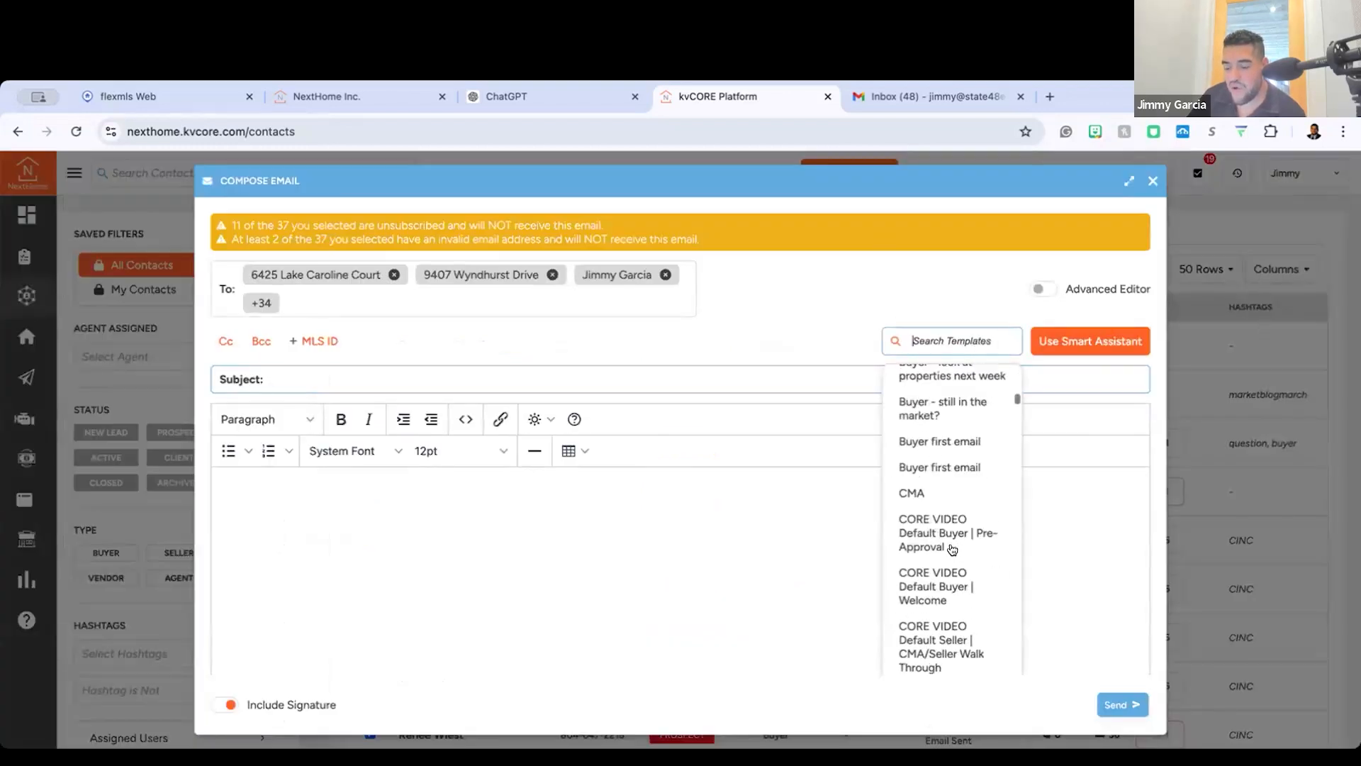
scroll(952, 550, "down", 15)
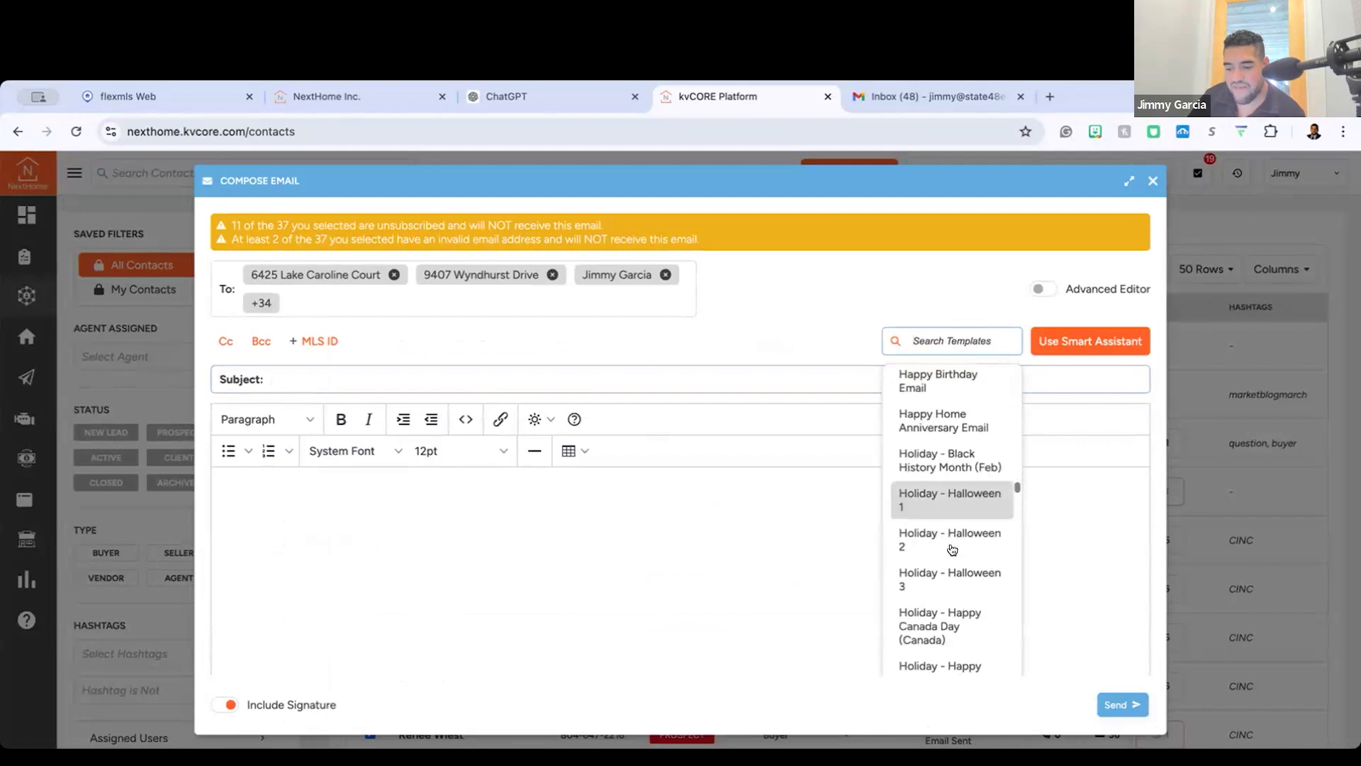
Step: View the Smart Assistant custom prompt for crafting an email, and close the bulk email without sending it
left_click(1091, 334)
left_click(1039, 474)
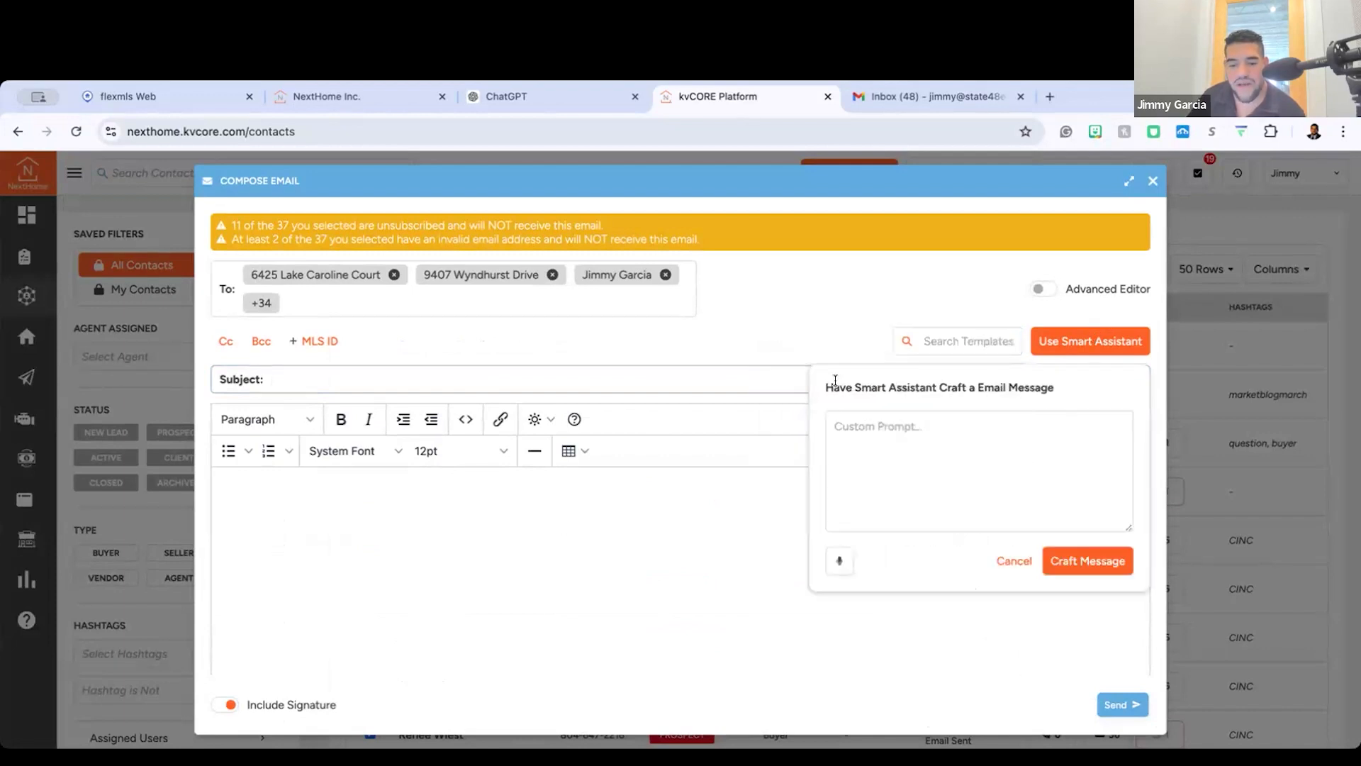
left_click(955, 435)
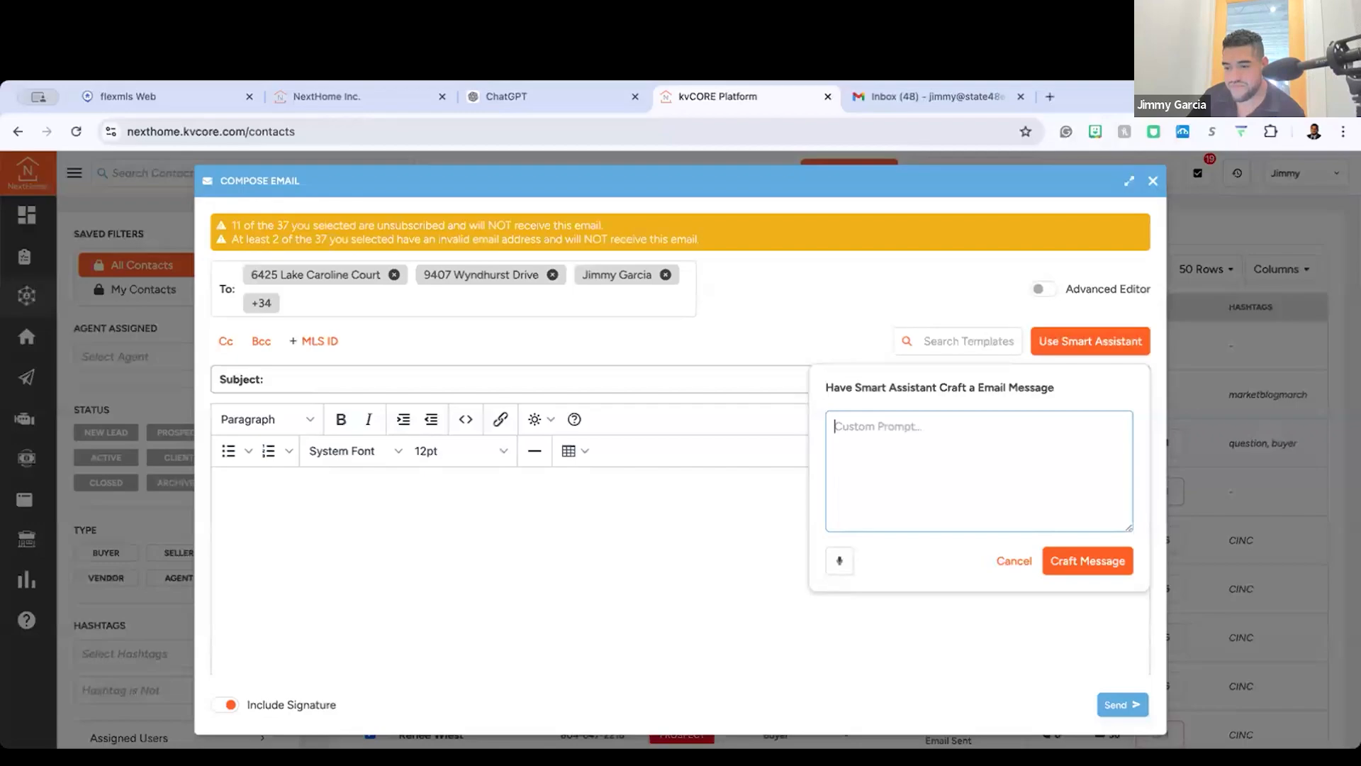
left_click(1153, 182)
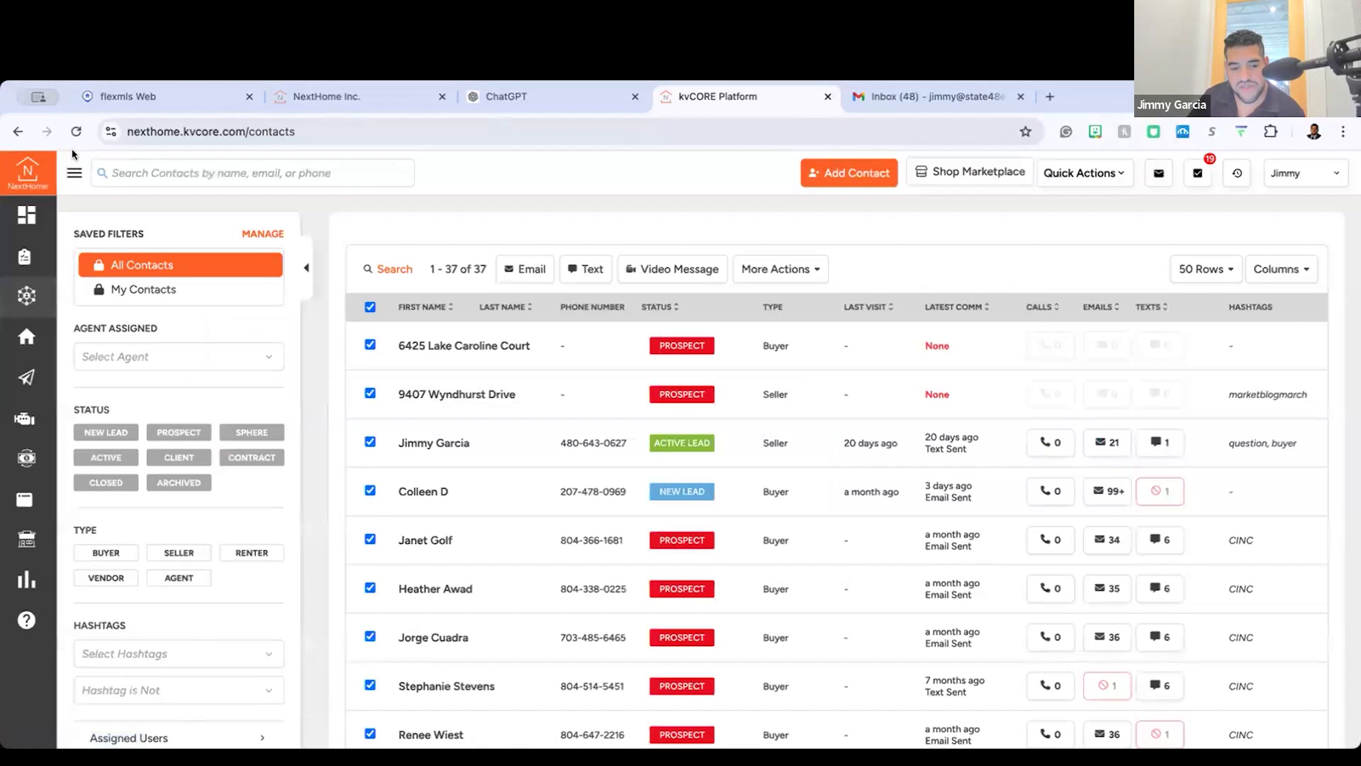
Step: Open the active seller lead's record, view its call options, and close them without calling
left_click(438, 450)
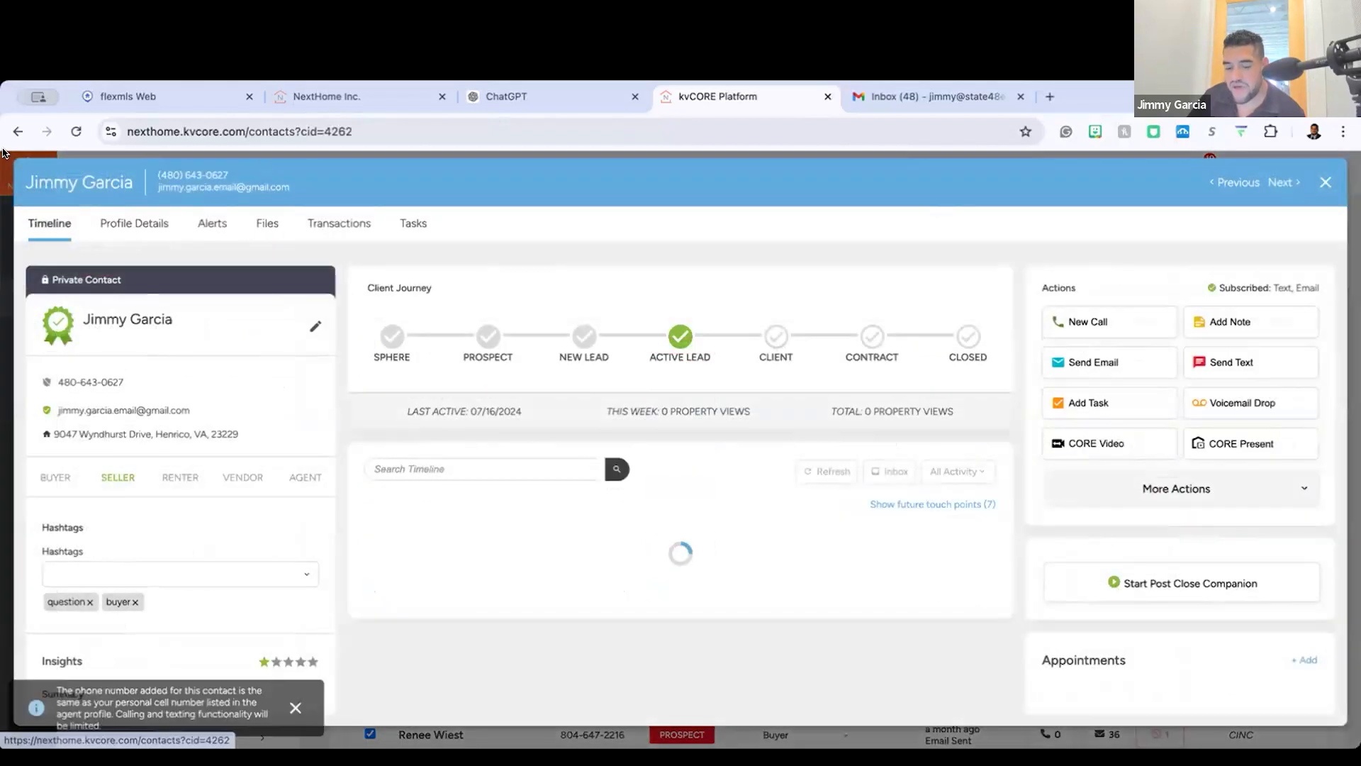
left_click(1091, 315)
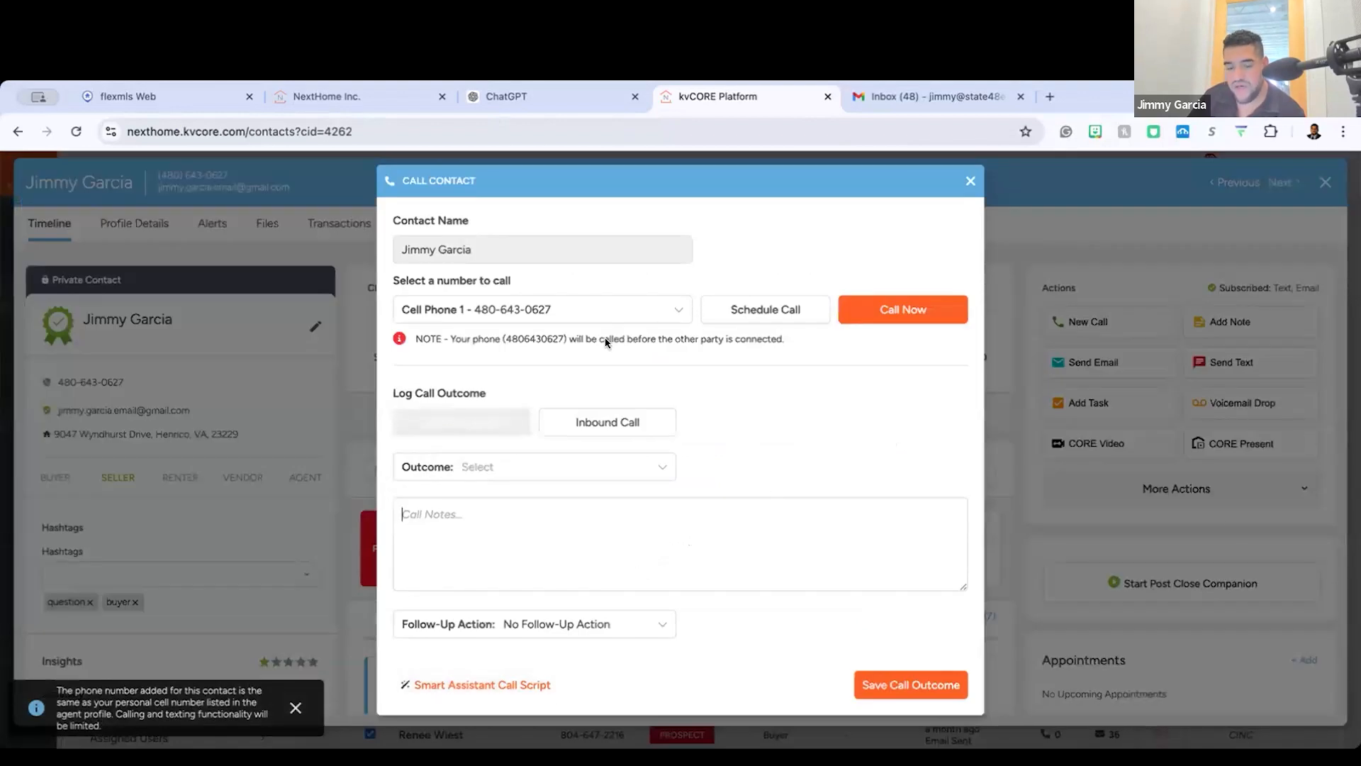
left_click(967, 181)
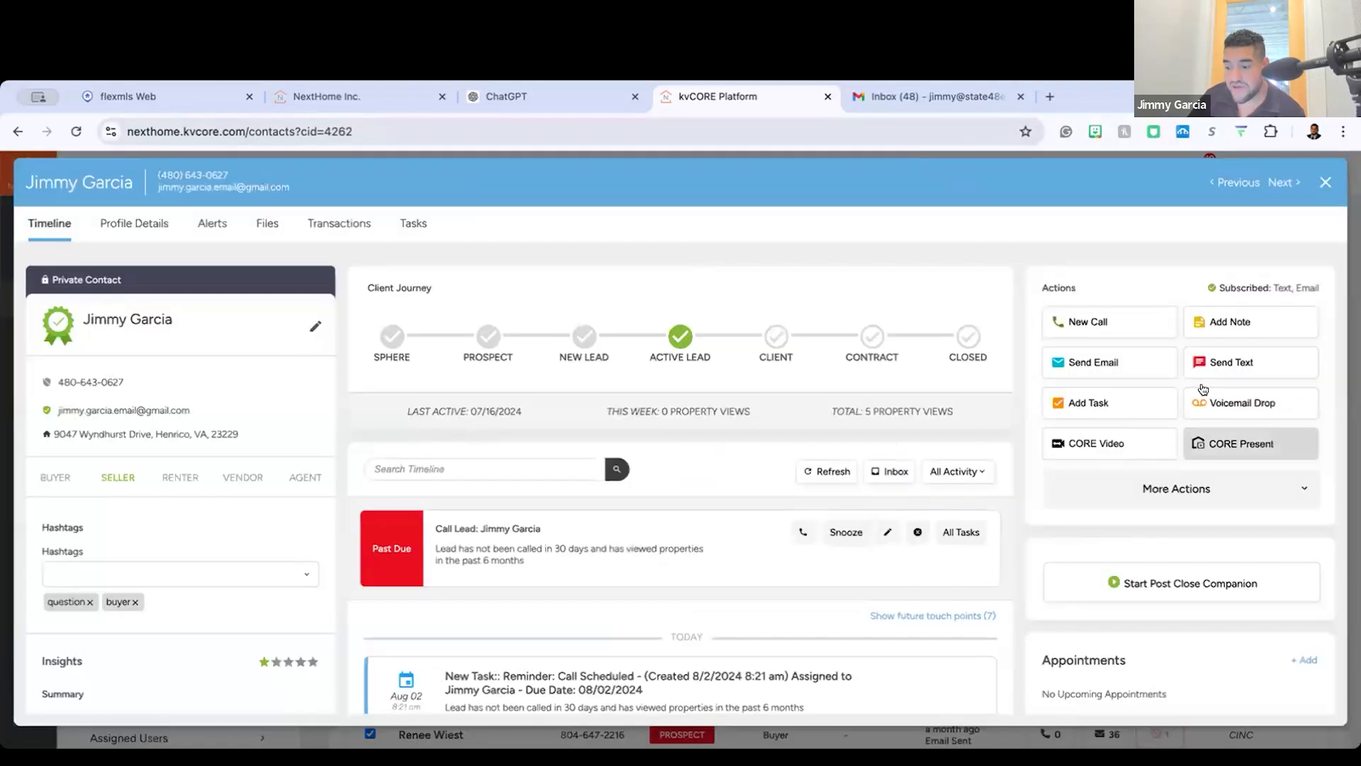
Step: Start a text message to the lead and insert a property link to MLS listing 2406688
left_click(1239, 358)
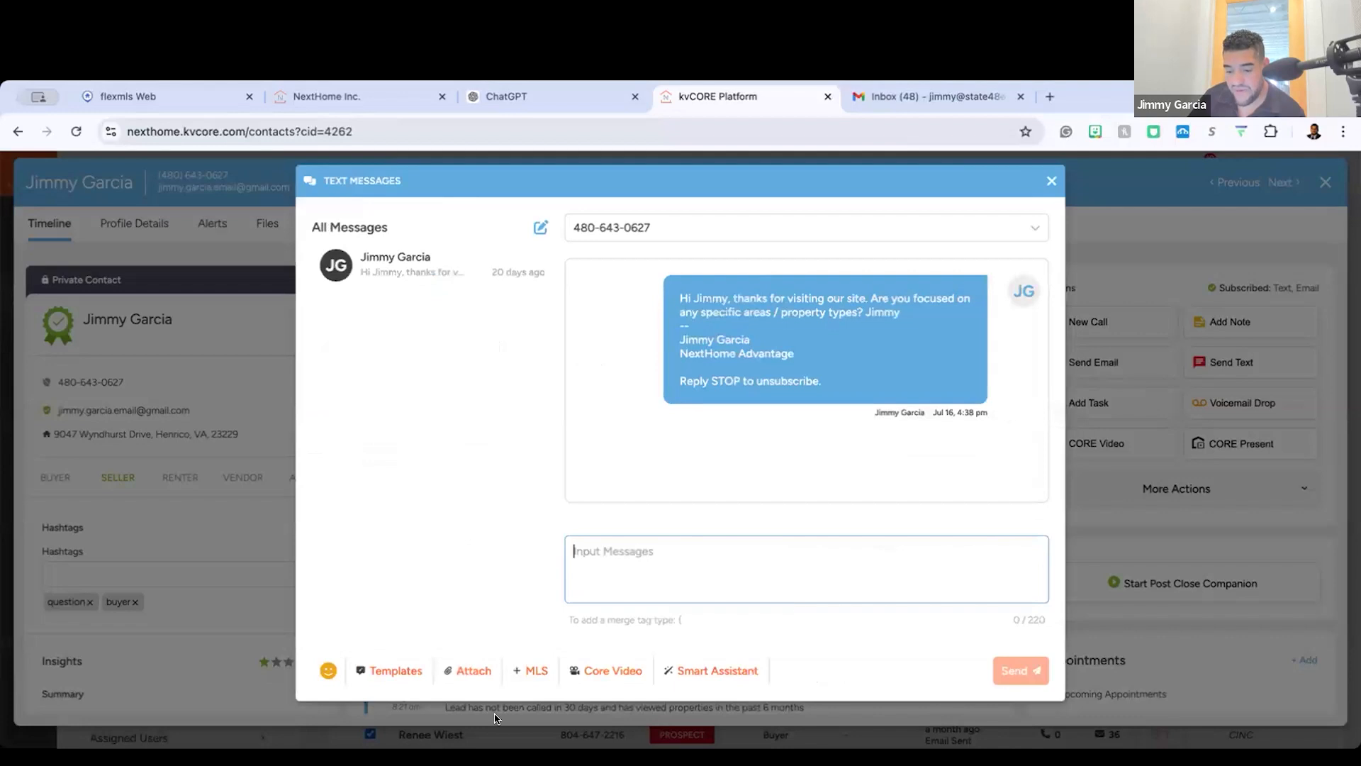
left_click(531, 672)
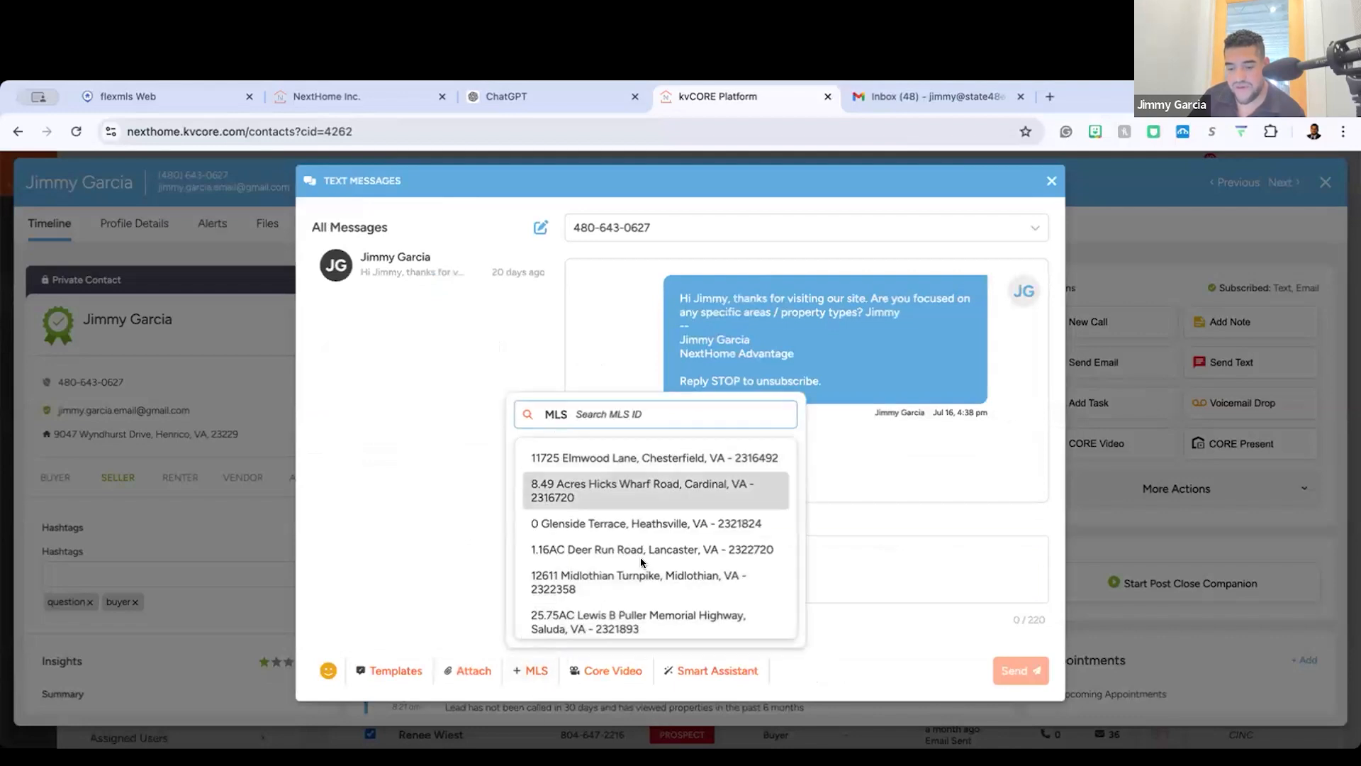
scroll(640, 556, "down", 10)
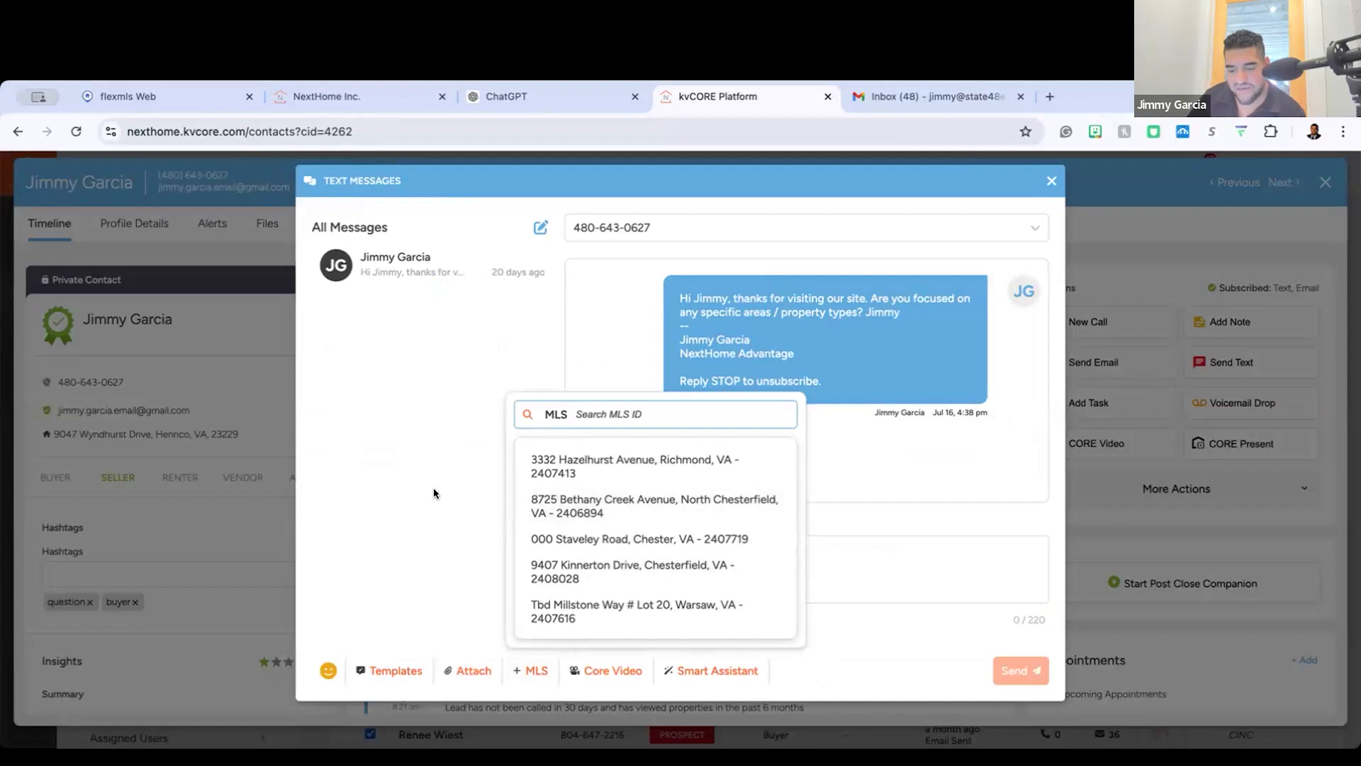
scroll(655, 539, "up", 10)
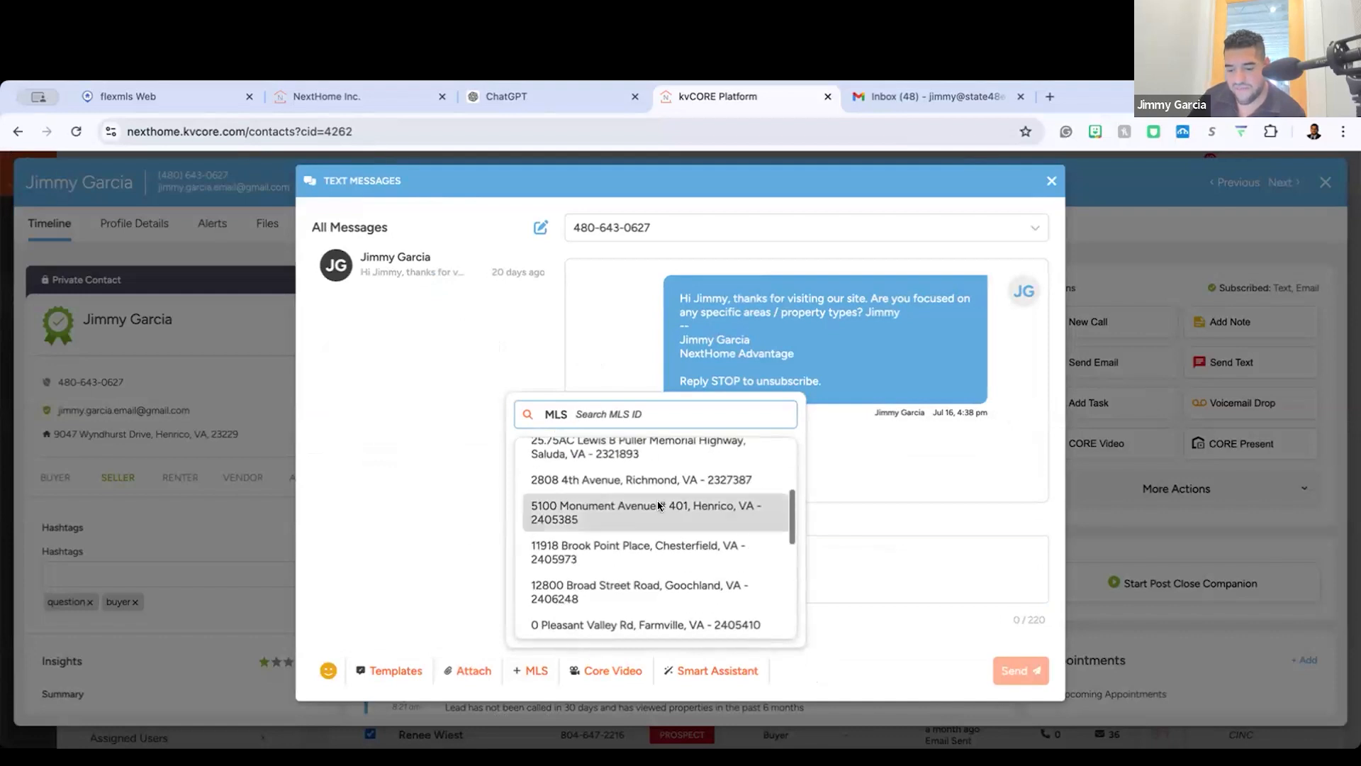
scroll(658, 503, "down", 2)
scroll(638, 518, "down", 1)
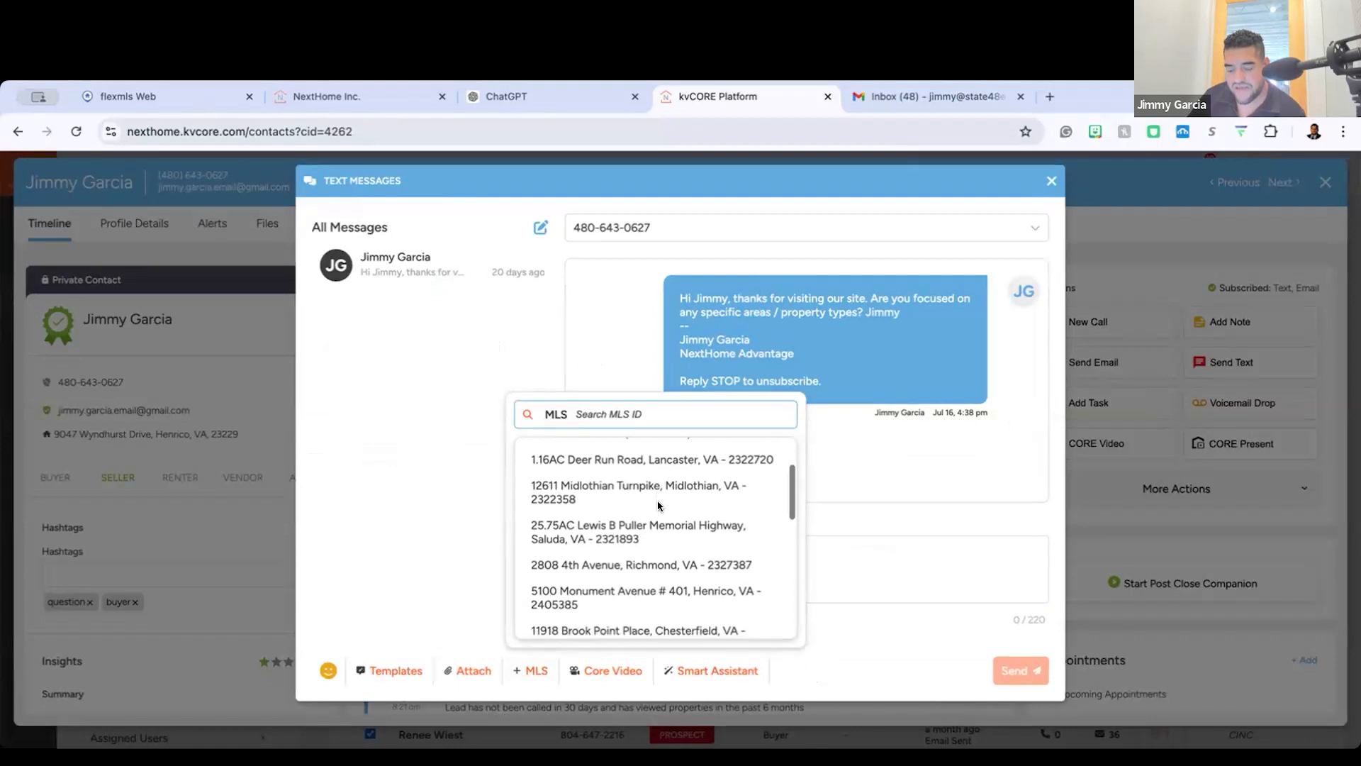
scroll(555, 537, "down", 3)
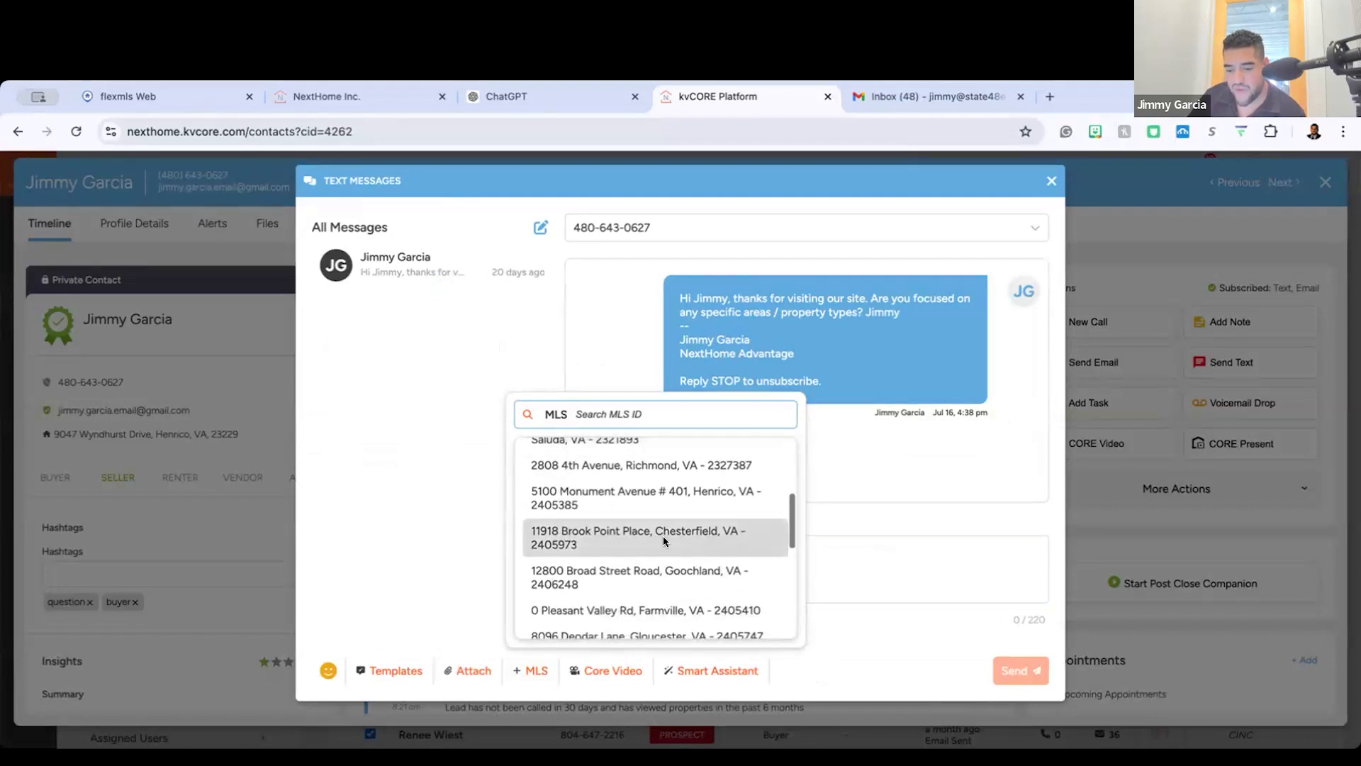
scroll(662, 535, "down", 3)
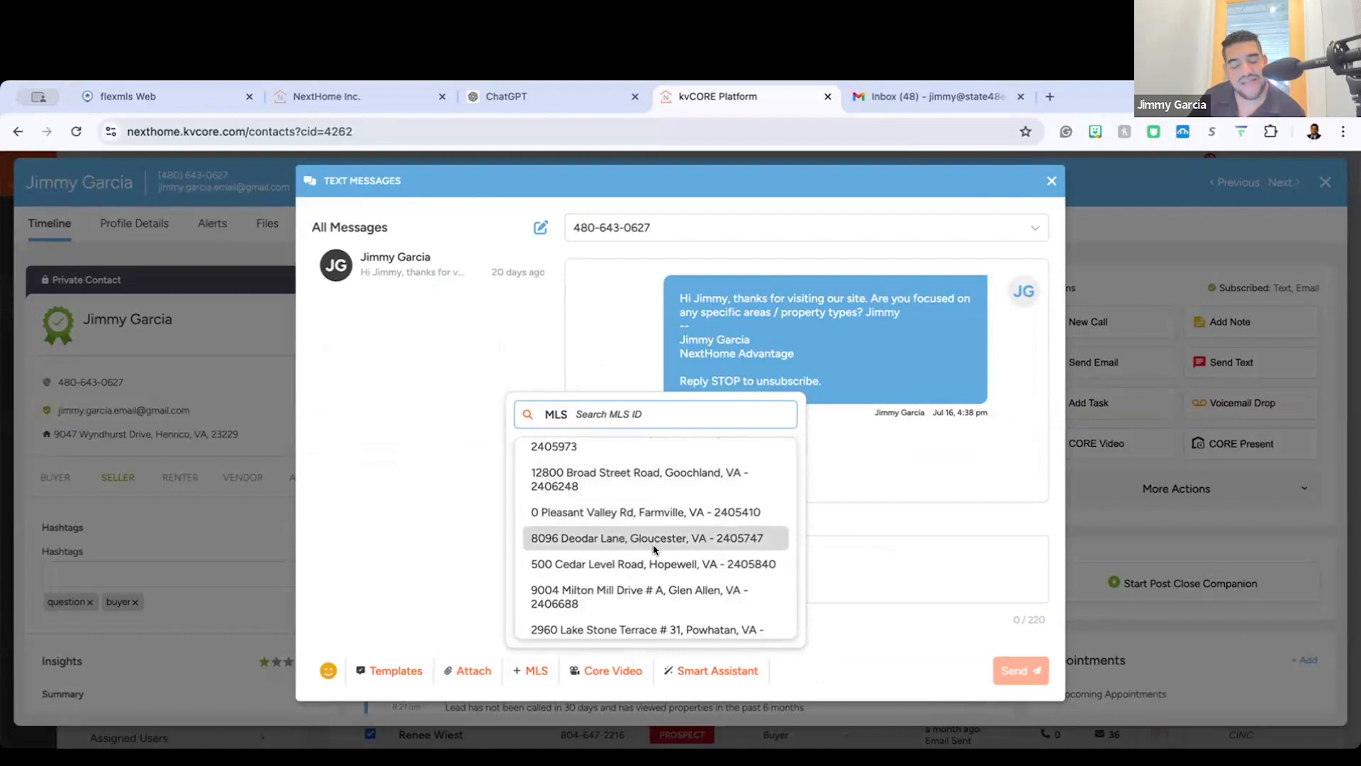
scroll(653, 543, "down", 1)
left_click(639, 523)
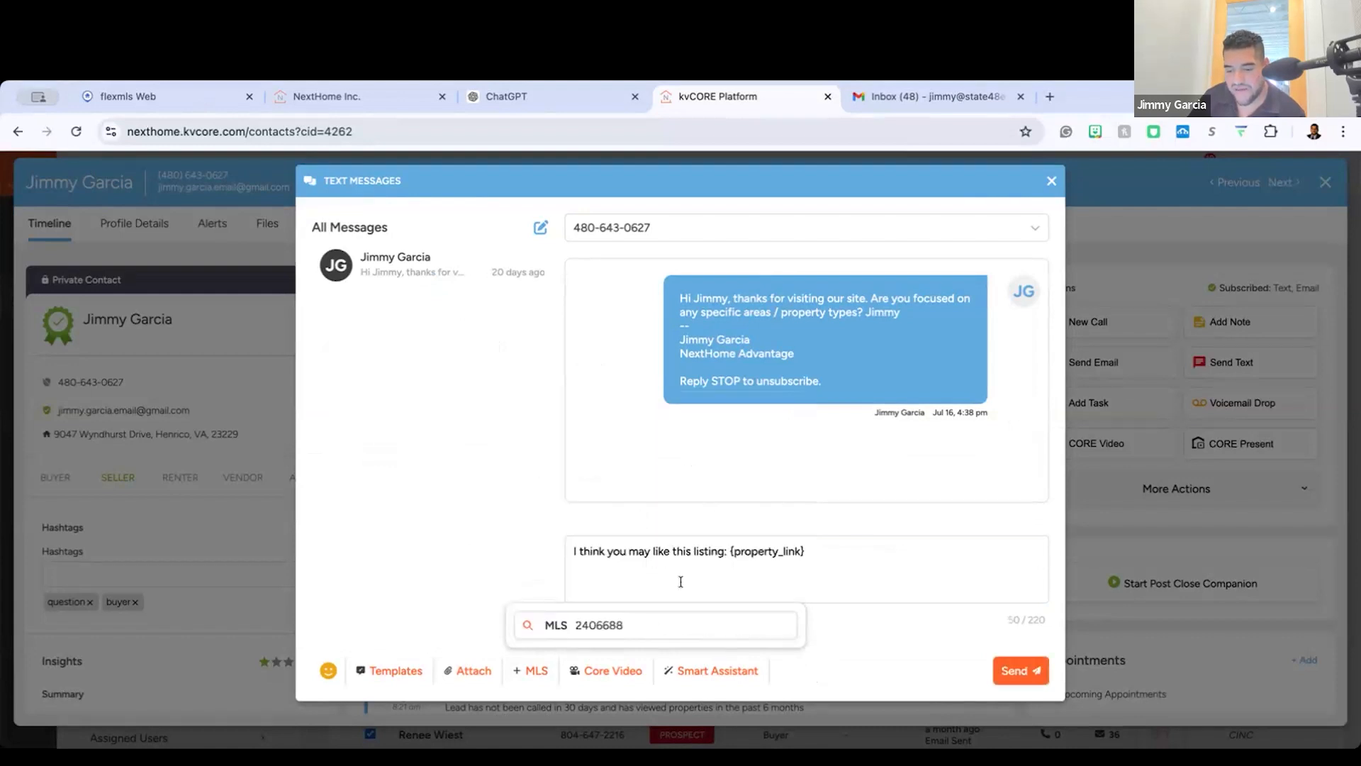
Step: Change the text's linked property to MLS listing 2321893 and look through the other available listings
left_click_drag(805, 551, 573, 551)
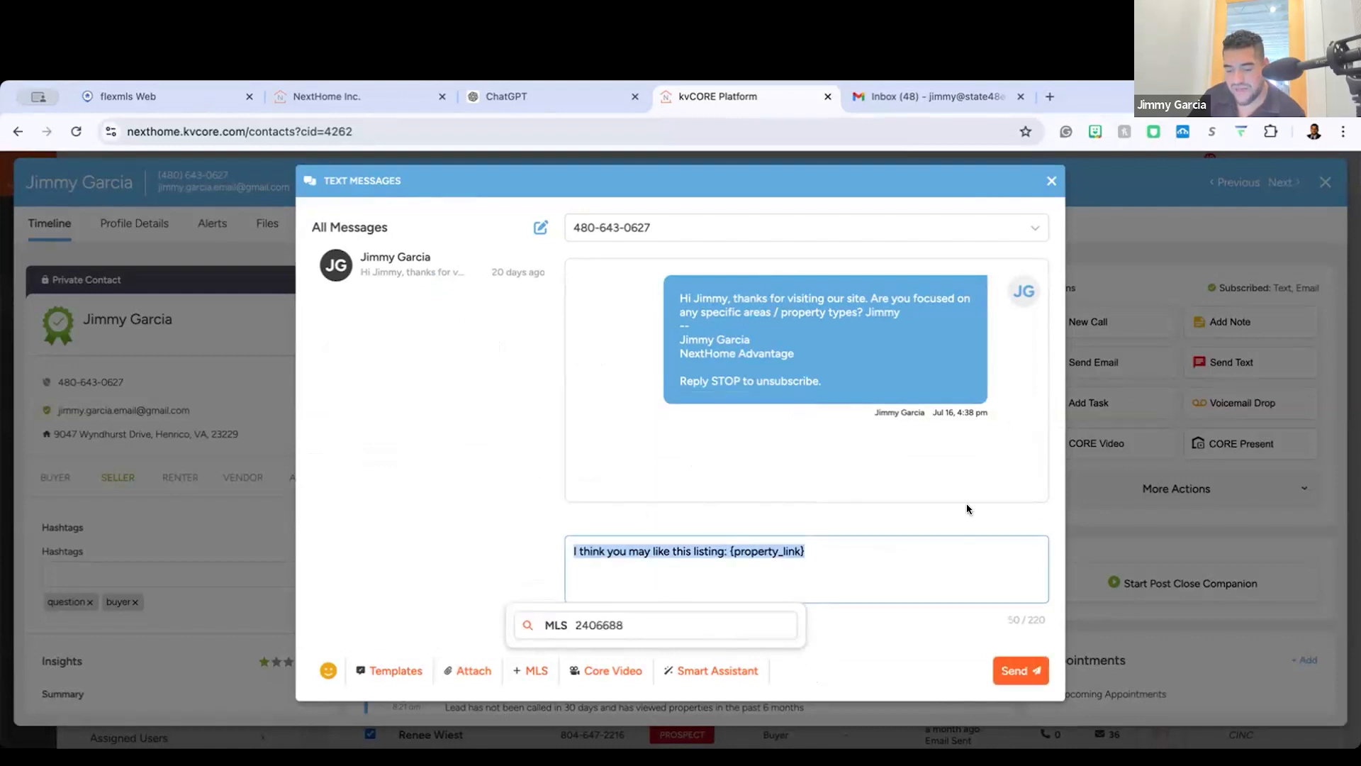
left_click(735, 601)
left_click(533, 671)
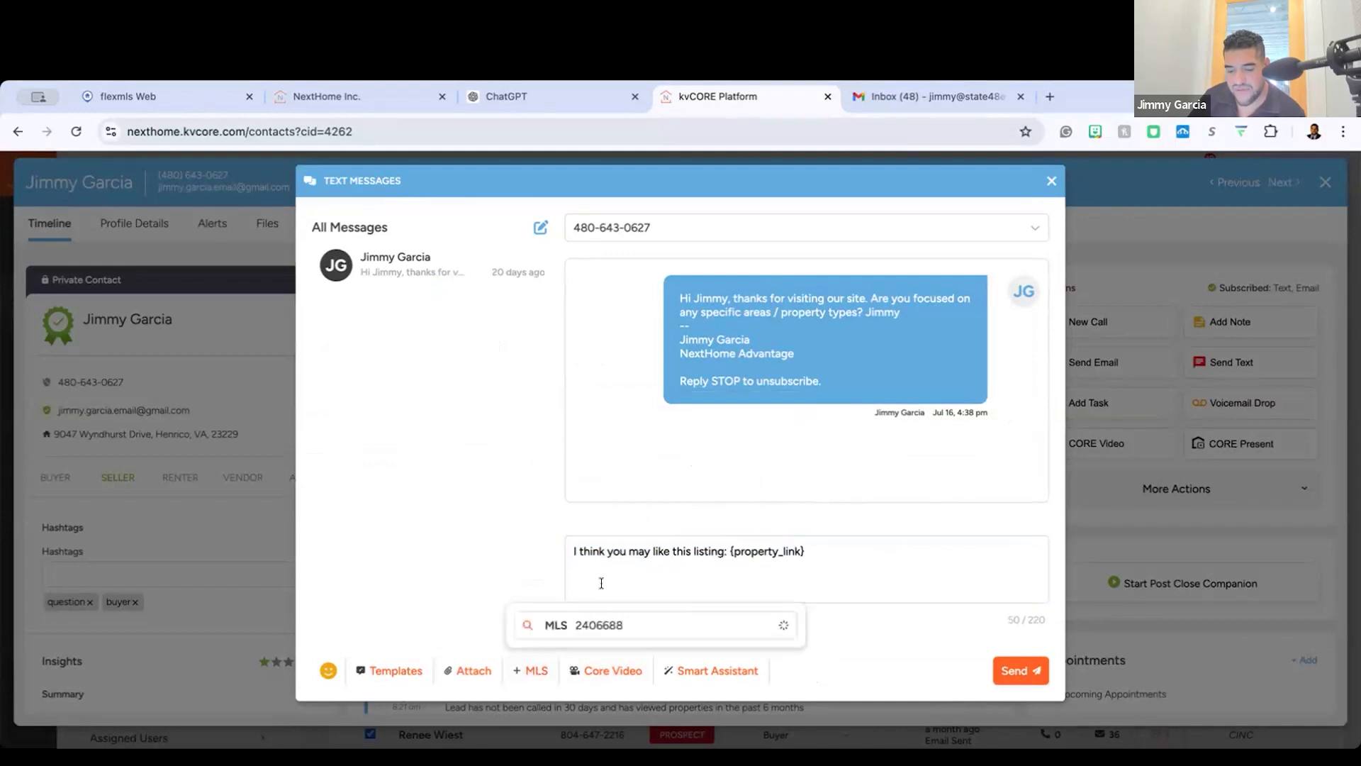
left_click(633, 631)
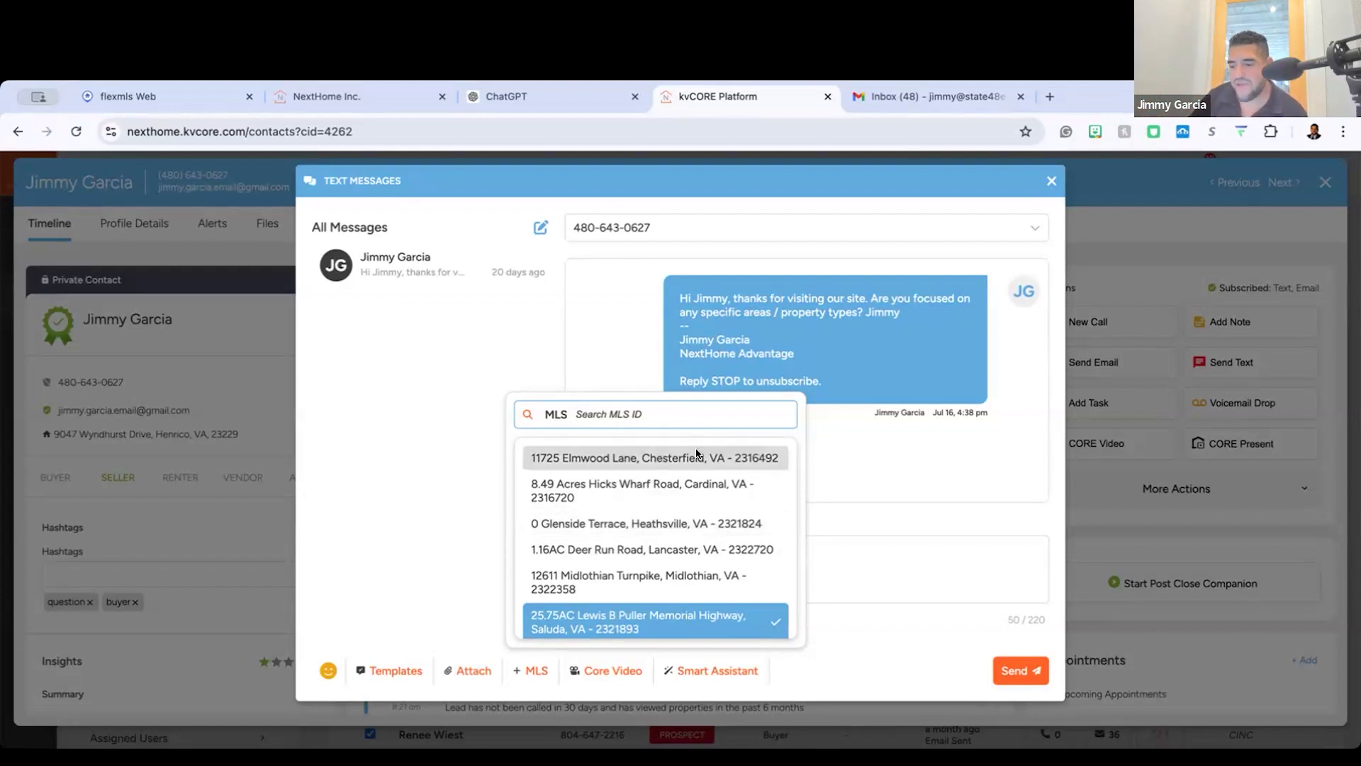
scroll(645, 540, "down", 2)
scroll(646, 546, "down", 5)
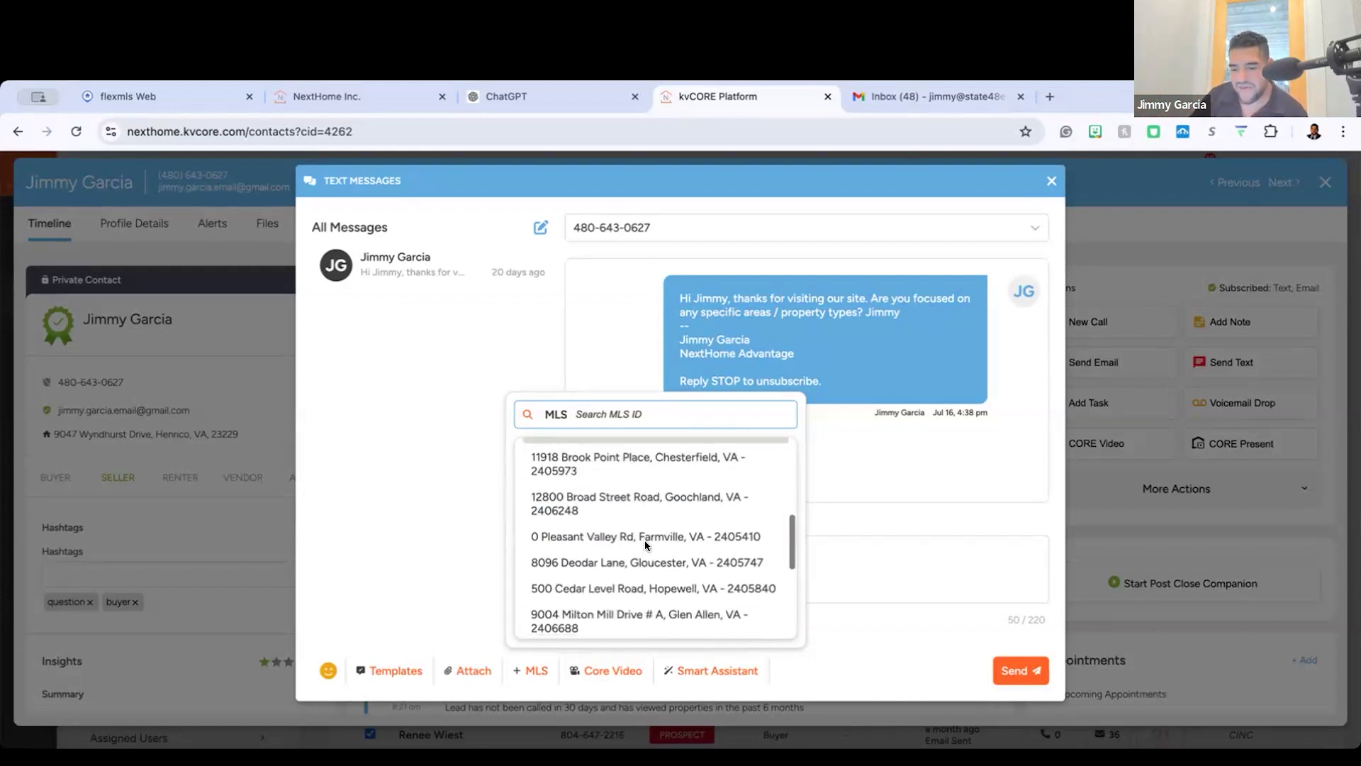
left_click(465, 424)
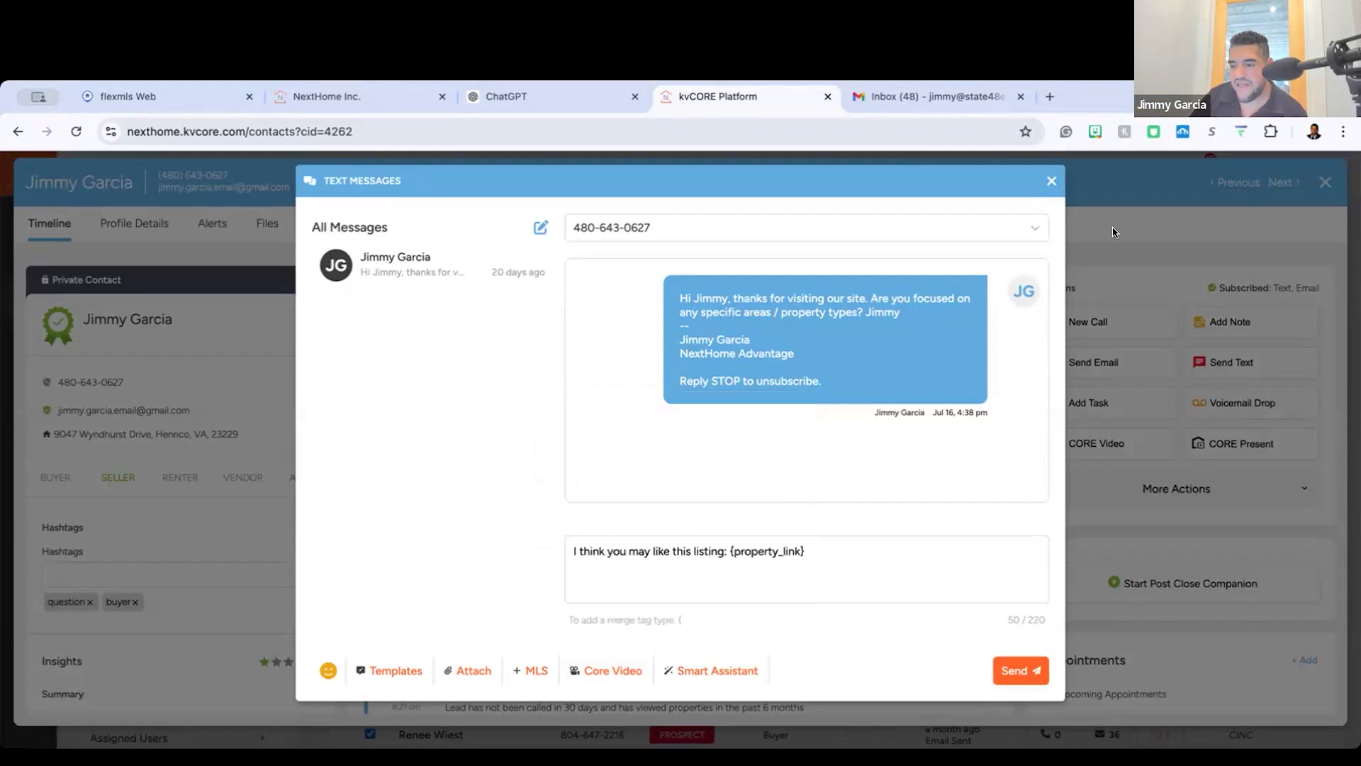
Step: Discard the text message draft without sending it and close the lead's record
left_click(1051, 180)
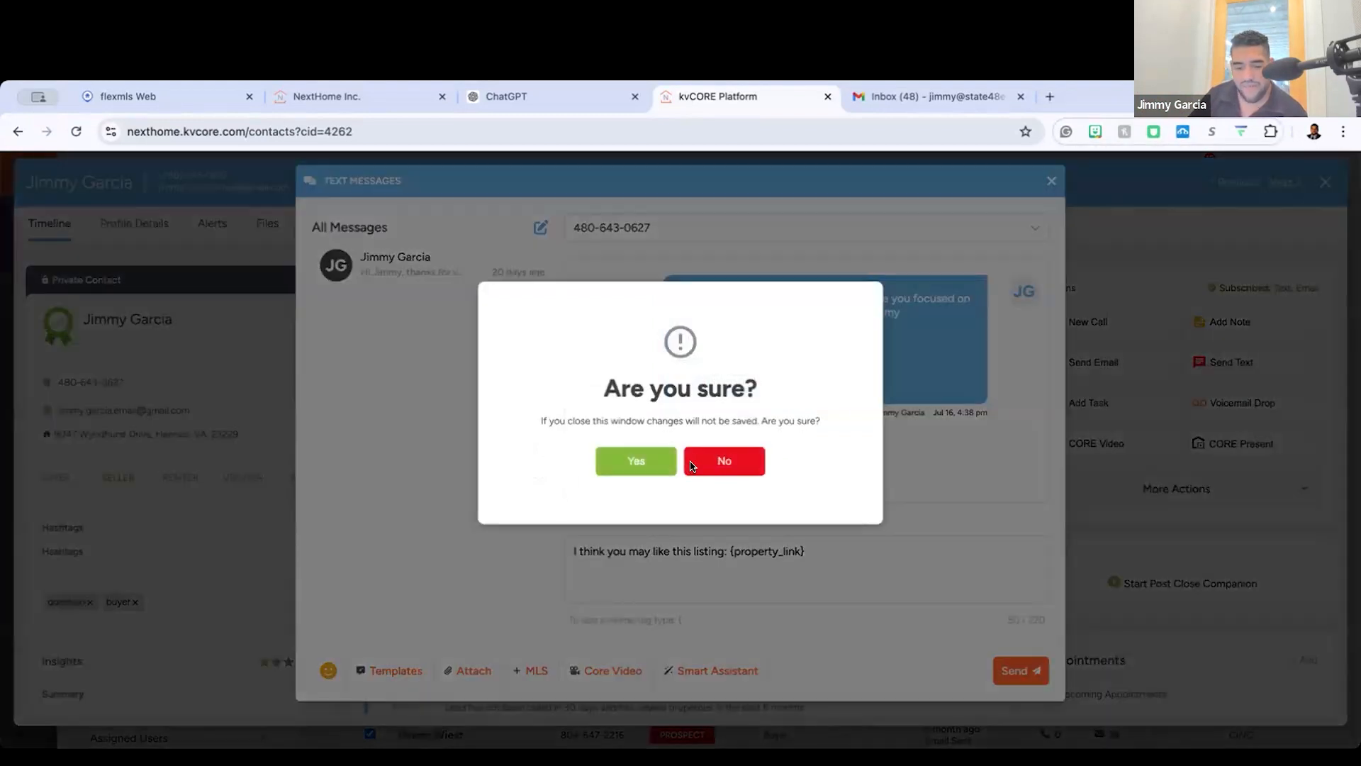
left_click(709, 465)
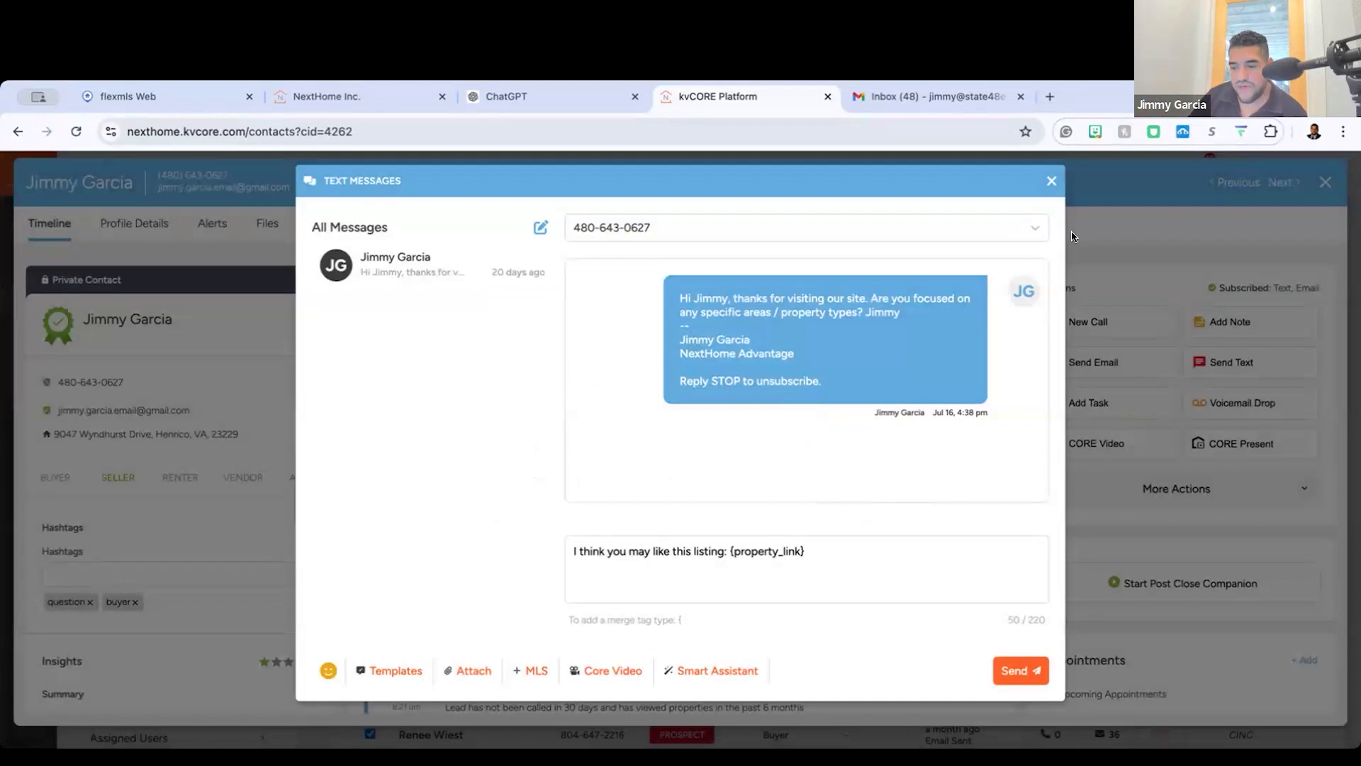
left_click(1048, 182)
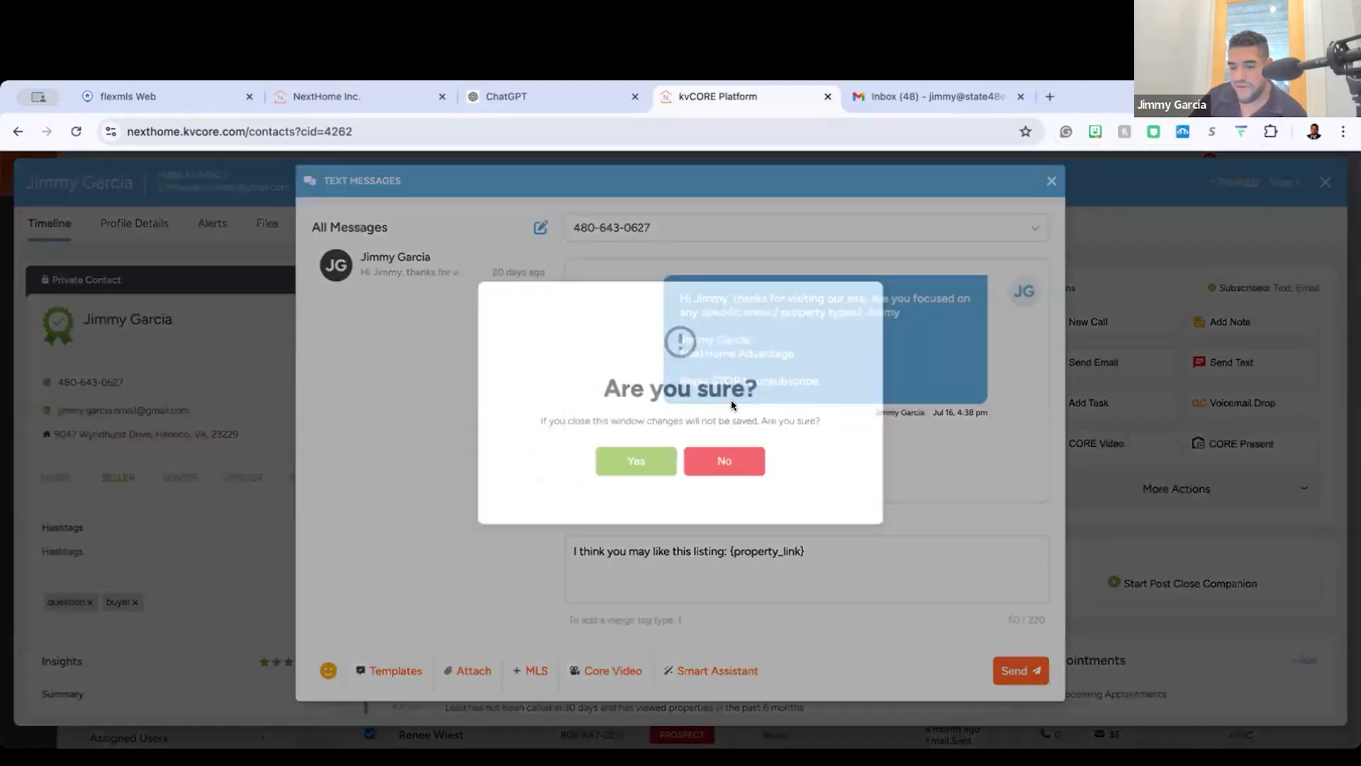
left_click(634, 459)
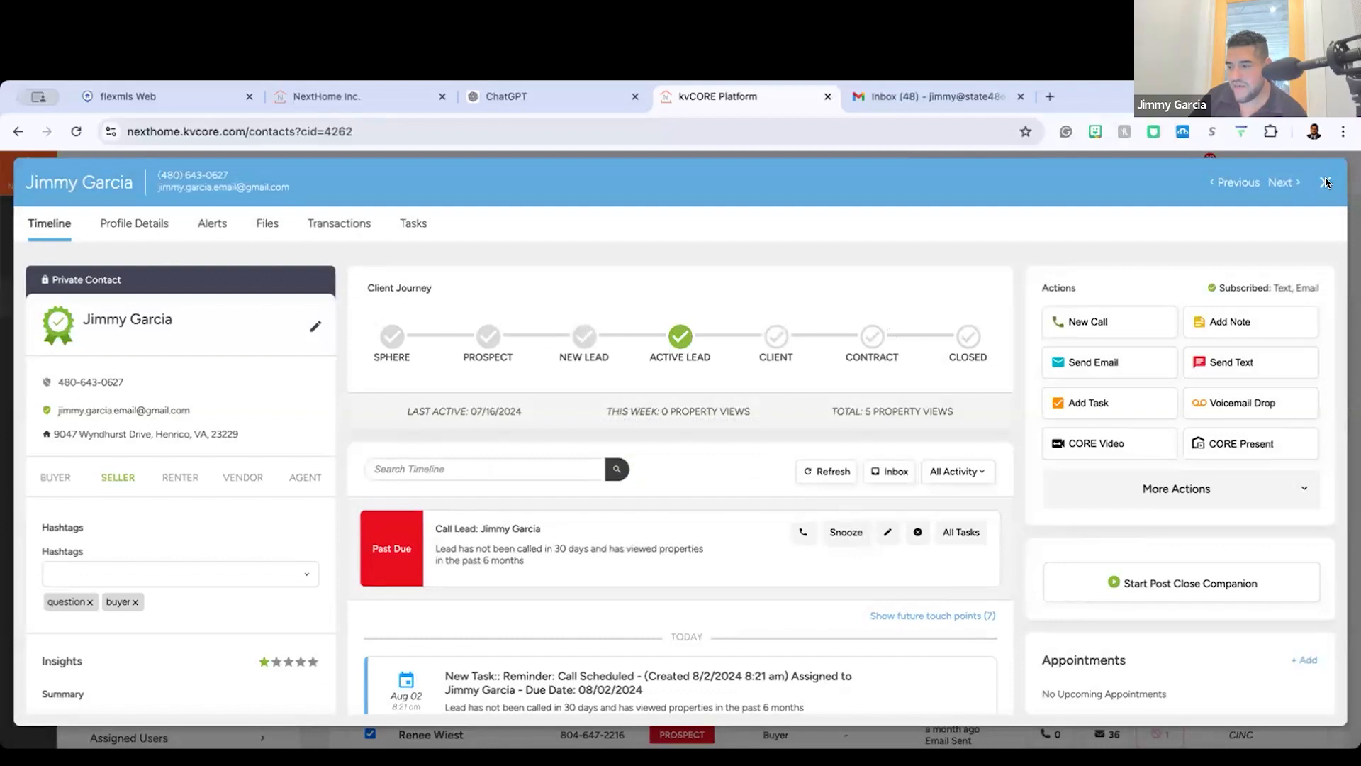
left_click(1326, 183)
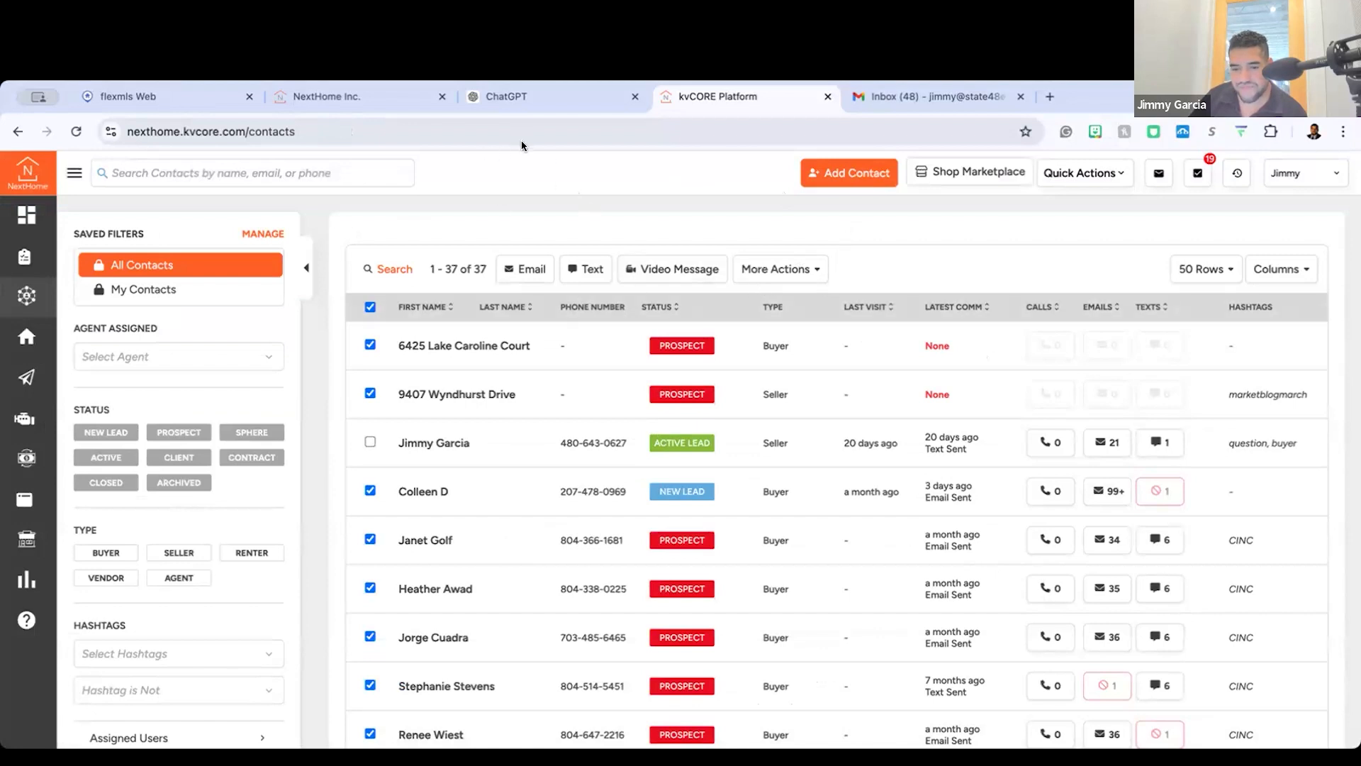
Step: Open the Pages section of Web & IDX and view the website page templates
left_click(75, 173)
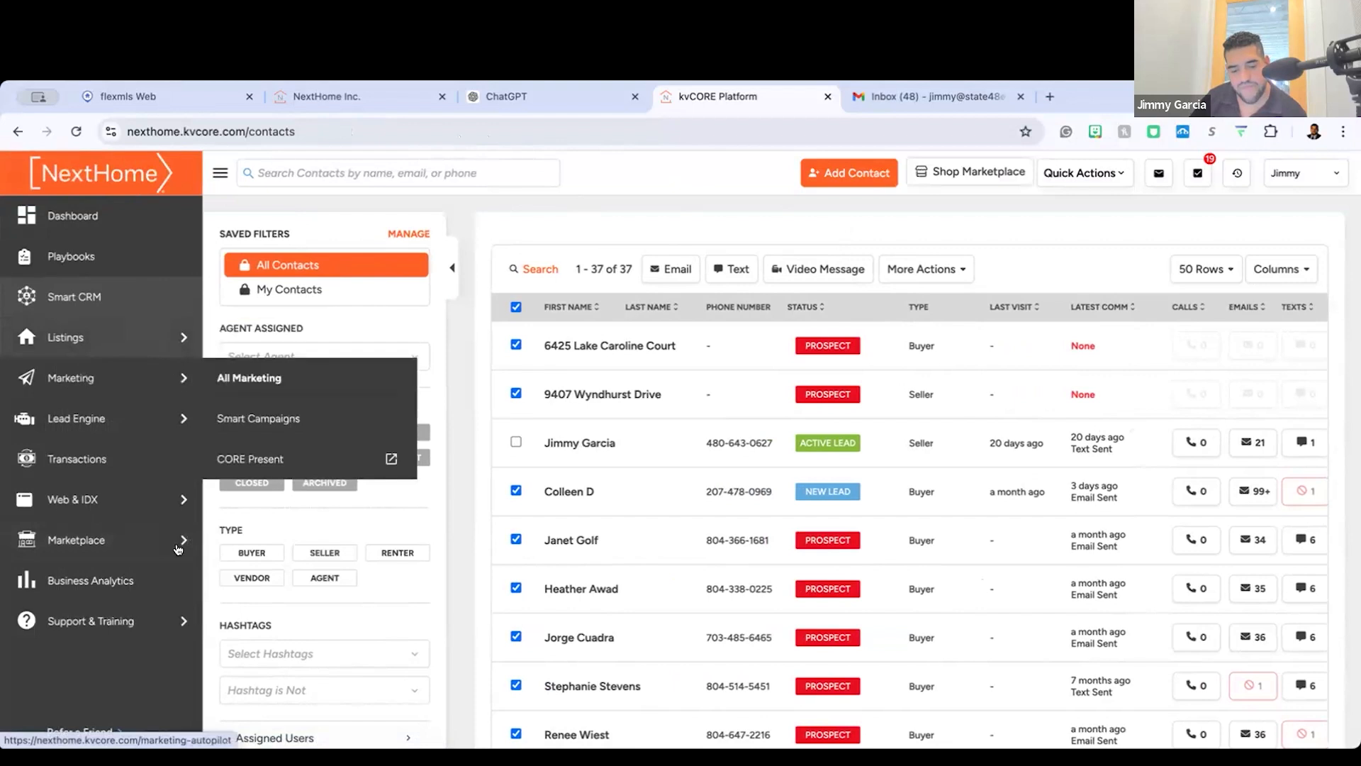
mouse_move(92, 499)
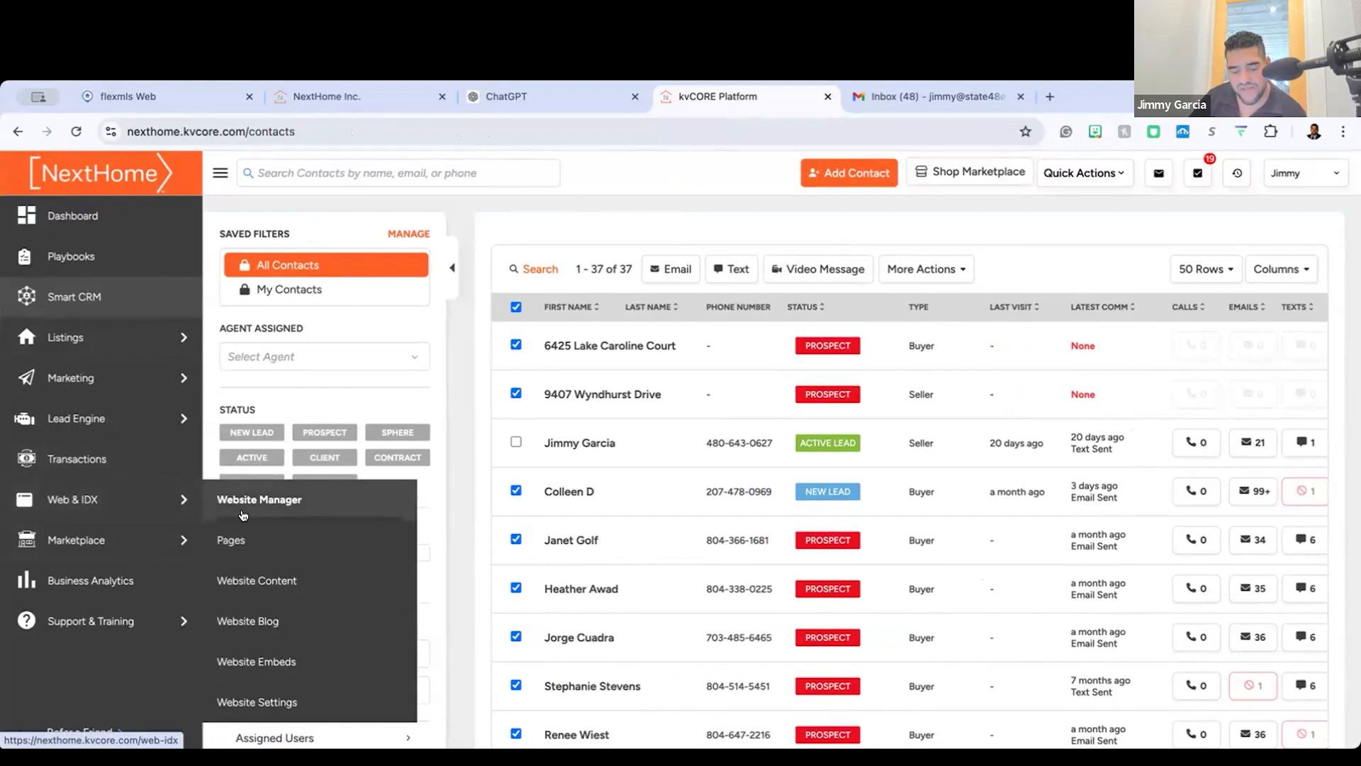
left_click(250, 542)
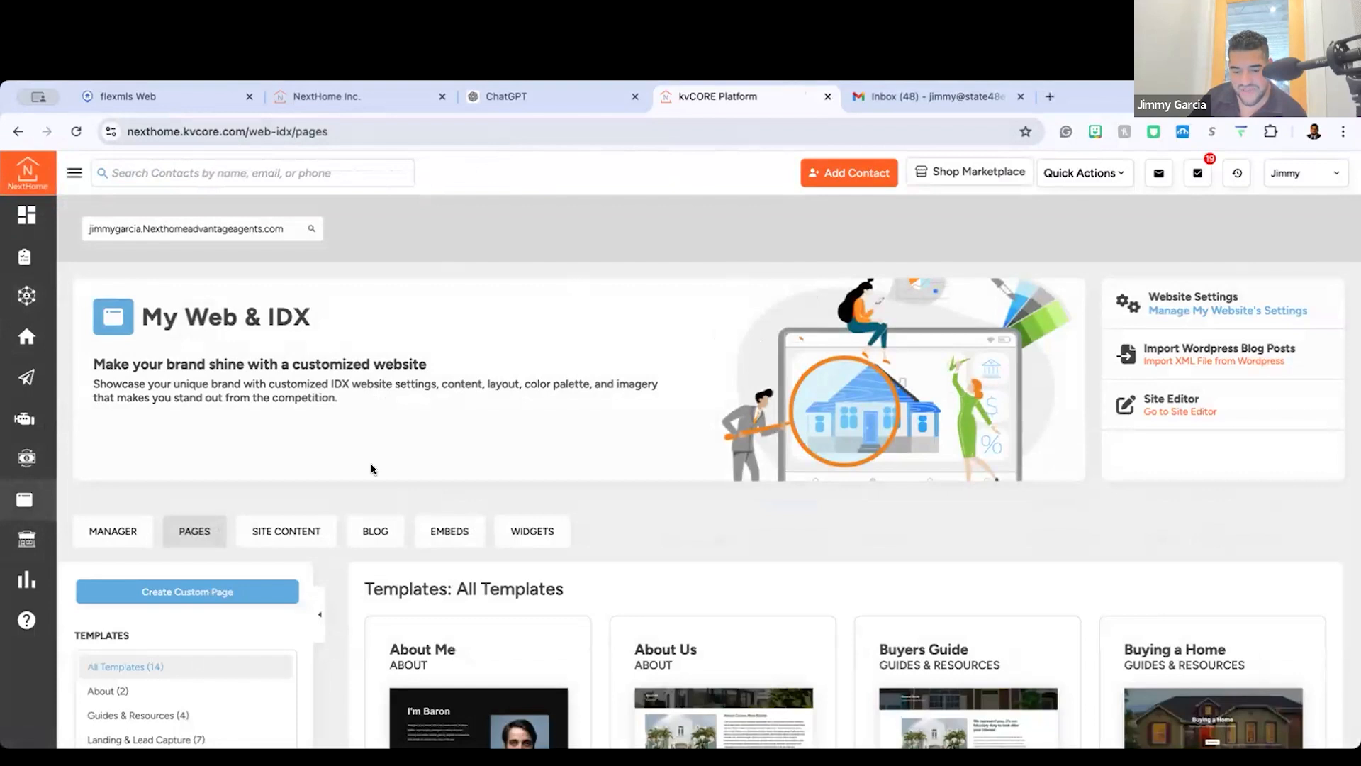
scroll(286, 531, "down", 3)
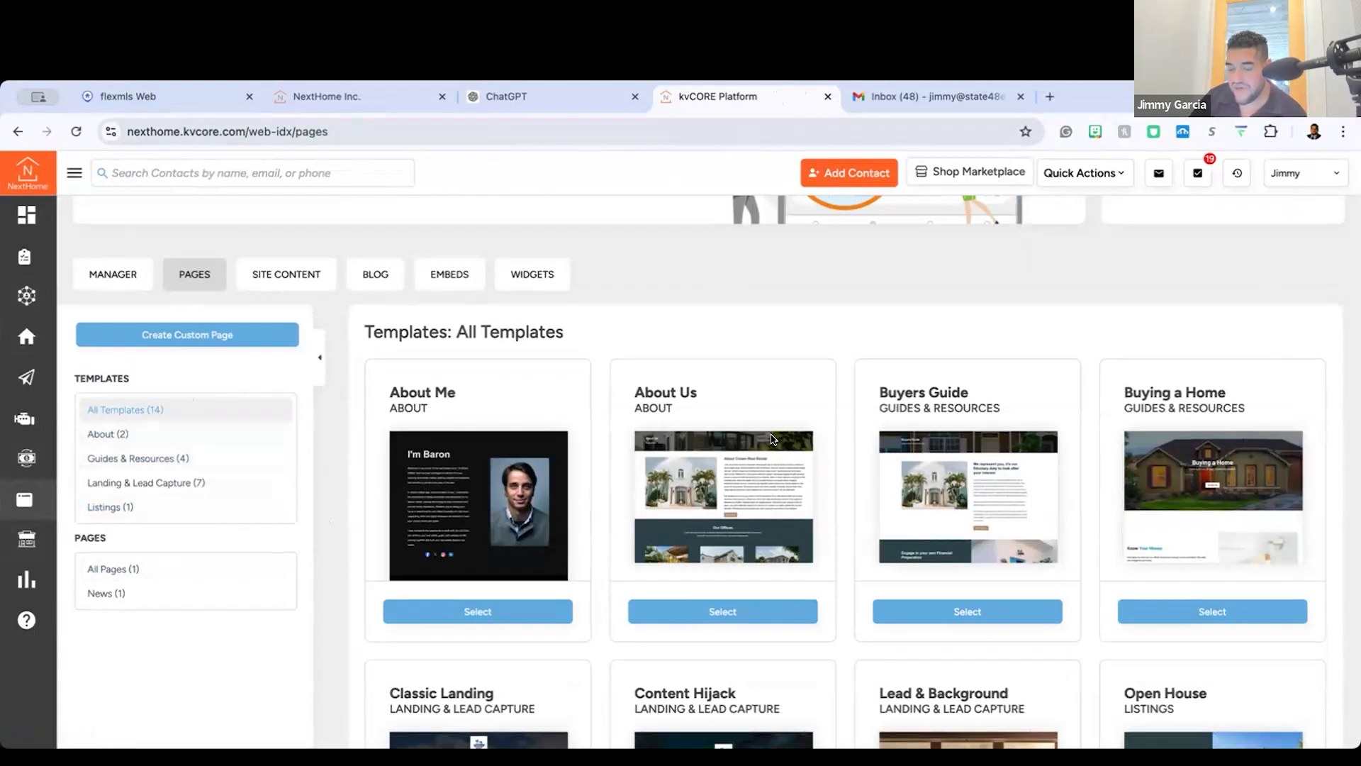
Step: Look over the Web & IDX Pages section and its templates, and reselect the agent's website as the site shown
scroll(504, 314, "up", 4)
scroll(504, 314, "down", 1)
scroll(851, 319, "up", 1)
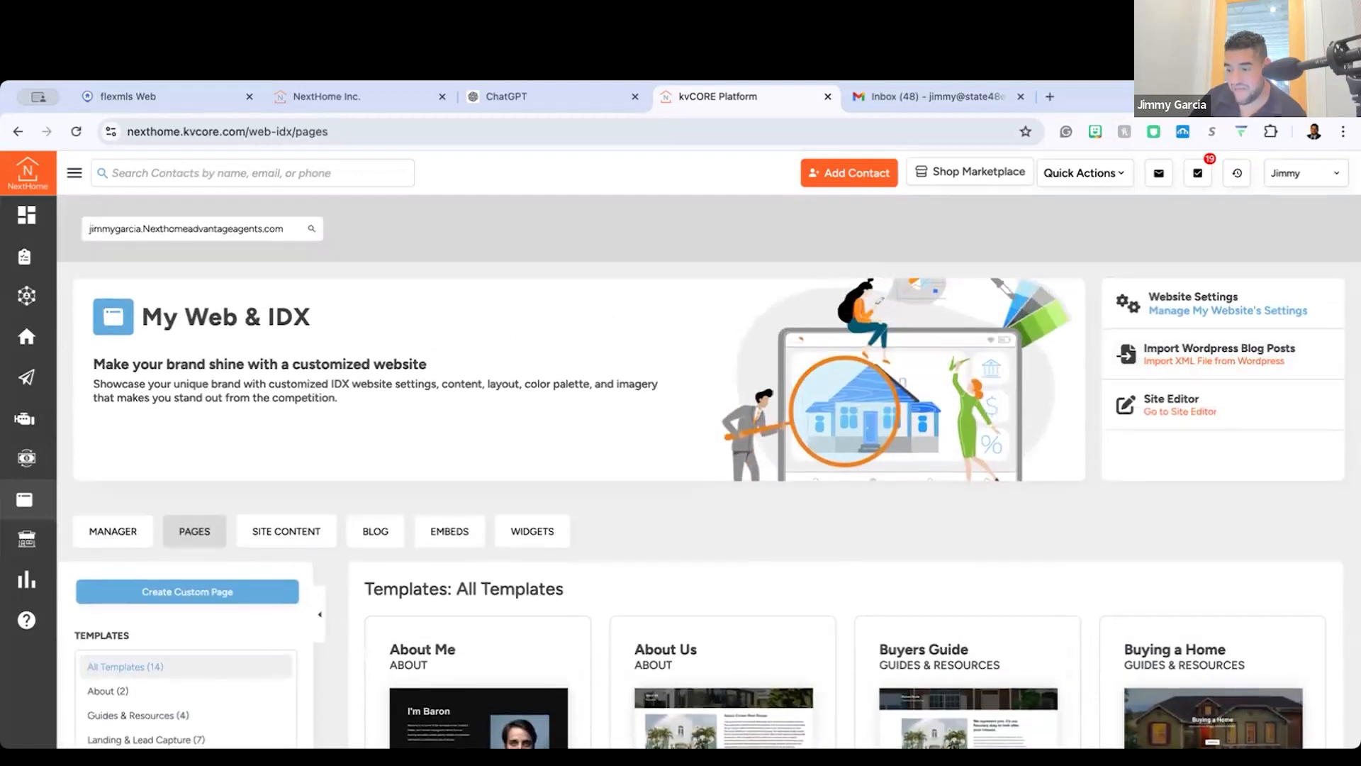
scroll(450, 322, "down", 4)
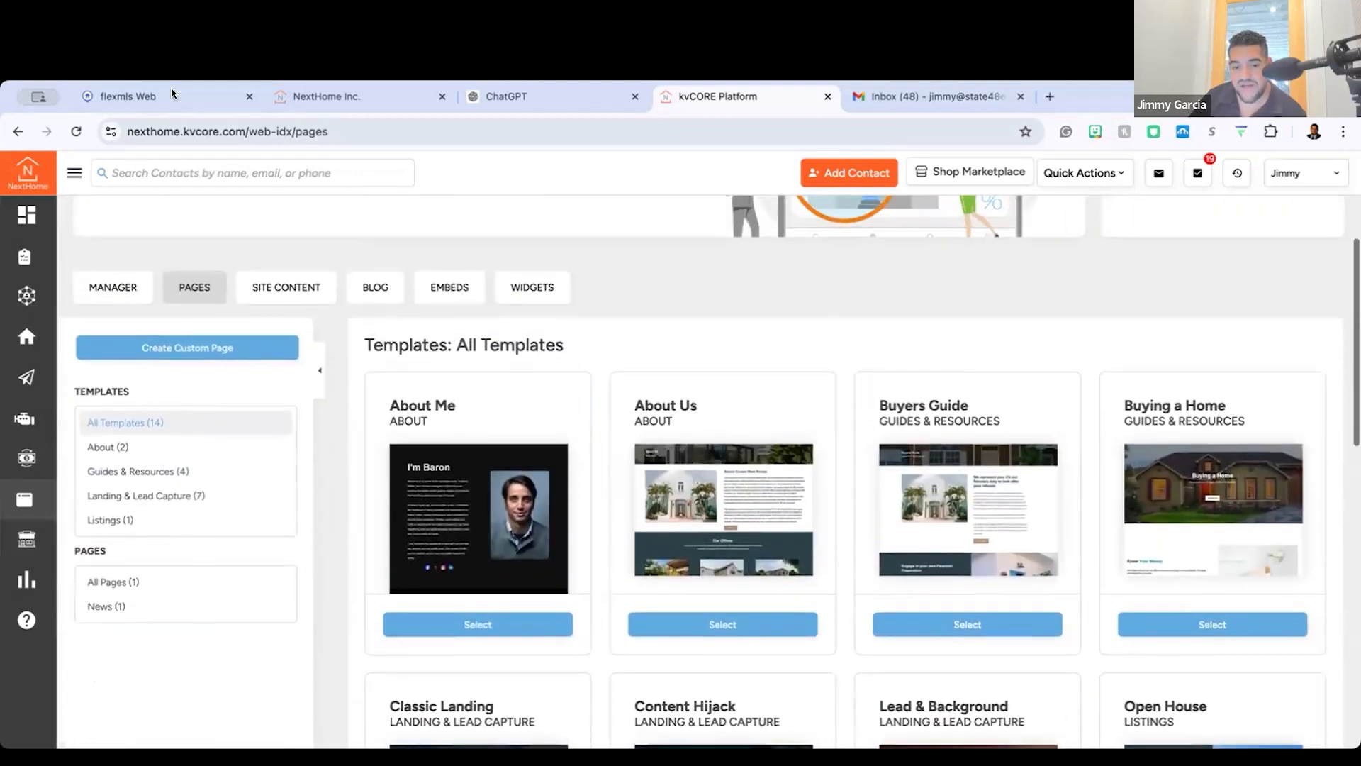
scroll(262, 403, "up", 4)
left_click(228, 228)
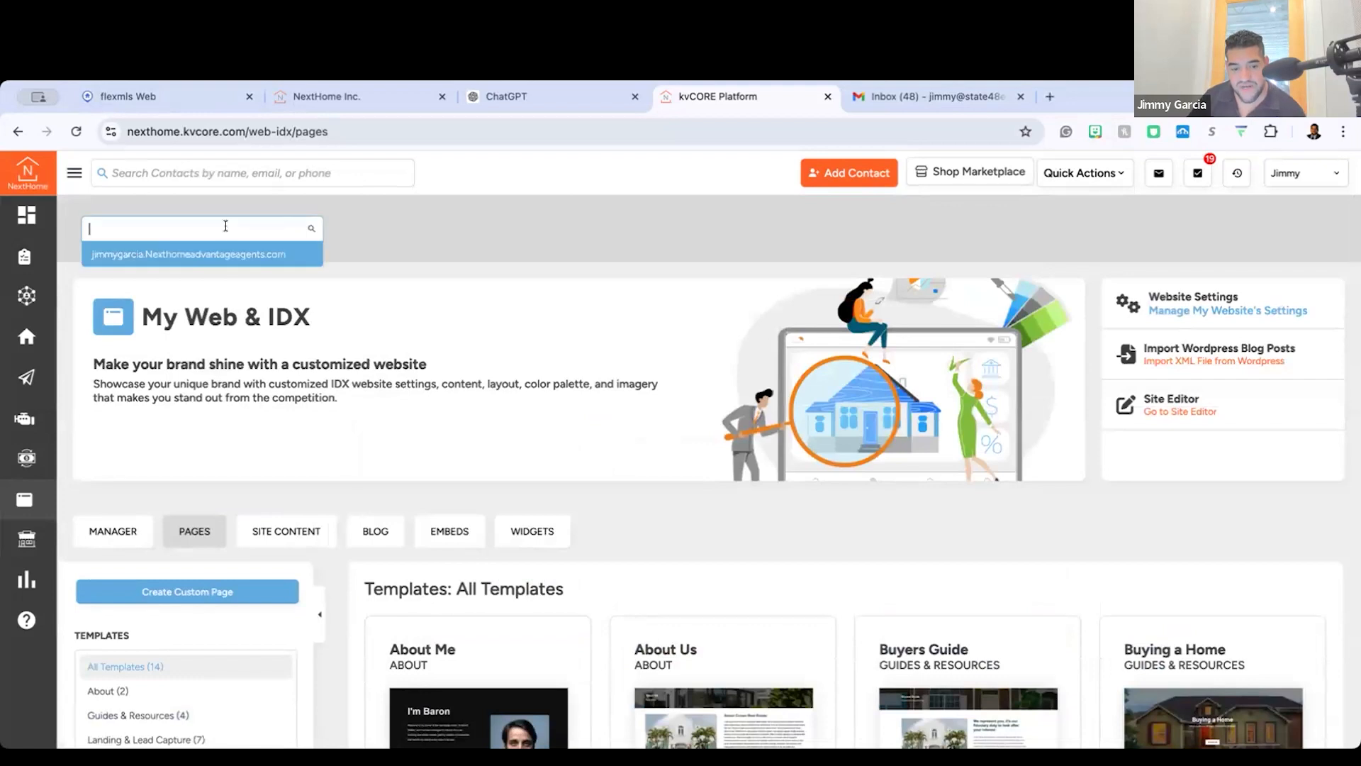
left_click(231, 253)
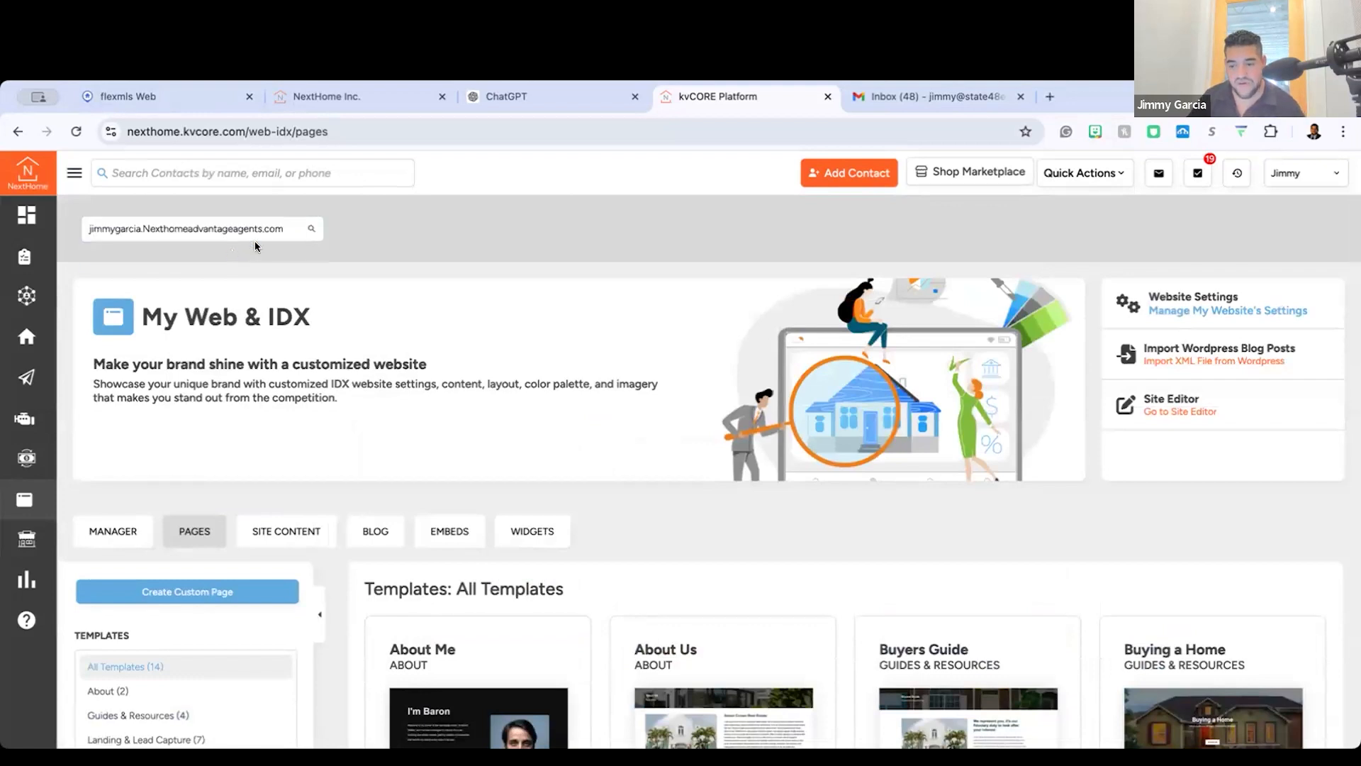
scroll(533, 298, "down", 1)
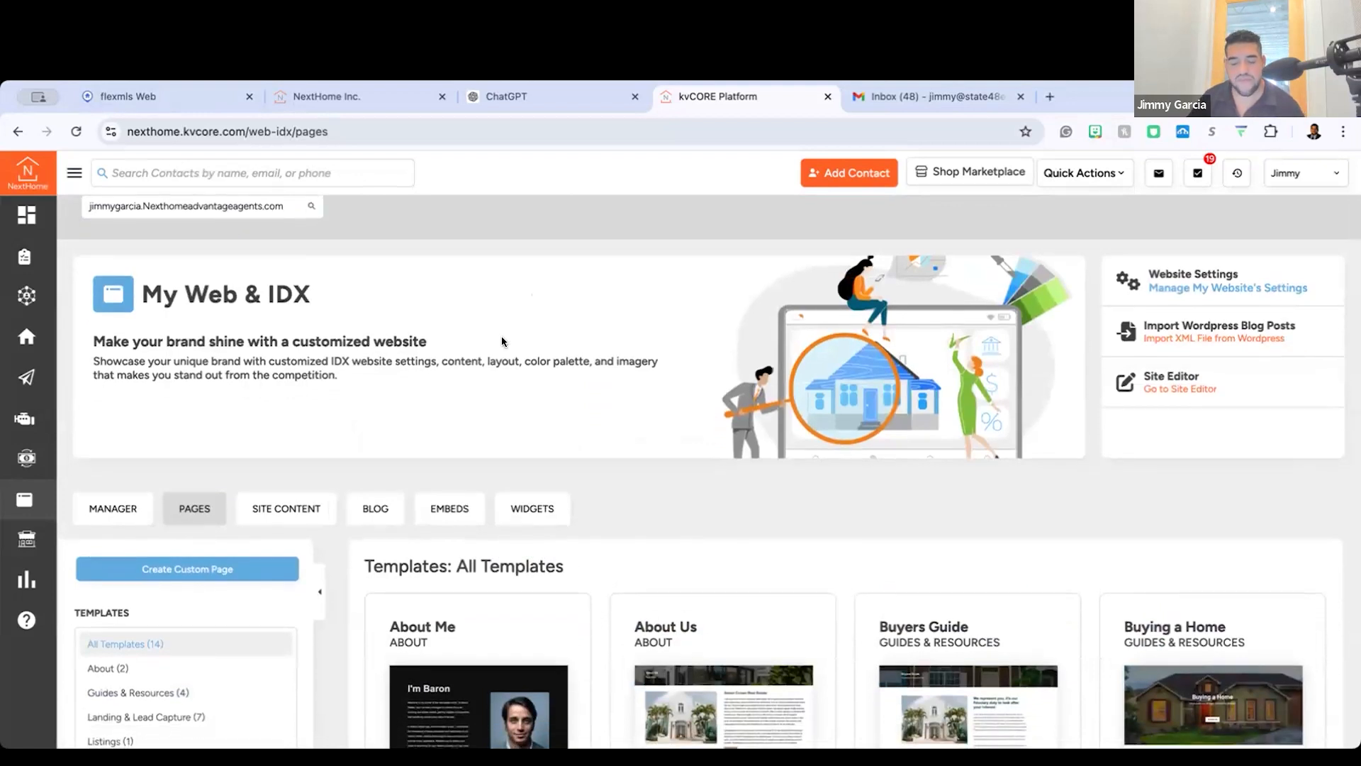
scroll(301, 481, "down", 5)
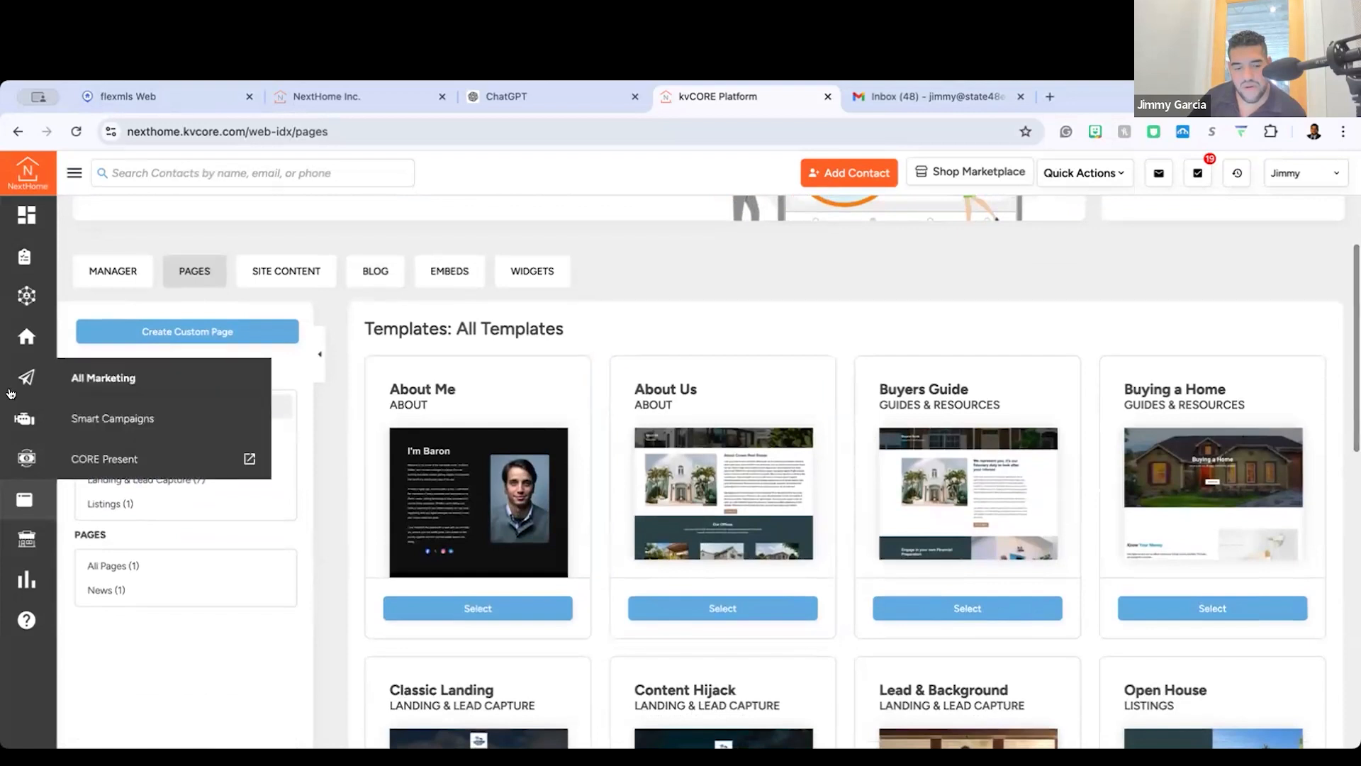
left_click(368, 177)
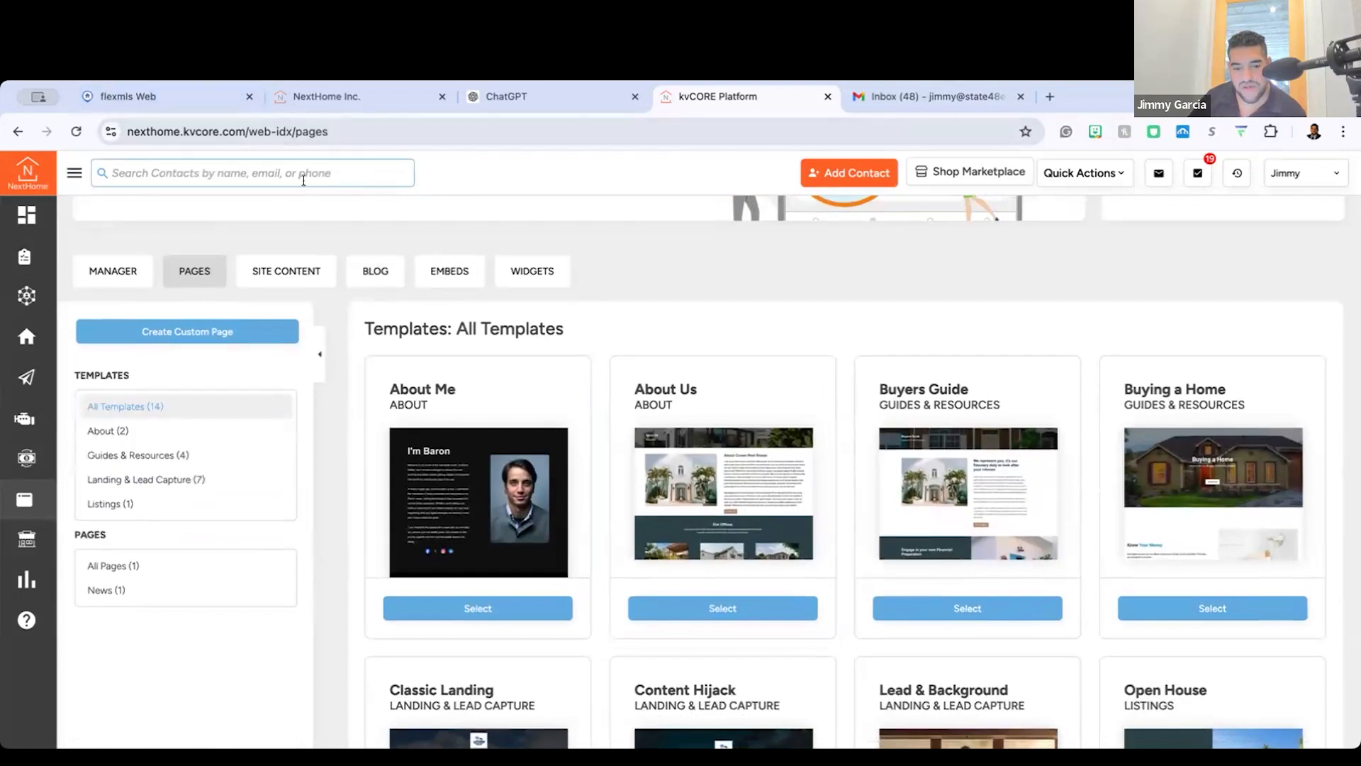
Step: Open the Website Manager and visit the agent's public website from its link
scroll(156, 305, "up", 3)
left_click(113, 386)
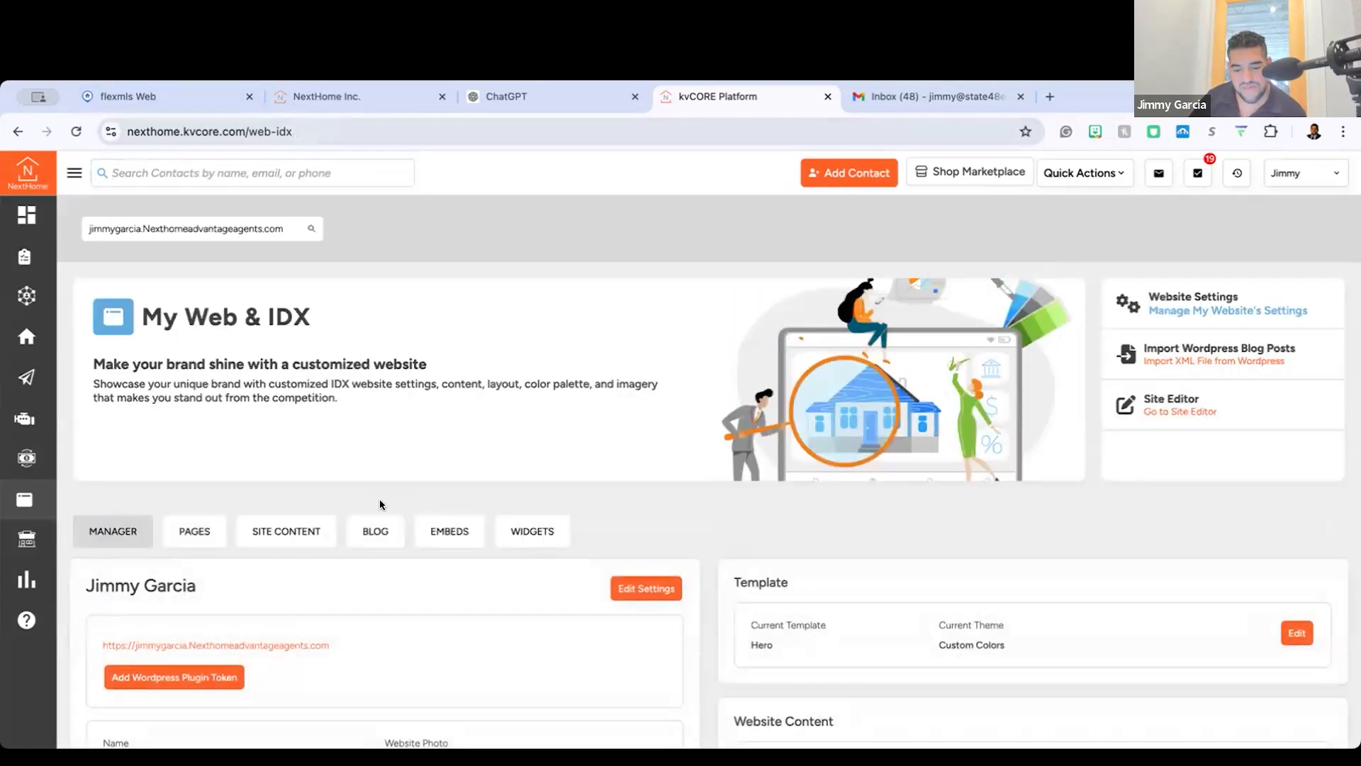
scroll(266, 548, "down", 3)
left_click(280, 485)
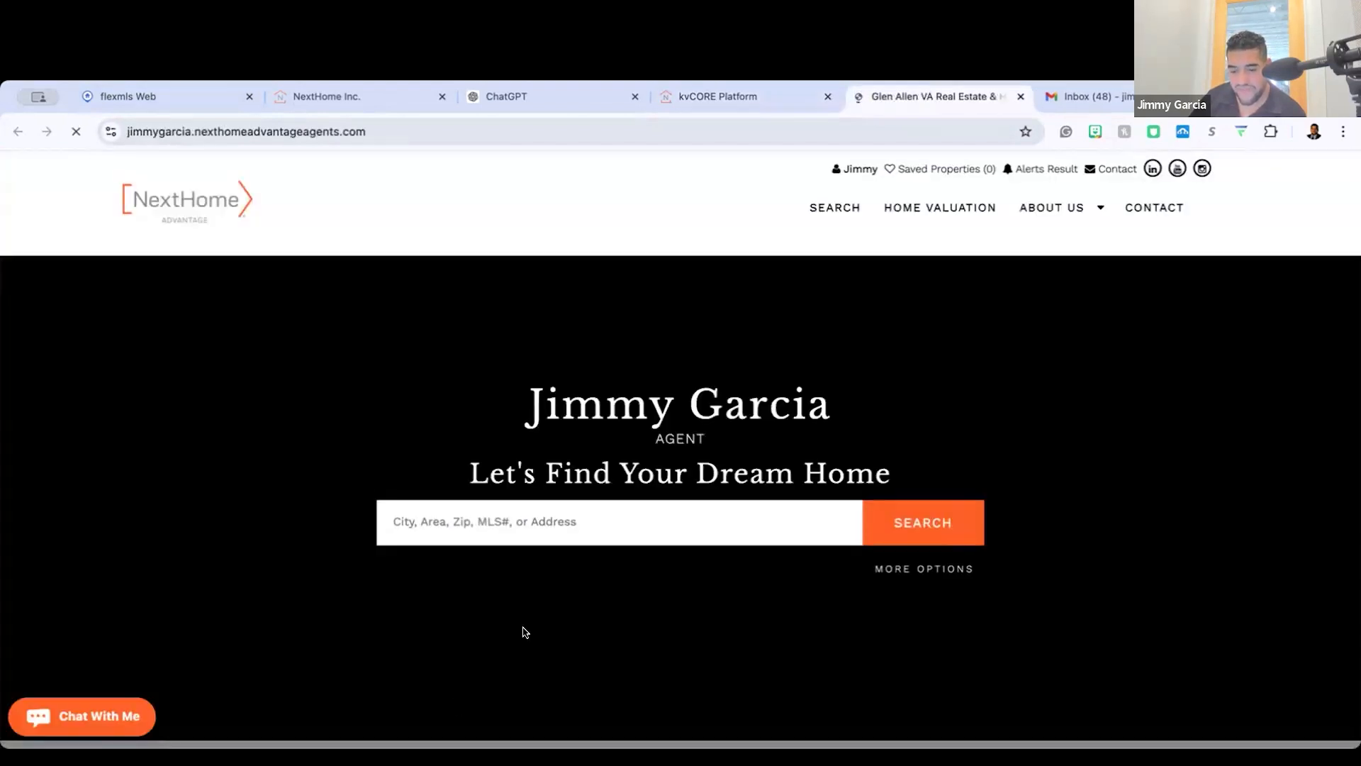
Step: Look through the public website's home page, including the agent bio, area tiles, testimonials and listing sections
scroll(554, 479, "down", 10)
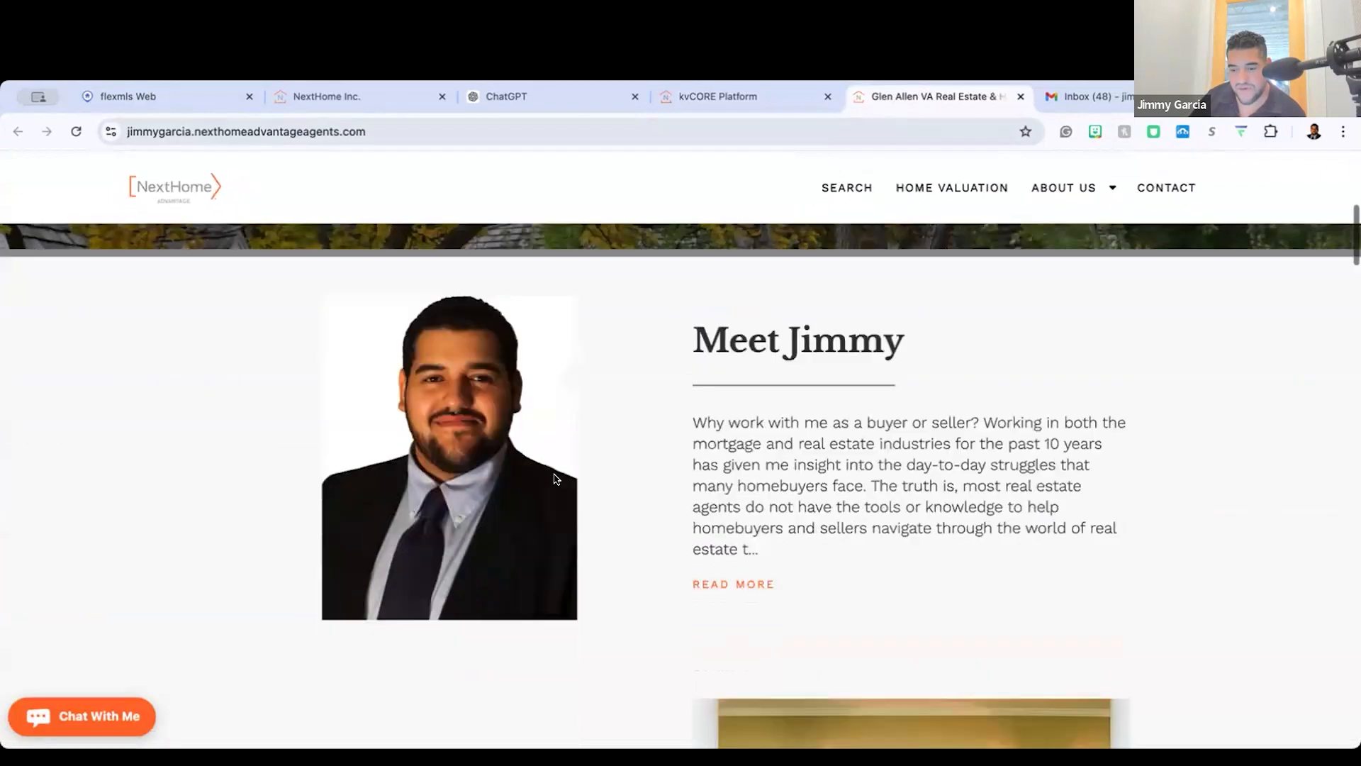
scroll(554, 479, "down", 15)
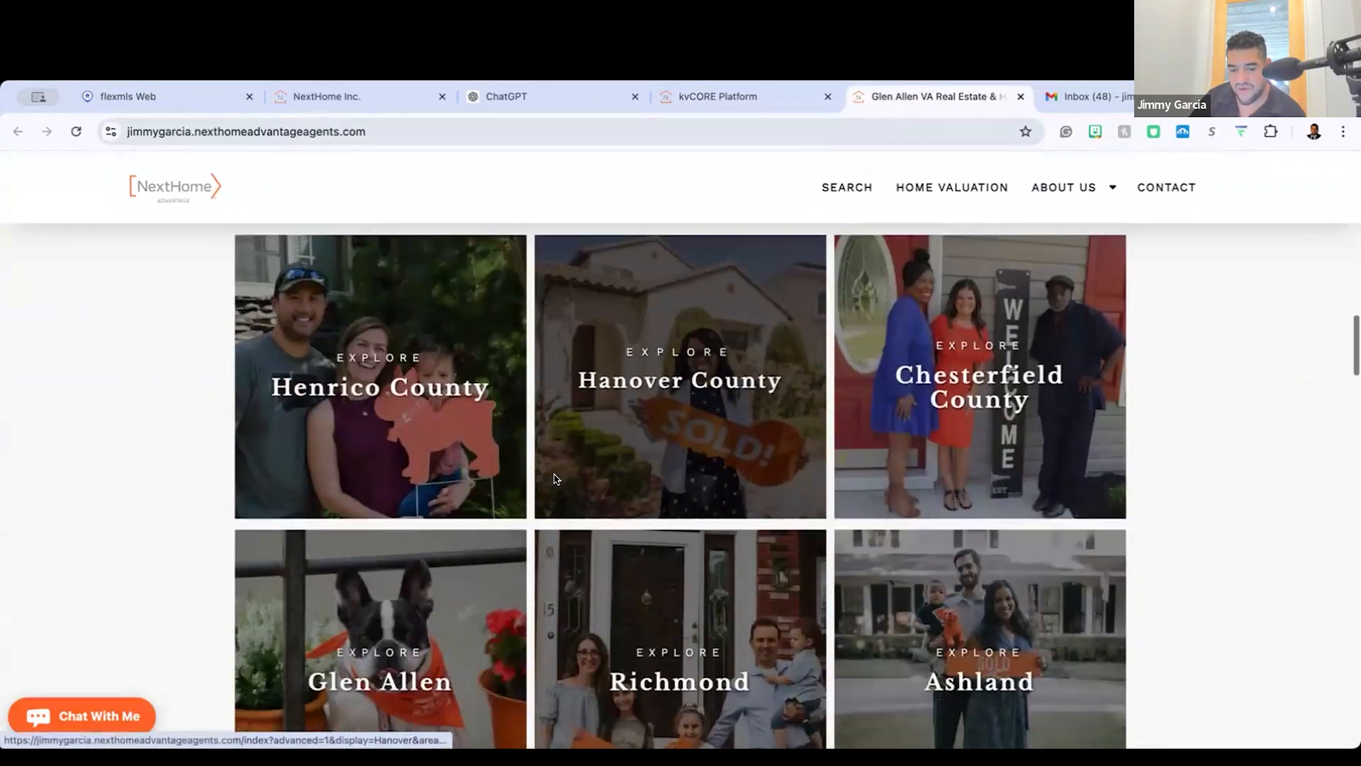
scroll(619, 293, "down", 5)
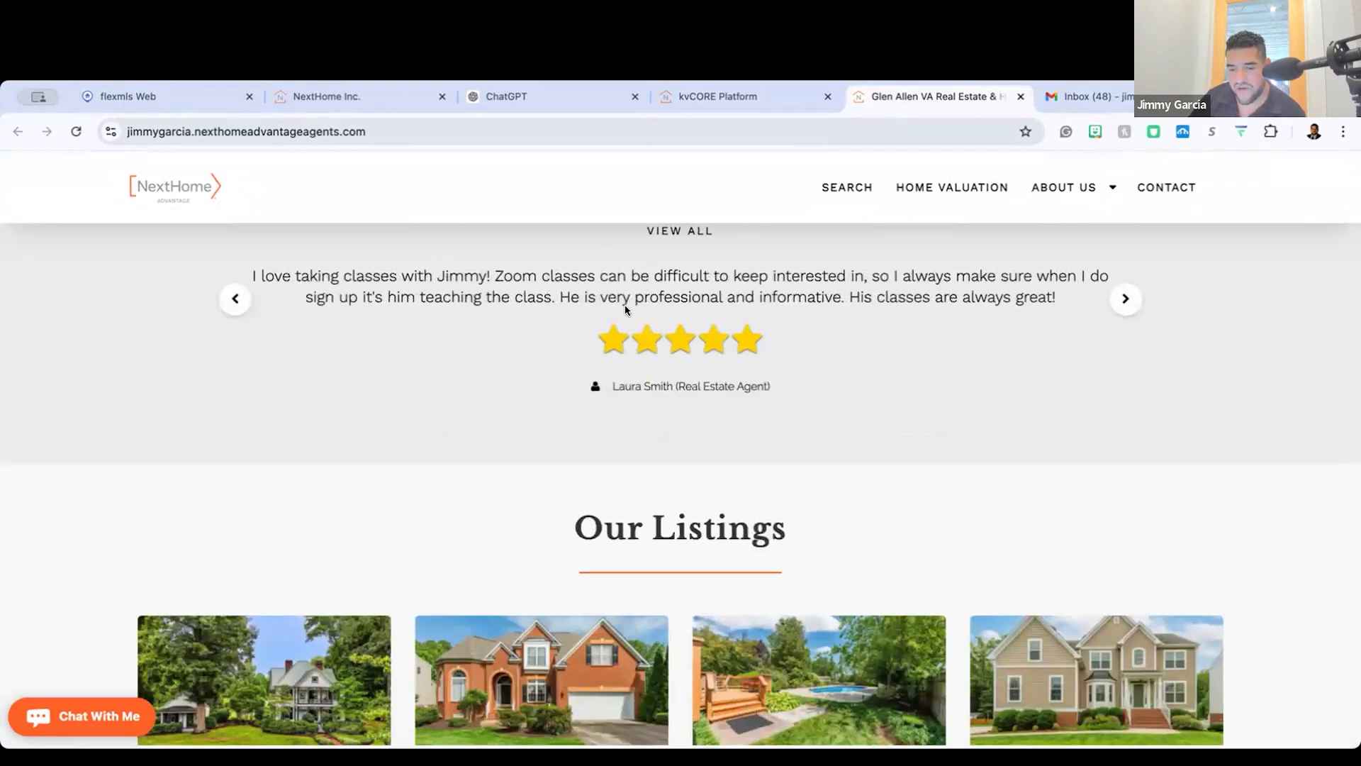
scroll(601, 289, "down", 2)
scroll(628, 288, "up", 3)
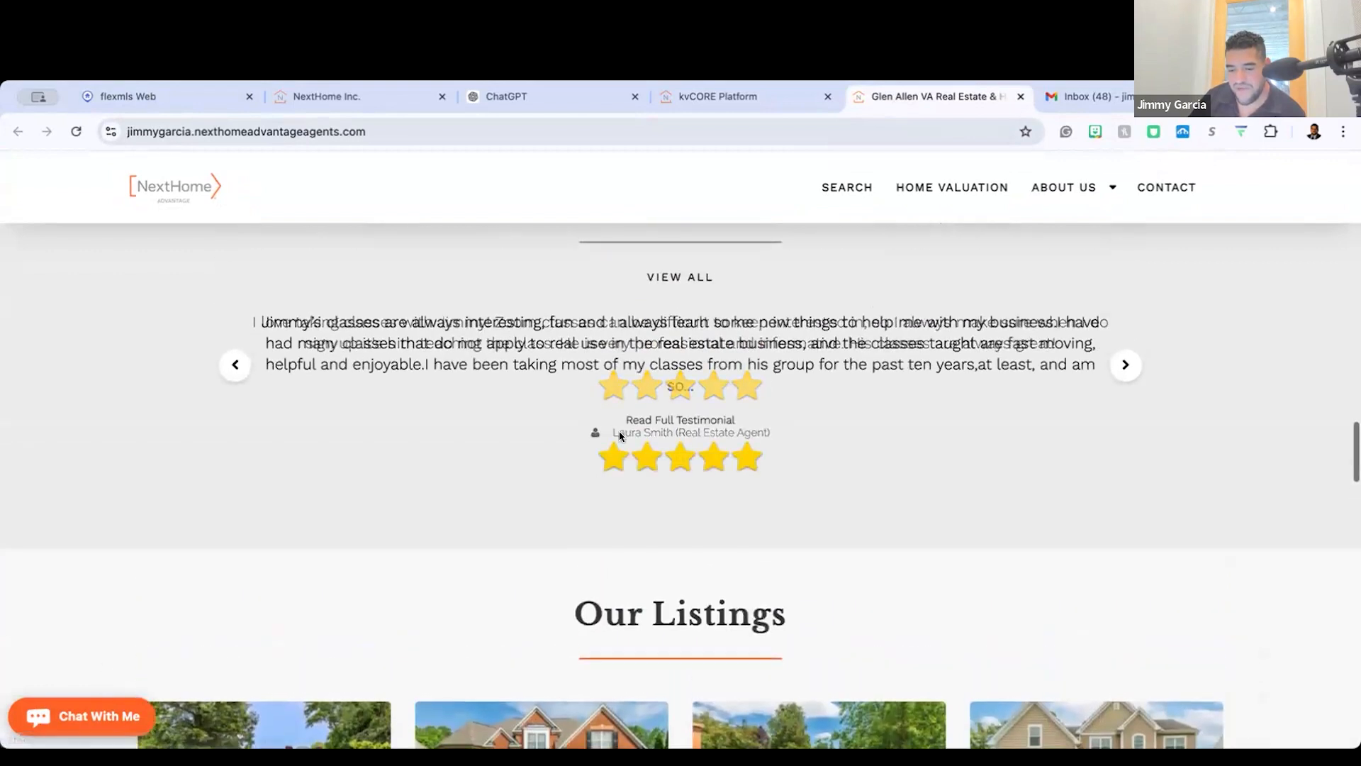
scroll(650, 385, "down", 15)
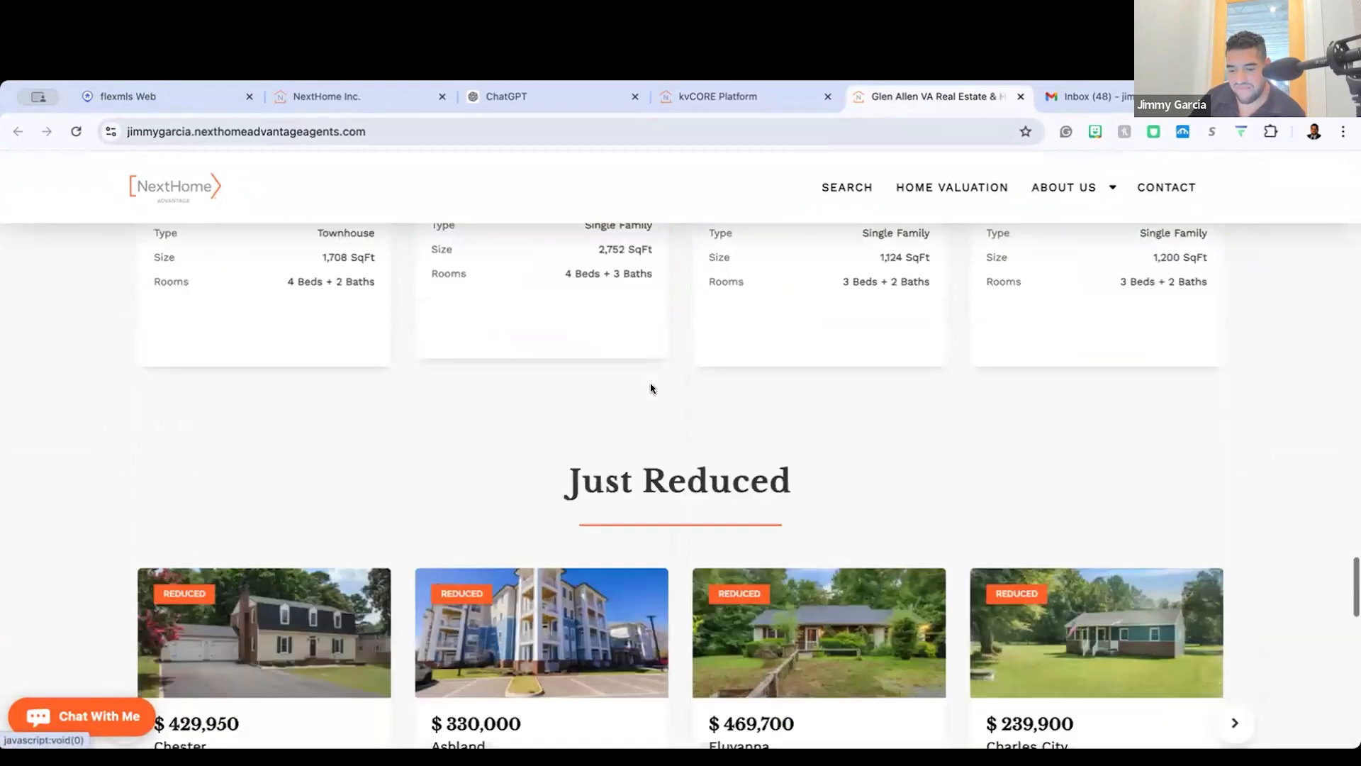
scroll(651, 386, "down", 4)
scroll(650, 386, "up", 15)
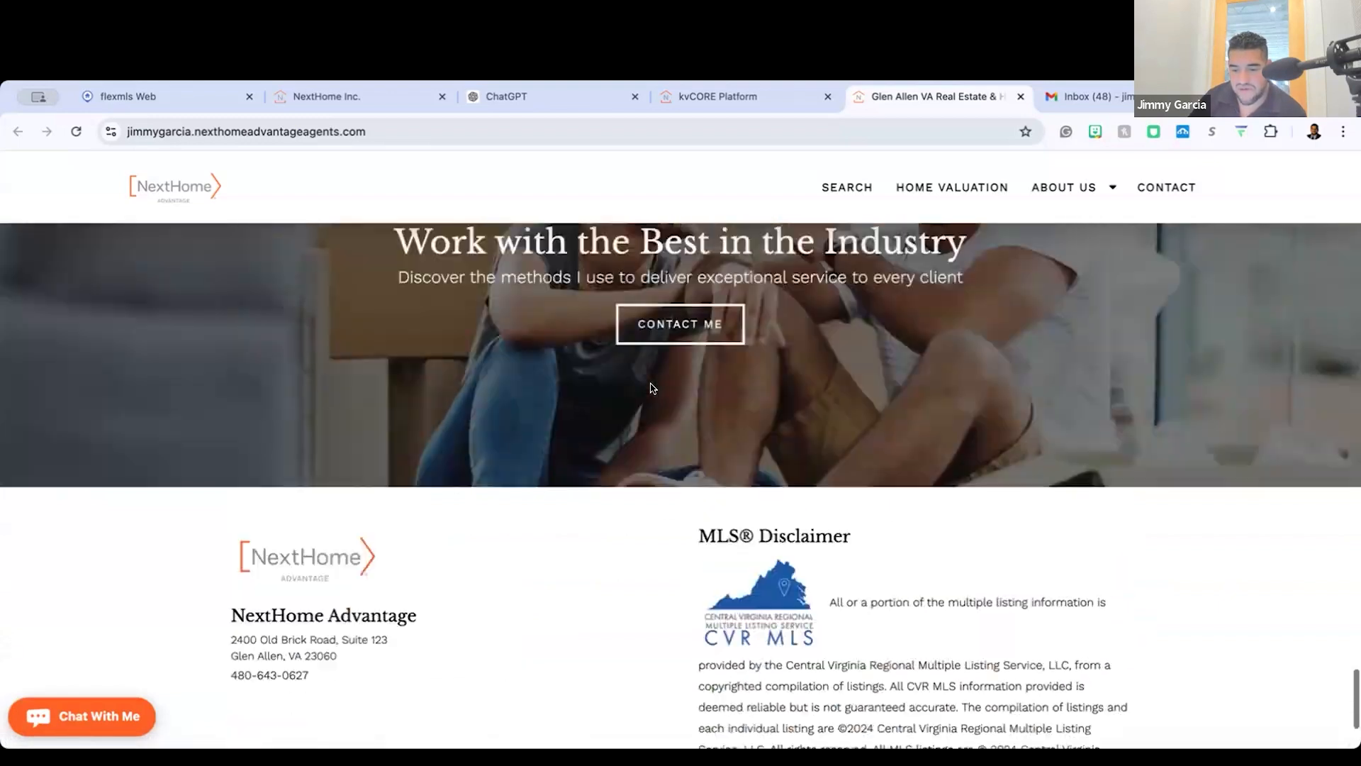
scroll(653, 387, "up", 10)
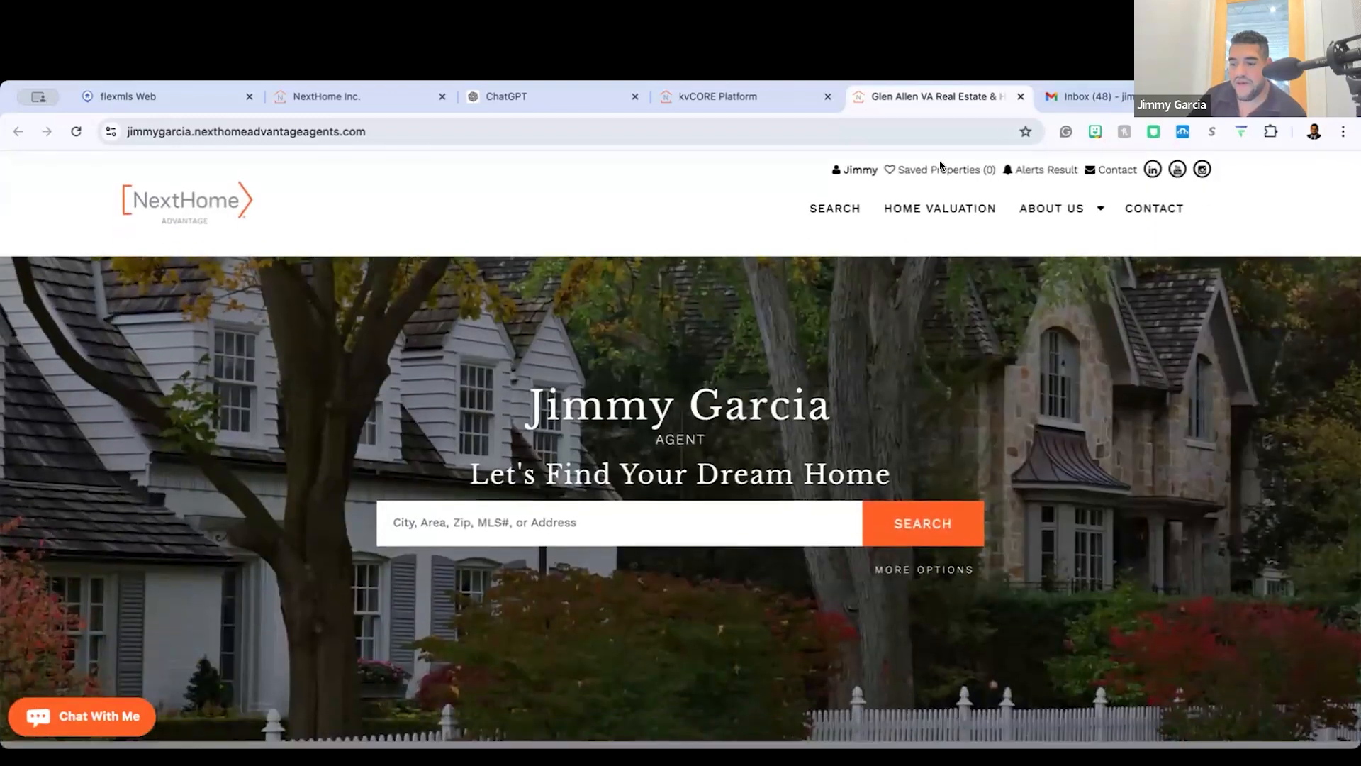
Step: View the website's Home Valuation page, return to the home page and open the Our Listings results
left_click(899, 206)
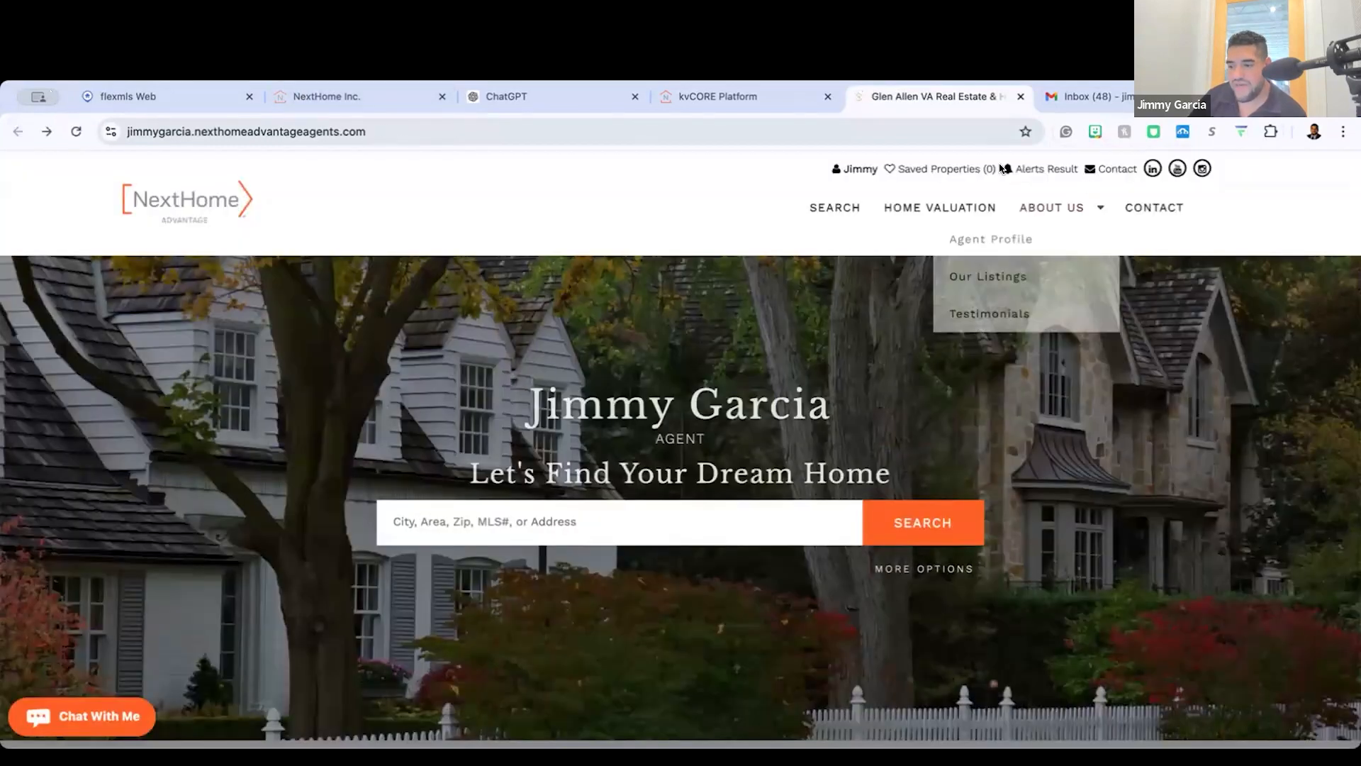
mouse_move(1041, 212)
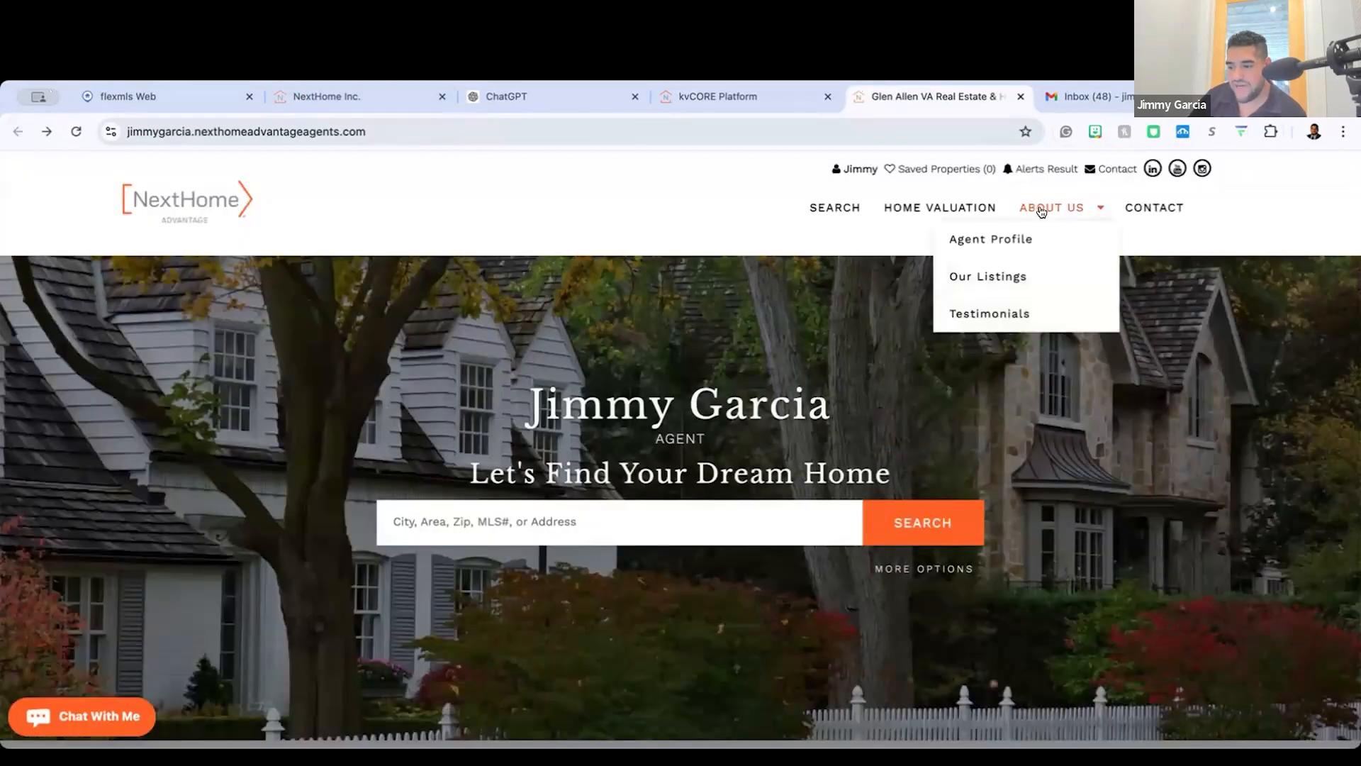
left_click(1013, 276)
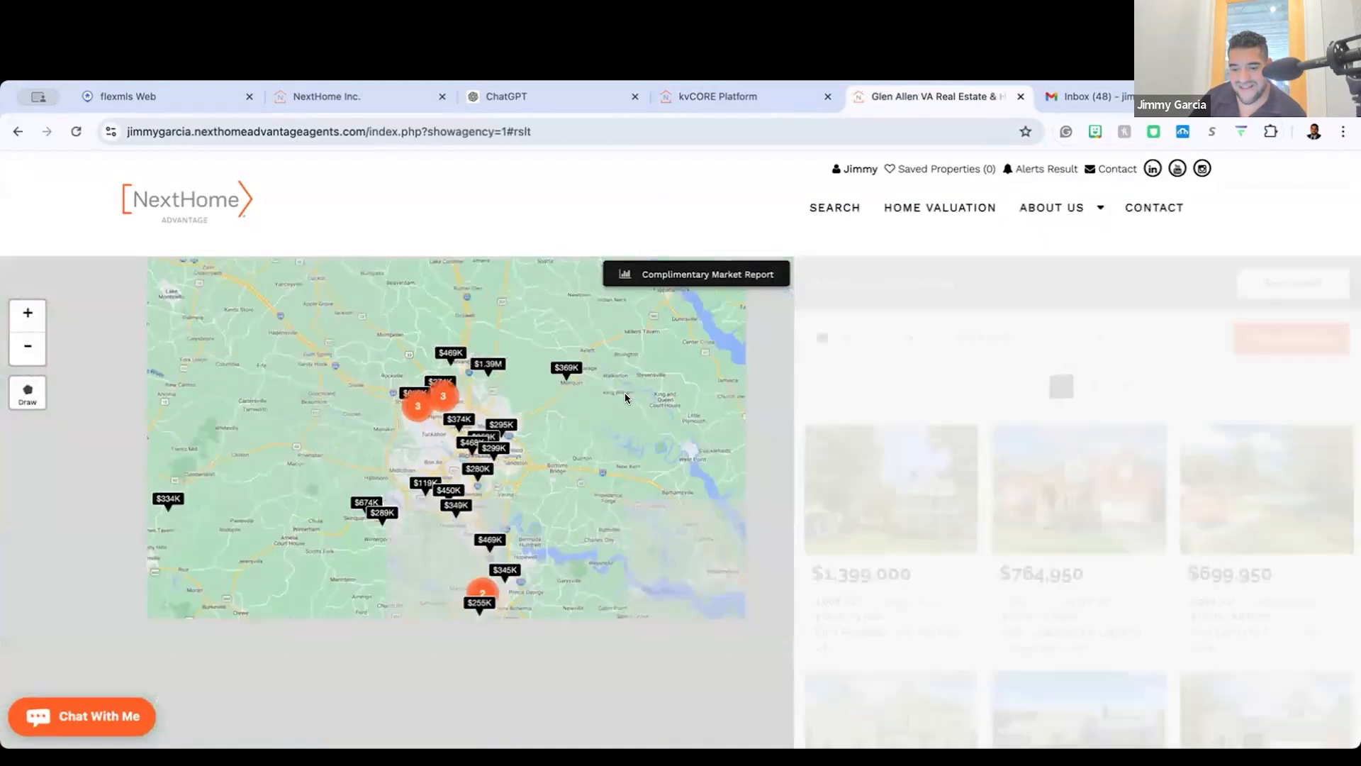
Step: Switch back to kvCORE and open the Pages section of Web & IDX
left_click(712, 103)
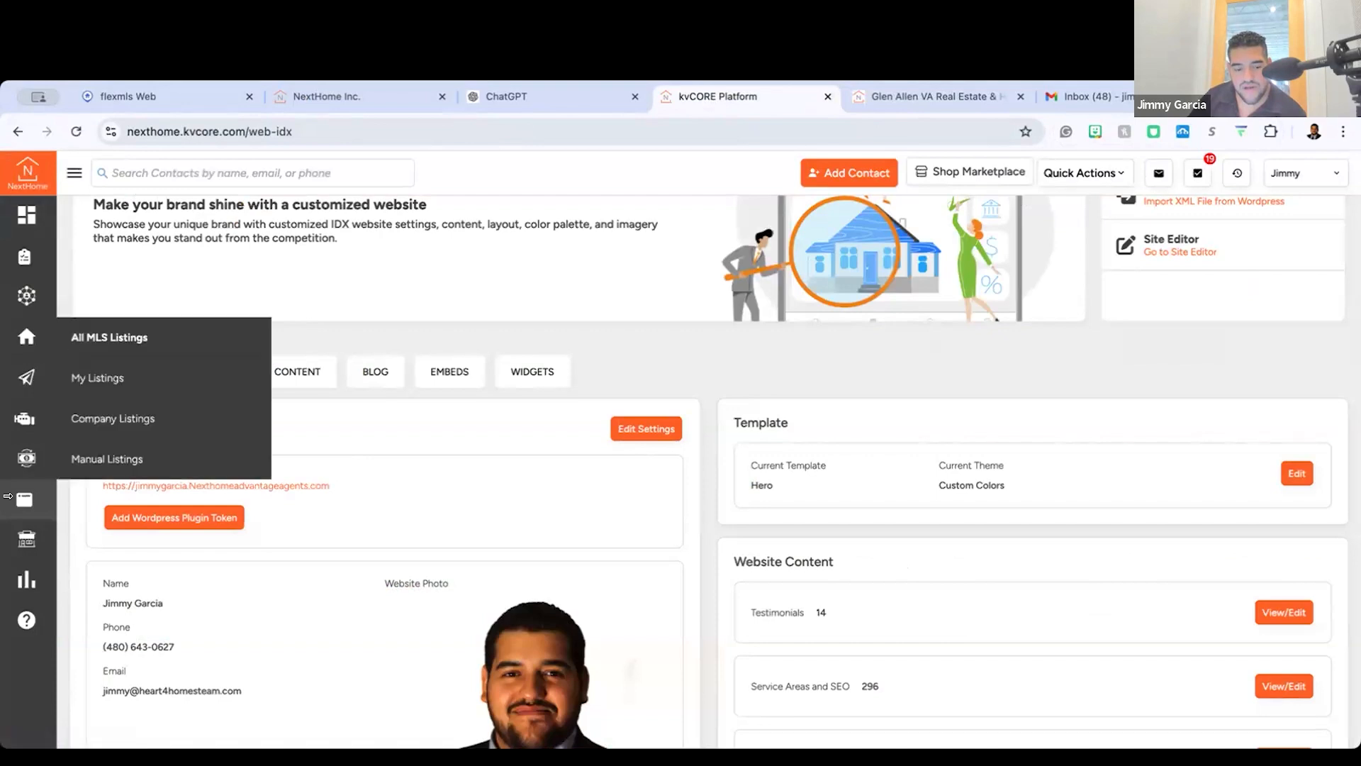
mouse_move(13, 500)
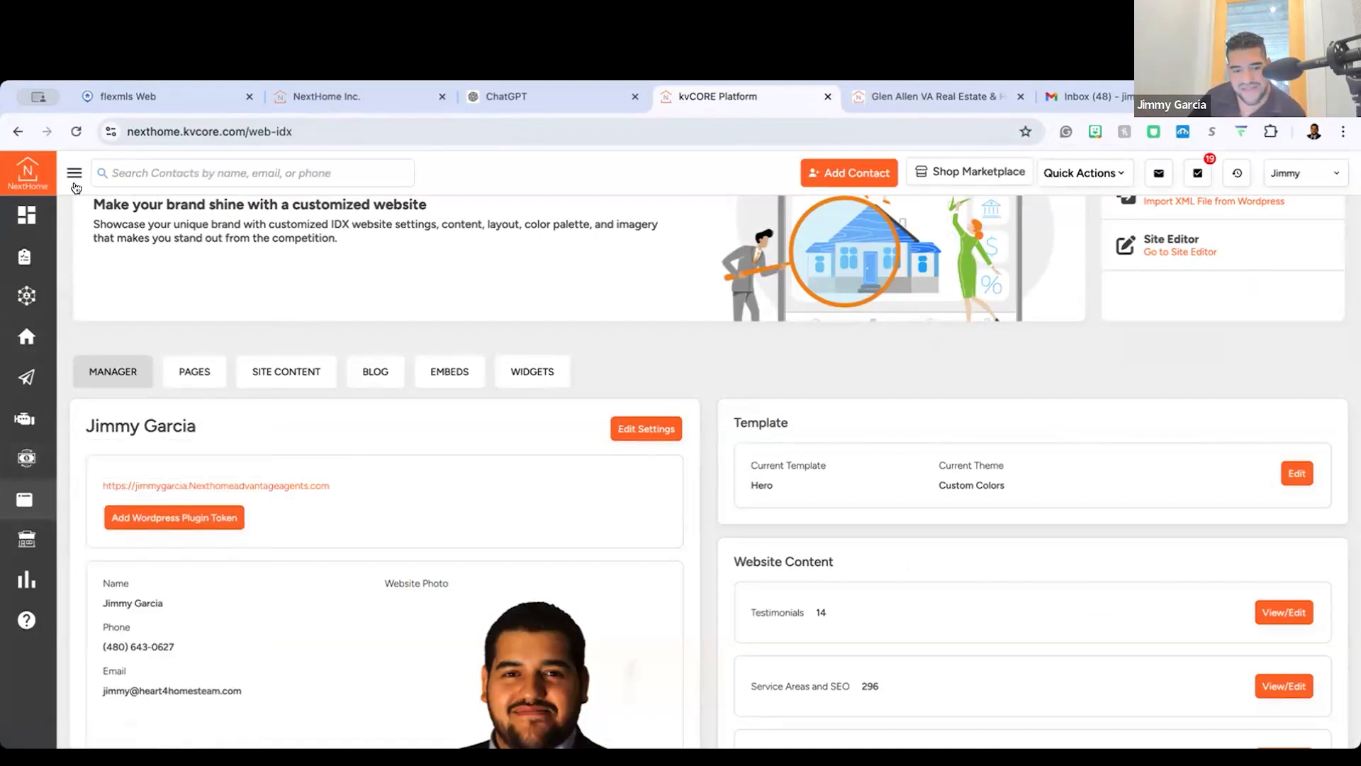
mouse_move(82, 488)
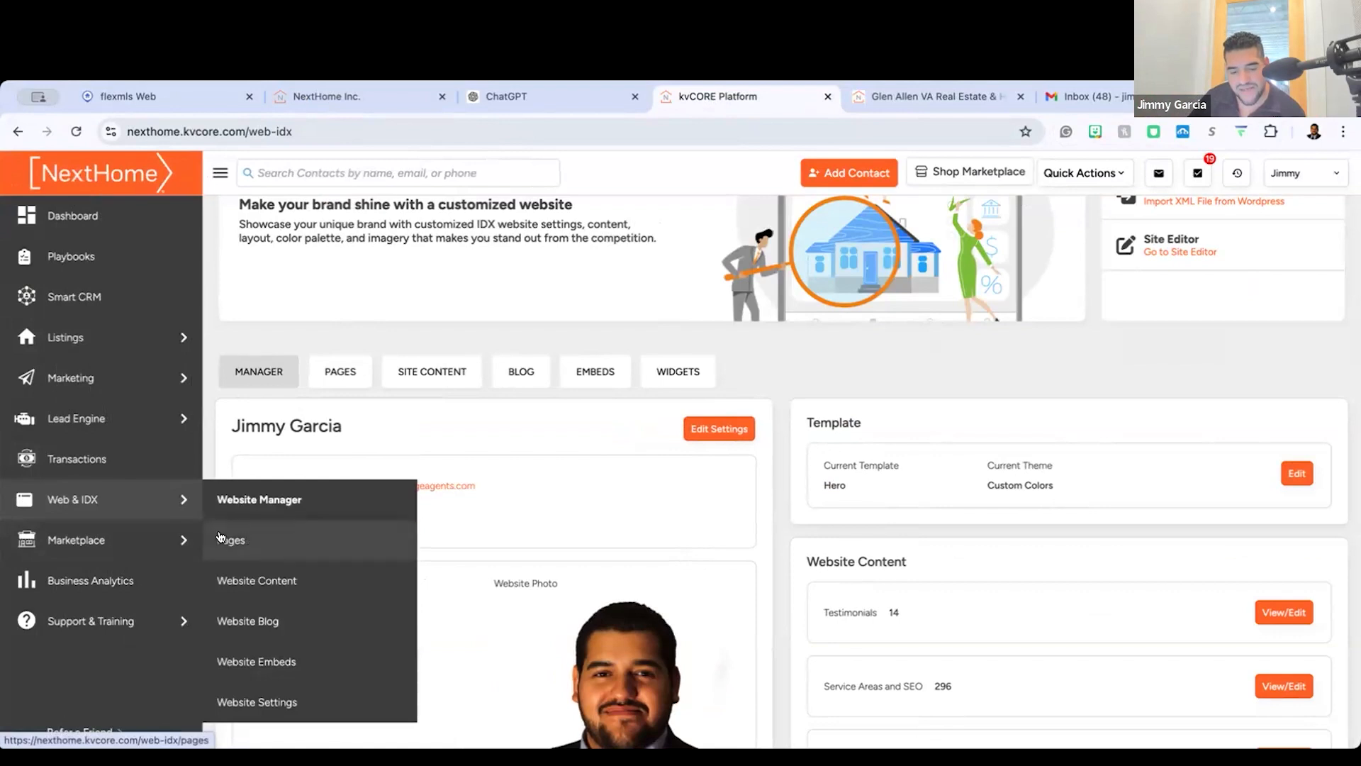
left_click(312, 550)
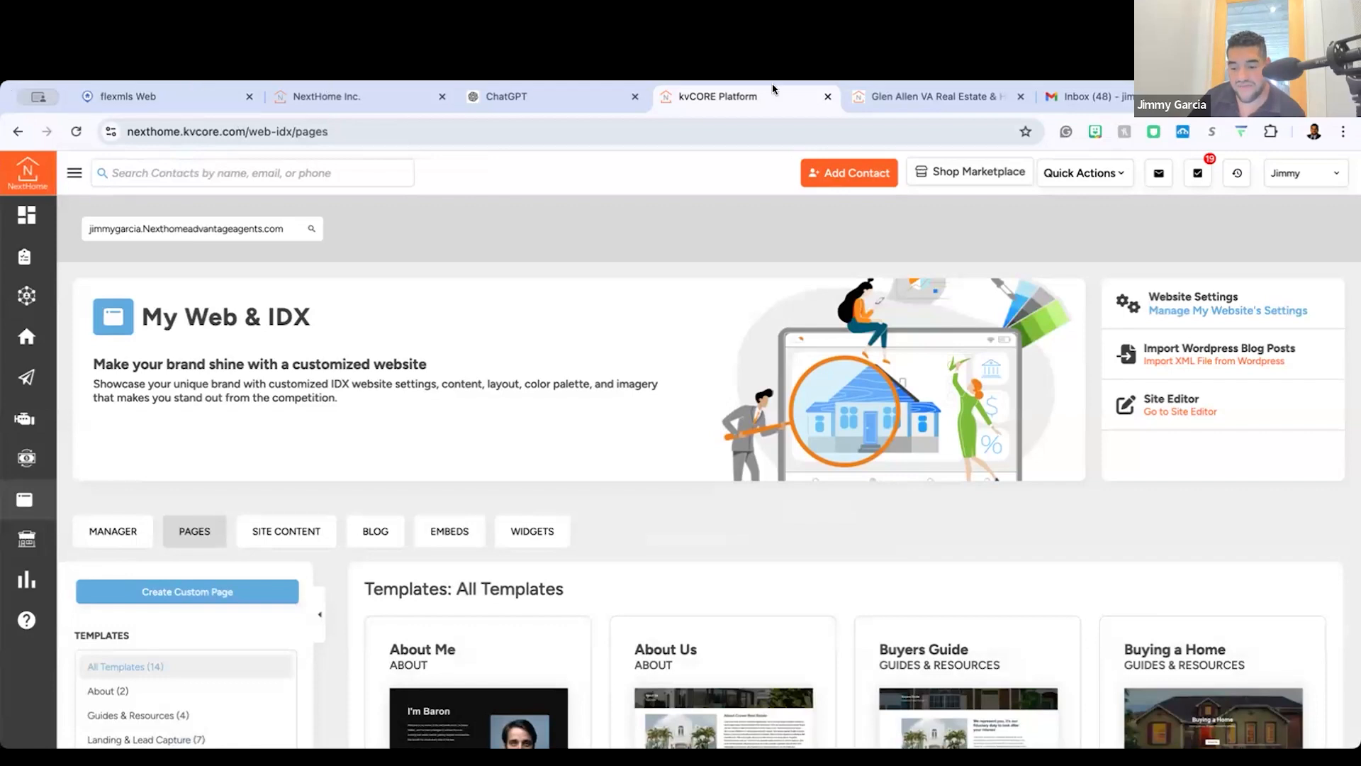
scroll(302, 496, "down", 2)
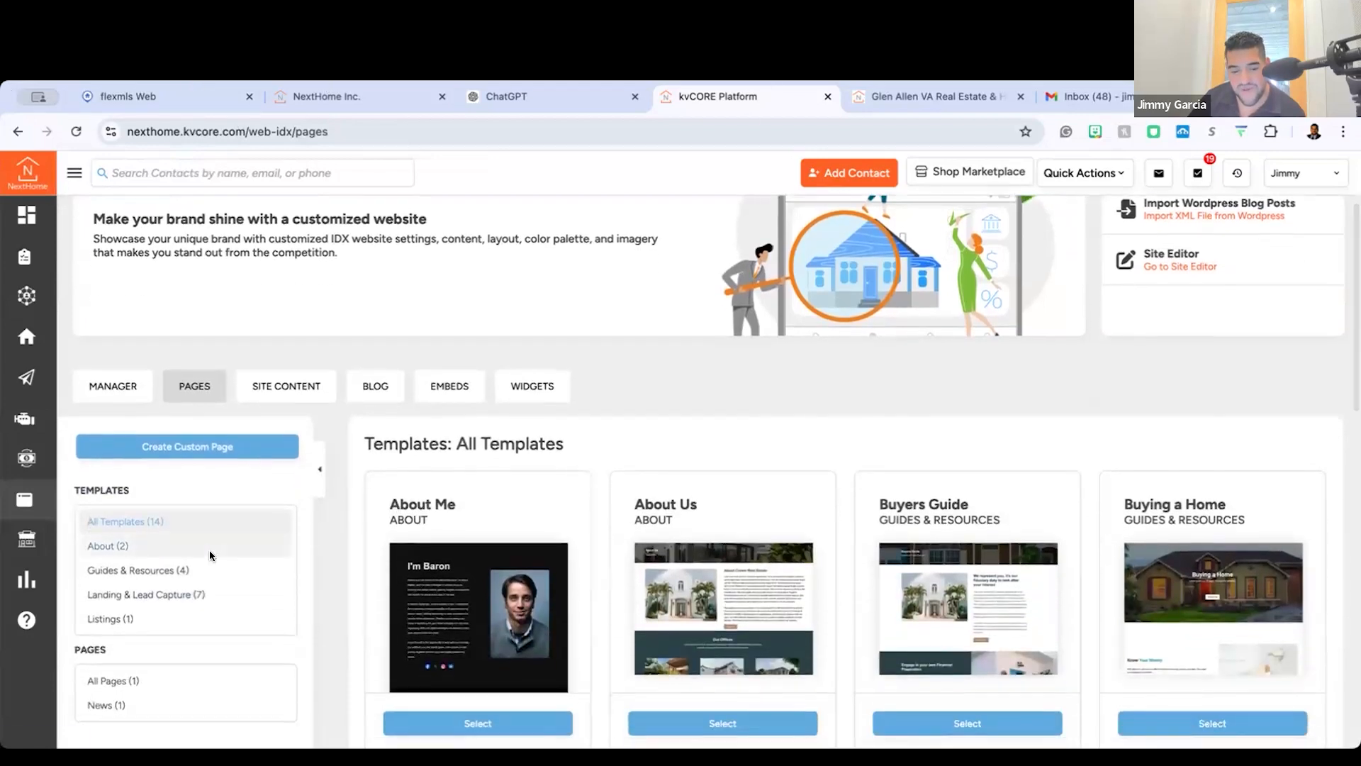
left_click(226, 448)
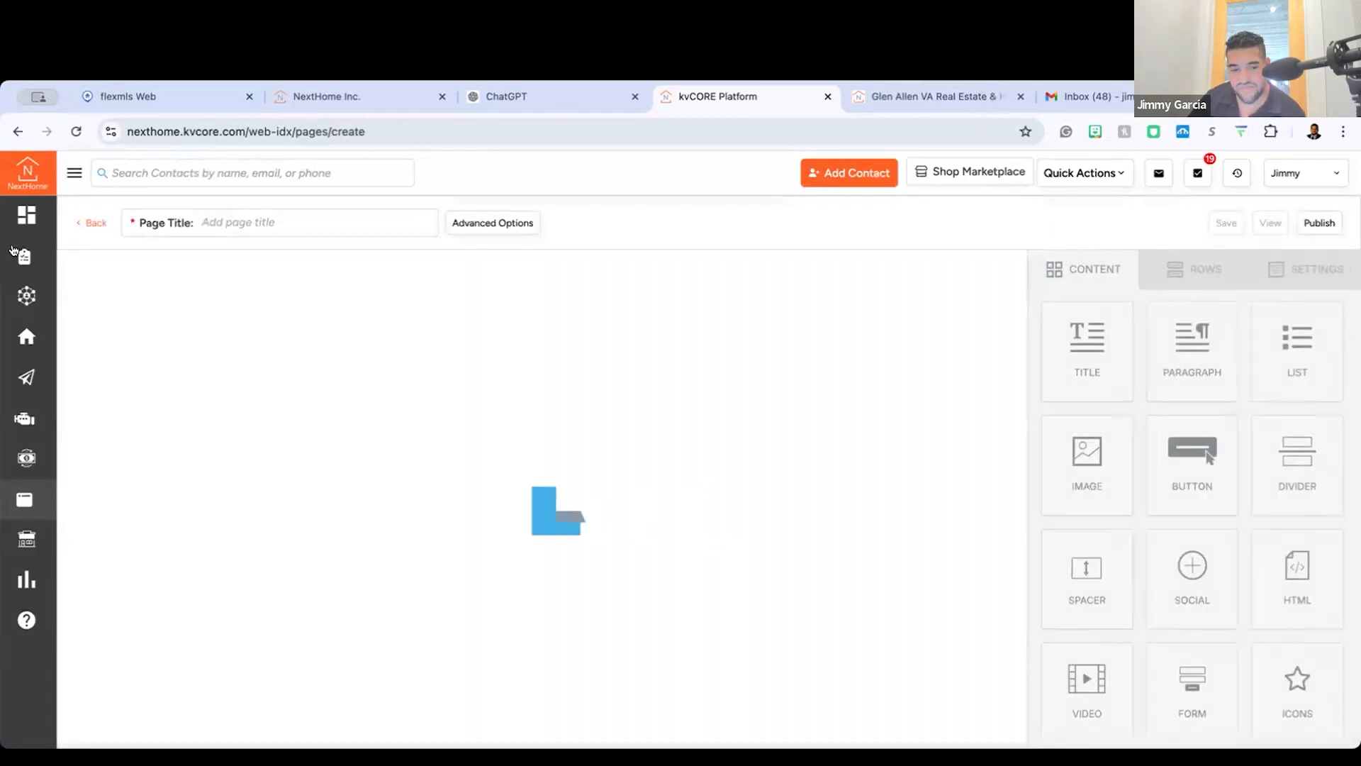
mouse_move(53, 501)
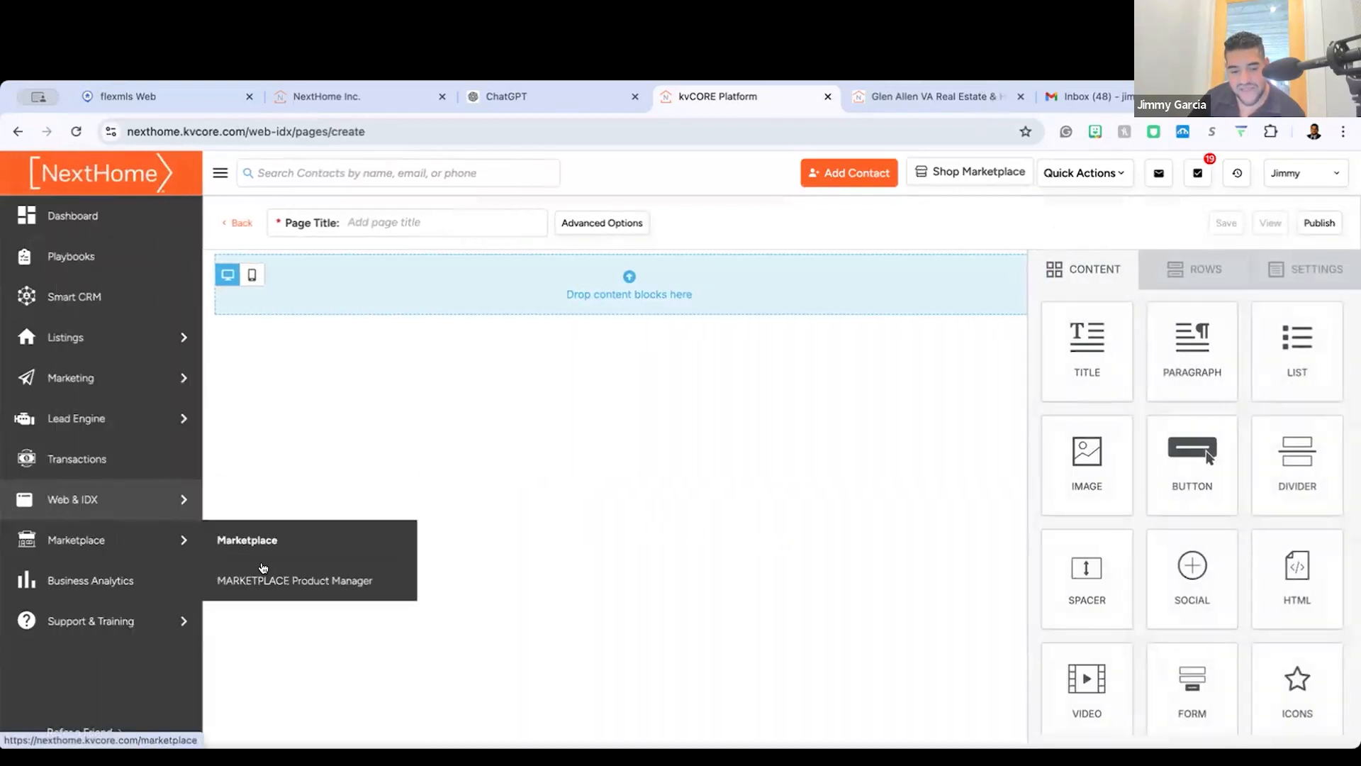
left_click(248, 545)
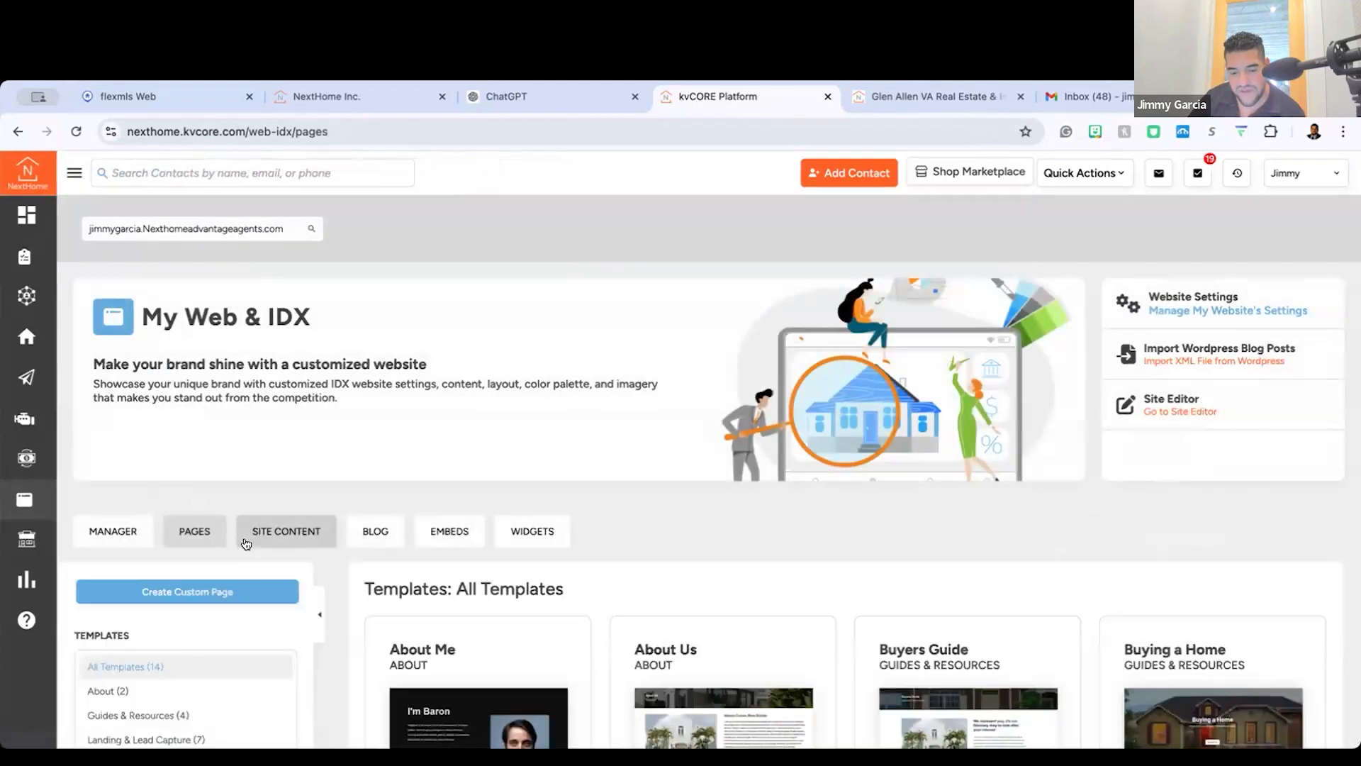
Step: Start a new custom page from the Web & IDX Pages section
scroll(173, 531, "down", 2)
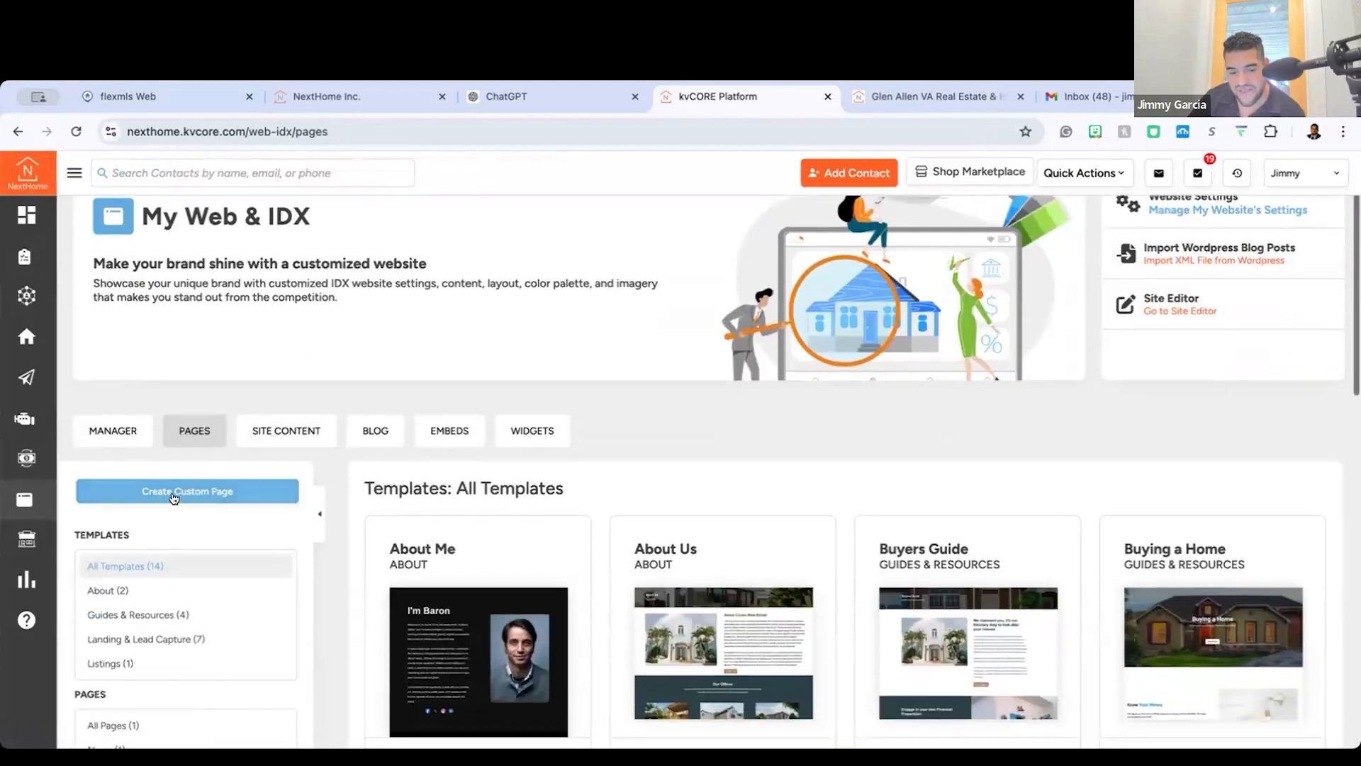
left_click(182, 493)
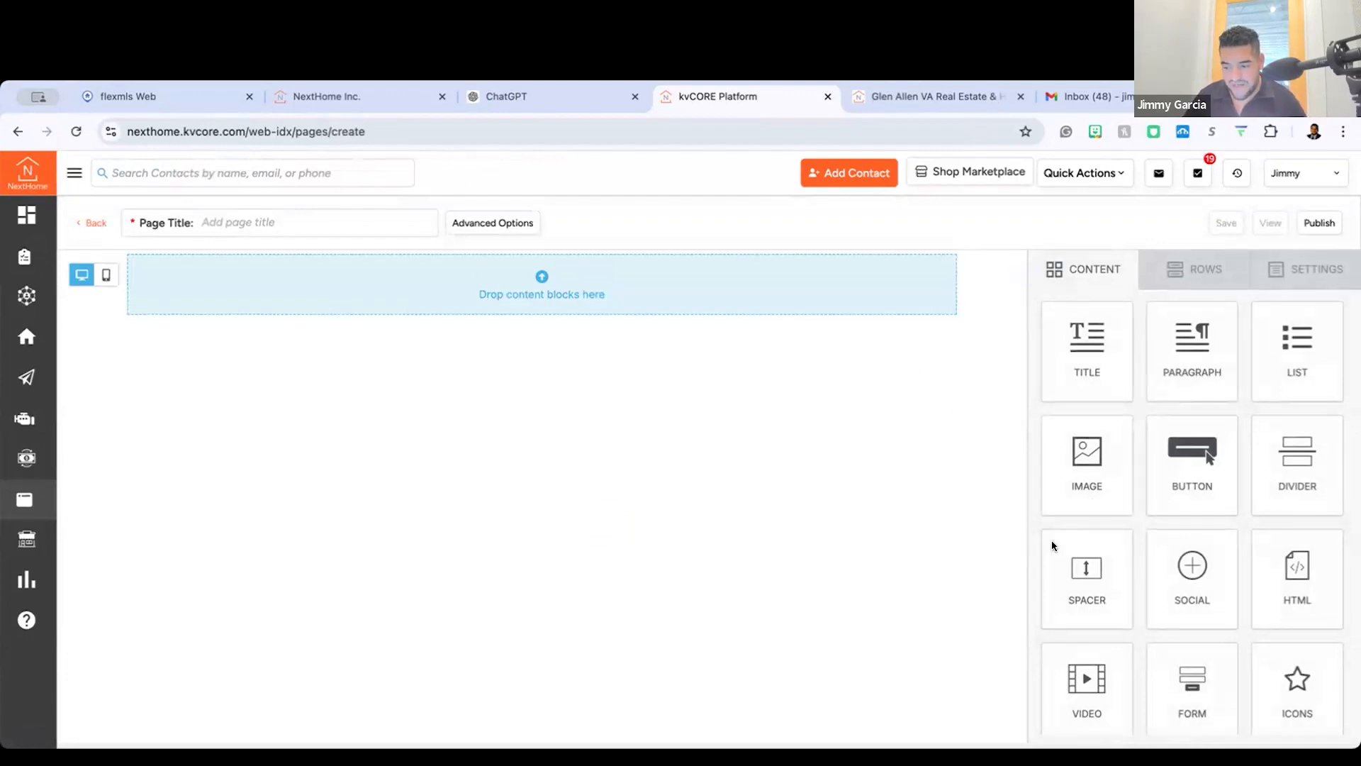
Step: Add a Video block to the blank custom page, view its content properties and delete the block
mouse_move(1124, 729)
left_mouse_down()
mouse_move(1140, 731)
mouse_move(627, 286)
left_mouse_up()
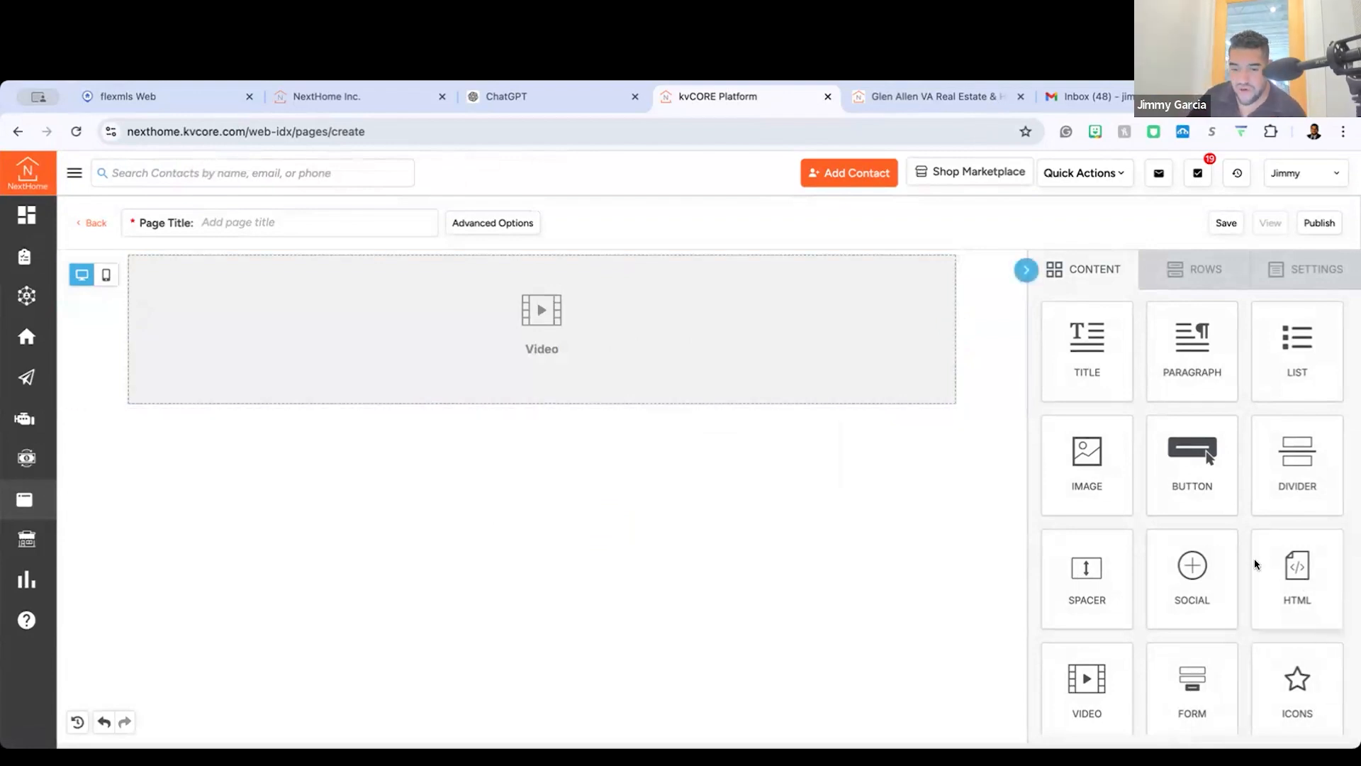
left_click(359, 349)
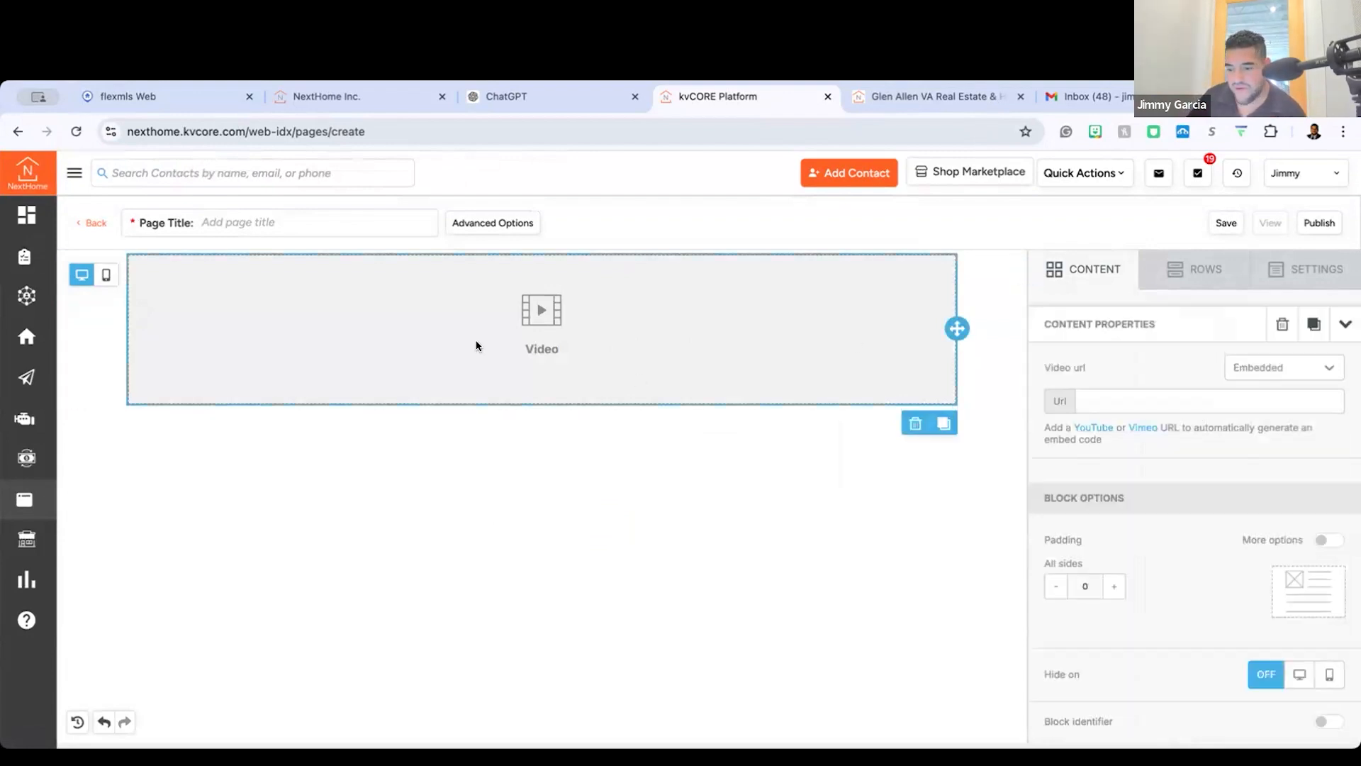
left_click(916, 423)
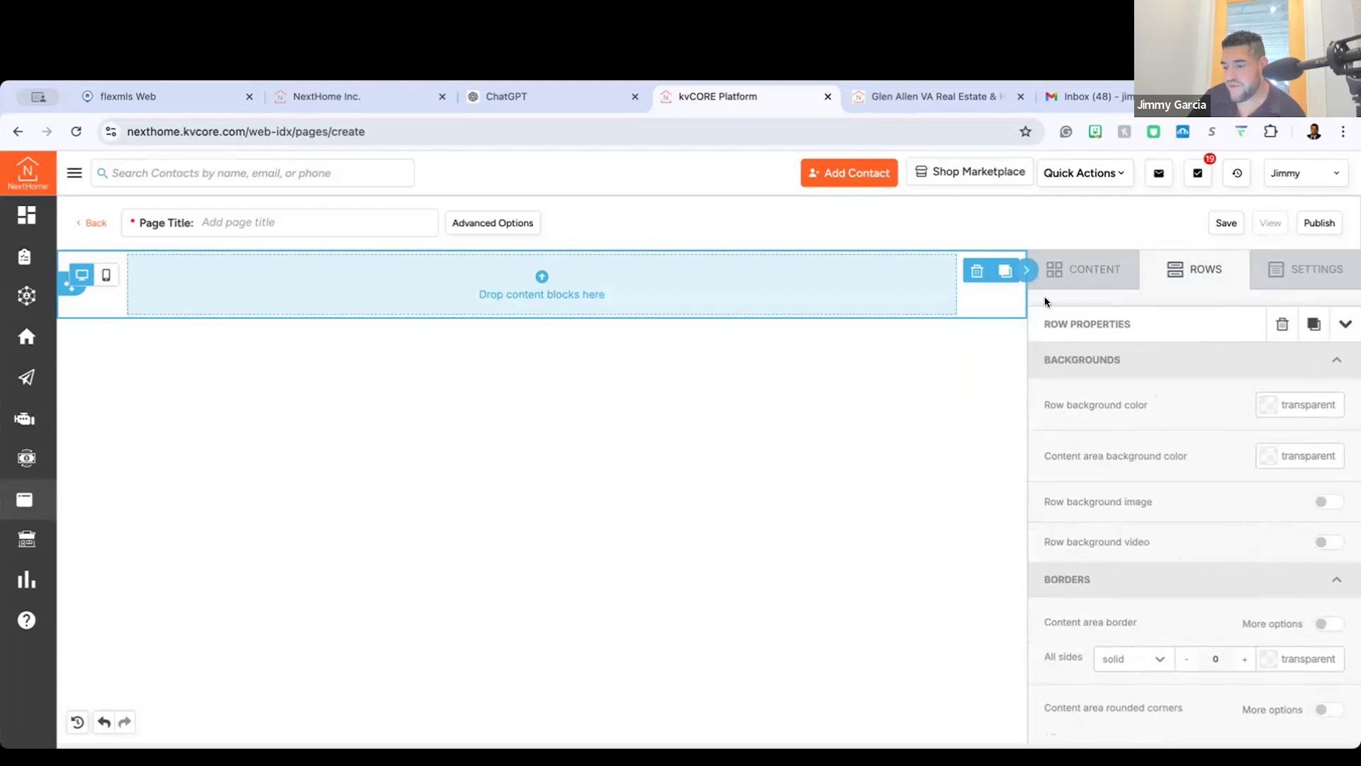
Step: Add an HTML block to the custom page and open its code for editing
left_click(1060, 270)
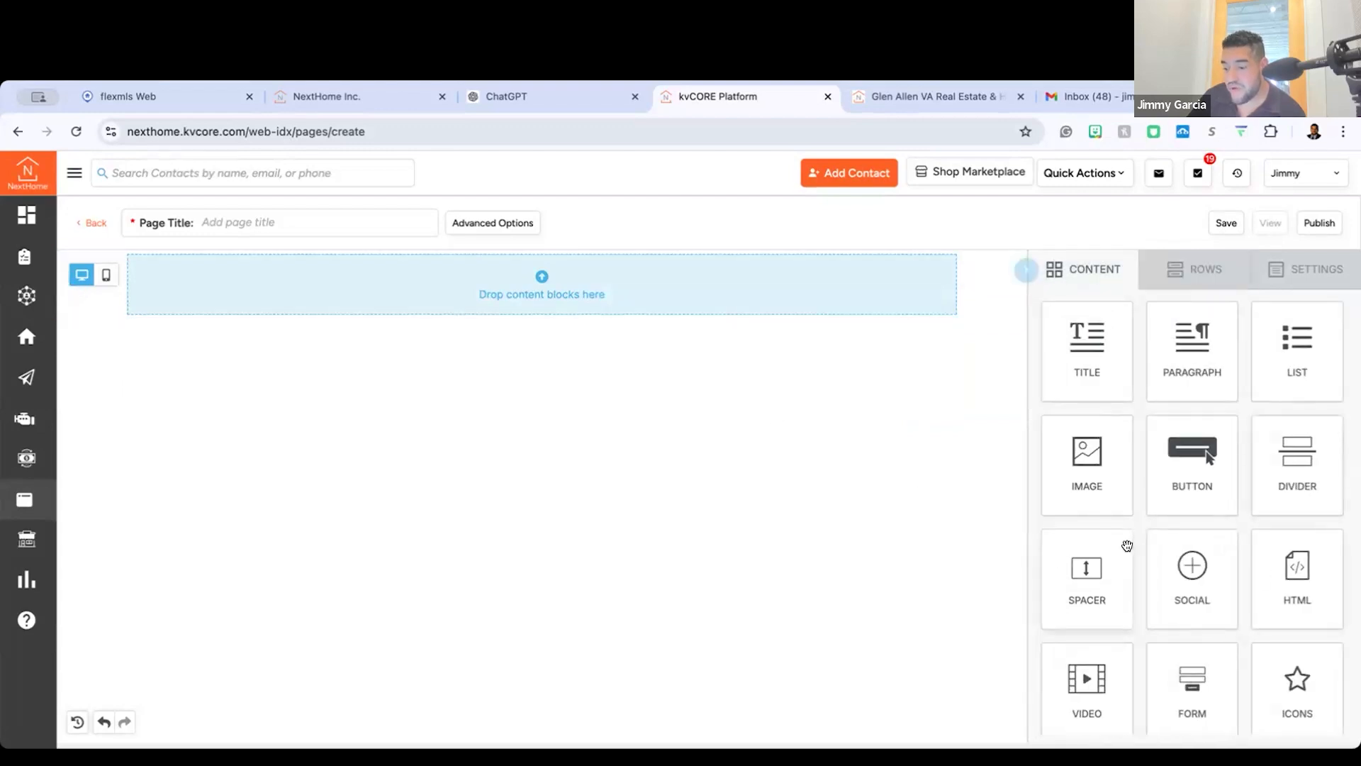
left_click_drag(1297, 574, 505, 268)
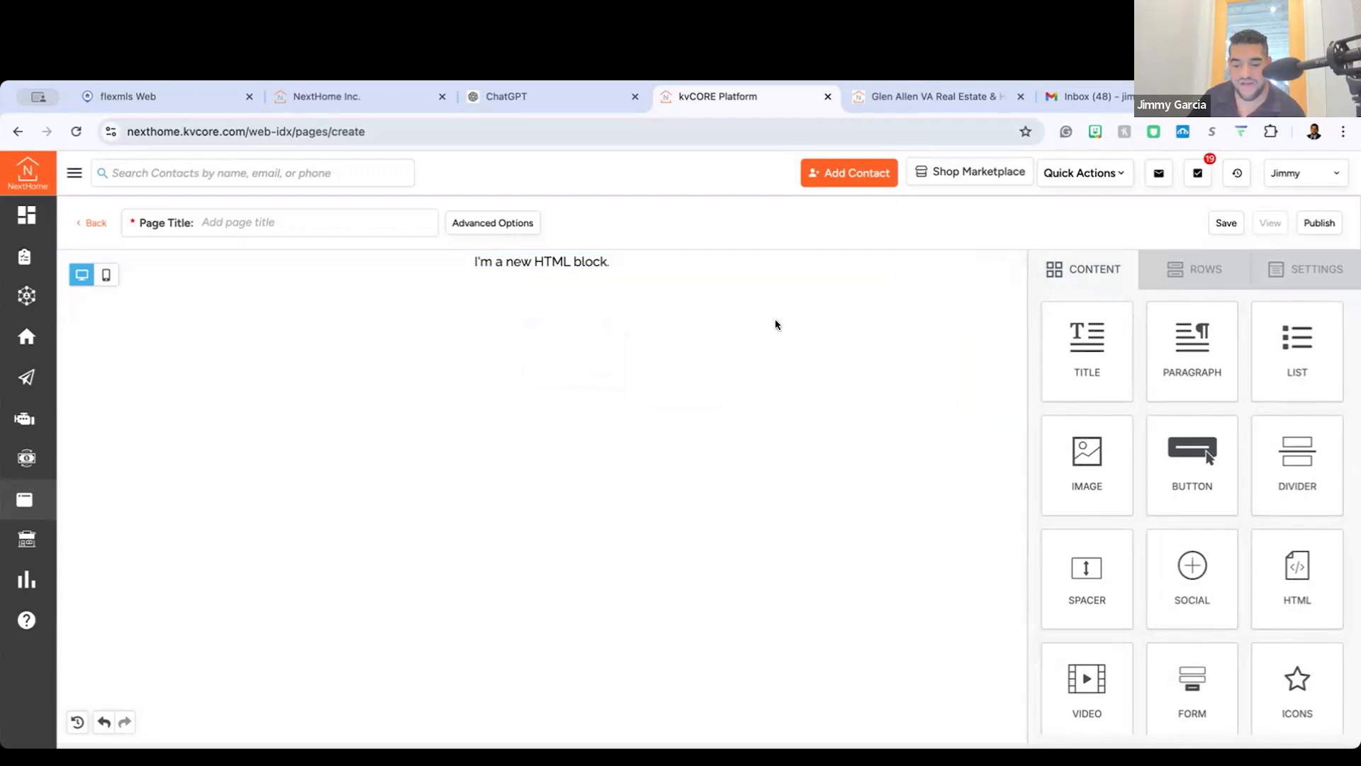
left_click(569, 264)
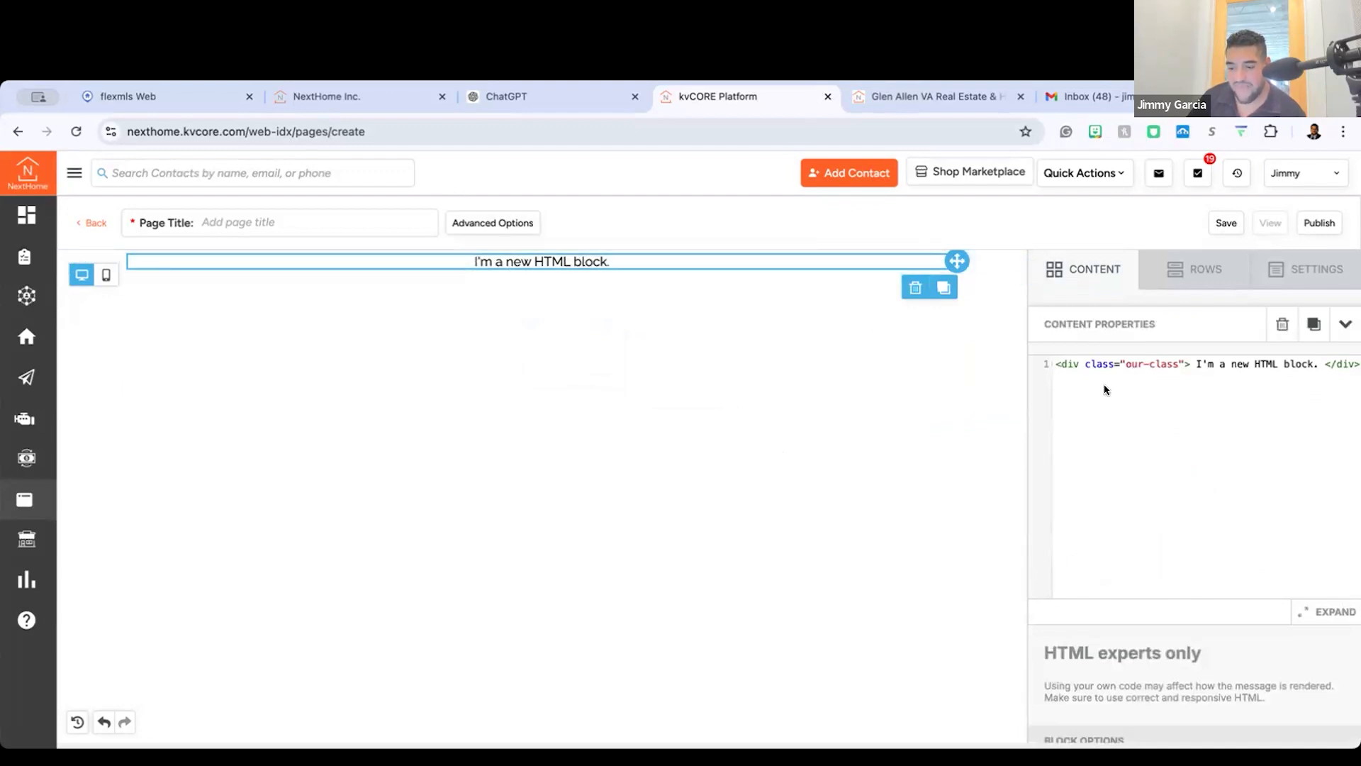
Step: Select all of the HTML block's placeholder code and switch to ChatGPT
left_click(1140, 382)
key("super+a")
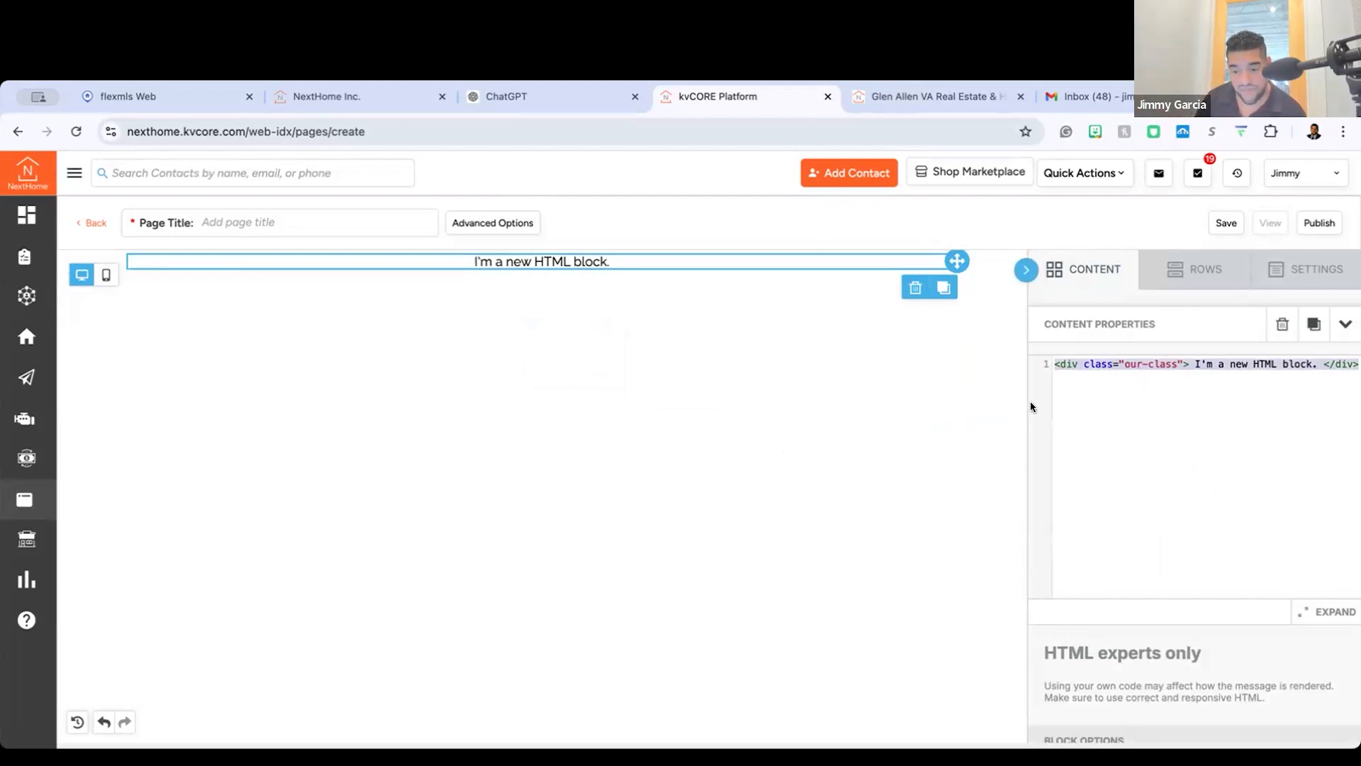
left_click(555, 107)
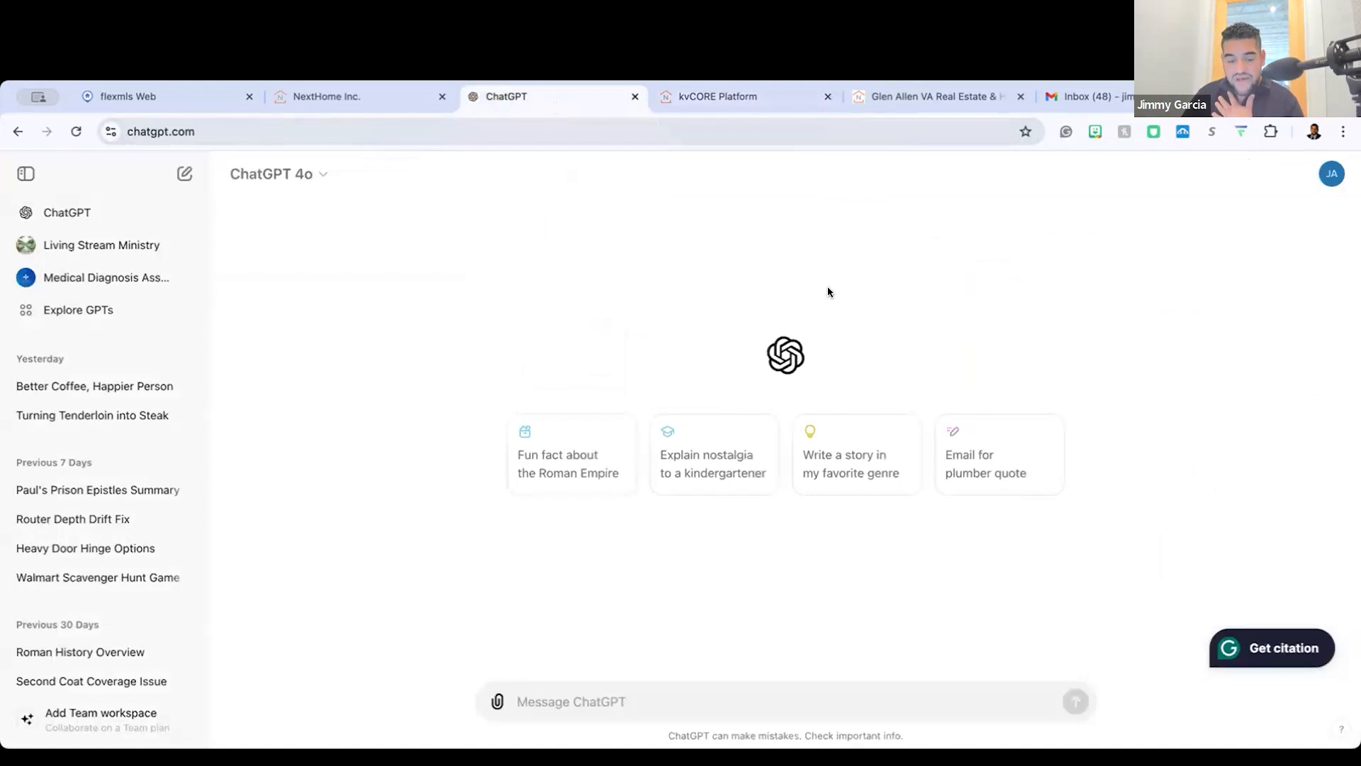
scroll(568, 577, "up", 3)
scroll(569, 577, "down", 1)
scroll(568, 577, "up", 4)
scroll(568, 577, "right", 3)
scroll(568, 577, "down", 1)
scroll(569, 577, "right", 2)
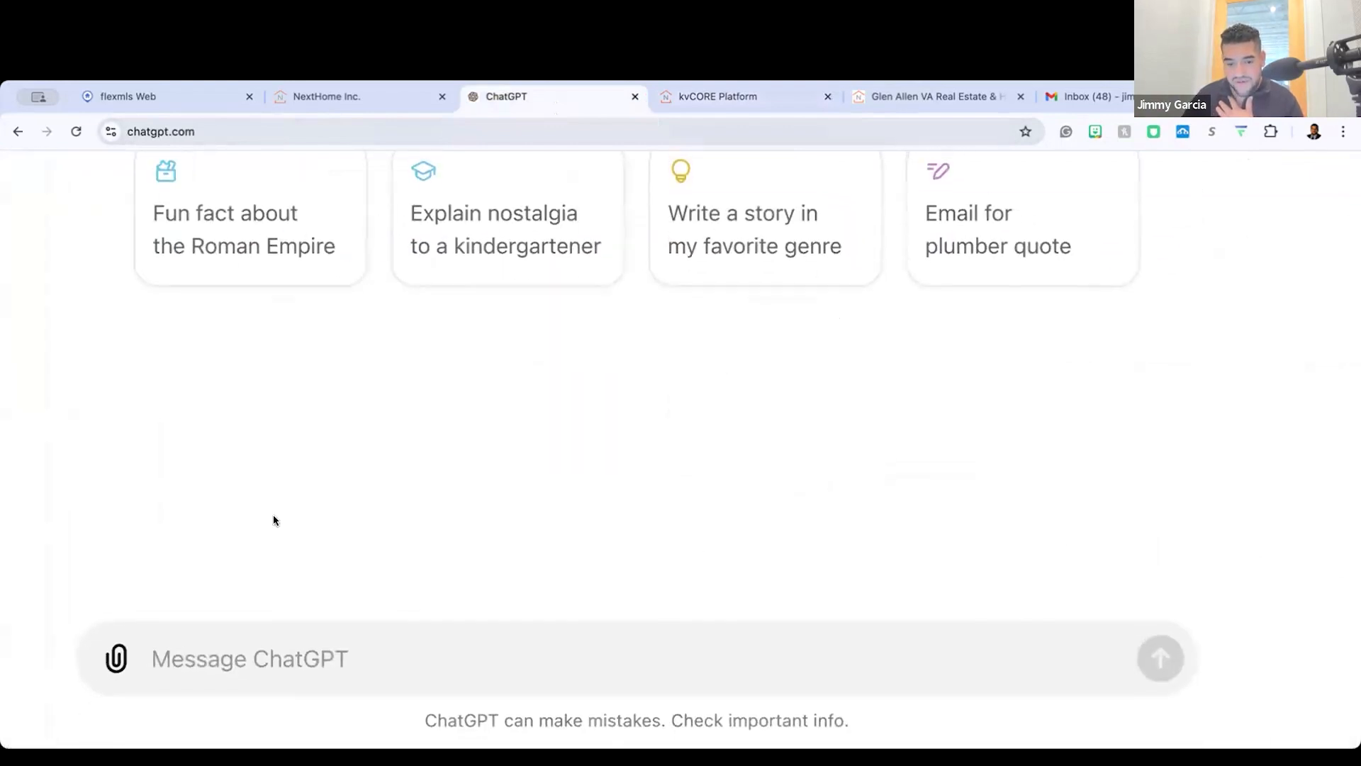
scroll(310, 579, "left", 3)
scroll(640, 671, "right", 2)
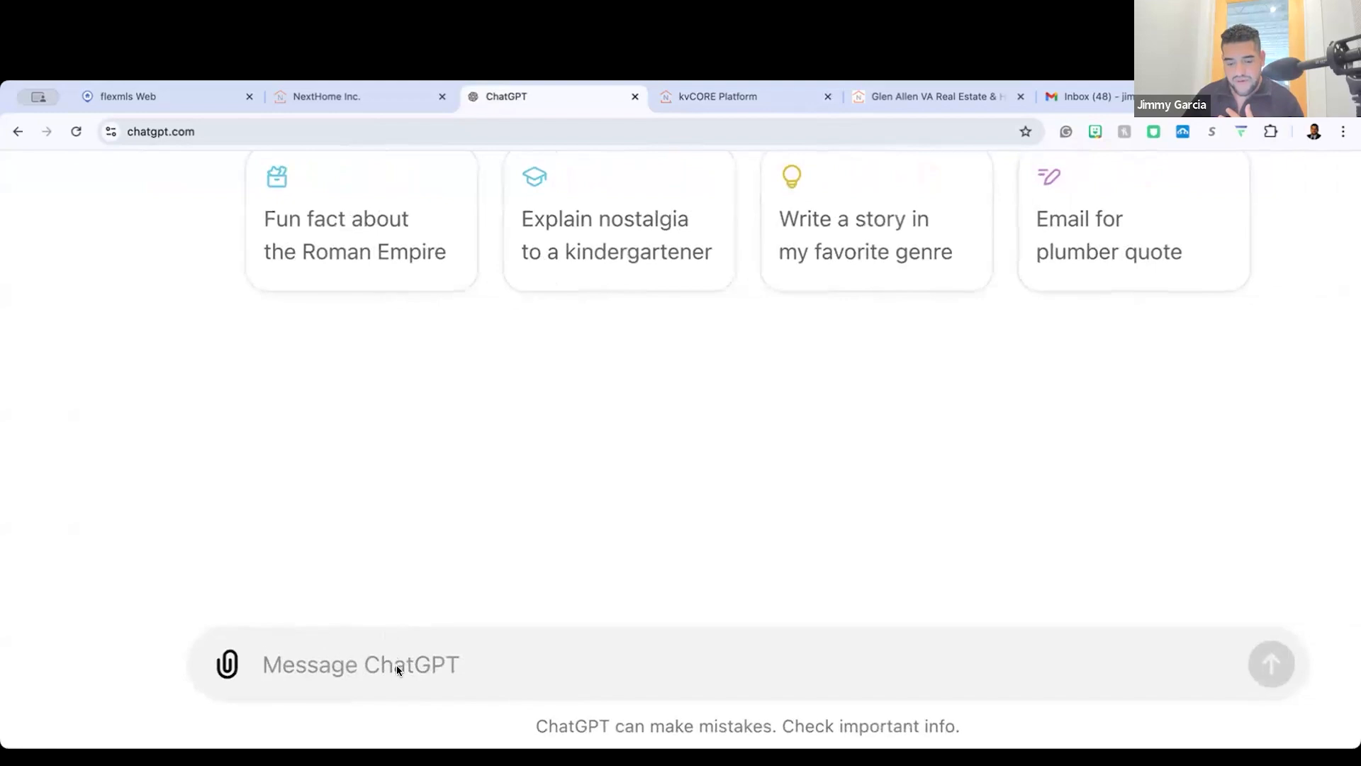
scroll(565, 529, "right", 2)
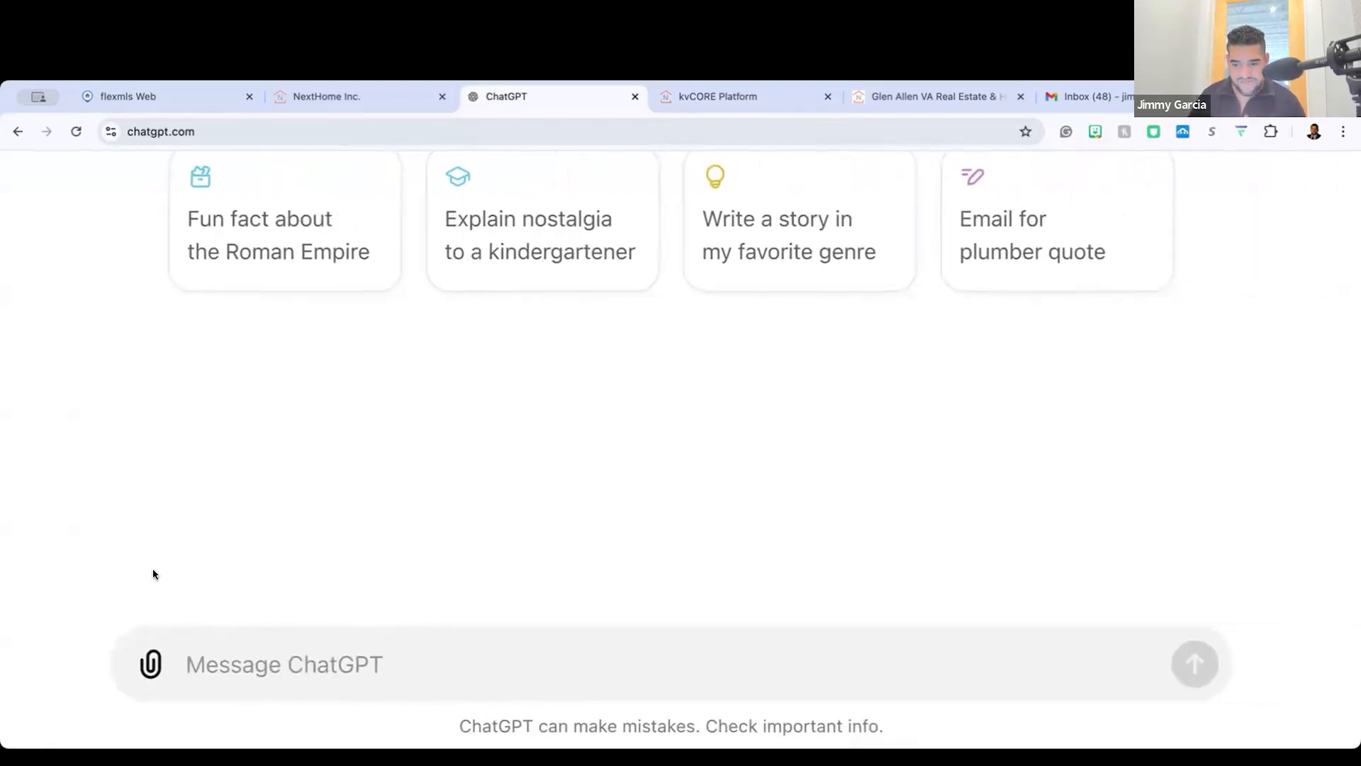
scroll(305, 604, "up", 5)
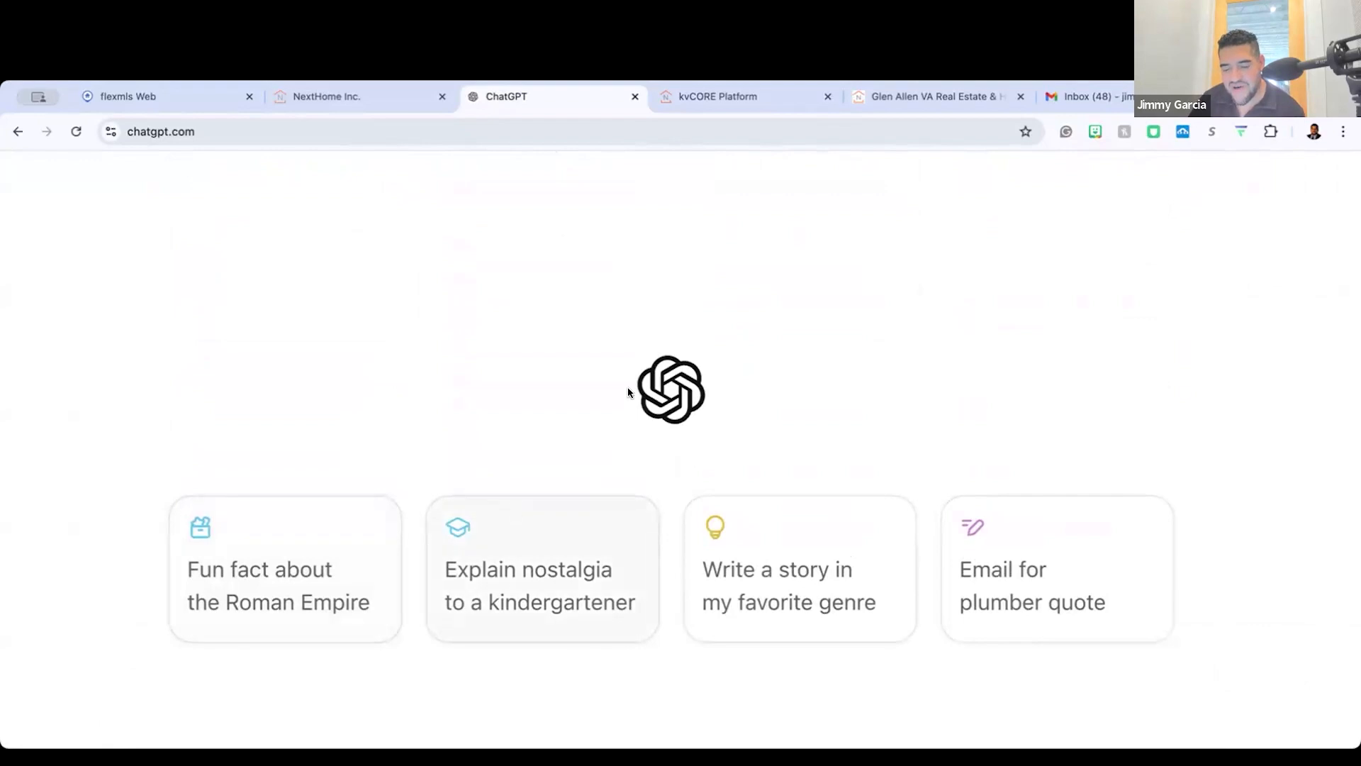
scroll(627, 386, "down", 3)
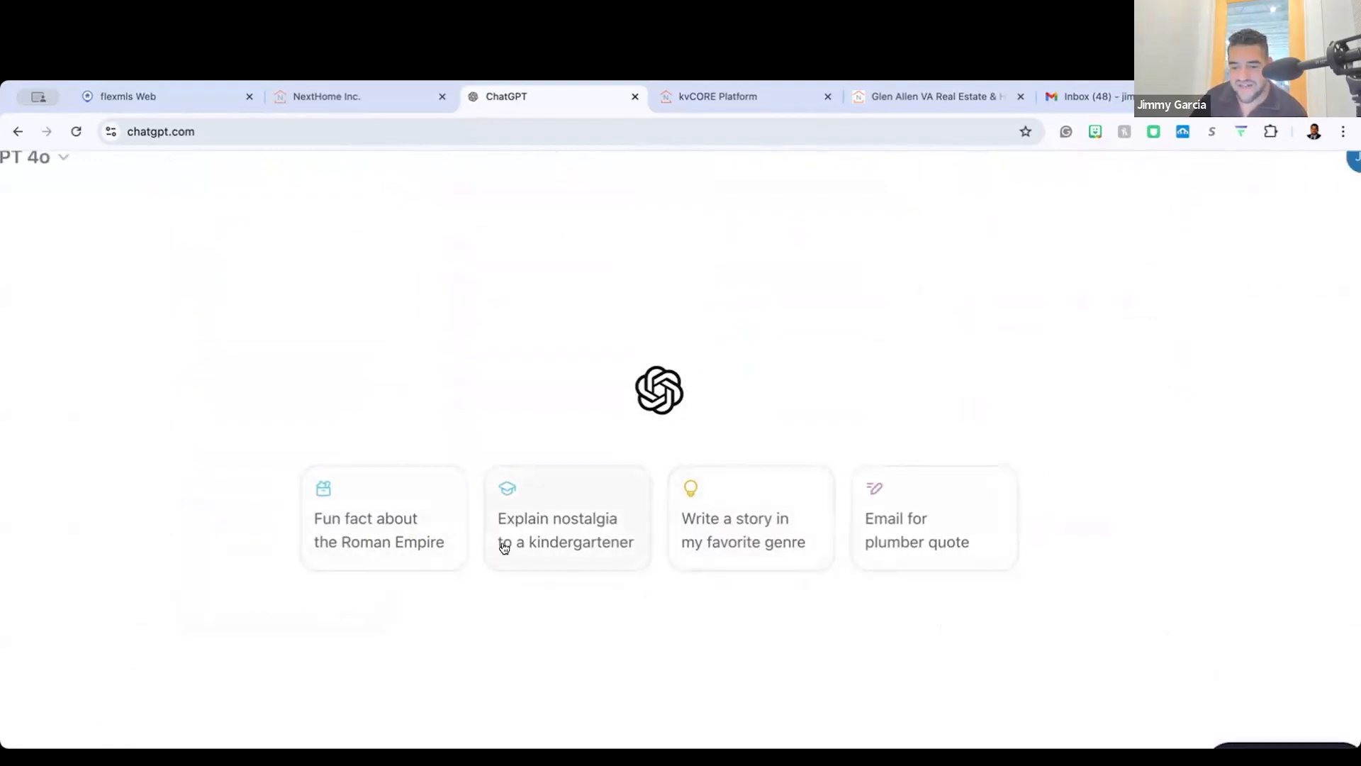
scroll(504, 545, "down", 3)
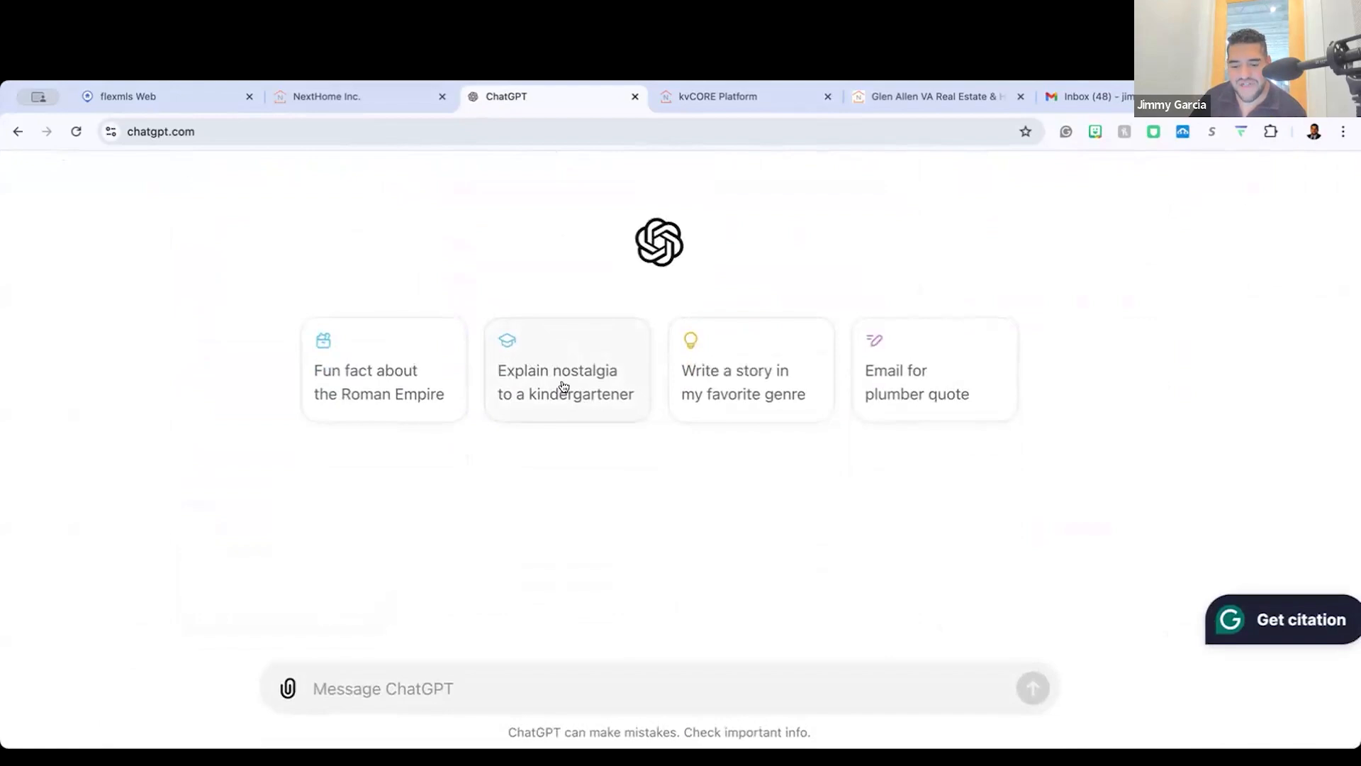
scroll(478, 502, "down", 1)
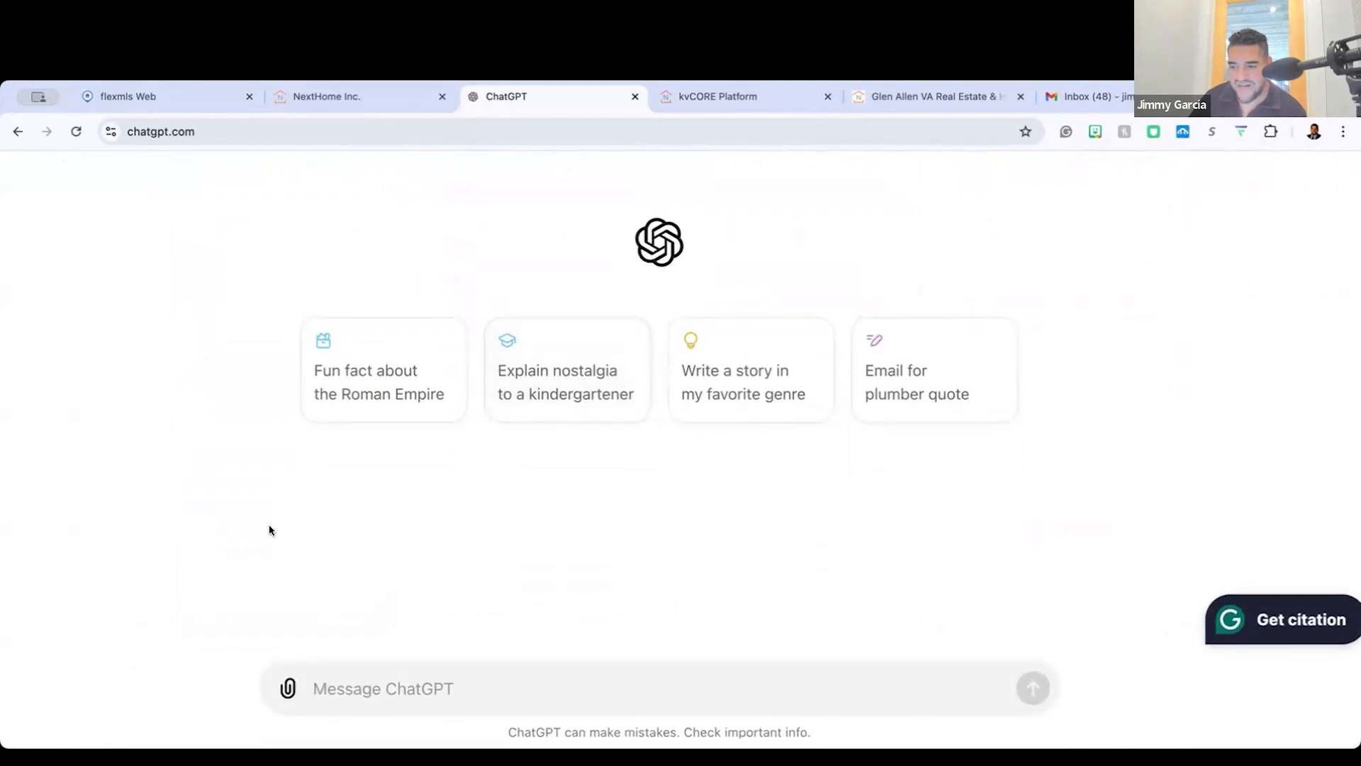
Step: Begin a ChatGPT prompt with "Create custom HTML code for a landing page on my real estate website that"
scroll(270, 524, "up", 5, "ctrl")
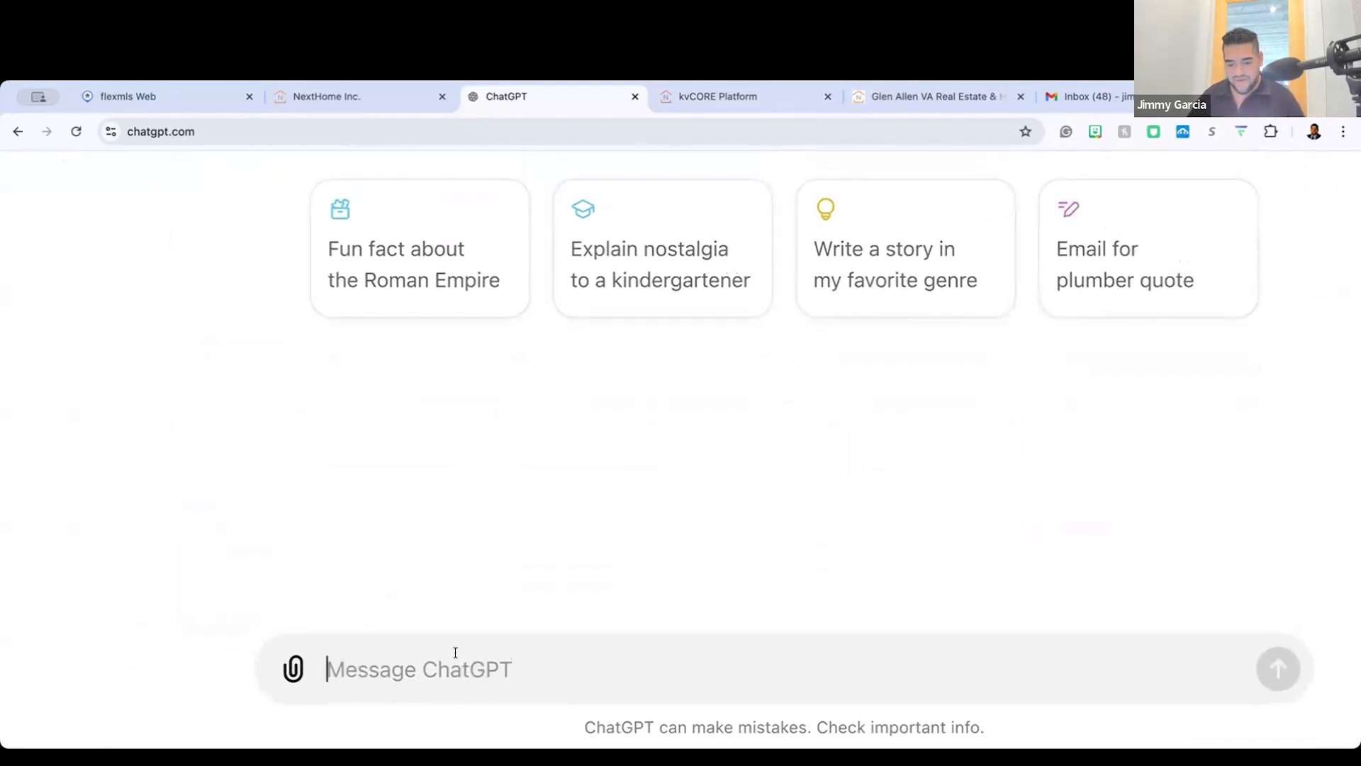
type("Create cu")
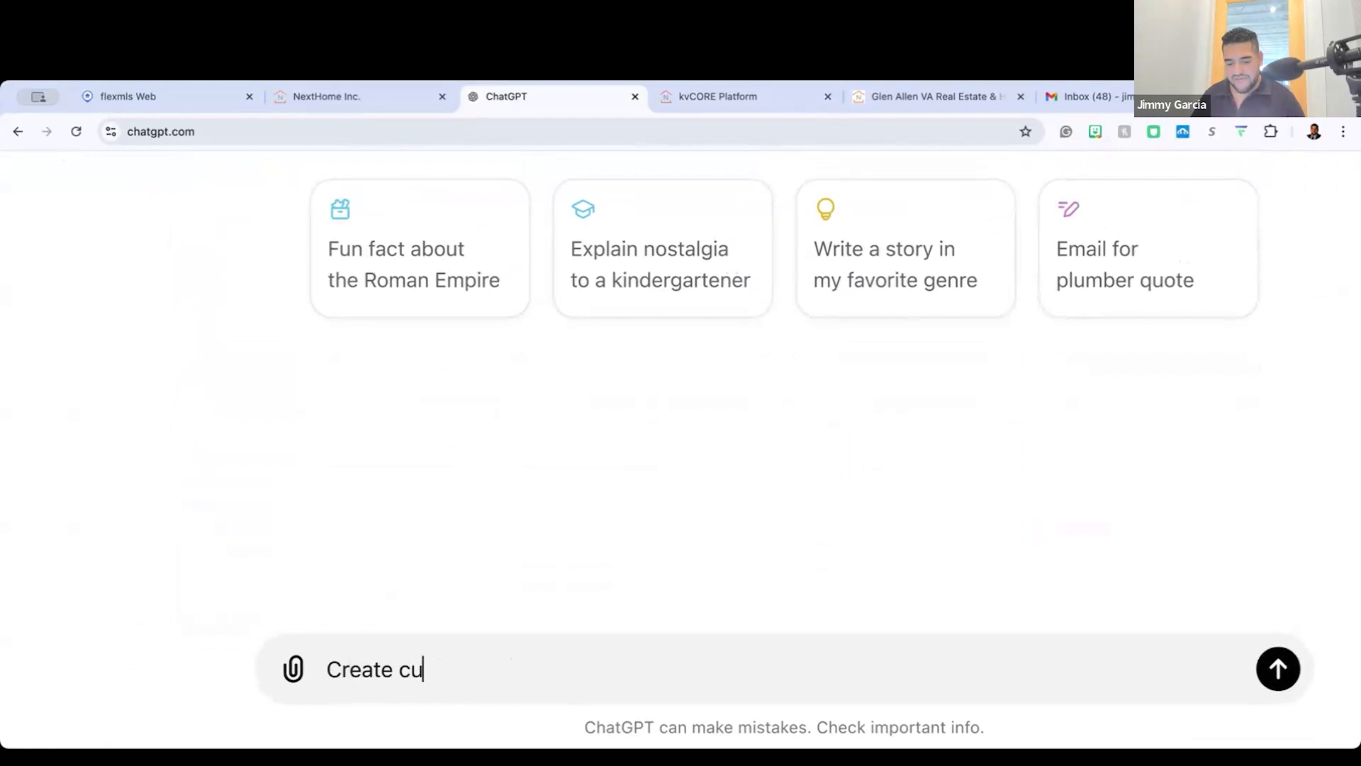
type("stom HTML code ")
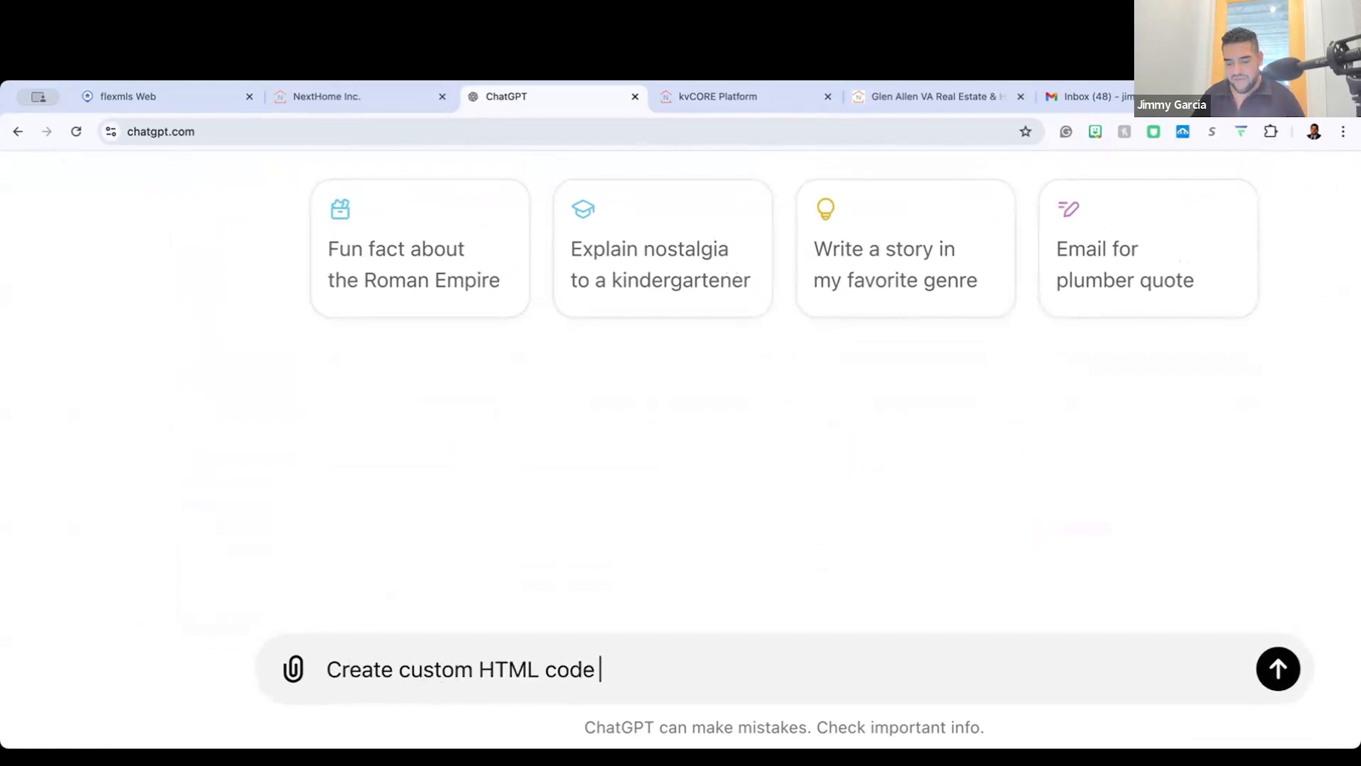
type("for a land")
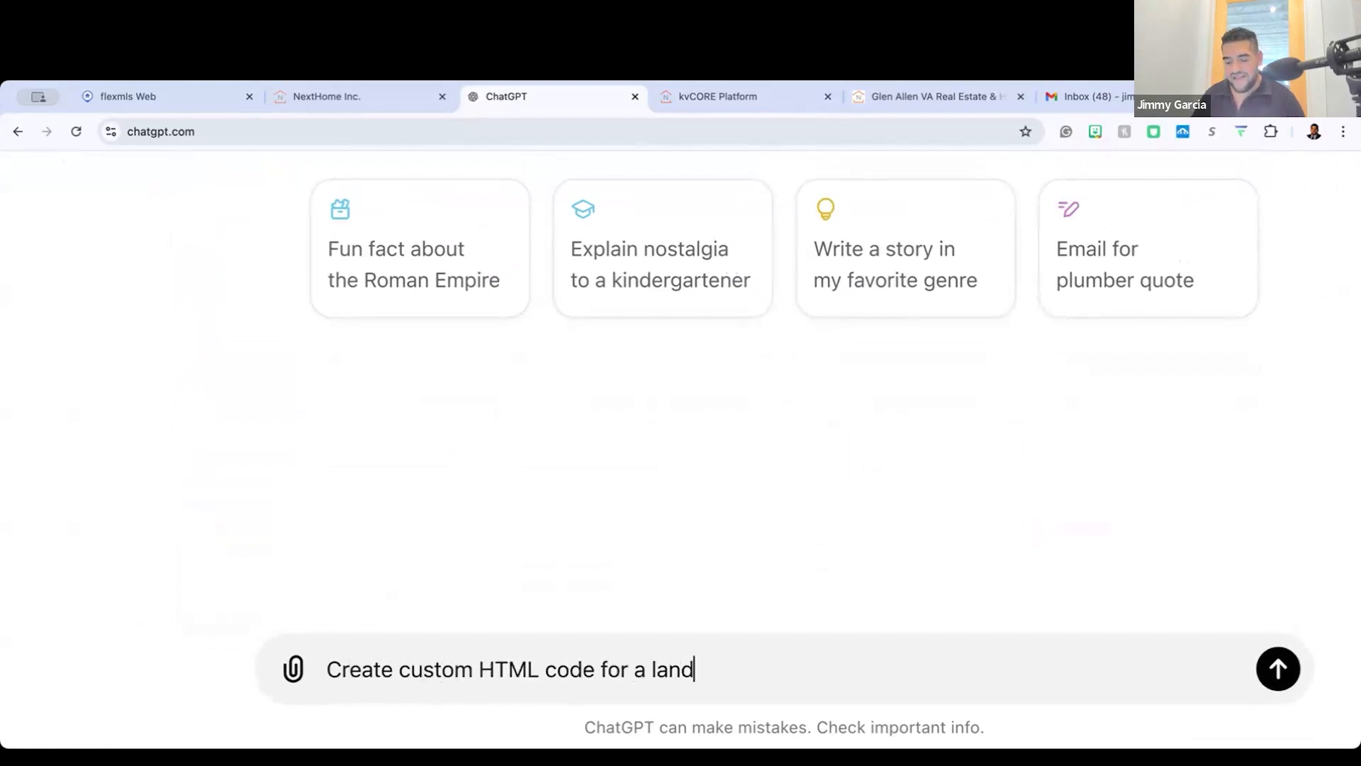
type("ing page on my real estate we")
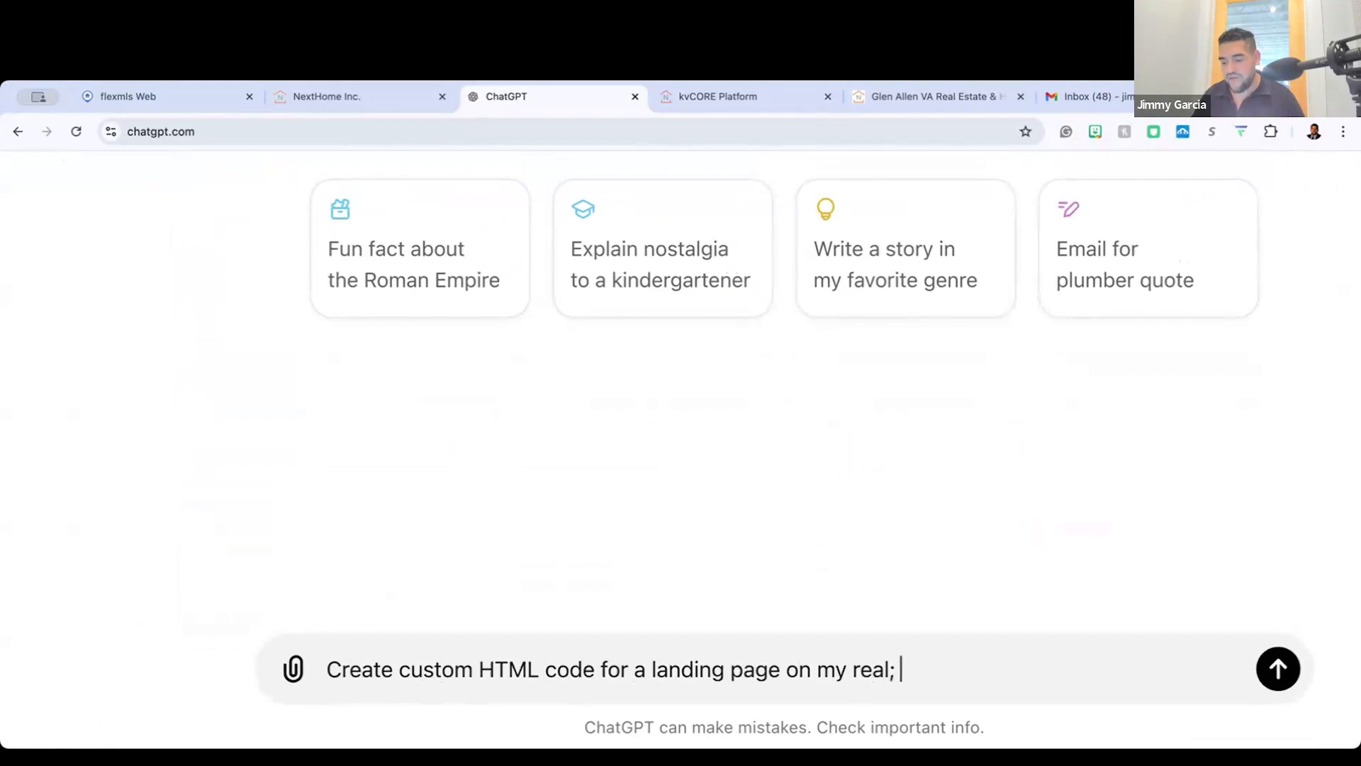
type("bsite that co")
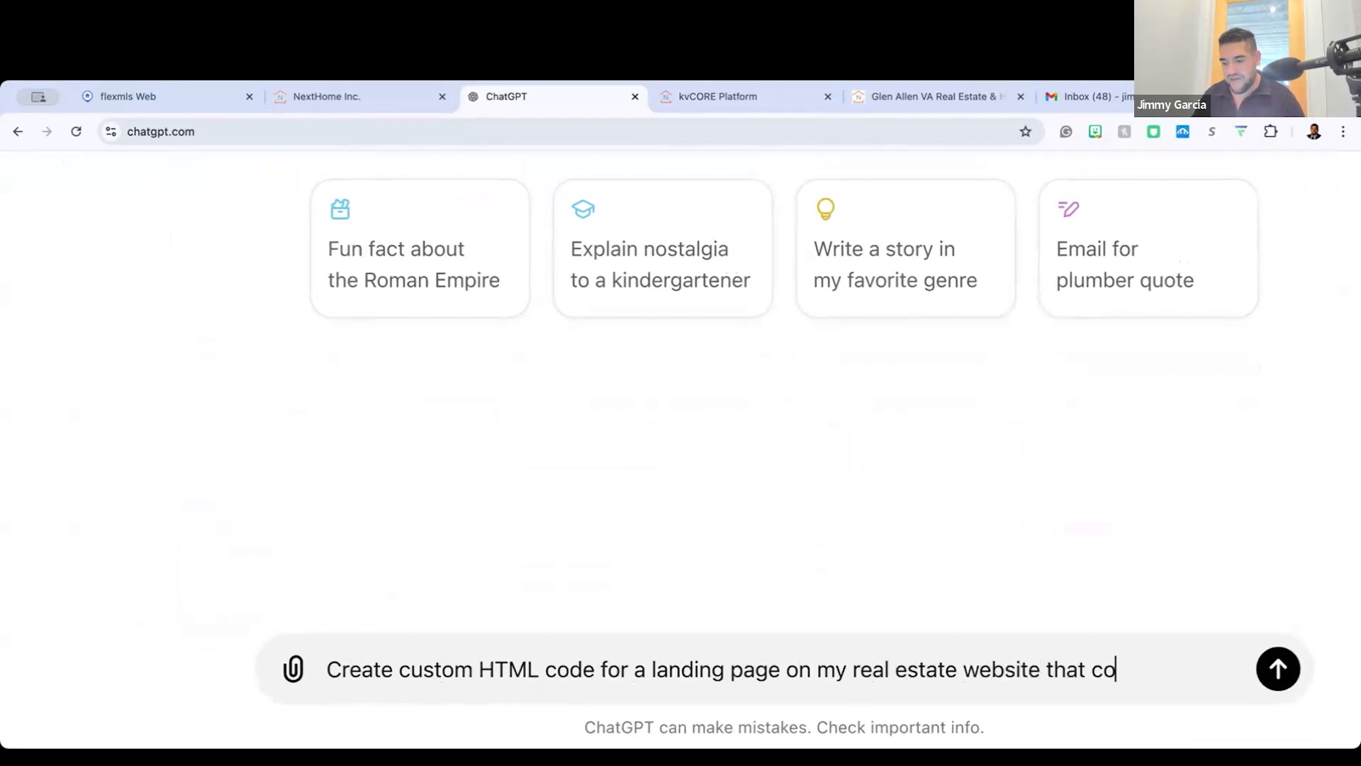
key("BackSpace")
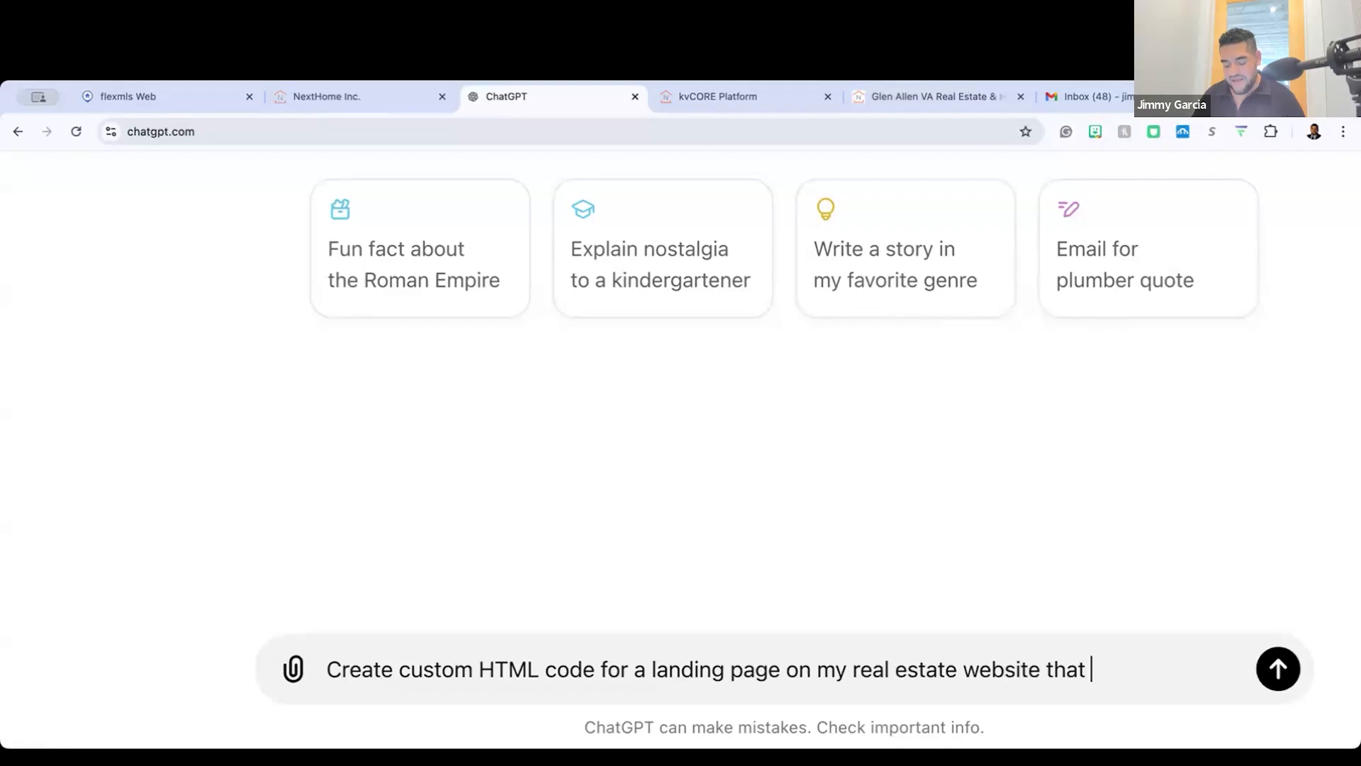
Step: Complete the prompt with "covers the top trending real estate news stories in the Richmond, VA" and submit it
type("overs the top treni")
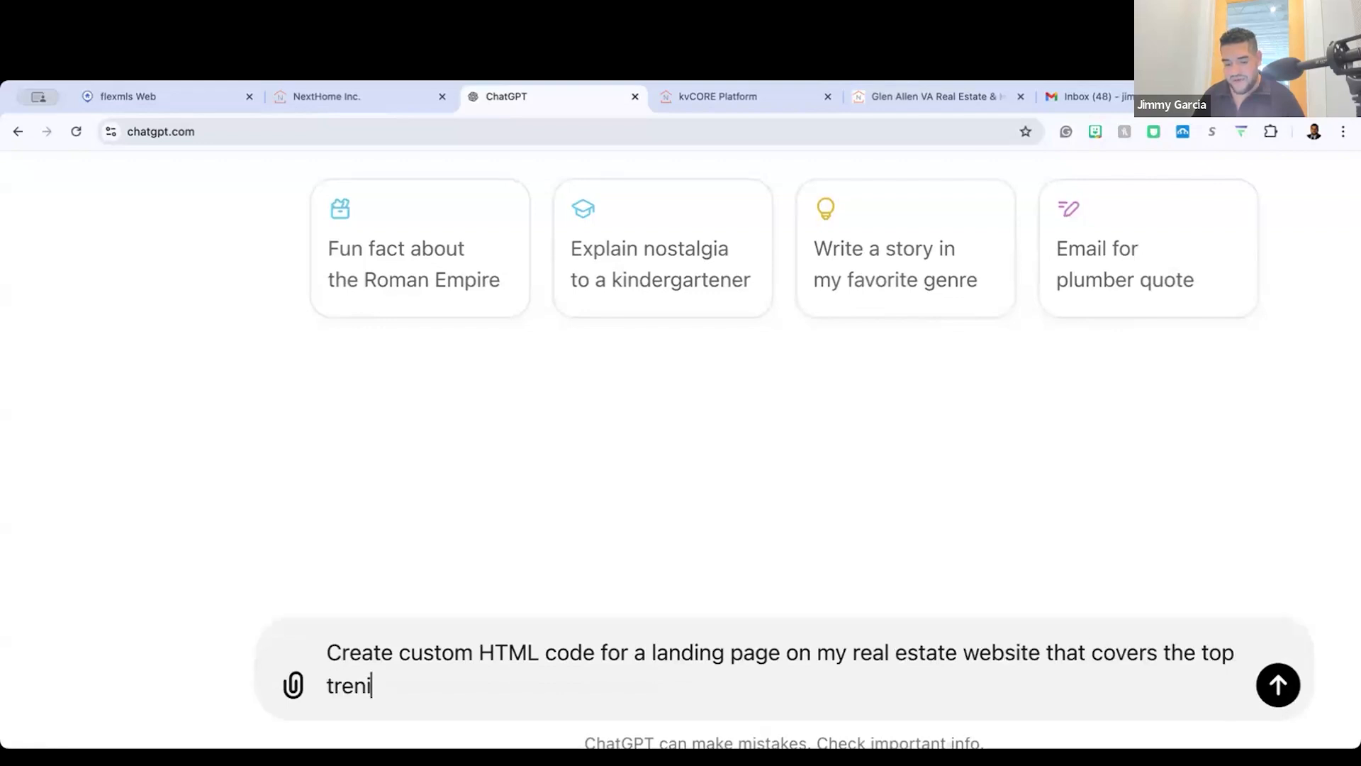
key("BackSpace")
type("ding real estate new")
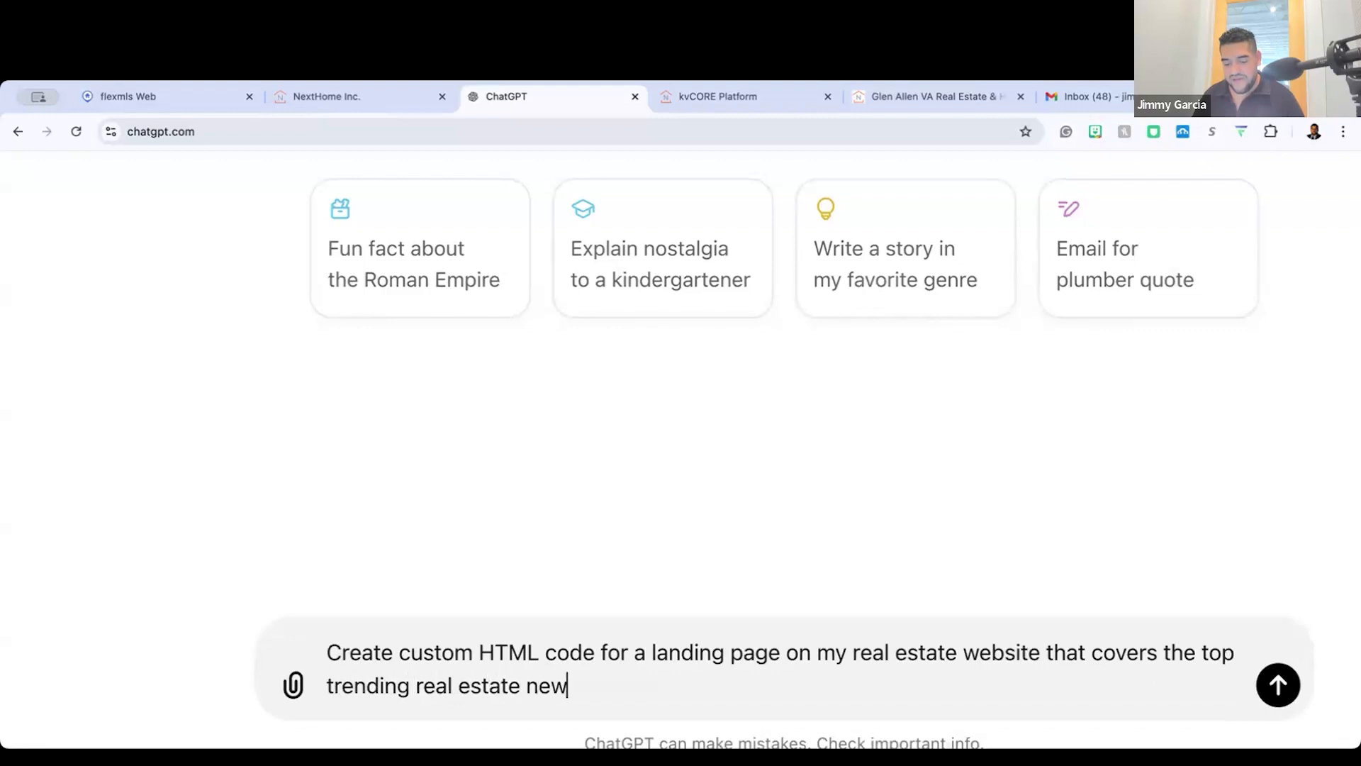
type("s storry")
key("BackSpace")
type("ies in the RIch")
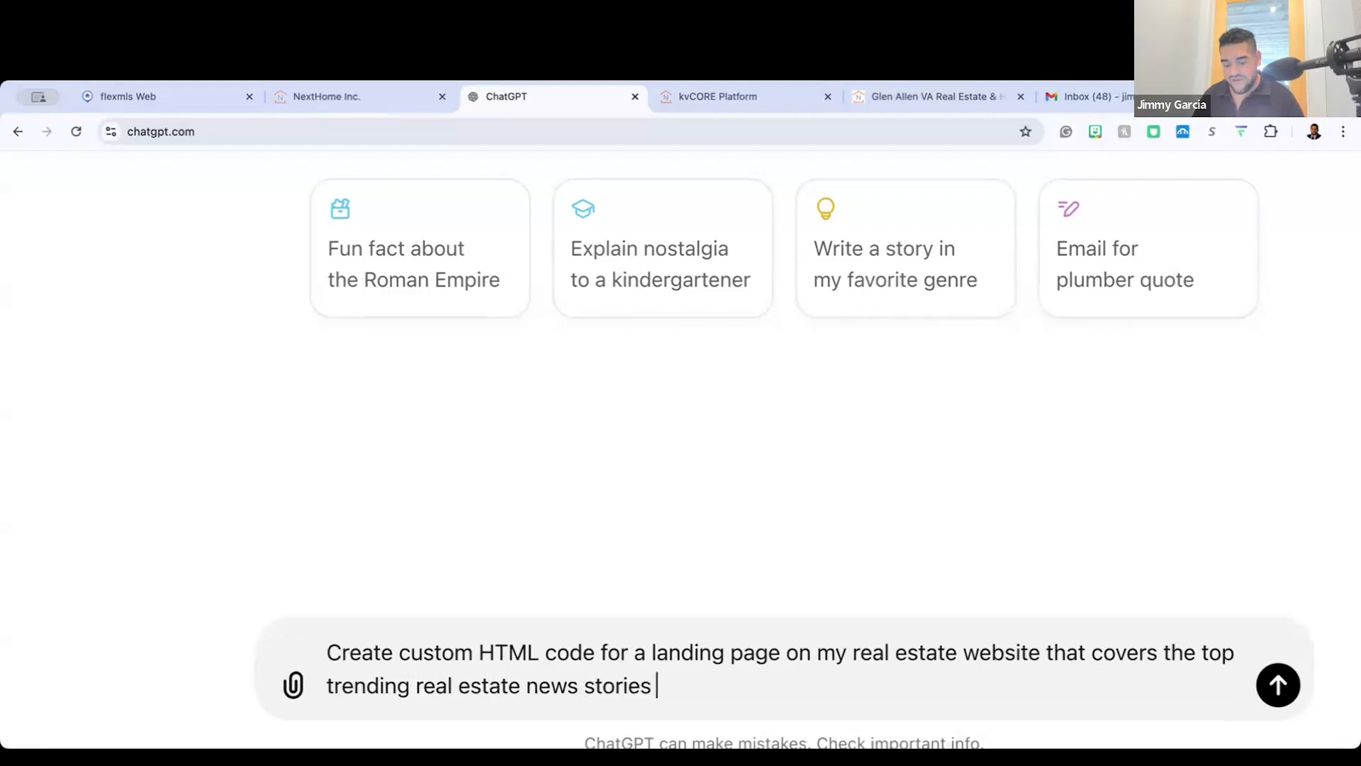
key("BackSpace")
key("BackSpace")
key("BackSpace")
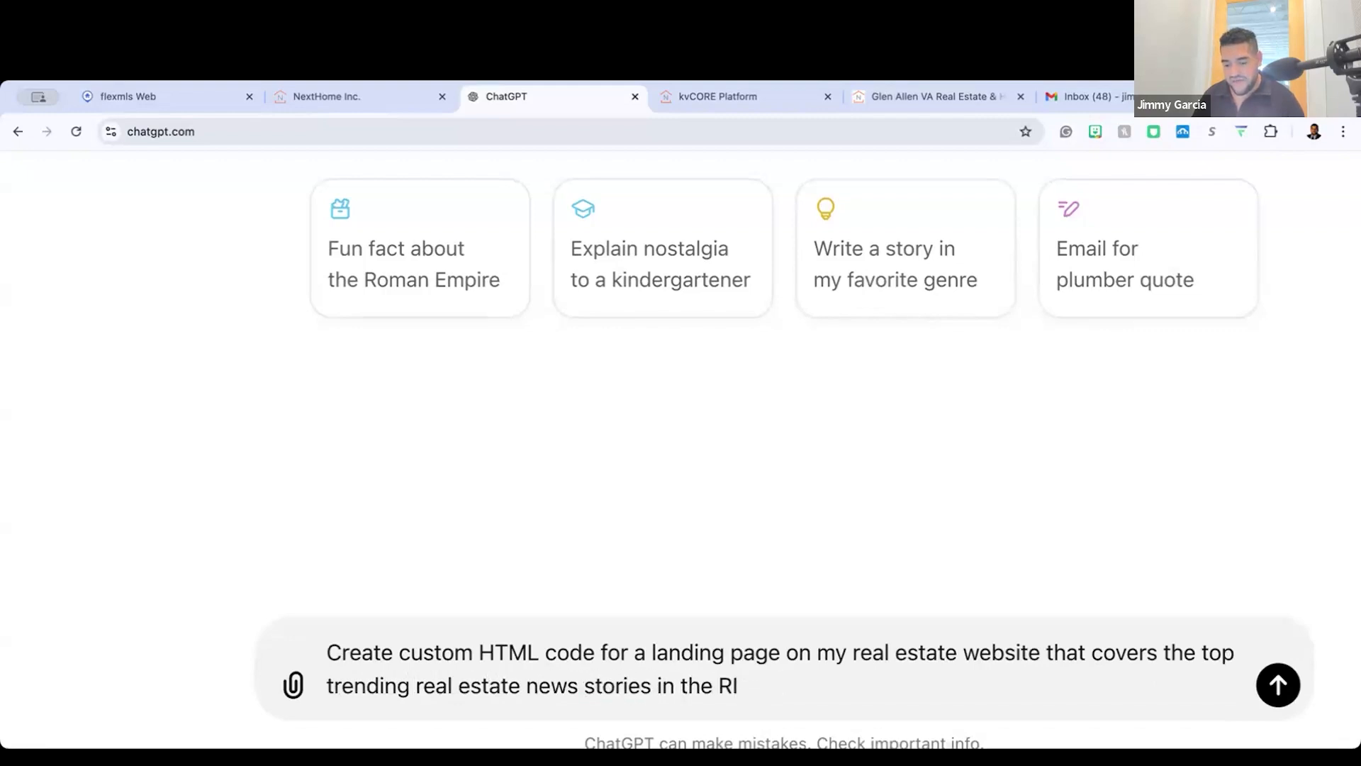
type("ichmond")
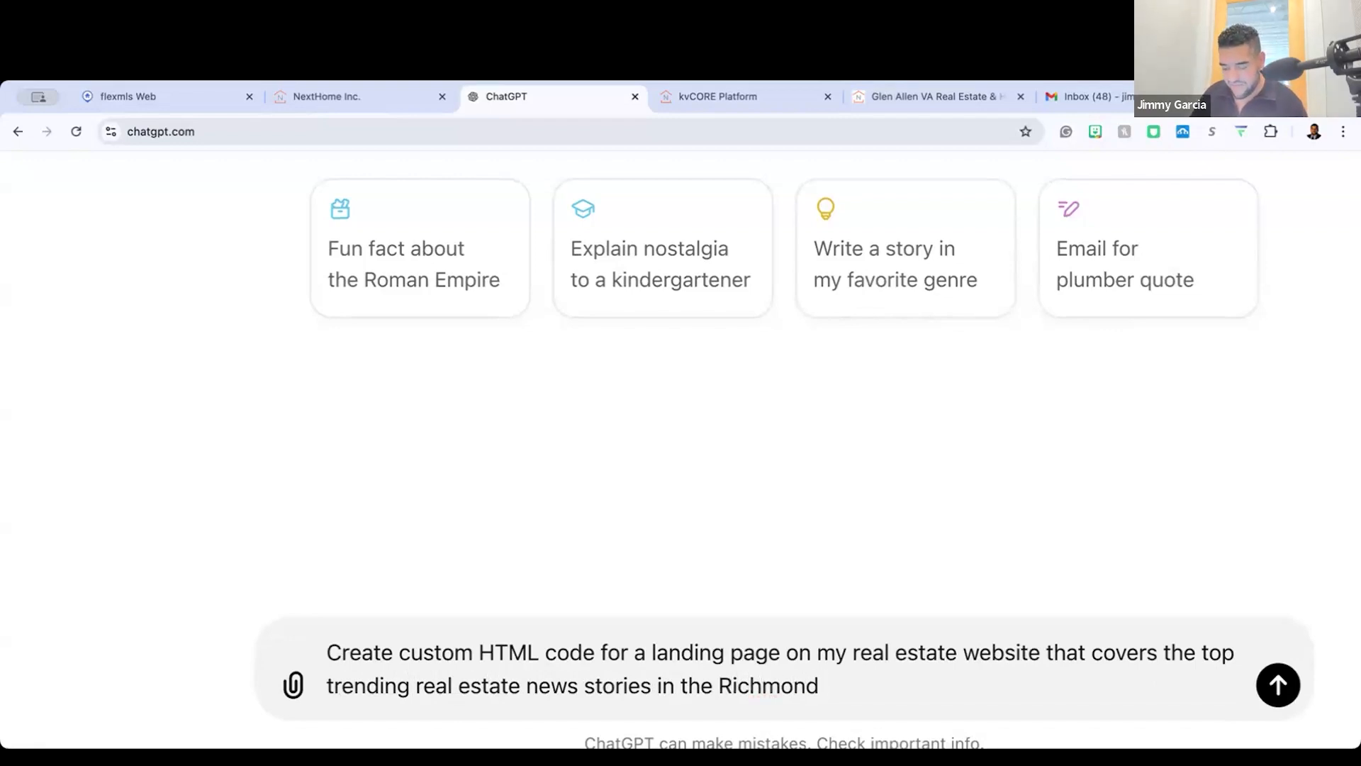
key("BackSpace")
type(", VA")
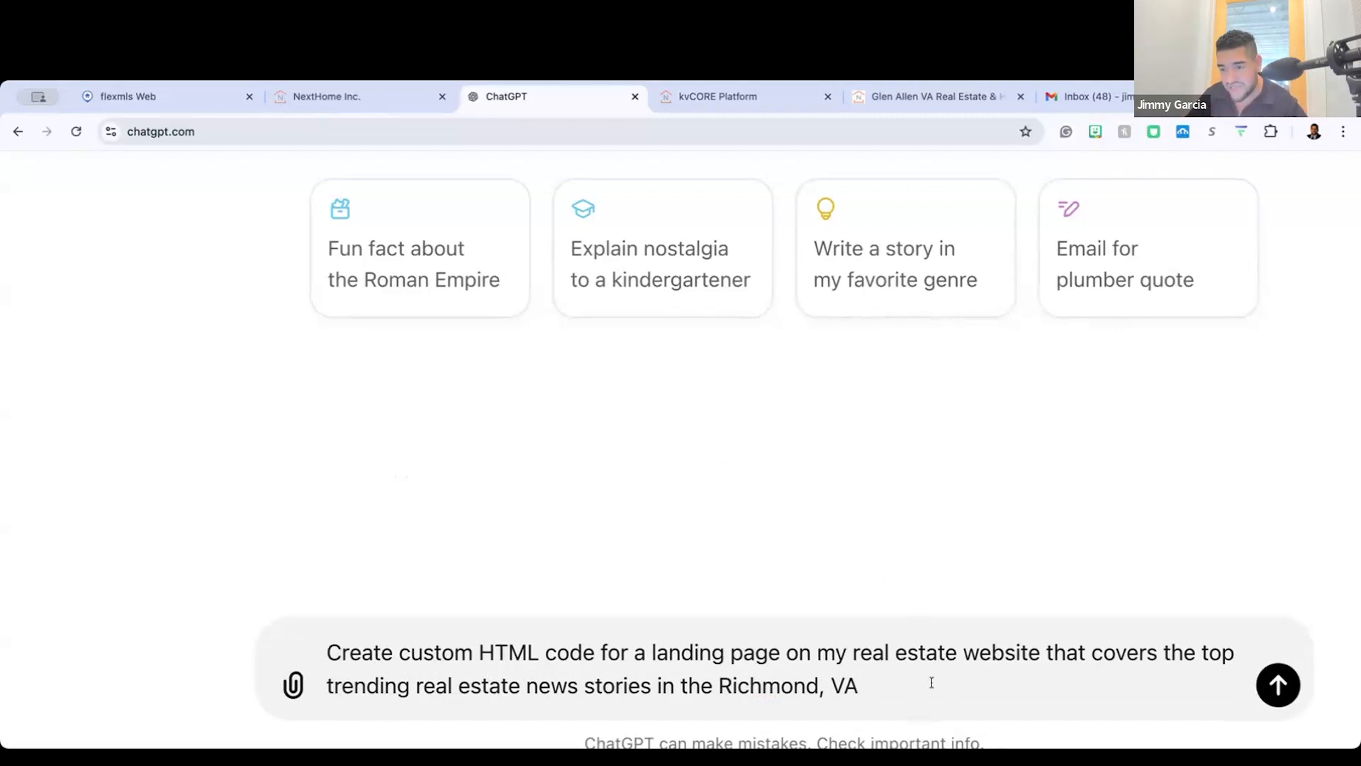
key("Return")
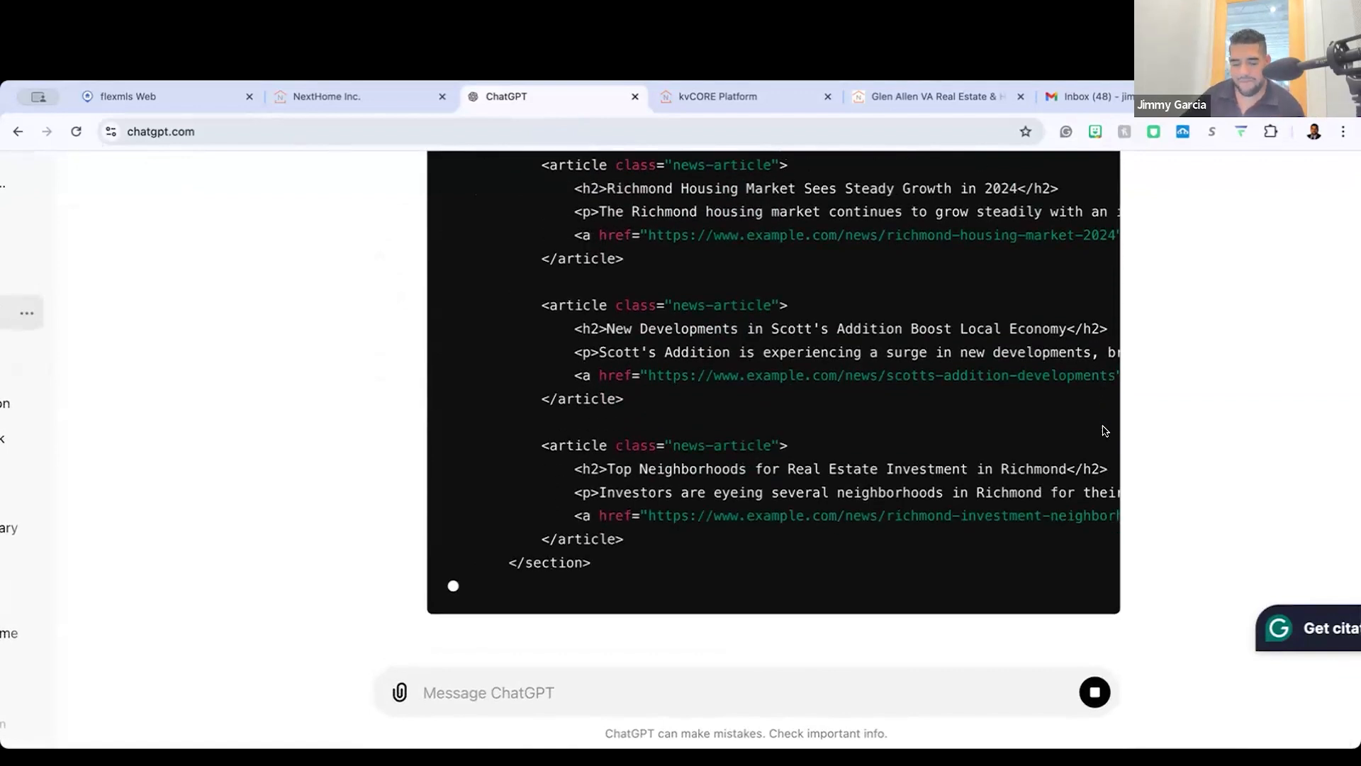
Step: Review the generated landing page HTML code and the explanation of its sections
scroll(1103, 429, "down", 3)
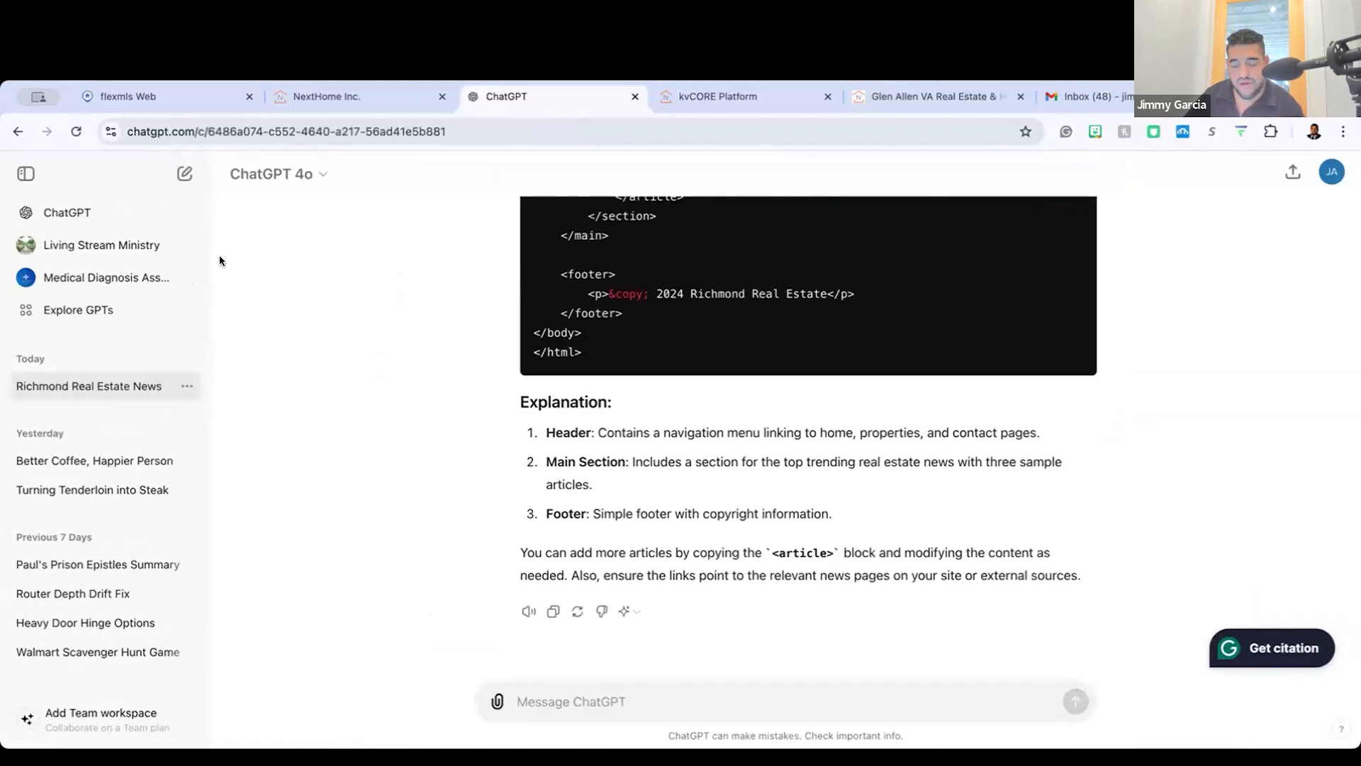
scroll(503, 368, "up", 1)
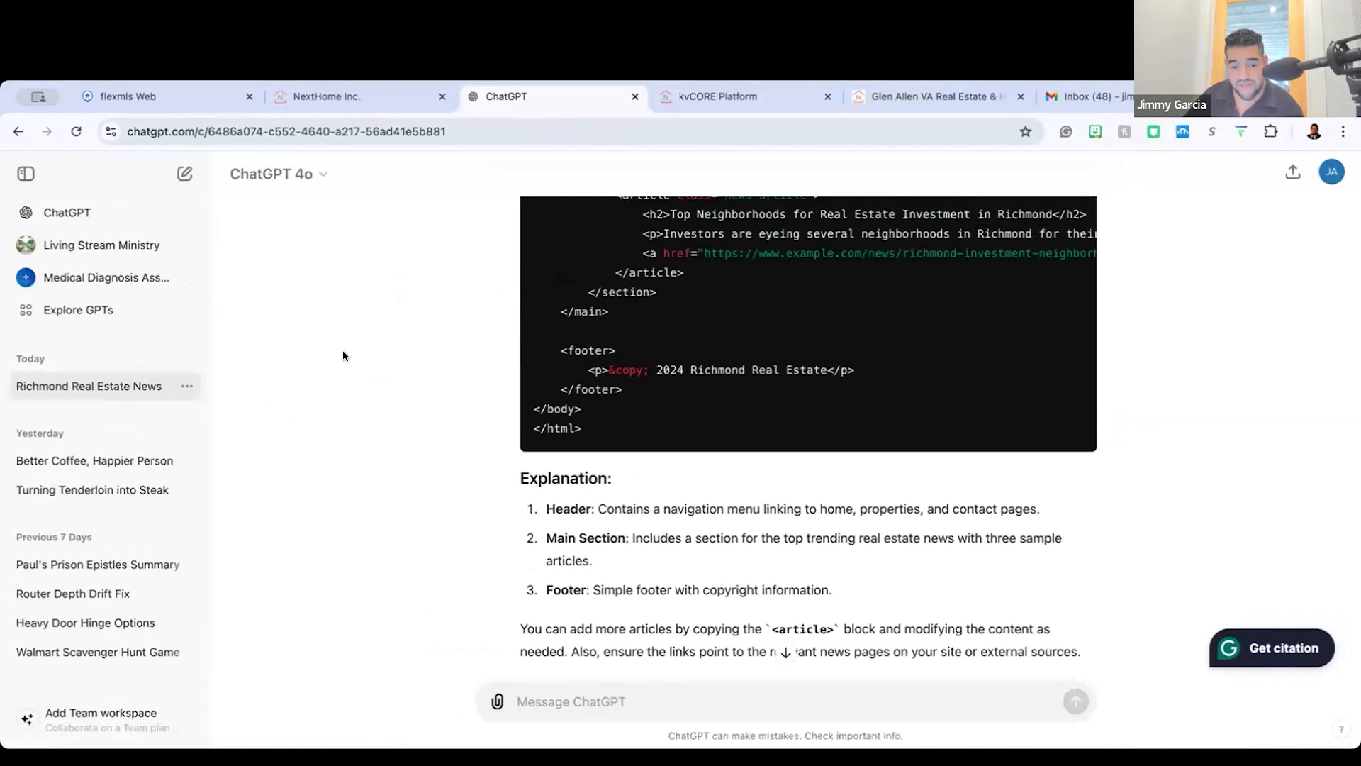
scroll(553, 351, "up", 1)
scroll(610, 356, "down", 2)
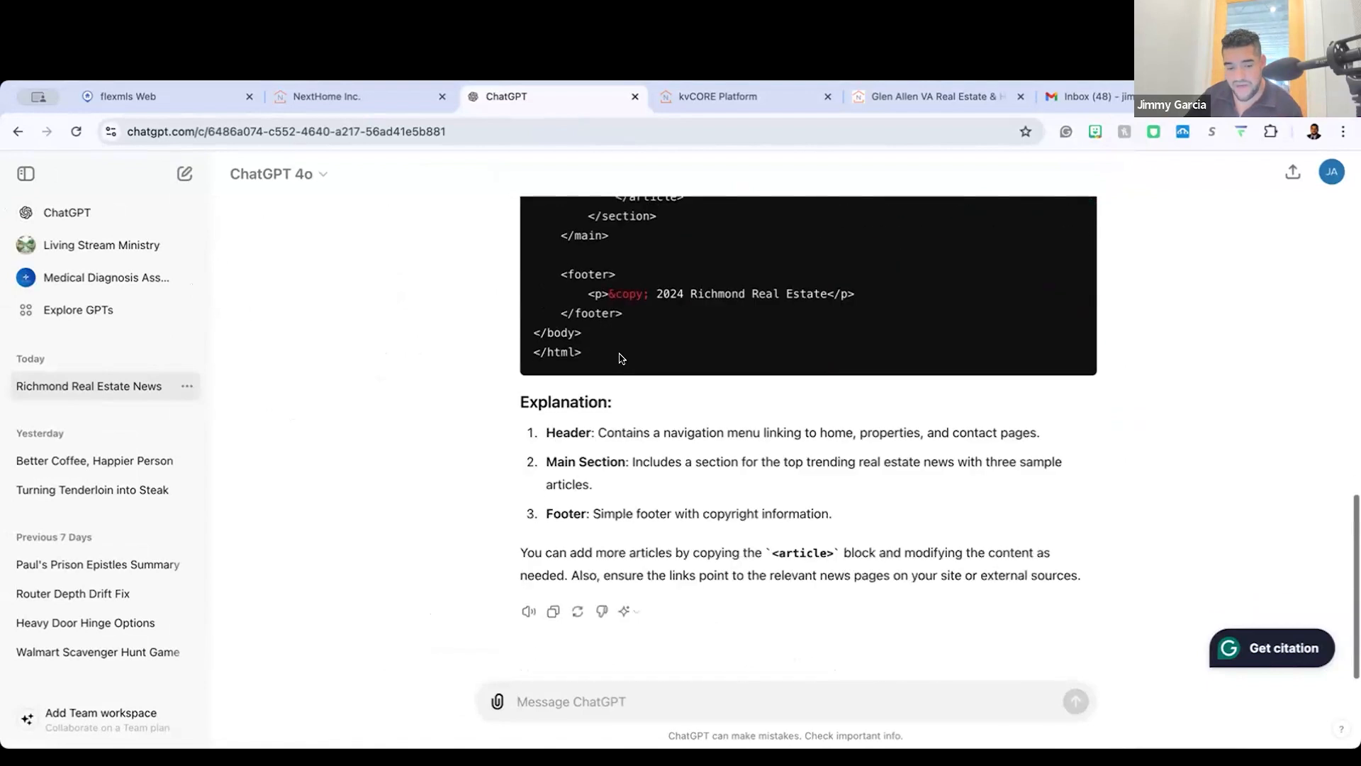
scroll(619, 356, "up", 15)
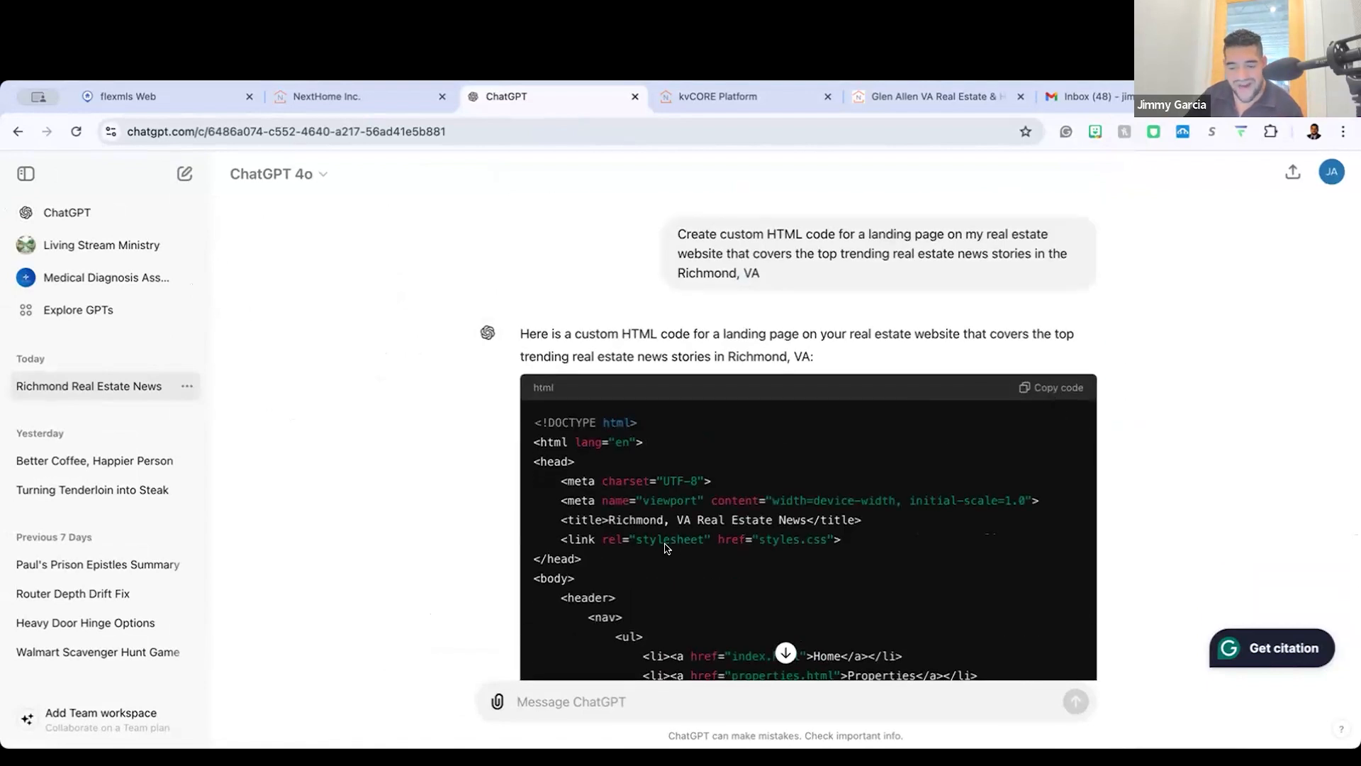
scroll(666, 548, "down", 1)
scroll(666, 548, "down", 4)
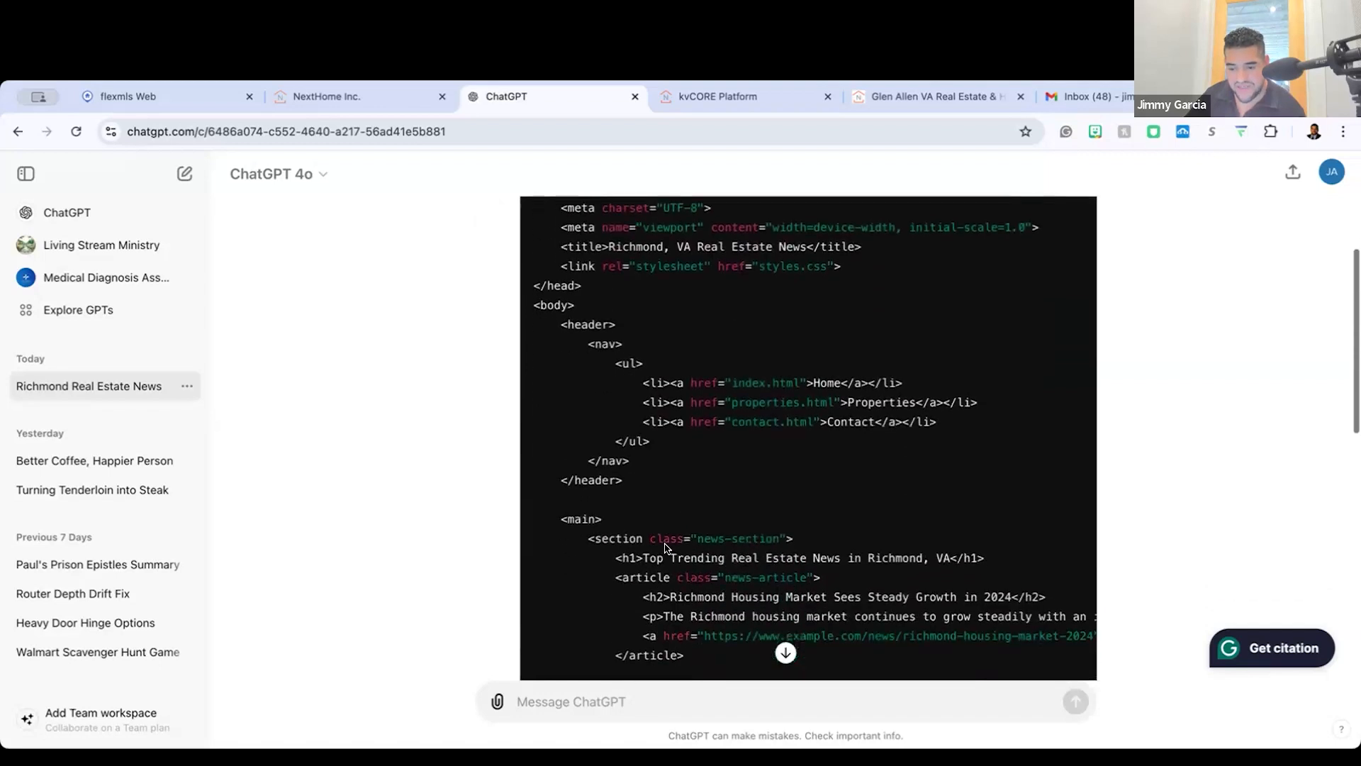
scroll(665, 544, "down", 3)
Step: Copy the generated HTML code, switch back to kvCORE and replace the HTML block's placeholder code with it
scroll(958, 345, "up", 2)
scroll(958, 345, "up", 6)
left_click(1042, 390)
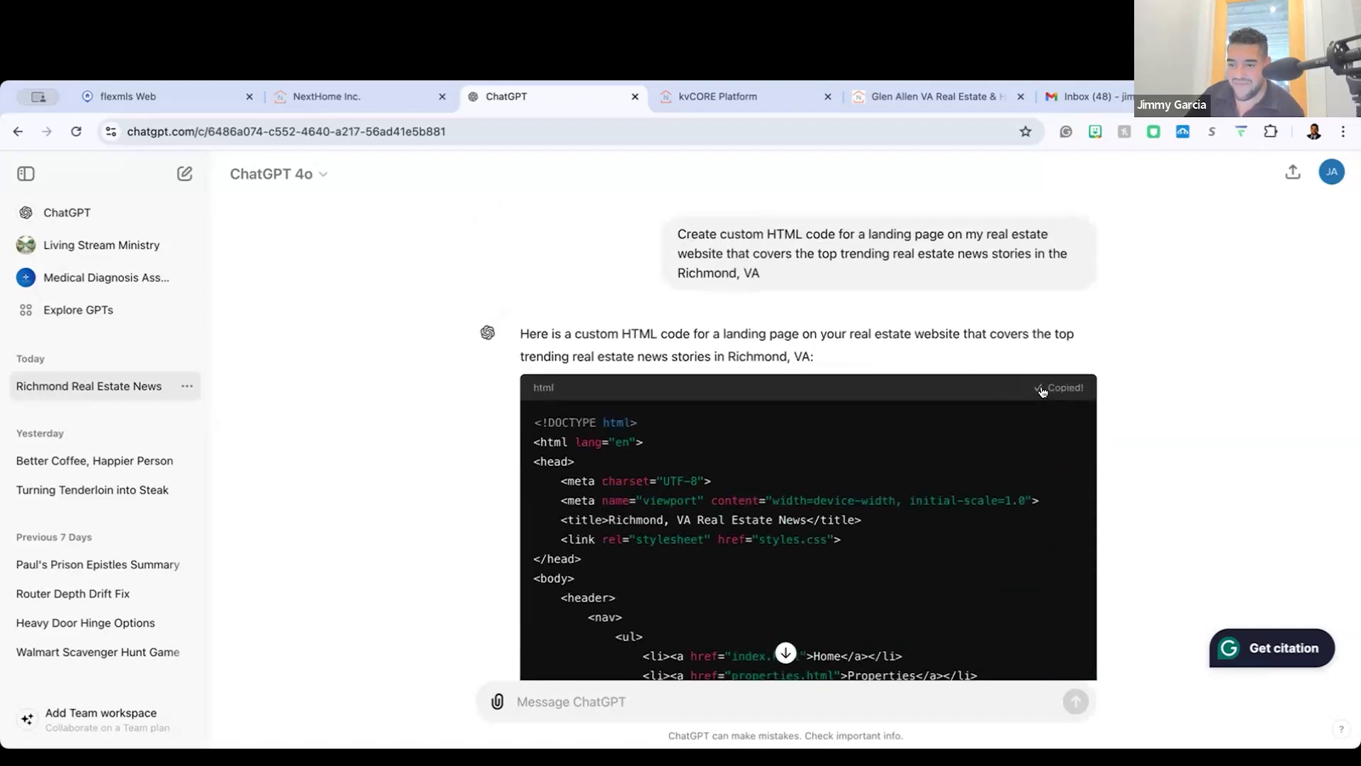
left_click(777, 104)
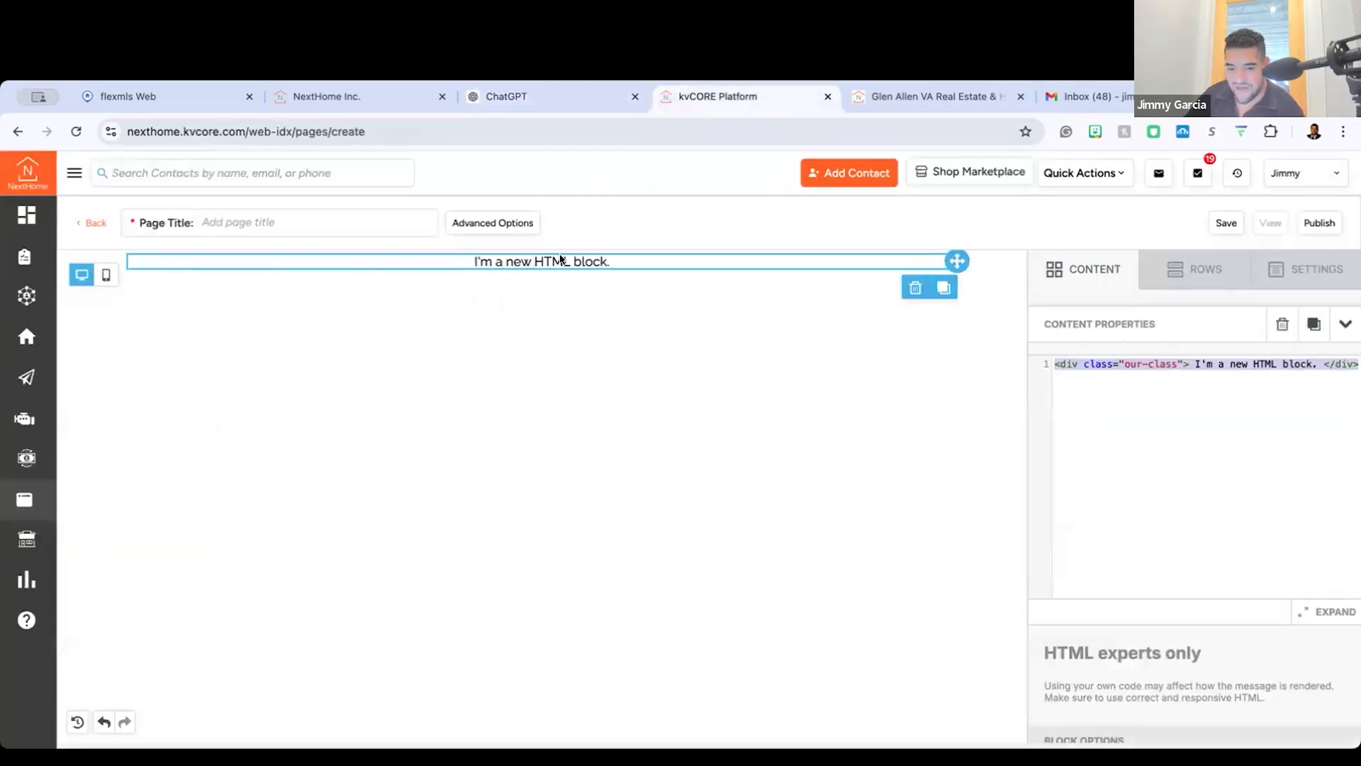
scroll(1239, 443, "up", 5)
scroll(1239, 443, "right", 2)
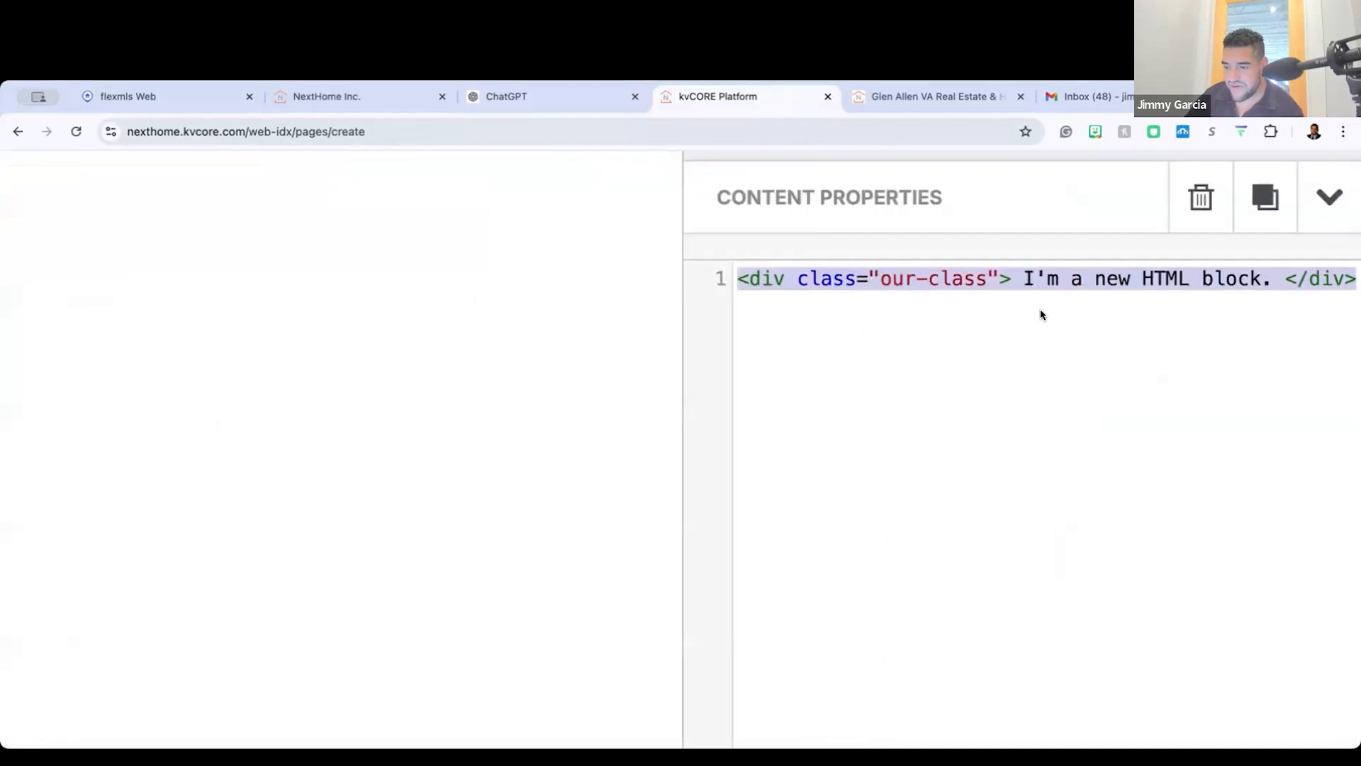
key("BackSpace")
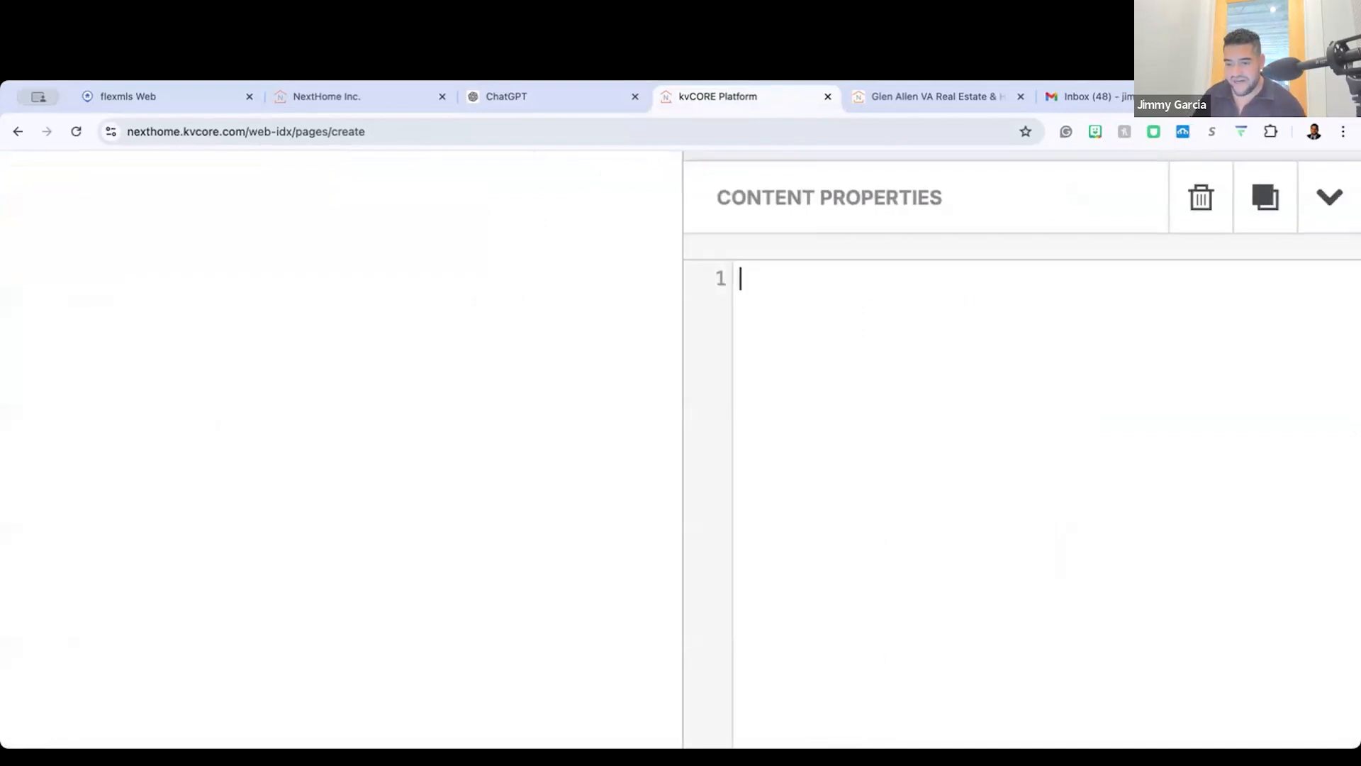
key("super+v")
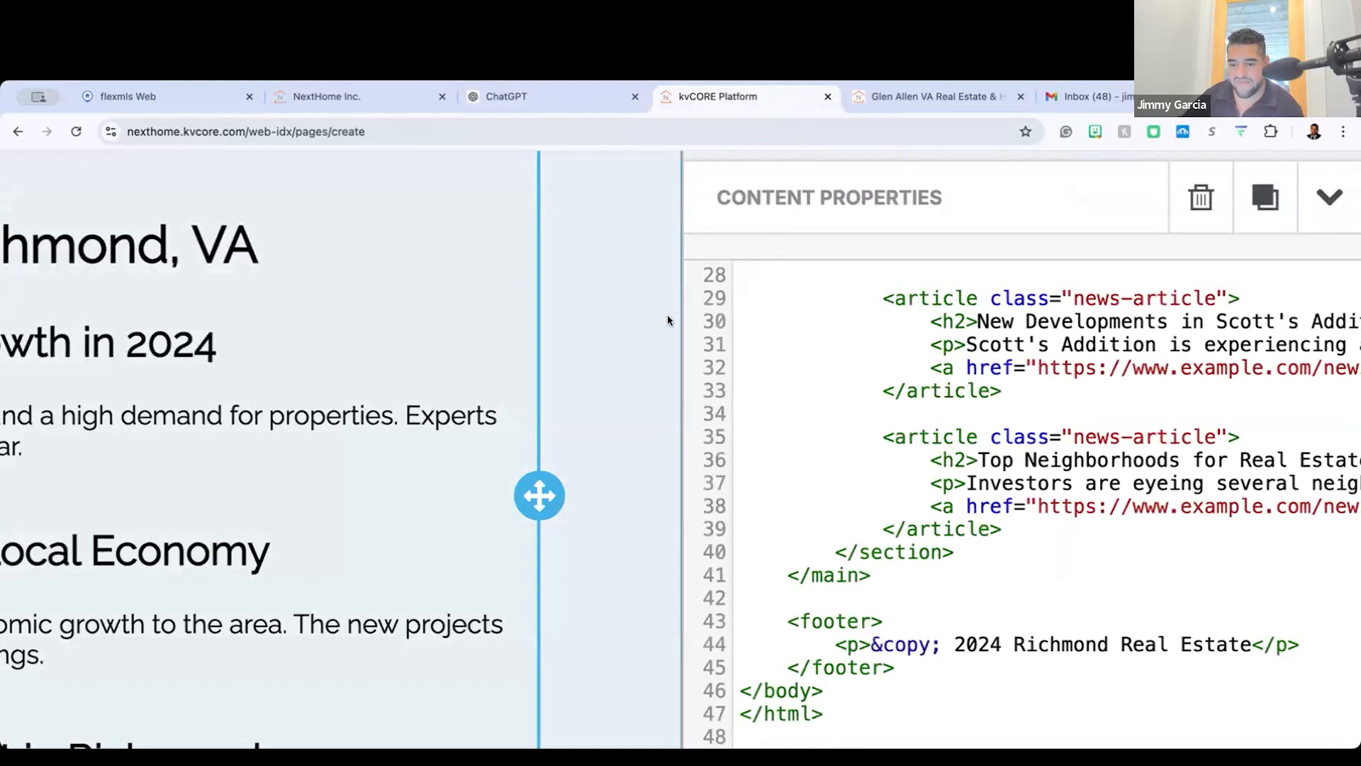
scroll(667, 316, "down", 5)
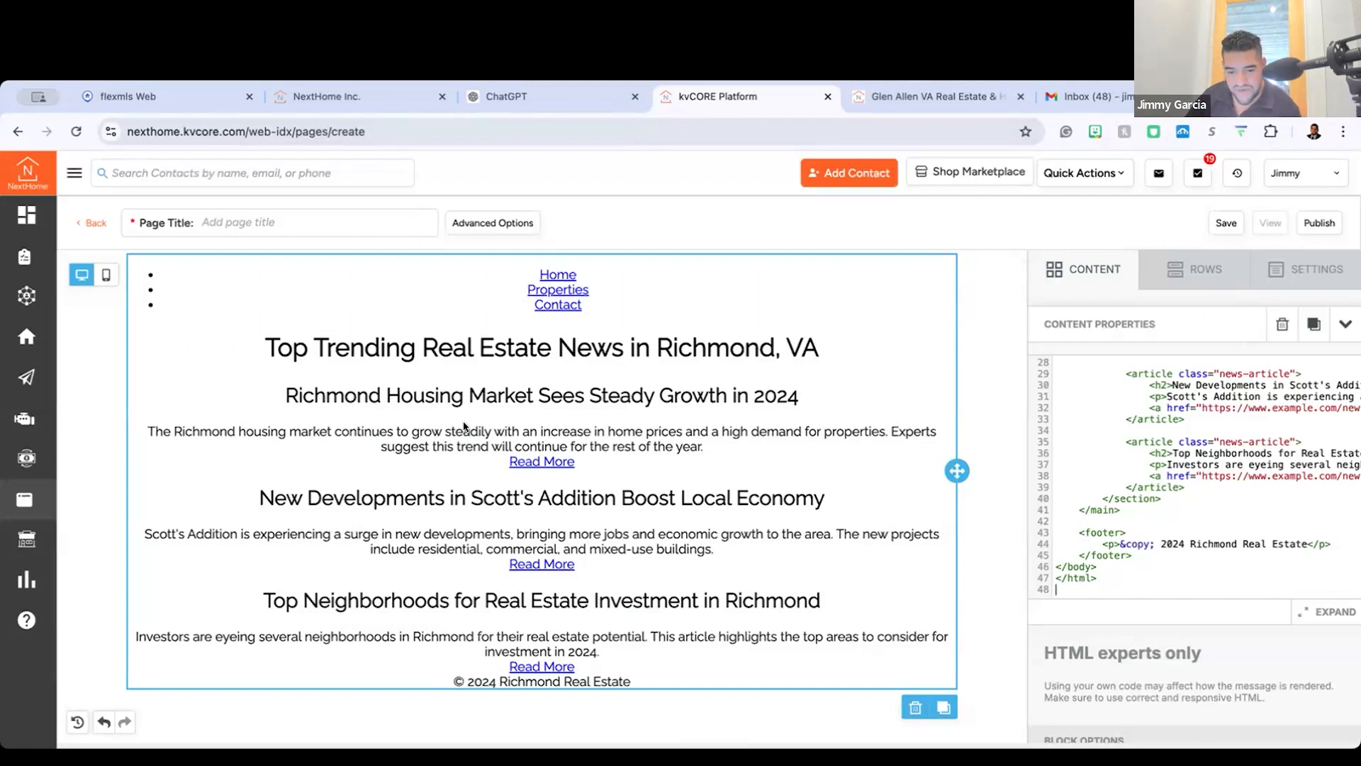
scroll(457, 472, "up", 5)
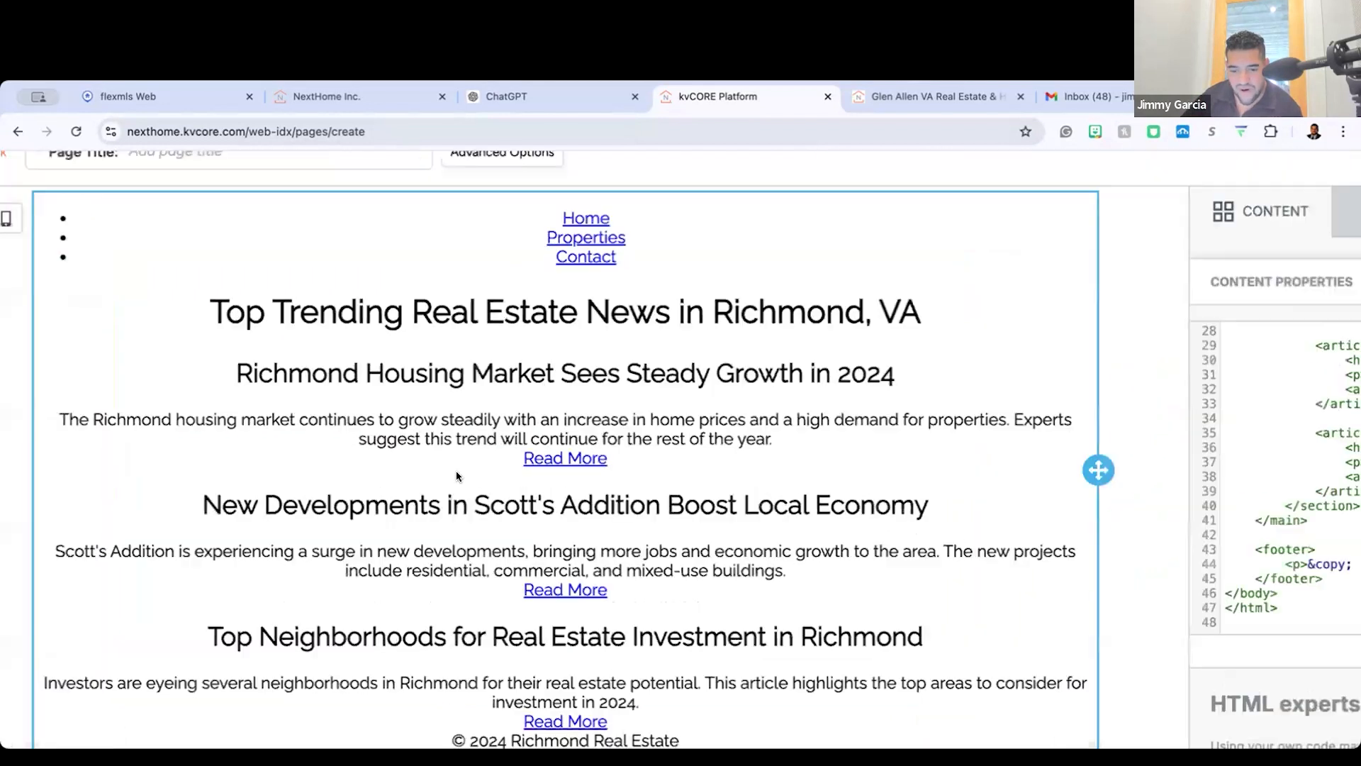
Step: Save and publish the custom page, entering "Richmond Real Estate News" as its required page title
scroll(655, 441, "down", 5)
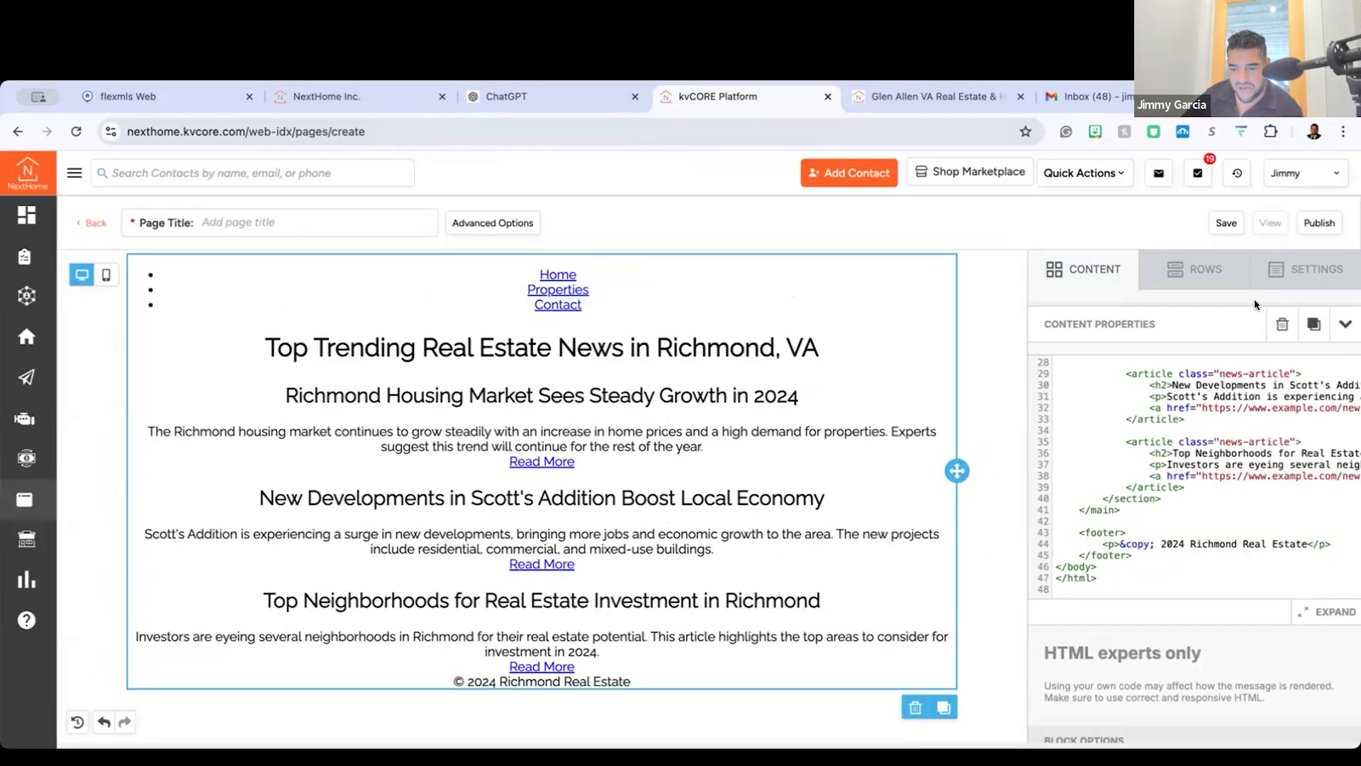
left_click(1226, 223)
left_click(1319, 224)
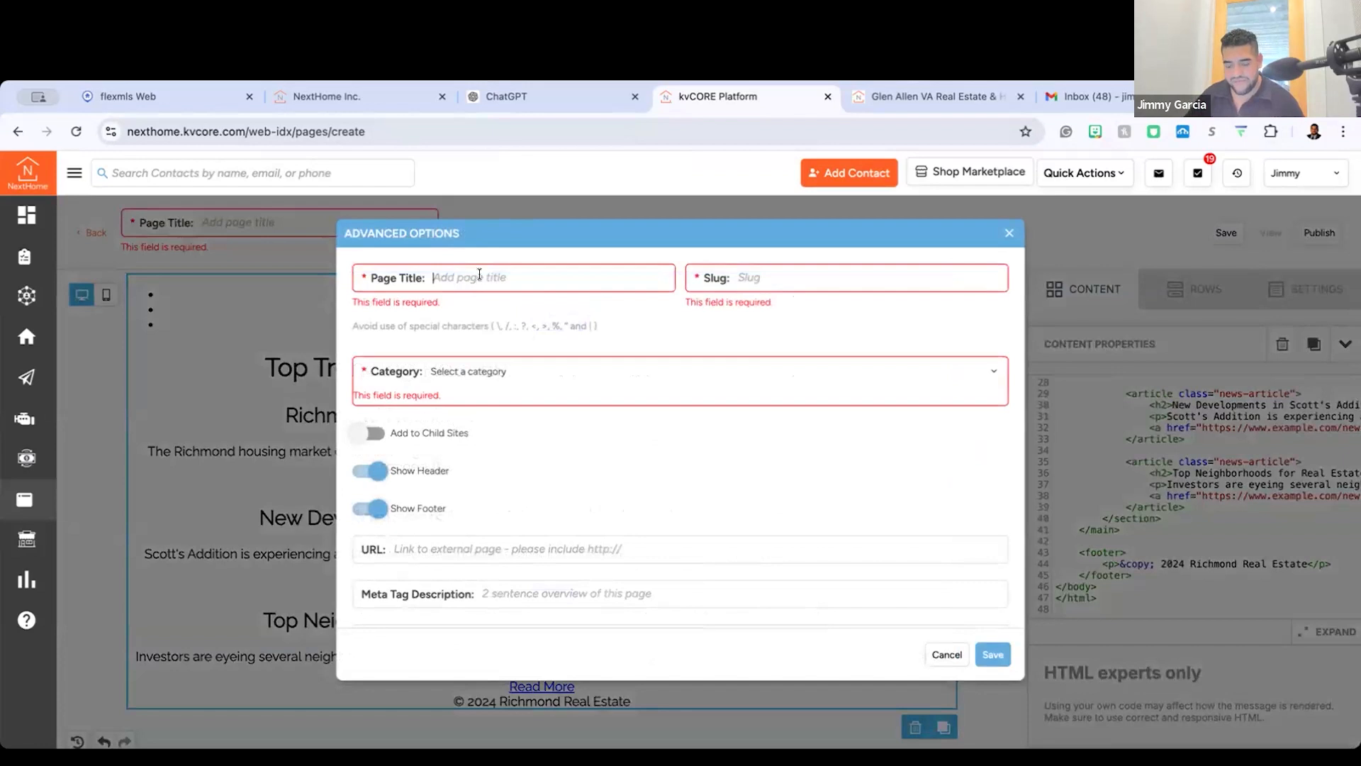
type("Richmon")
key("BackSpace")
key("BackSpace")
type("ond Real Et")
key("BackSpace")
type("sate")
key("BackSpace")
key("BackSpace")
type("tate News")
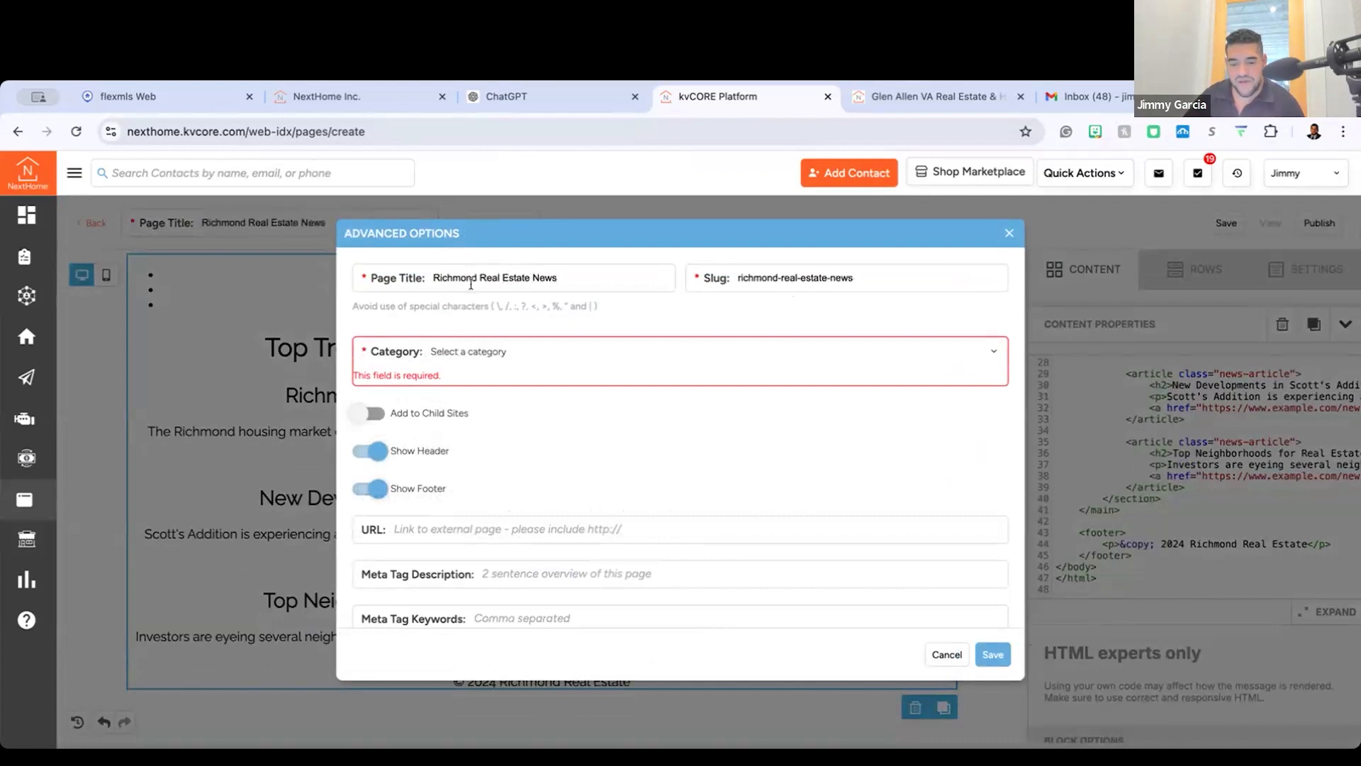
left_click(467, 360)
left_click(465, 361)
left_click(461, 363)
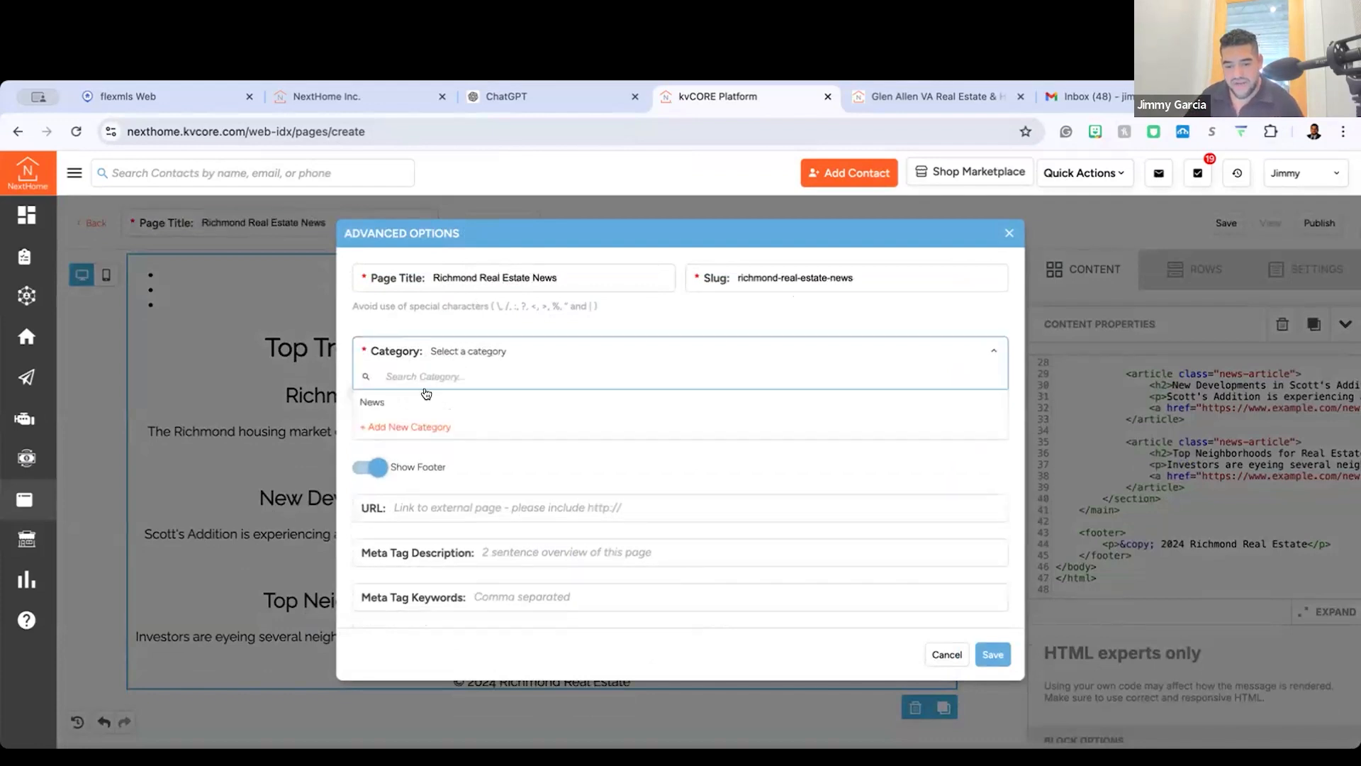
left_click(418, 426)
type("Real Estate News")
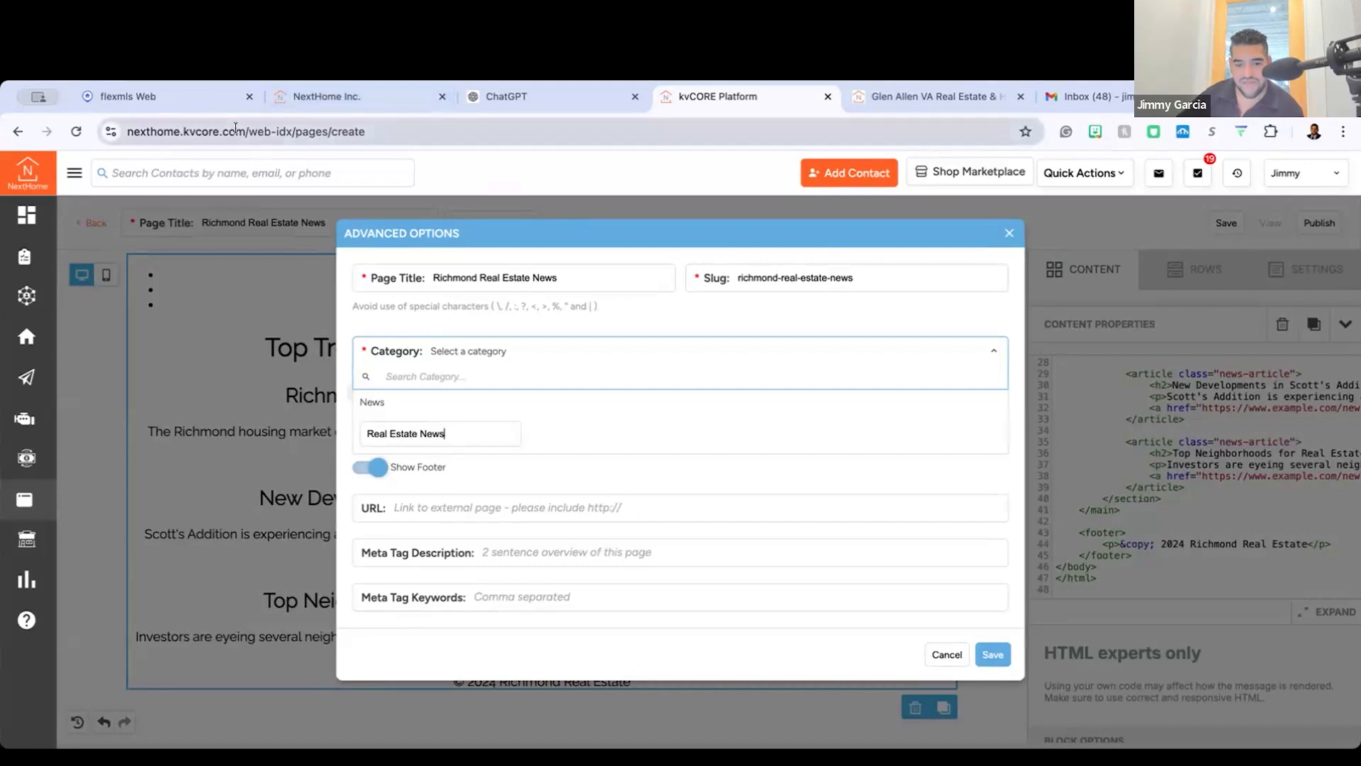
left_click(641, 184)
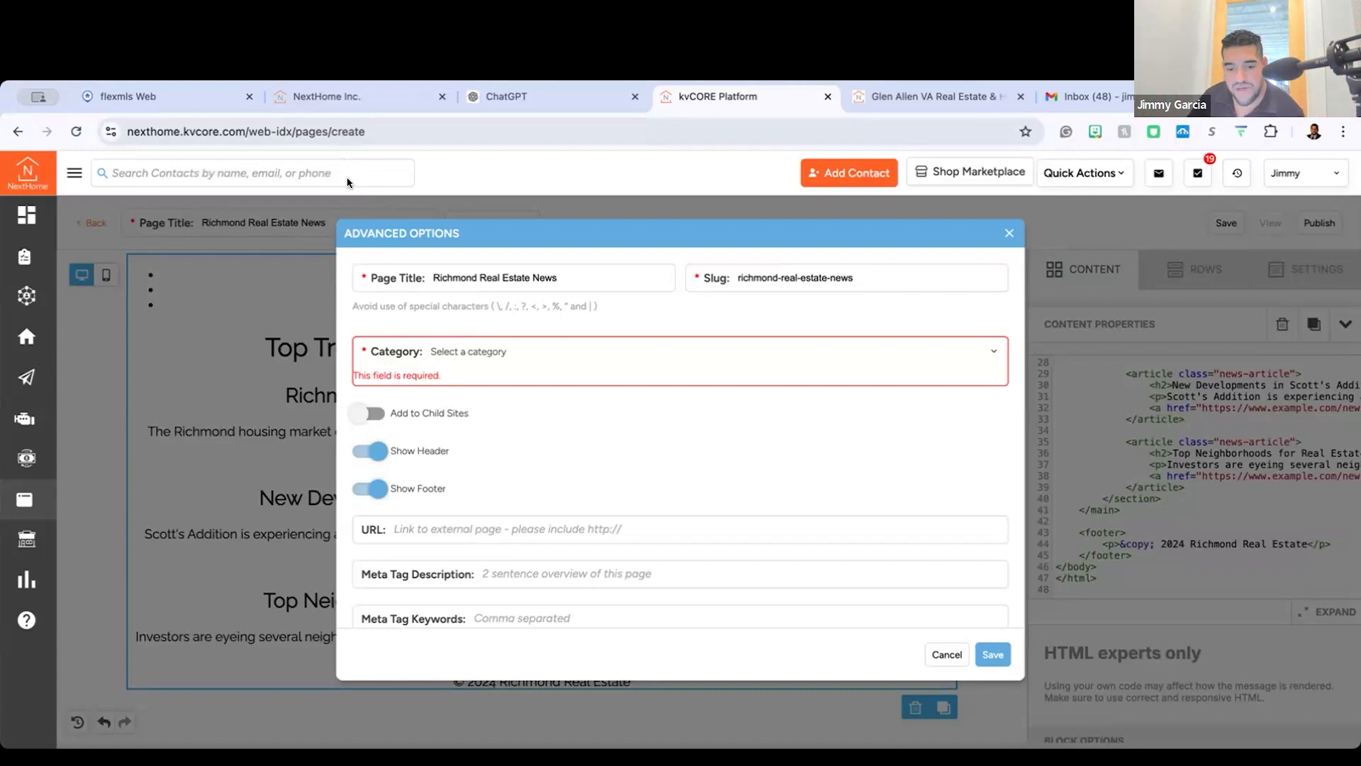
Step: Assign the page to a new category named "Real Estate News" and save the advanced options
left_click(537, 364)
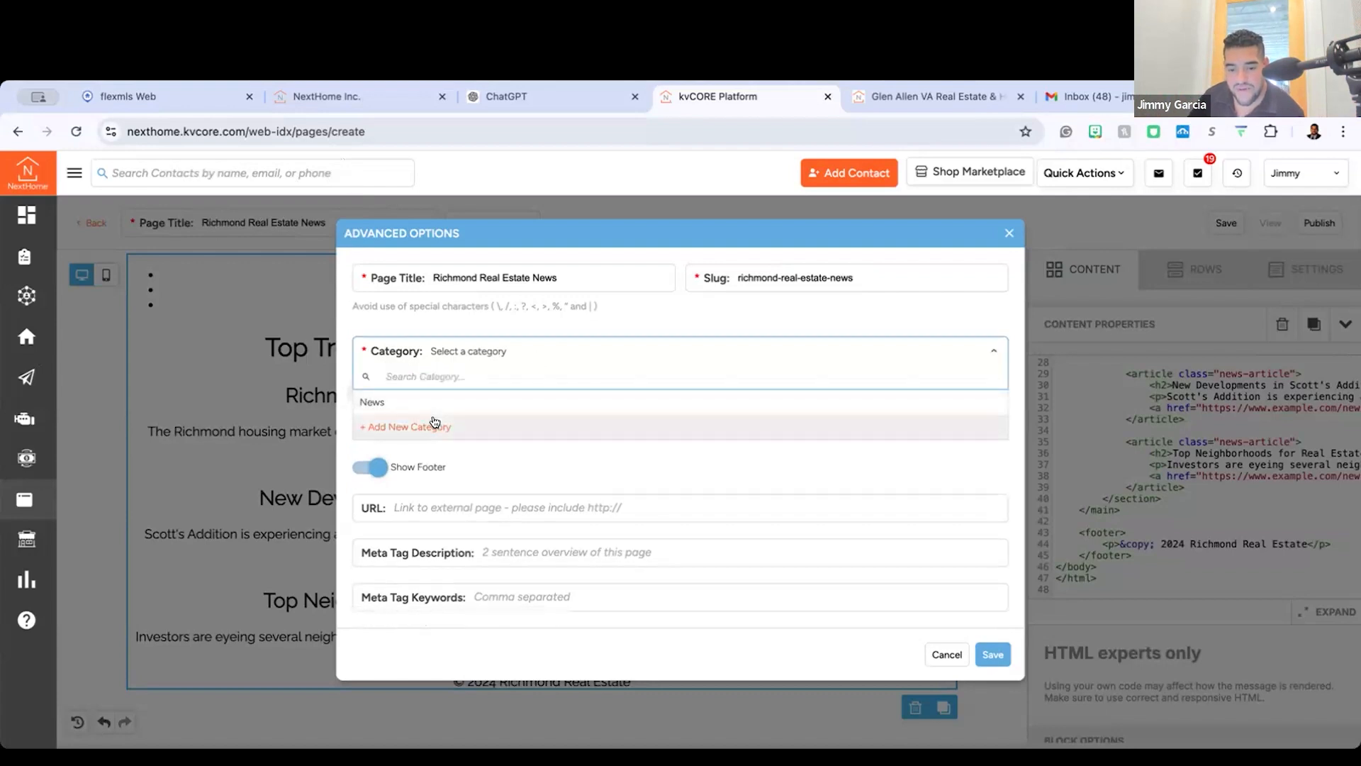
left_click(441, 426)
type("Rea")
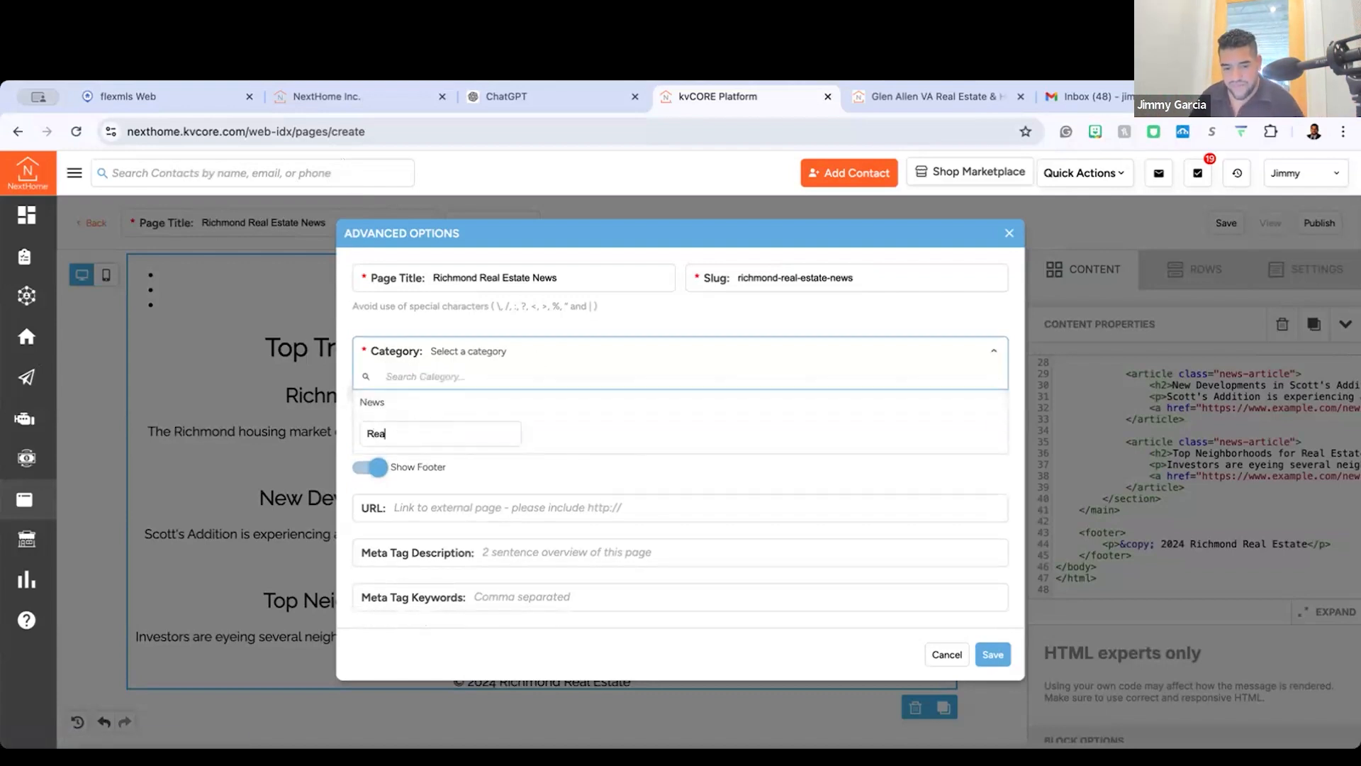
type("l Estate News")
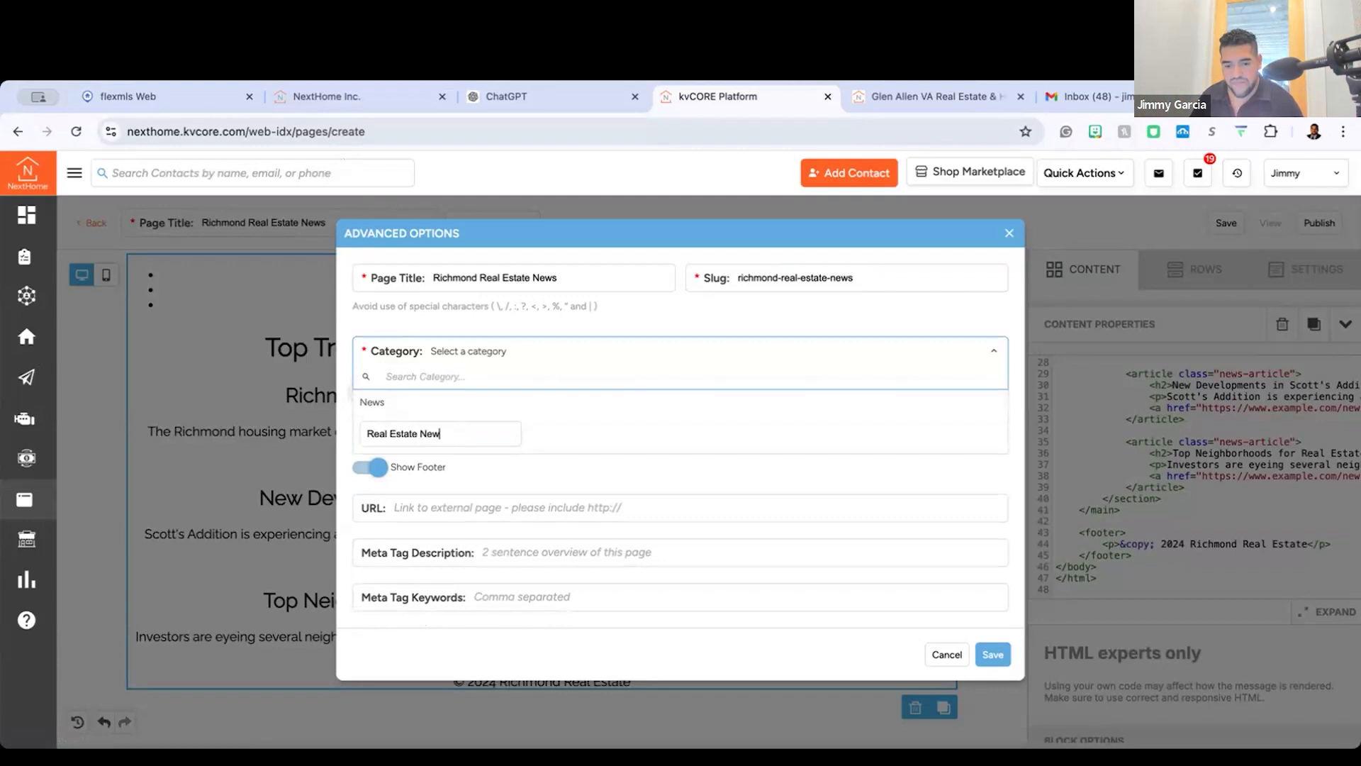
key("Return")
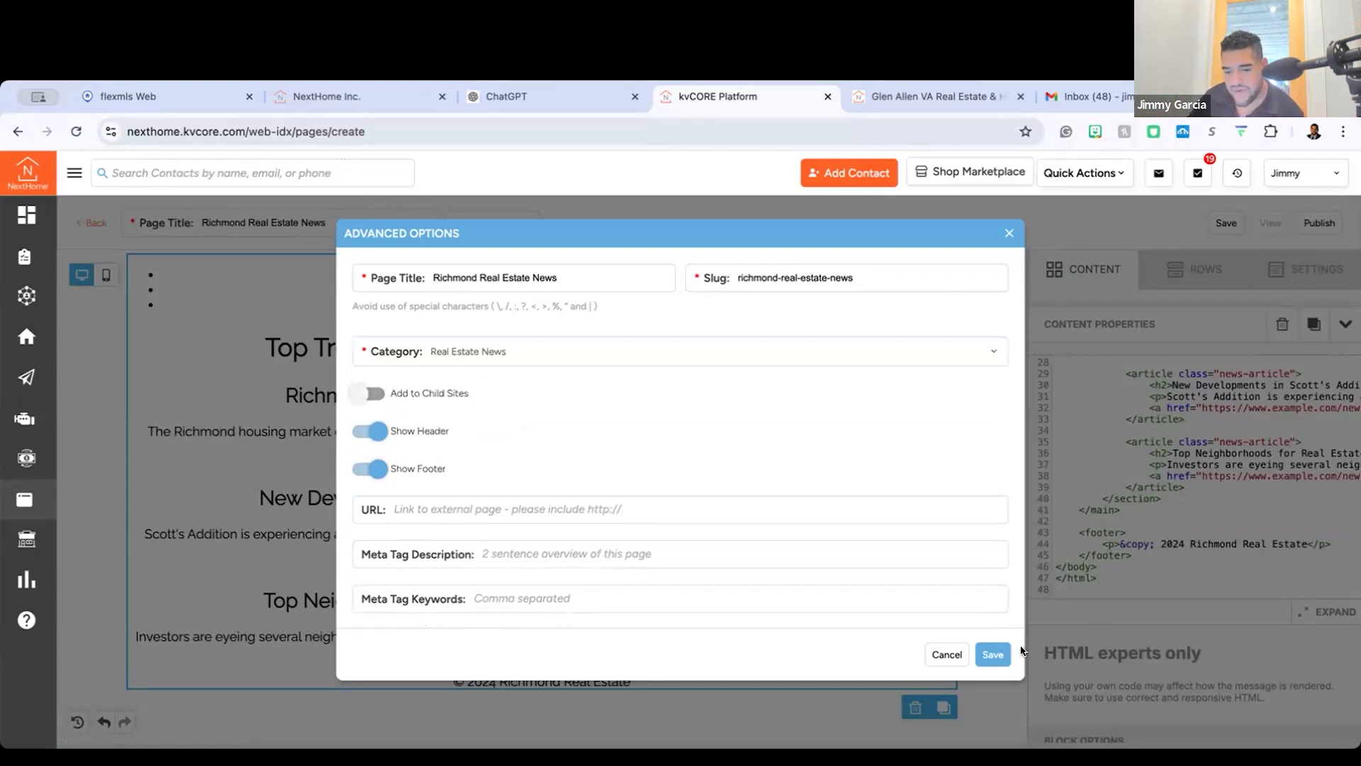
left_click(1003, 654)
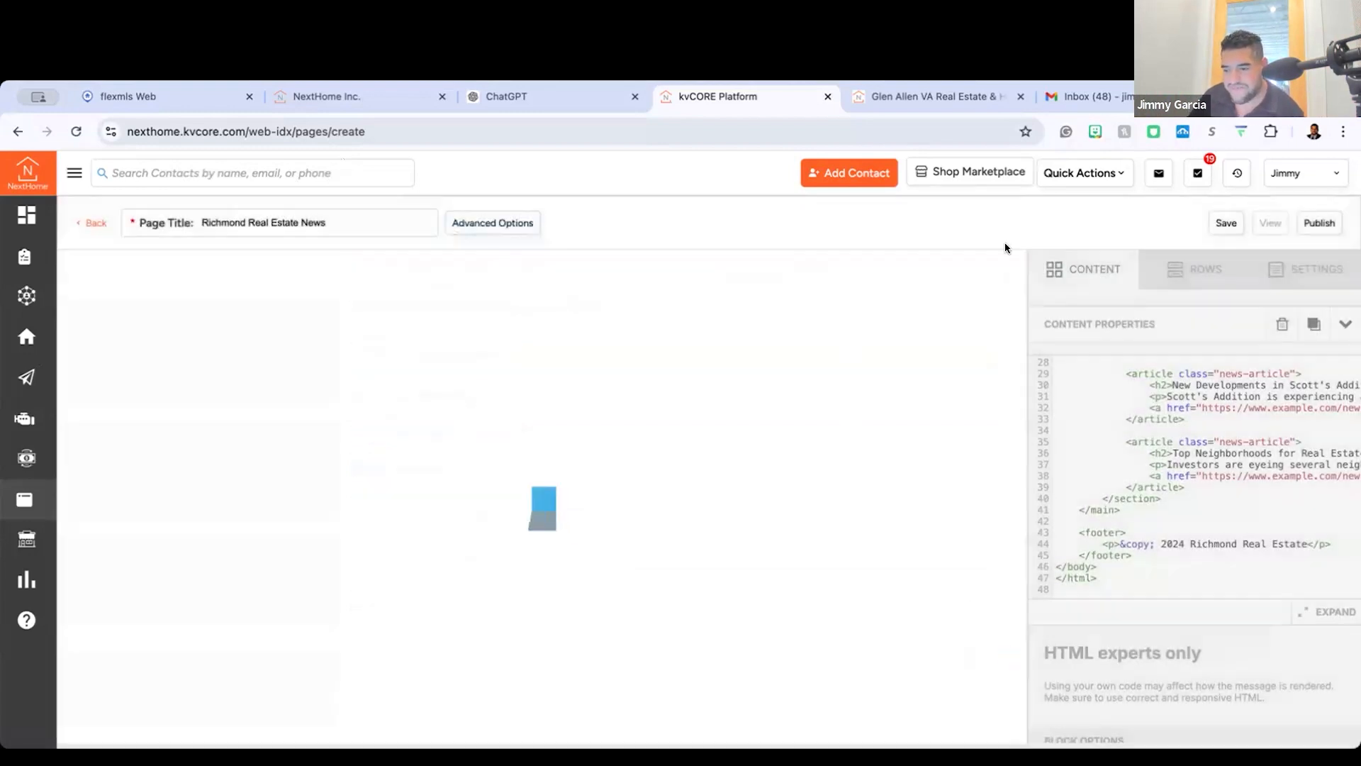
Step: Publish the page and test the Read More link of the first article on the live version
left_click(1320, 224)
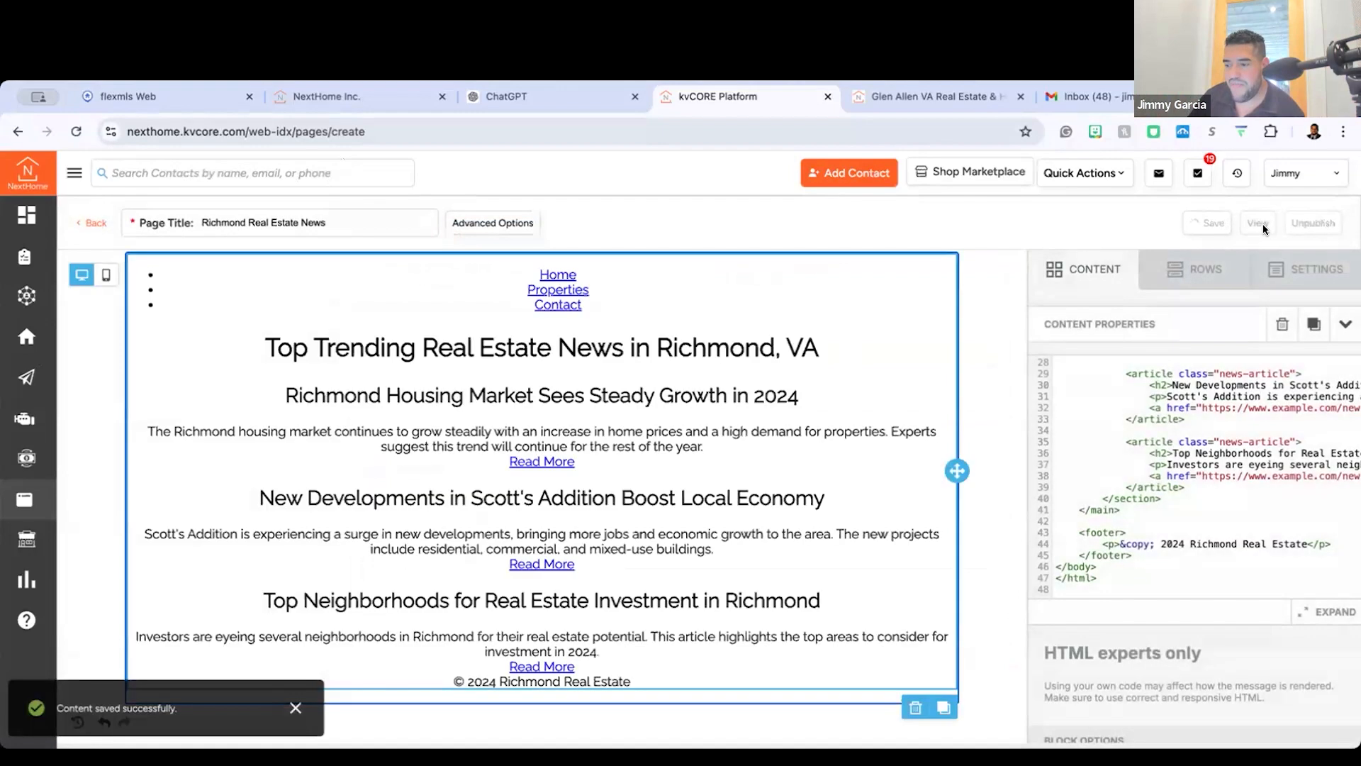
left_click(1259, 224)
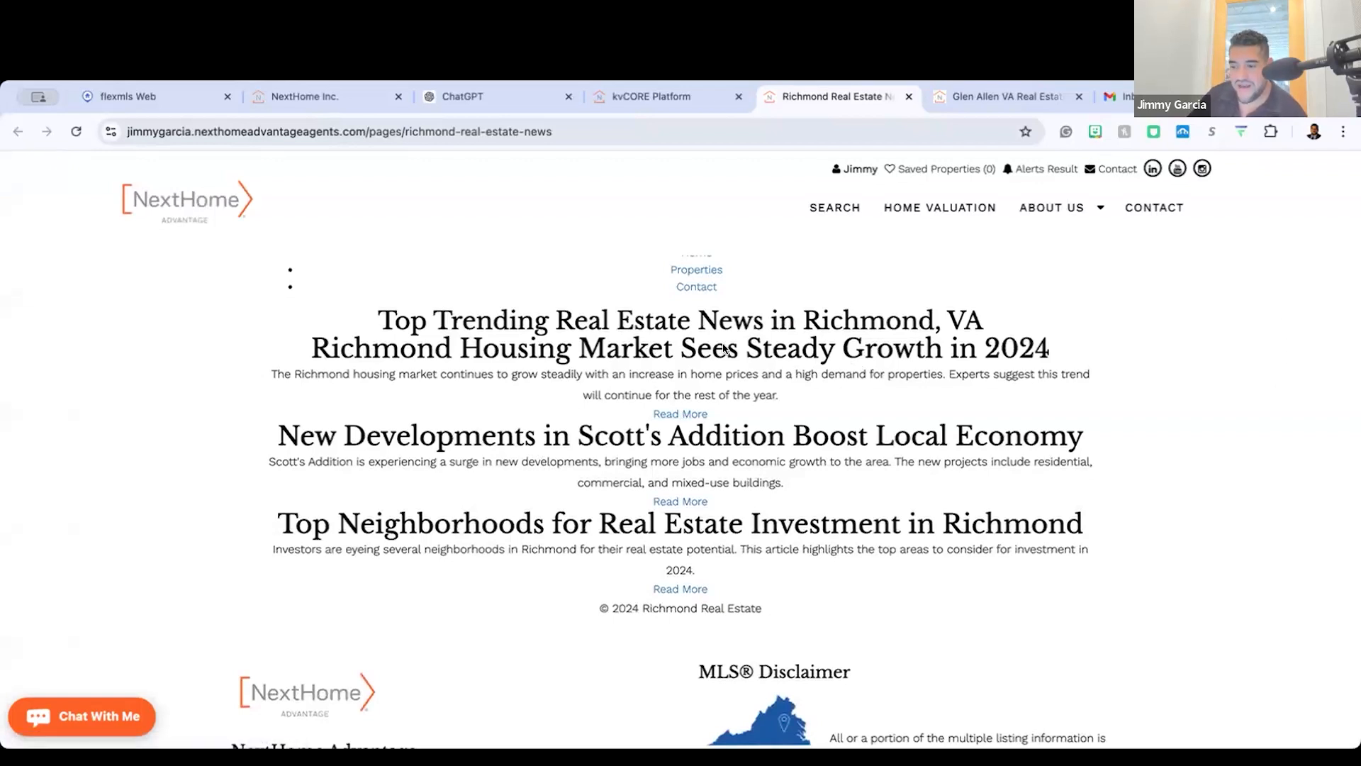
left_click(693, 416)
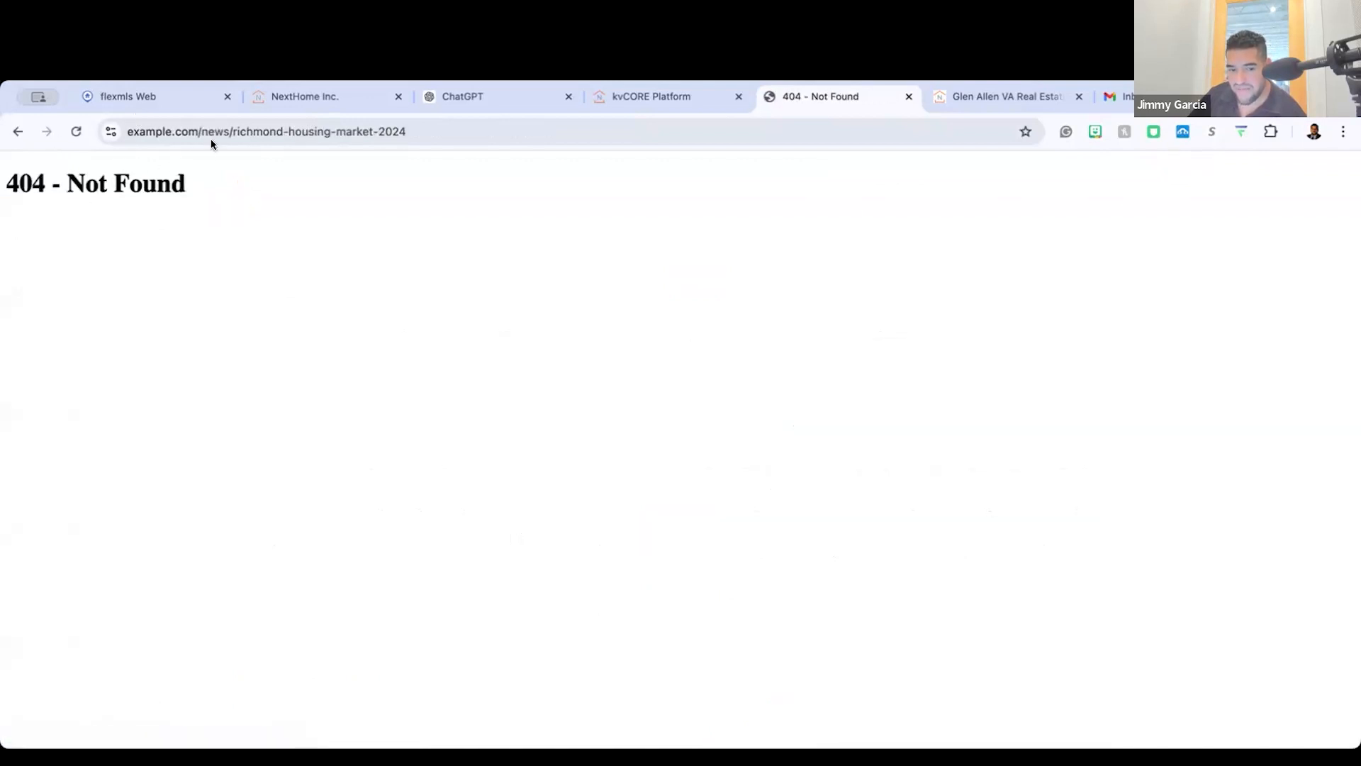
left_click(909, 96)
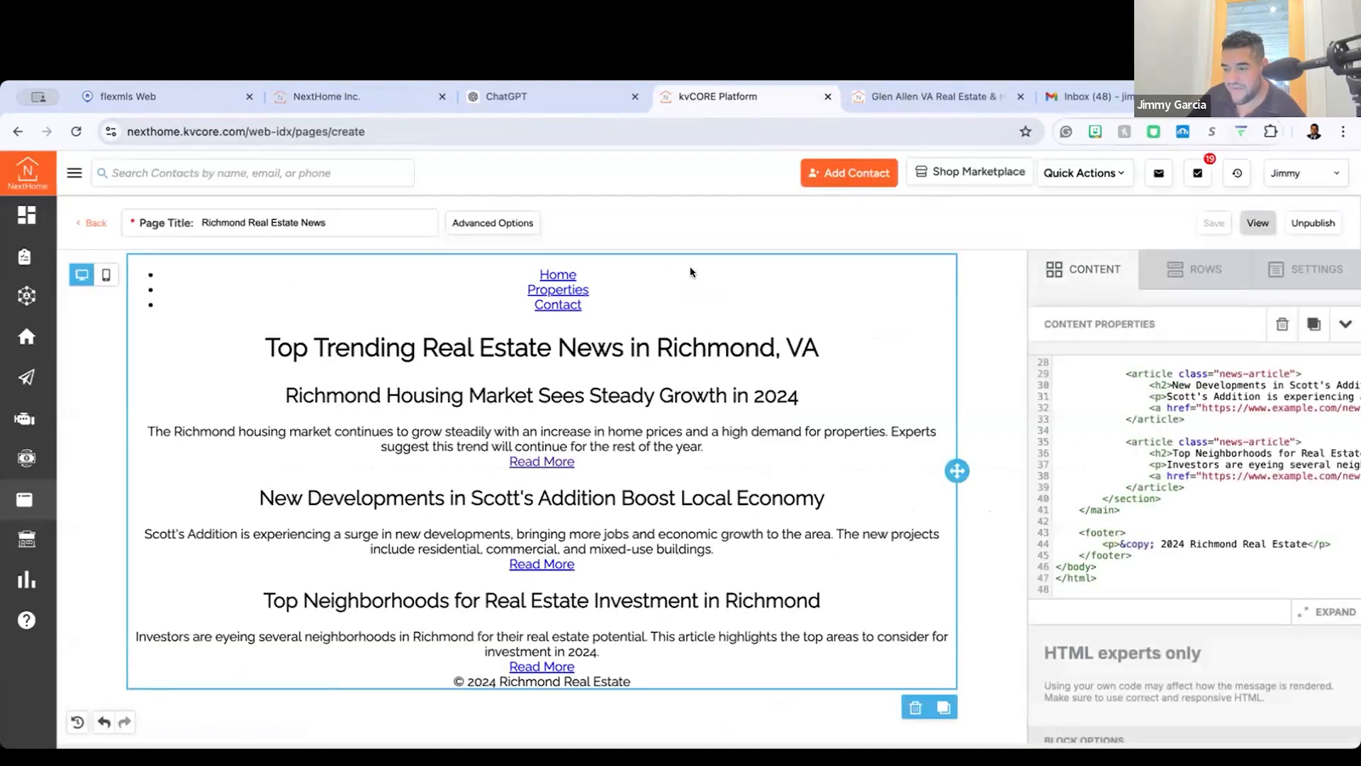
Step: Examine the HTML block's code to locate the link addresses behind the Read More links
scroll(1050, 544, "right", 5)
scroll(1050, 543, "left", 3)
scroll(1107, 524, "up", 5)
scroll(1106, 524, "right", 1)
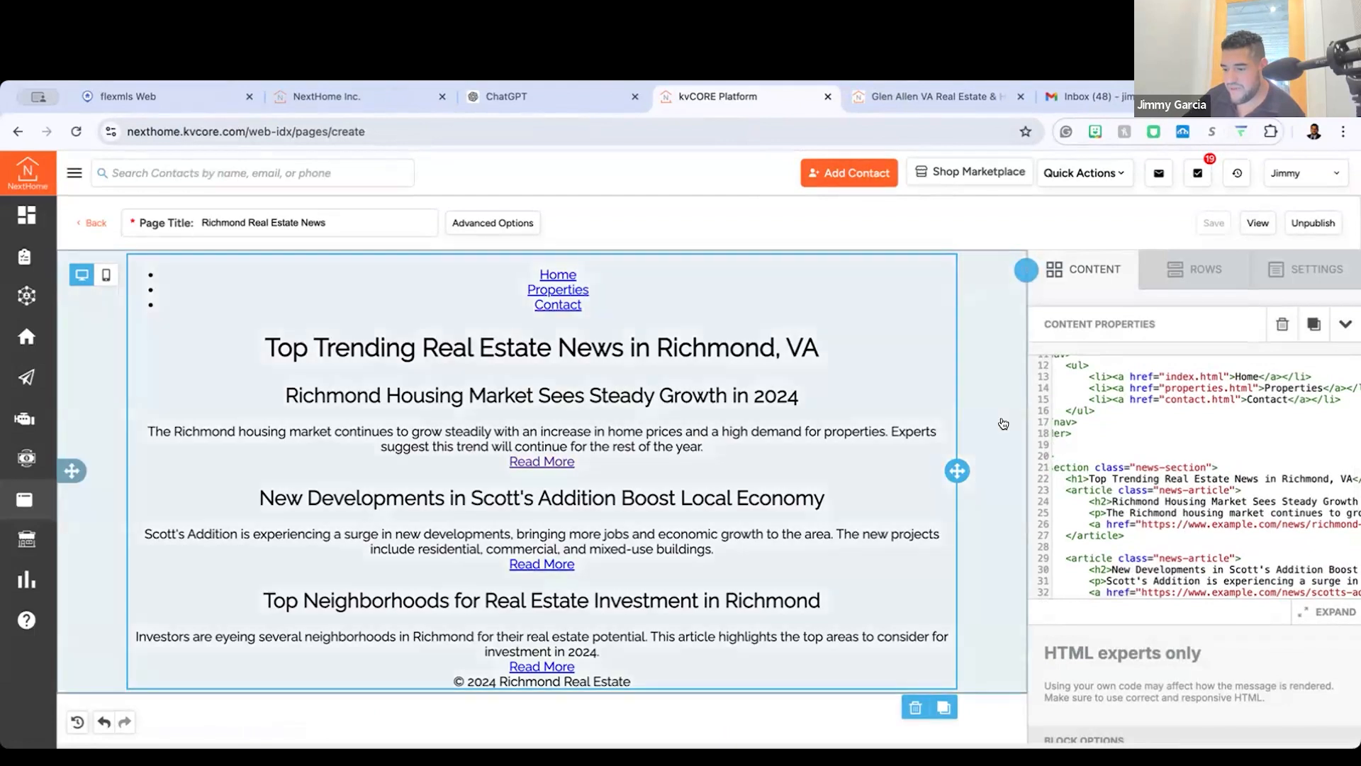
left_click(1004, 423)
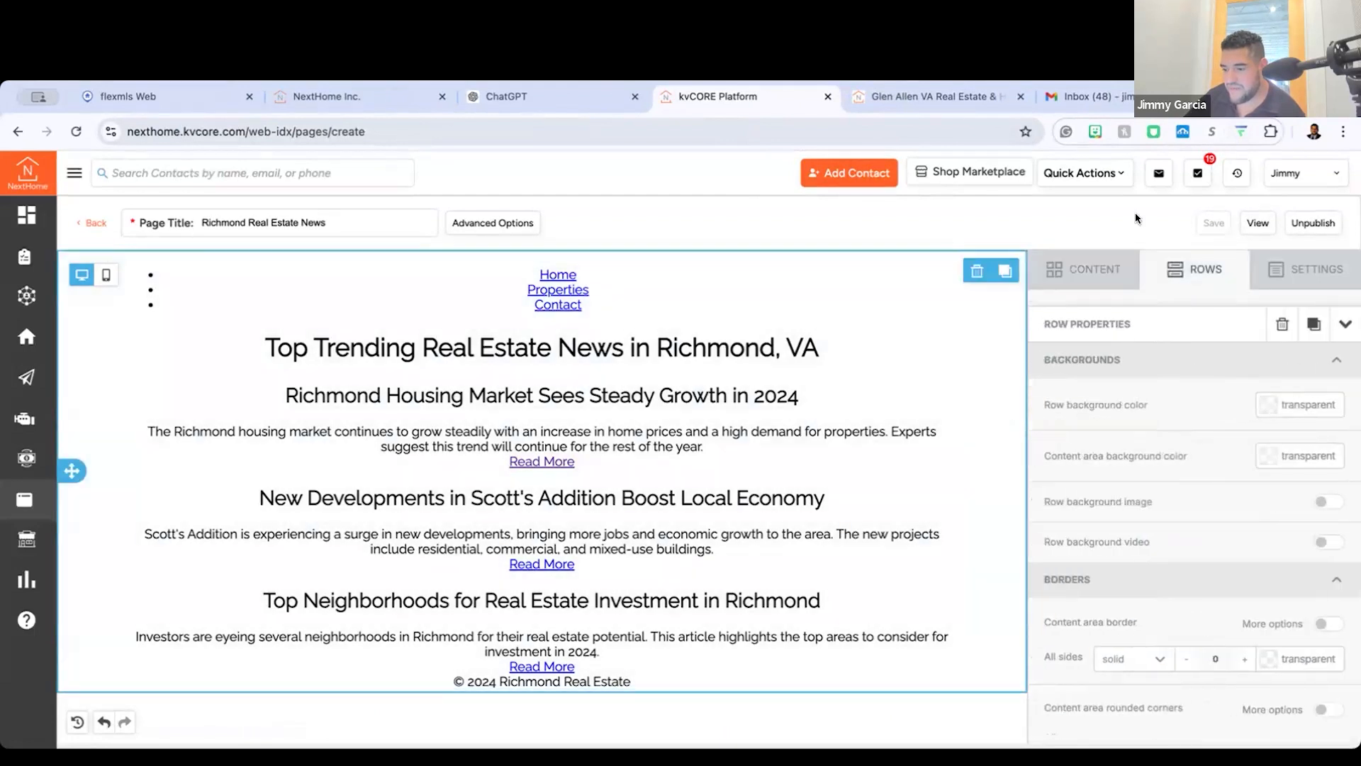
left_click(1051, 276)
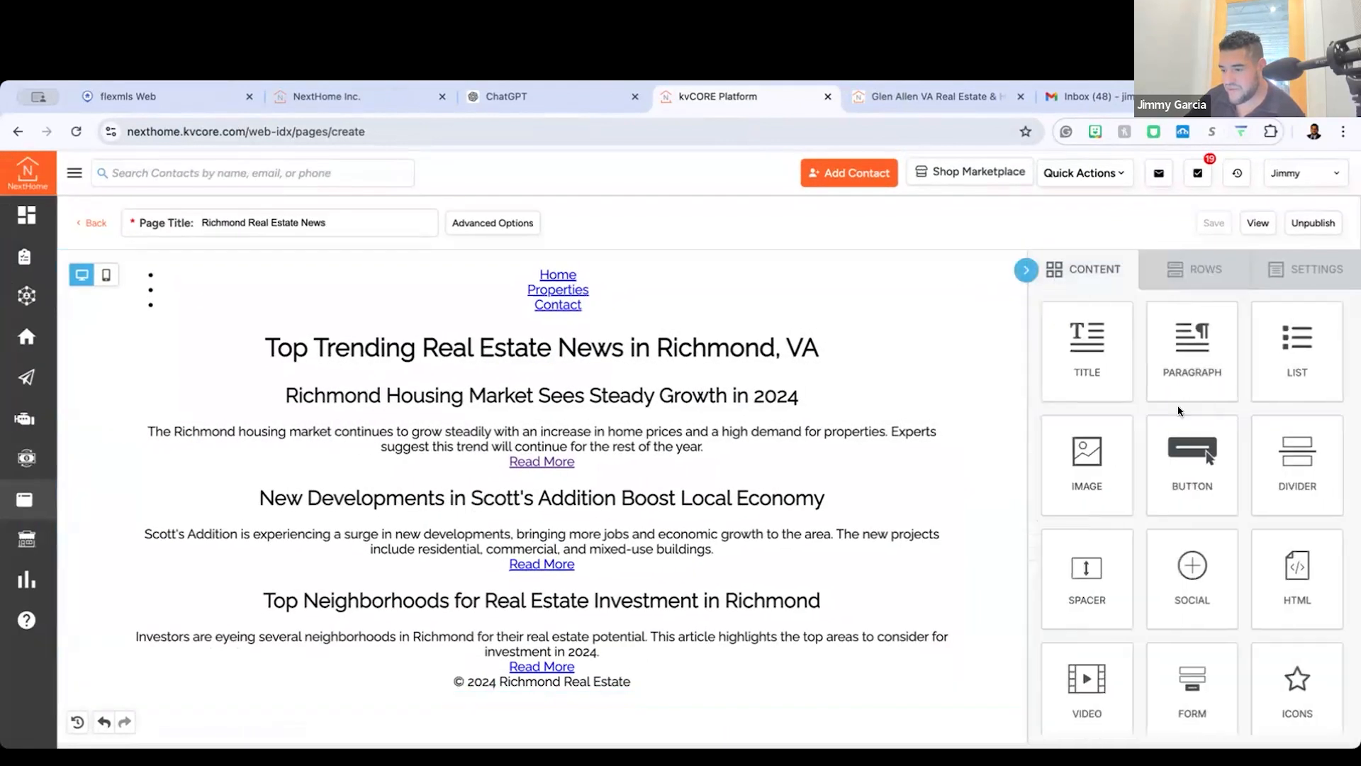
left_click(717, 377)
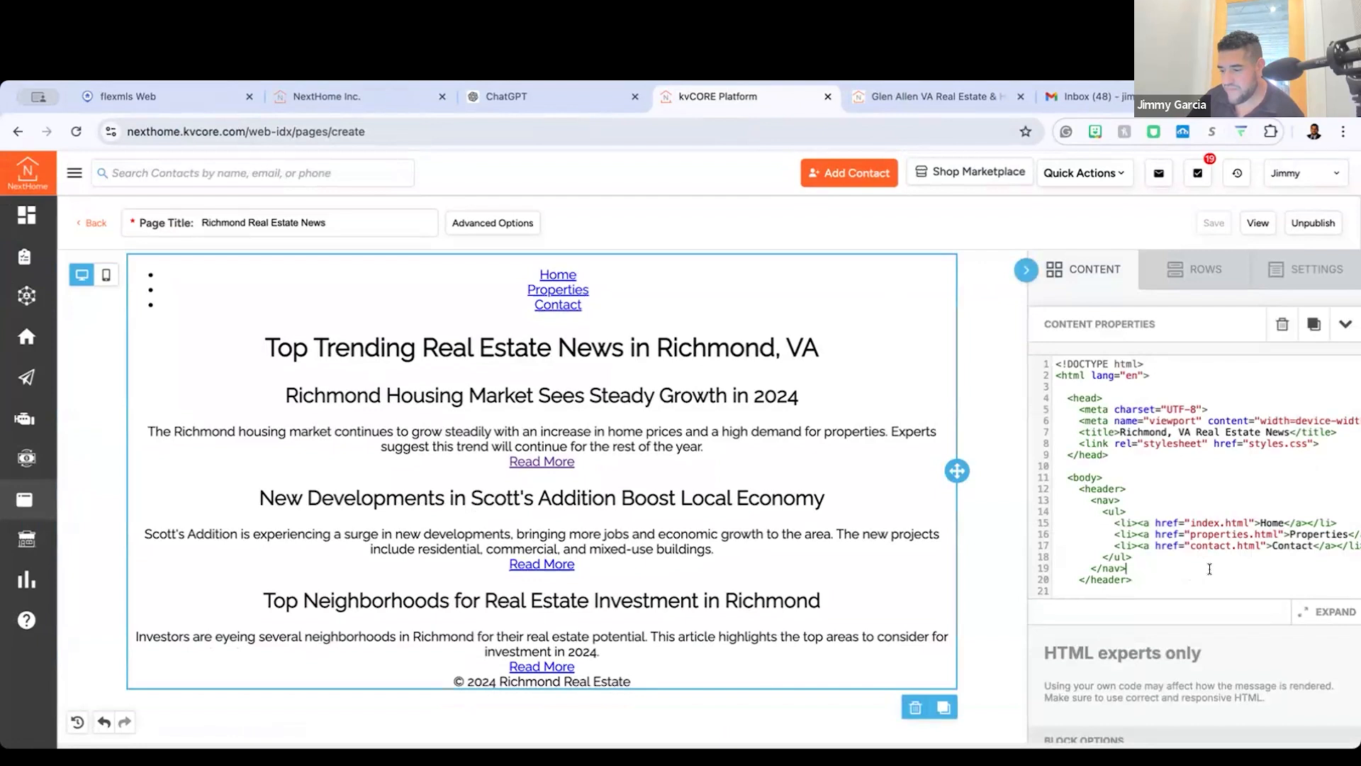
scroll(1210, 569, "up", 5)
scroll(1199, 569, "left", 3)
scroll(1190, 539, "up", 4)
scroll(1188, 515, "down", 8)
scroll(1187, 515, "right", 5)
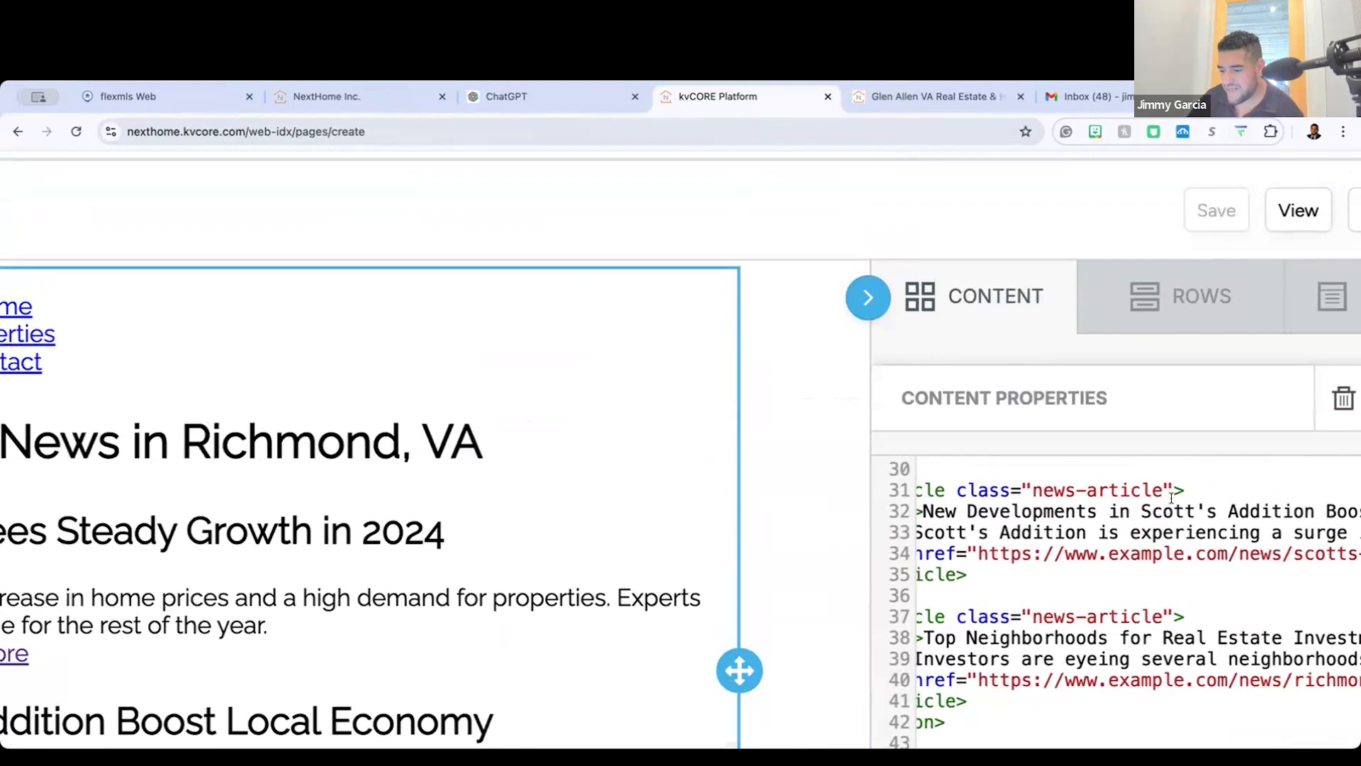
scroll(982, 505, "down", 3)
scroll(1161, 468, "right", 5)
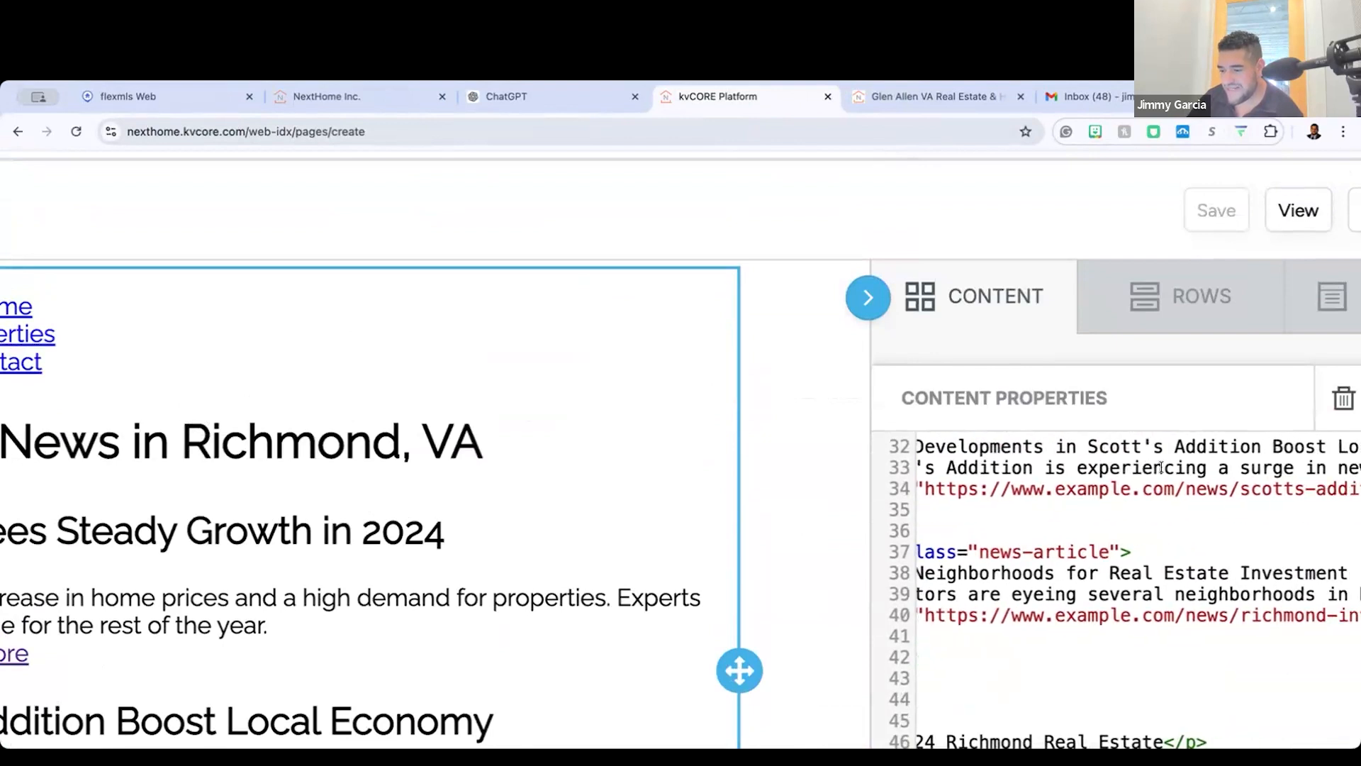
scroll(1175, 496, "left", 5)
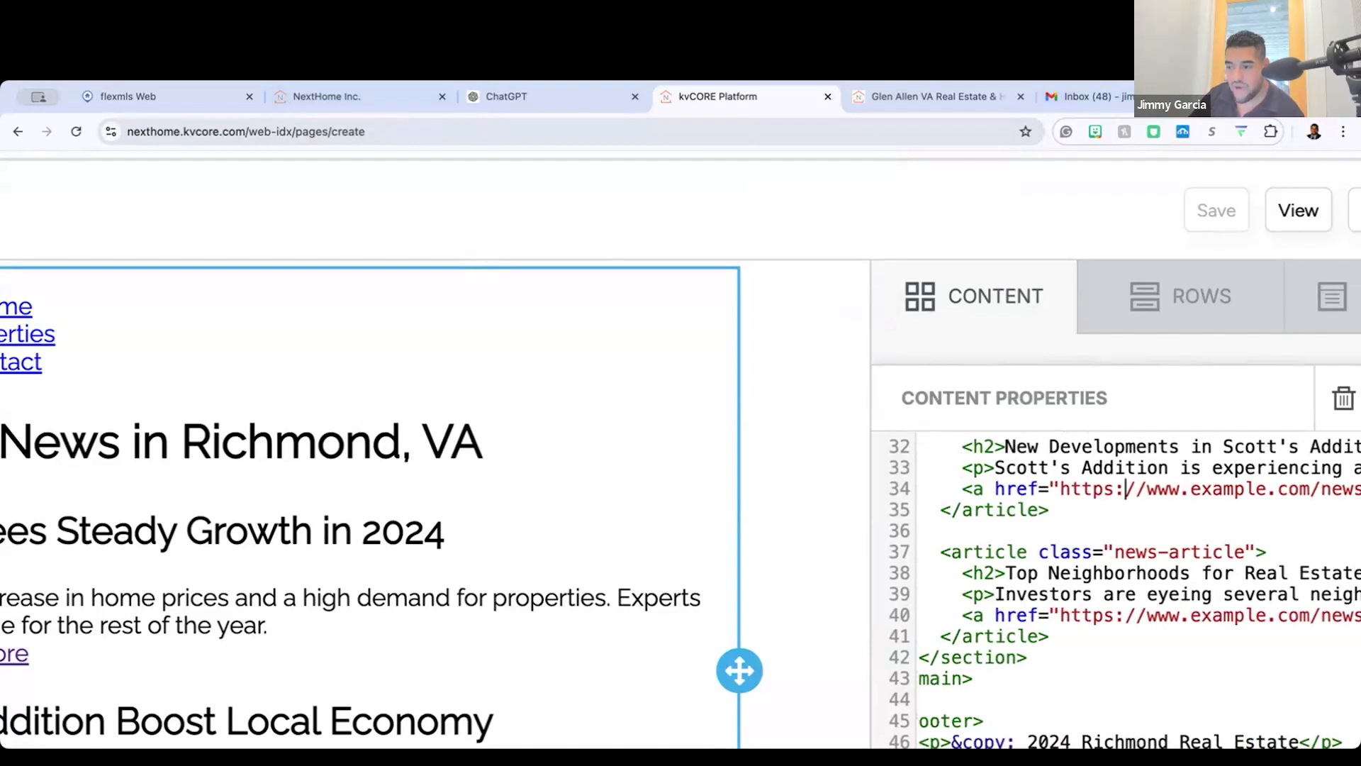
Step: Search Google in a new browser tab for "real state news richmond scotts addtion"
left_click(1249, 97)
type("real s")
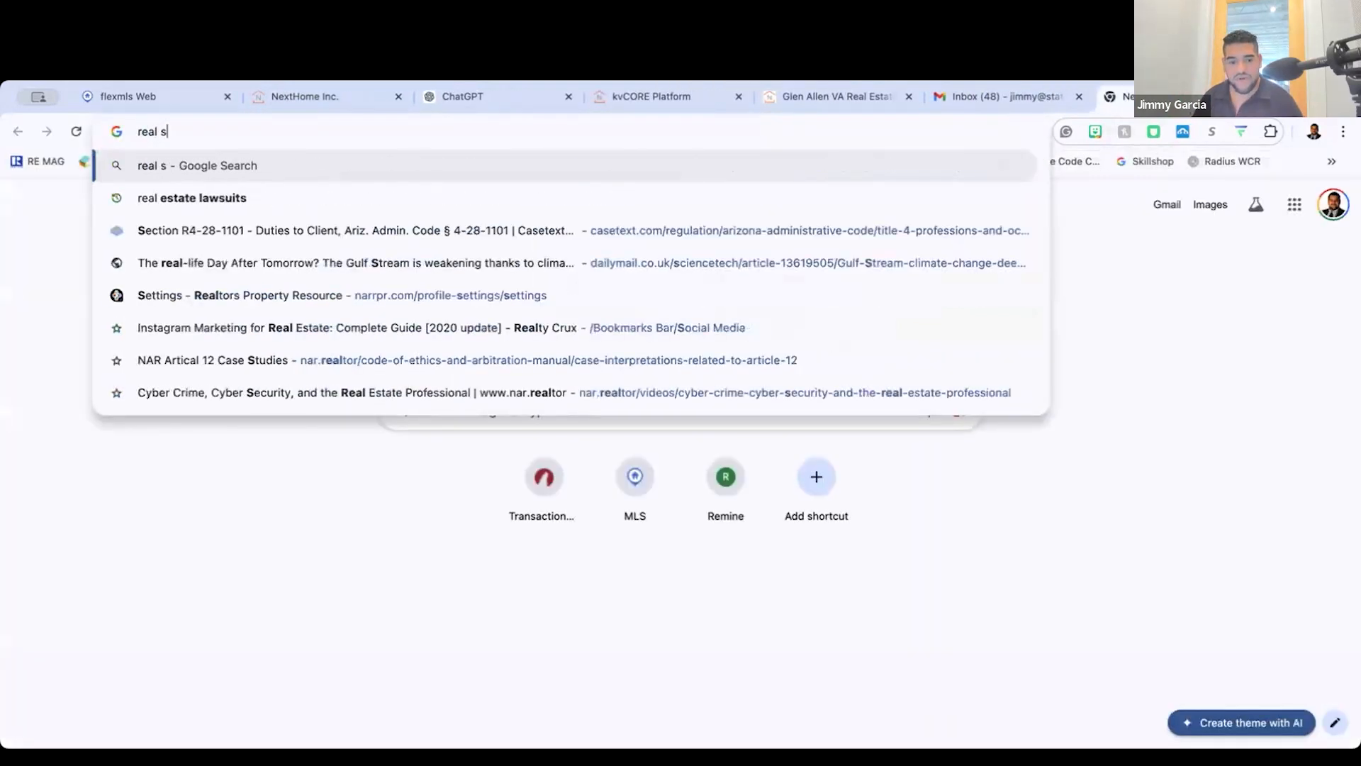
type("tate news richmond s")
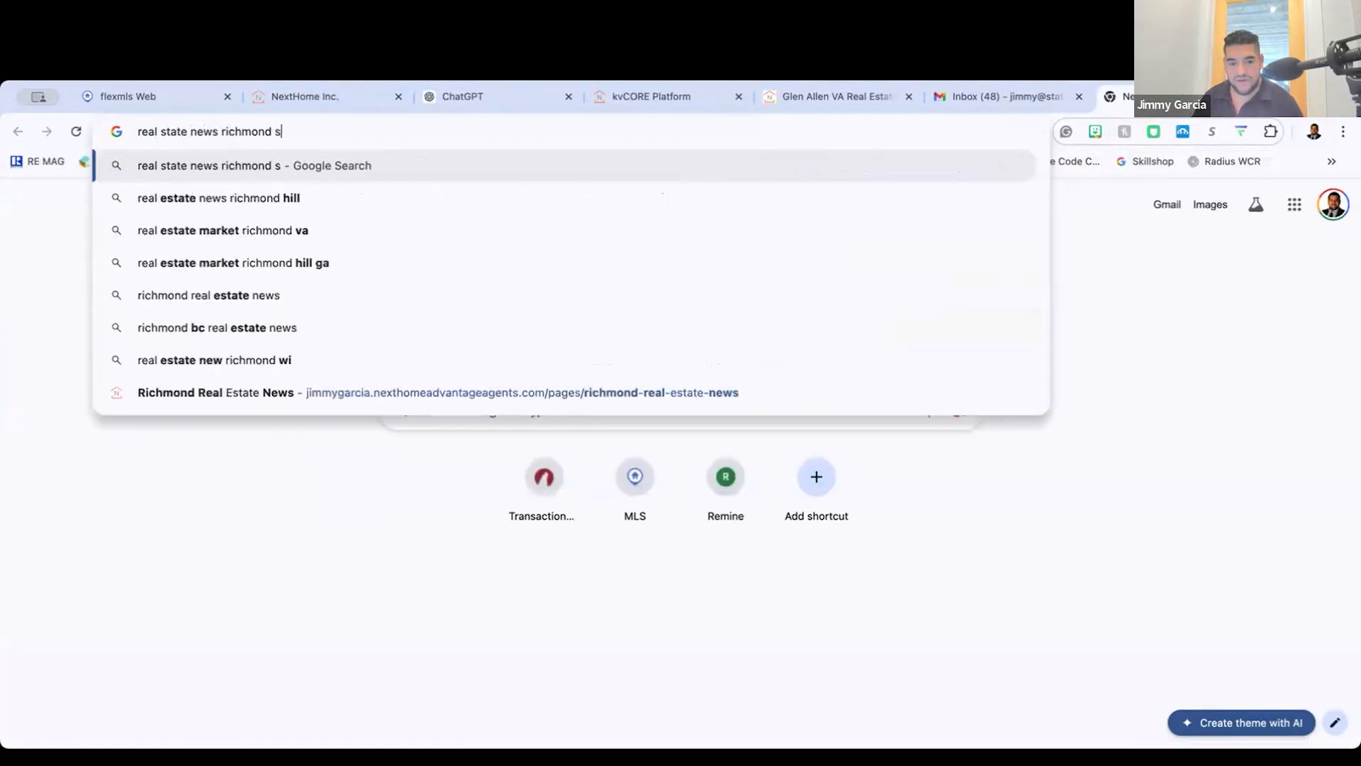
type("cotts addtion")
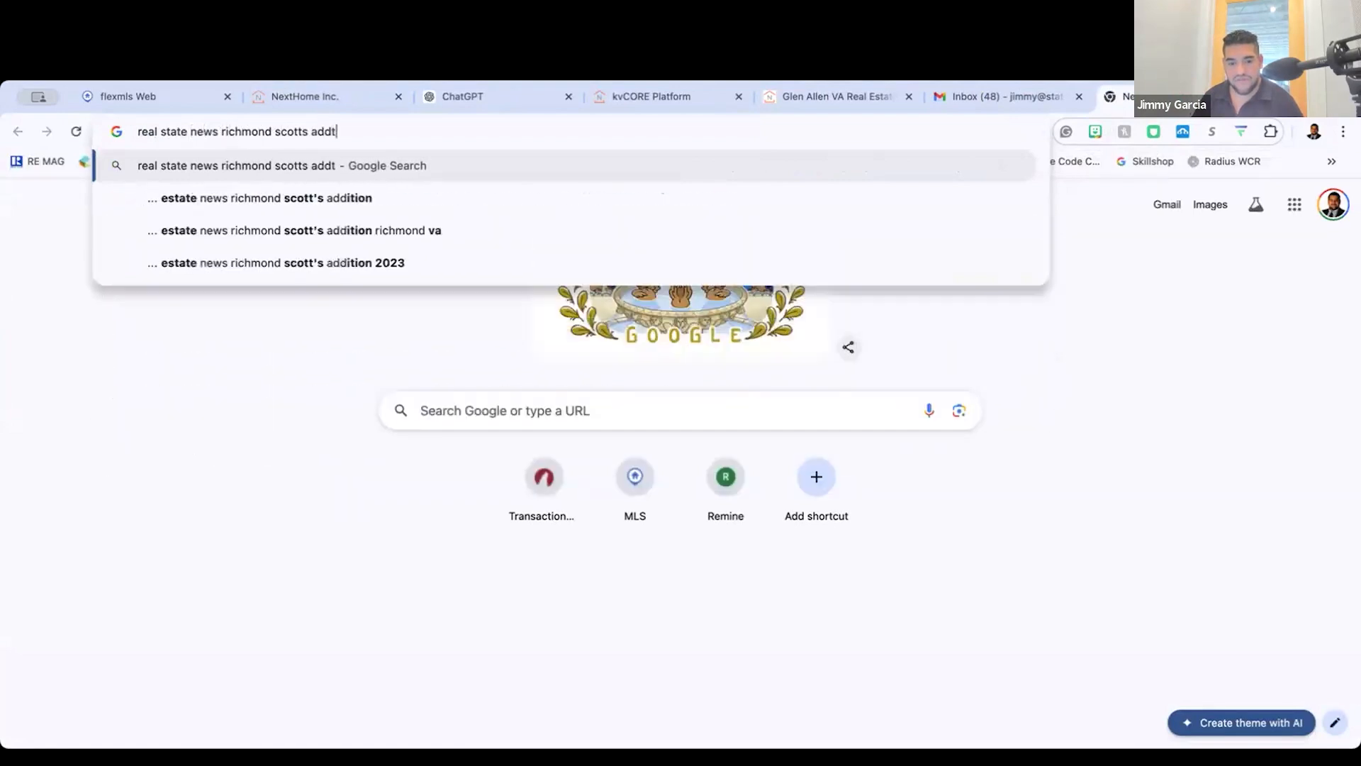
key("Return")
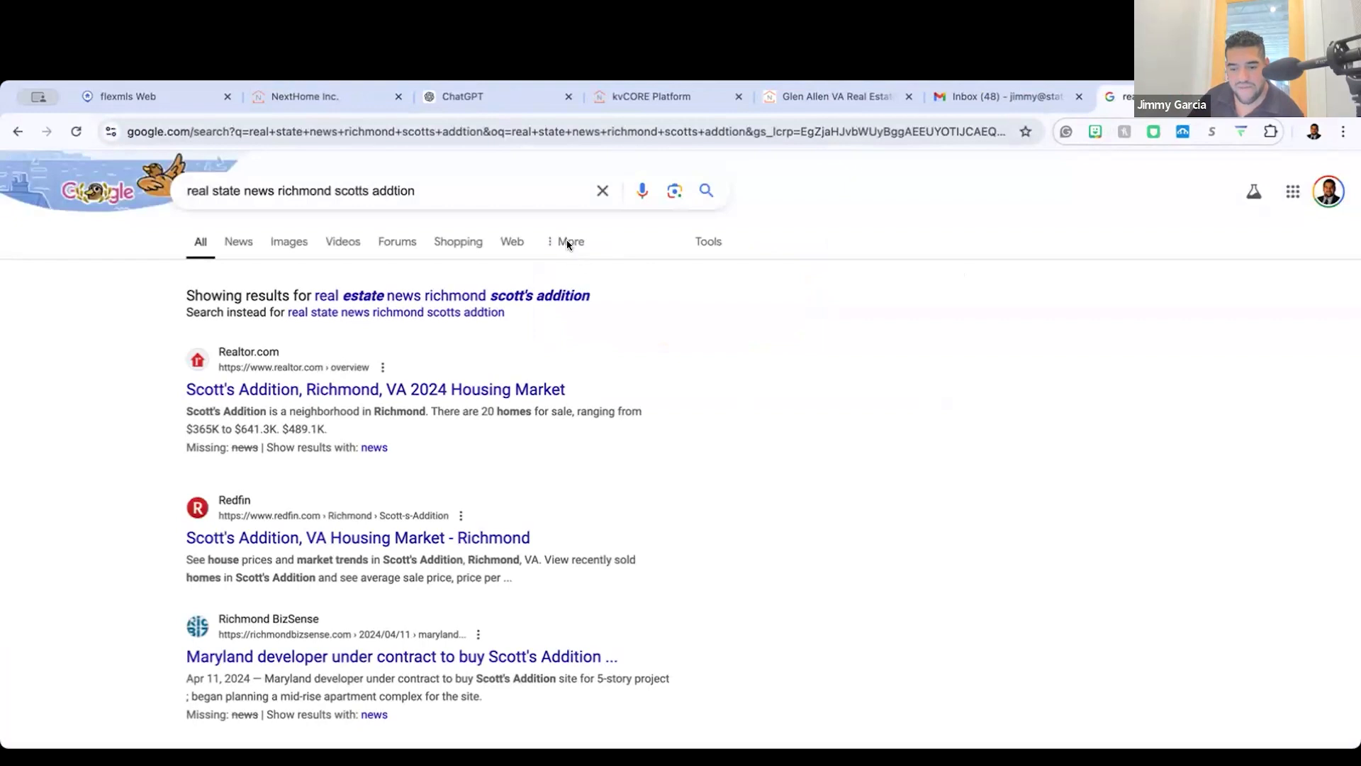
Step: Look through the search results for a suitable Scott's Addition article, limiting them to news stories
scroll(526, 470, "down", 5)
scroll(528, 477, "down", 3)
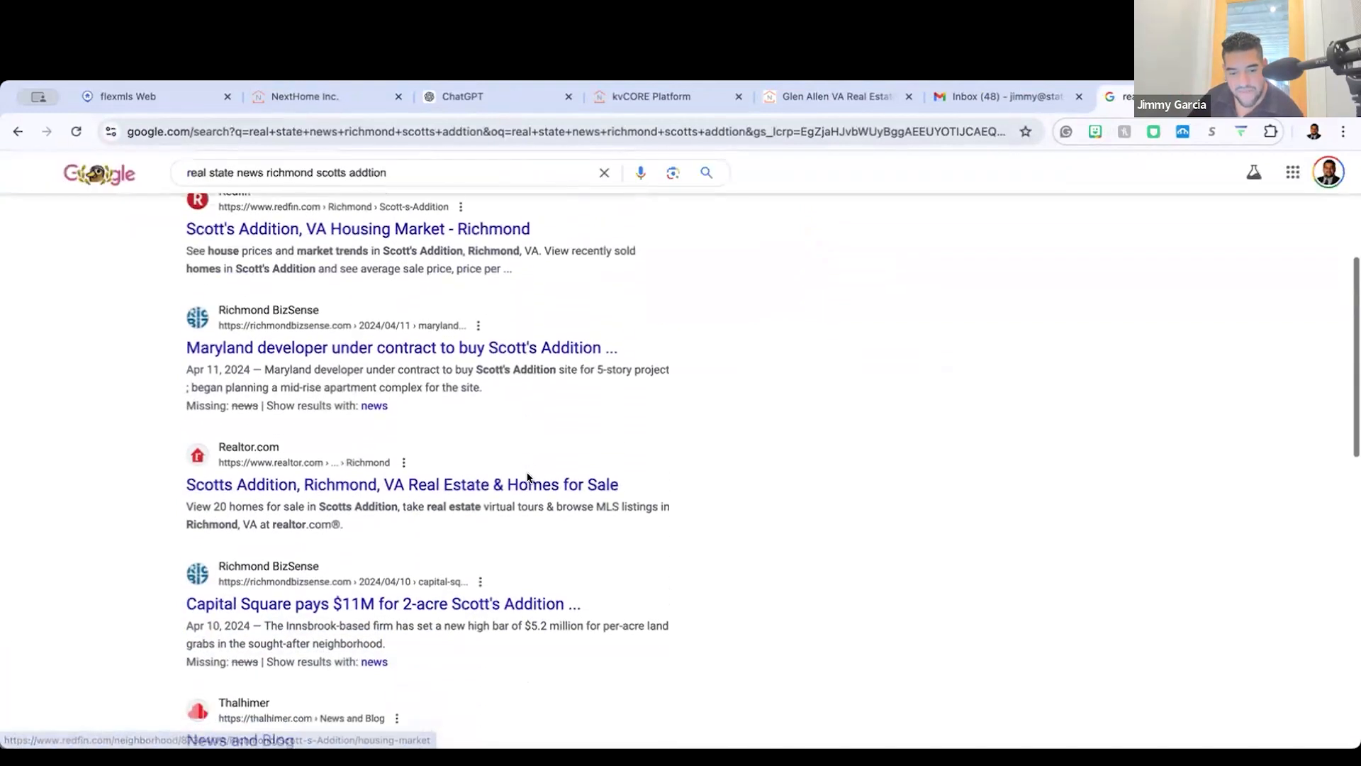
scroll(110, 407, "down", 4)
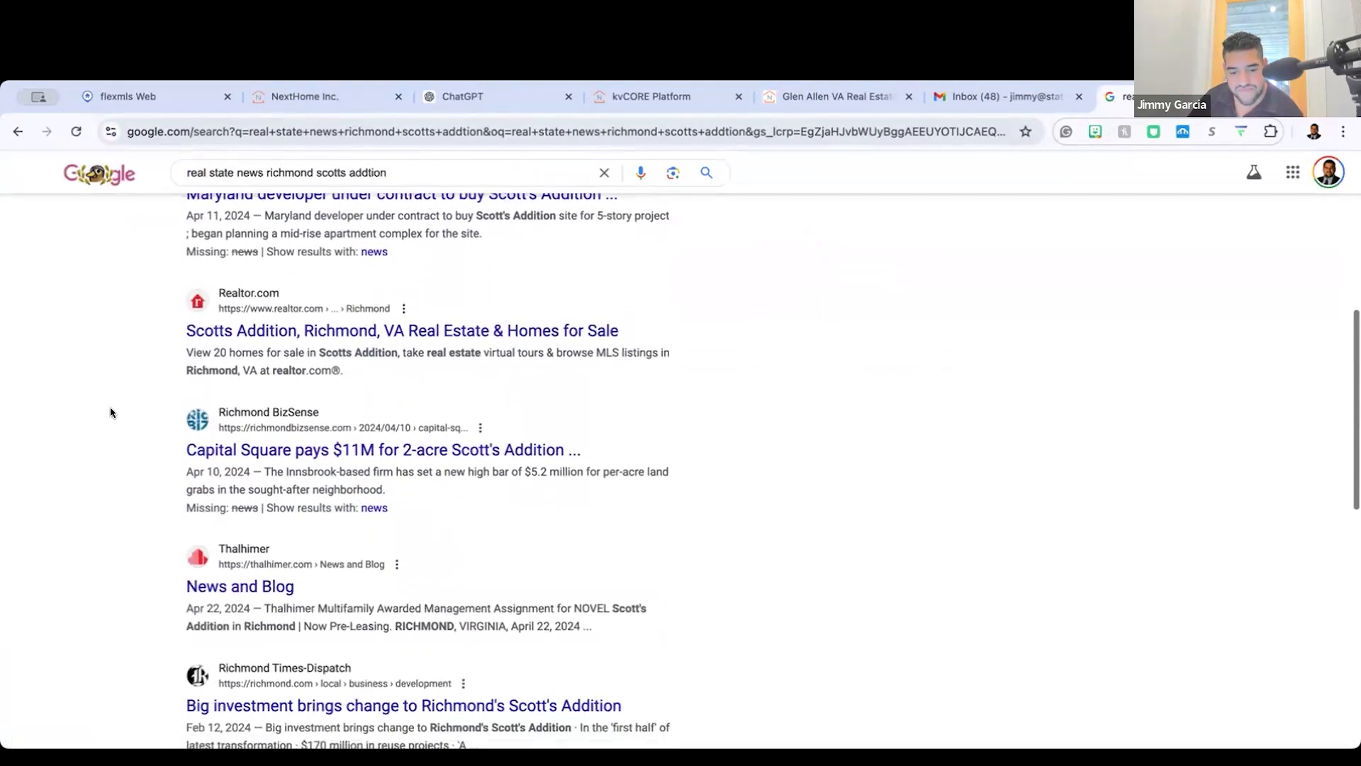
scroll(172, 263, "up", 10)
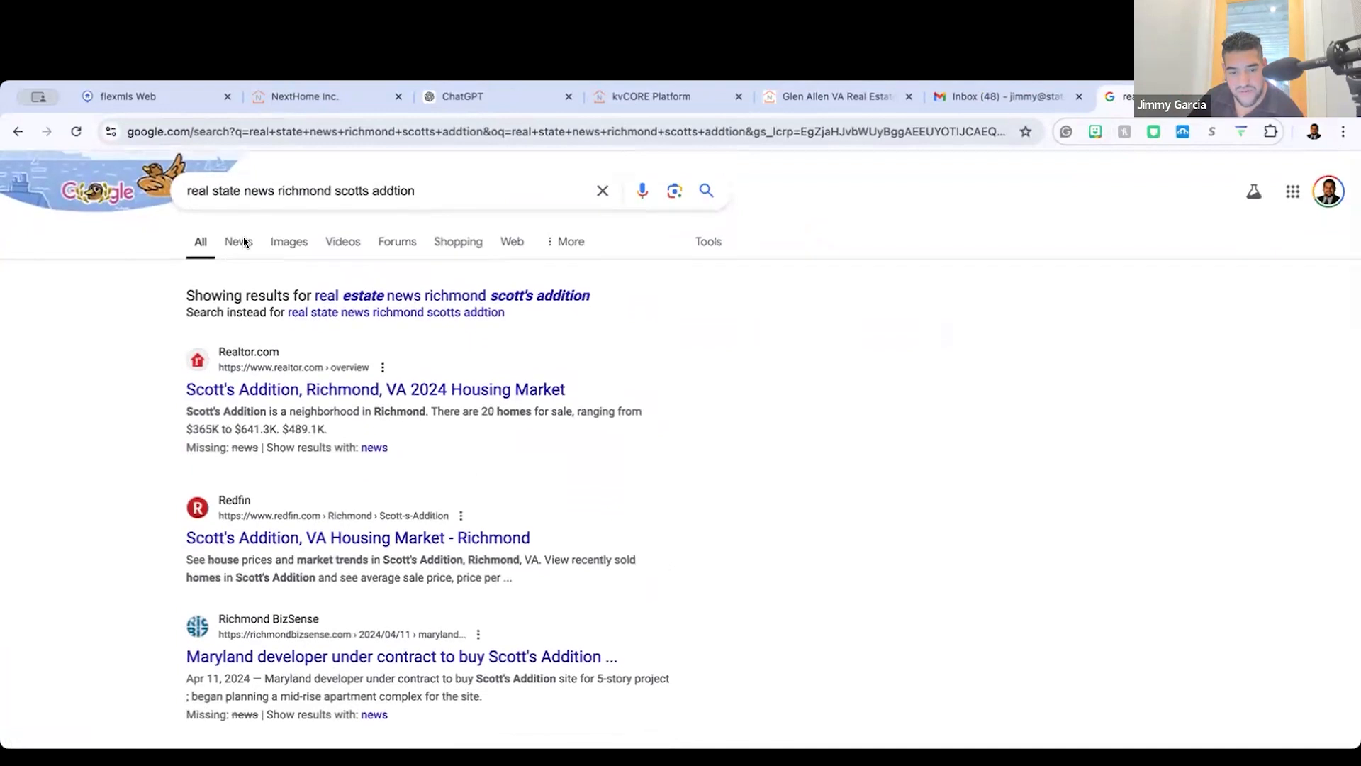
left_click(239, 249)
scroll(245, 275, "down", 1)
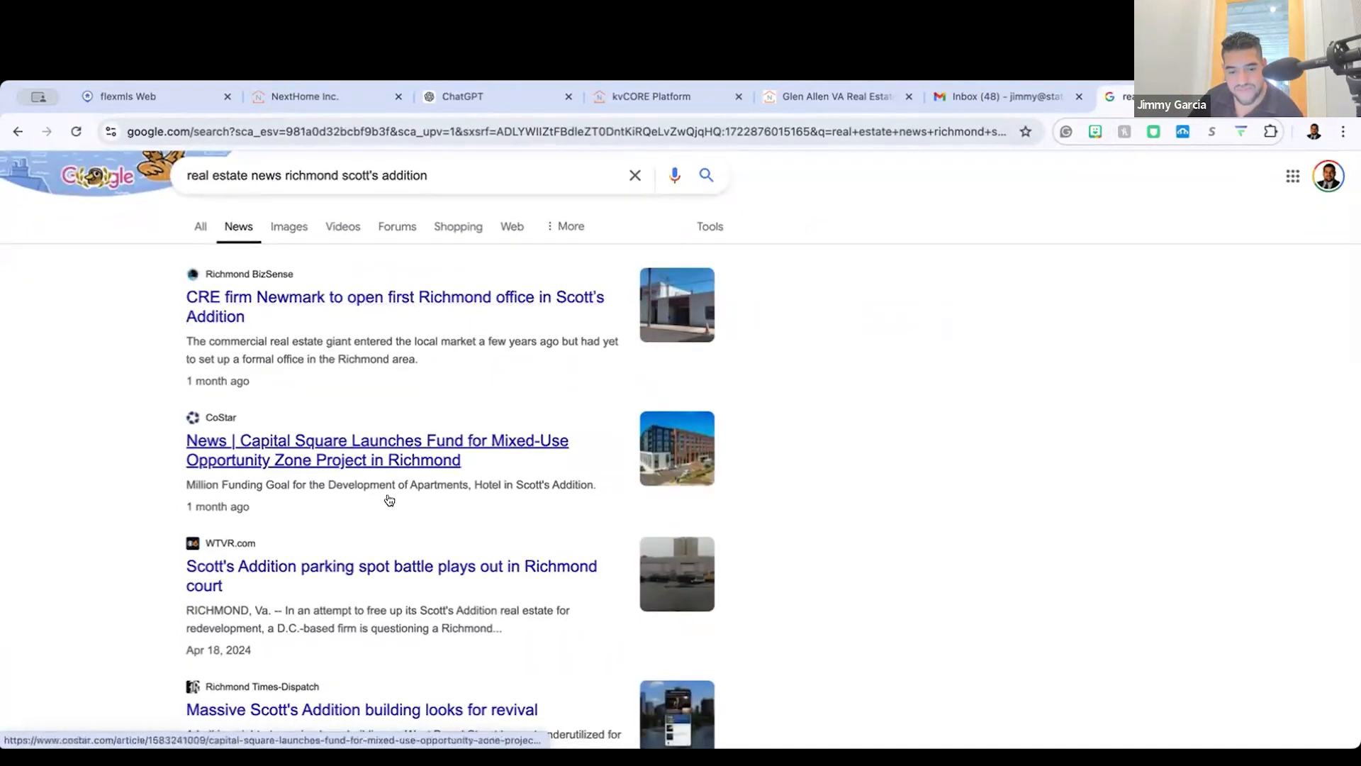
scroll(385, 497, "down", 2)
scroll(303, 500, "down", 1)
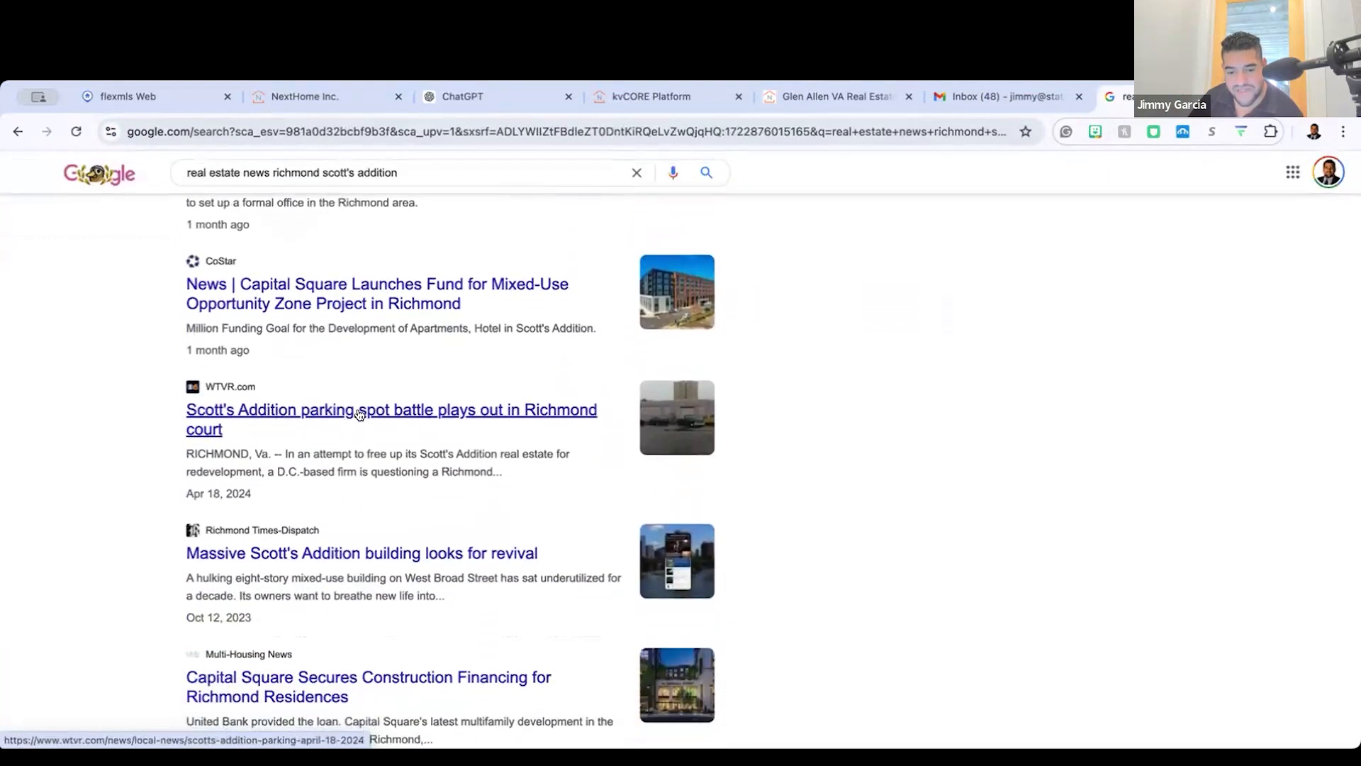
Step: Open the WTVR article about the Scott's Addition parking spot battle and select its web address
left_click(396, 412)
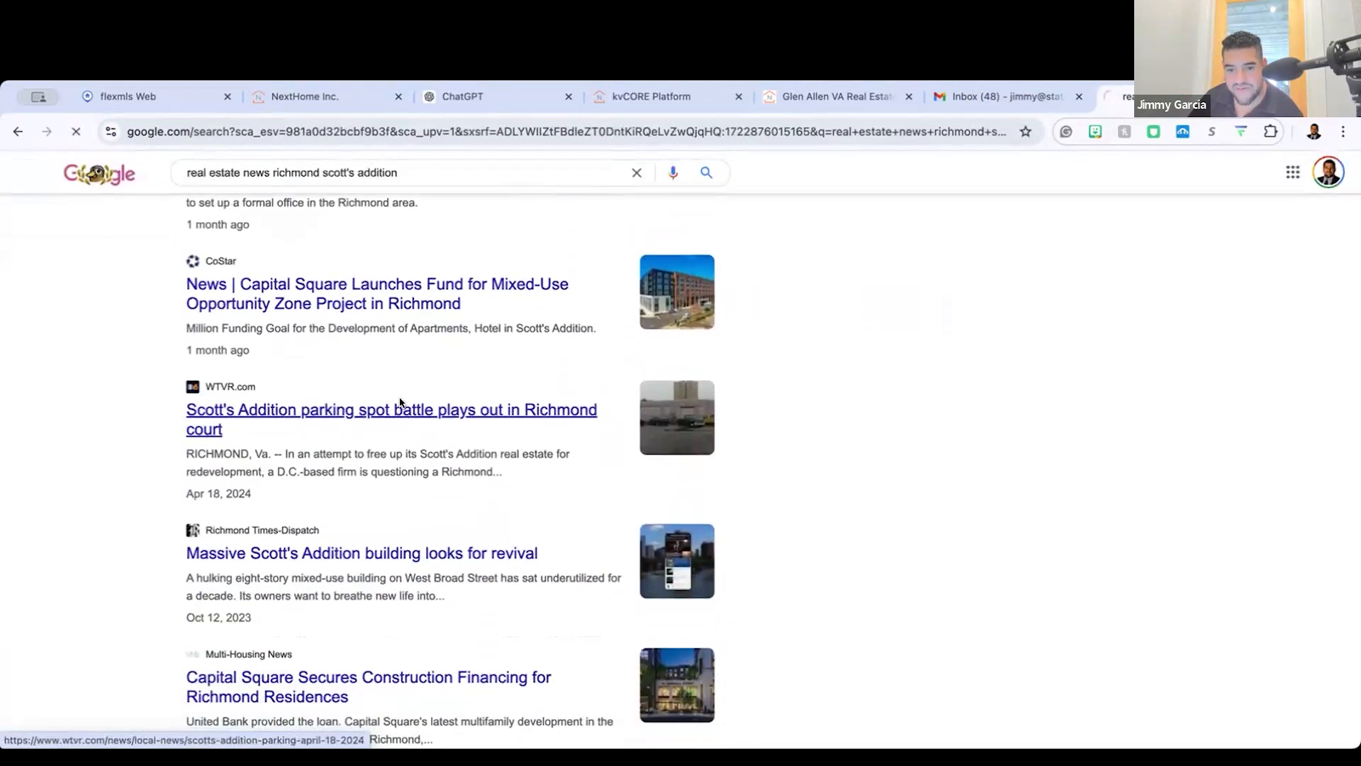
scroll(560, 395, "down", 4)
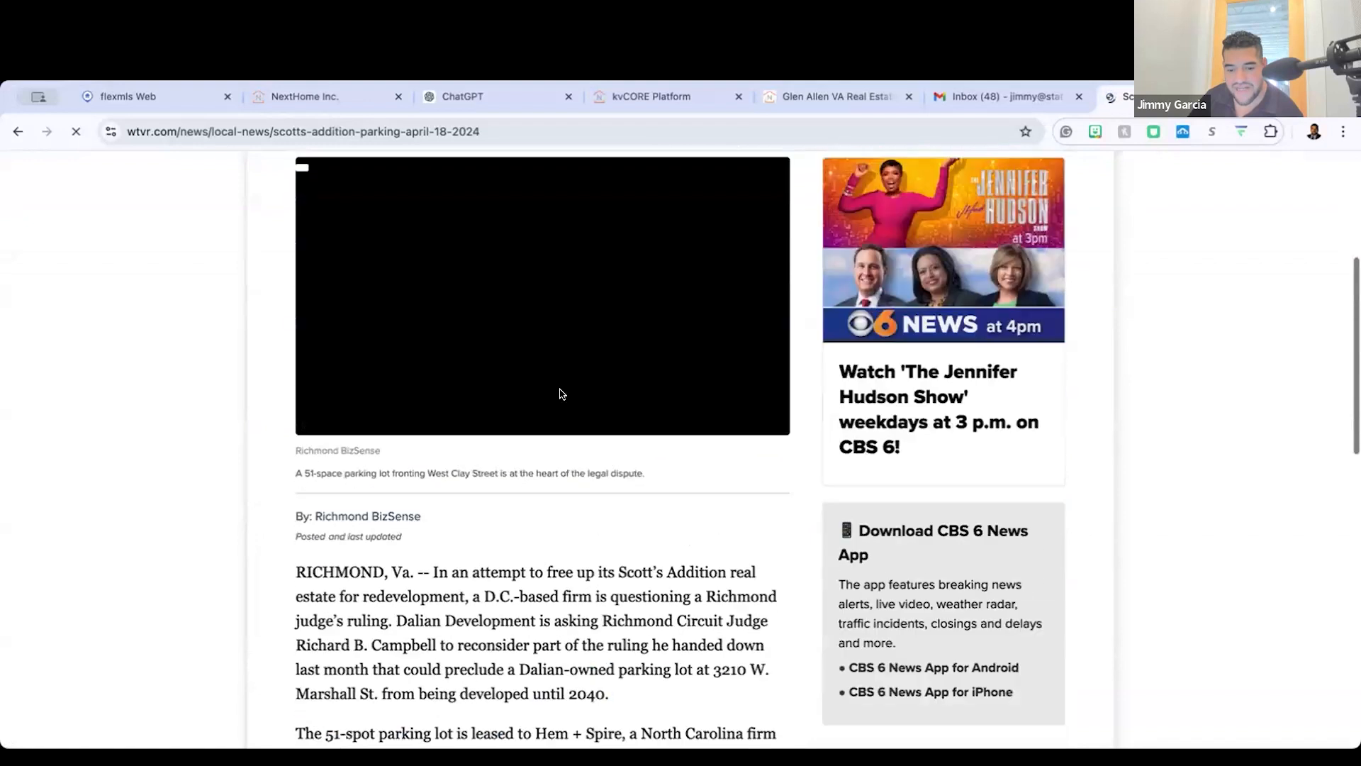
scroll(560, 394, "down", 8)
scroll(560, 392, "up", 5)
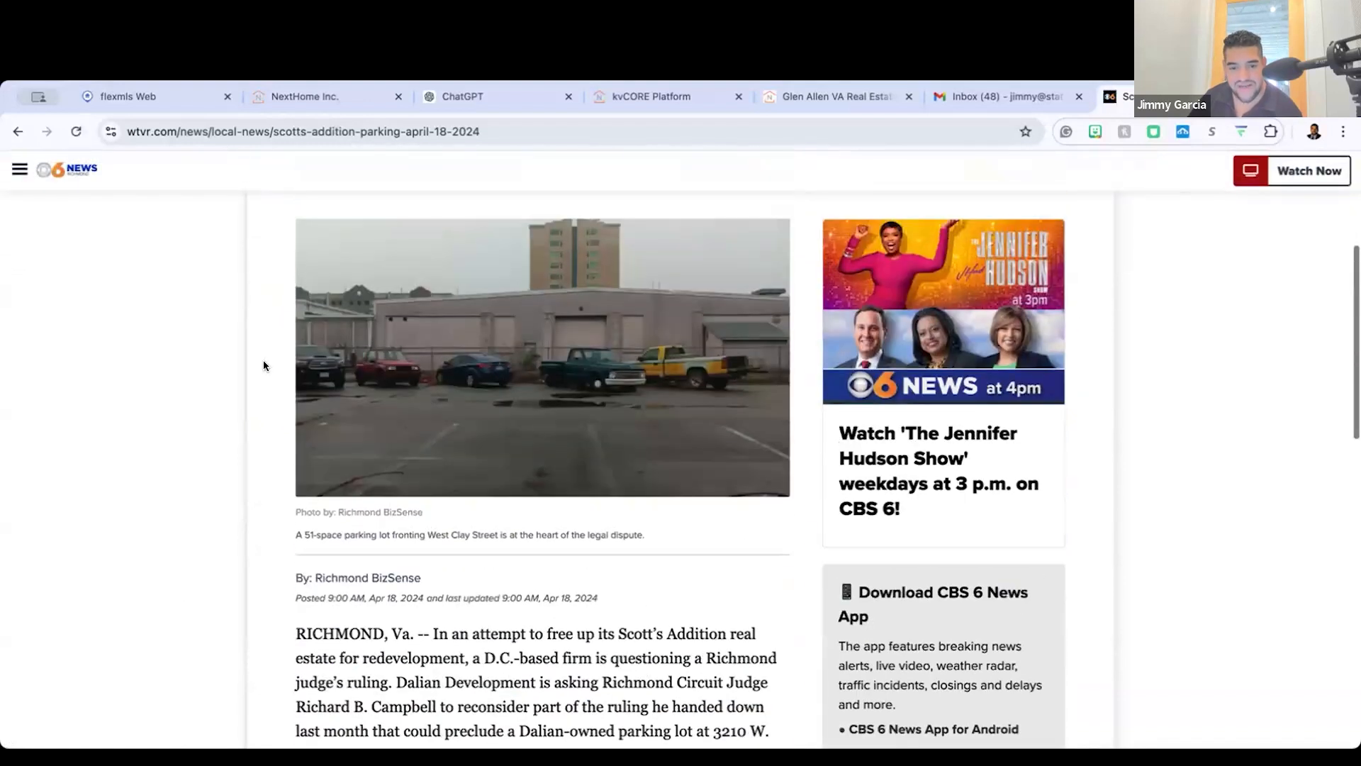
left_click(386, 141)
key("super+c")
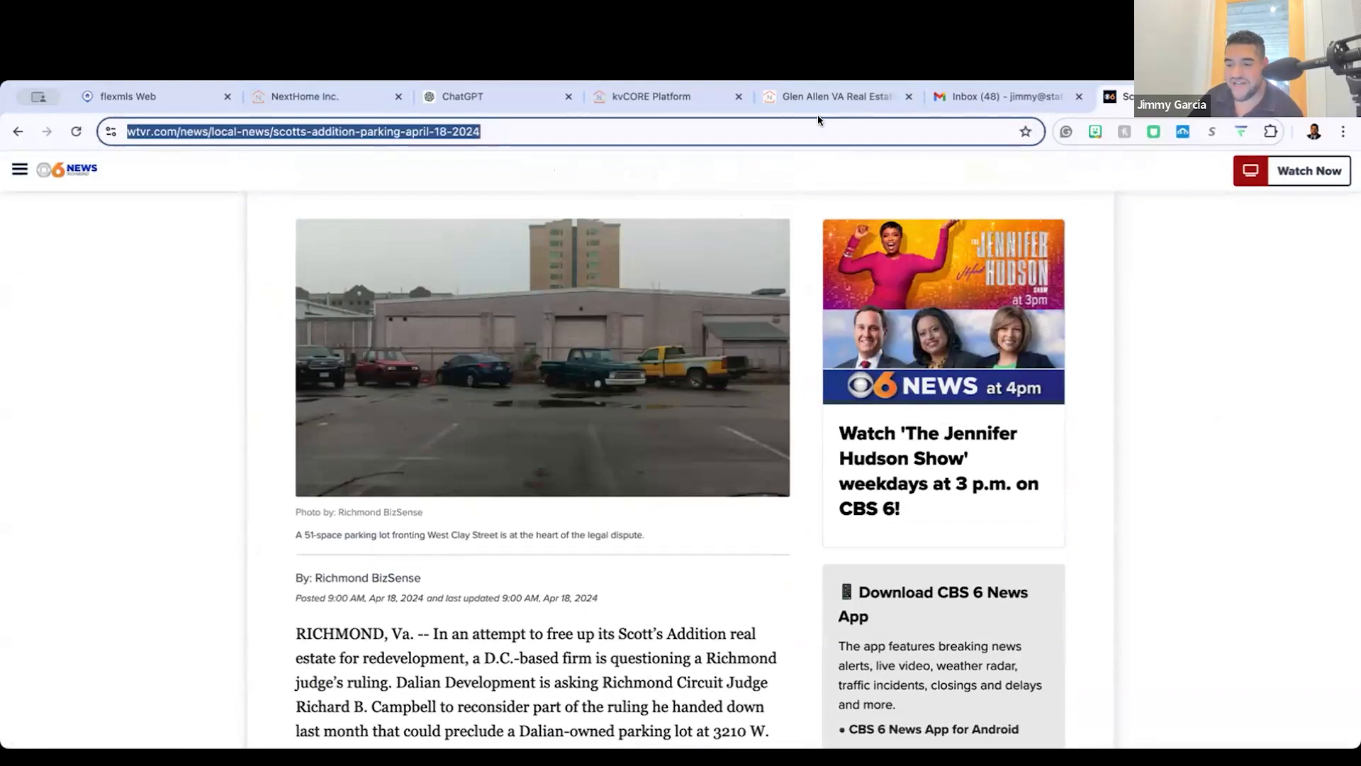
left_click(668, 97)
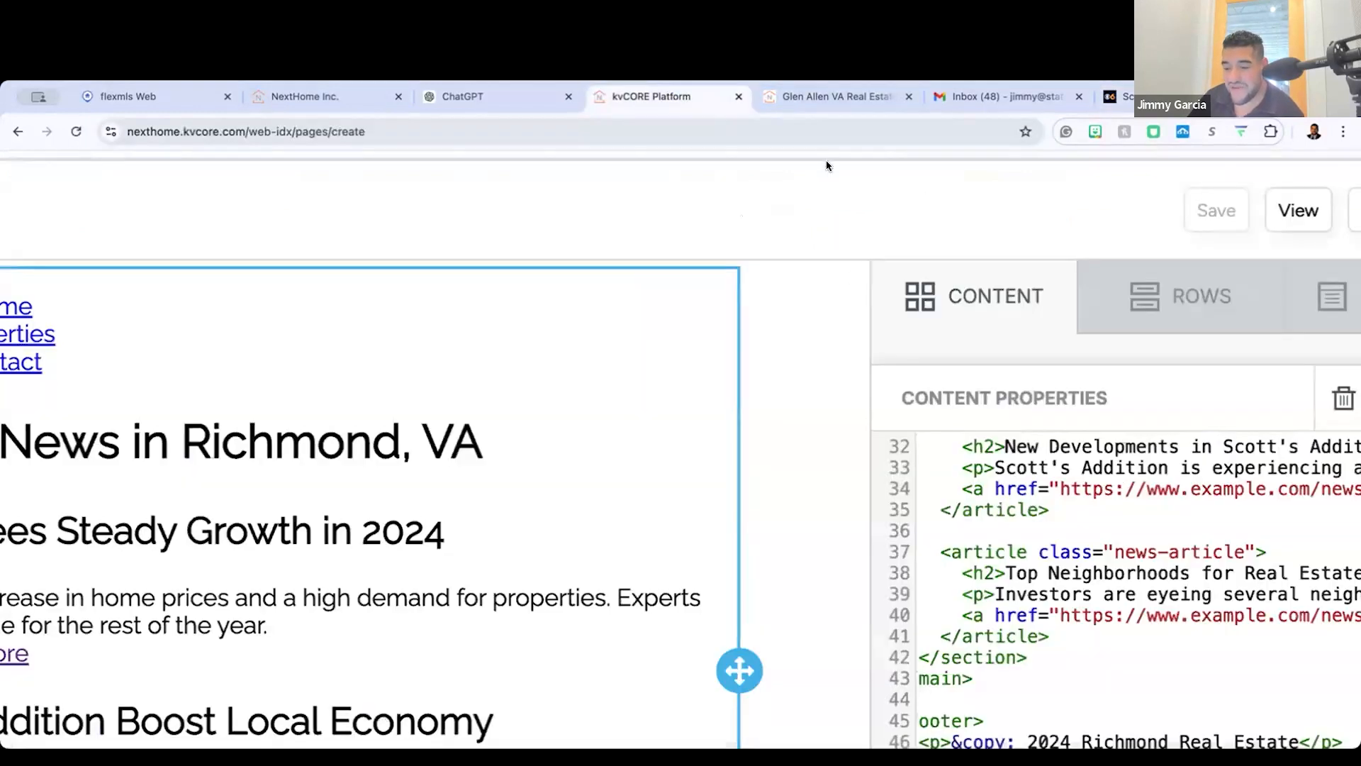
scroll(1092, 487, "right", 1)
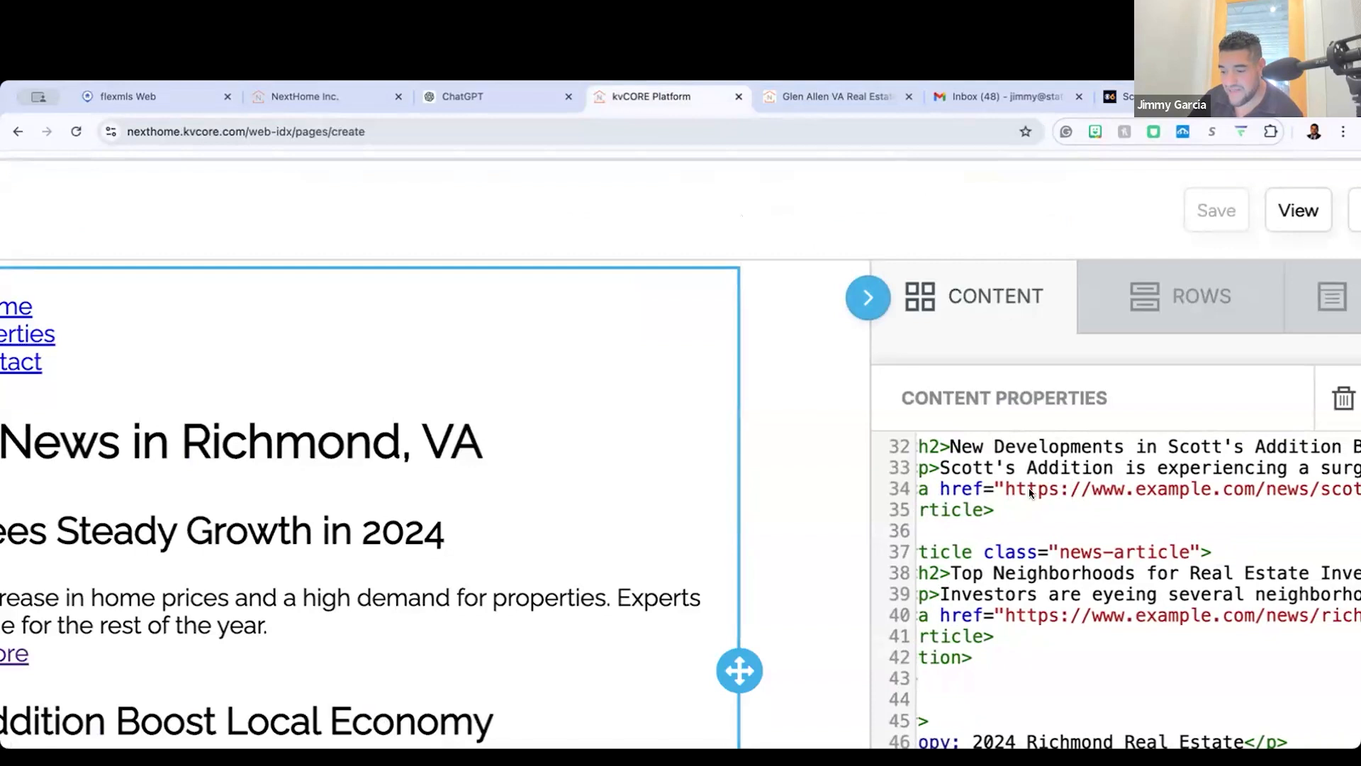
key("Delete")
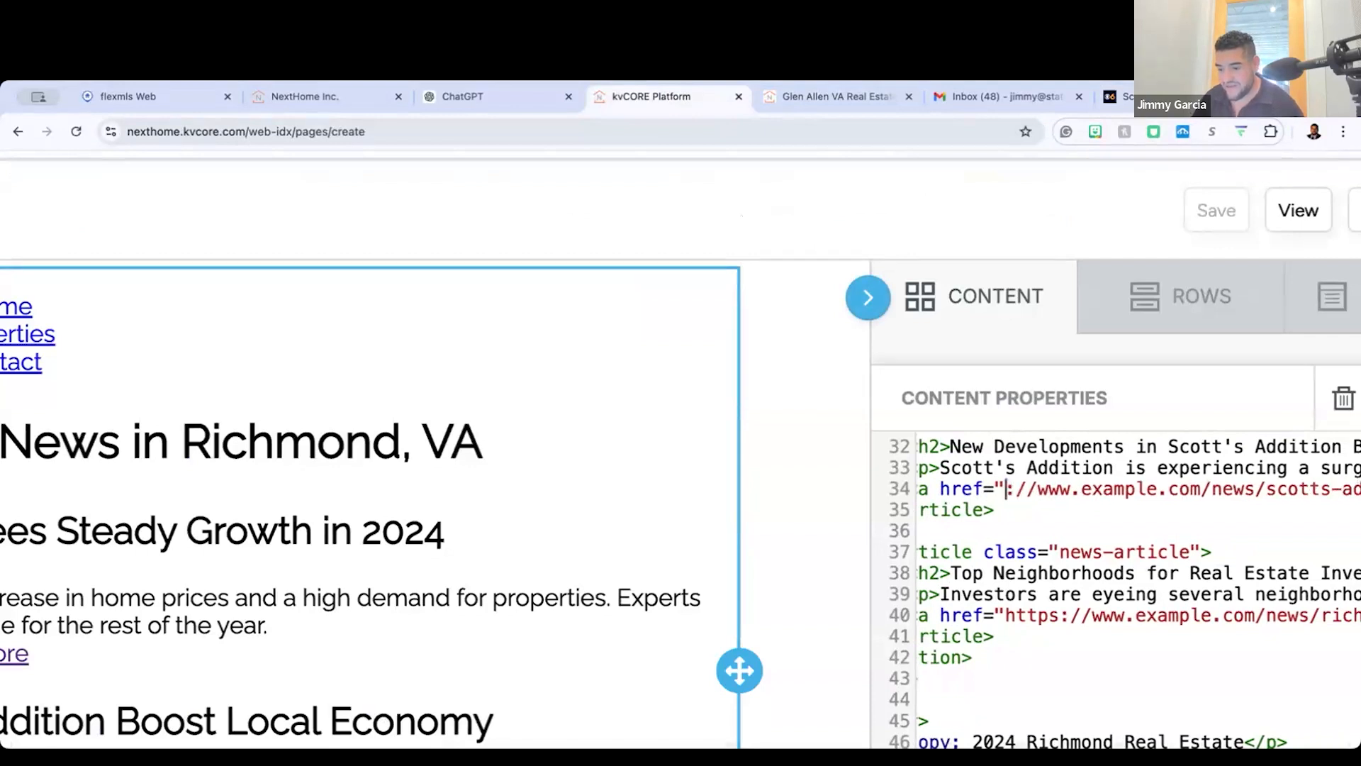
key("Delete")
key("Delete")
key("Delete")
key("Delete")
key("Delete")
key("Delete")
key("Delete")
key("Delete")
key("Delete")
key("Delete")
key("Delete")
key("Delete")
key("Delete")
key("Delete")
key("Delete")
key("Delete")
key("Delete")
key("Delete")
key("Delete")
key("Delete")
key("Delete")
key("Delete")
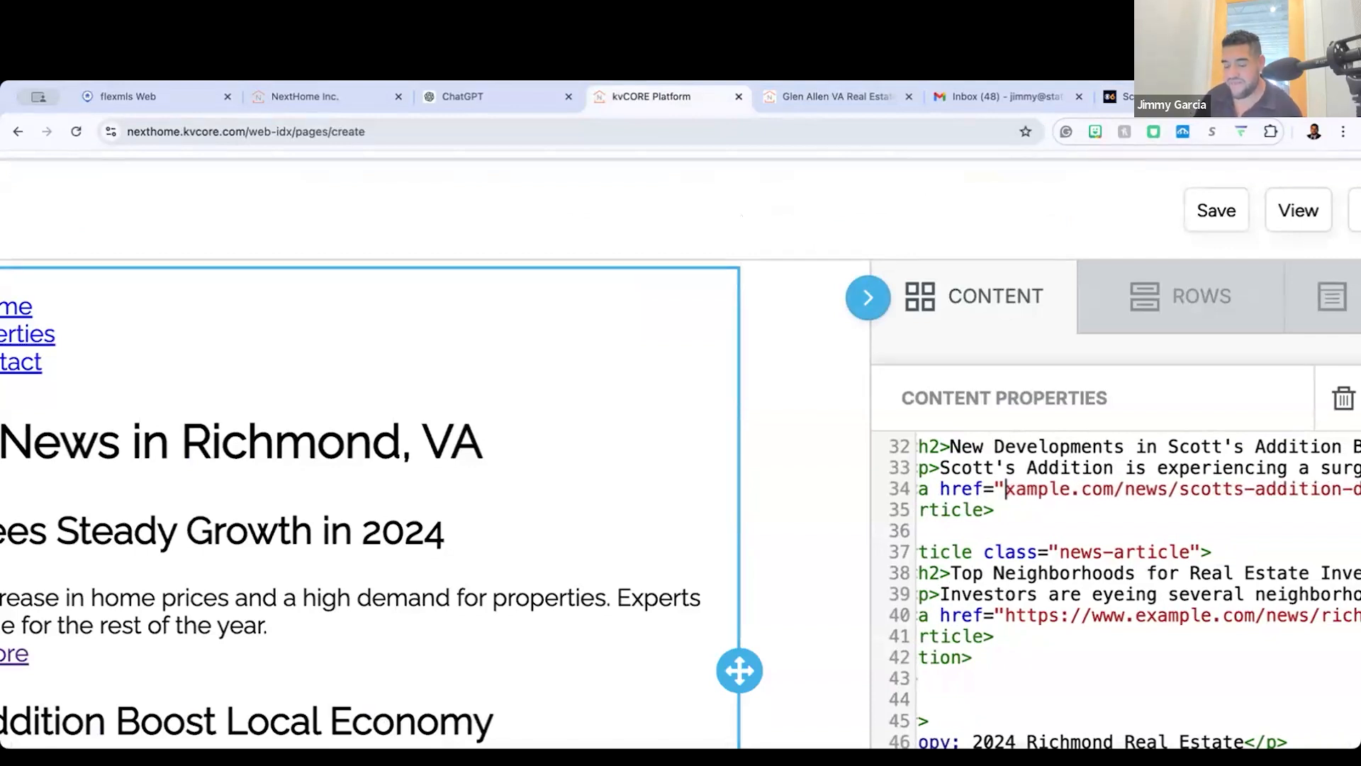
key("Delete")
key("Delete")
key("Delete")
key("Delete")
key("Delete")
key("Delete")
key("Delete")
key("Delete")
key("Delete")
key("Delete")
key("Delete")
key("Delete")
key("Delete")
key("Delete")
key("Delete")
key("Delete")
key("Delete")
key("Delete")
key("Delete")
key("Delete")
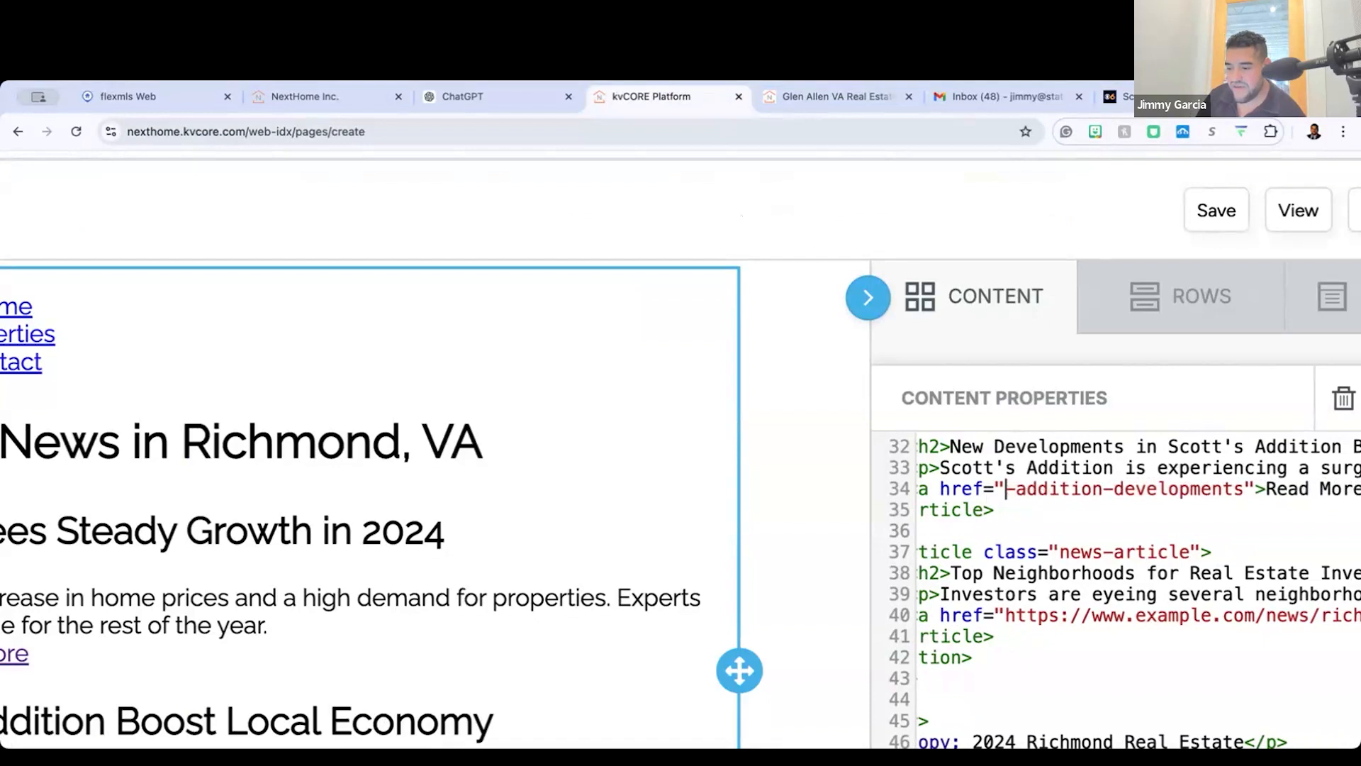
key("Delete")
key("Delete")
key("Delete")
key("Delete")
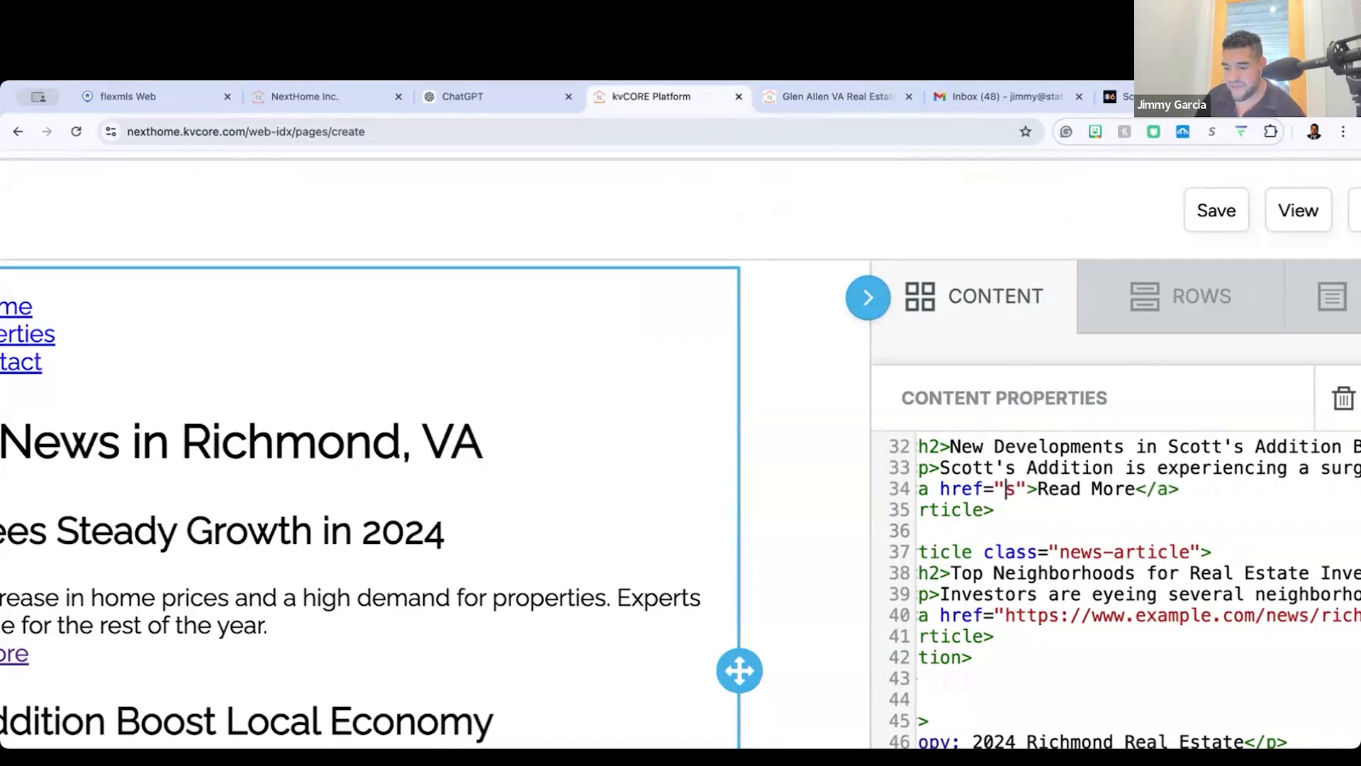
key("ctrl+v")
scroll(1124, 491, "left", 10)
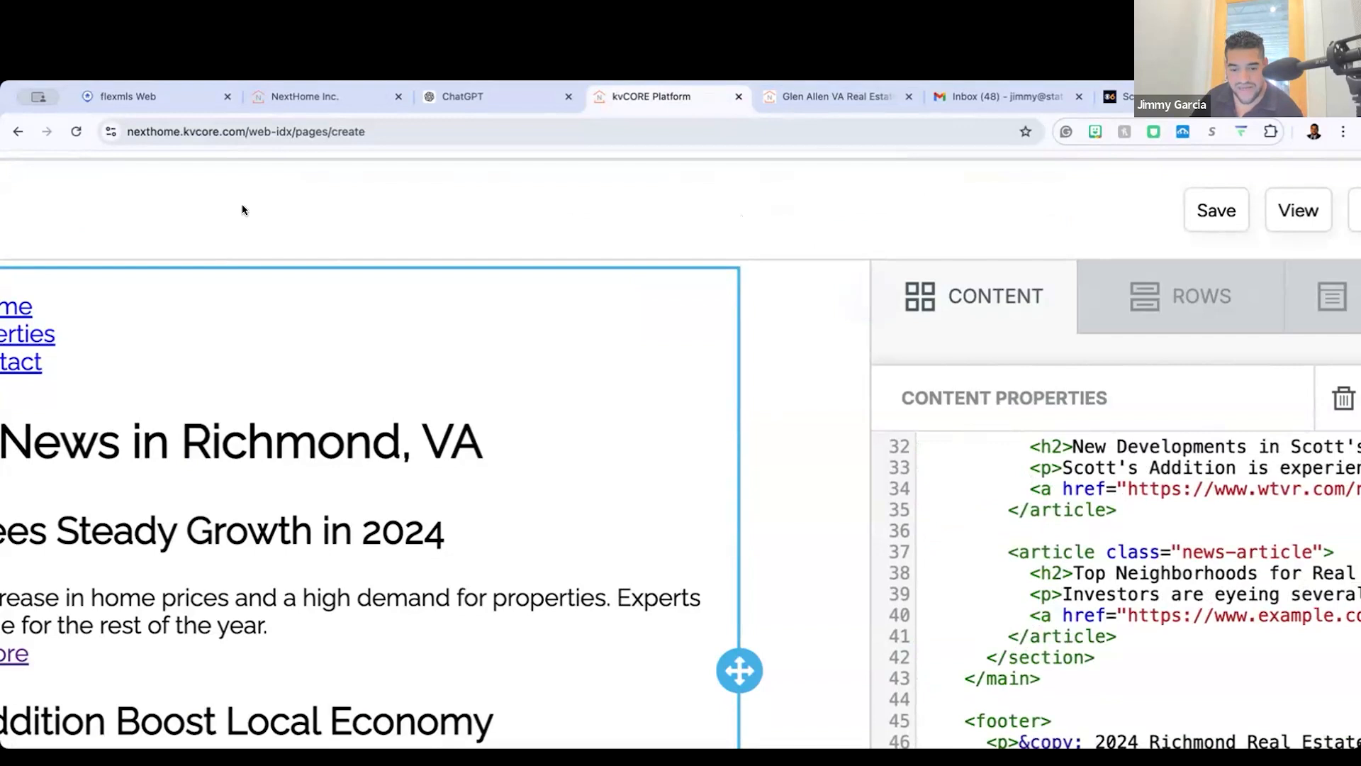
scroll(245, 507, "left", 5)
scroll(244, 506, "down", 2)
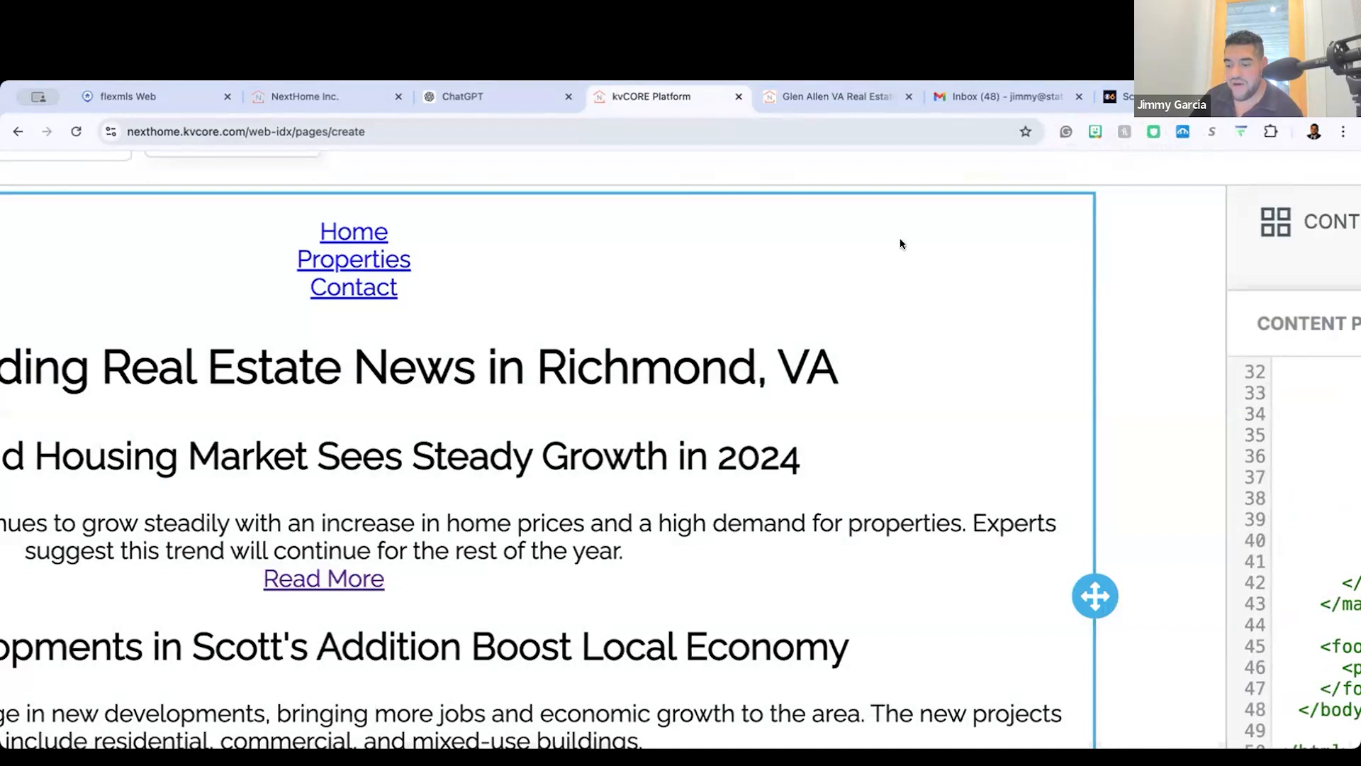
Step: In ChatGPT, draft the message "In this code please include the following links for the news story:" followed by the copied WTVR article address
left_click(542, 97)
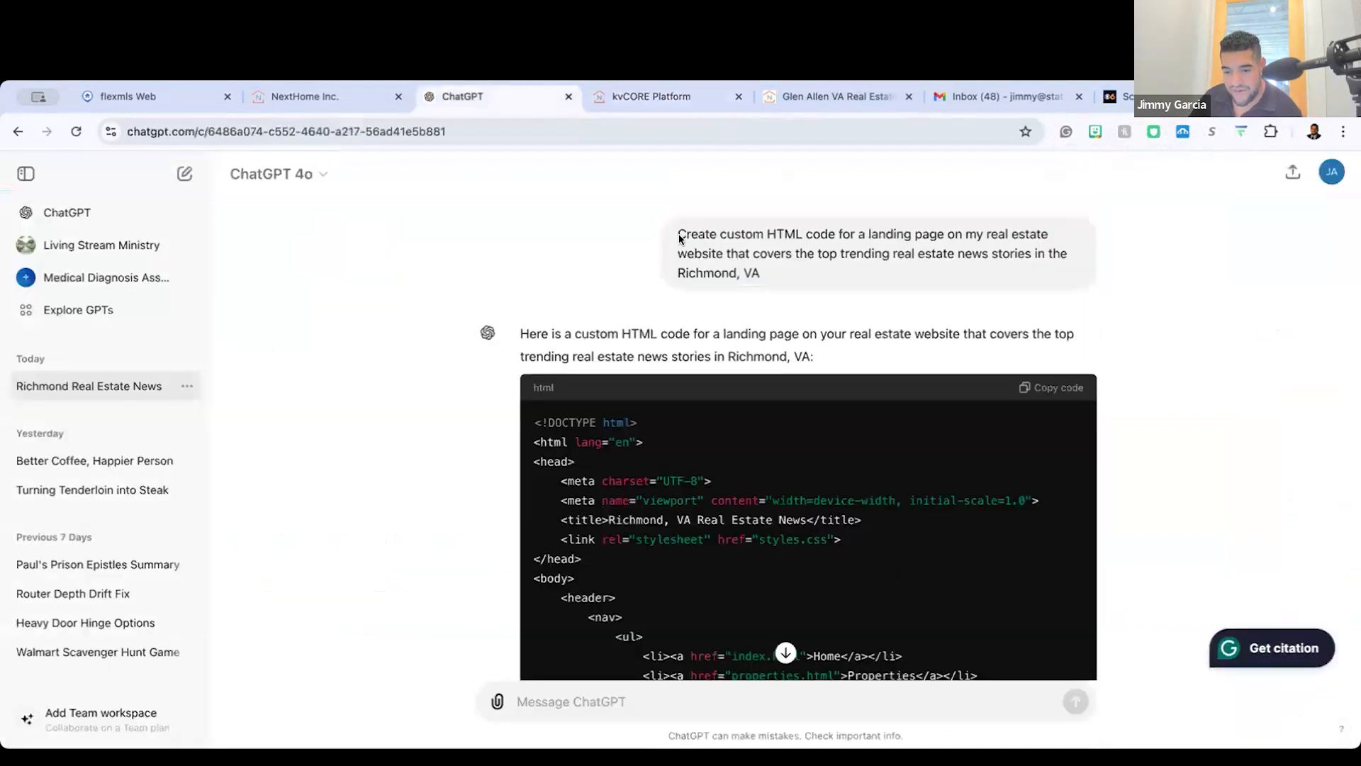
scroll(837, 517, "down", 13)
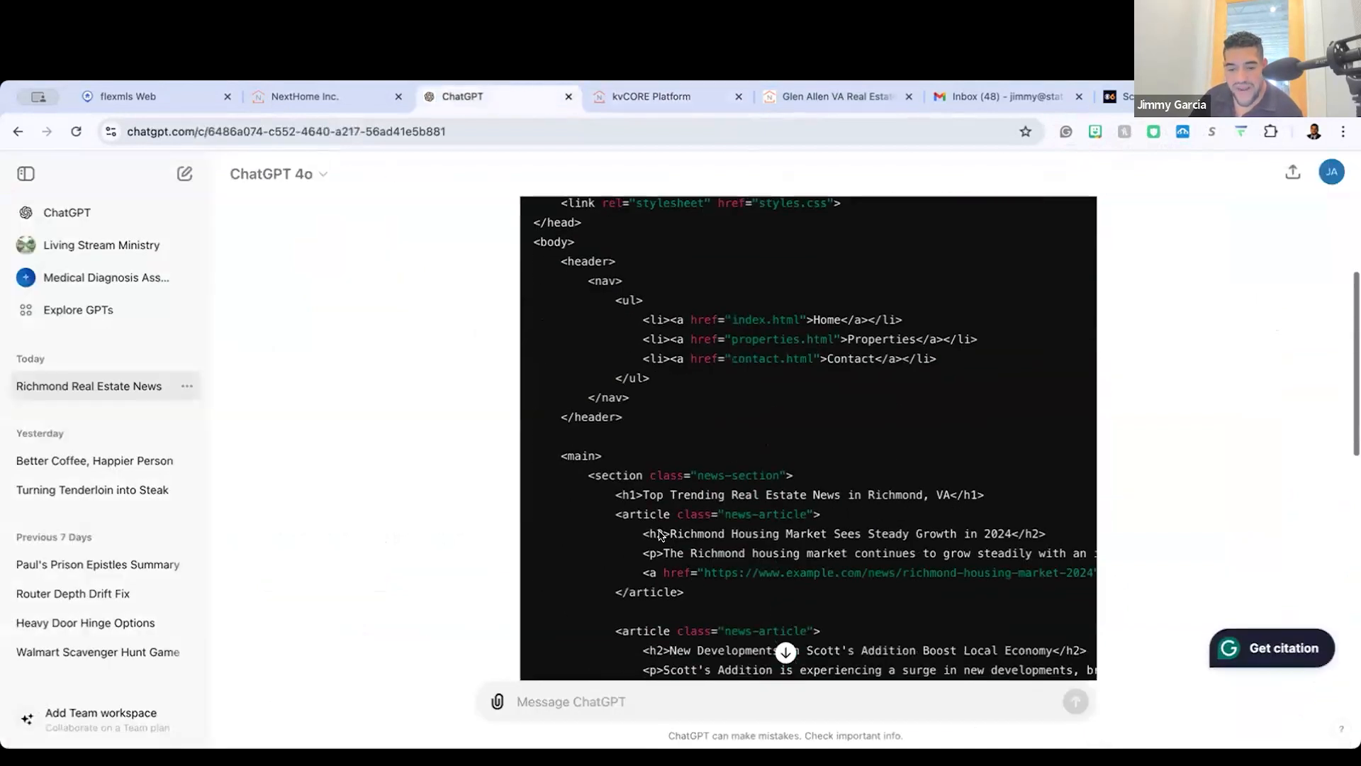
left_click(652, 696)
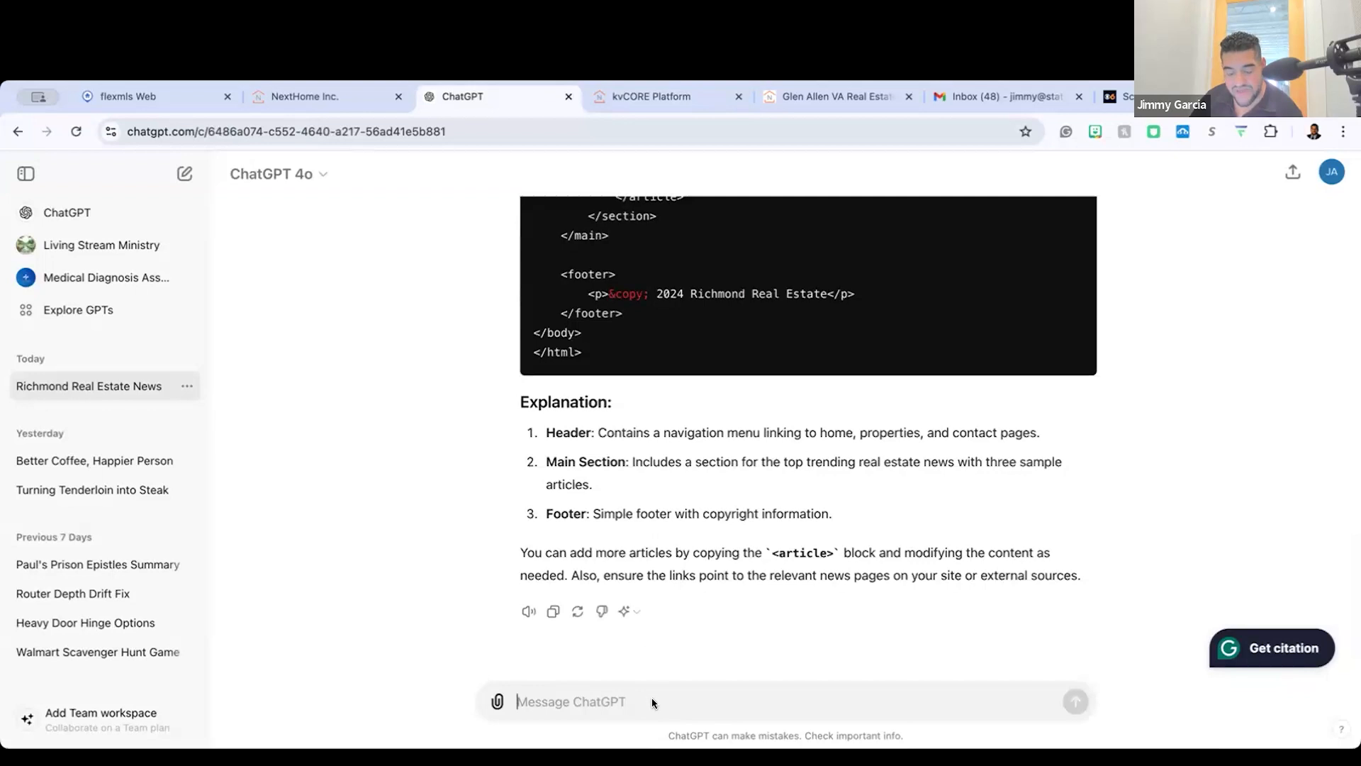
type("In this code ple")
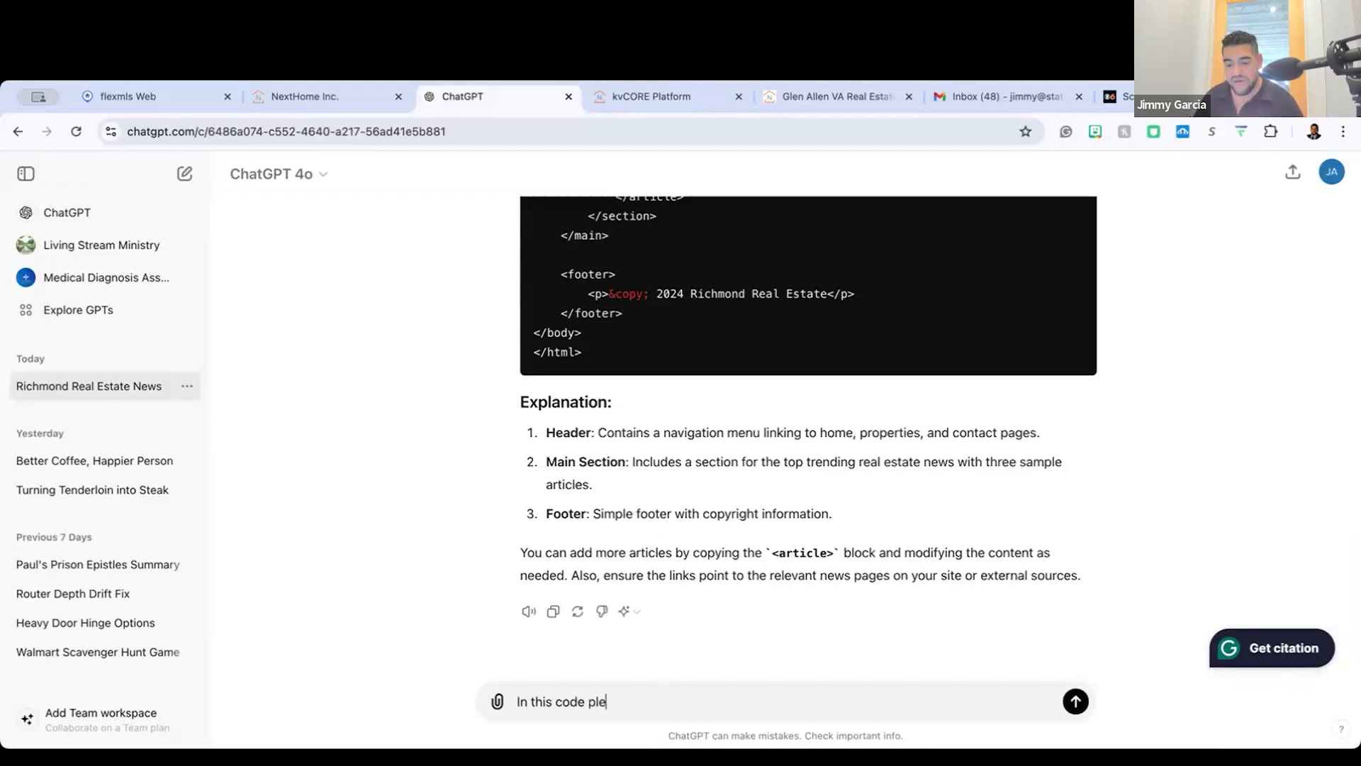
type("ase include the following links for teh ")
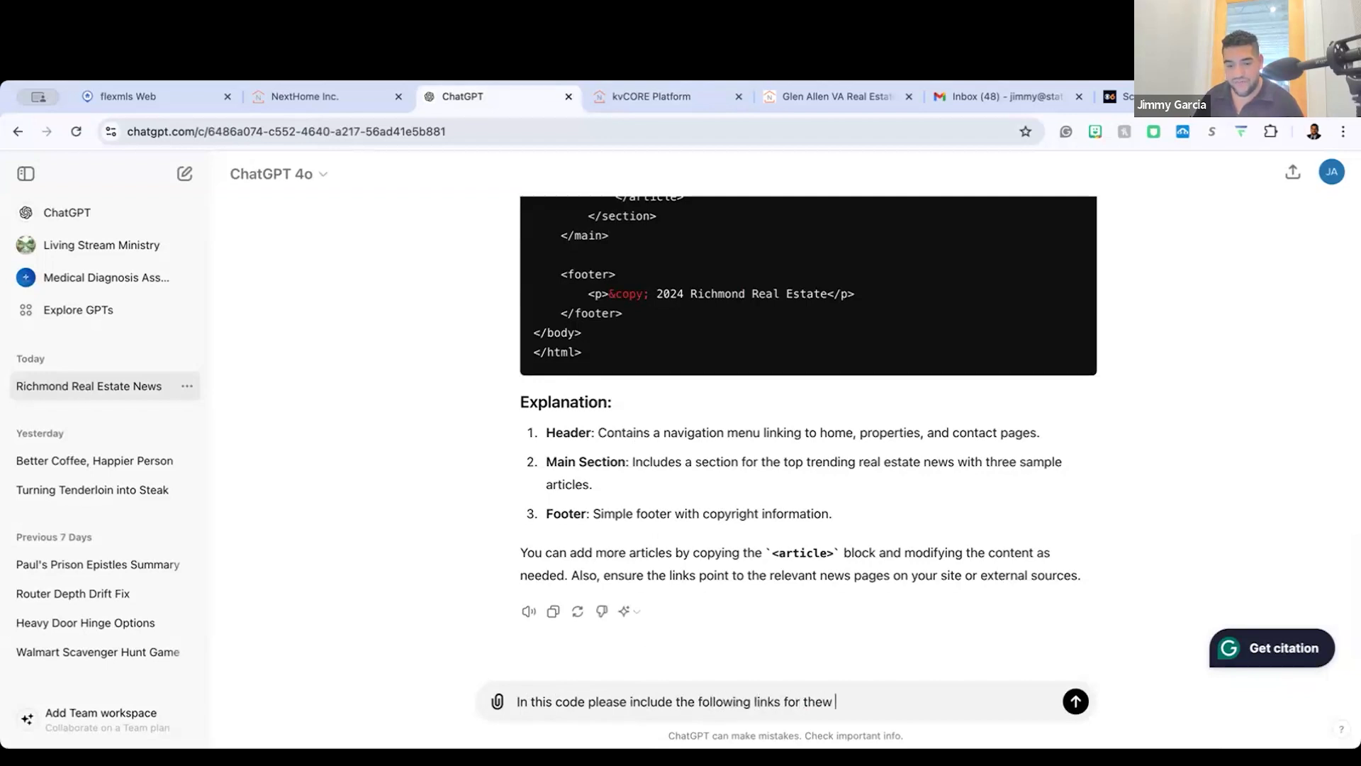
type("news stor")
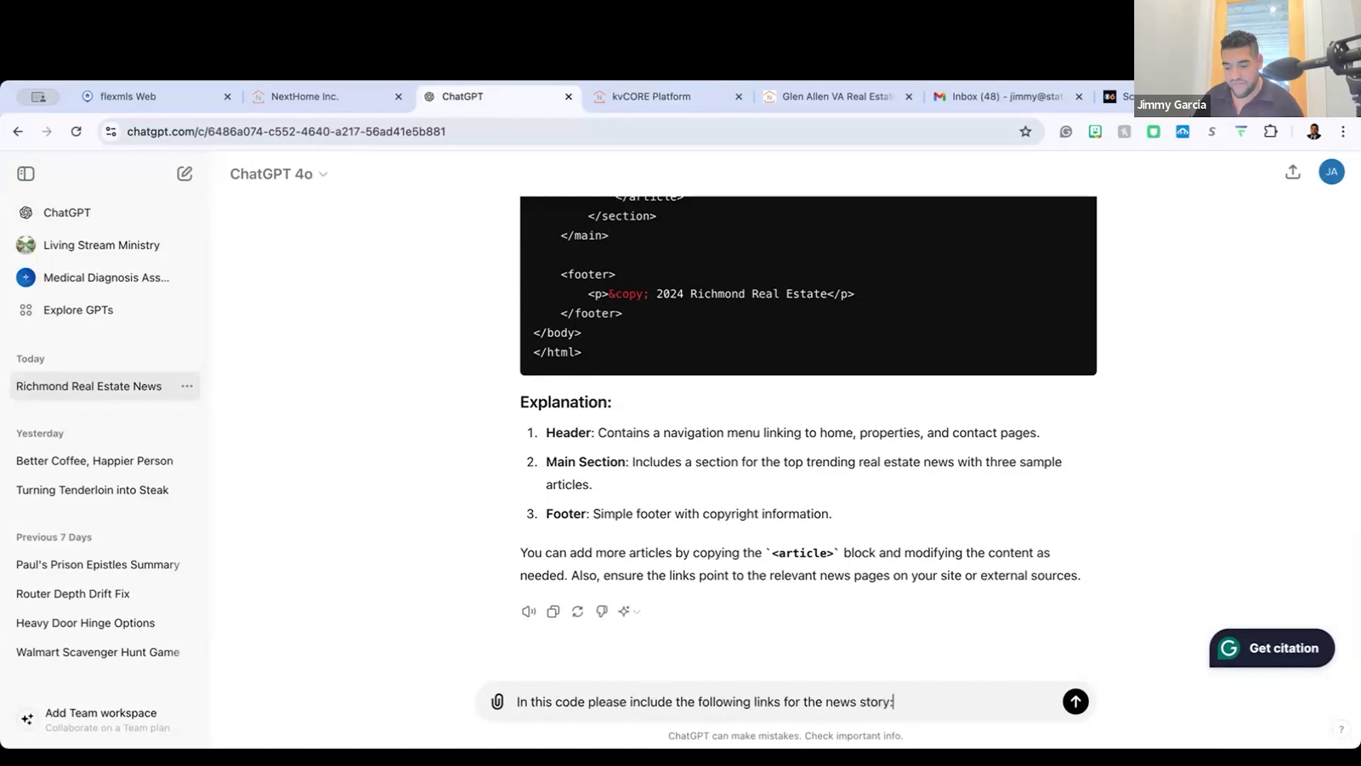
type("y:")
key("shift+Return")
key("super+v")
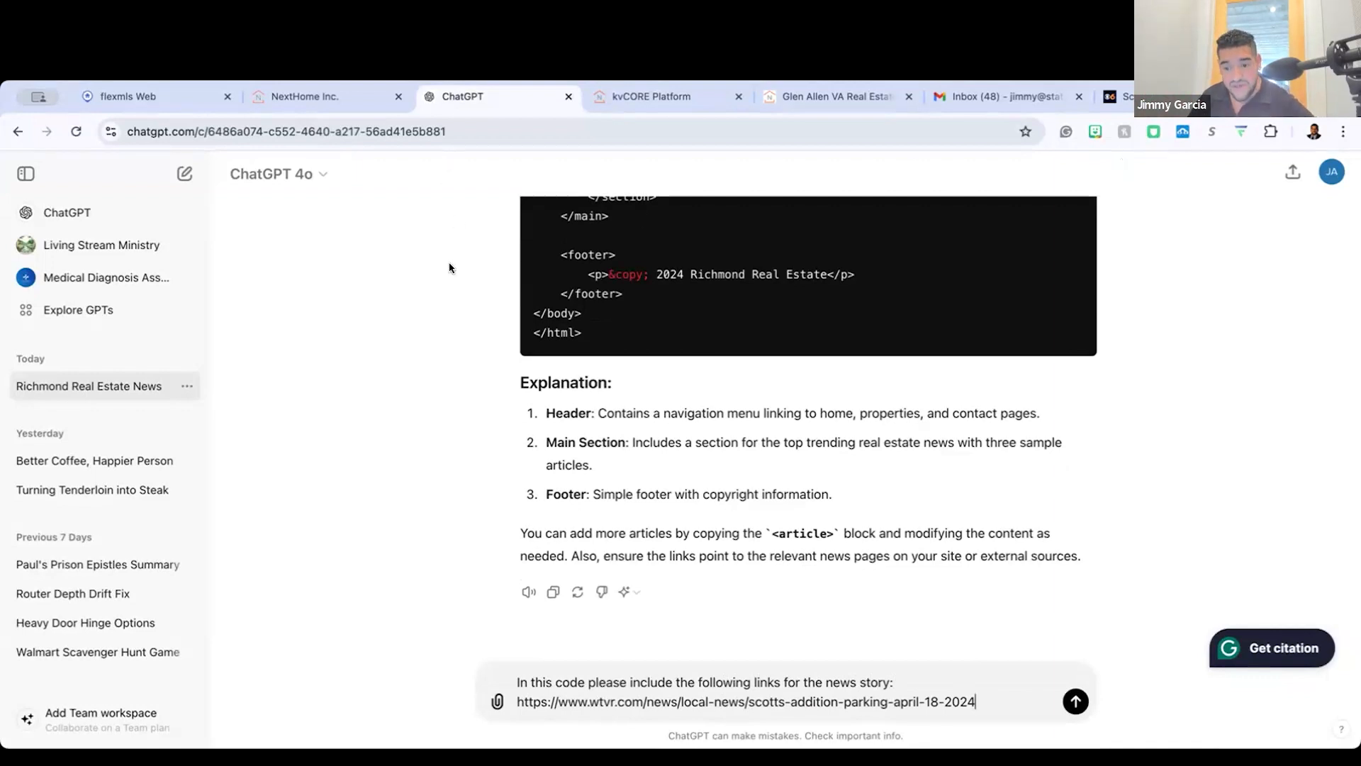
scroll(394, 279, "up", 5)
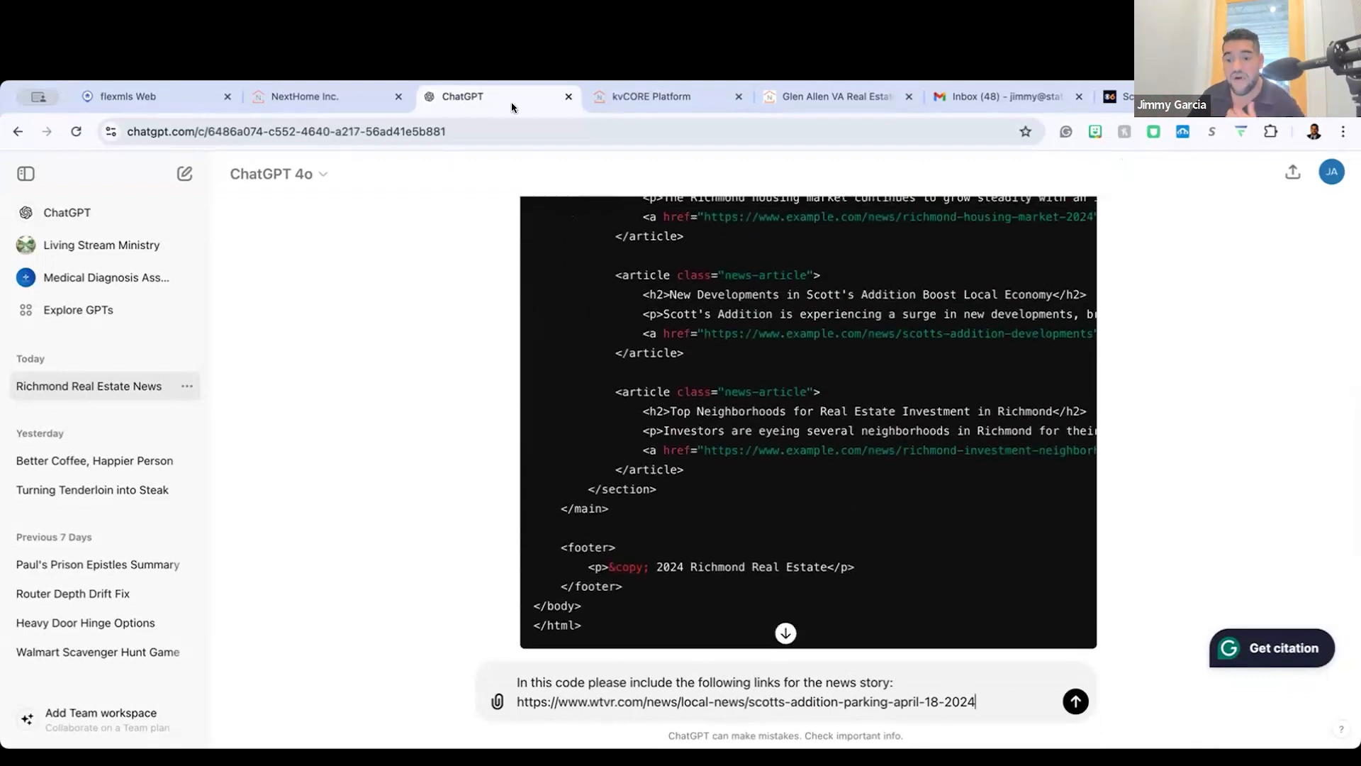
Step: Return to kvCORE and review the Richmond Real Estate News page's headlines, summaries and Read More links
left_click(836, 96)
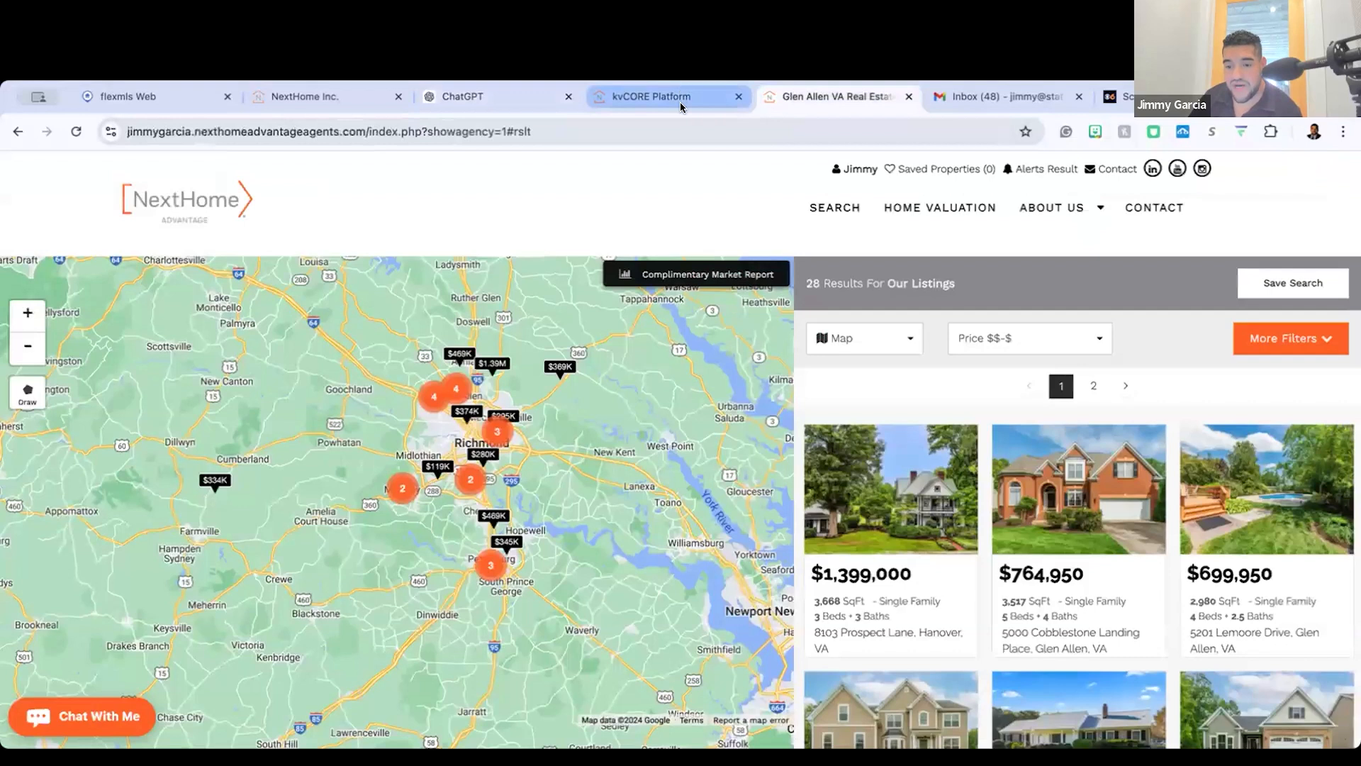
left_click(679, 99)
scroll(92, 504, "left", 3)
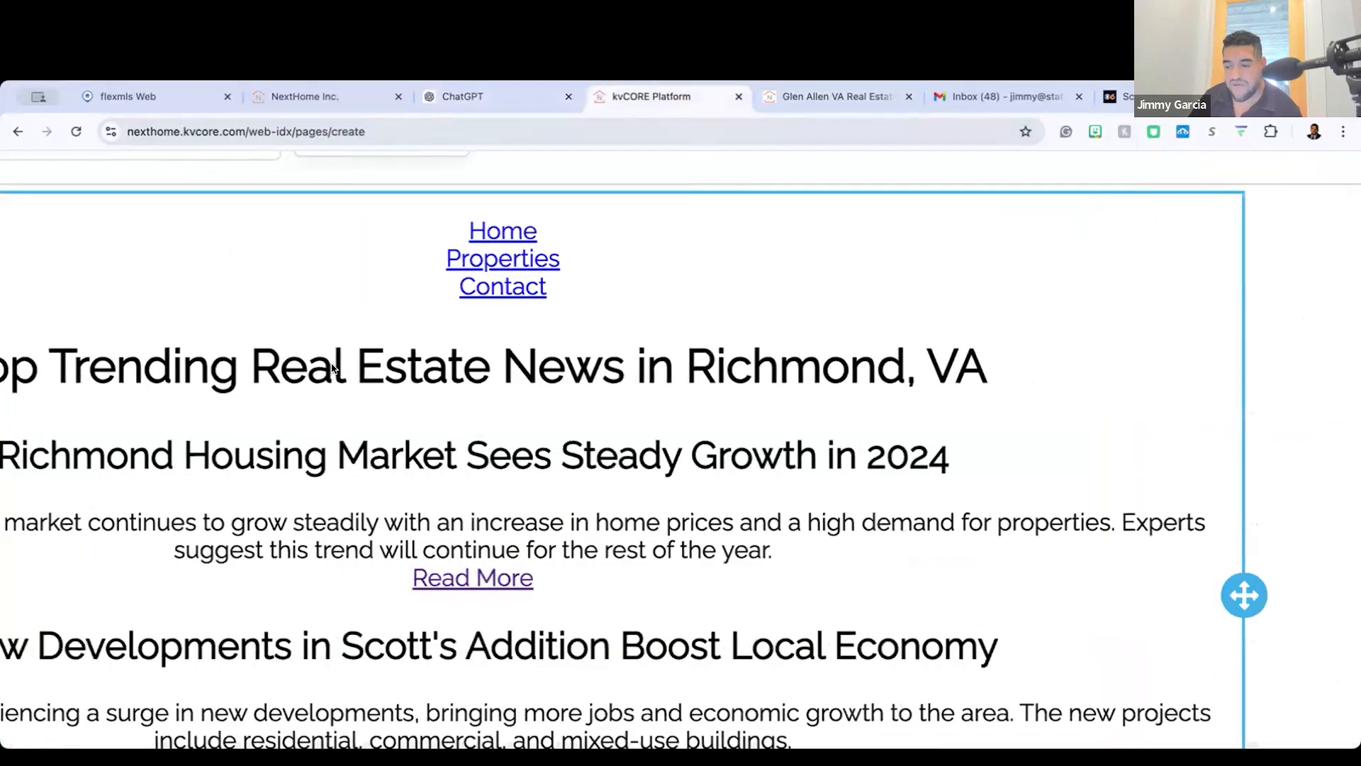
scroll(302, 275, "down", 3)
scroll(336, 292, "down", 2)
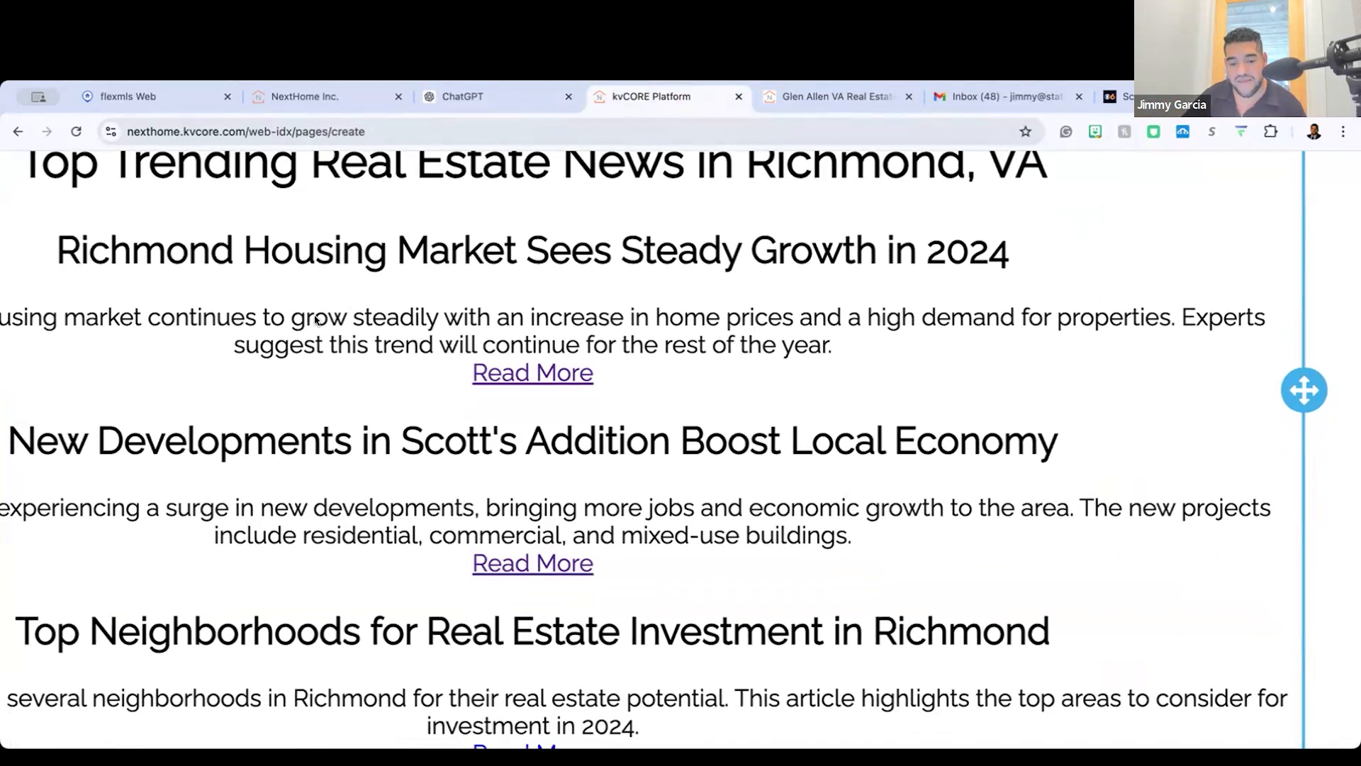
scroll(432, 346, "left", 3)
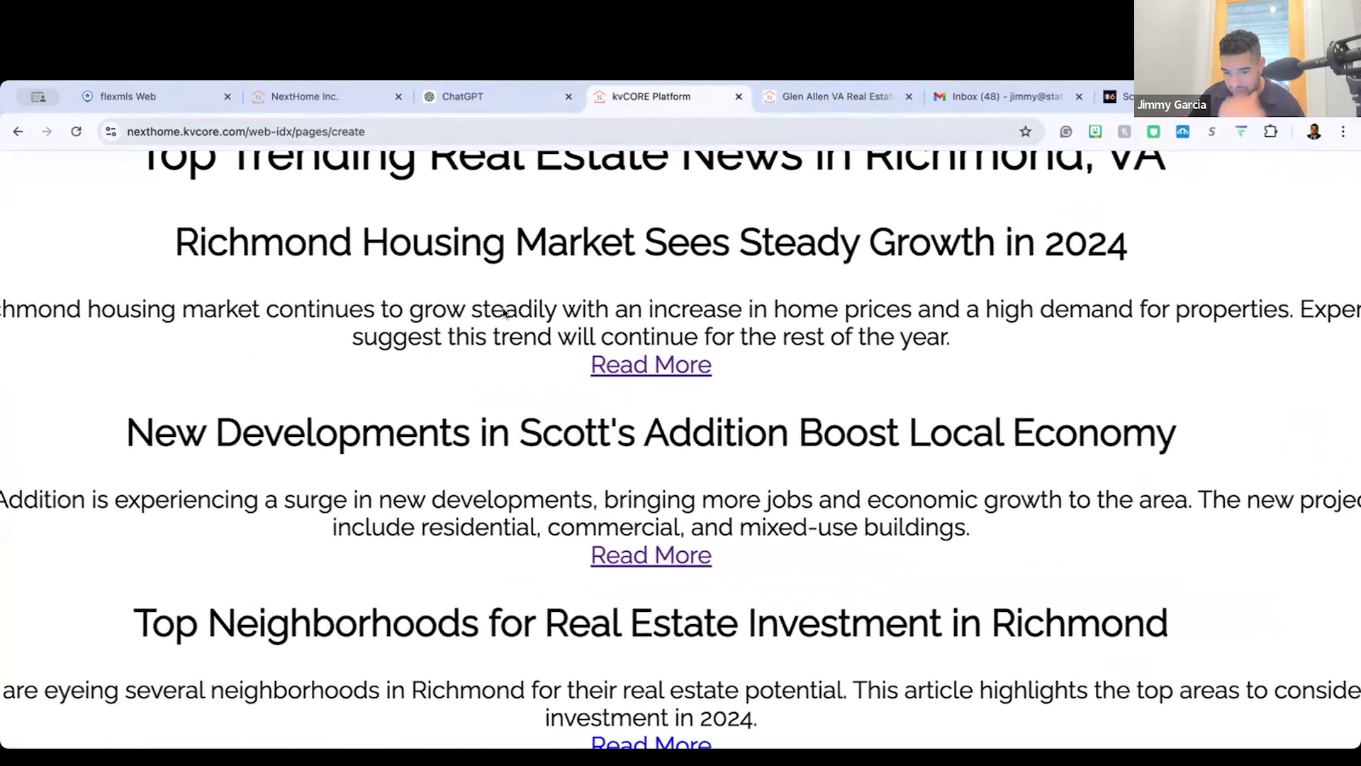
scroll(504, 314, "down", 5)
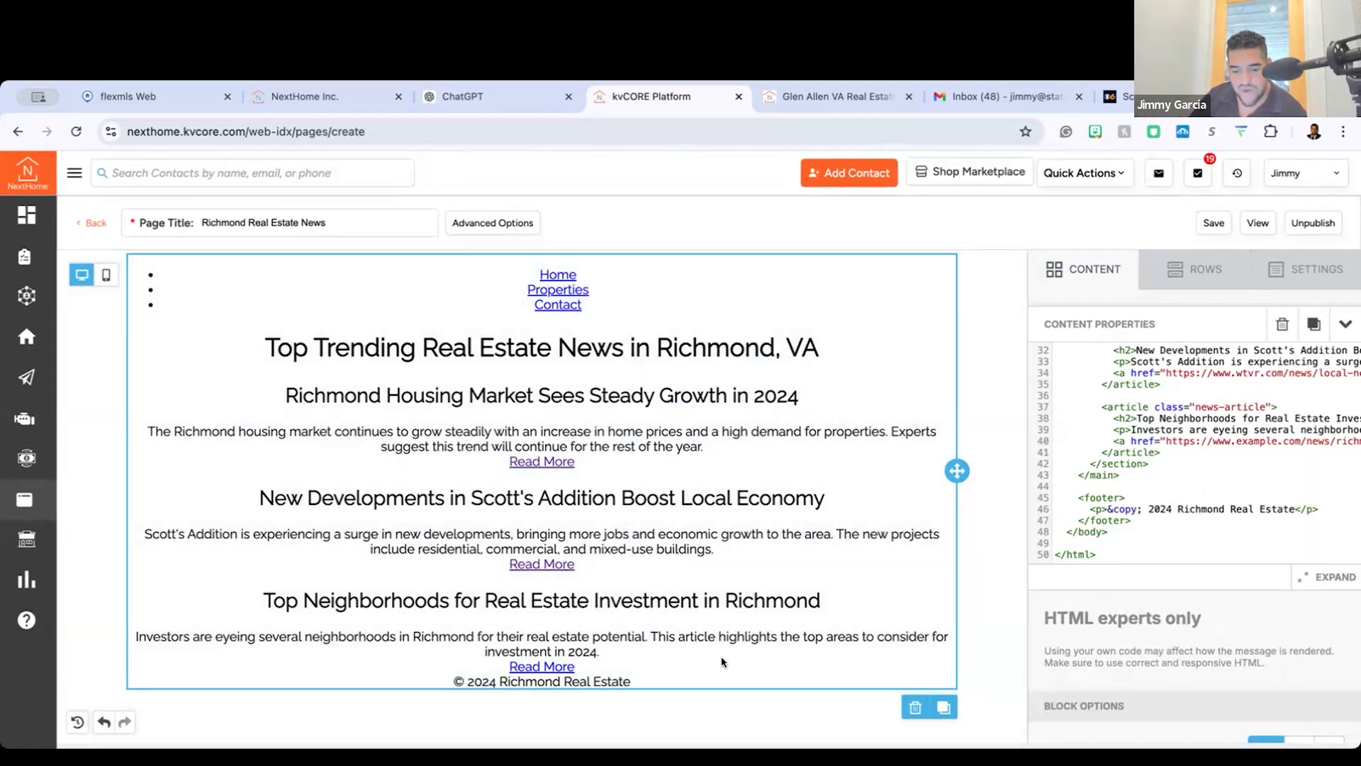
Step: Leave the page editor for the kvCORE dashboard and open the Pages section of Web & IDX
left_click(26, 174)
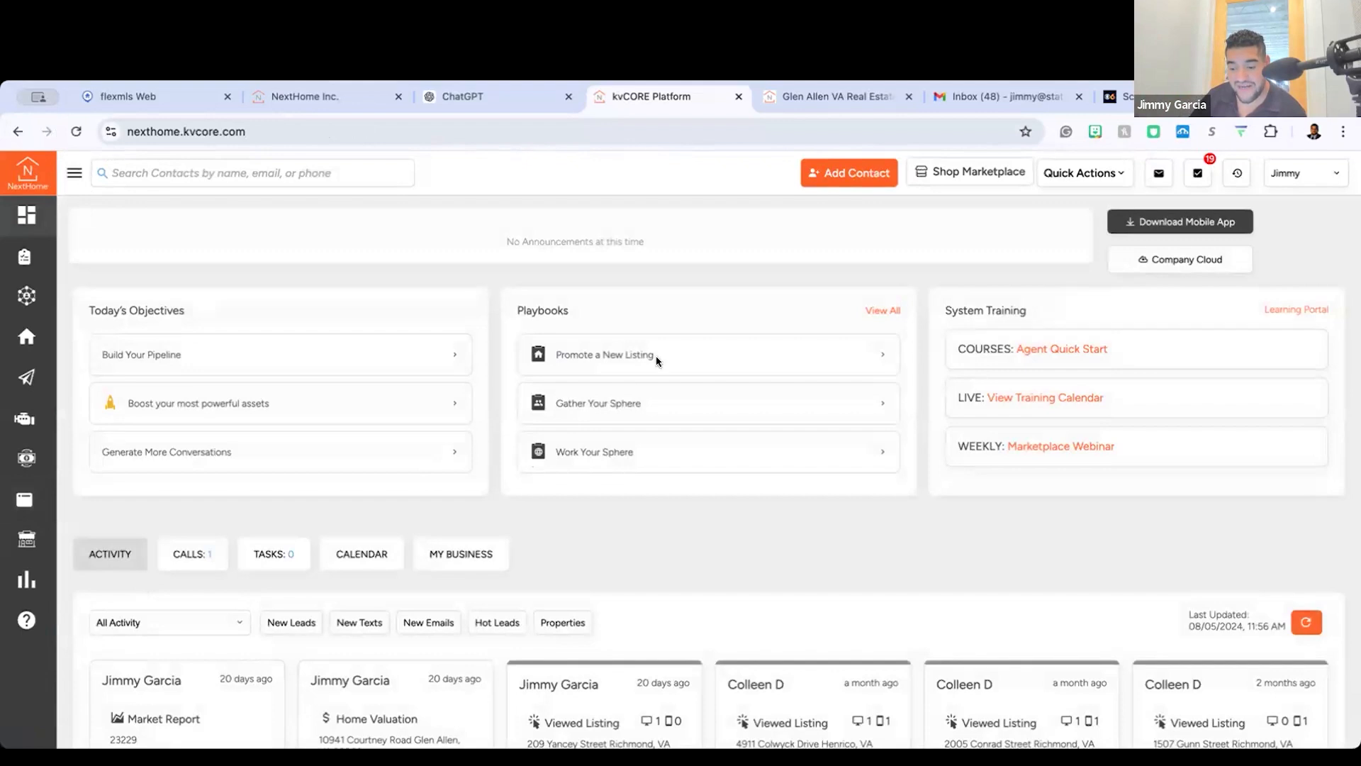
left_click(74, 171)
mouse_move(64, 501)
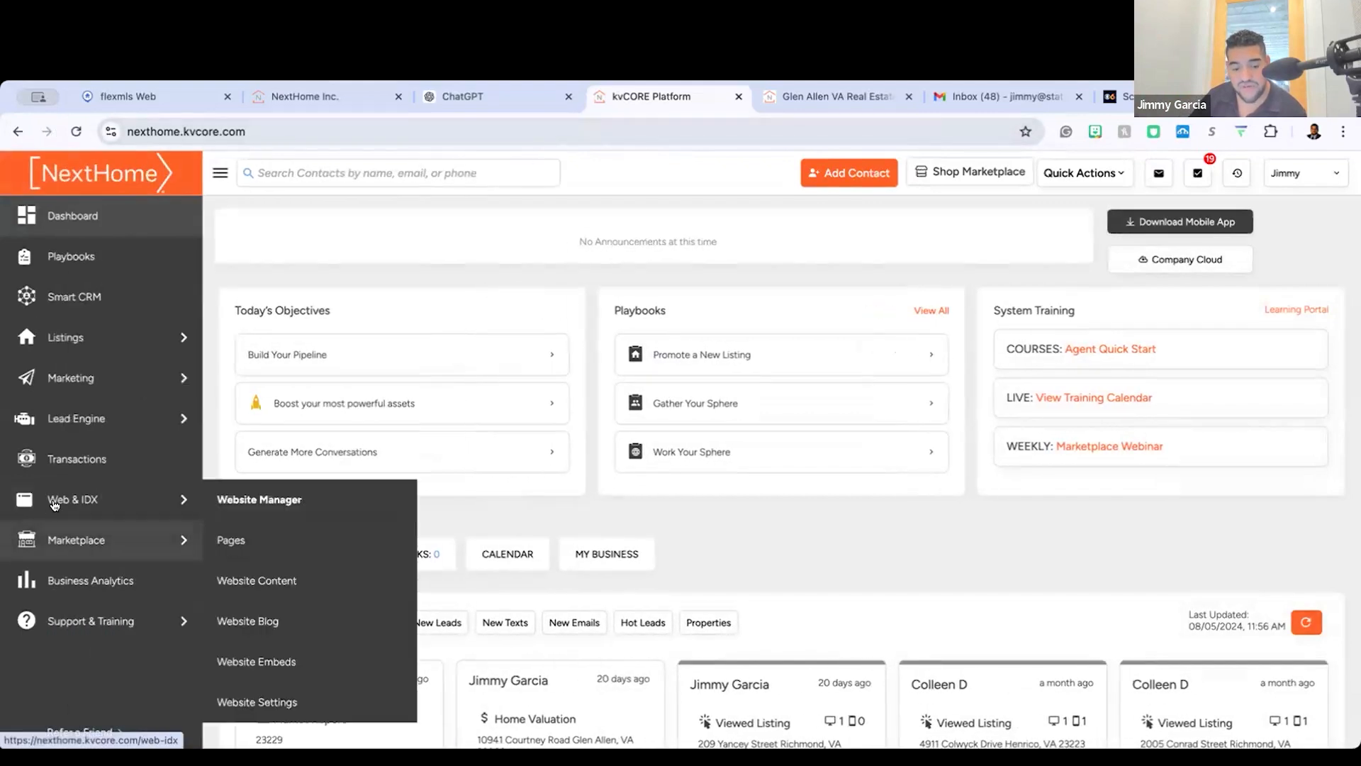
scroll(80, 501, "up", 5)
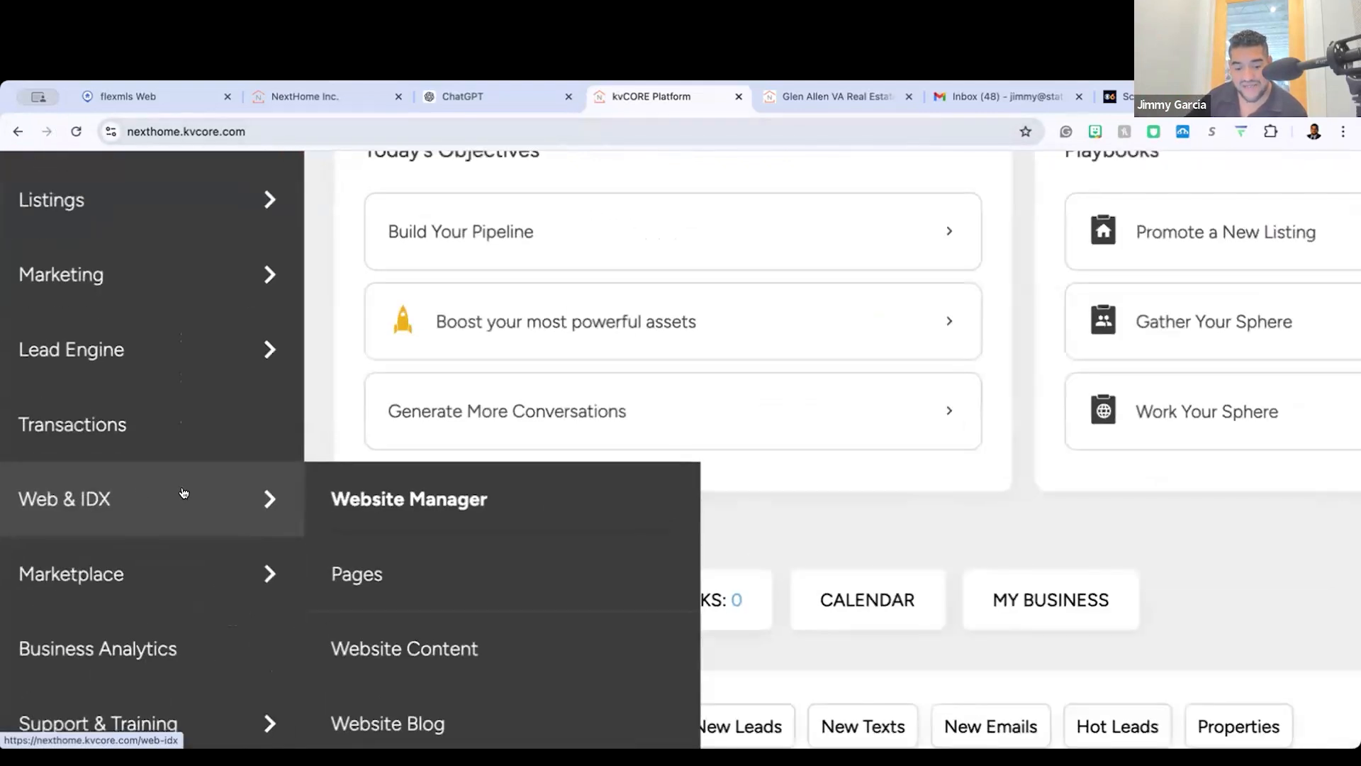
scroll(182, 492, "left", 1)
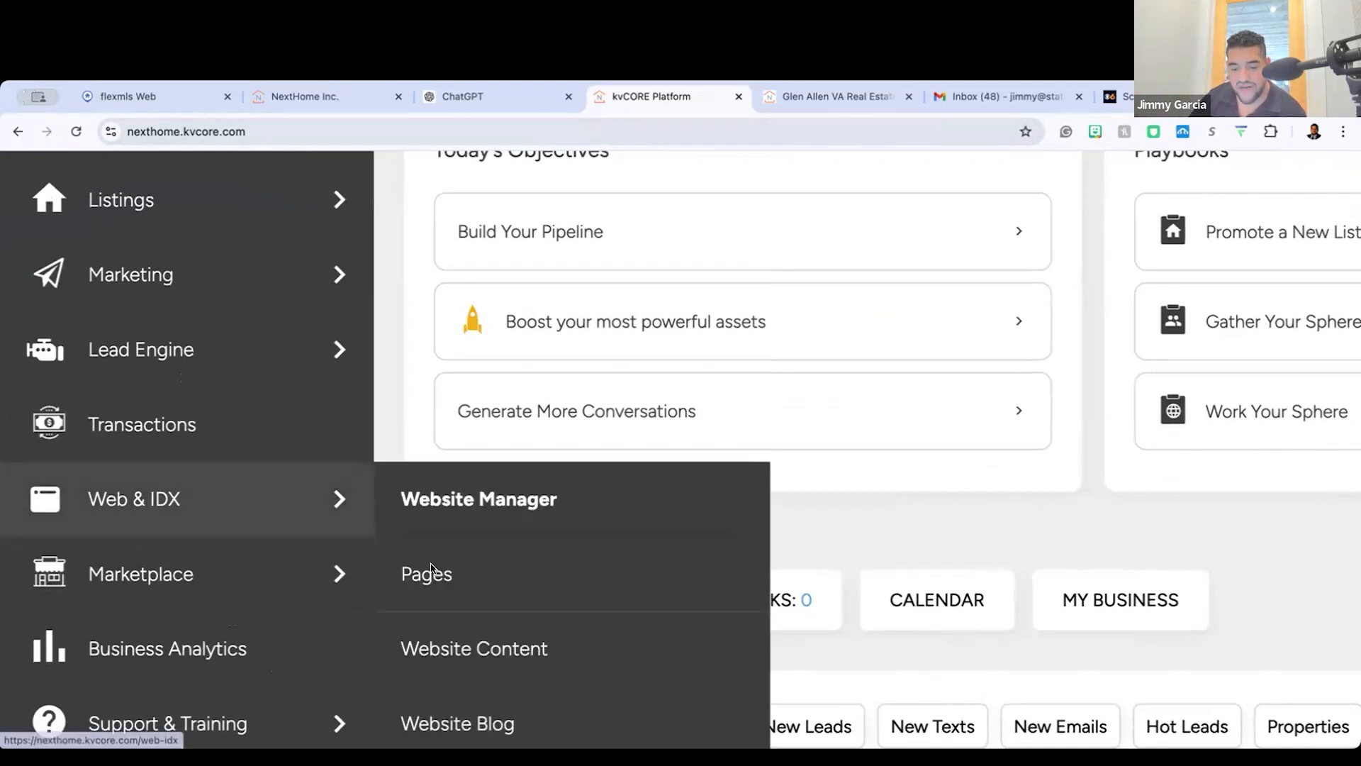
left_click(446, 579)
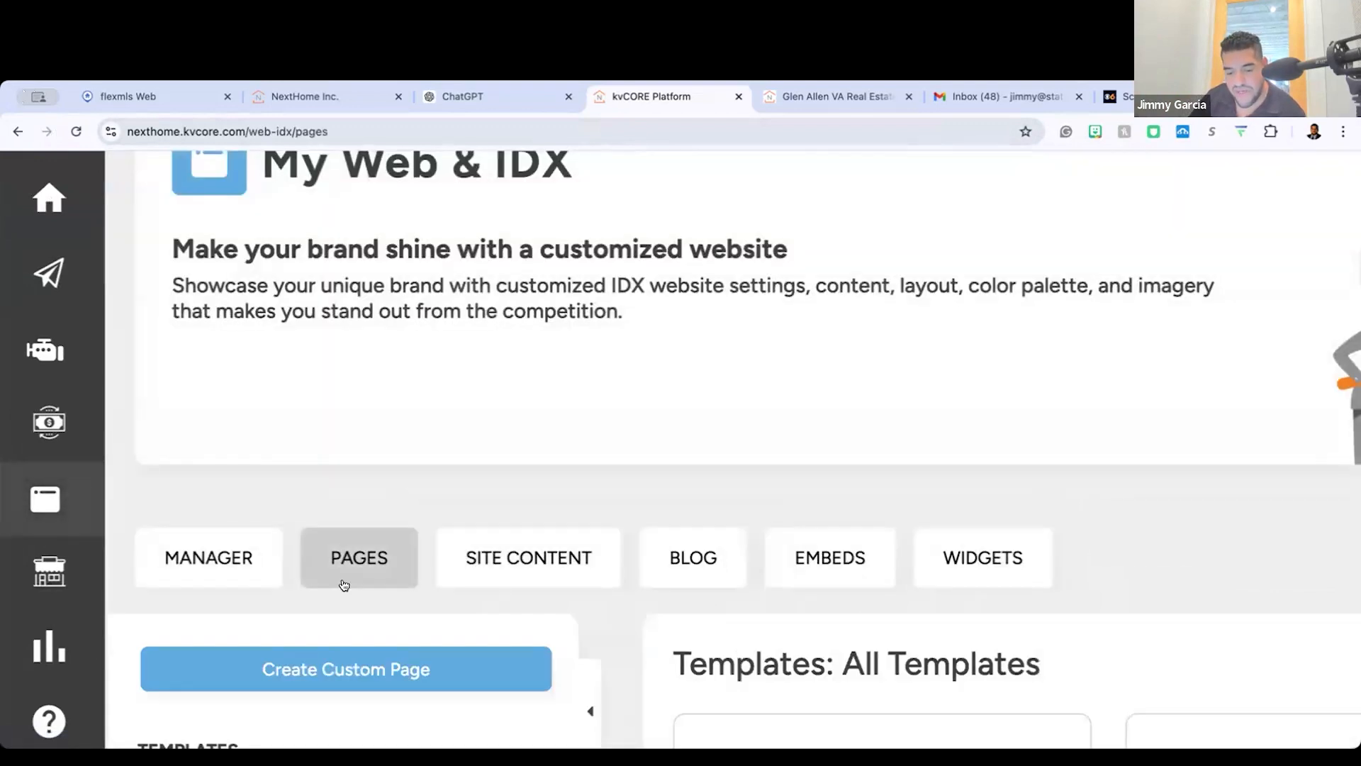
Step: Start a new custom page and add an HTML content block to its empty layout
scroll(312, 510, "down", 3)
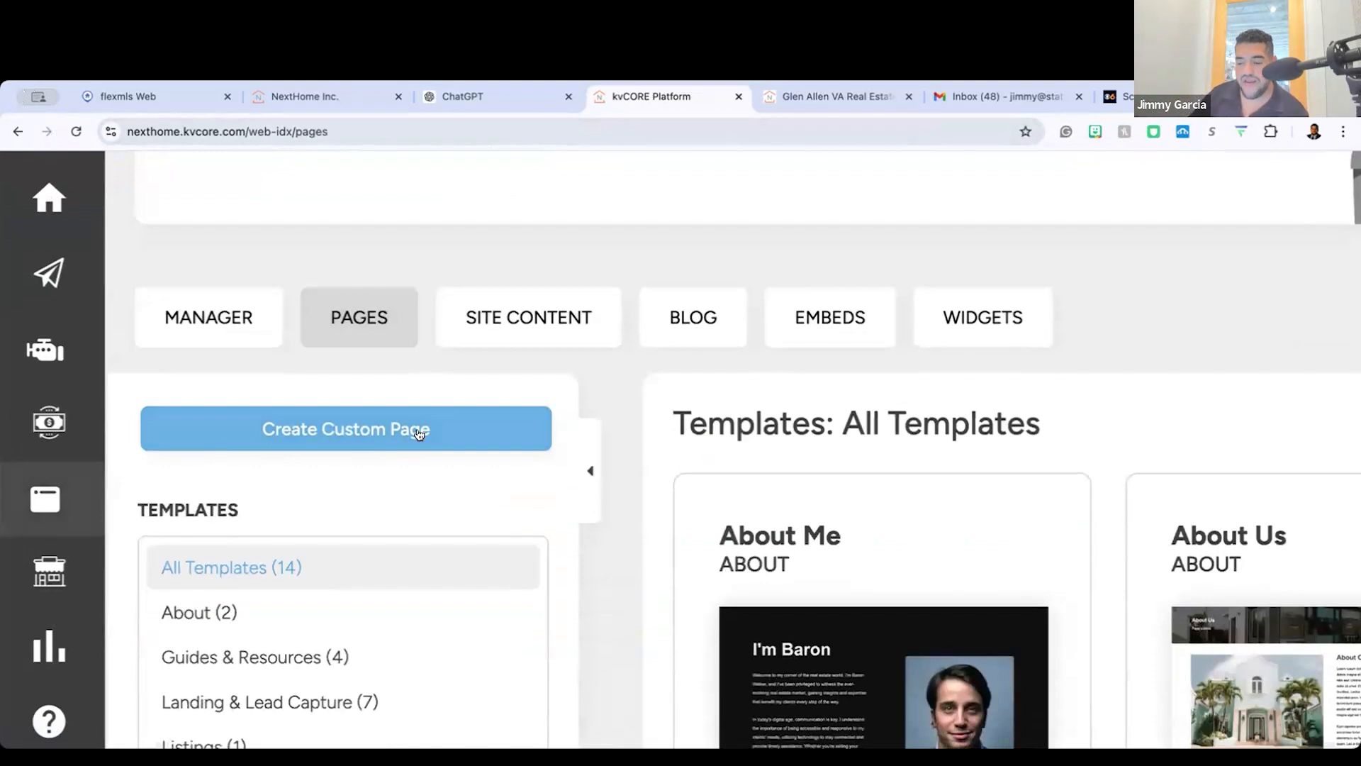
left_click(441, 430)
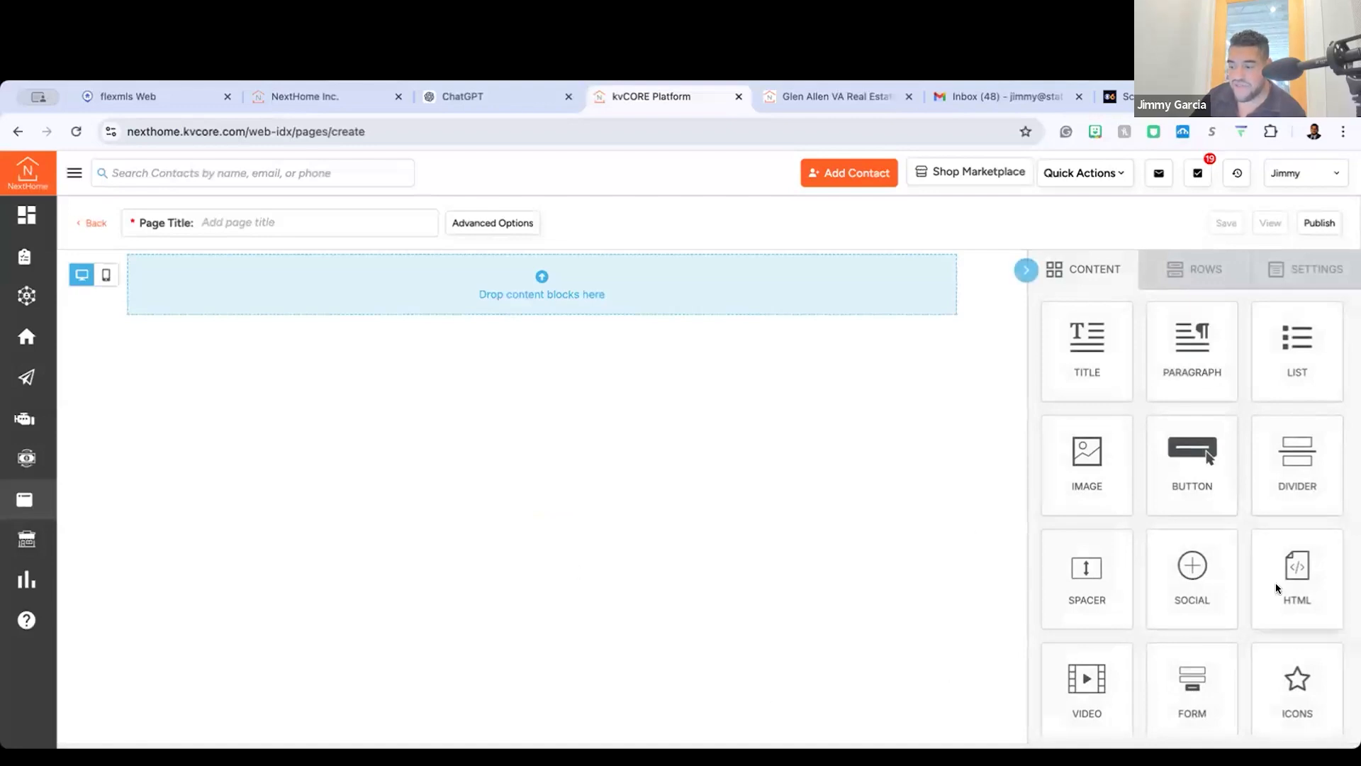
scroll(1292, 589, "up", 10)
scroll(1292, 589, "right", 2)
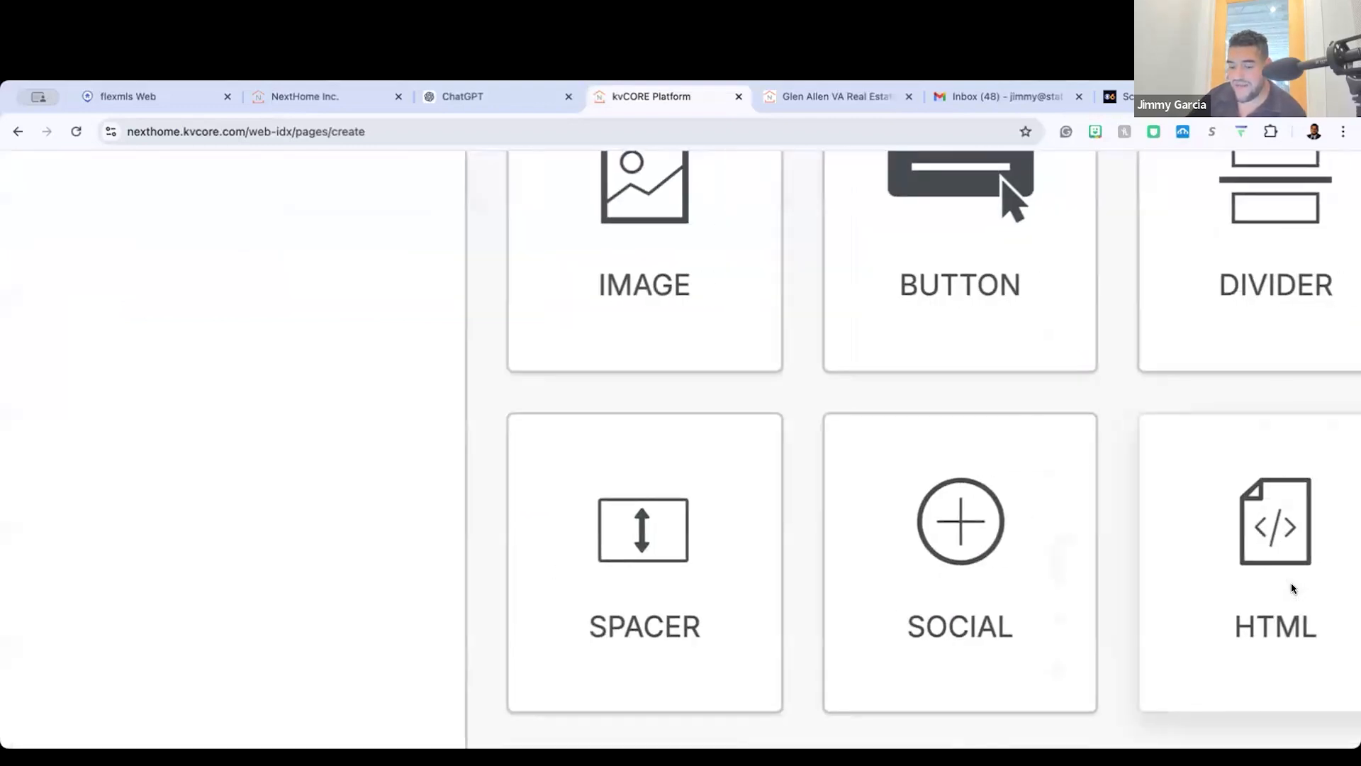
scroll(1143, 541, "down", 10)
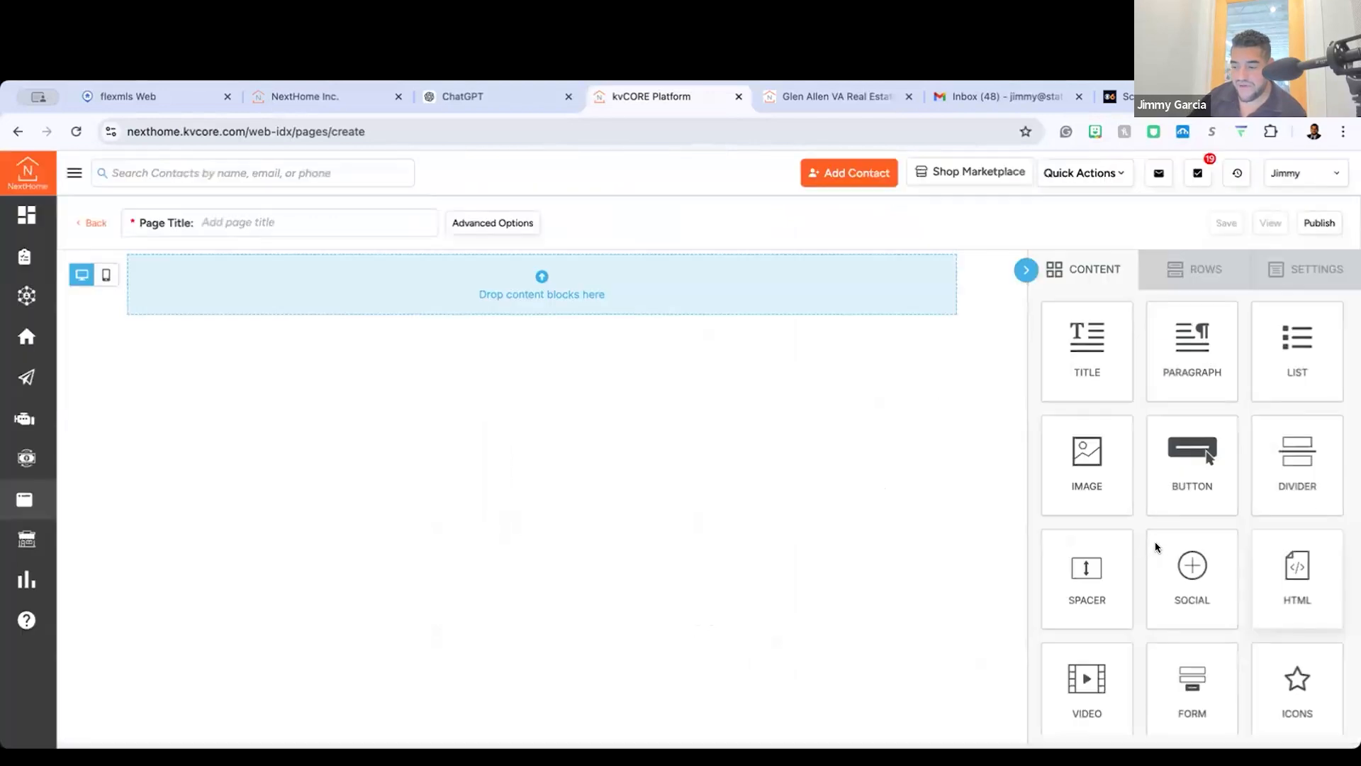
left_click_drag(1183, 526, 593, 282)
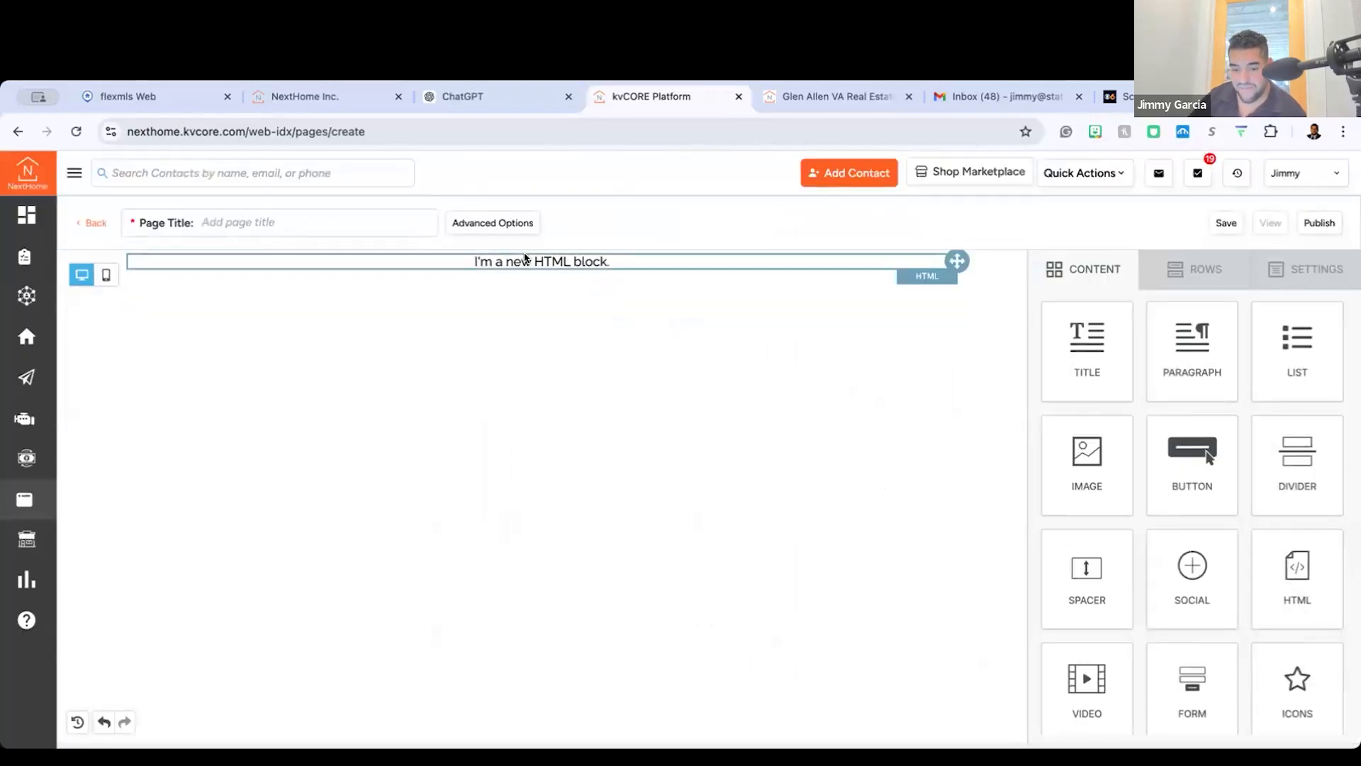
Step: Open the new HTML block's content properties and examine its code area and block options
left_click(525, 258)
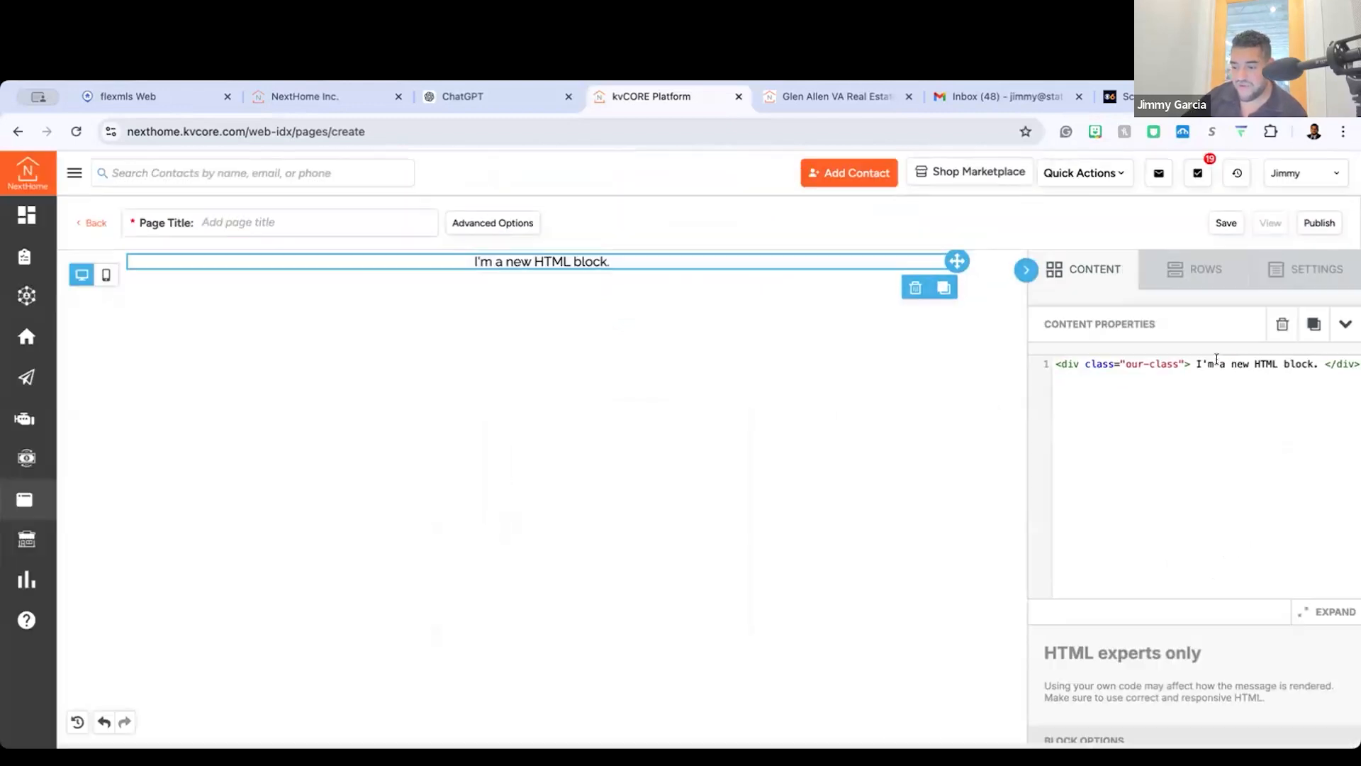
scroll(1233, 535, "down", 3)
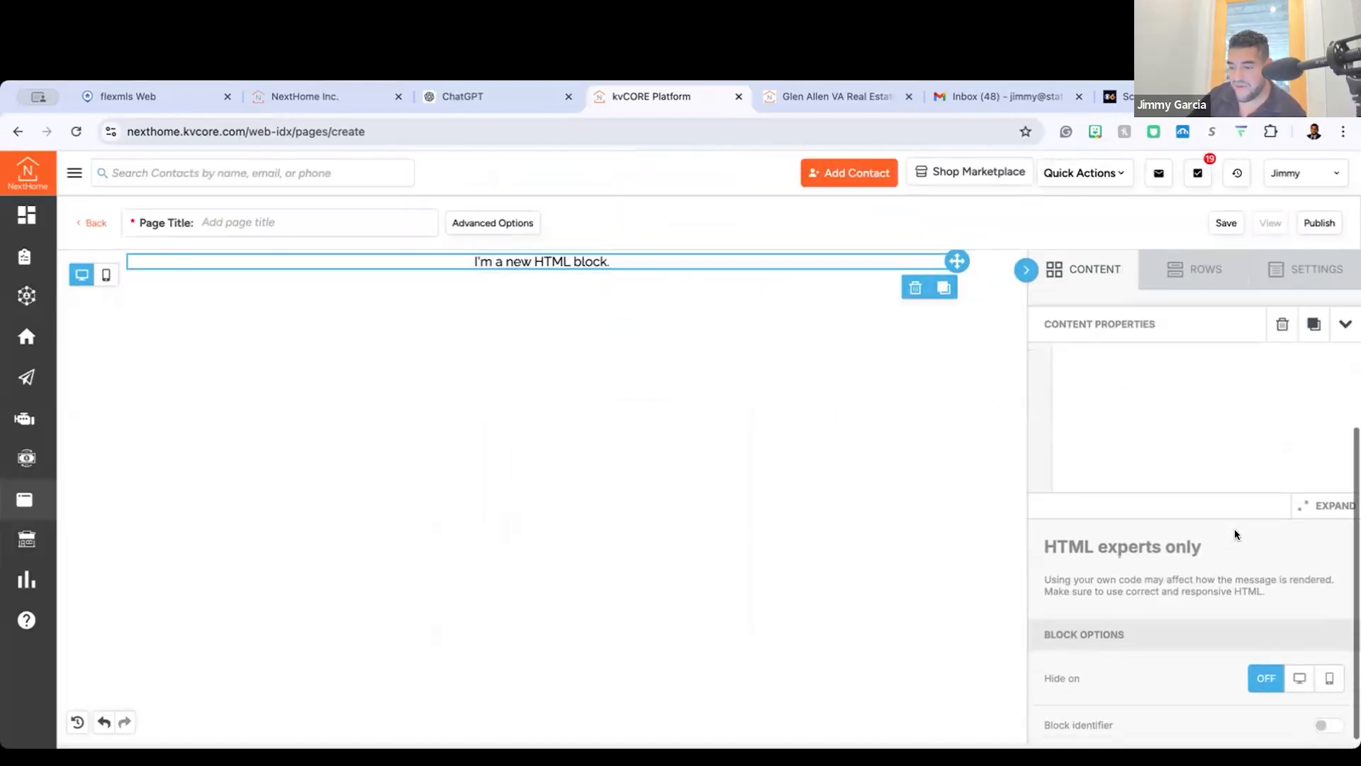
scroll(1233, 535, "up", 3)
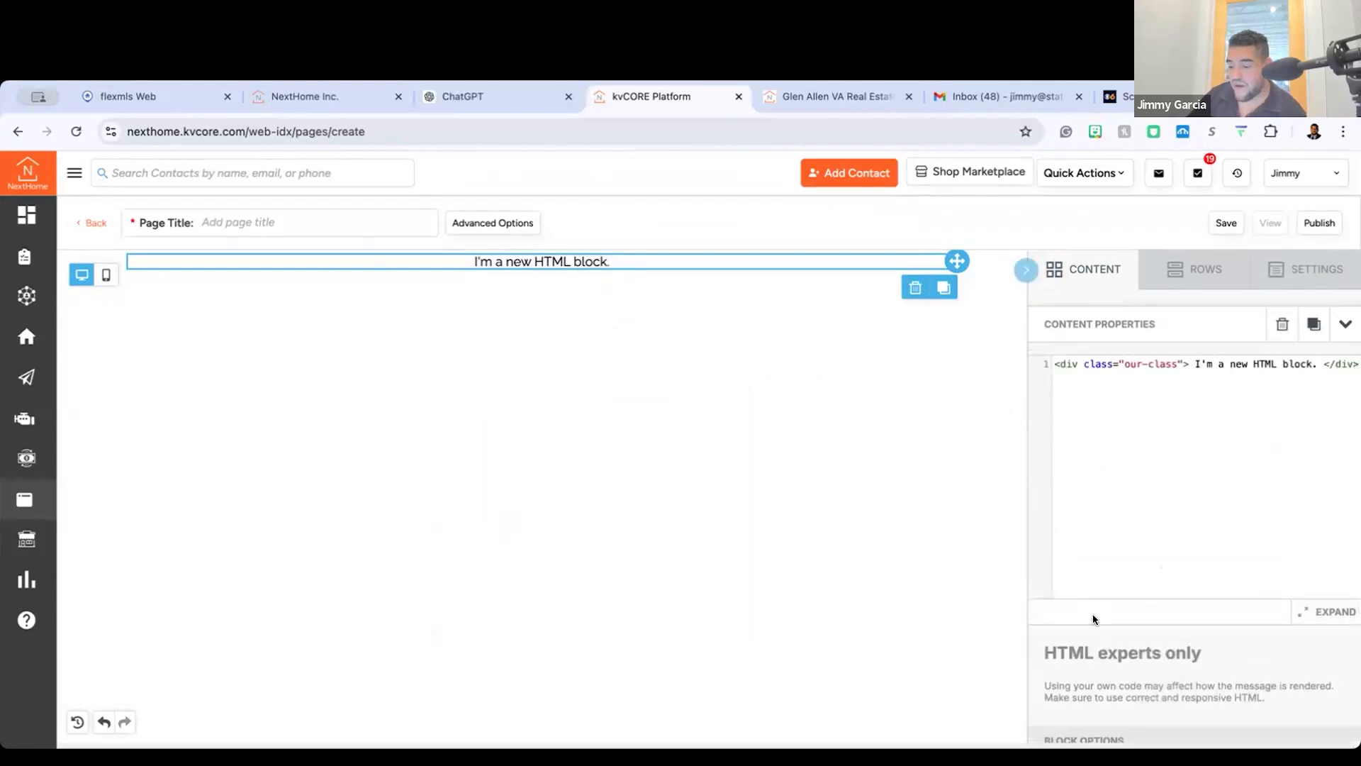
scroll(1094, 617, "down", 3)
scroll(1092, 614, "up", 5)
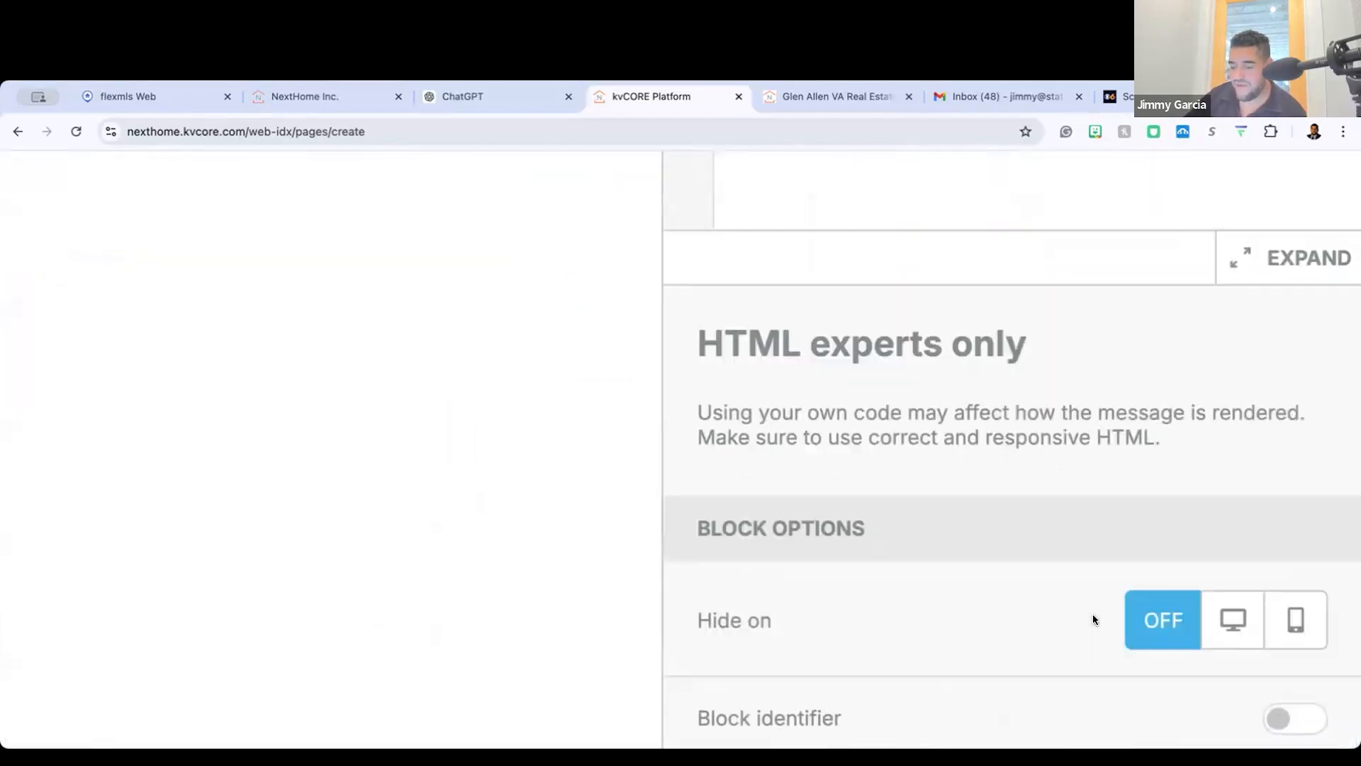
Step: Try the HTML block's Hide on settings for desktop and mobile, ending with the option set to Off
left_click(1232, 596)
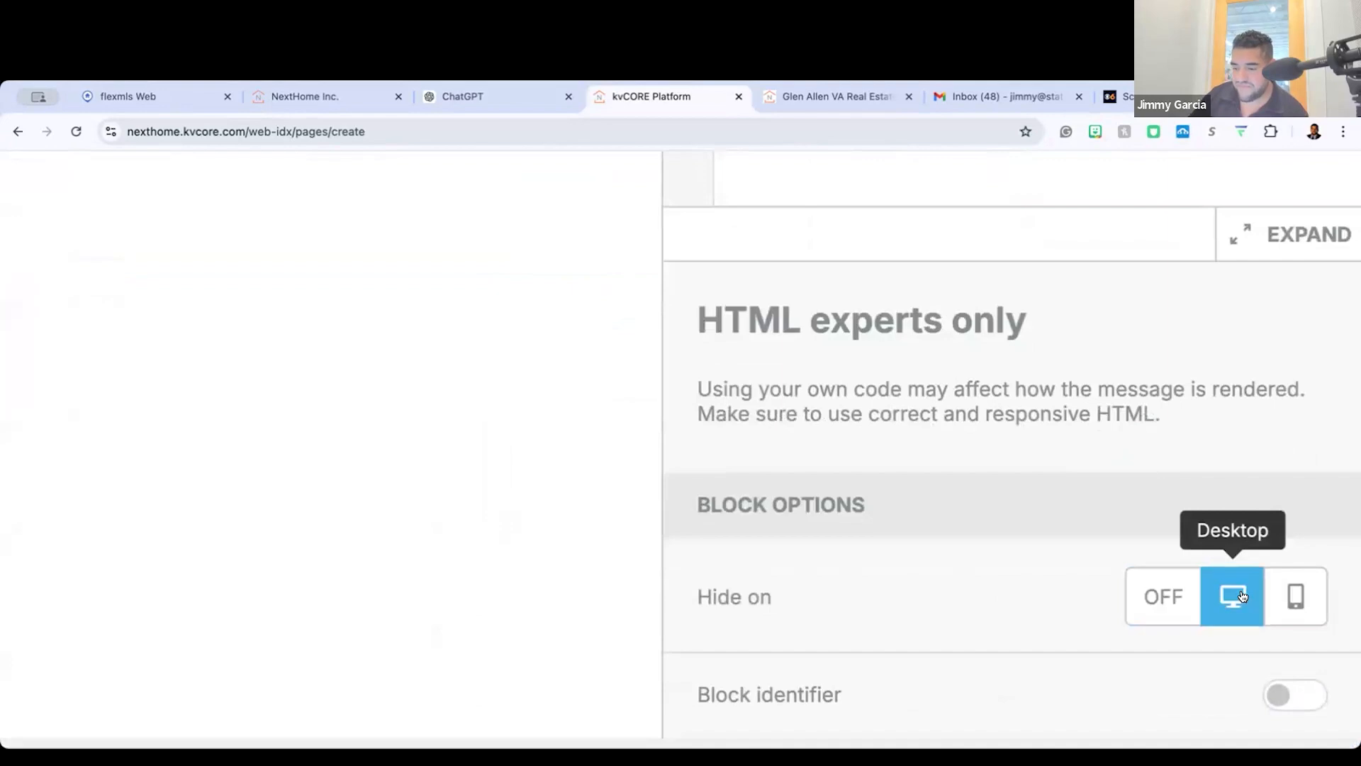
left_click(1296, 597)
left_click(1141, 596)
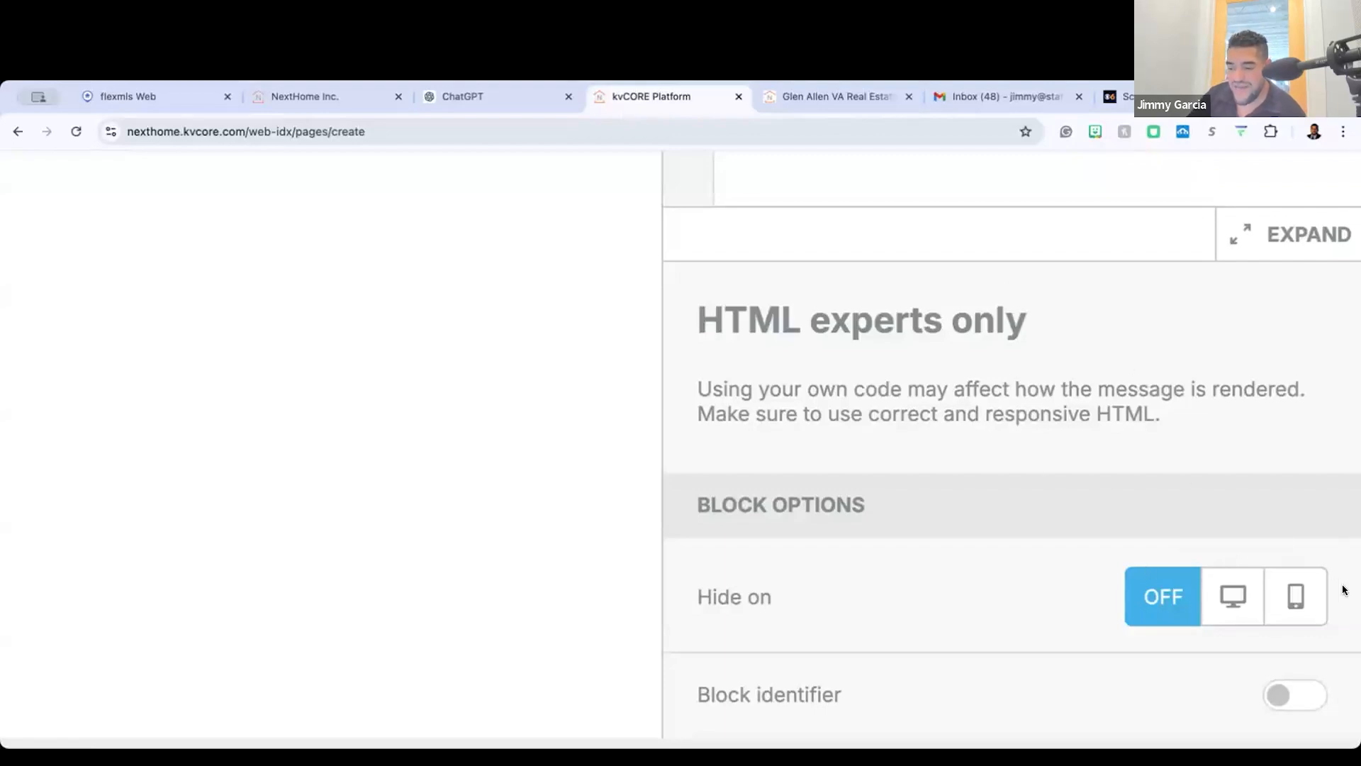
left_click(1233, 599)
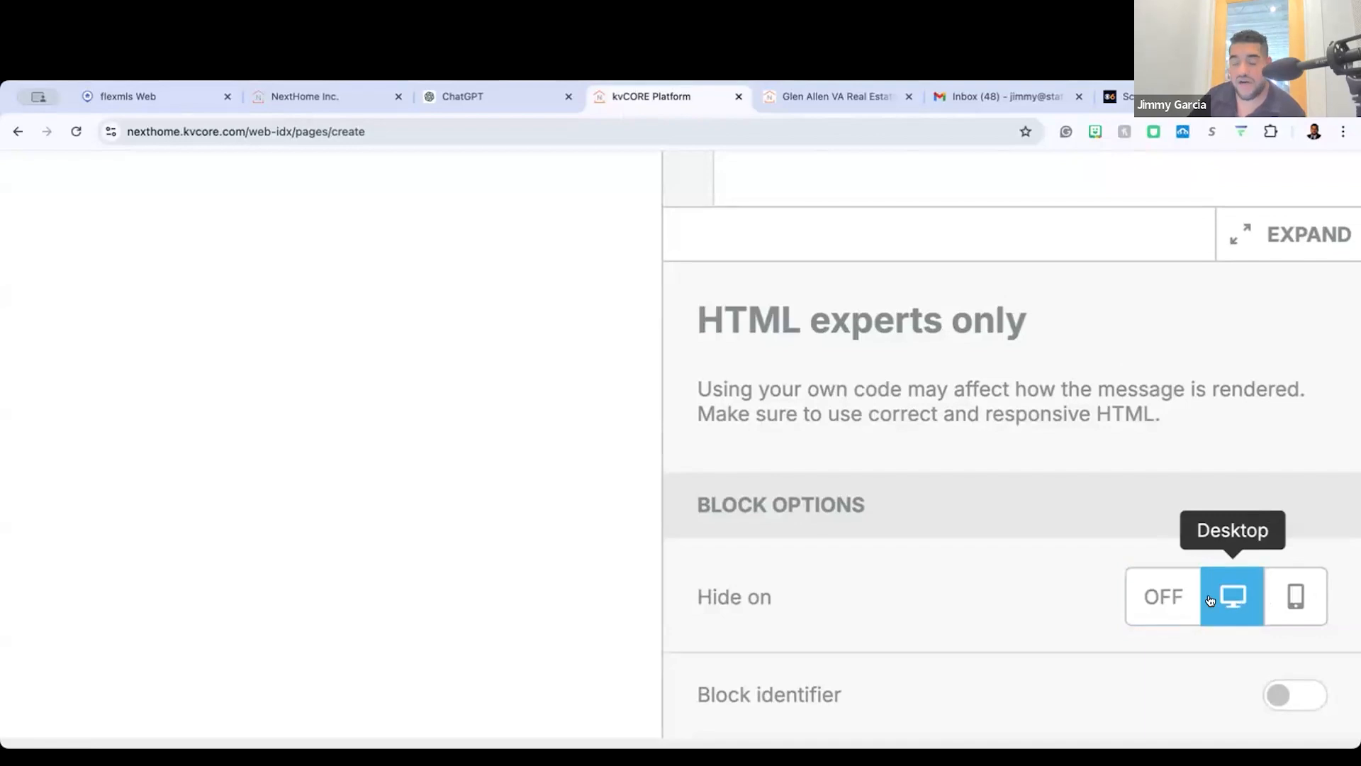
left_click(1169, 597)
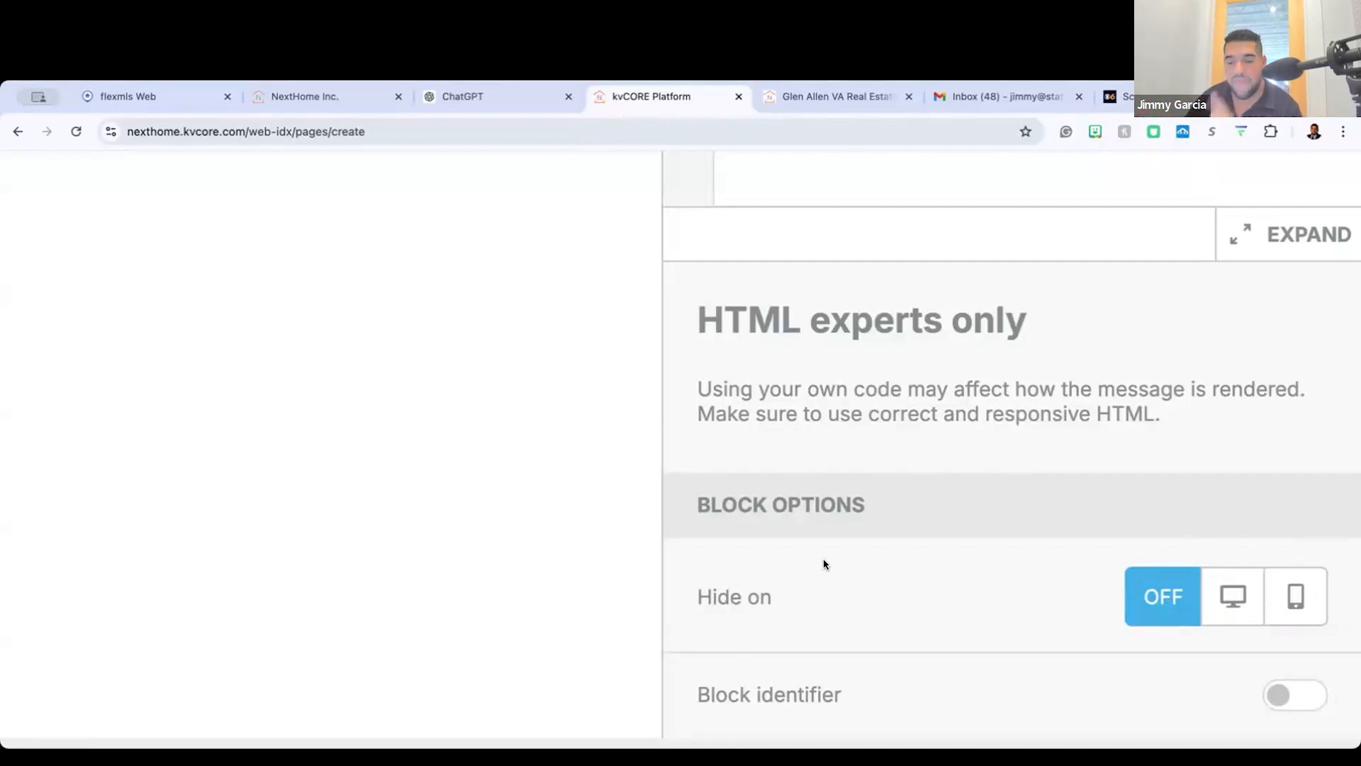
Step: Look over the Richmond news HTML in ChatGPT and the new HTML block in kvCORE, ending on ChatGPT
left_click(496, 95)
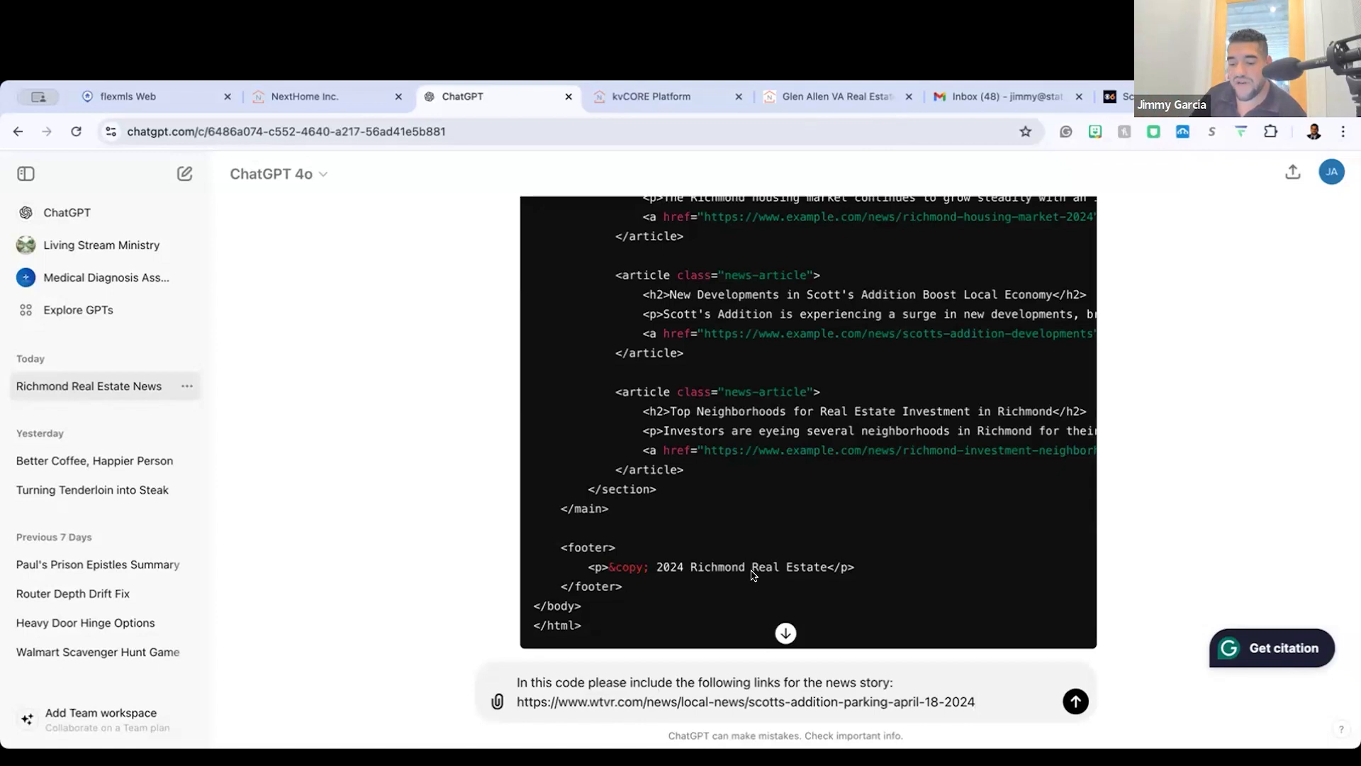
key("ctrl+Tab")
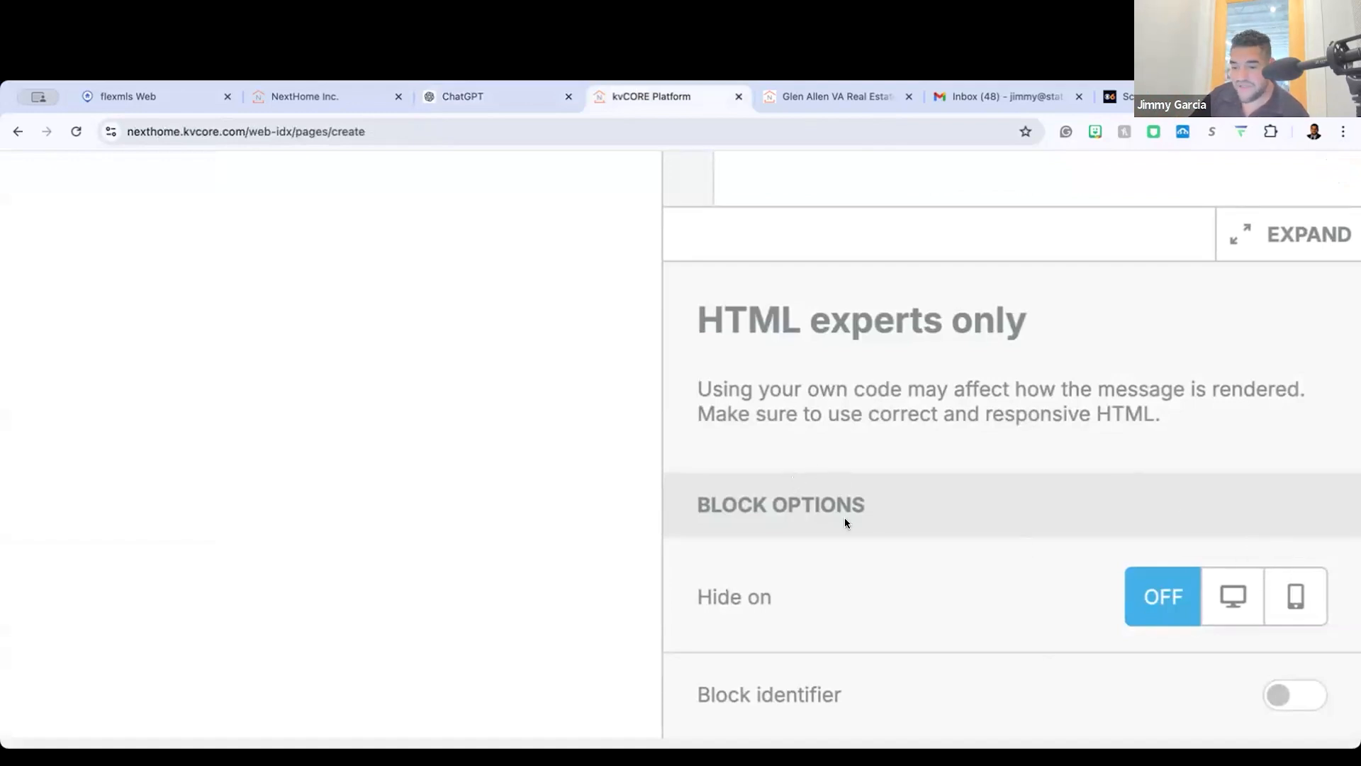
scroll(844, 523, "down", 5)
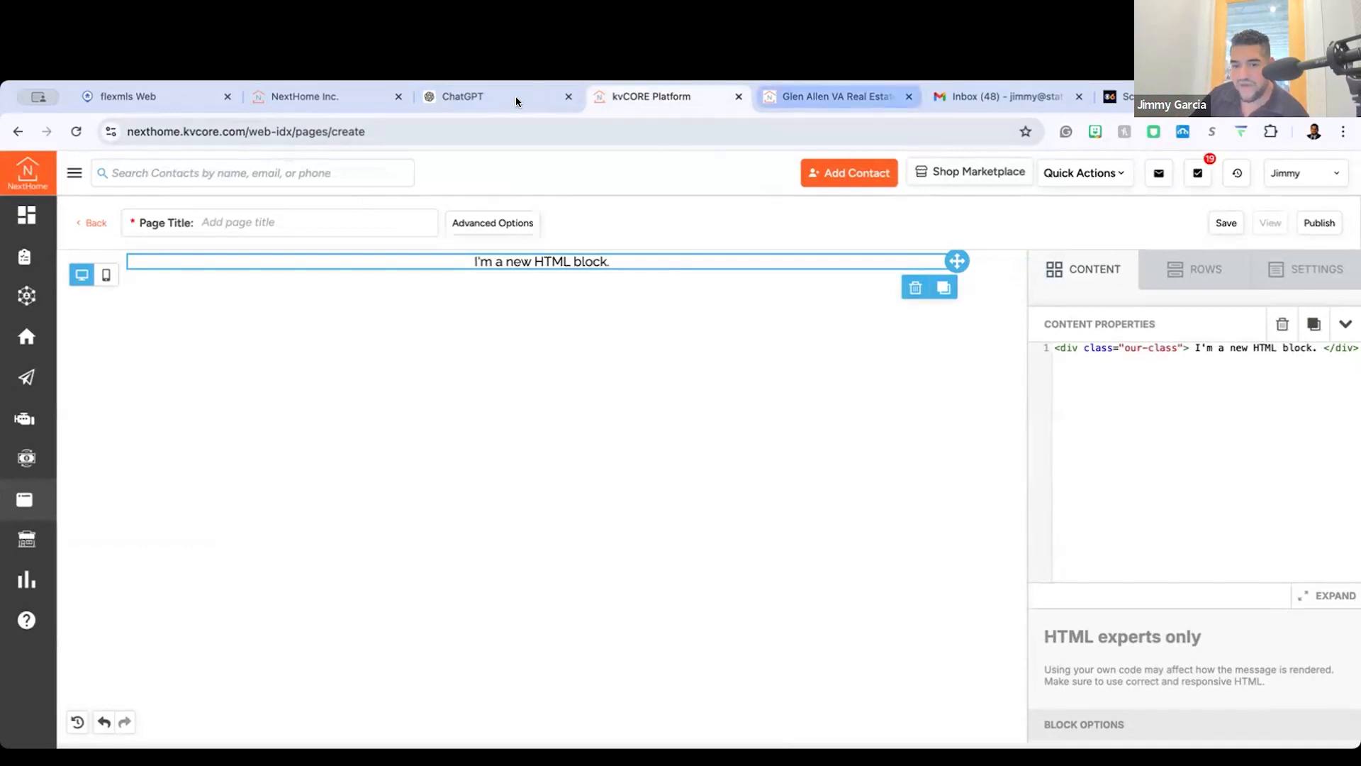
left_click(496, 97)
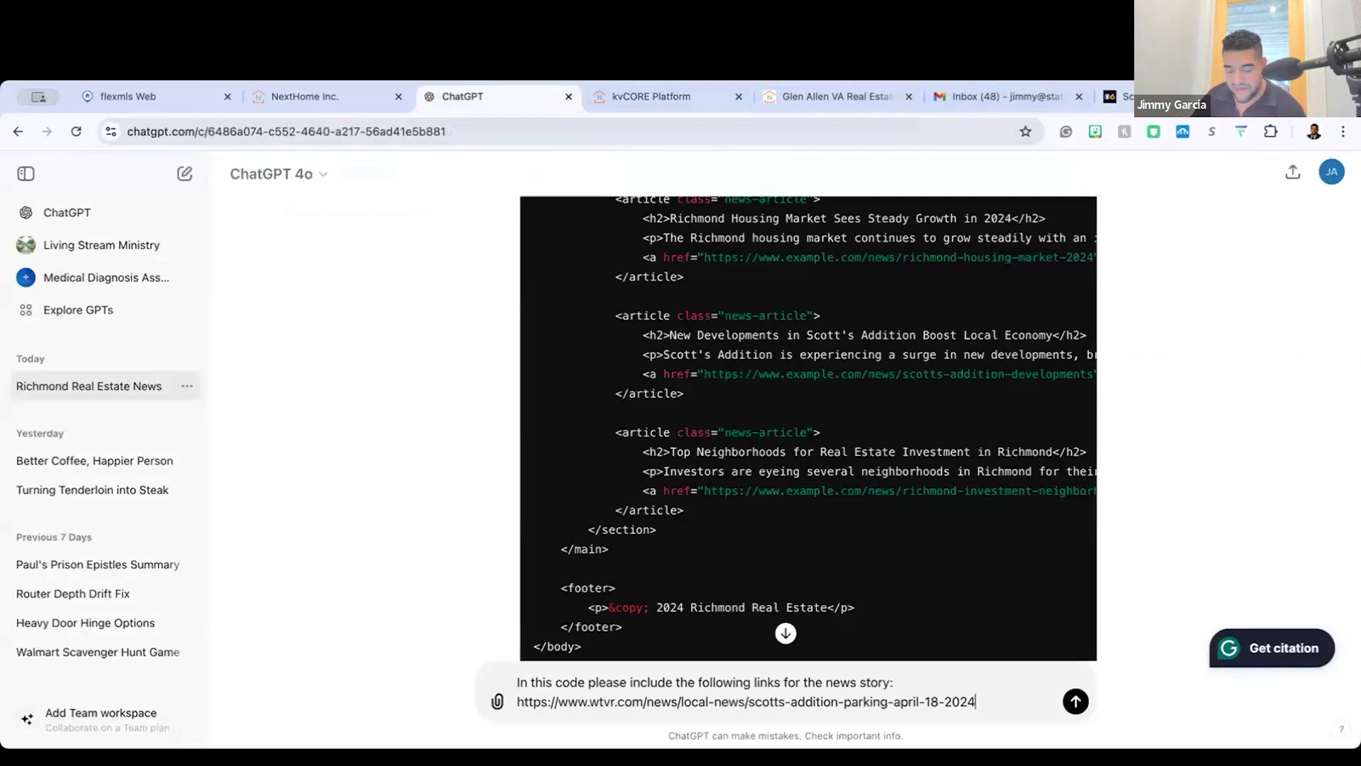
Step: Search Google for "gemini" in a new tab, open the Gemini chat site and look over its start page
key("ctrl+t")
type("gemini")
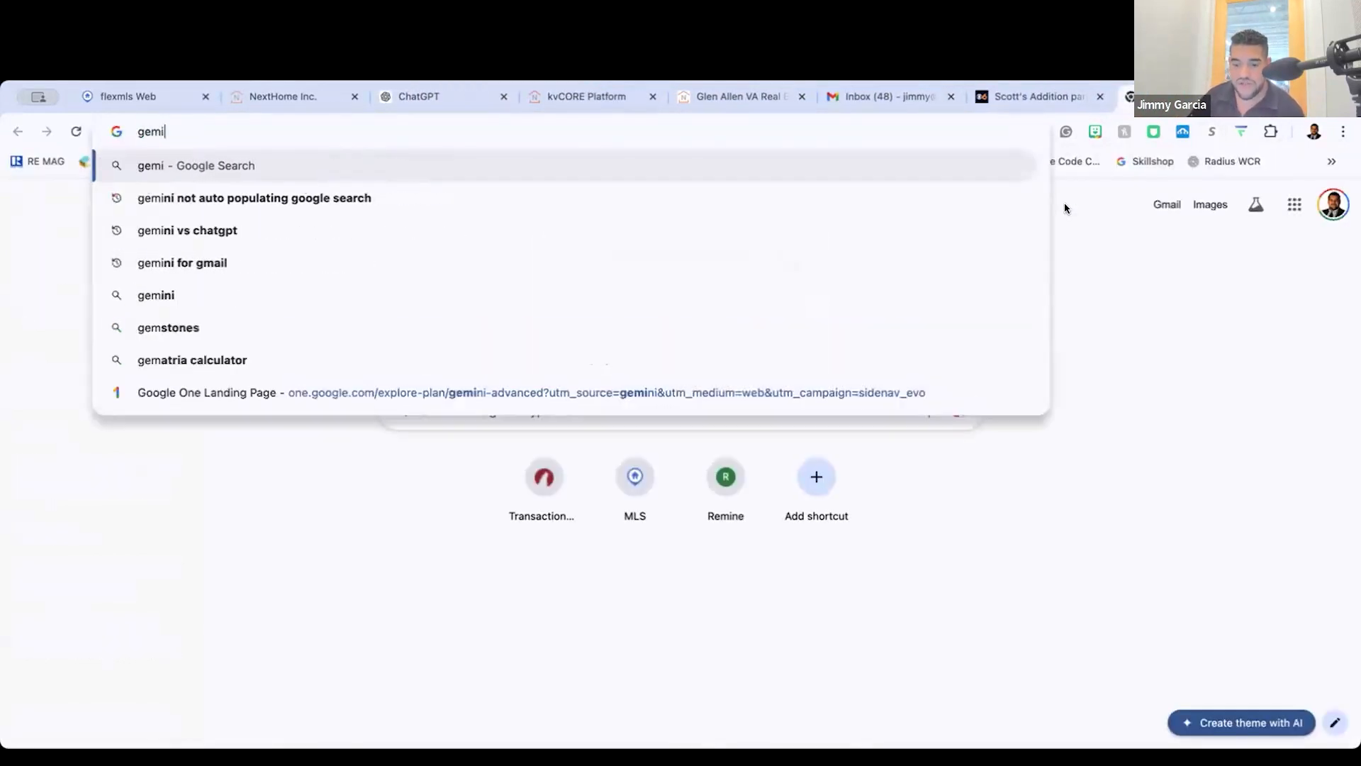
key("Return")
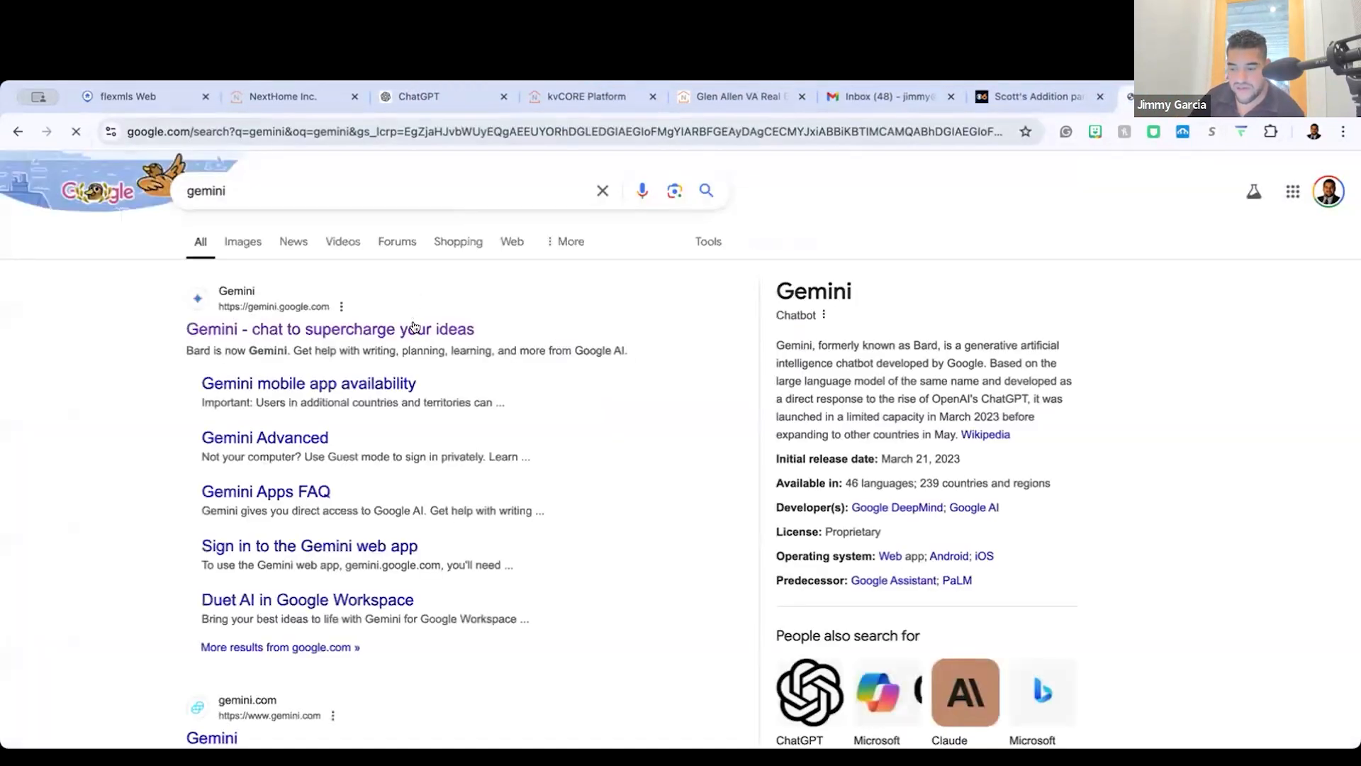
left_click(322, 335)
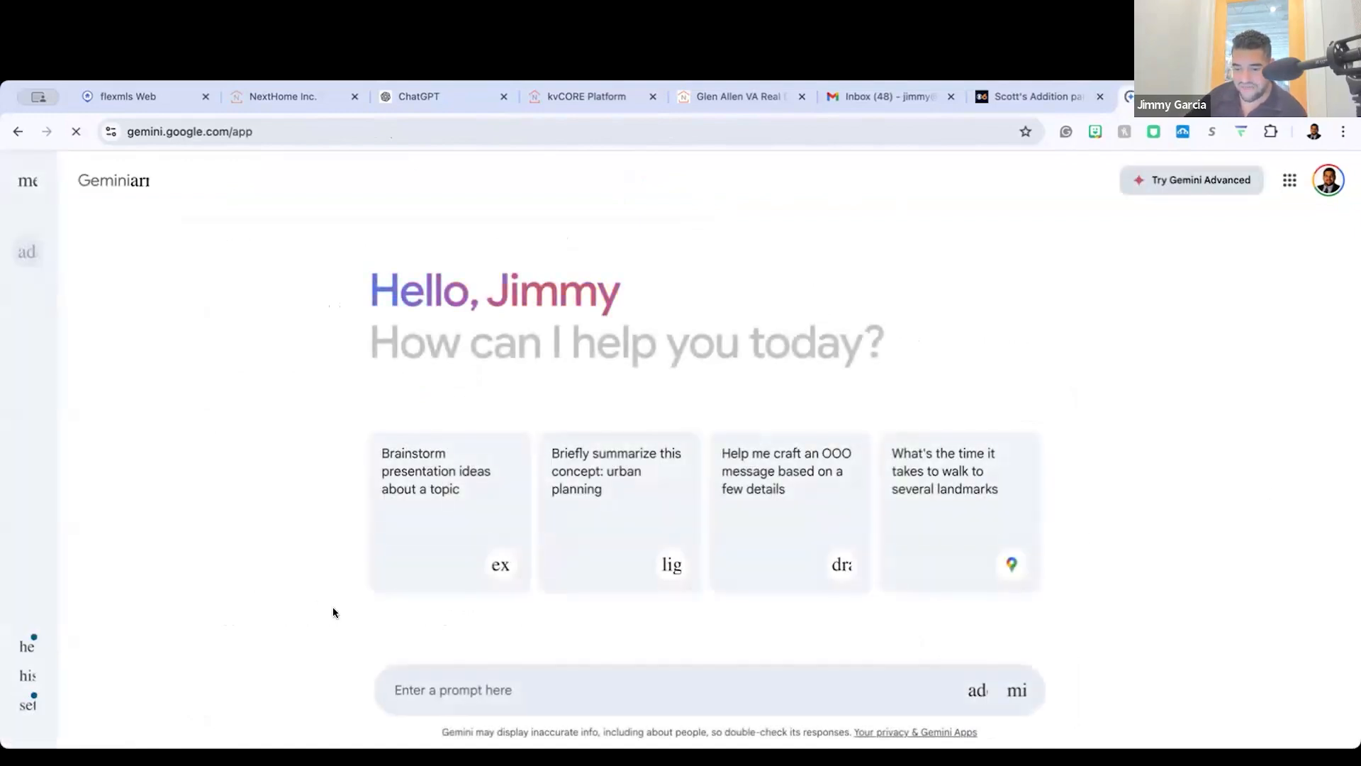
scroll(335, 612, "up", 5)
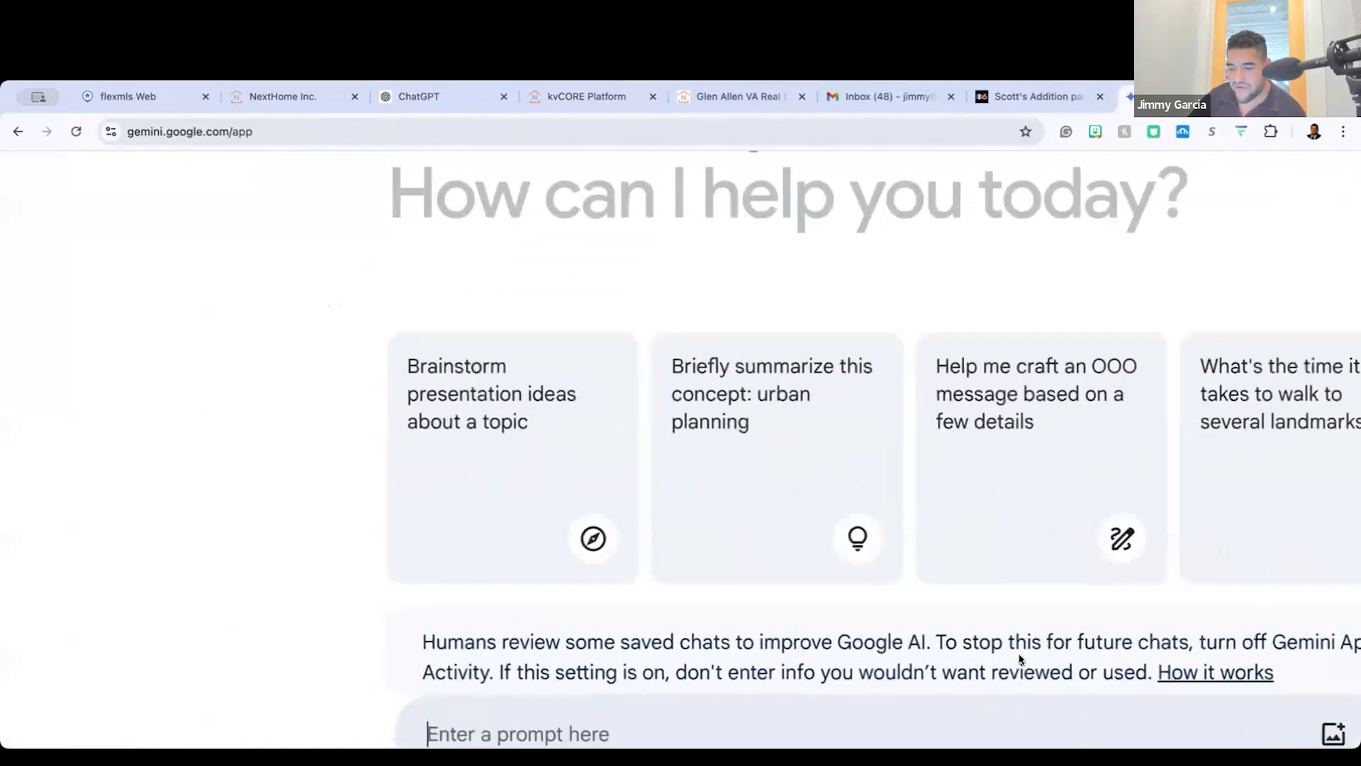
scroll(1021, 661, "down", 3)
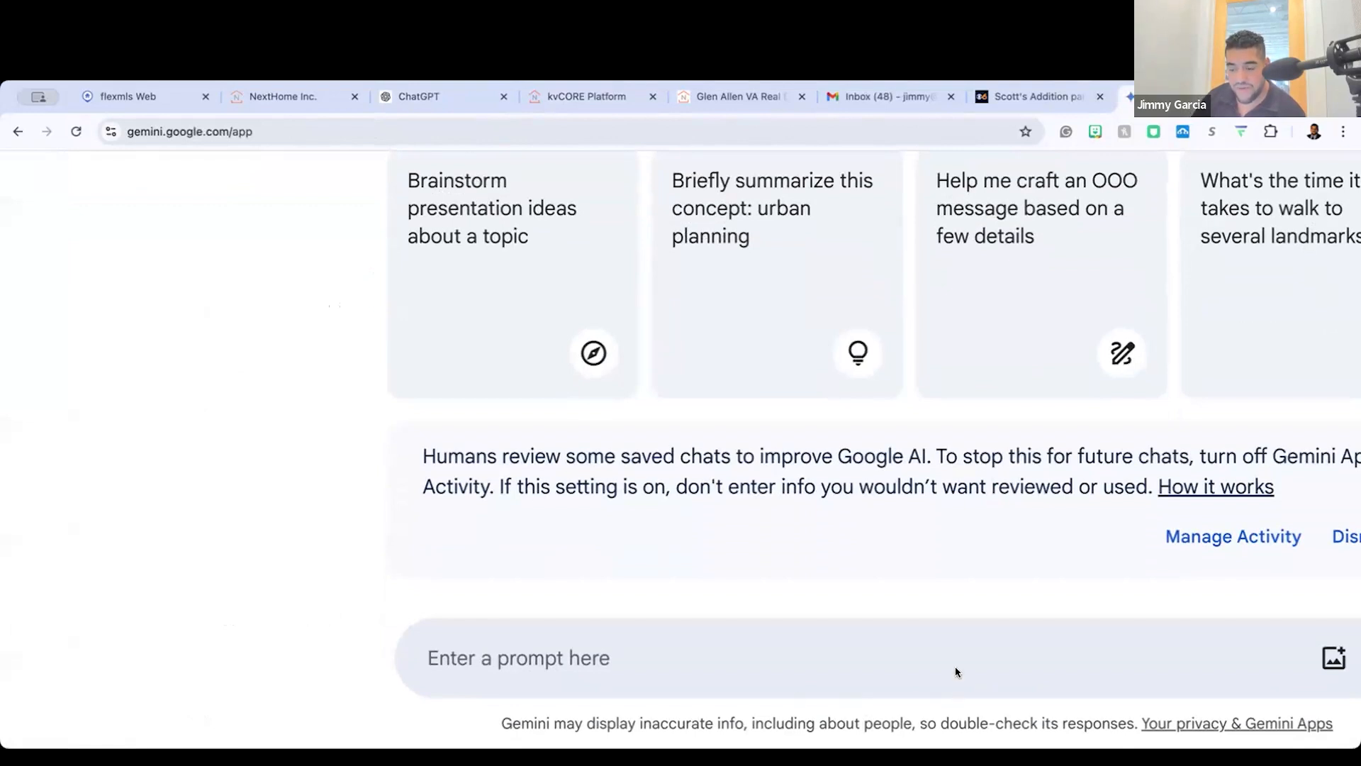
scroll(534, 622, "right", 3)
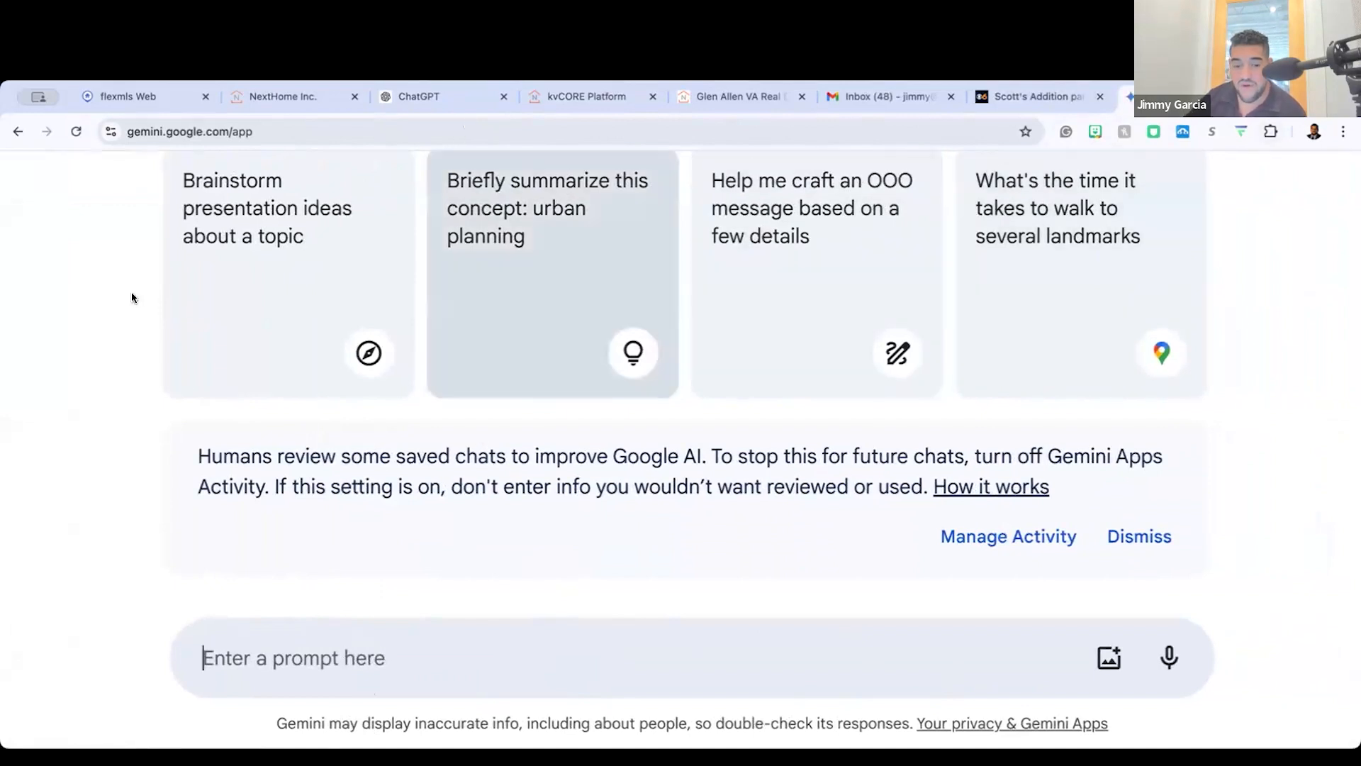
scroll(130, 291, "down", 5)
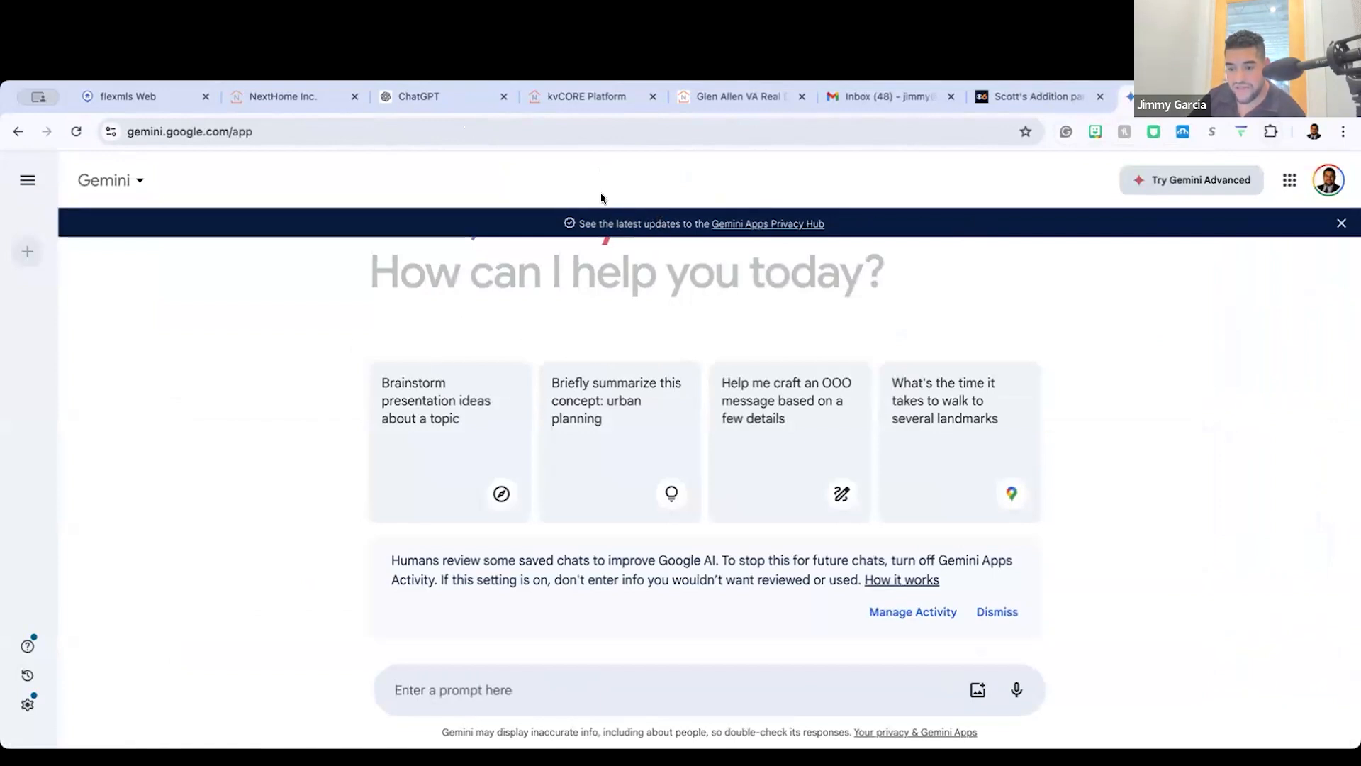
Step: Switch to the open Gmail inbox, start a new message and show its additional compose options
left_click(917, 99)
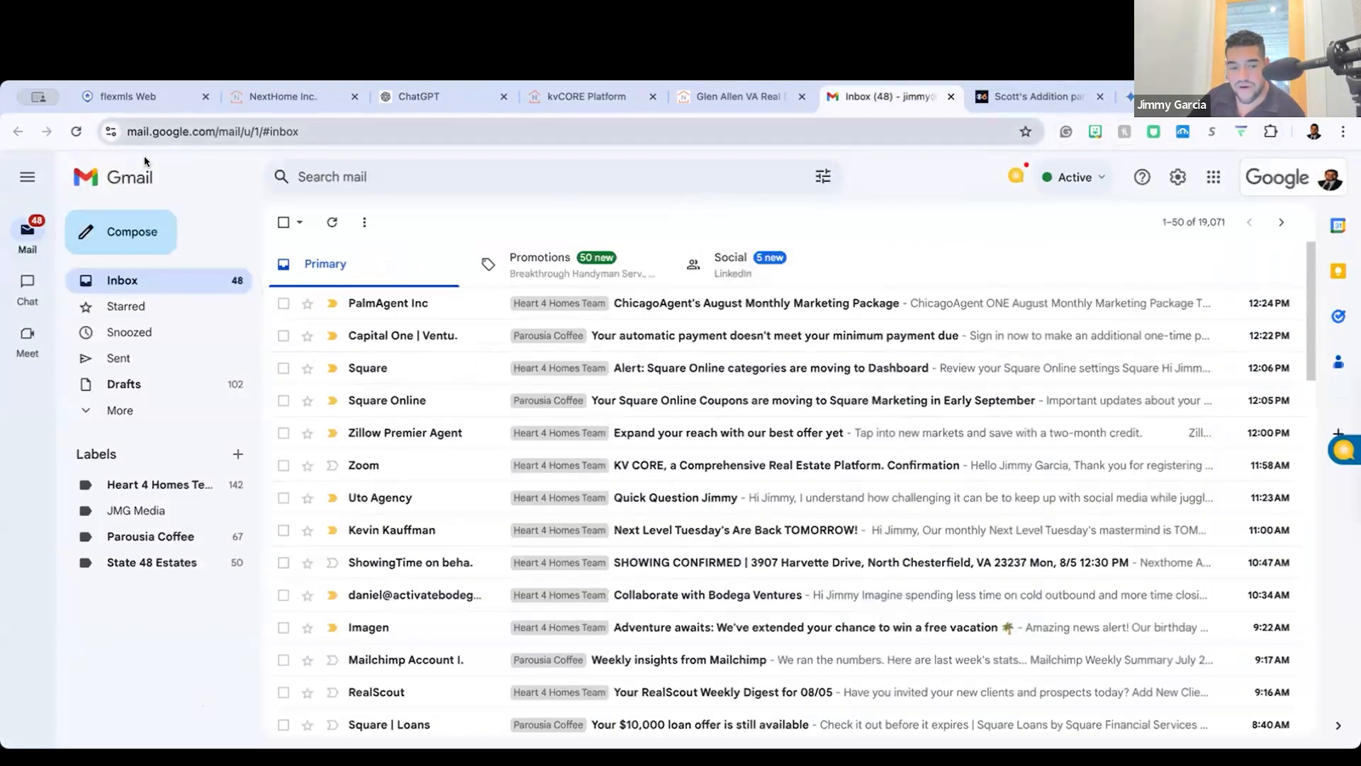
left_click(131, 232)
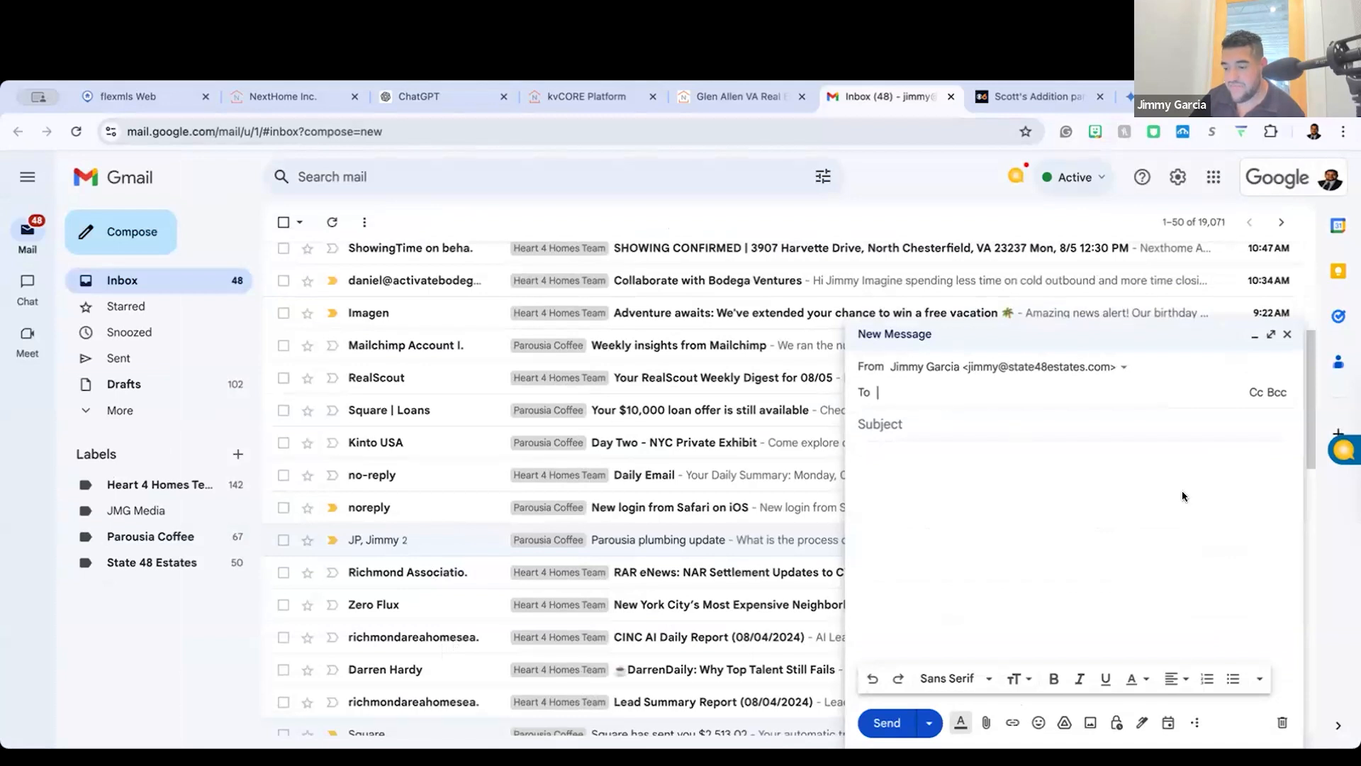
left_click(1196, 724)
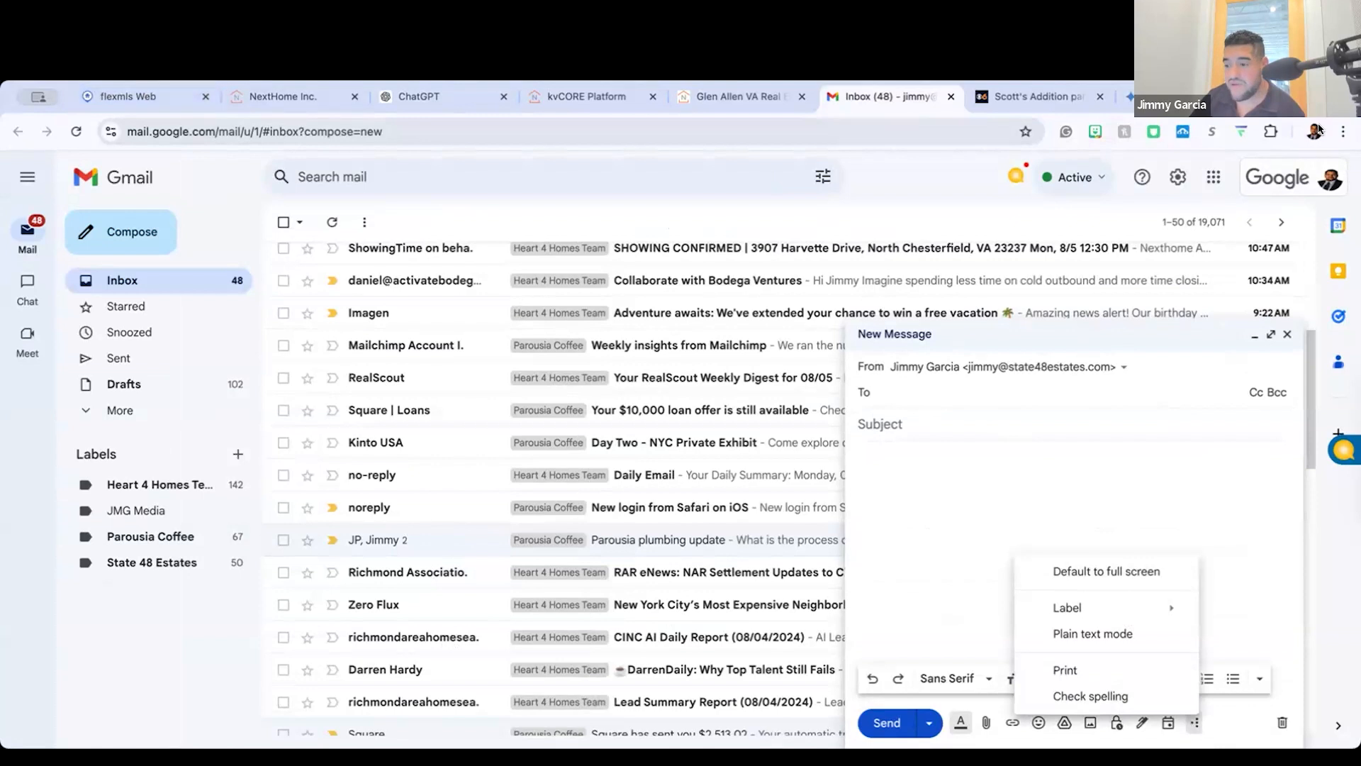
Step: Open the other Gmail account's inbox in a new browser tab
key("ctrl+t")
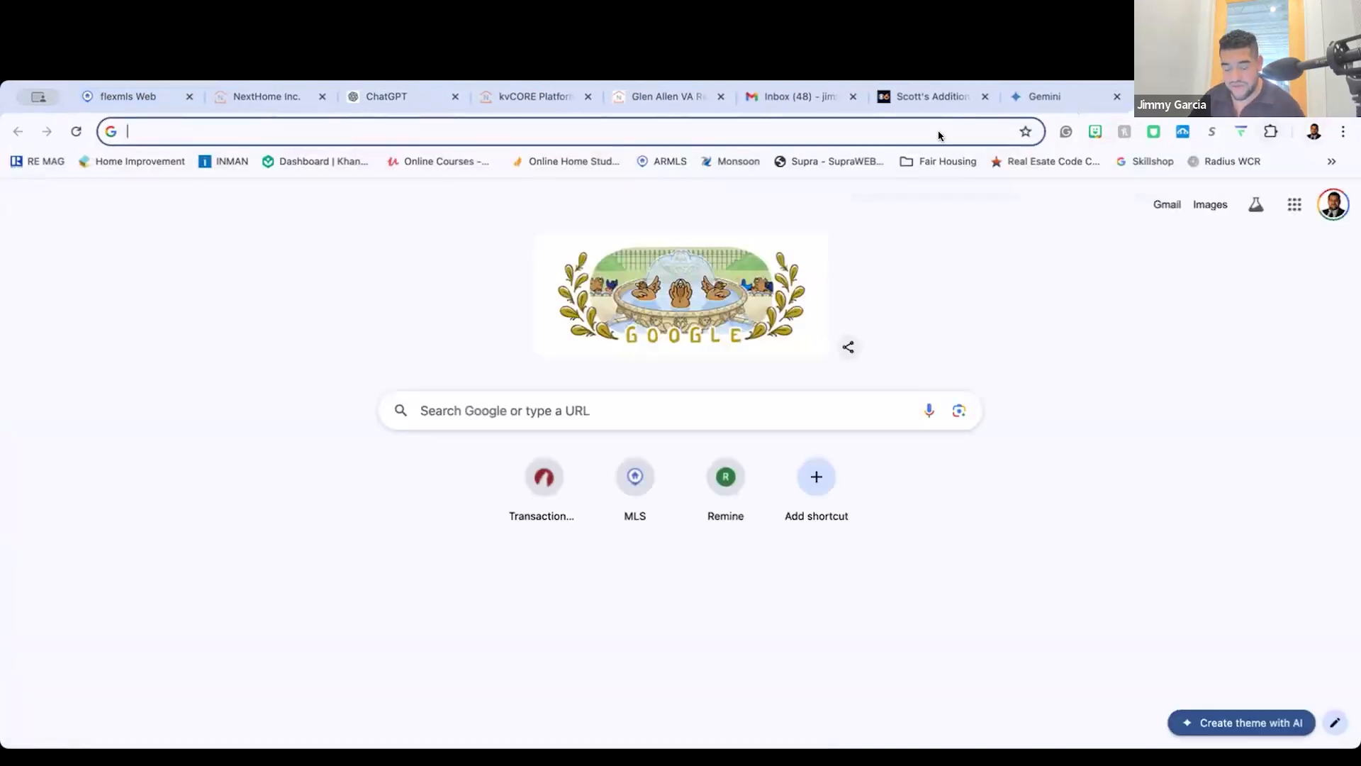
type("gma")
key("Return")
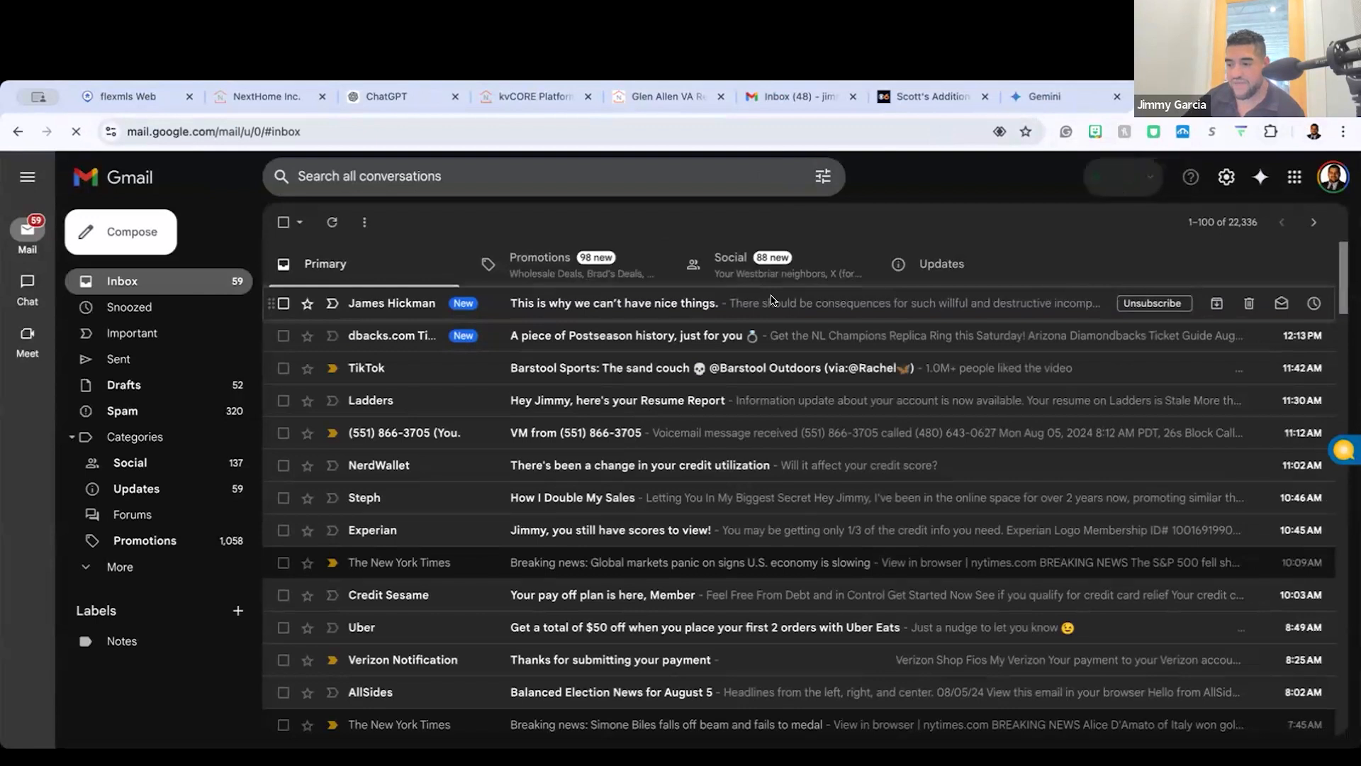
Step: Open the Ask Gemini assistant in Gmail and look over its prompt field and suggestions
key("ctrl+plus")
key("ctrl+plus")
key("ctrl+plus")
scroll(936, 240, "right", 4)
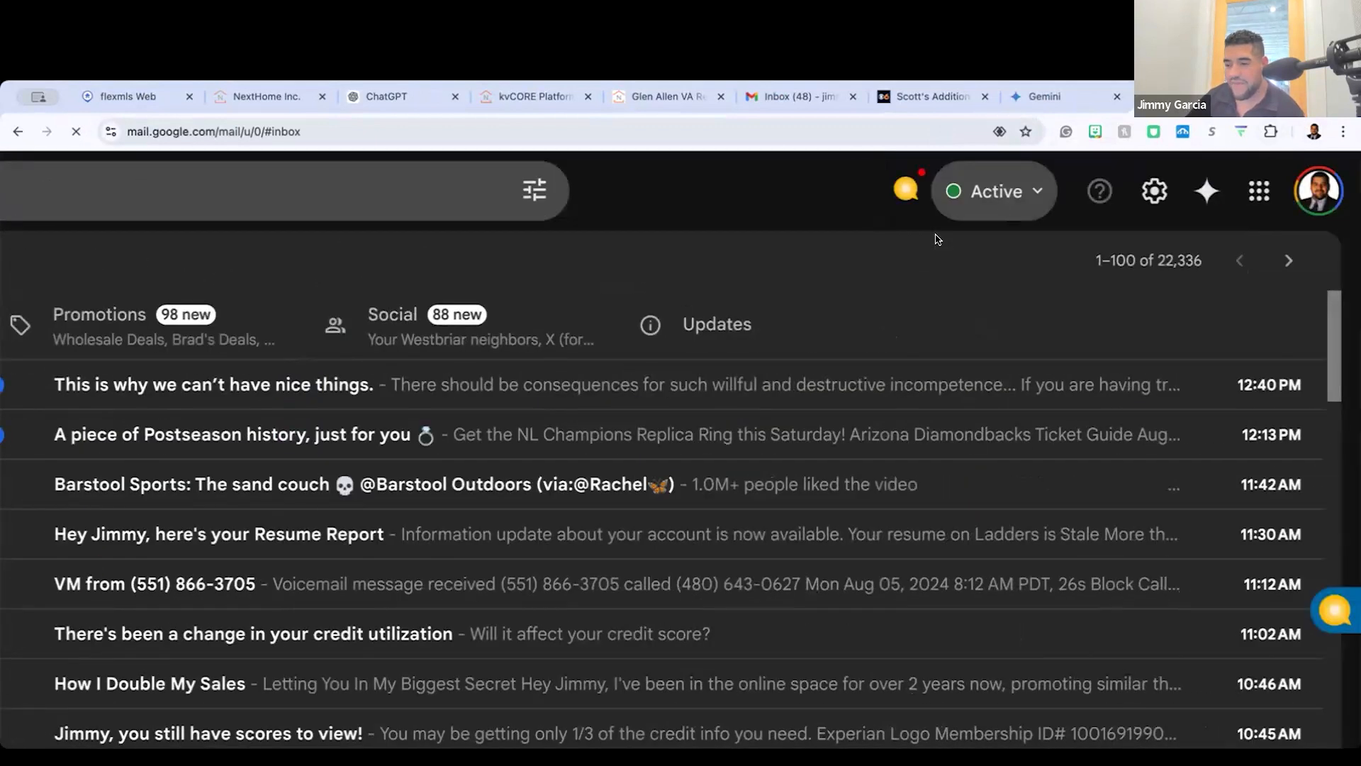
scroll(943, 238, "up", 3)
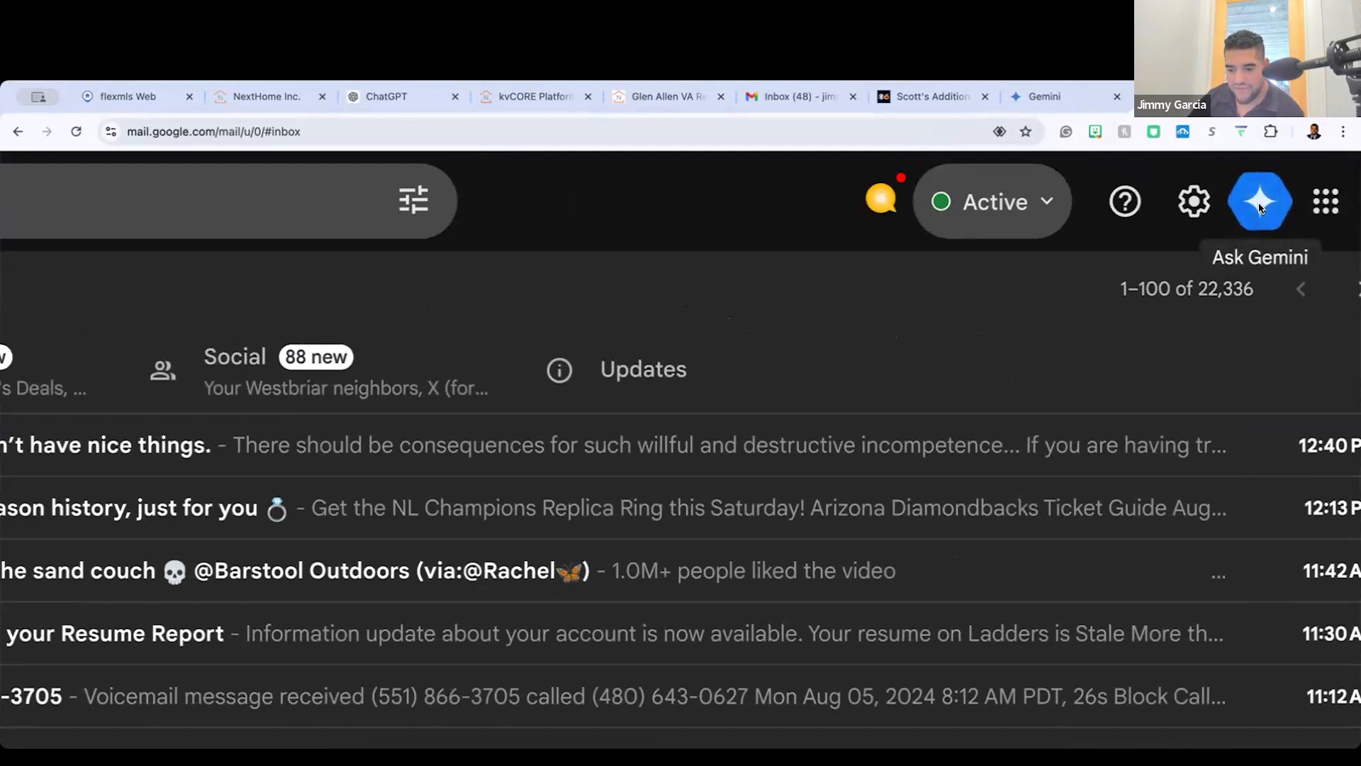
left_click(1248, 212)
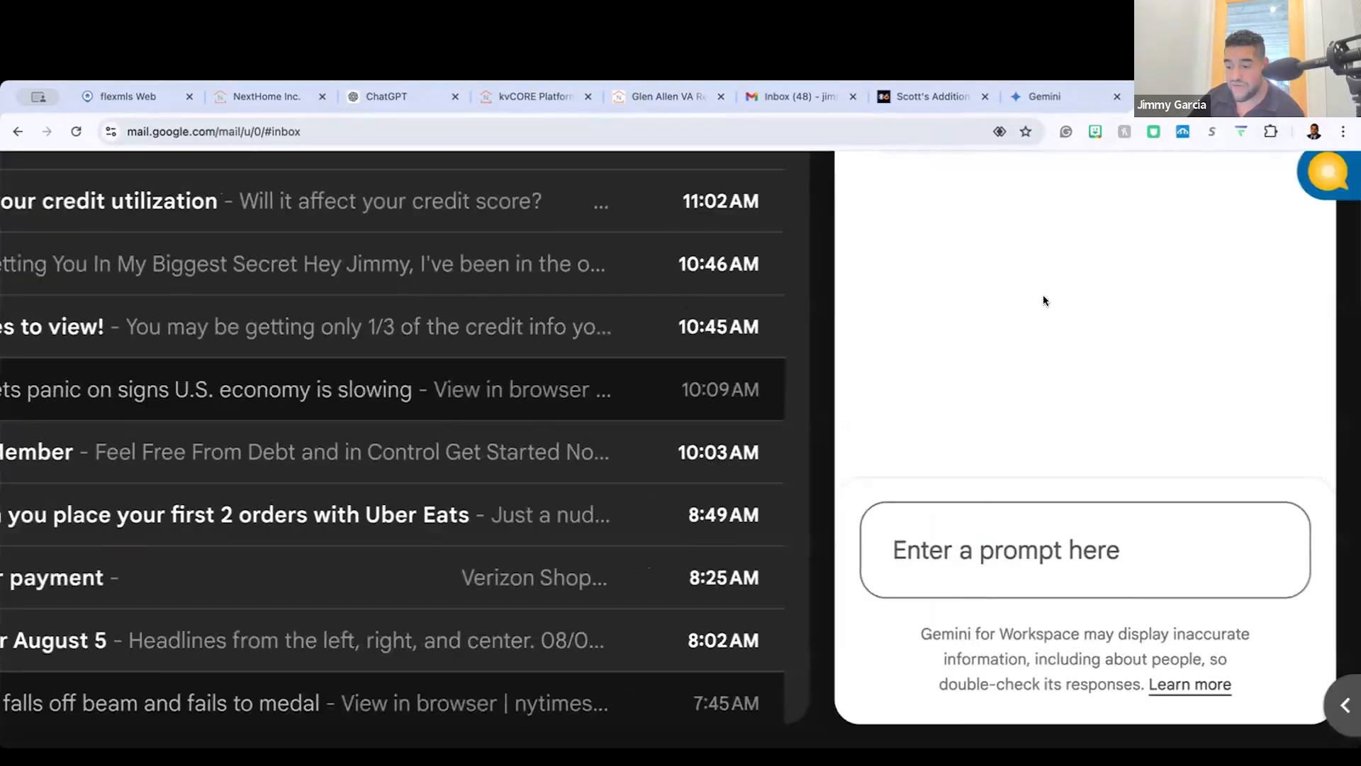
scroll(1042, 295, "down", 1)
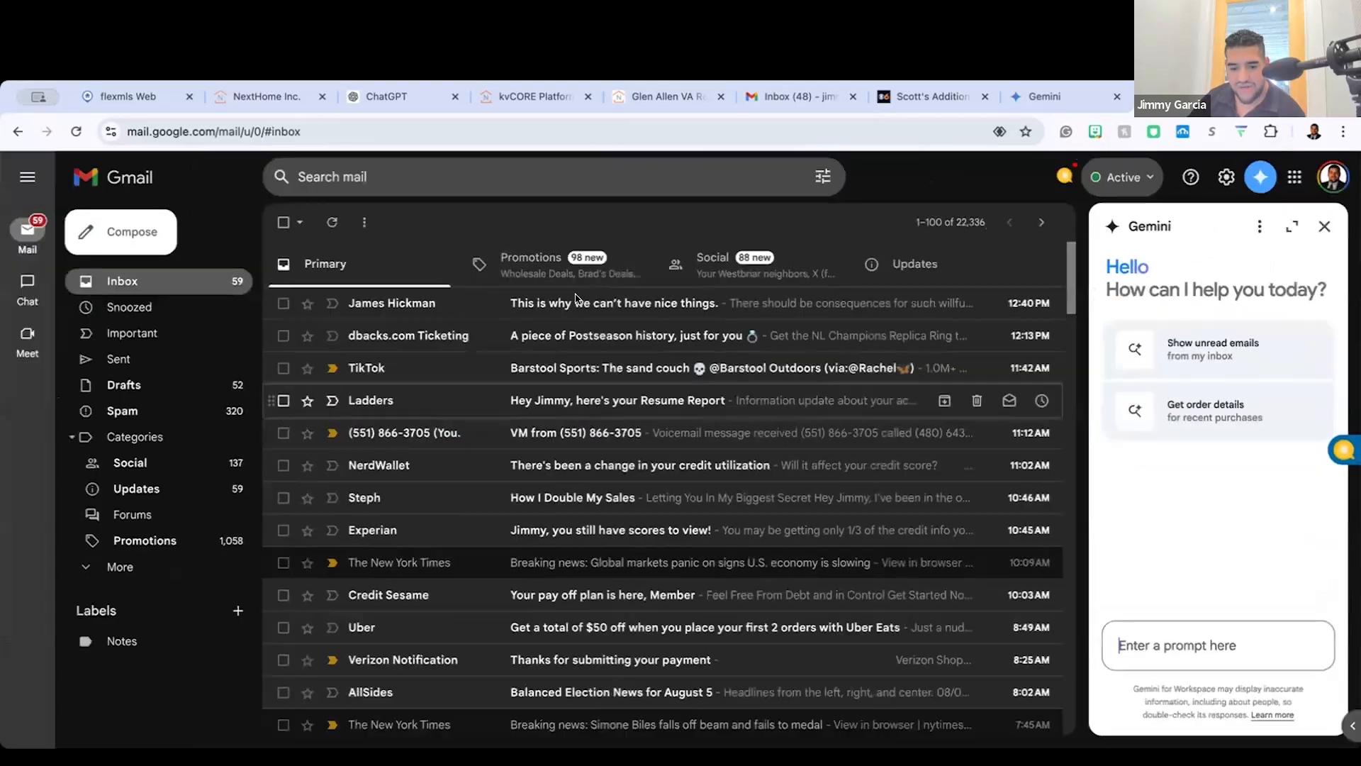
Step: Find and open the Coinbase email "Price alert: Bitcoin (BTC) is down" in the inbox
scroll(477, 385, "down", 3)
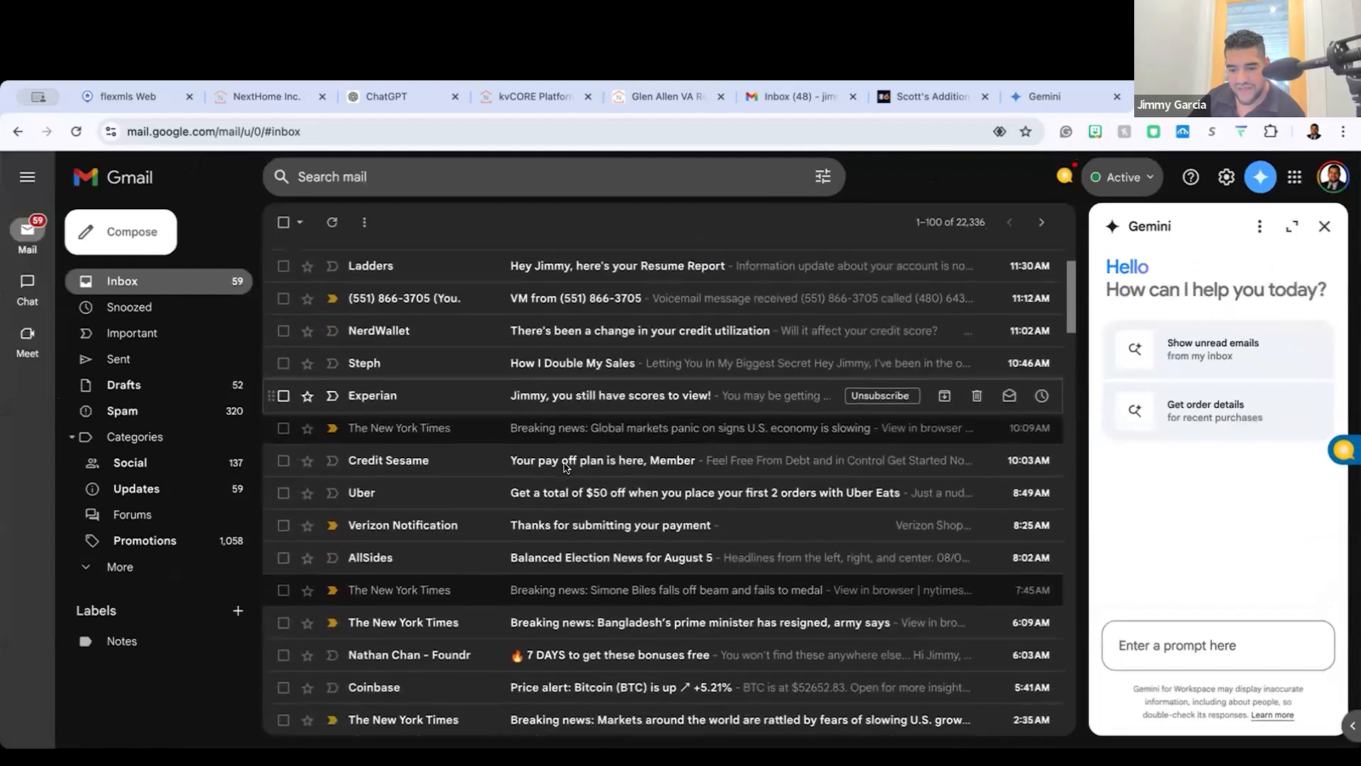
scroll(592, 380, "down", 3)
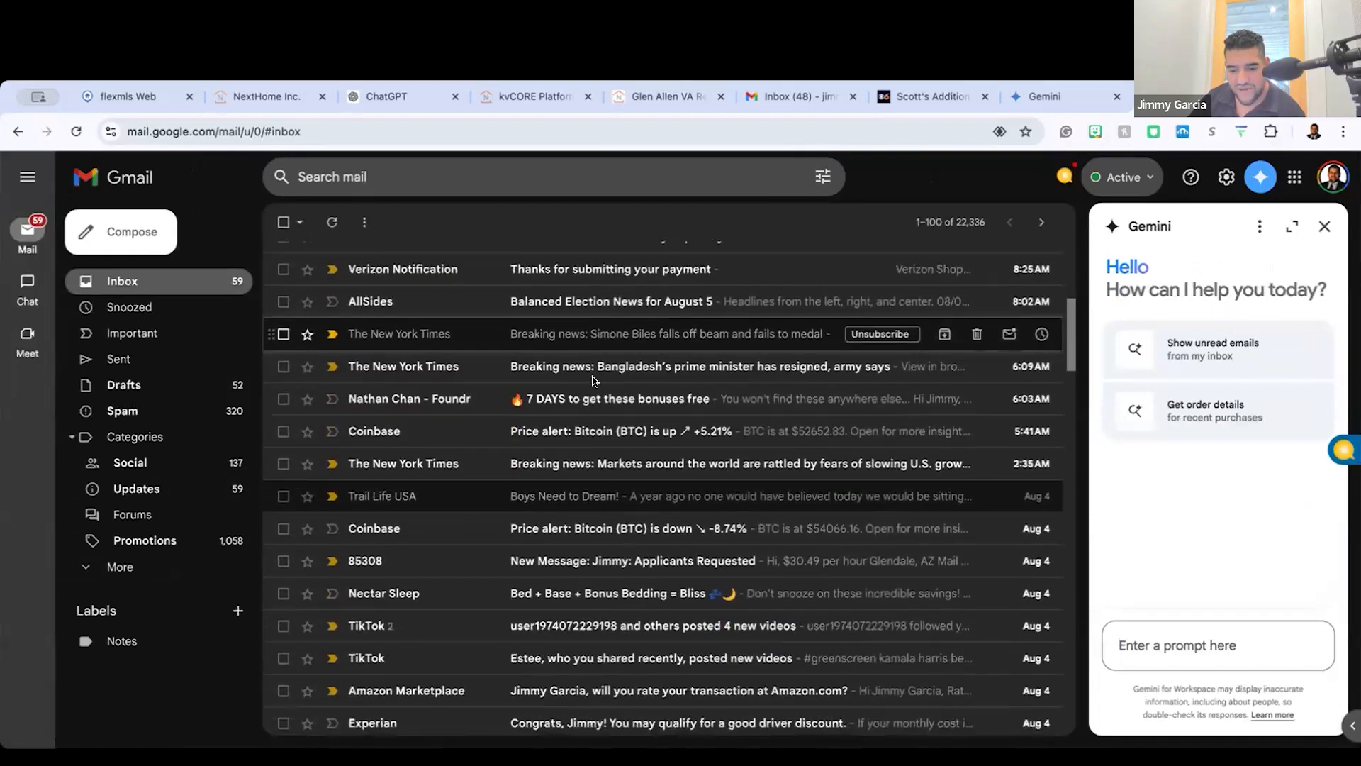
scroll(621, 347, "down", 1)
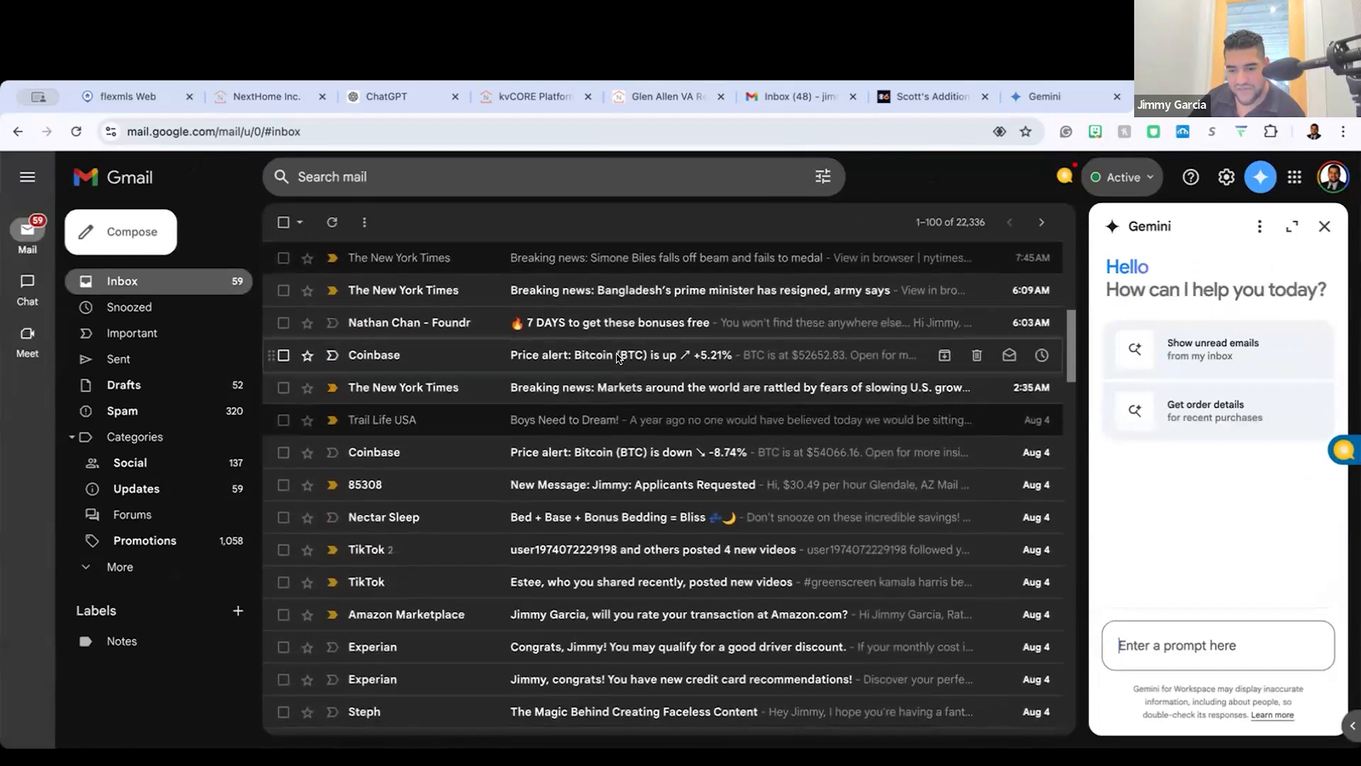
scroll(653, 365, "down", 1)
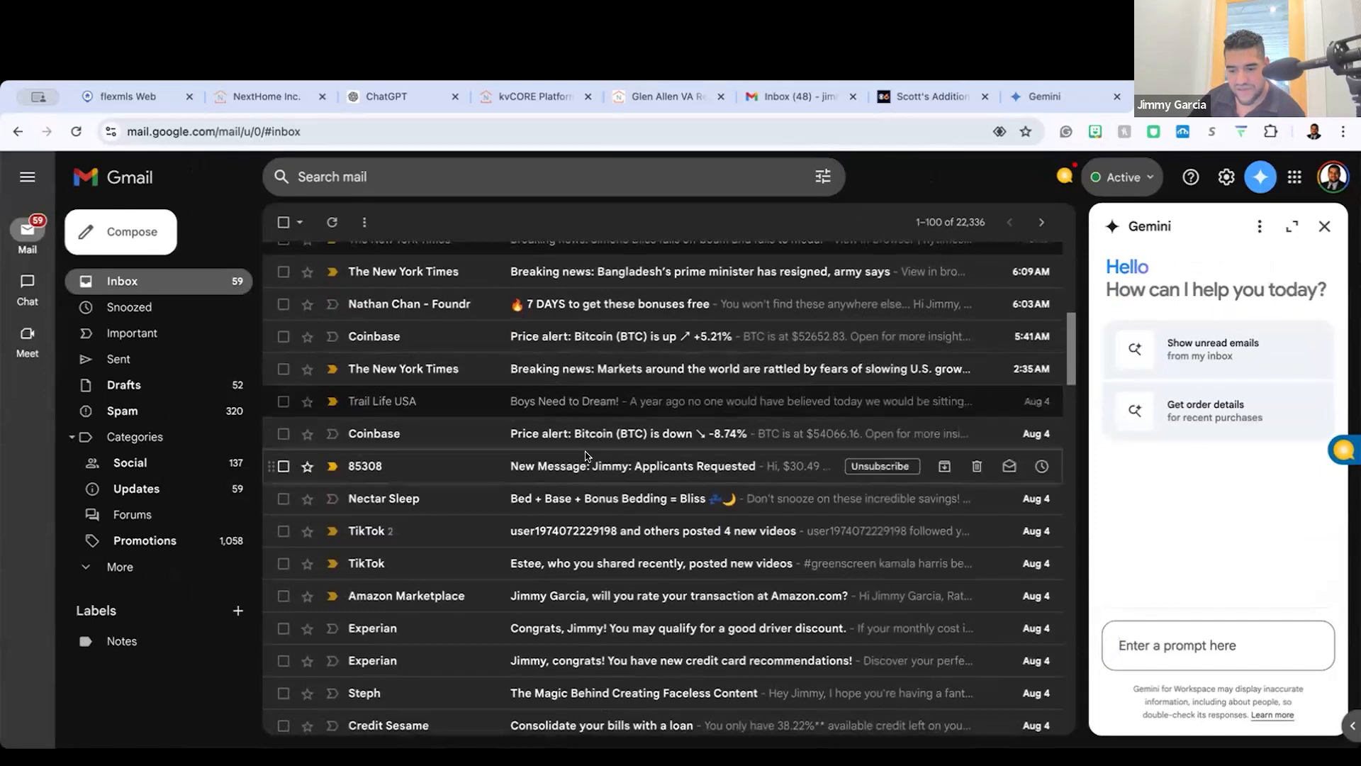
left_click(616, 439)
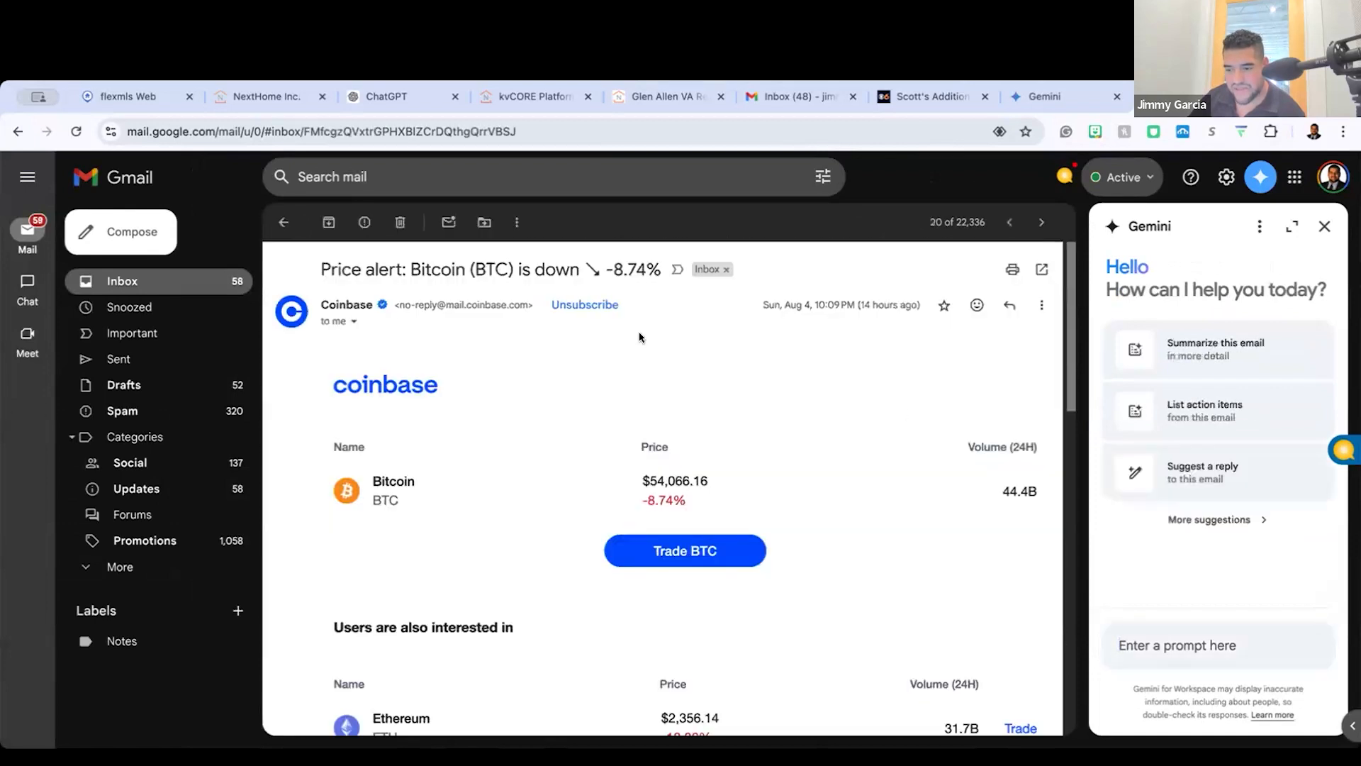
Step: Look through the Coinbase email and its linked Bitcoin price page, and close their tabs to return to the Gemini site
scroll(684, 424, "down", 10)
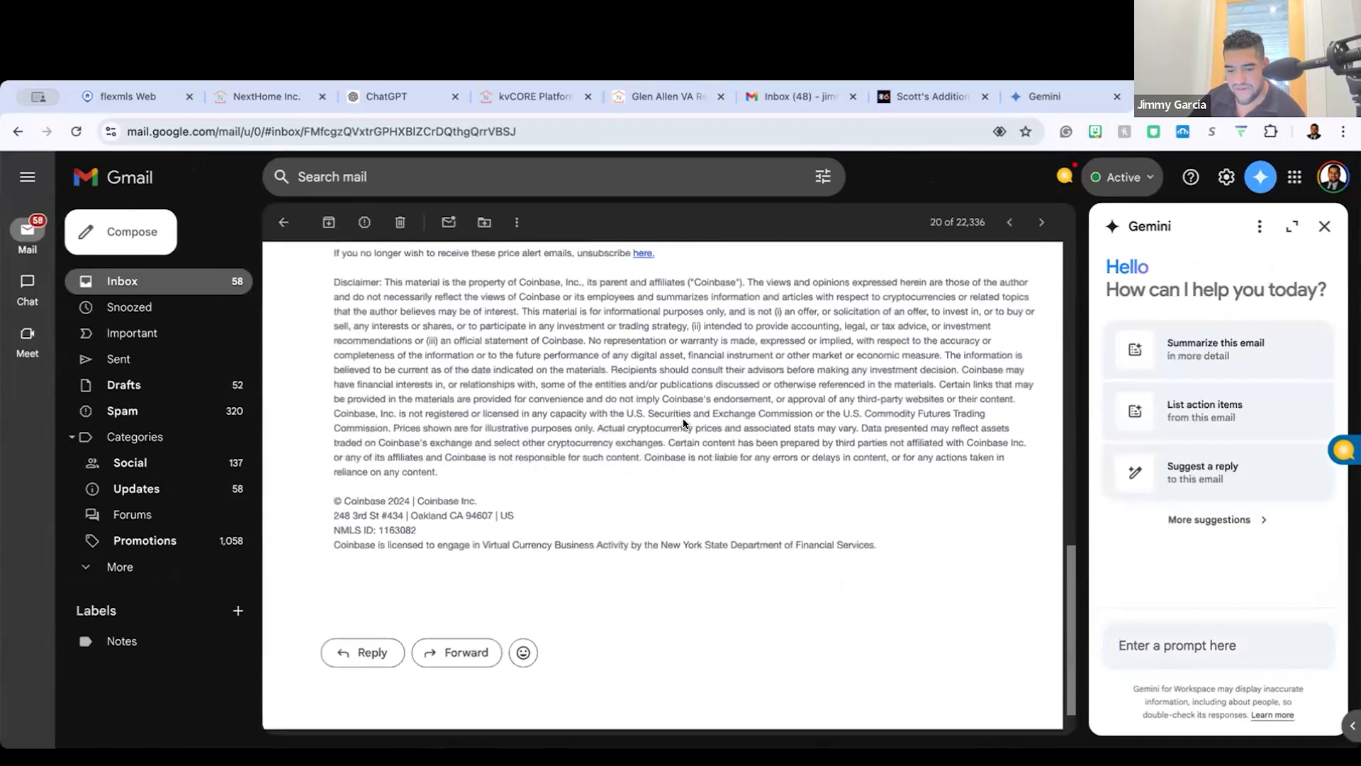
scroll(684, 424, "up", 6)
scroll(684, 424, "up", 5)
left_click(902, 507)
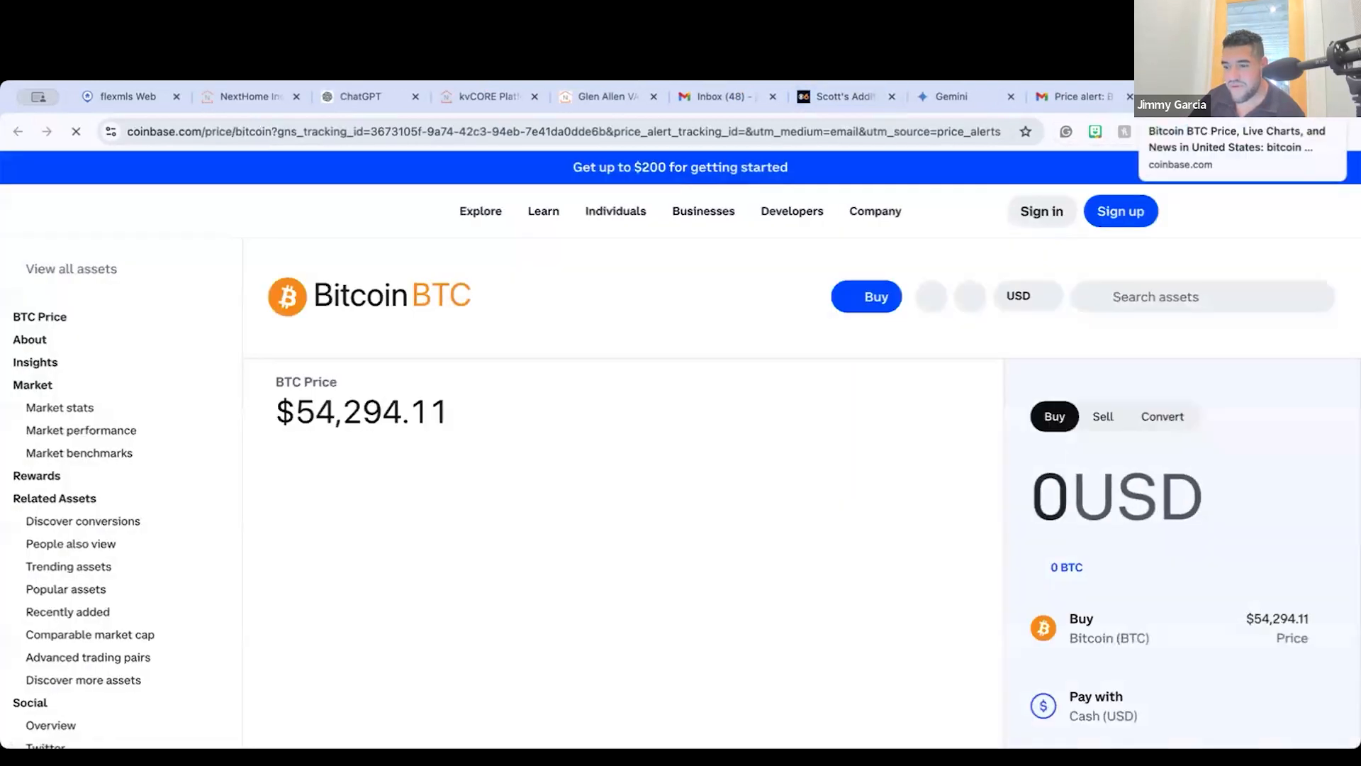
key("ctrl+w")
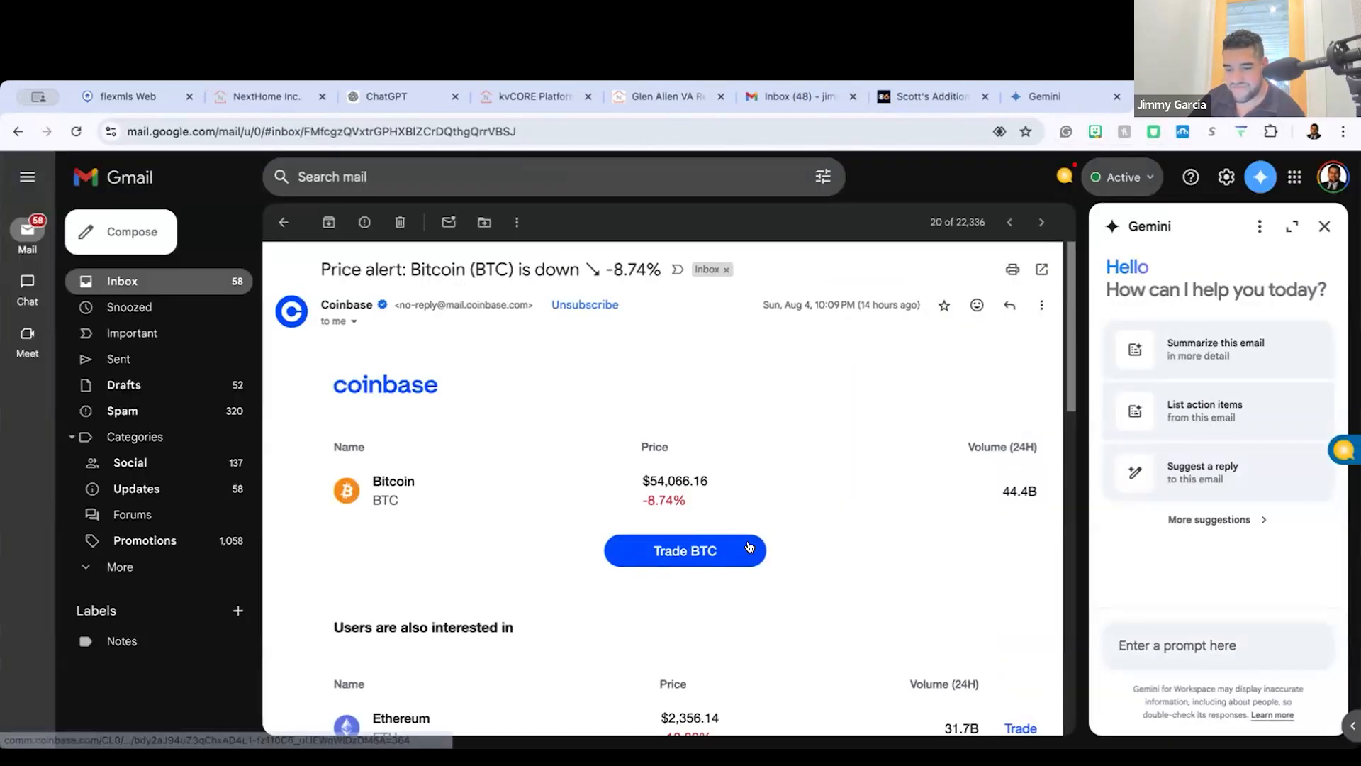
scroll(905, 440, "down", 2)
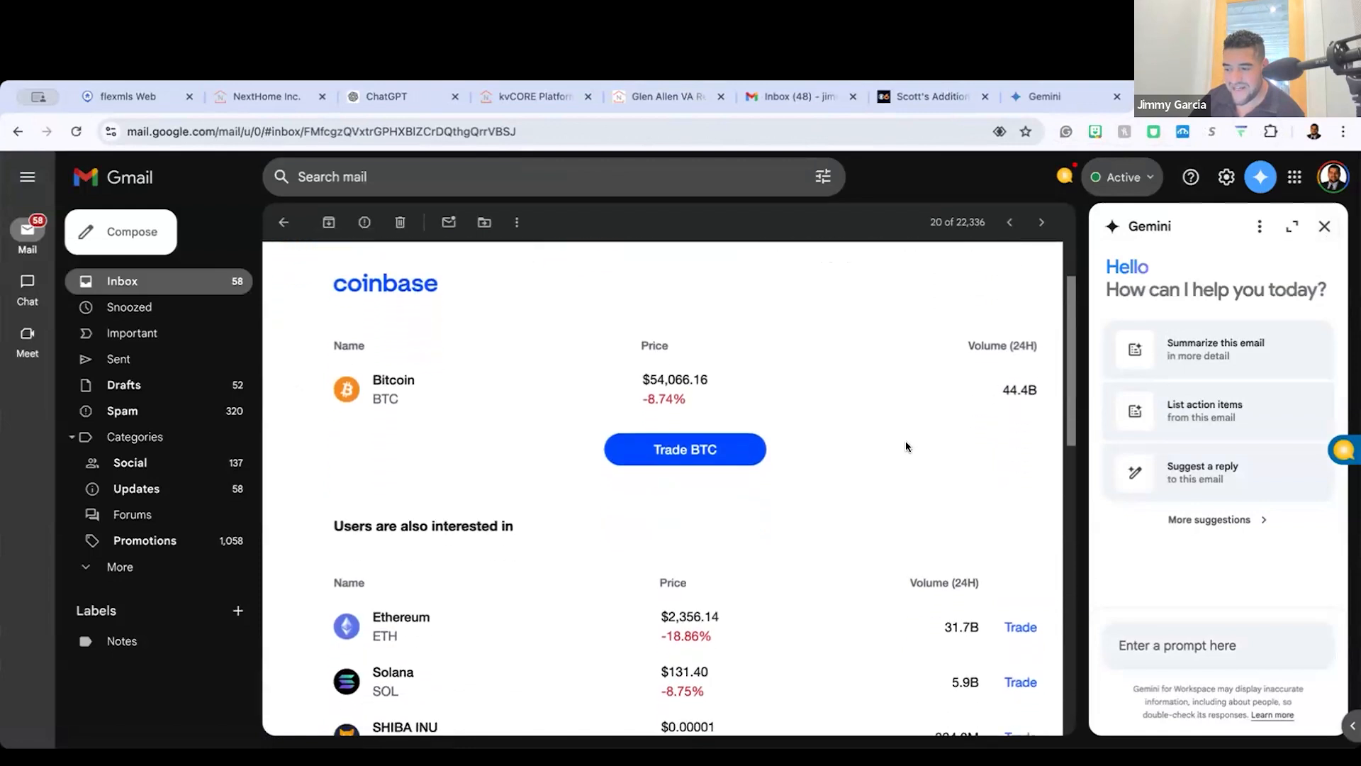
scroll(483, 487, "down", 4)
scroll(483, 486, "up", 6)
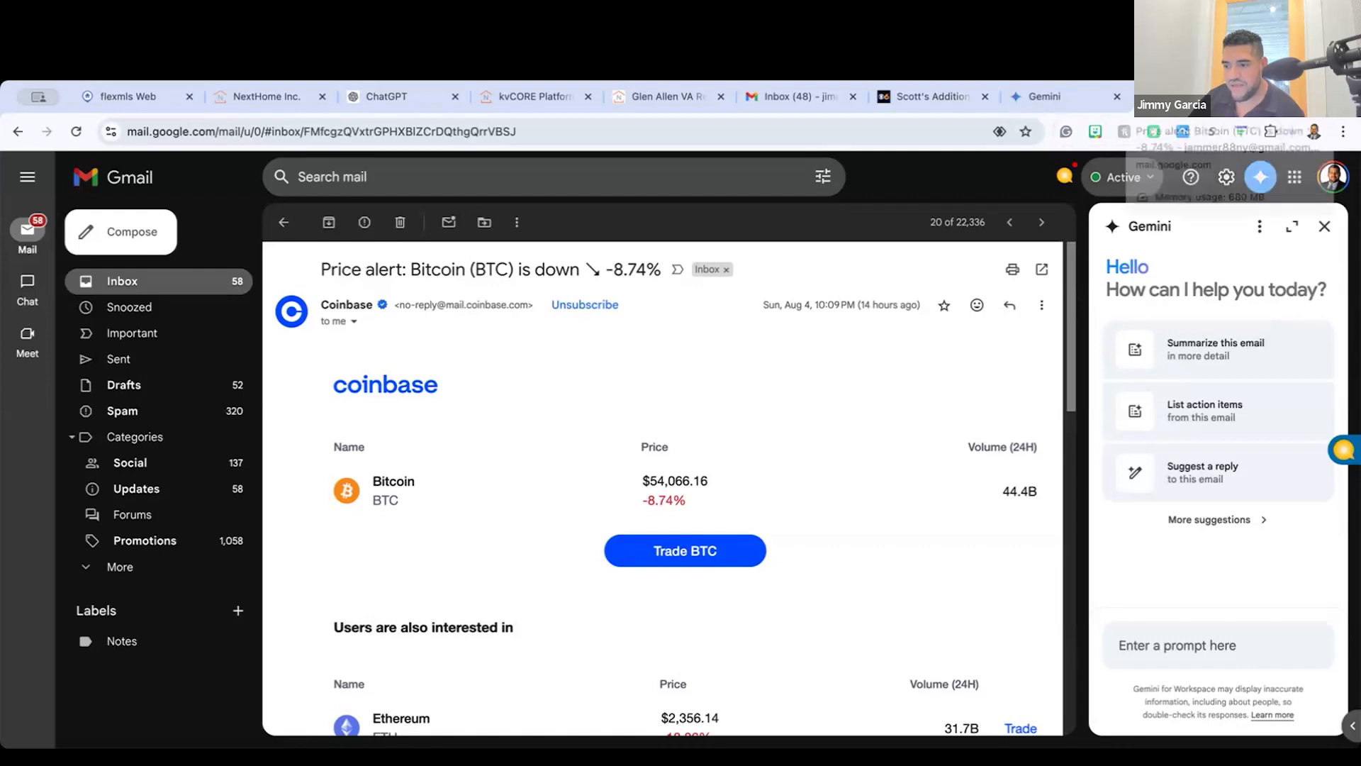
left_click(1250, 96)
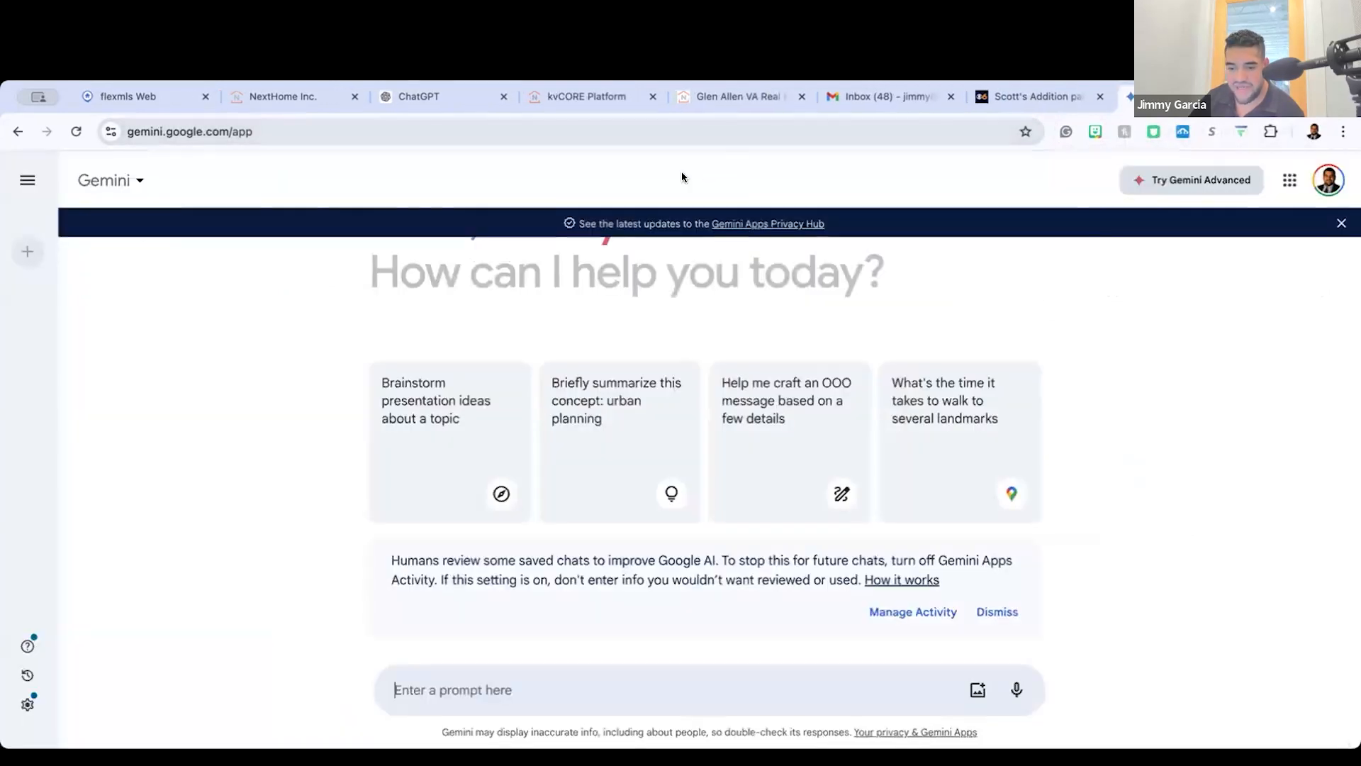
Step: Switch to kvCORE, open the Site Content section of Web & IDX and look over the Testimonials list
left_click(581, 100)
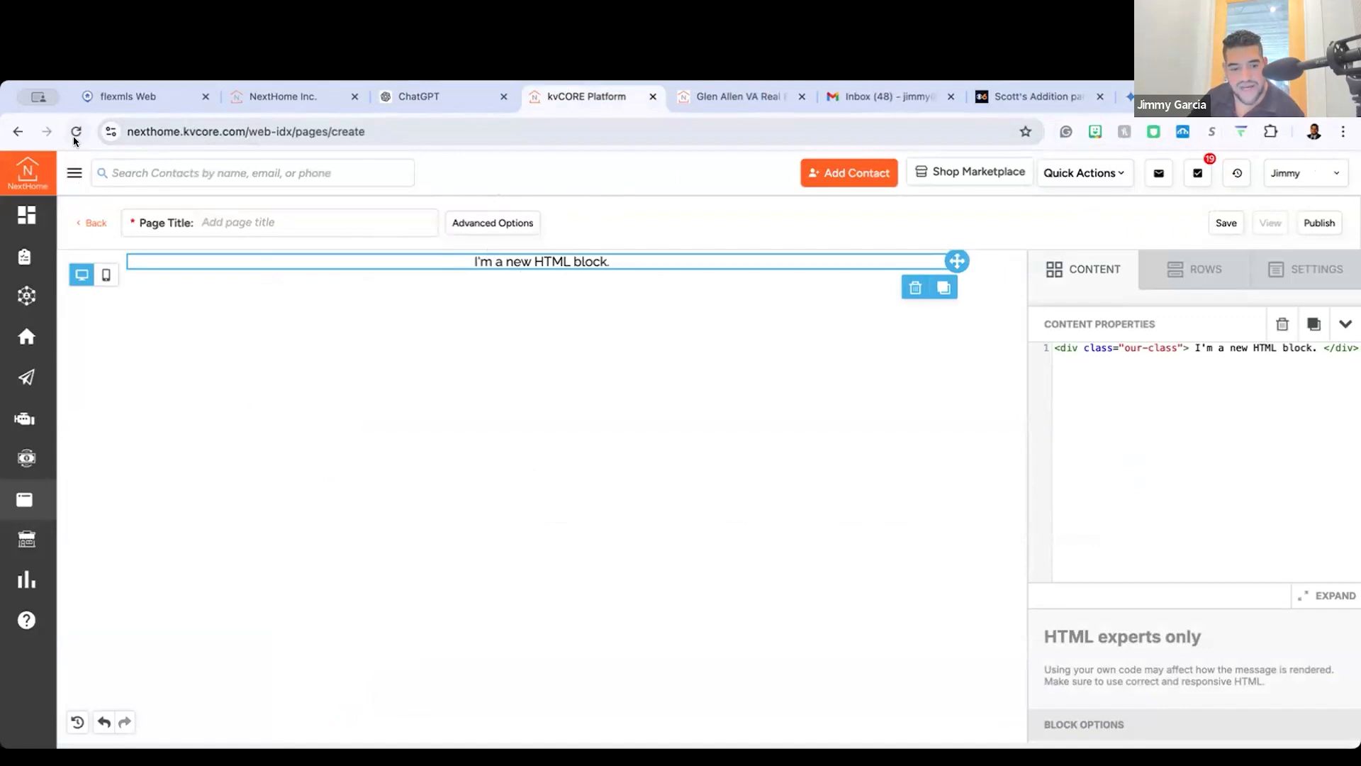
left_click(74, 173)
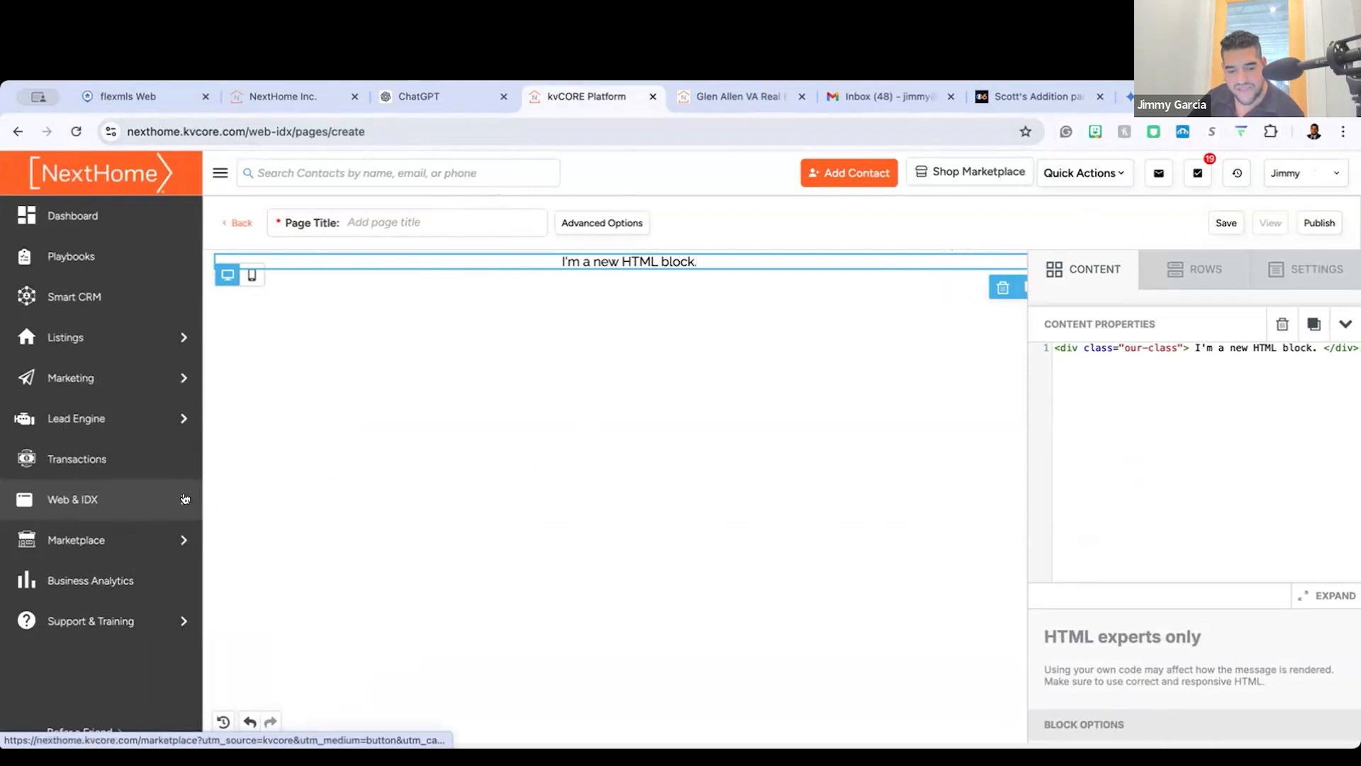
mouse_move(156, 496)
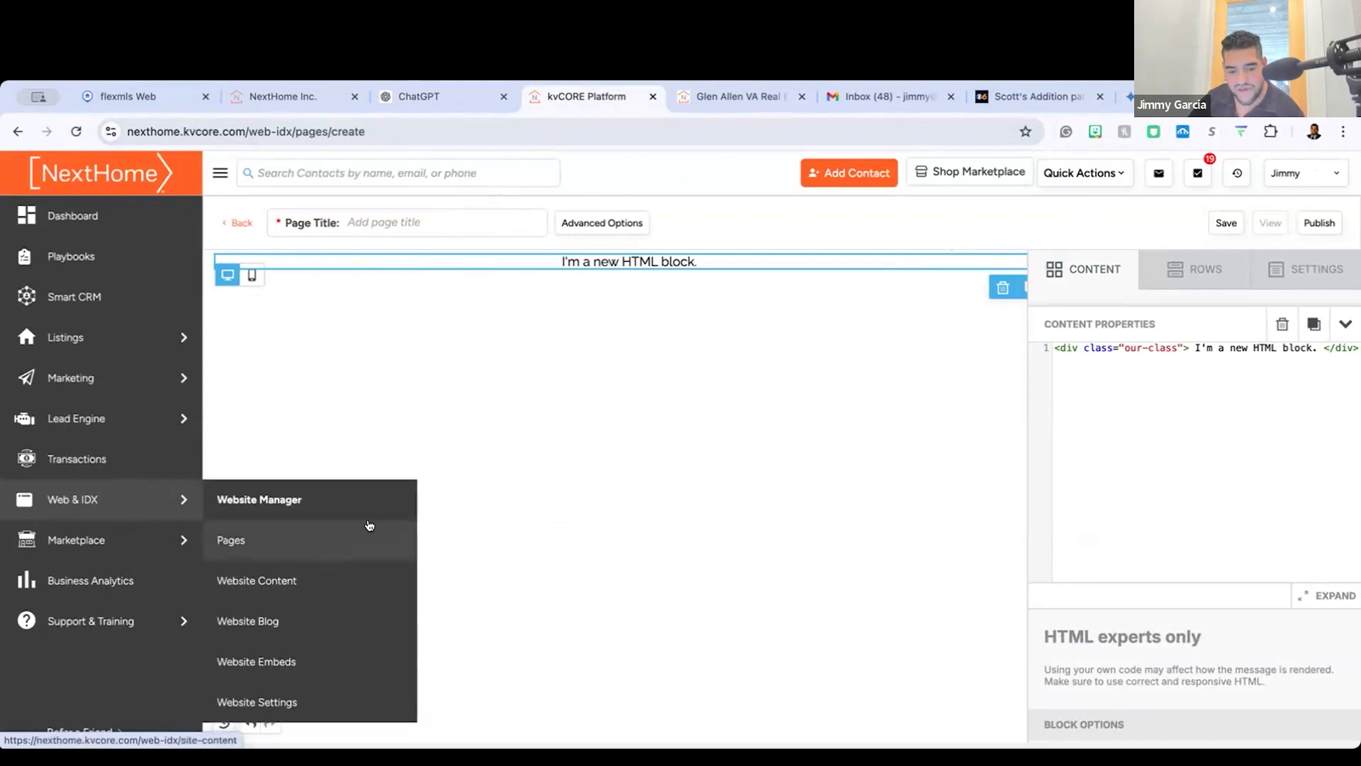
left_click(270, 544)
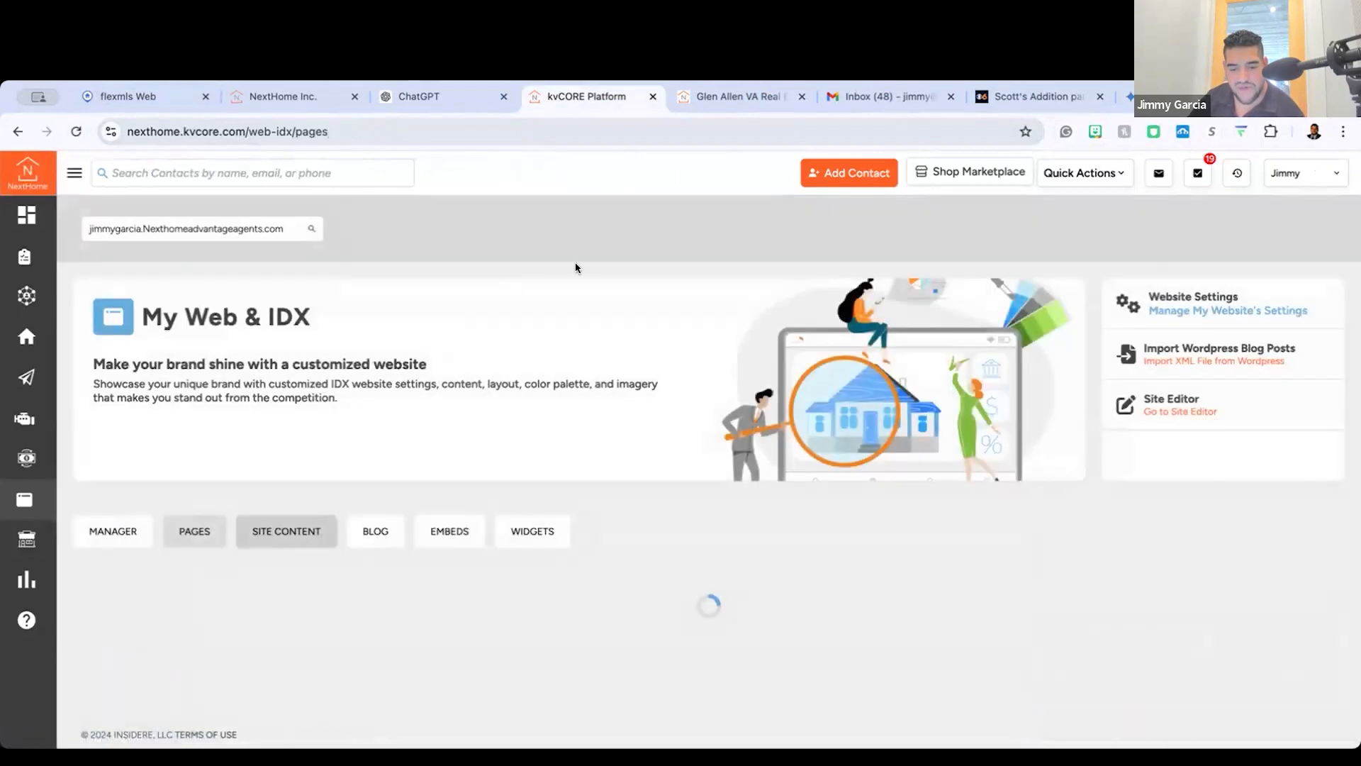
scroll(418, 436, "down", 3)
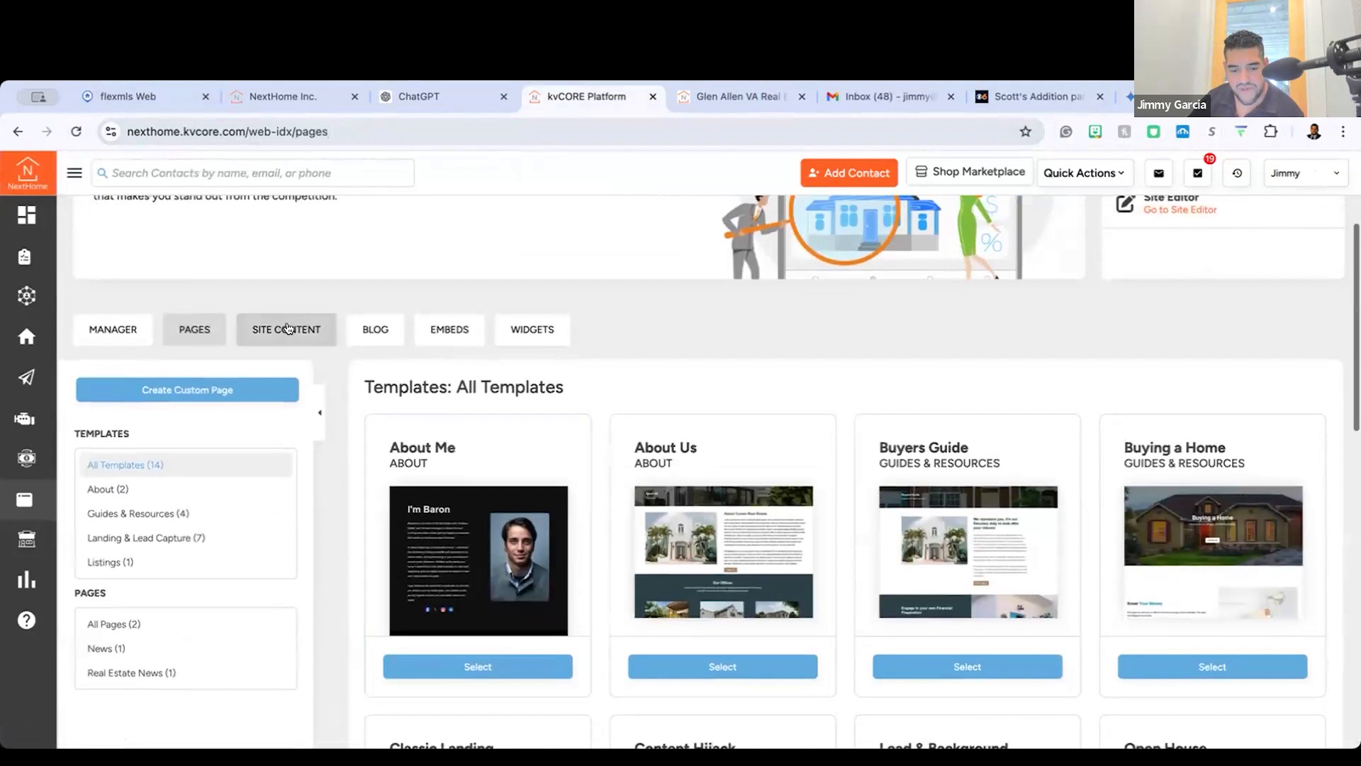
left_click(289, 325)
scroll(182, 565, "down", 1)
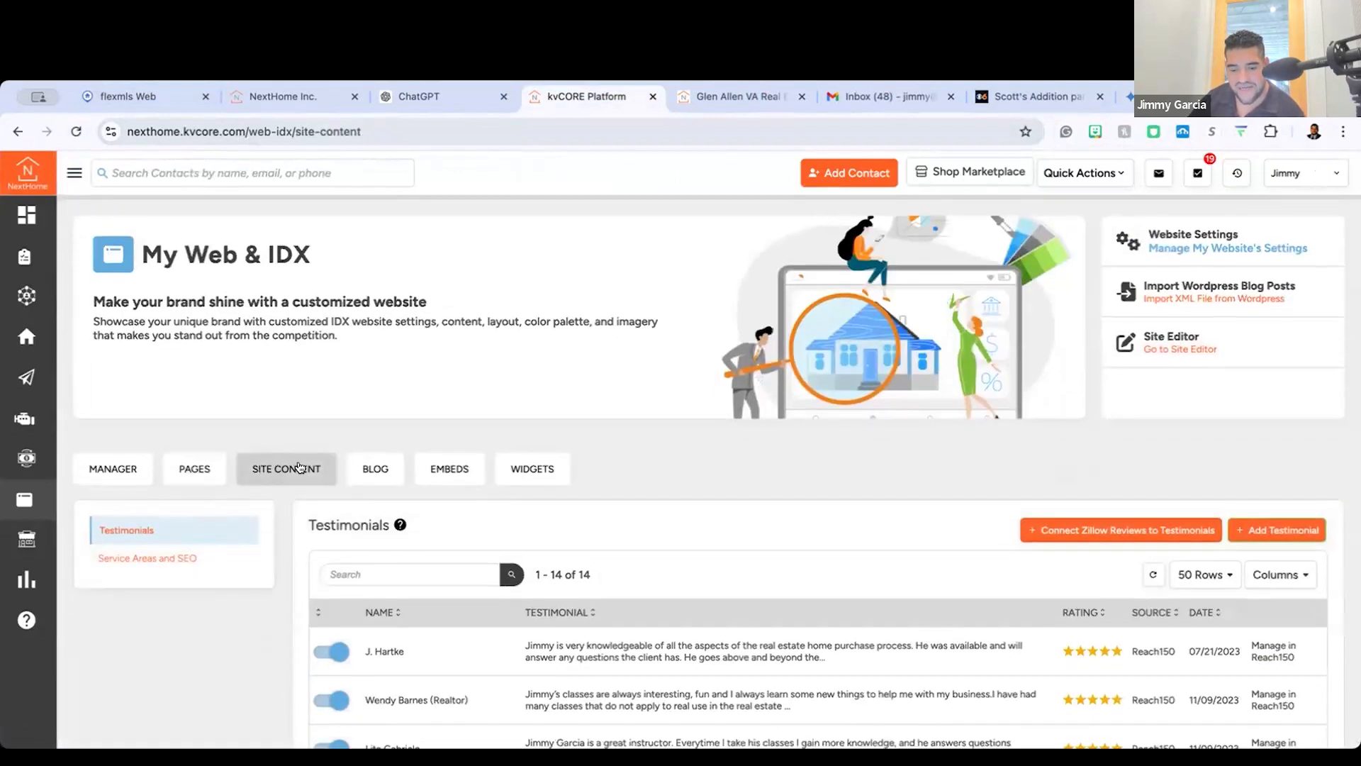
scroll(298, 468, "down", 2)
scroll(300, 467, "up", 1)
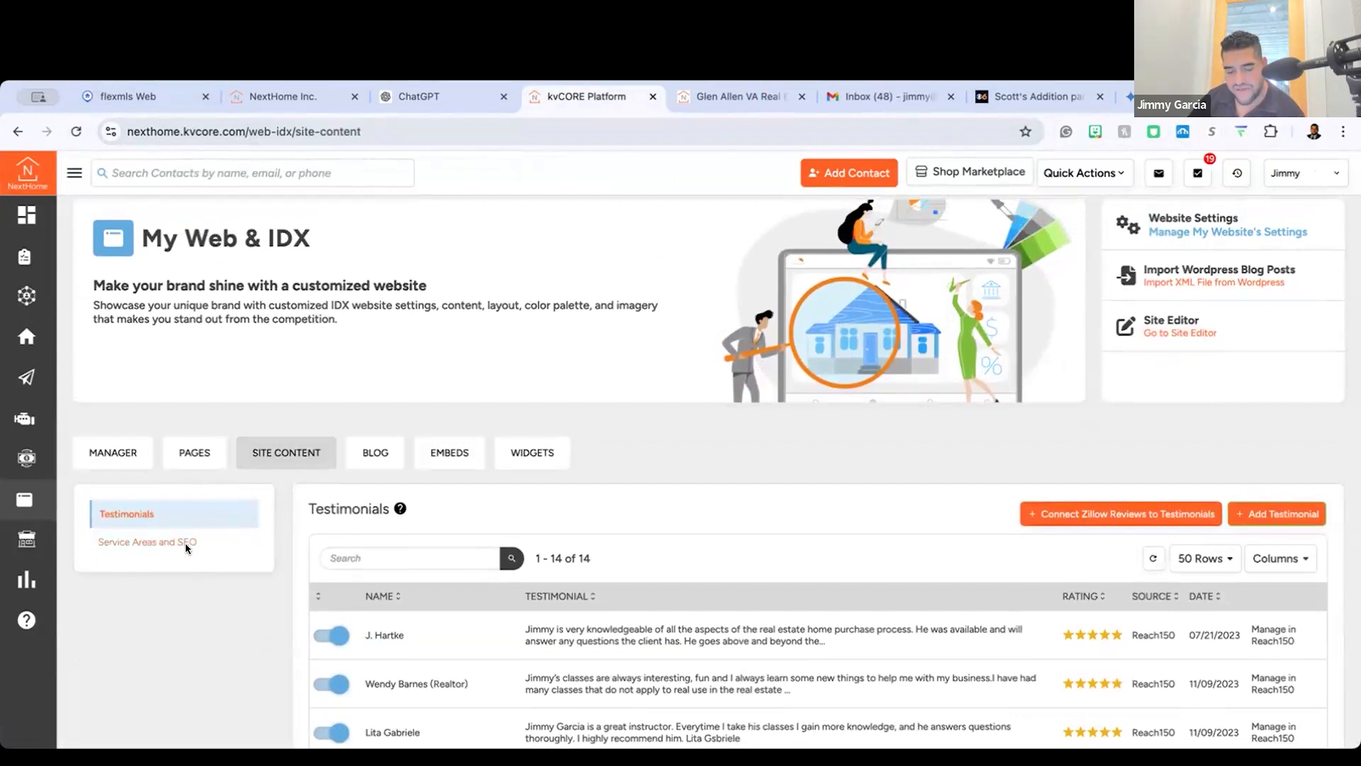
Step: Open Service Areas and SEO and remove all areas from the list
left_click(165, 543)
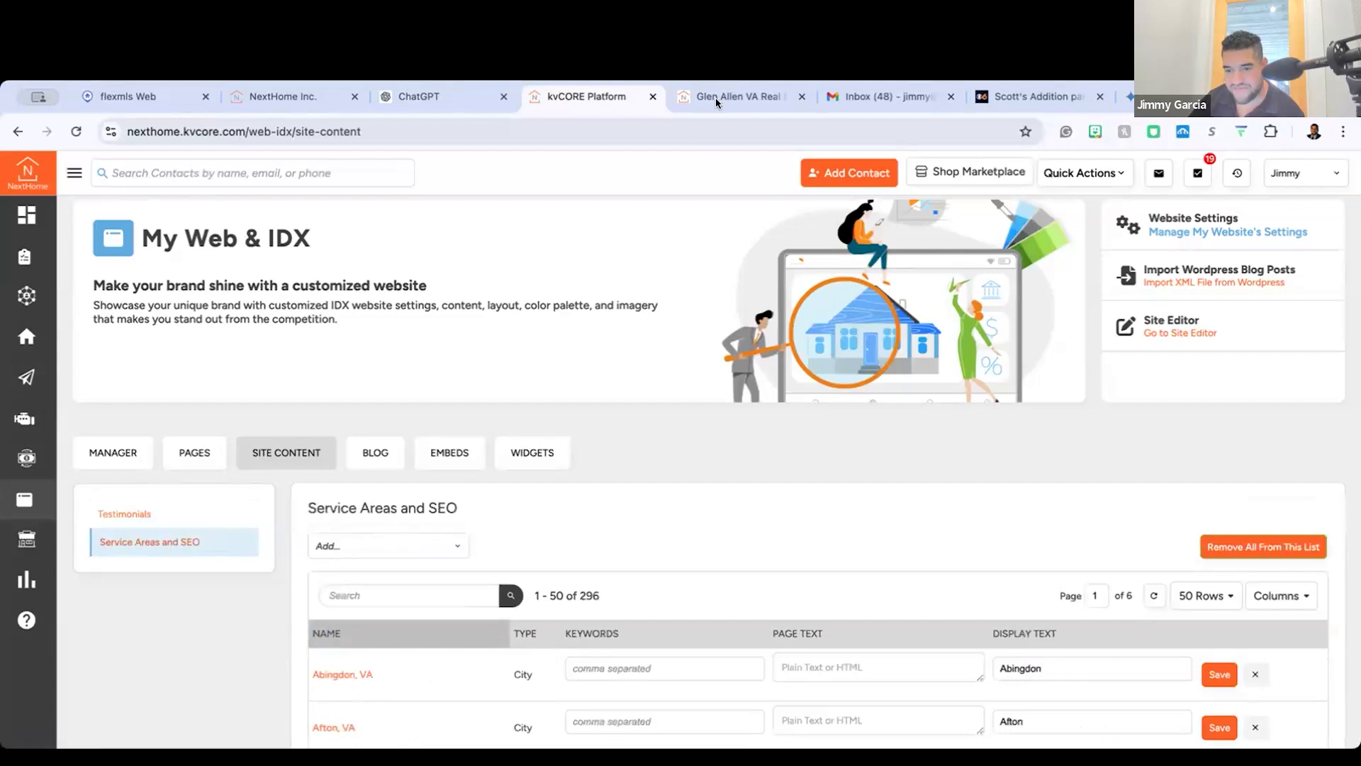
scroll(593, 446, "down", 1)
left_click(1251, 470)
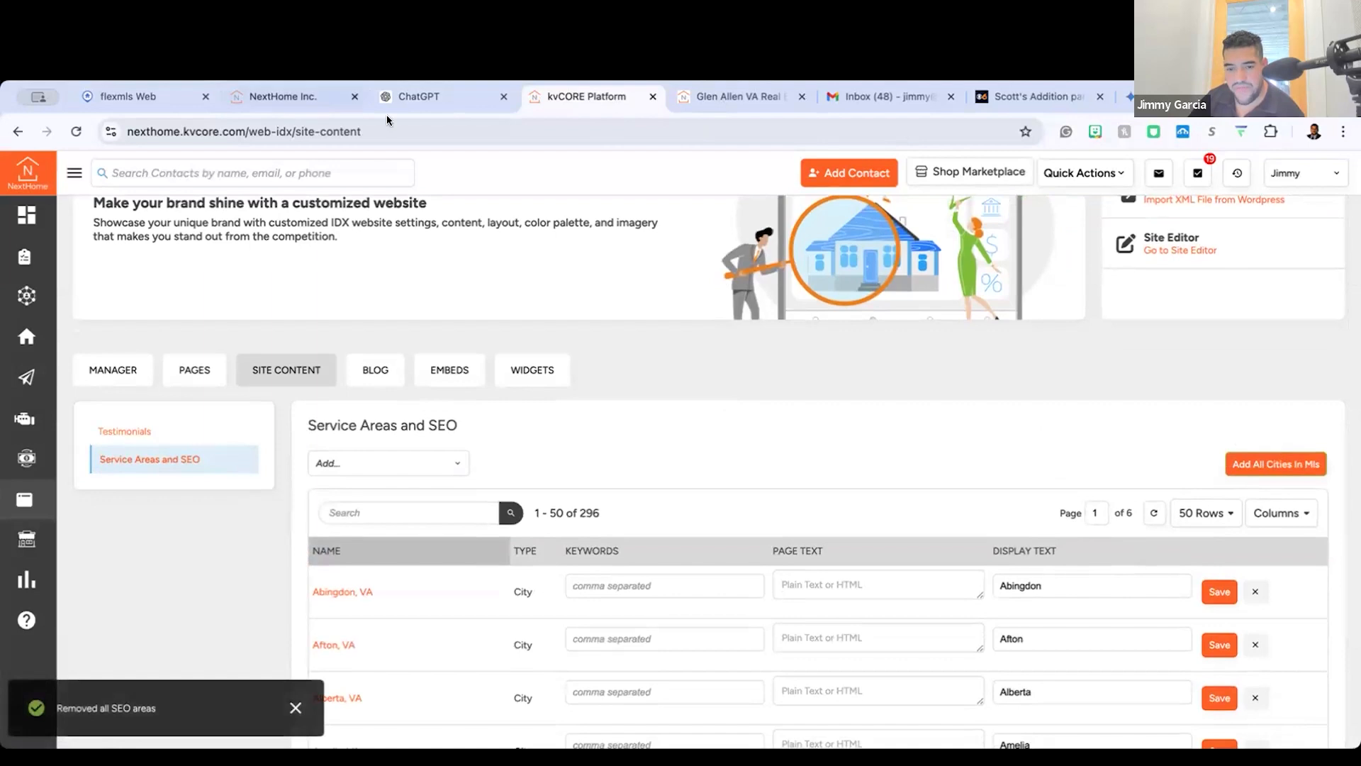
Step: Reload the site content page and return to Service Areas and SEO
left_click(330, 134)
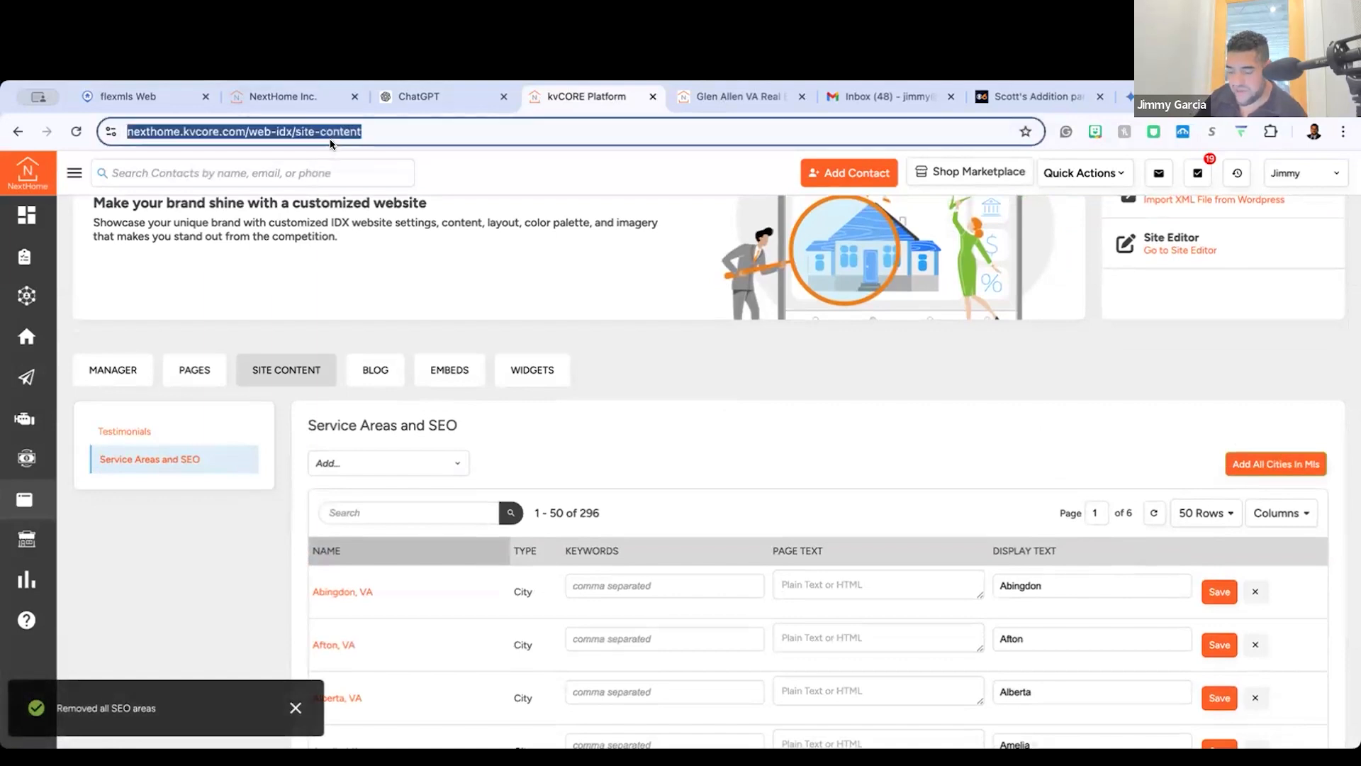
key("Return")
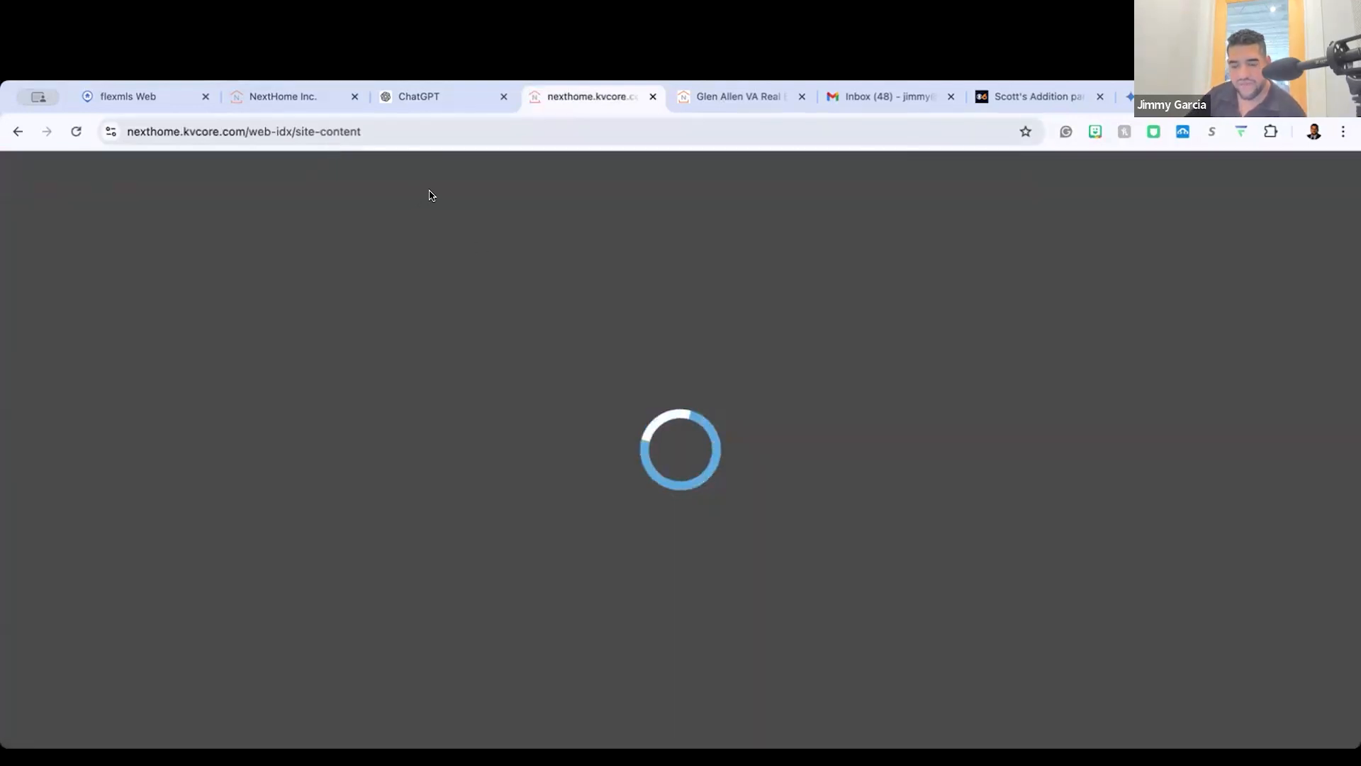
scroll(405, 516, "down", 1)
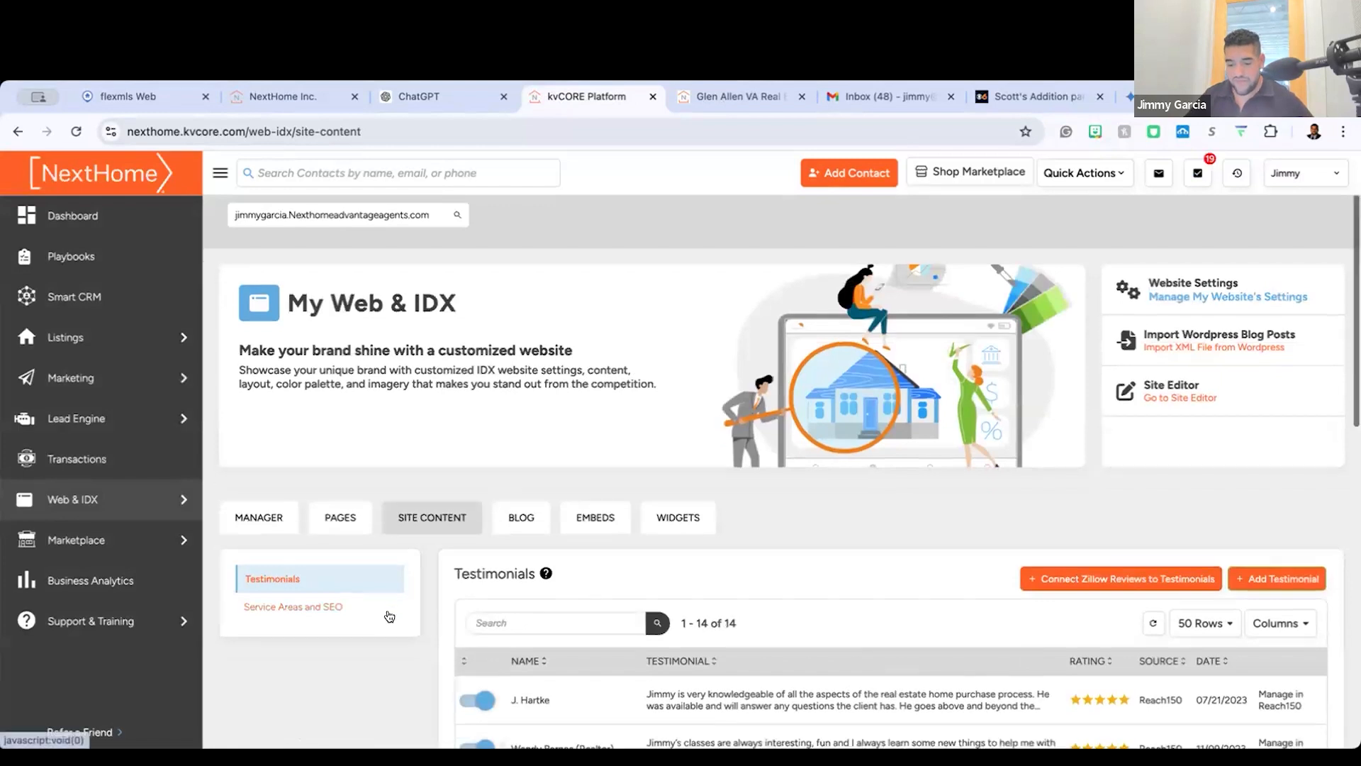
left_click(335, 558)
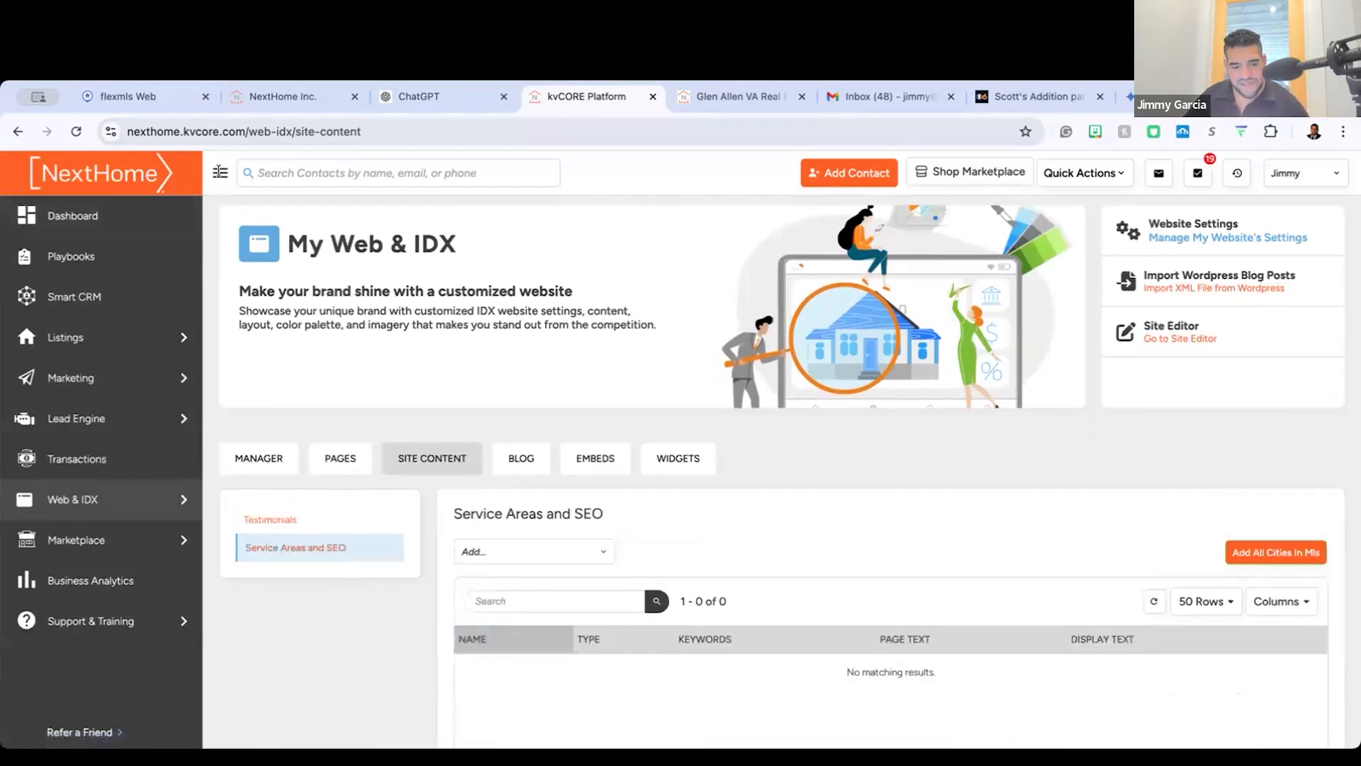
Step: Revisit Website Content under Web & IDX and examine the Service Areas and SEO section and its options for adding areas
left_click(220, 173)
mouse_move(17, 500)
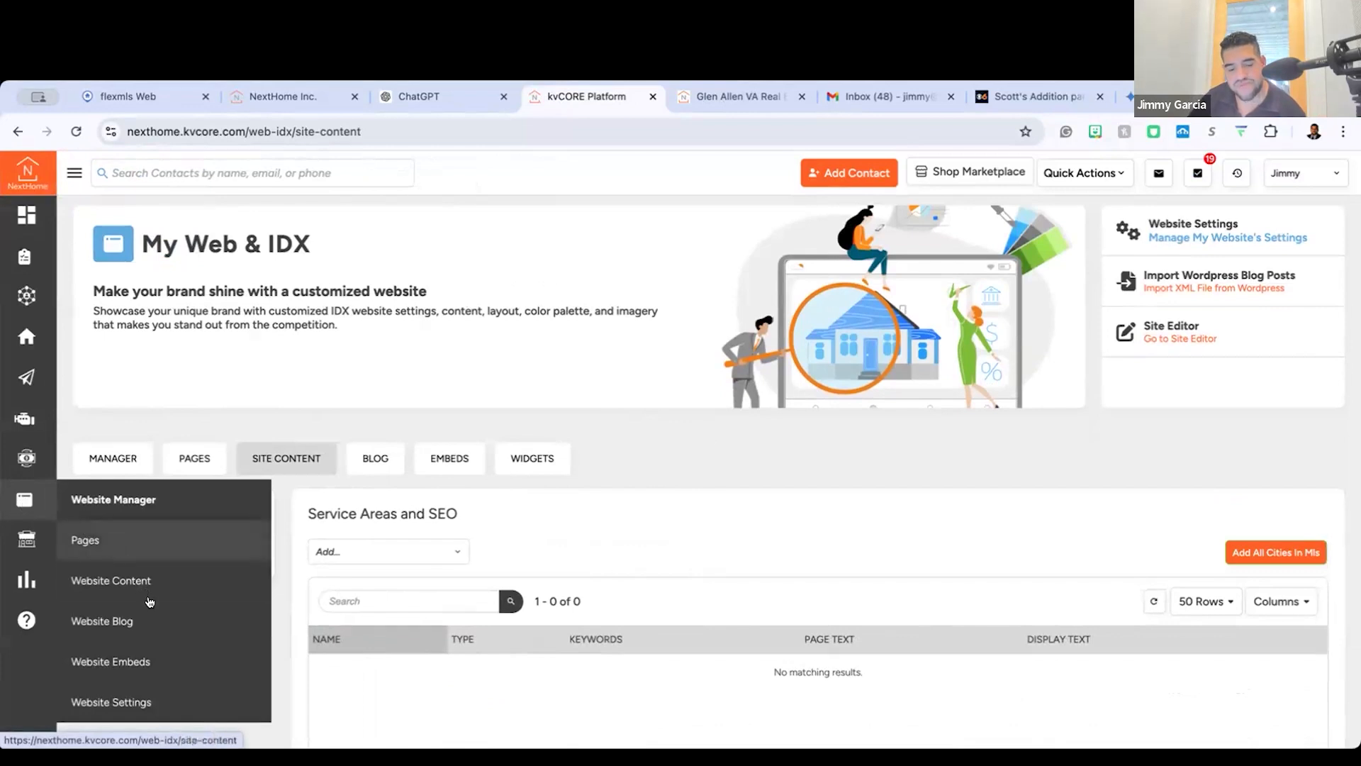
left_click(146, 580)
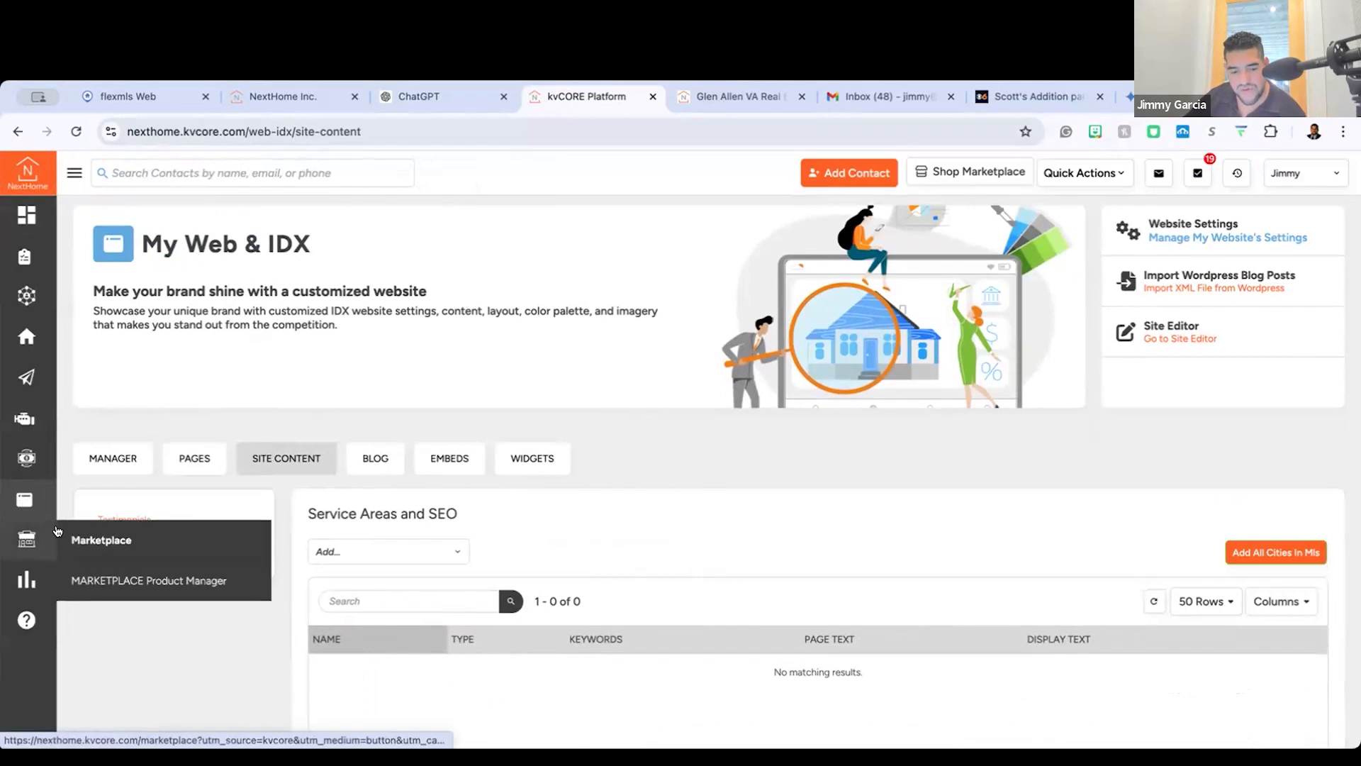
scroll(168, 486, "up", 5)
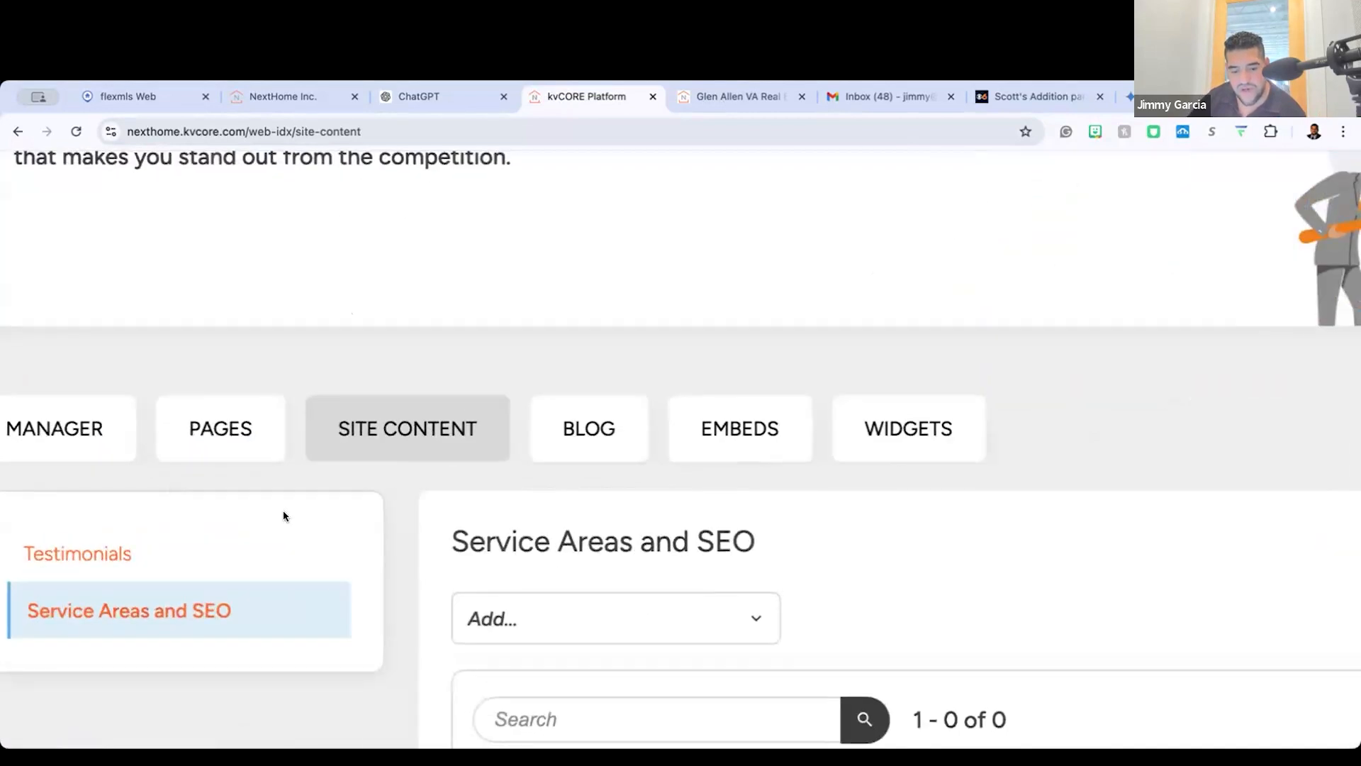
scroll(284, 514, "down", 1)
scroll(108, 495, "left", 3)
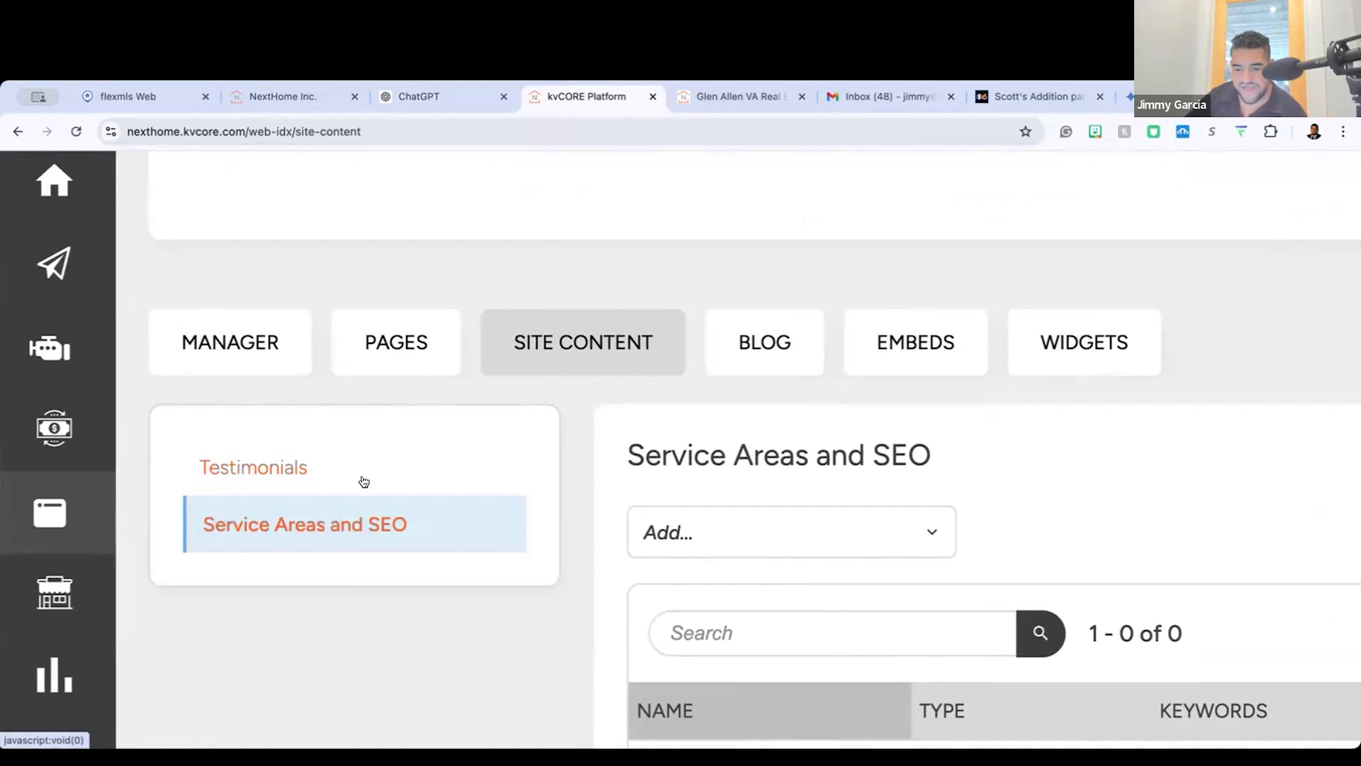
scroll(1154, 509, "down", 5)
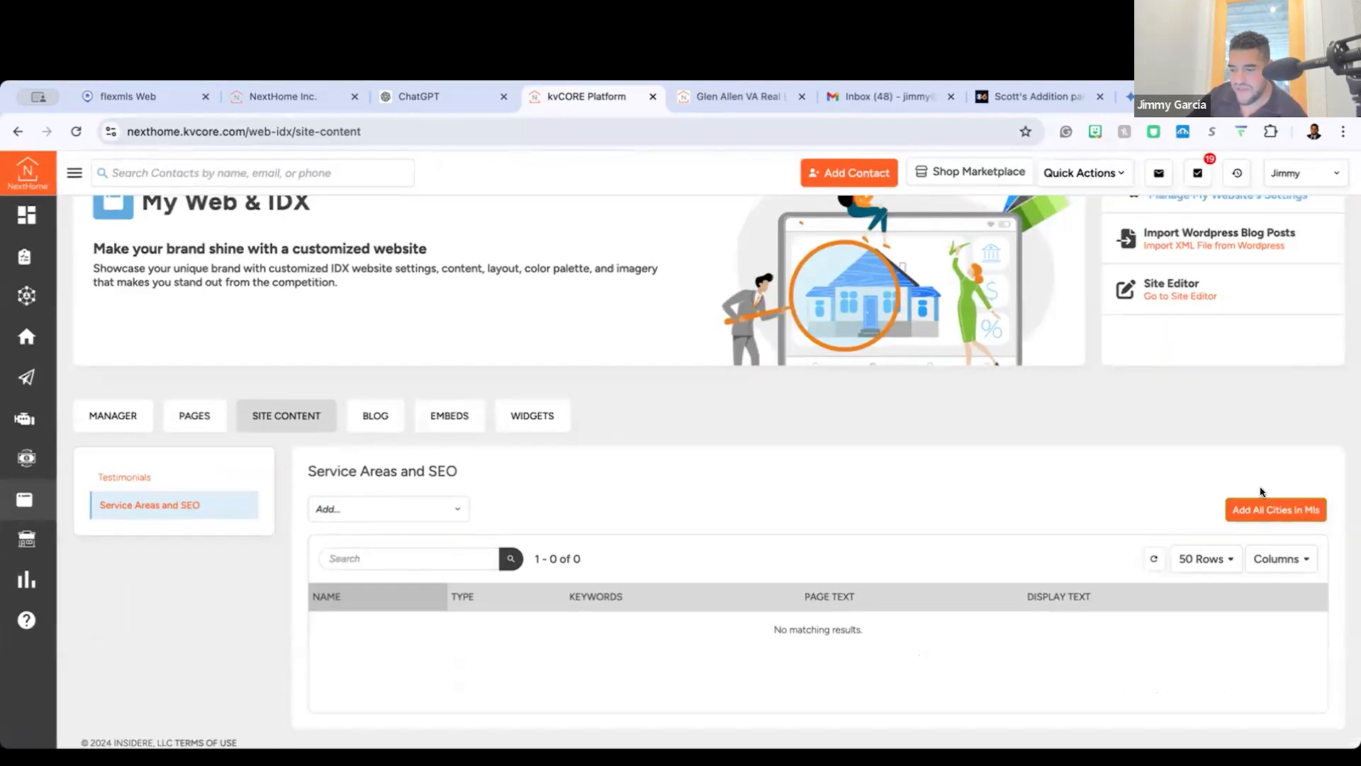
scroll(759, 565, "down", 1)
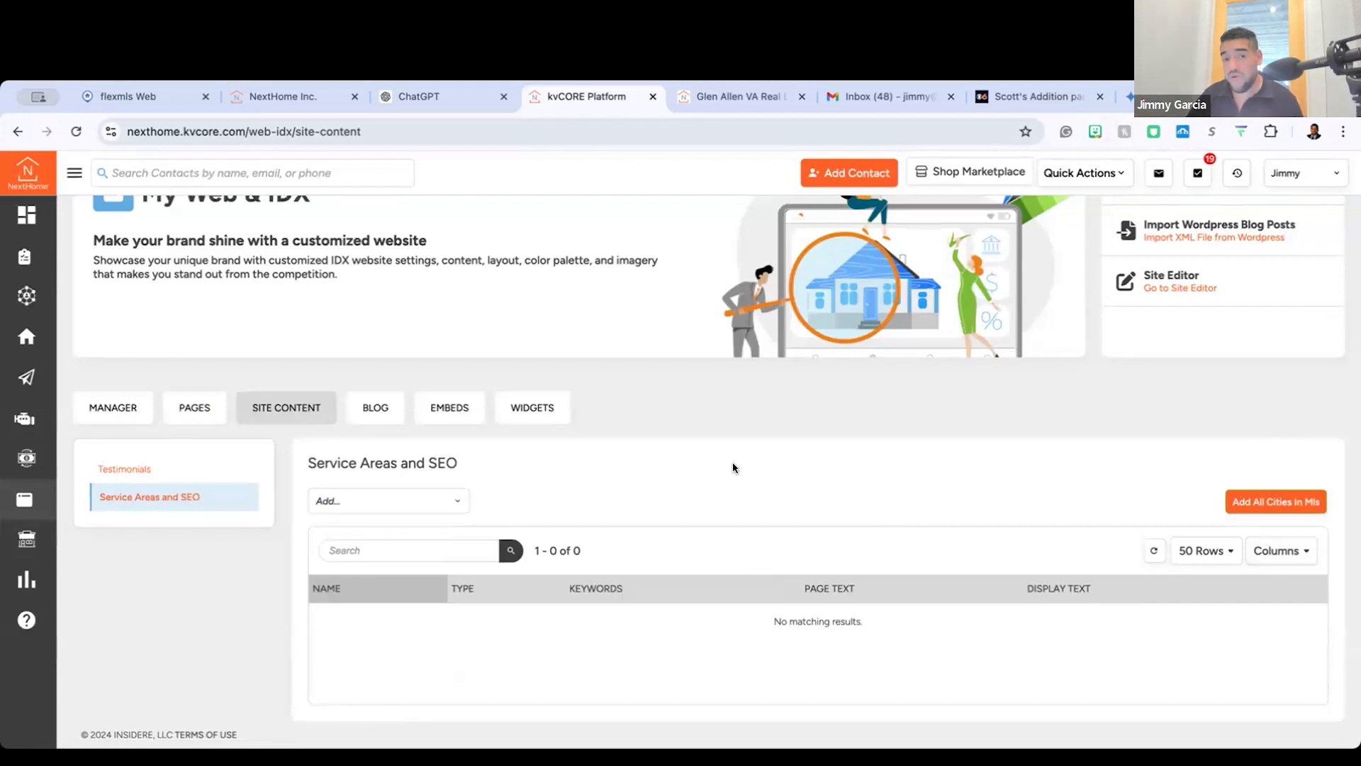
Step: Search the areas available to add for "Richmond" and dismiss the suggestions without choosing one
left_click(411, 491)
type("dsf")
type("Ric")
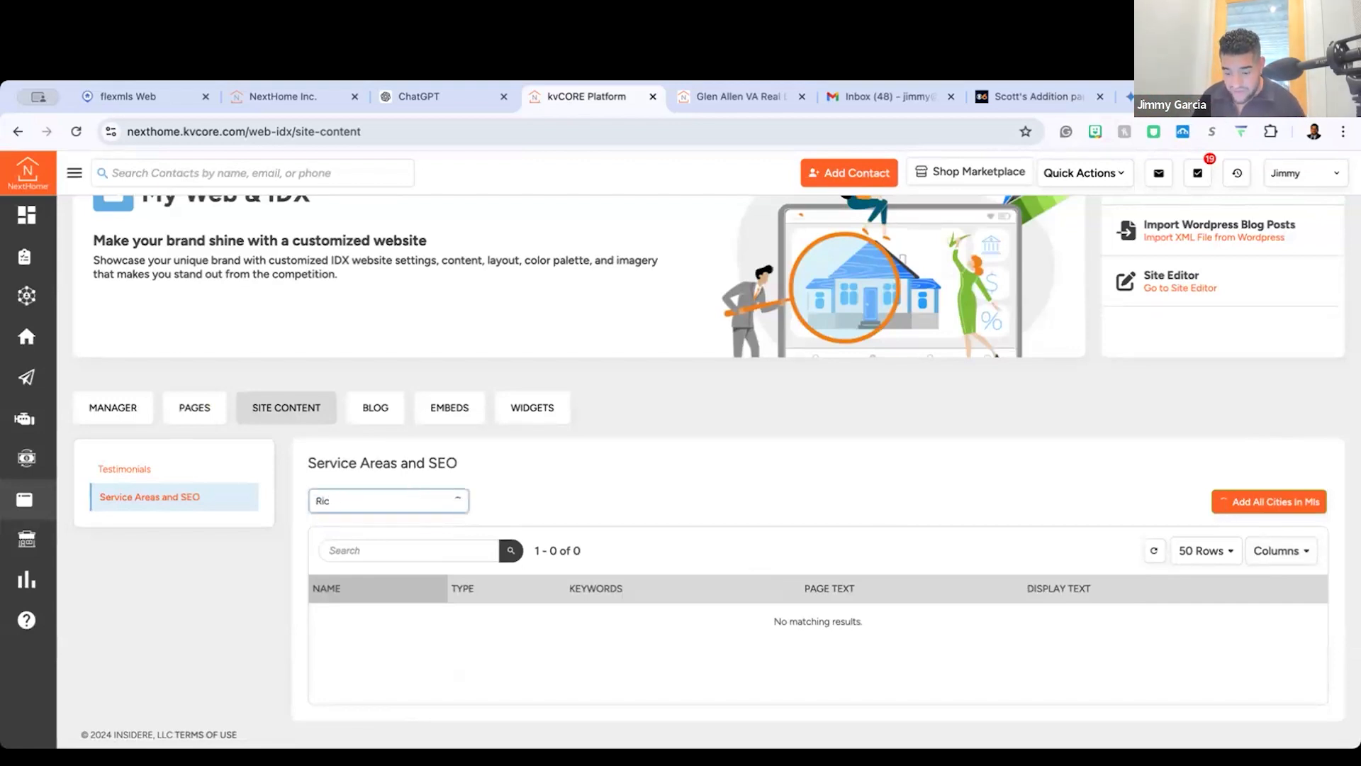
type("homd")
key("BackSpace")
key("BackSpace")
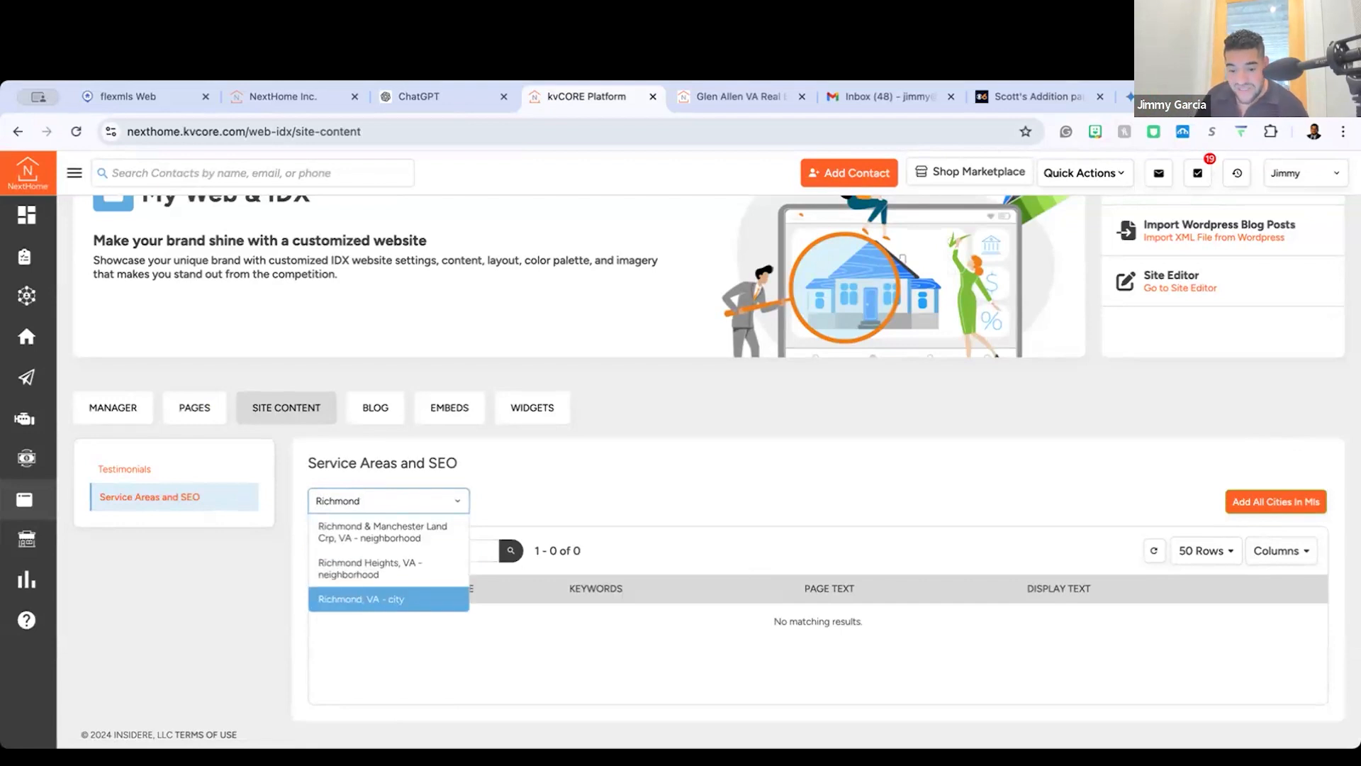
double_click(386, 500)
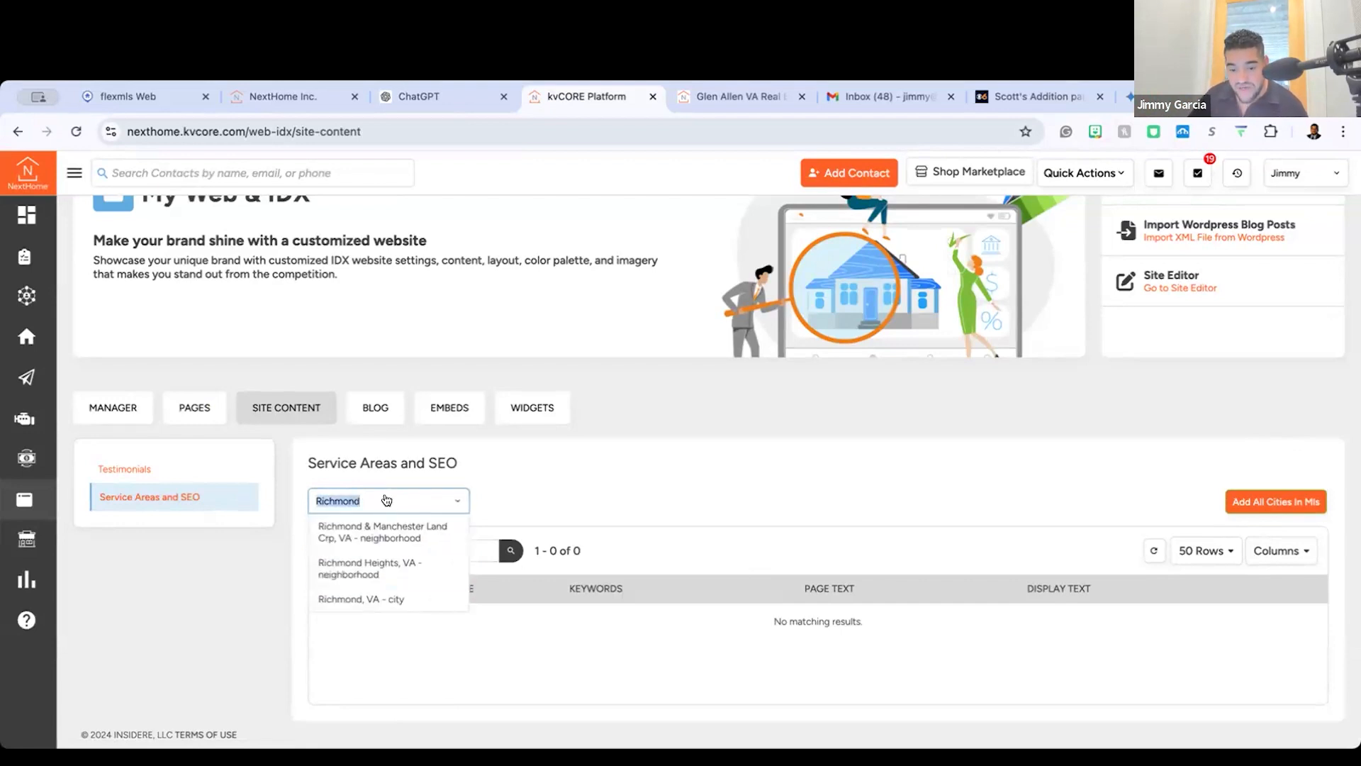
left_click(522, 501)
left_click(375, 497)
Step: Add all cities in the MLS to the Service Areas and SEO list
left_click(1285, 503)
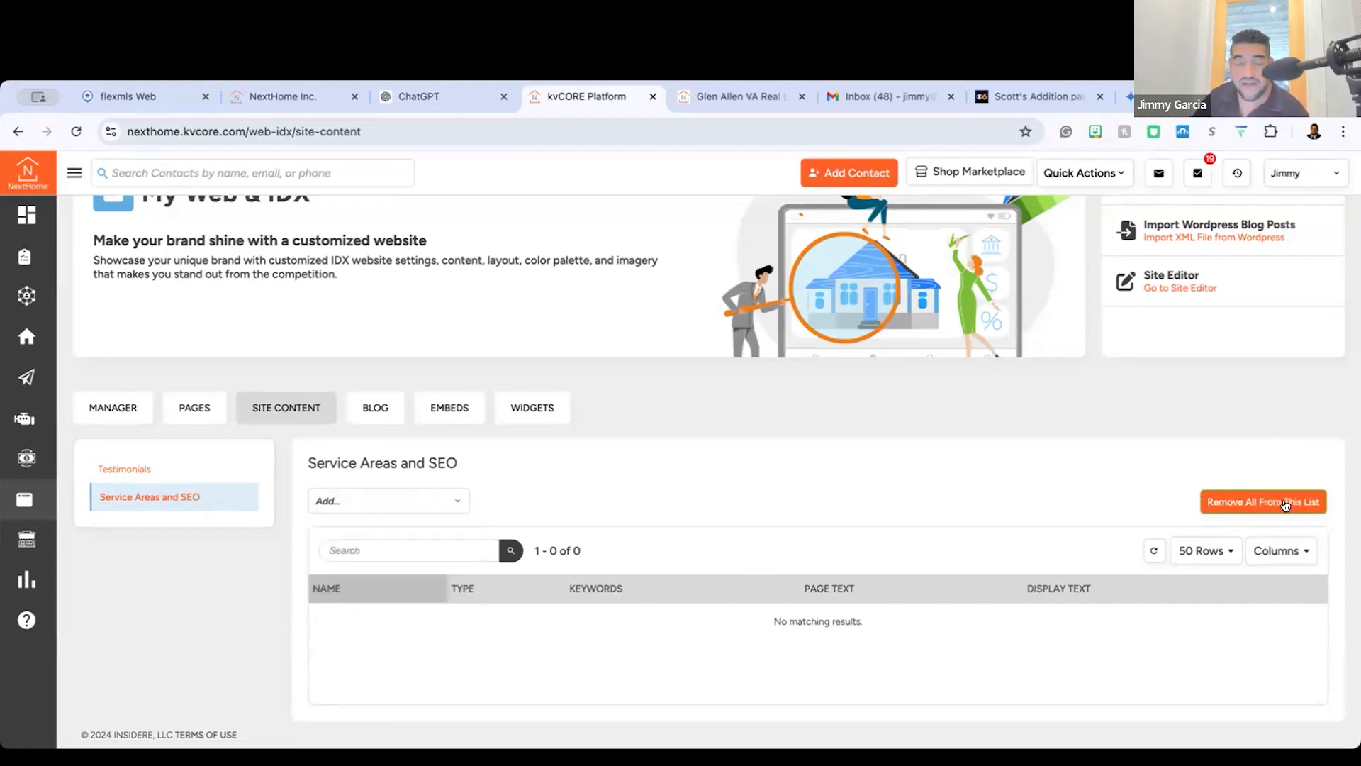
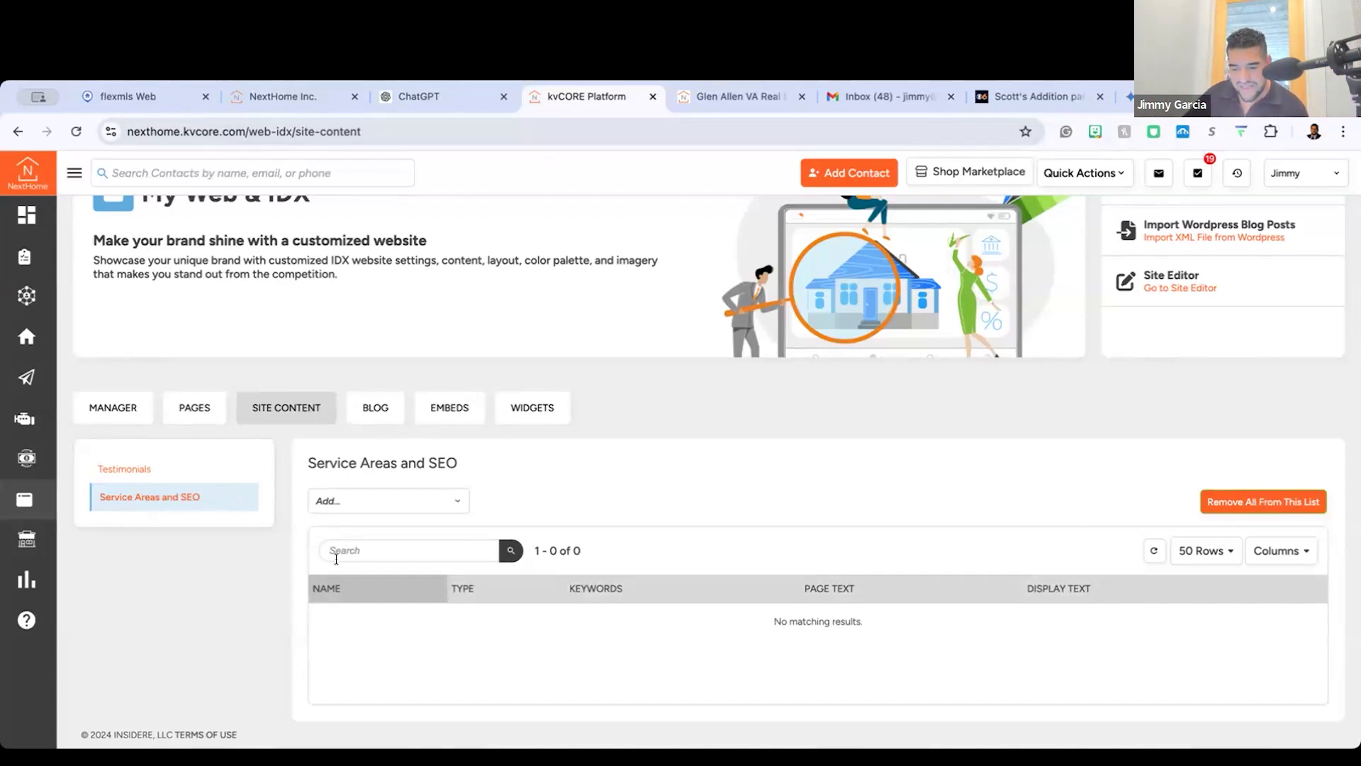
Step: Reload the site content page and reopen Service Areas and SEO to load the added cities
left_click(557, 129)
key("Return")
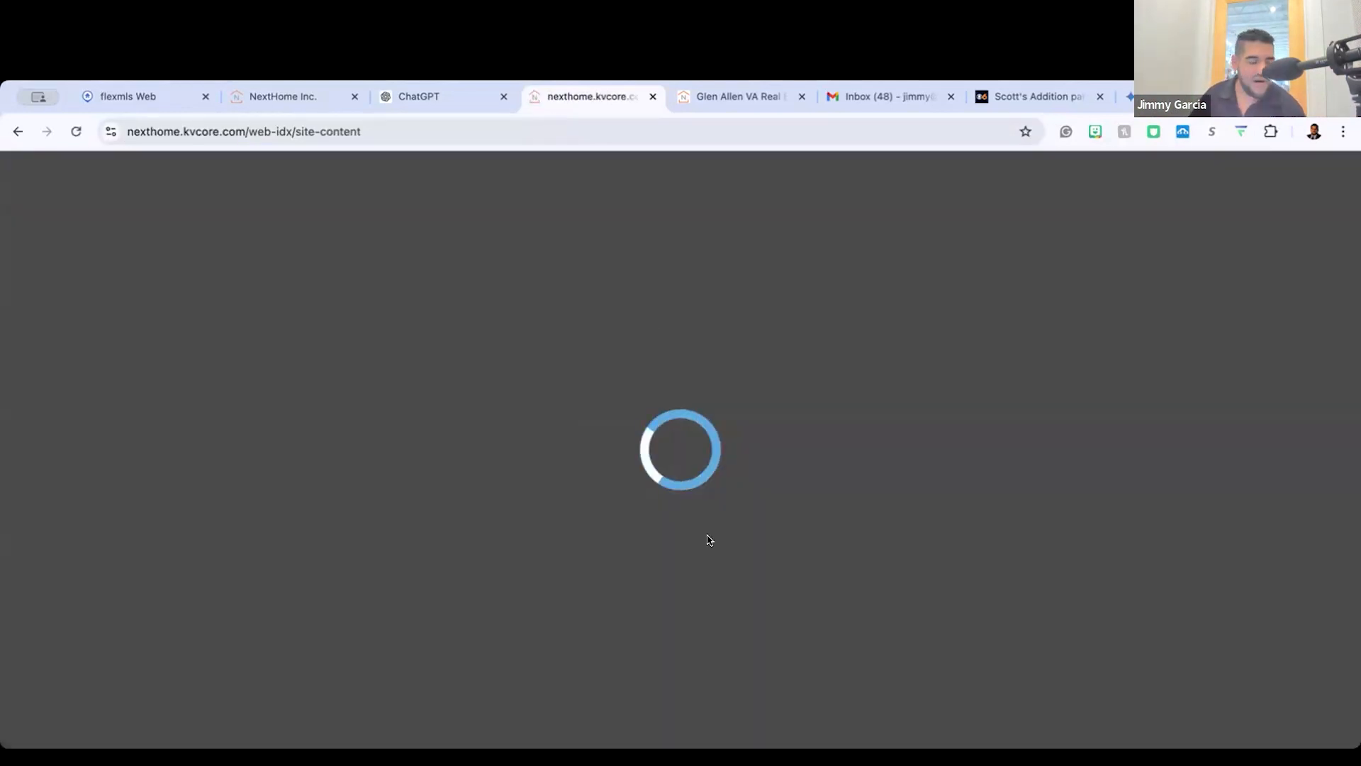
scroll(712, 553, "down", 2)
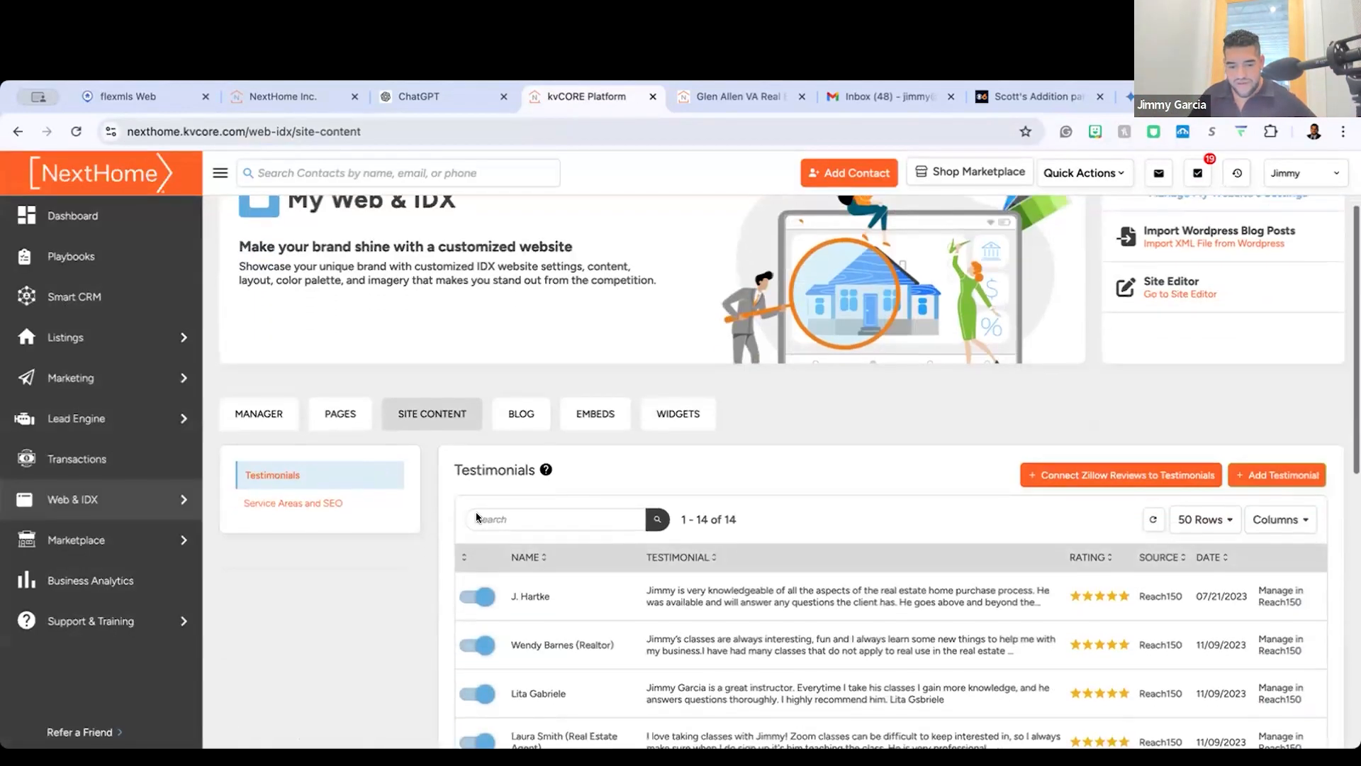
left_click(338, 501)
Step: Examine the list of MLS cities and the Keywords, Page Text and Display Text columns of each entry
scroll(563, 527, "down", 20)
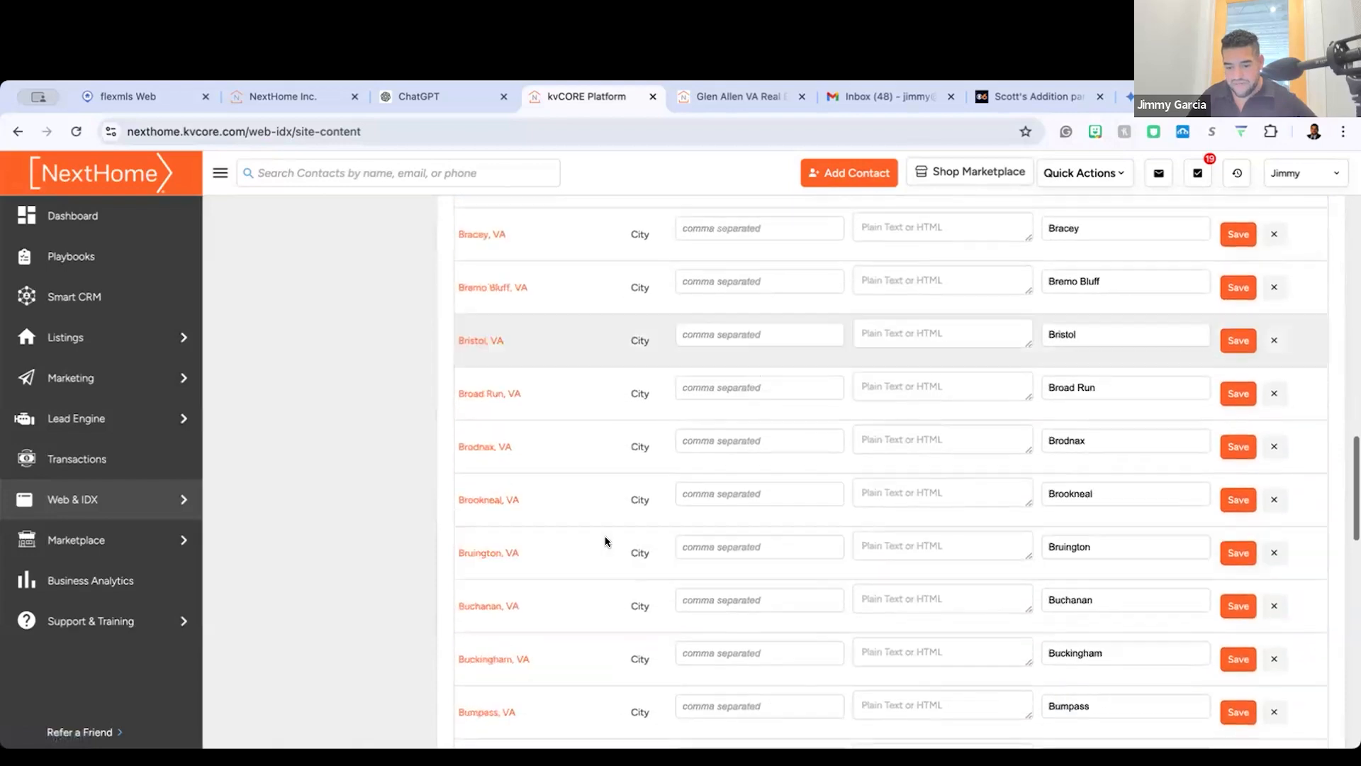
scroll(606, 541, "up", 3)
scroll(606, 541, "up", 20)
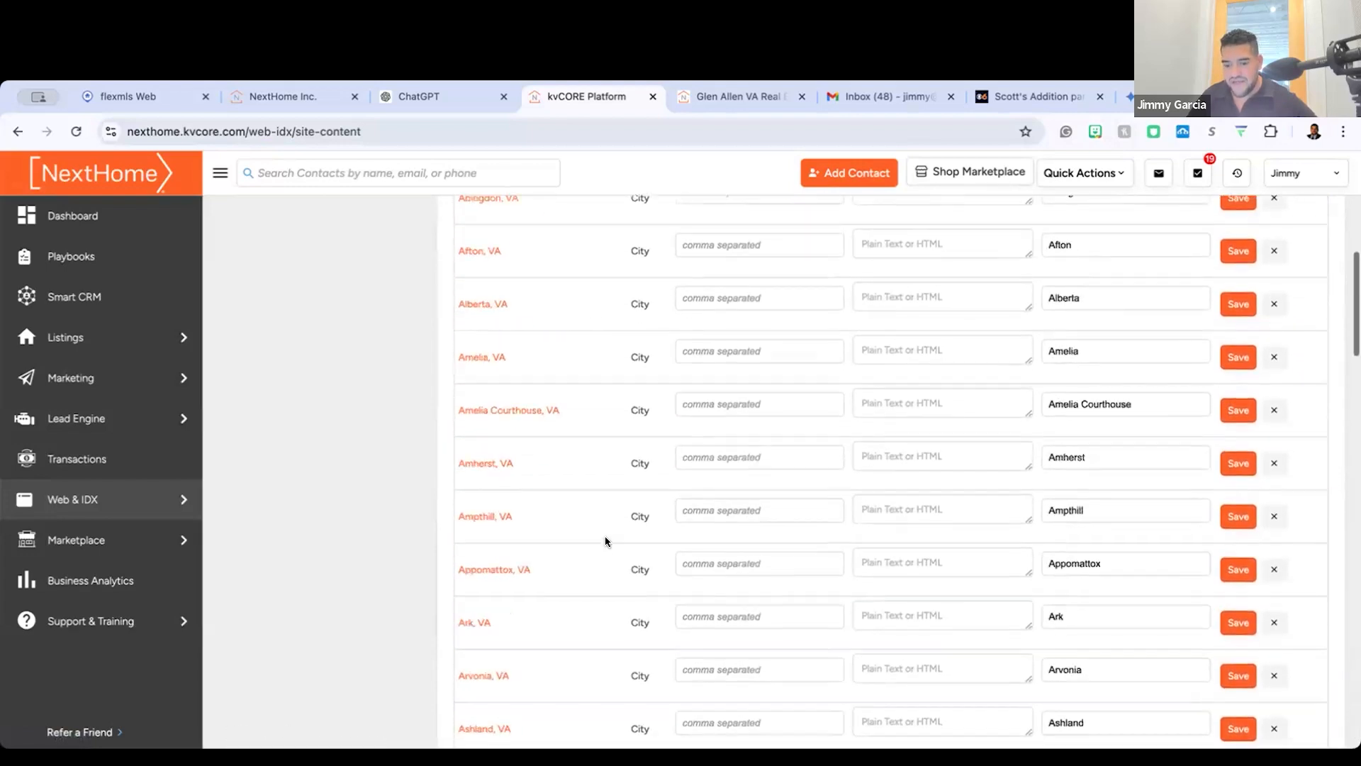
scroll(607, 541, "down", 1)
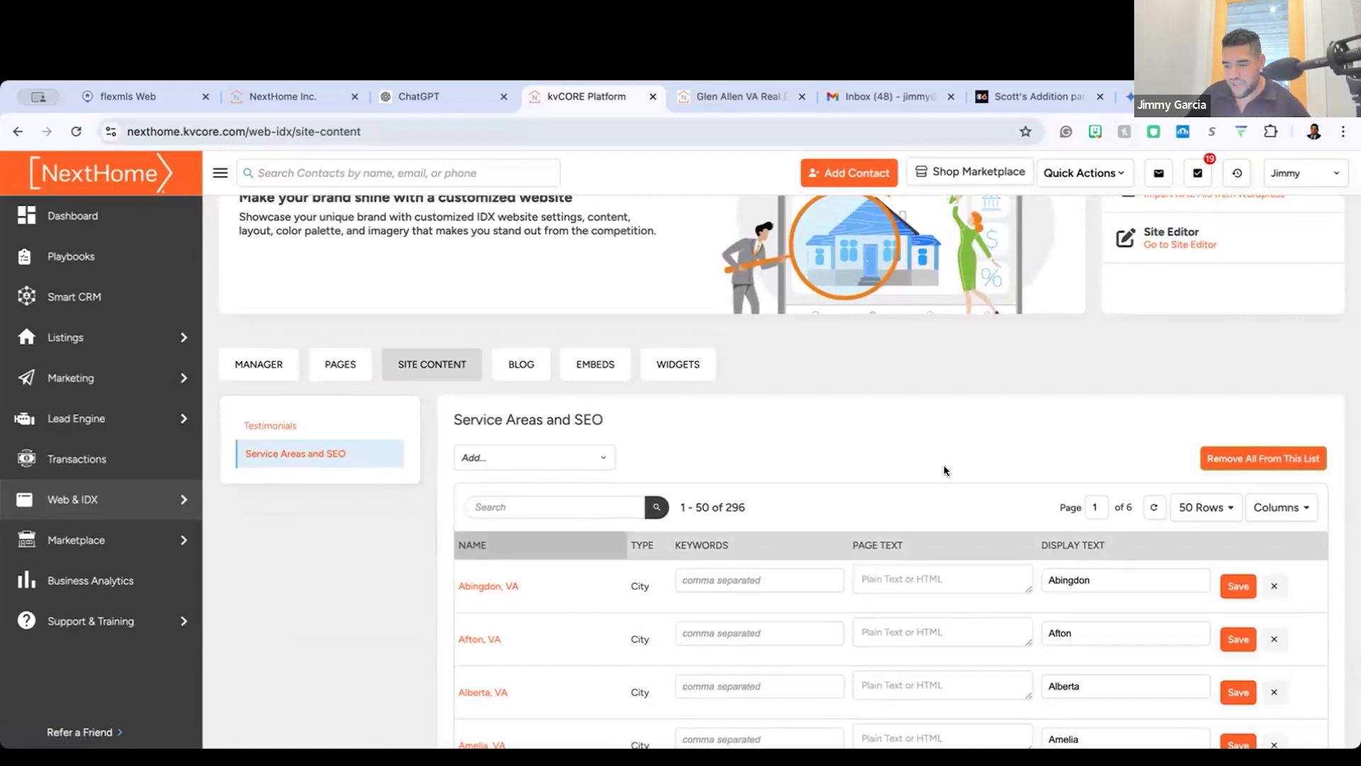
scroll(814, 532, "down", 1)
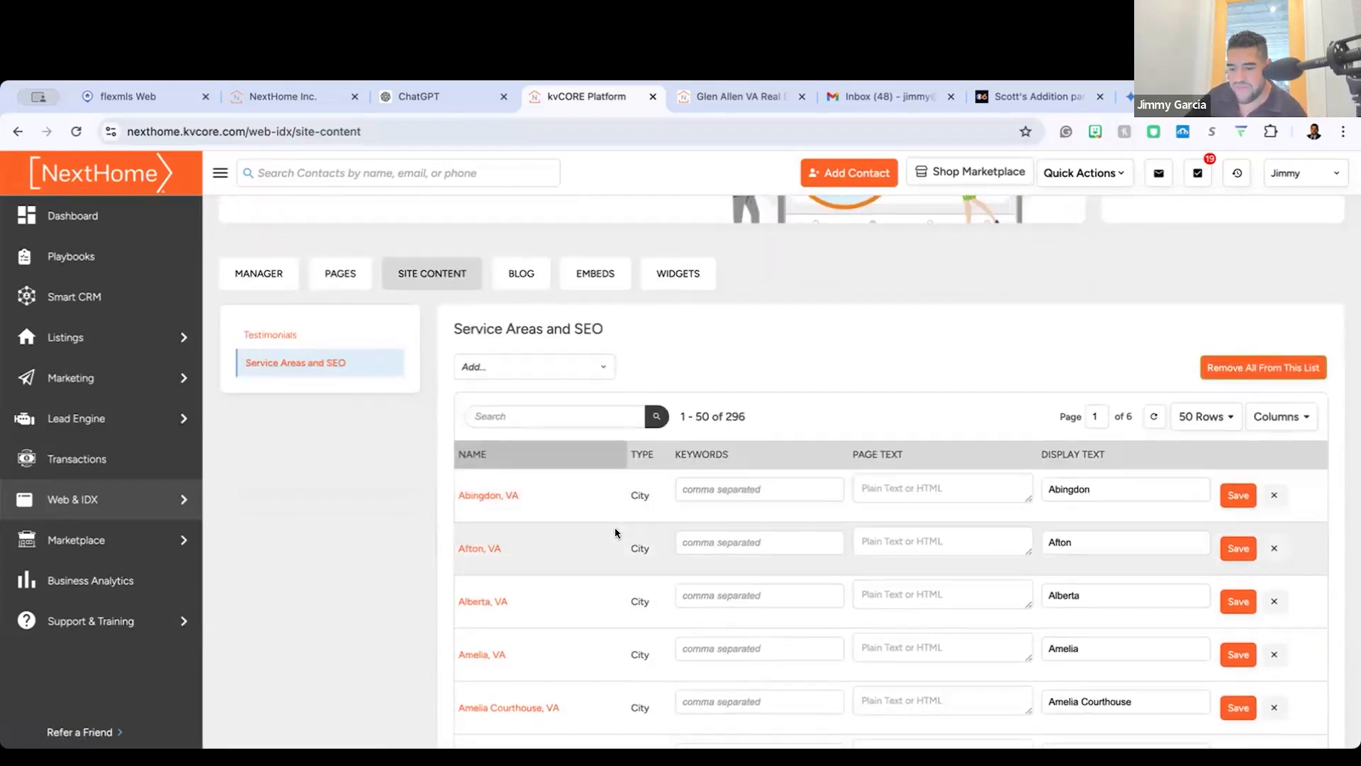
scroll(614, 526, "up", 5)
scroll(780, 539, "right", 2)
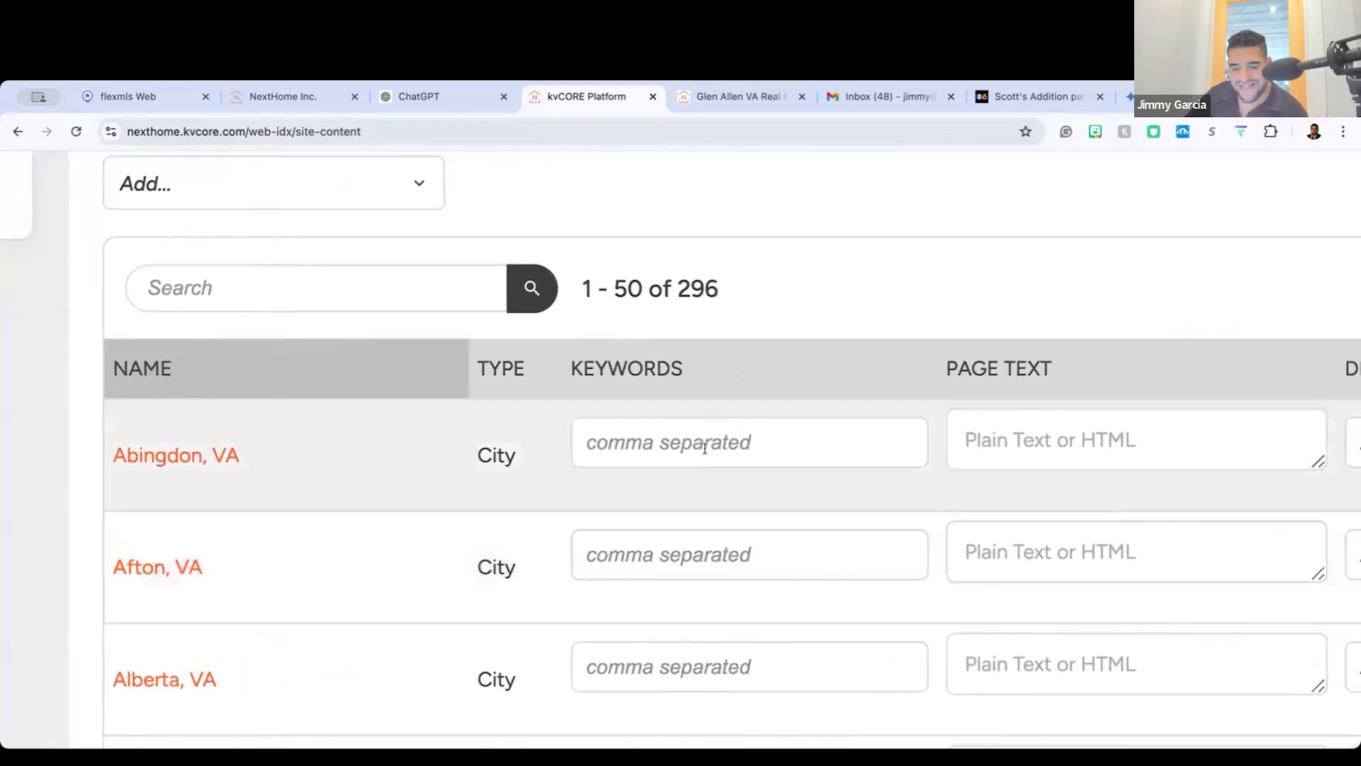
scroll(704, 448, "right", 2)
scroll(704, 448, "up", 1)
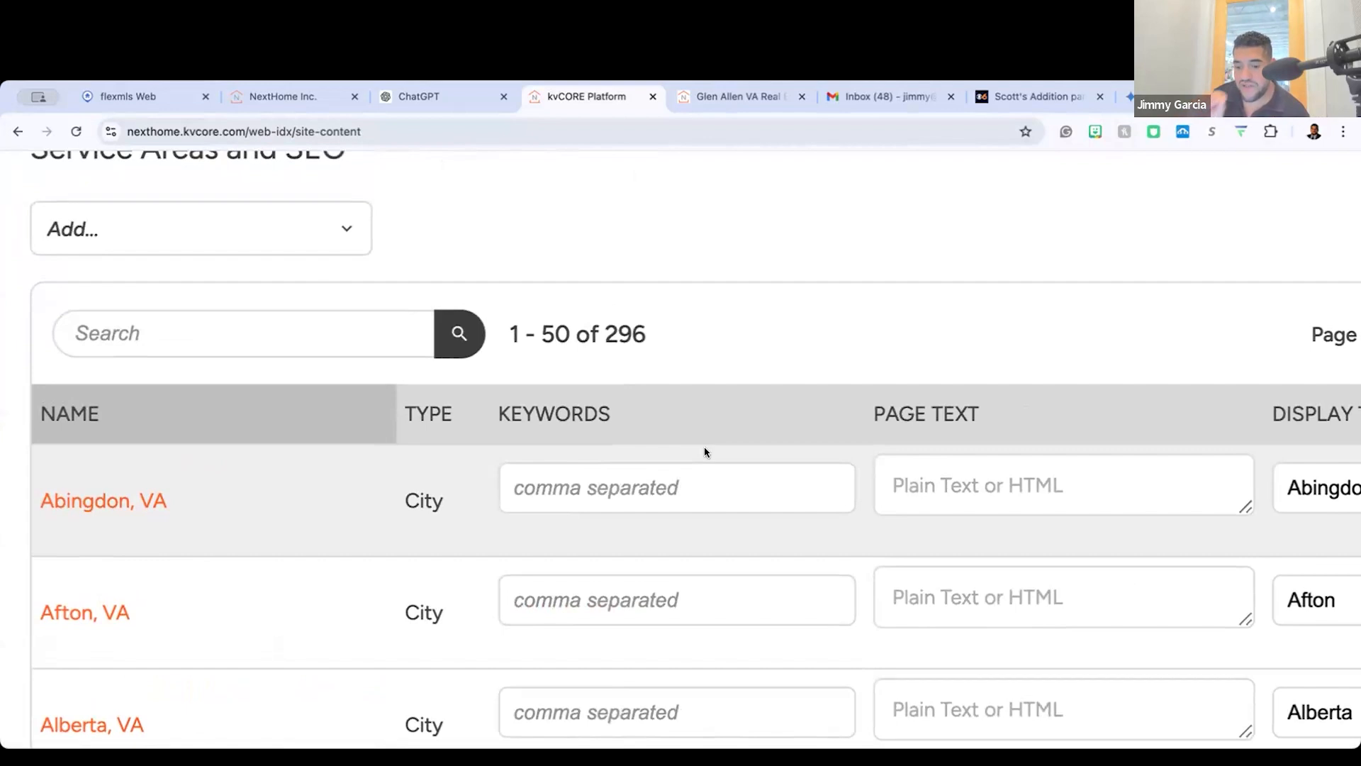
Step: Enter the keywords "homes for sale, condos" for the Abingdon, VA service area
left_click(676, 502)
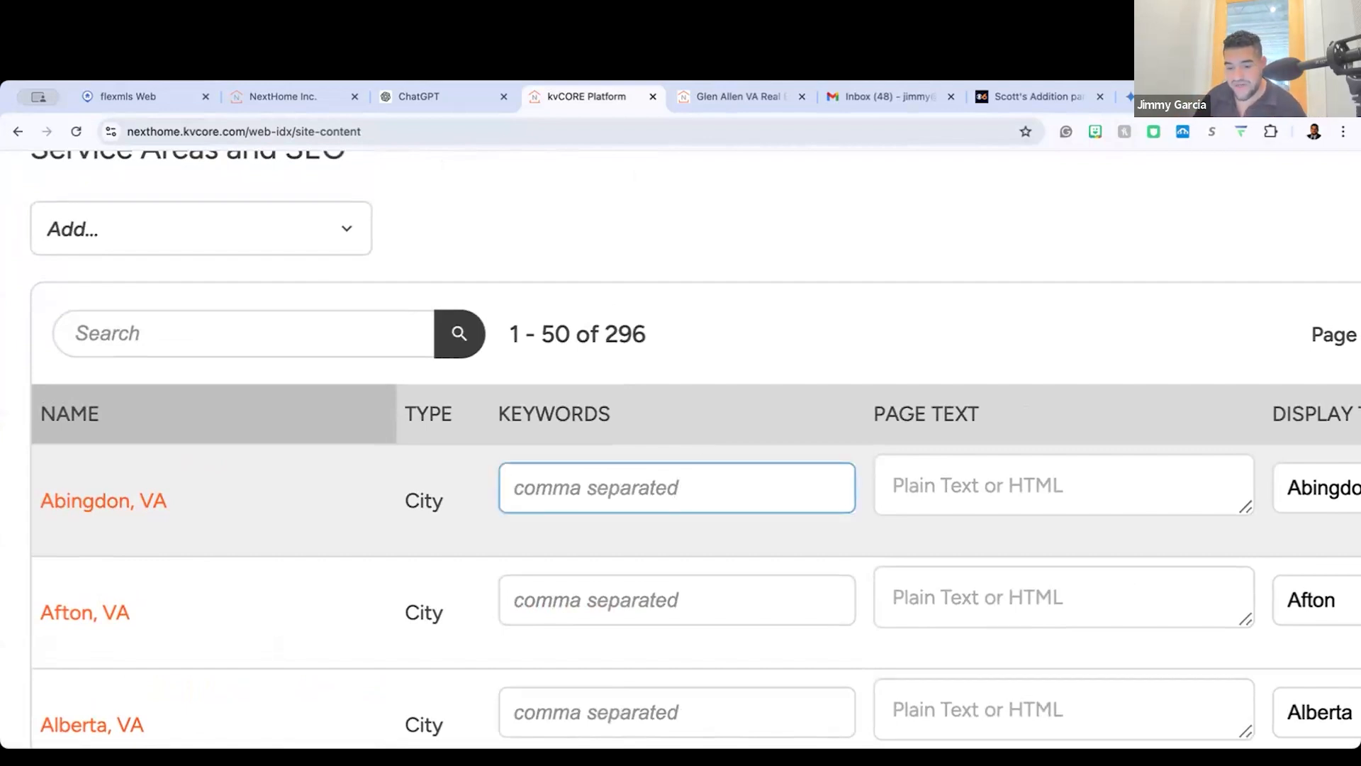
type("homes for sale,")
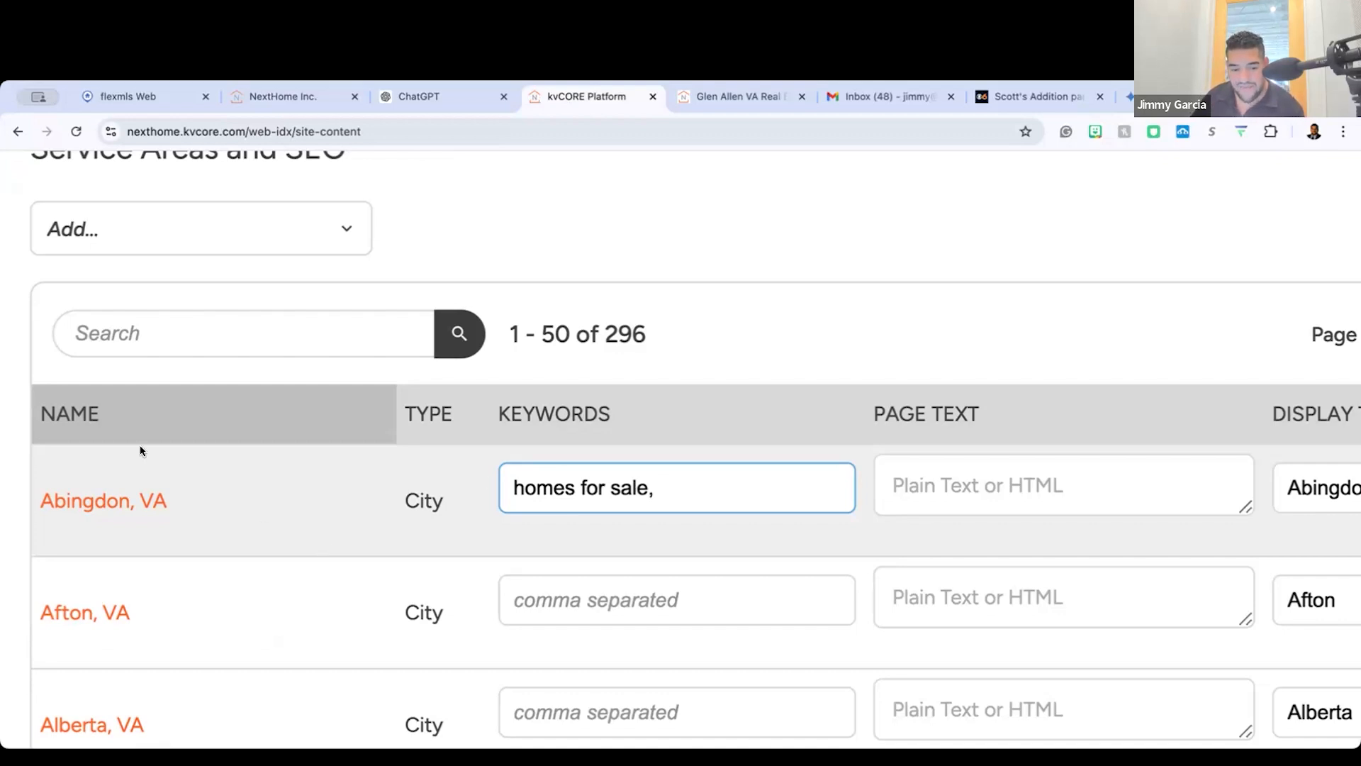
type("condos")
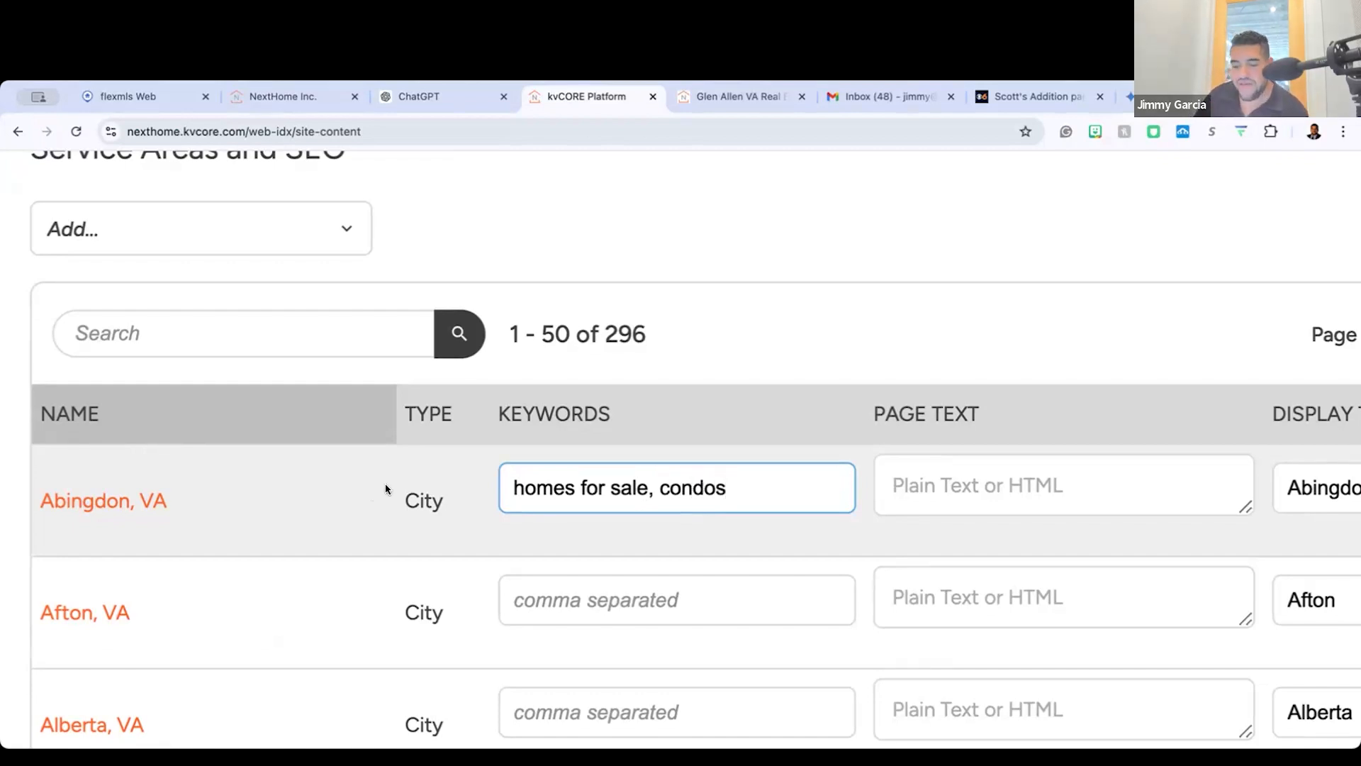
Step: Clear the keywords for Abingdon, VA and restore the page to its normal zoom
key("alt+shift+Left")
key("super+a")
key("BackSpace")
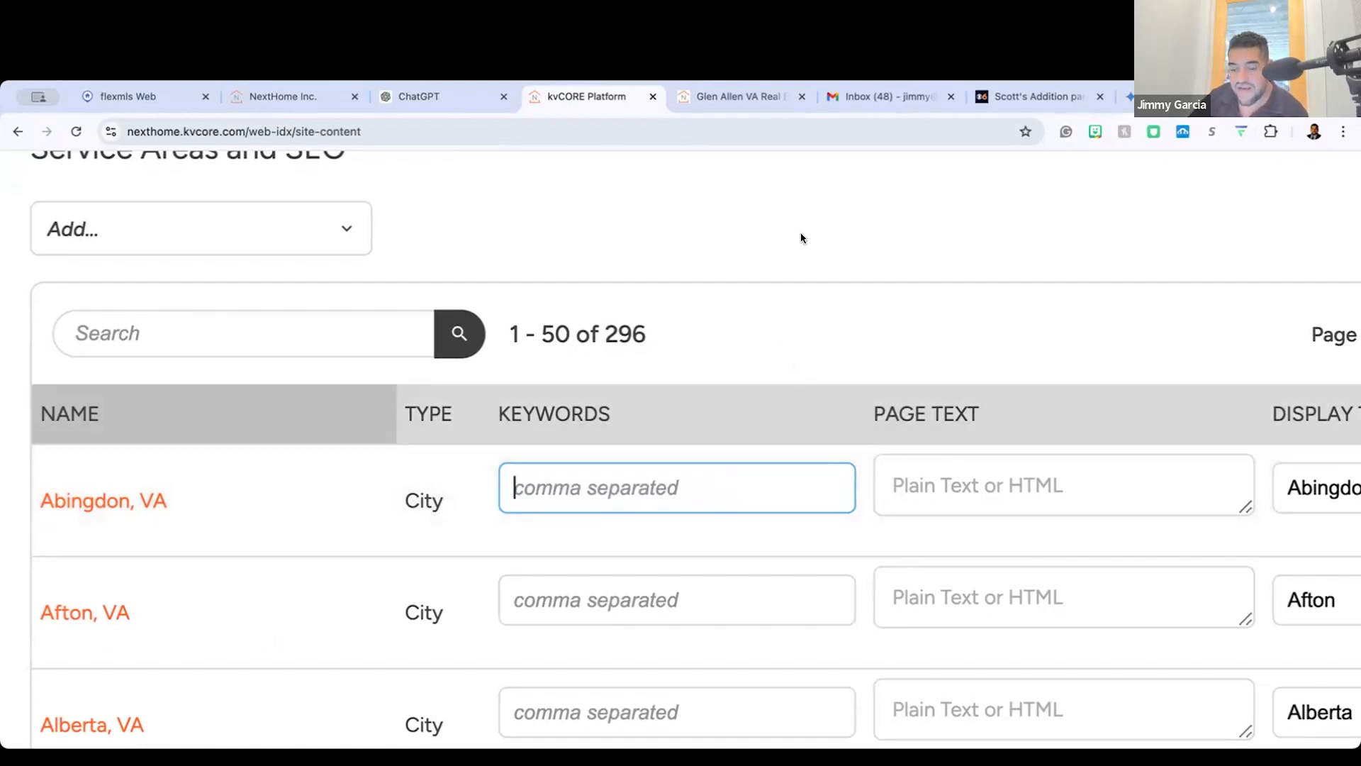
key("super+0")
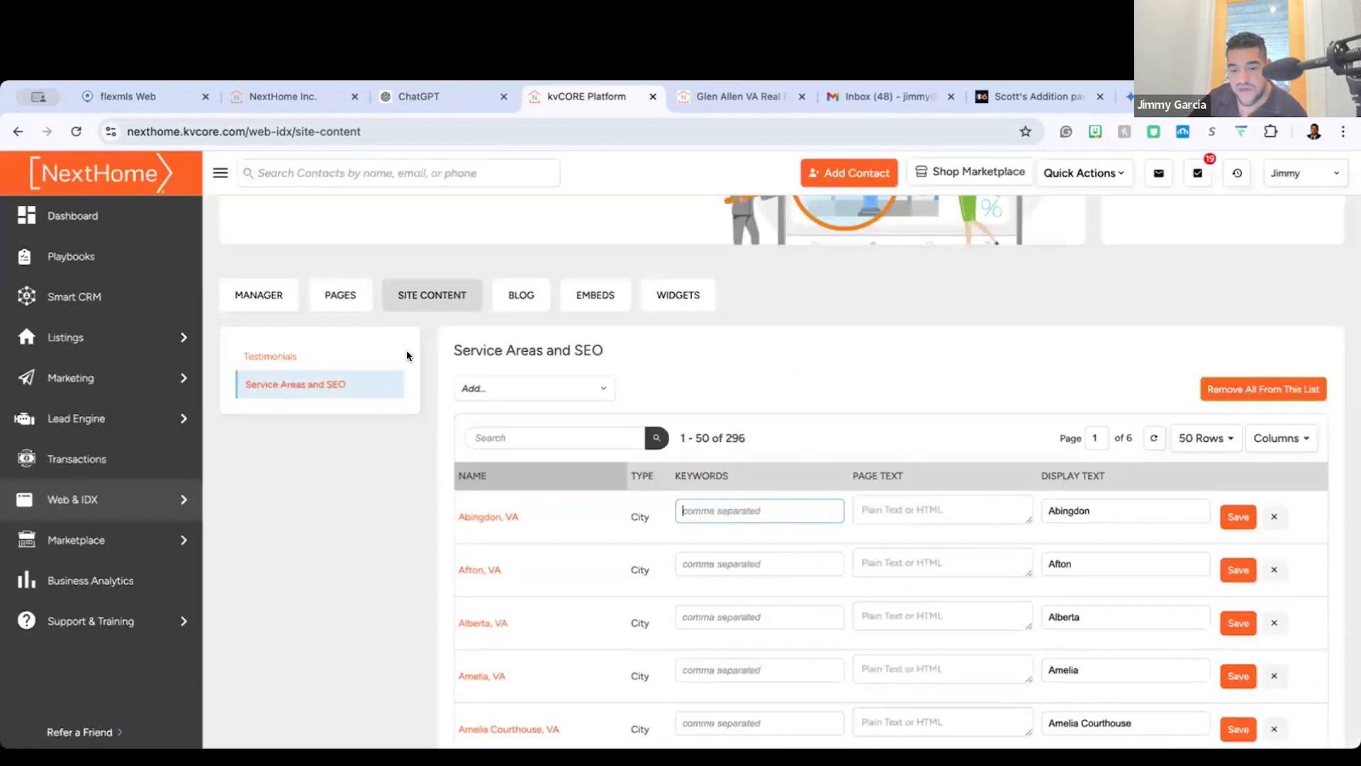
Step: Search the areas available to add for "museum" and clear the search text
scroll(520, 316, "up", 2)
left_click(524, 434)
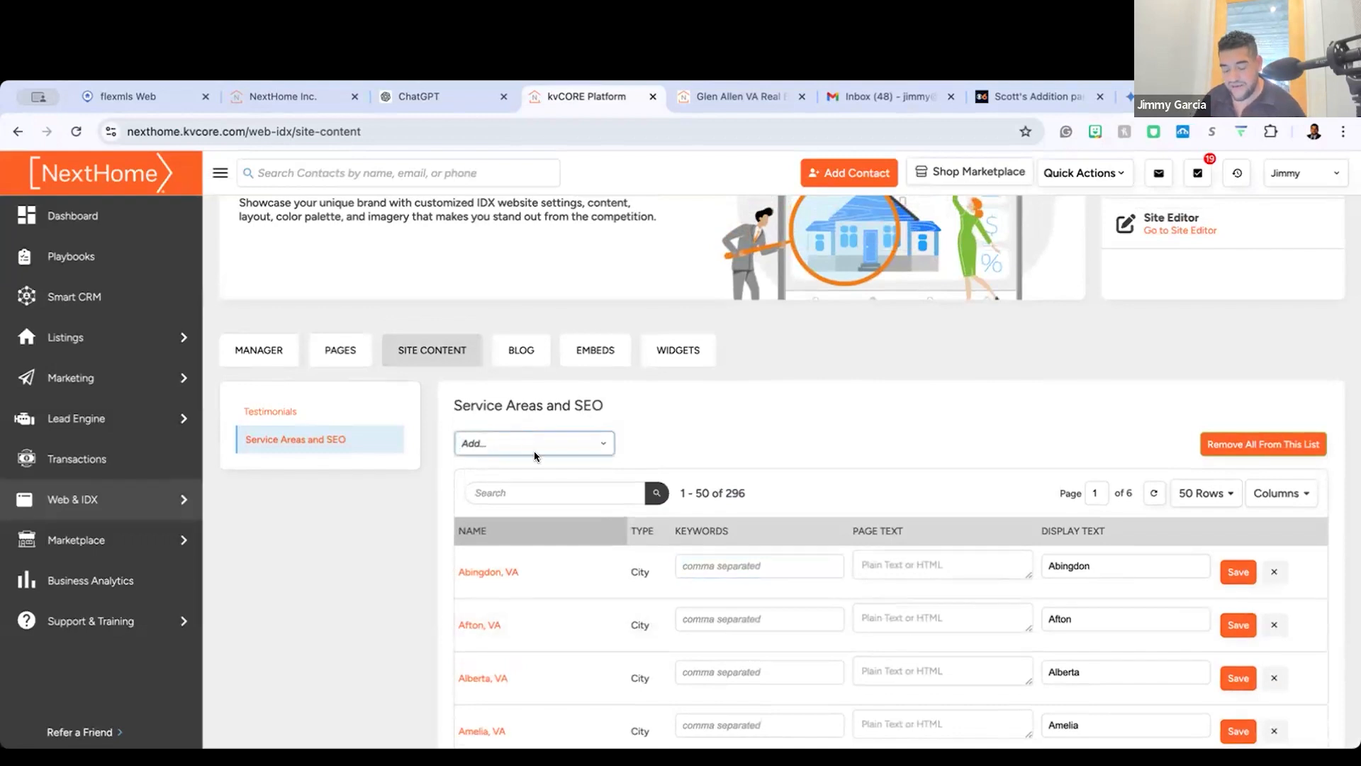
type("musuem")
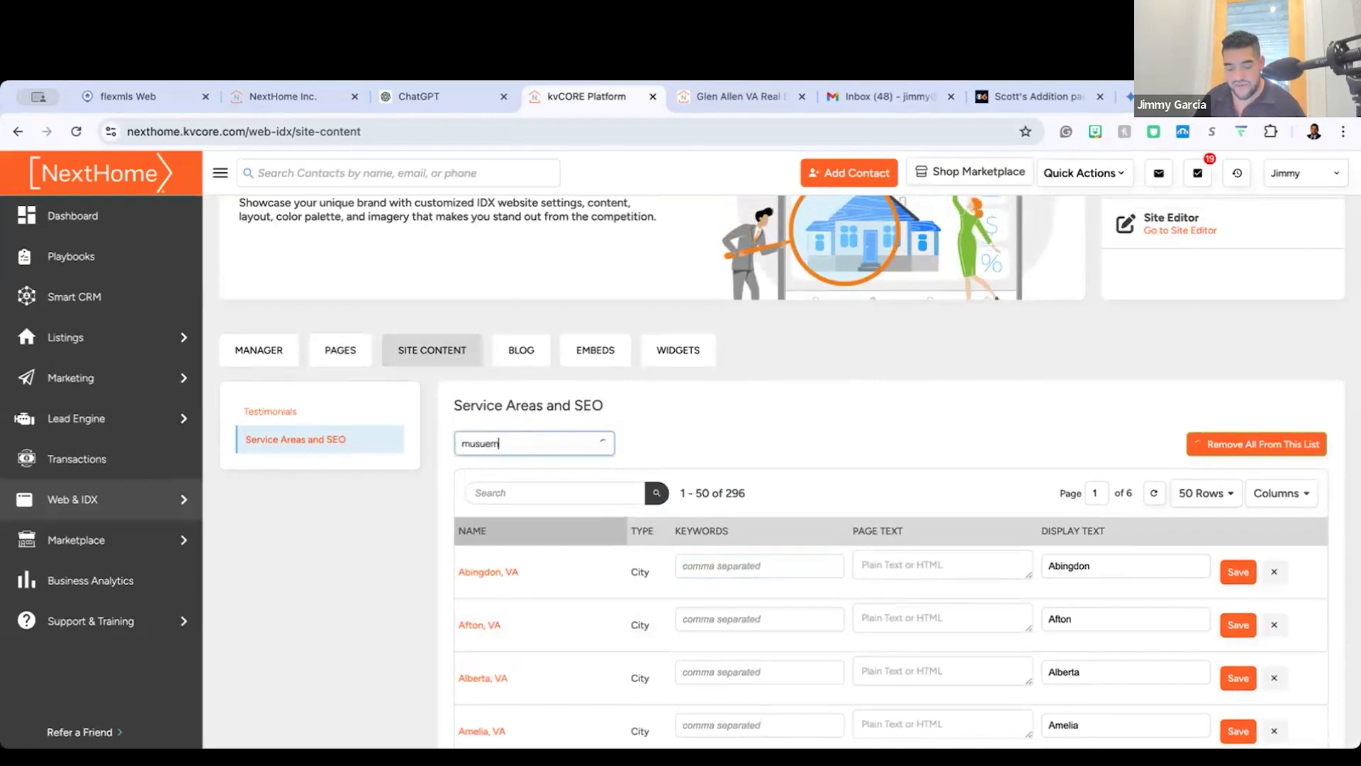
type("eum di")
key("BackSpace")
key("BackSpace")
key("BackSpace")
key("BackSpace")
key("BackSpace")
key("BackSpace")
key("BackSpace")
key("BackSpace")
key("BackSpace")
Step: Search the areas available to add for "richmond va", and shorten the search to "richmond,"
type("richdd")
key("BackSpace")
key("BackSpace")
key("BackSpace")
type("hmond va")
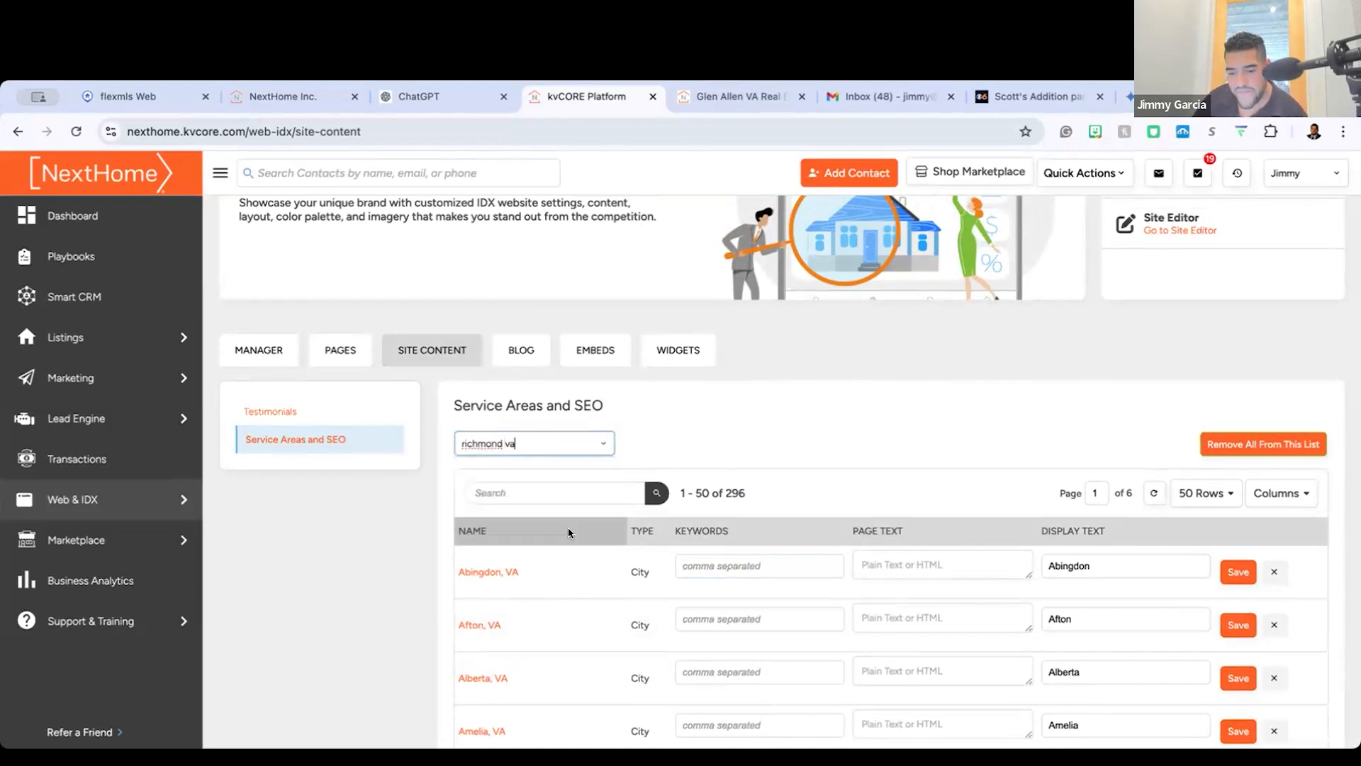
key("BackSpace")
key("BackSpace")
key("BackSpace")
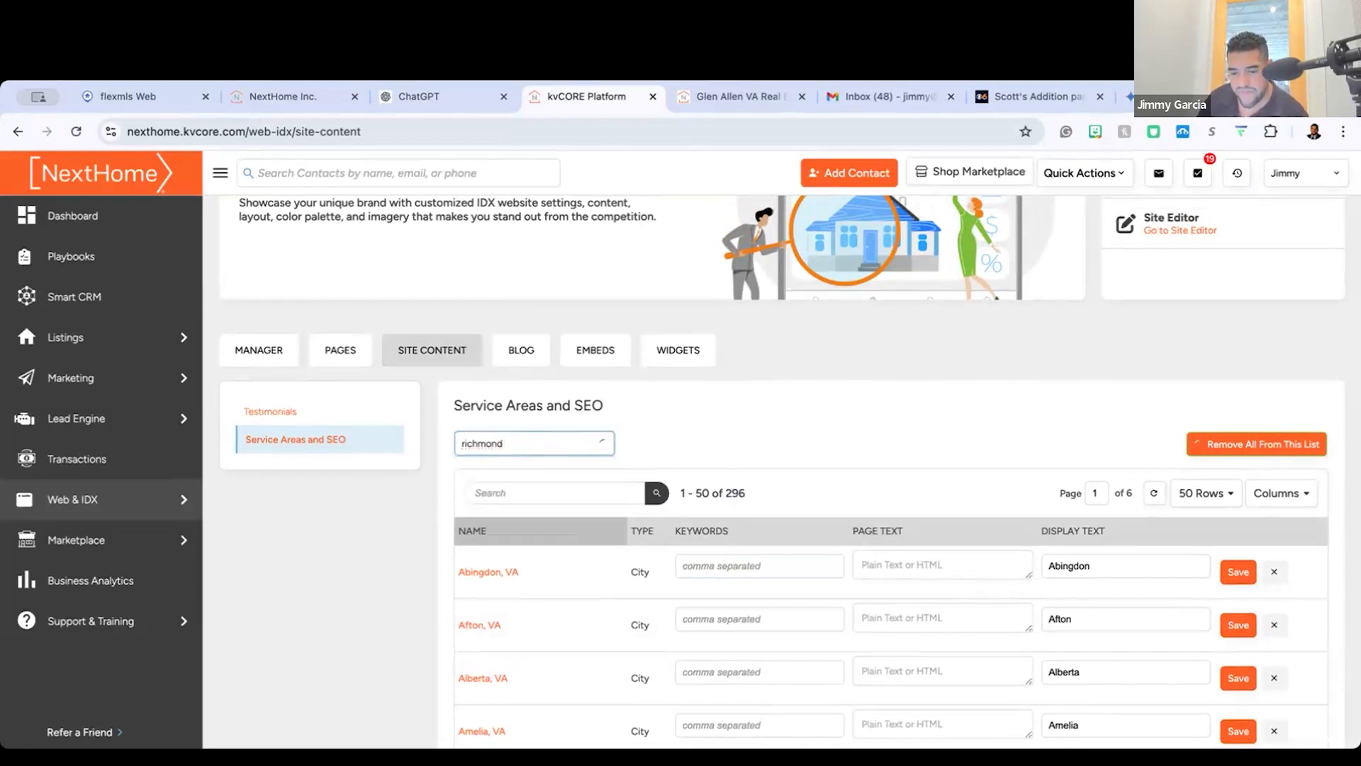
scroll(539, 458, "down", 1)
type(",")
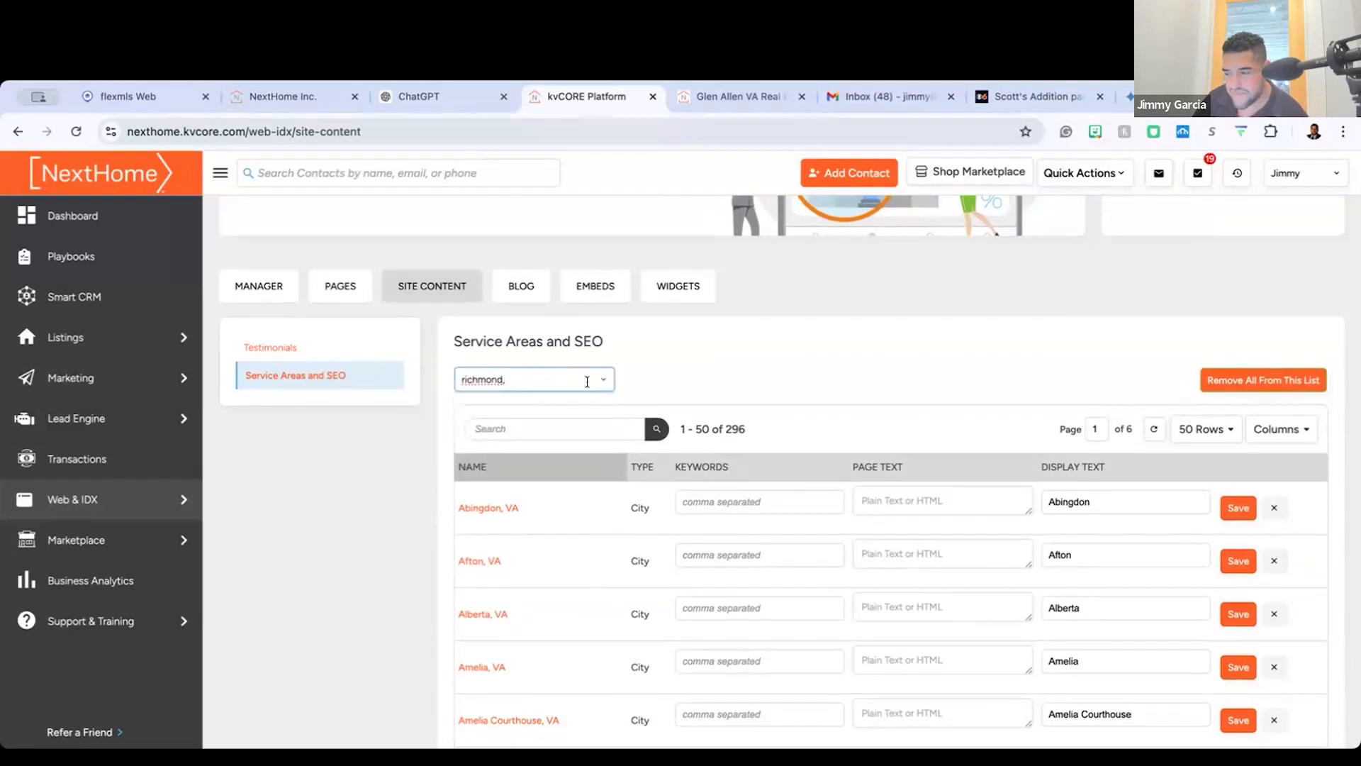
Step: Remove all areas from the Service Areas and SEO list, and reopen the section after reloading the page
left_click(1264, 380)
left_click(533, 132)
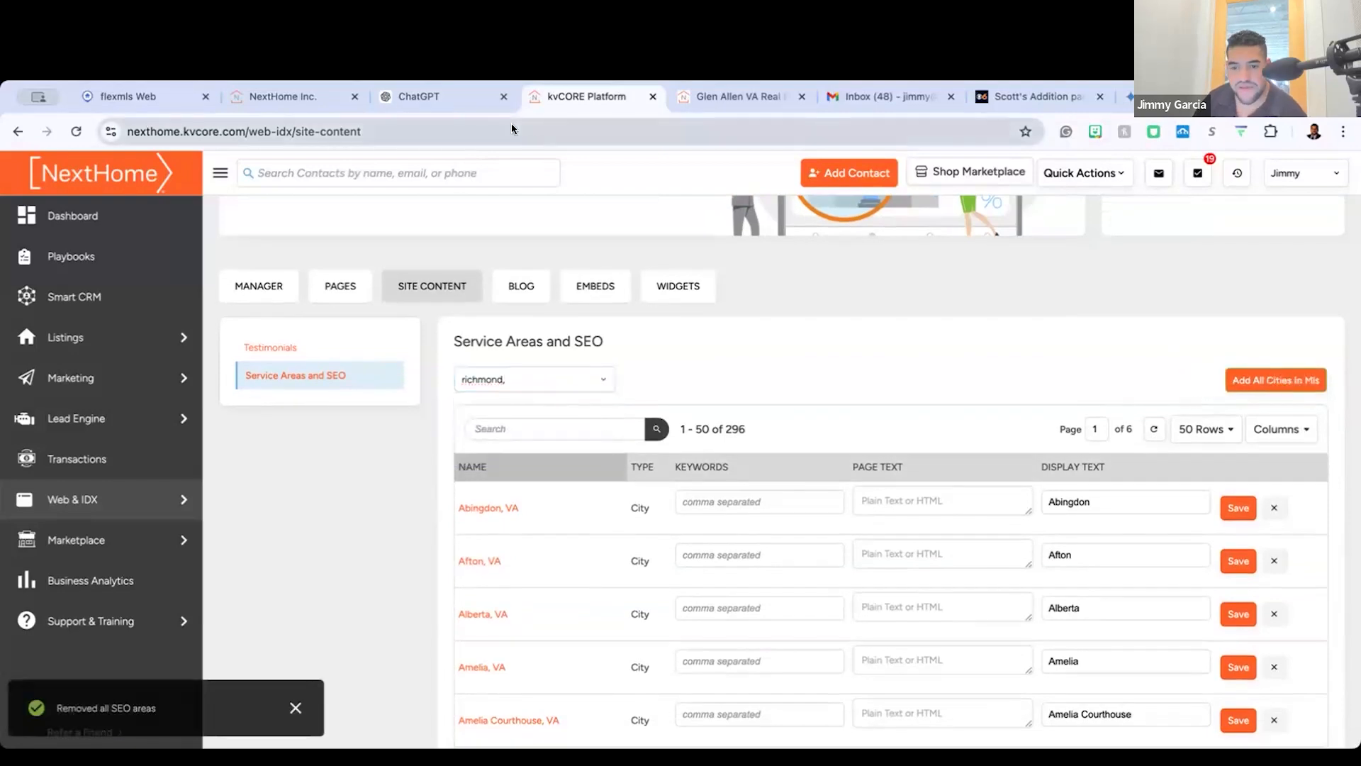
key("Return")
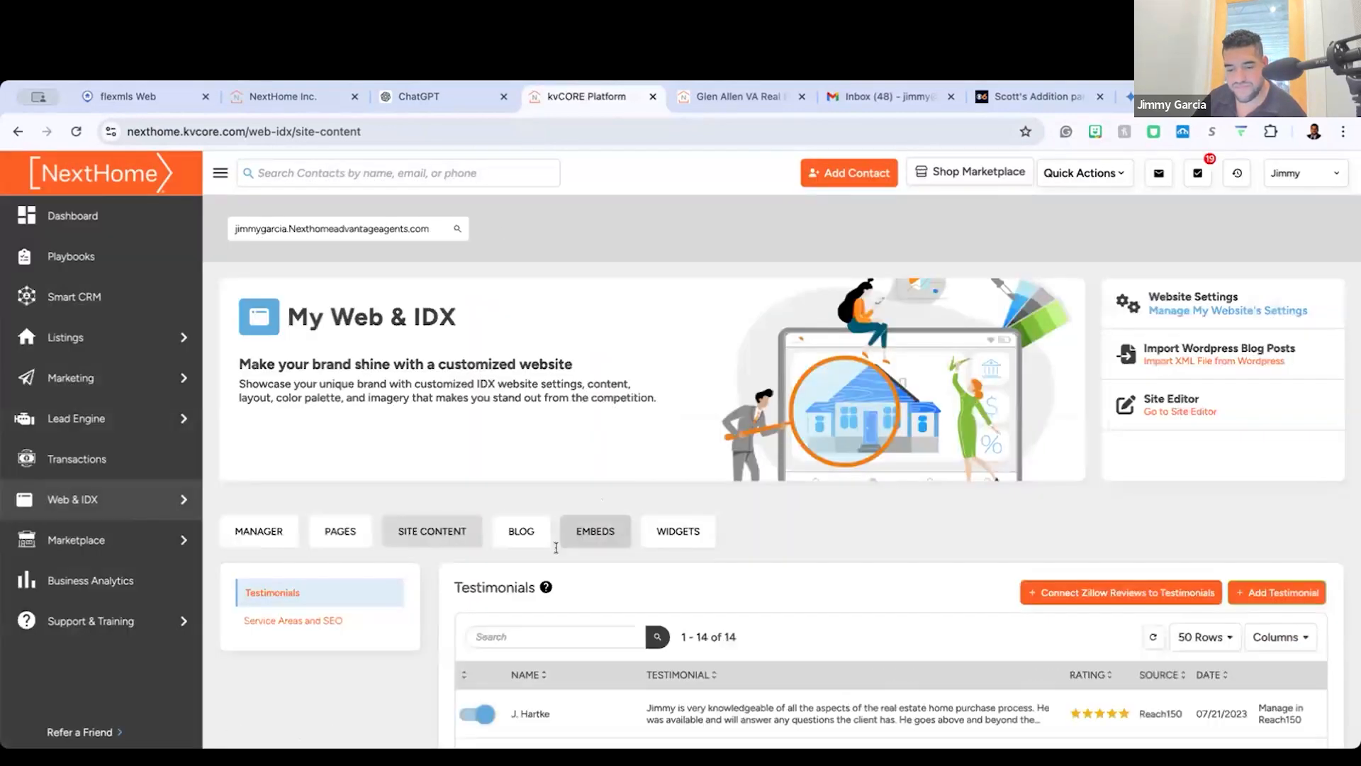
scroll(421, 465, "down", 2)
left_click(323, 479)
Step: Search the available areas for "Richmond" and add the city Richmond, VA to the service areas
left_click(540, 500)
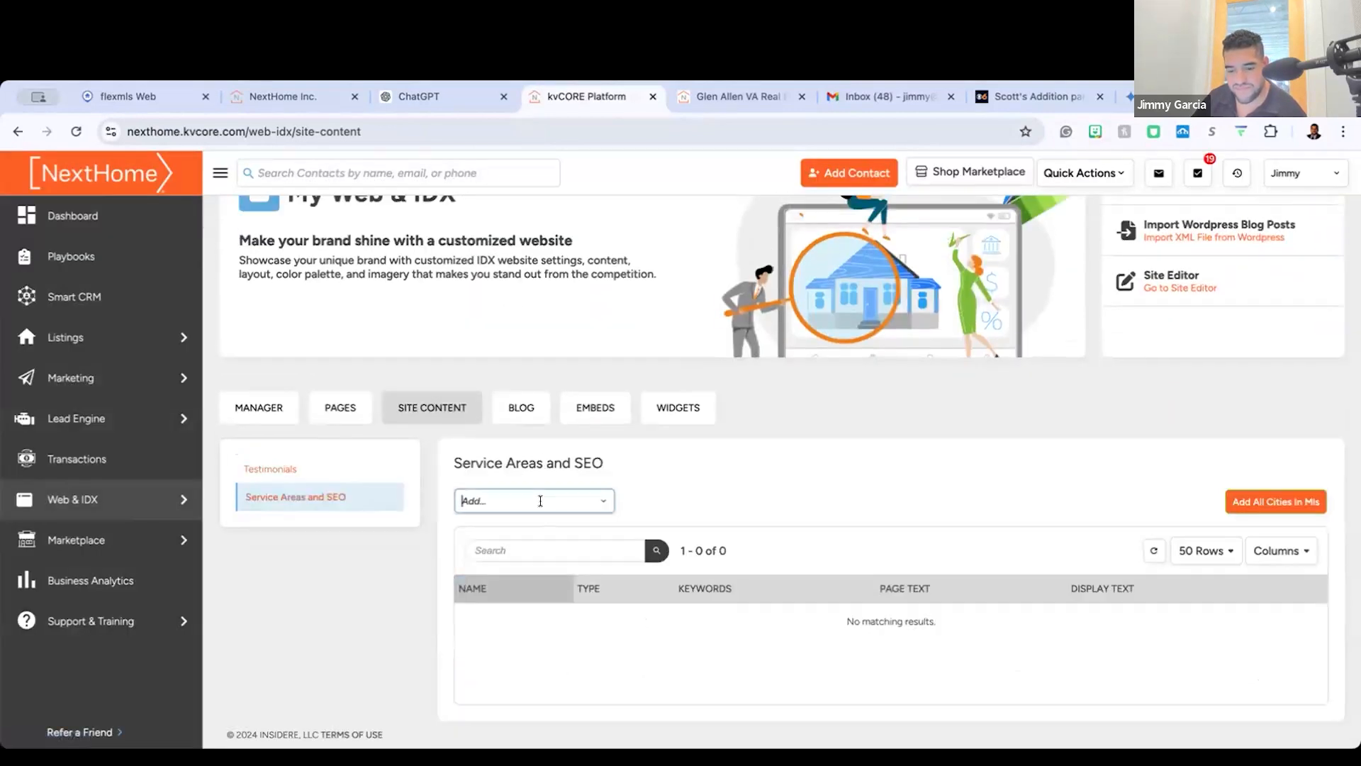
type("Ri")
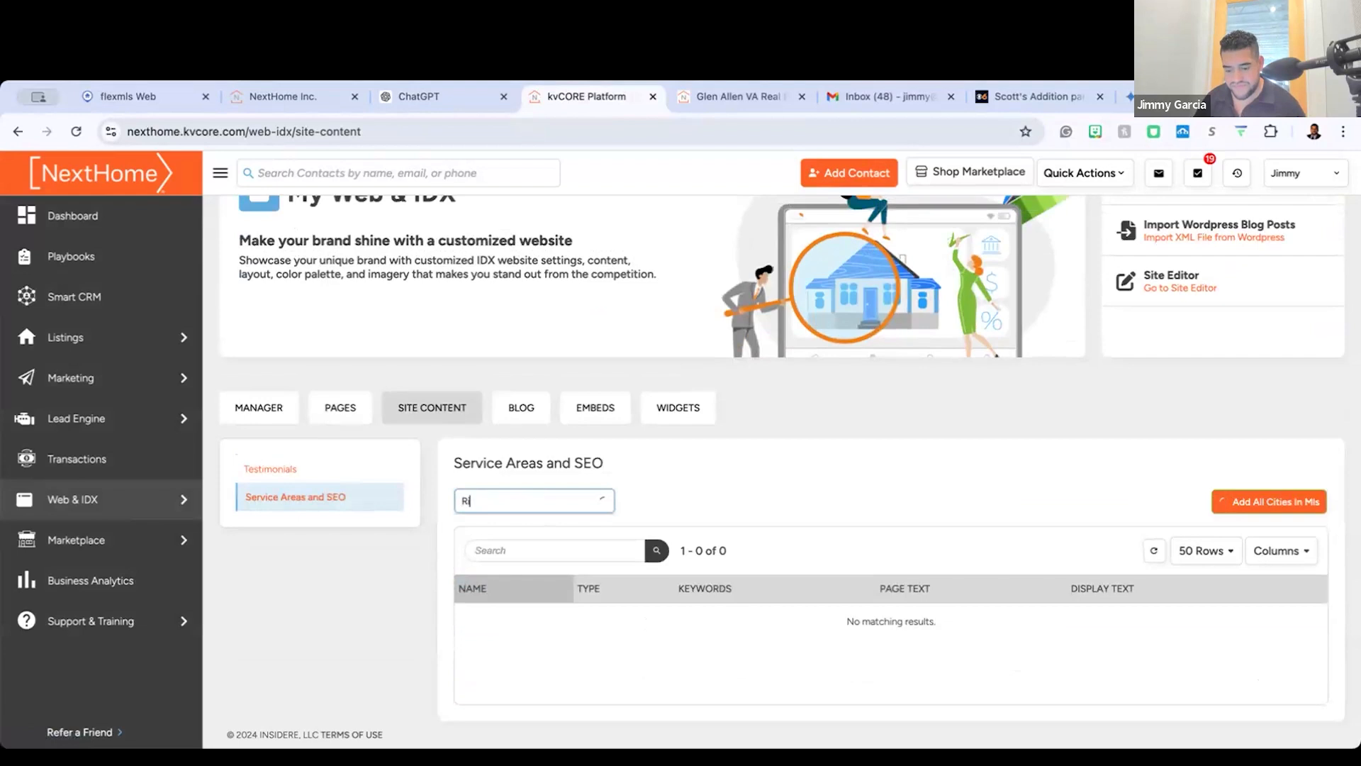
type("chmond")
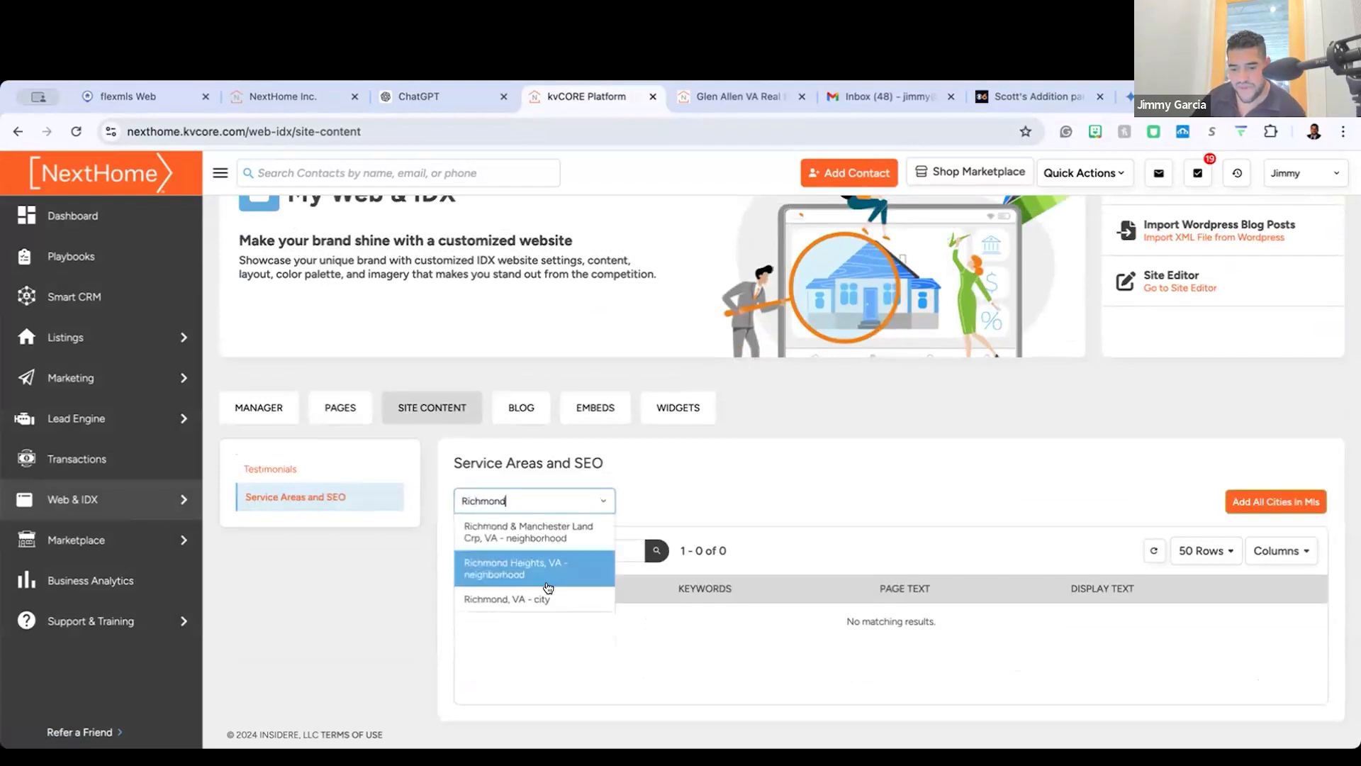
left_click(543, 599)
scroll(717, 583, "down", 1)
left_click(716, 581)
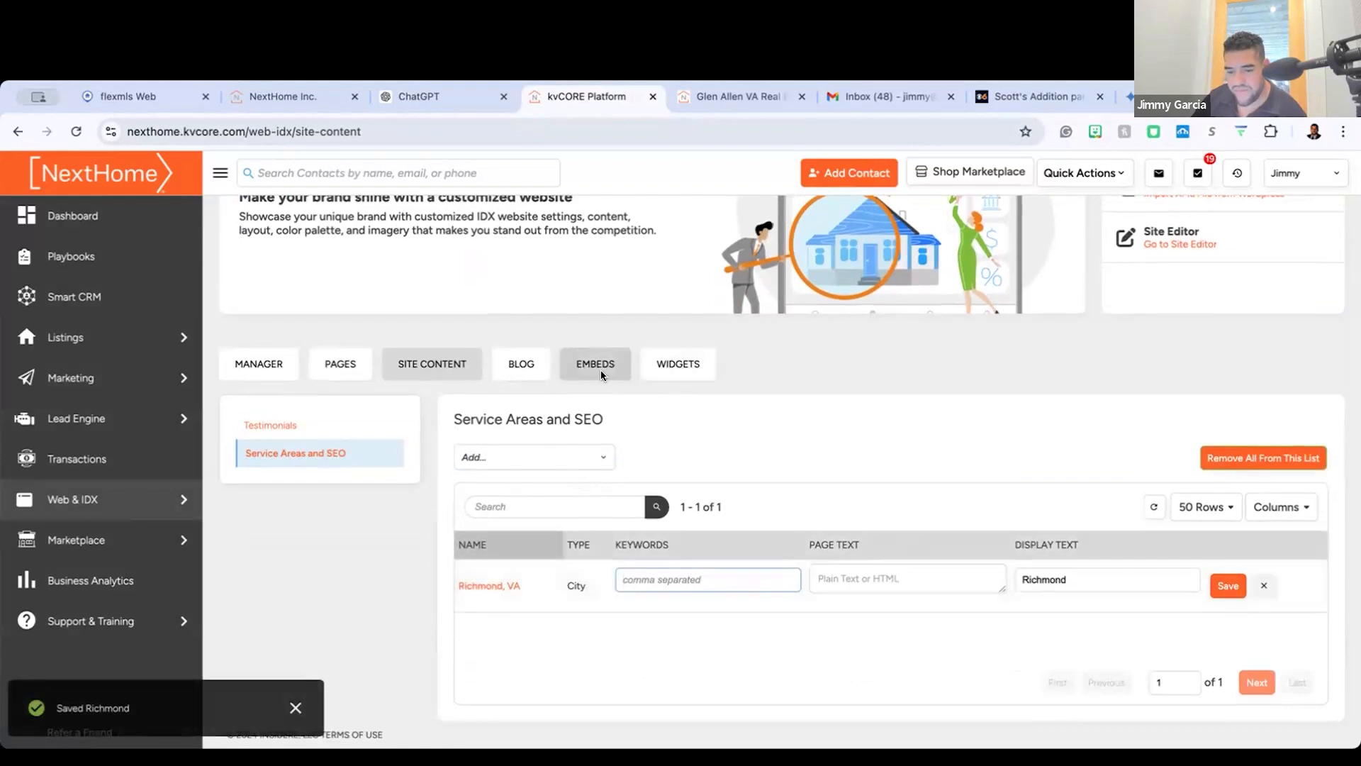
Step: Search the available areas for "richmond" again and add the neighborhood Richmond Heights, VA
left_click(555, 458)
type("rich")
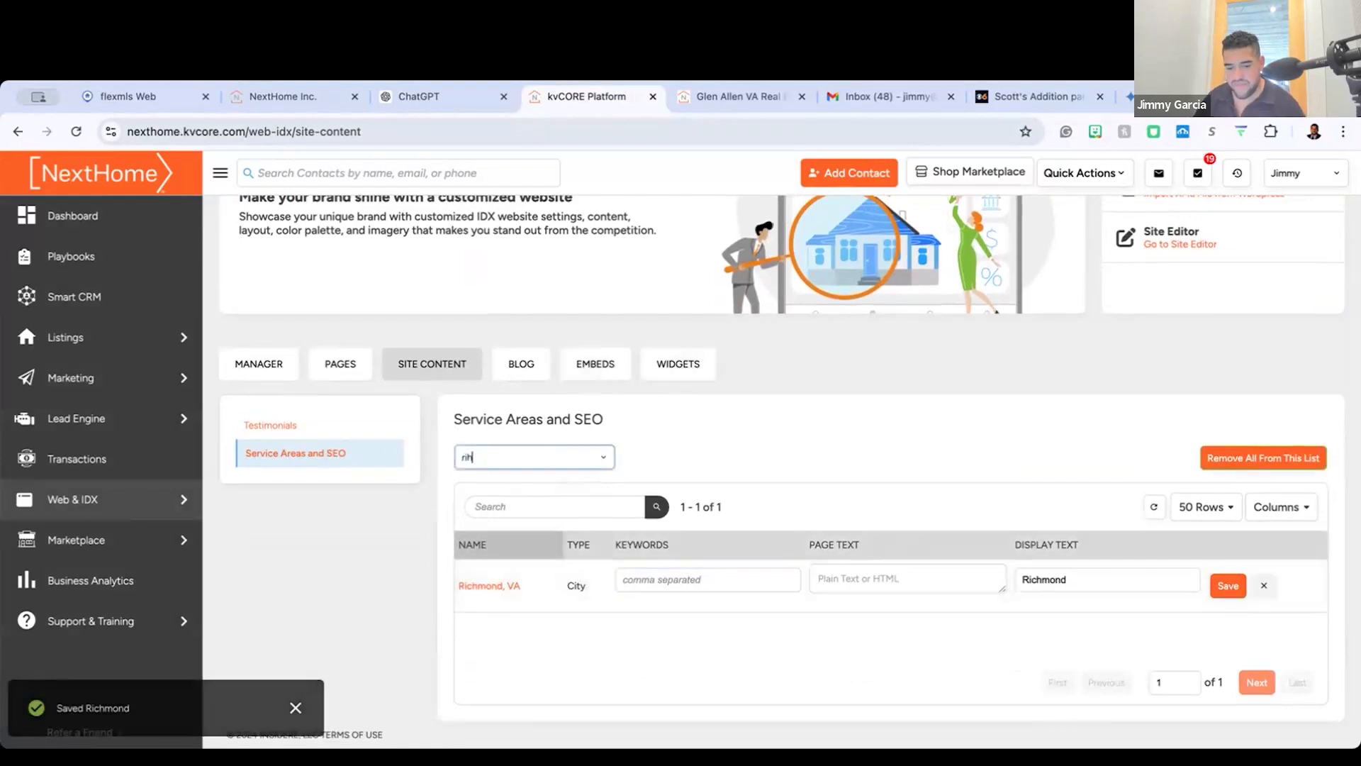
type("mond")
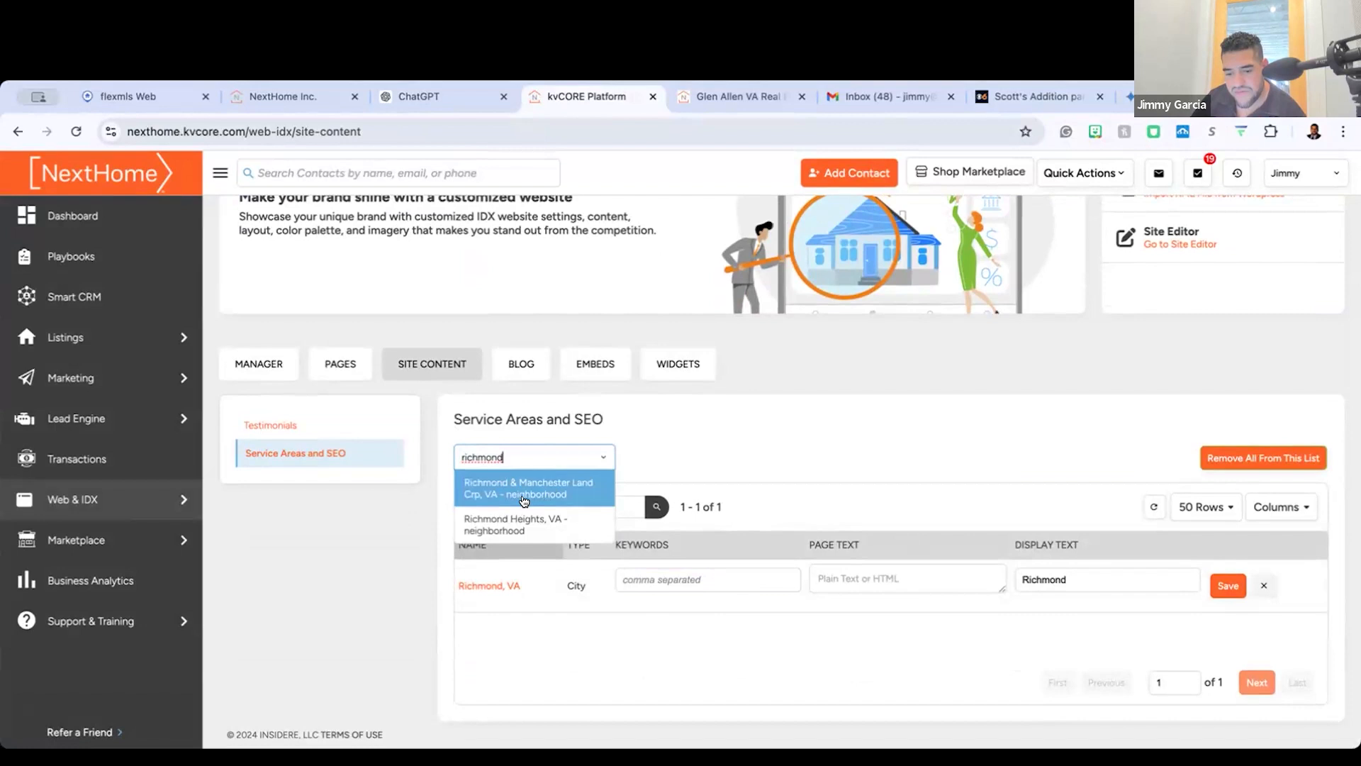
left_click(521, 525)
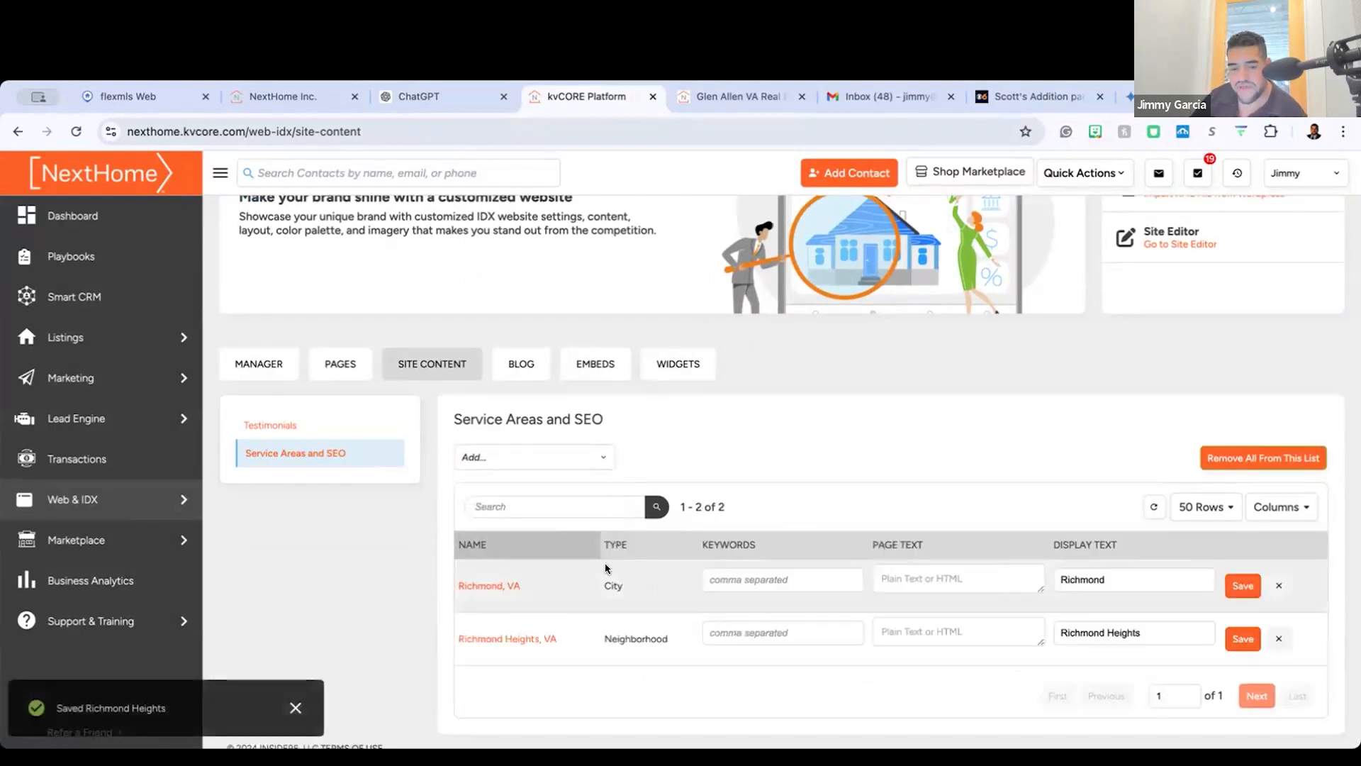
Step: Enter "homes for sale in arts district," as the keywords for the Richmond, VA service area
scroll(737, 565, "up", 5)
scroll(680, 508, "left", 3)
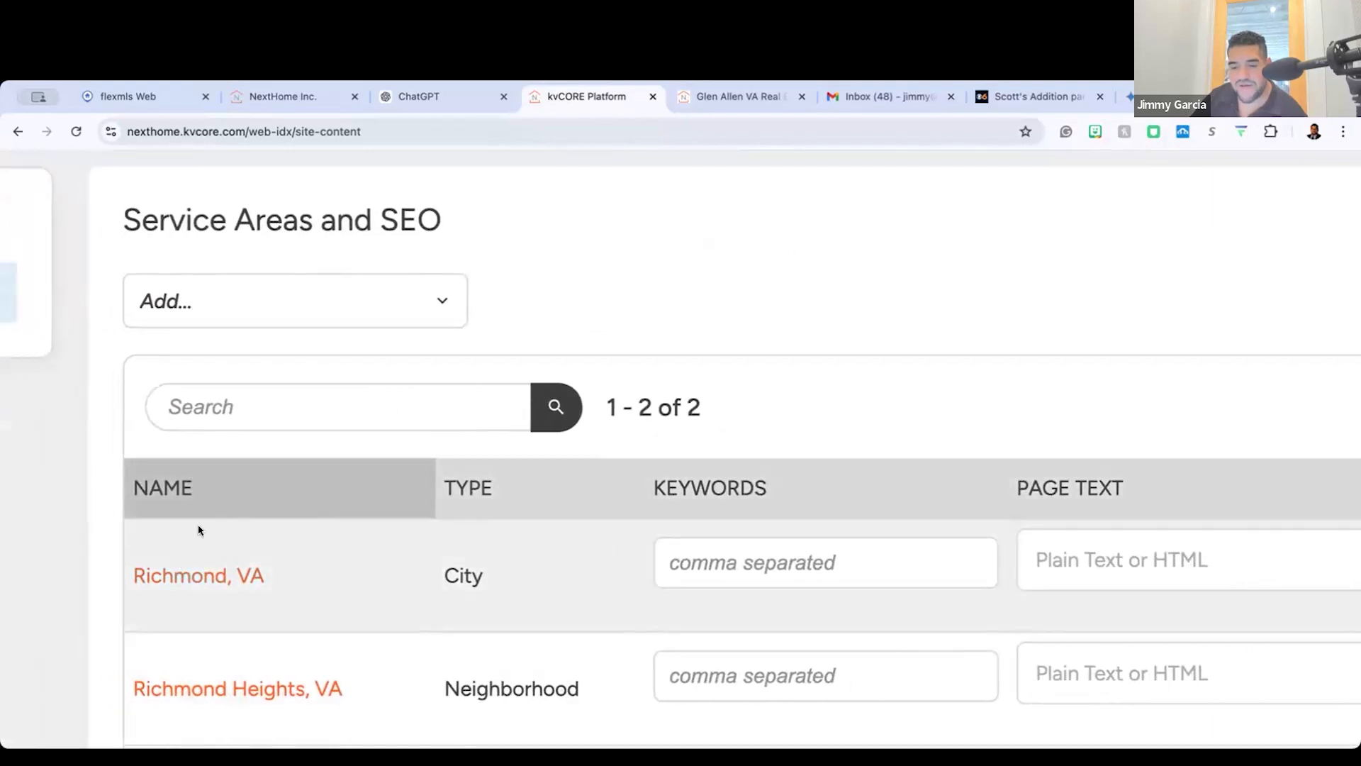
left_click(682, 576)
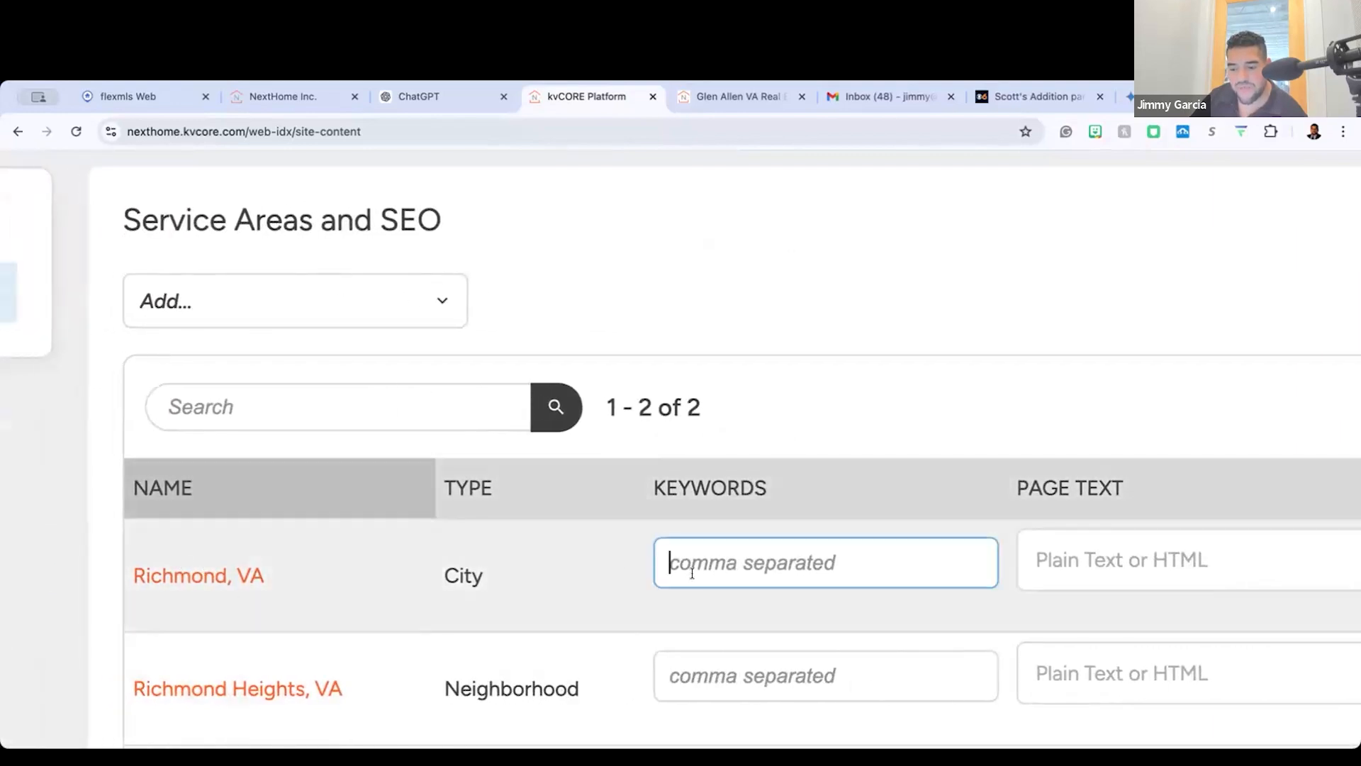
type("hom")
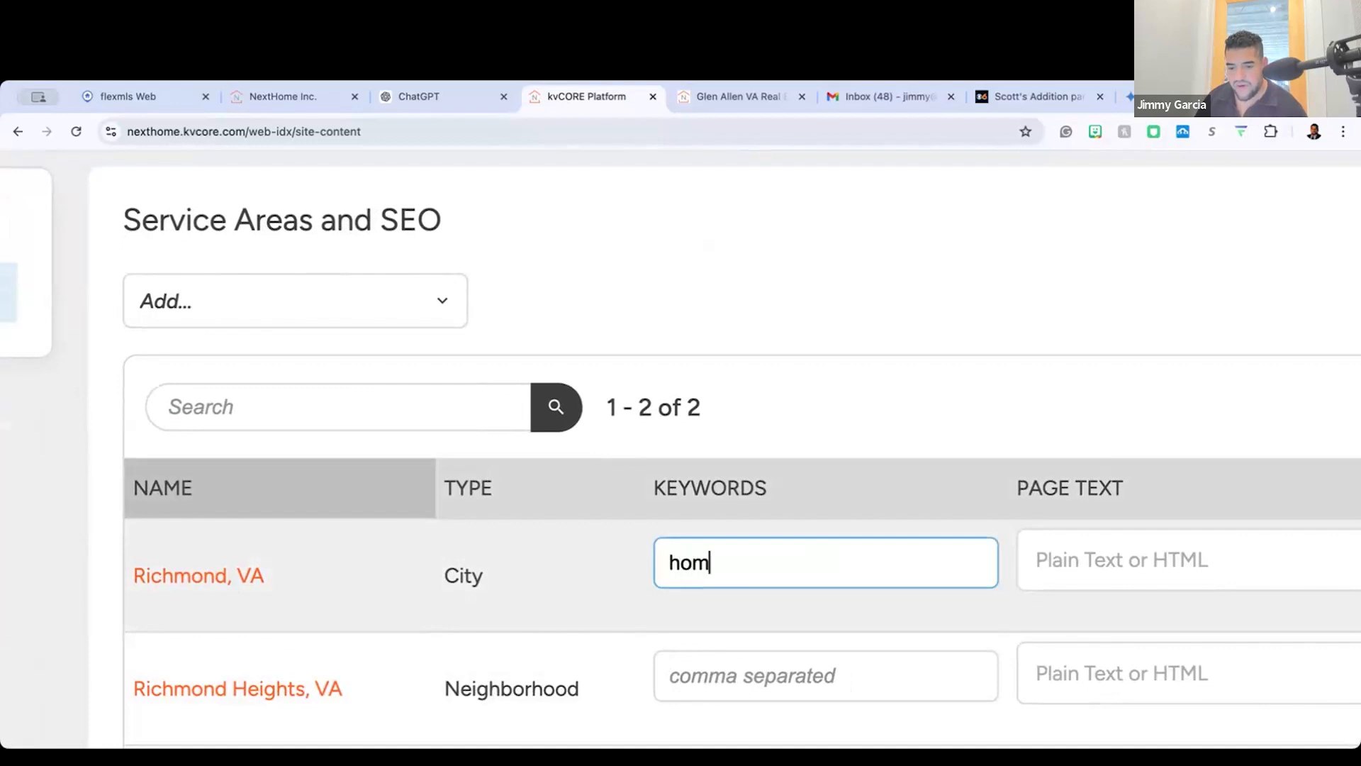
type("es for sale in m")
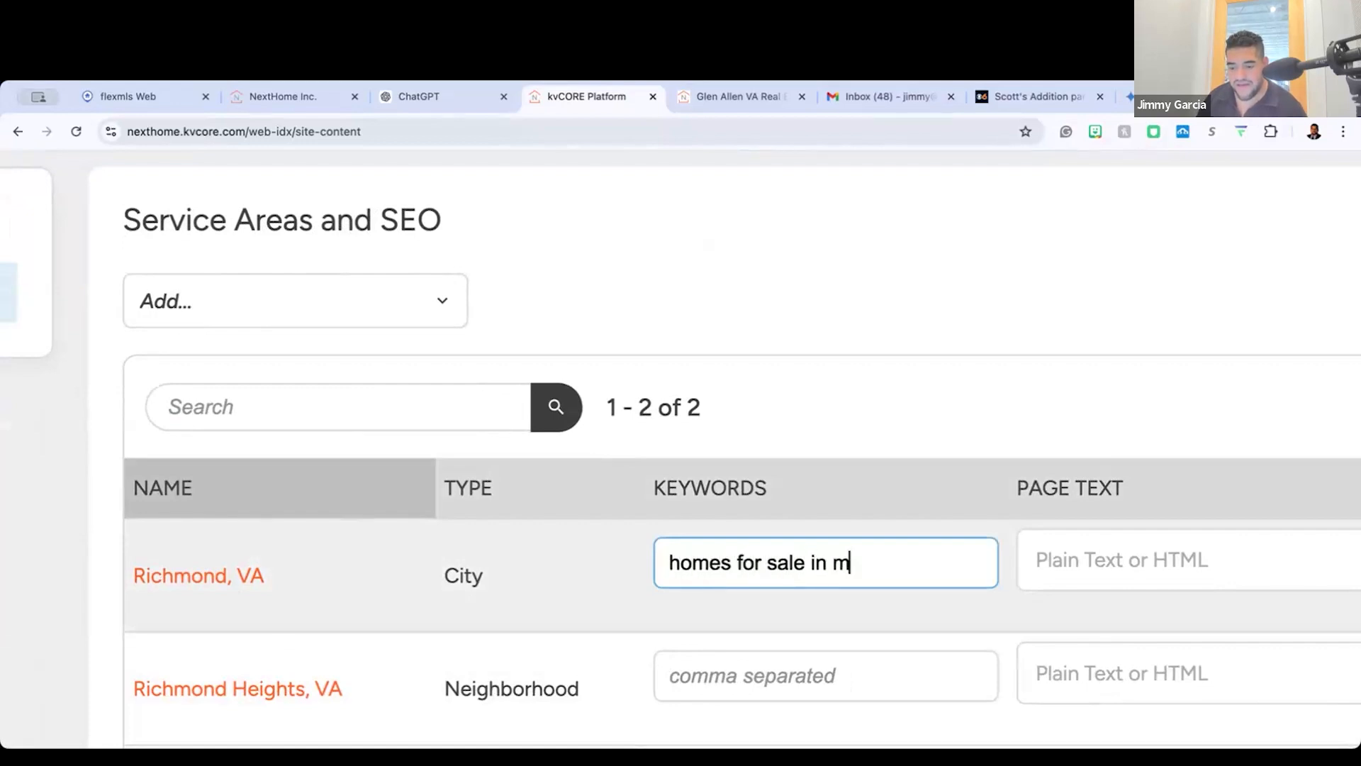
key("BackSpace")
type("arts disc")
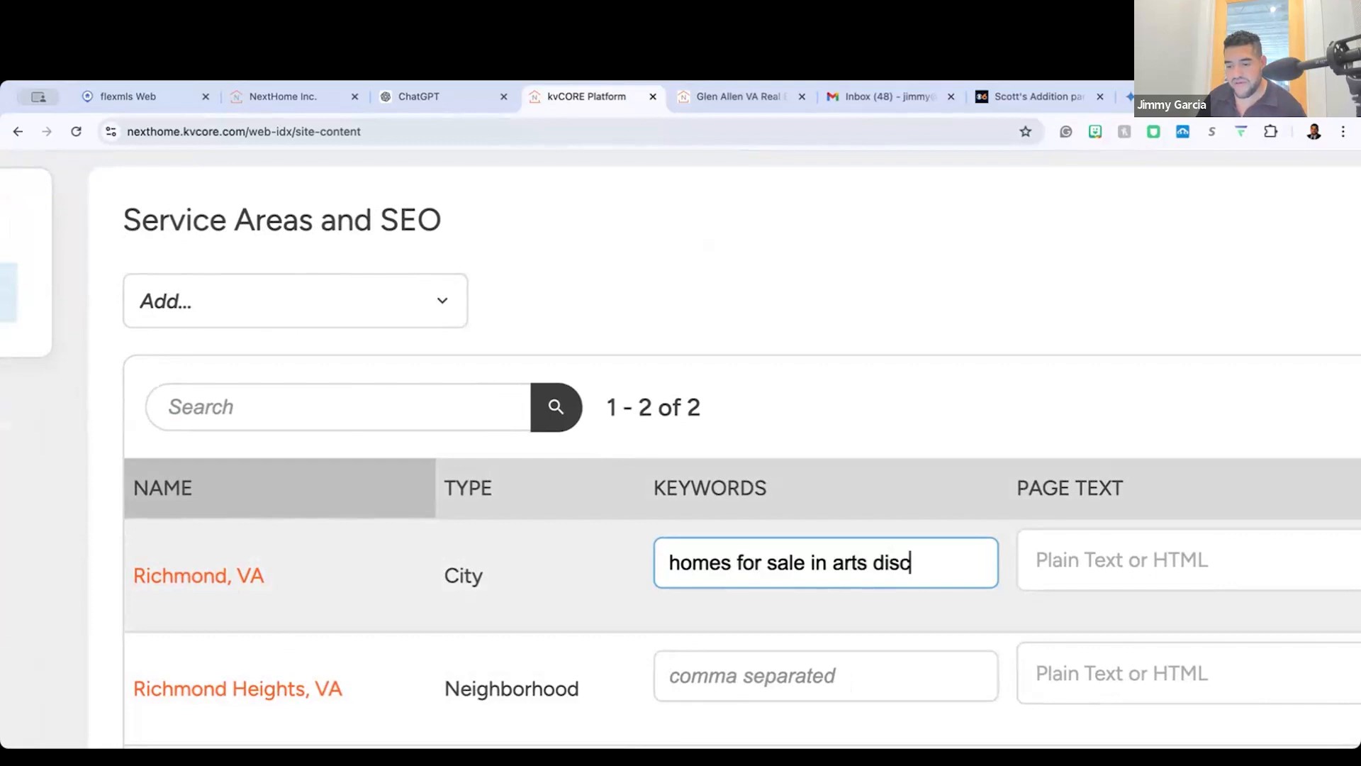
key("BackSpace")
type("trict,")
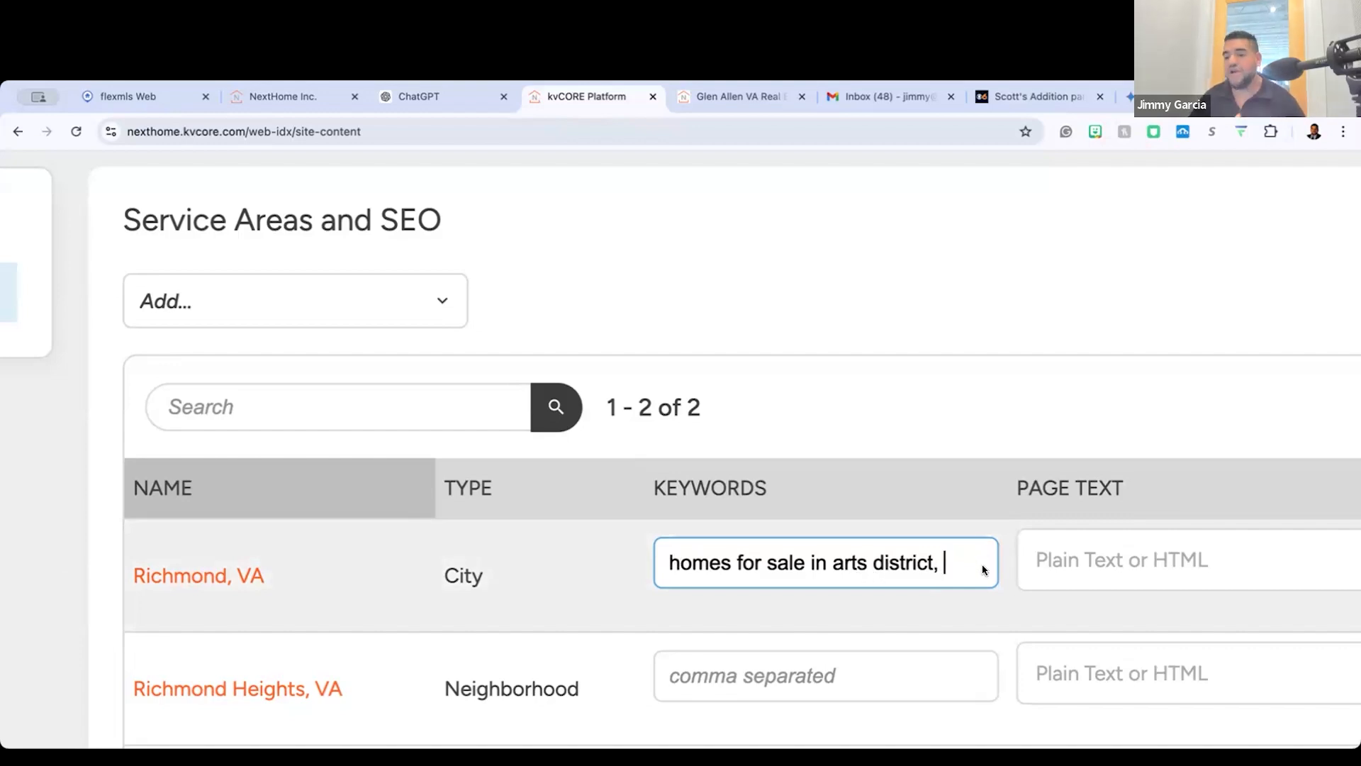
scroll(960, 585, "right", 3)
scroll(960, 585, "up", 1)
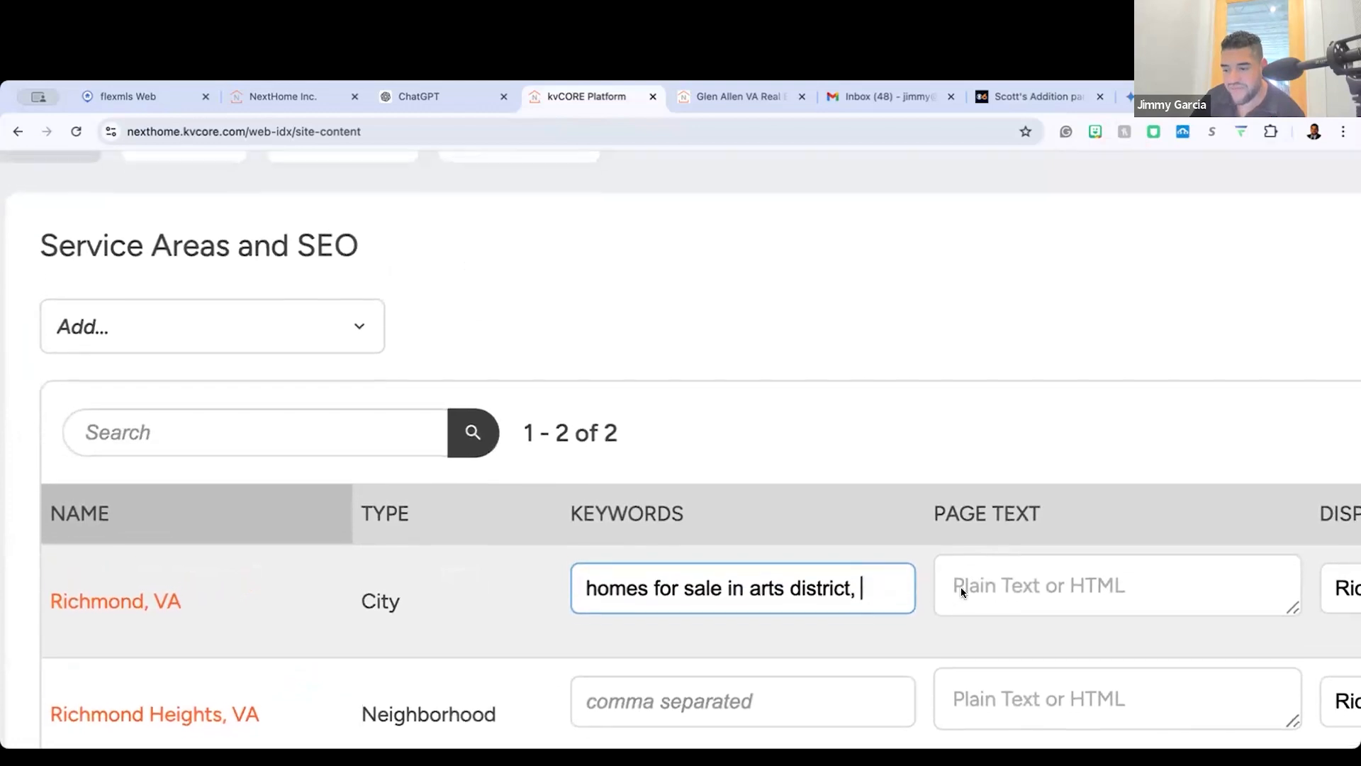
scroll(836, 589, "right", 4)
scroll(966, 598, "right", 2)
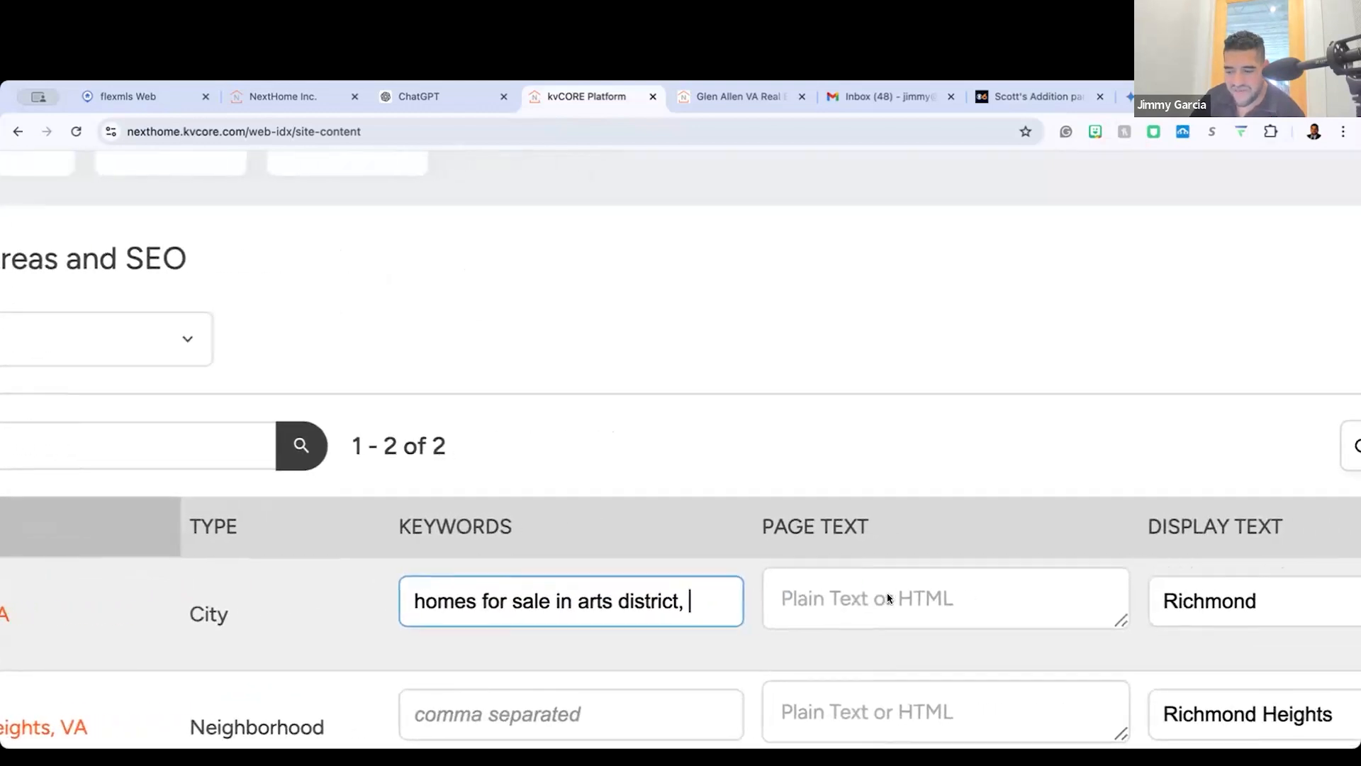
Step: Replace the display text of the Richmond, VA service area with "Homes For Sale in the Arts Disctrict"
scroll(888, 598, "right", 5)
scroll(887, 598, "left", 4)
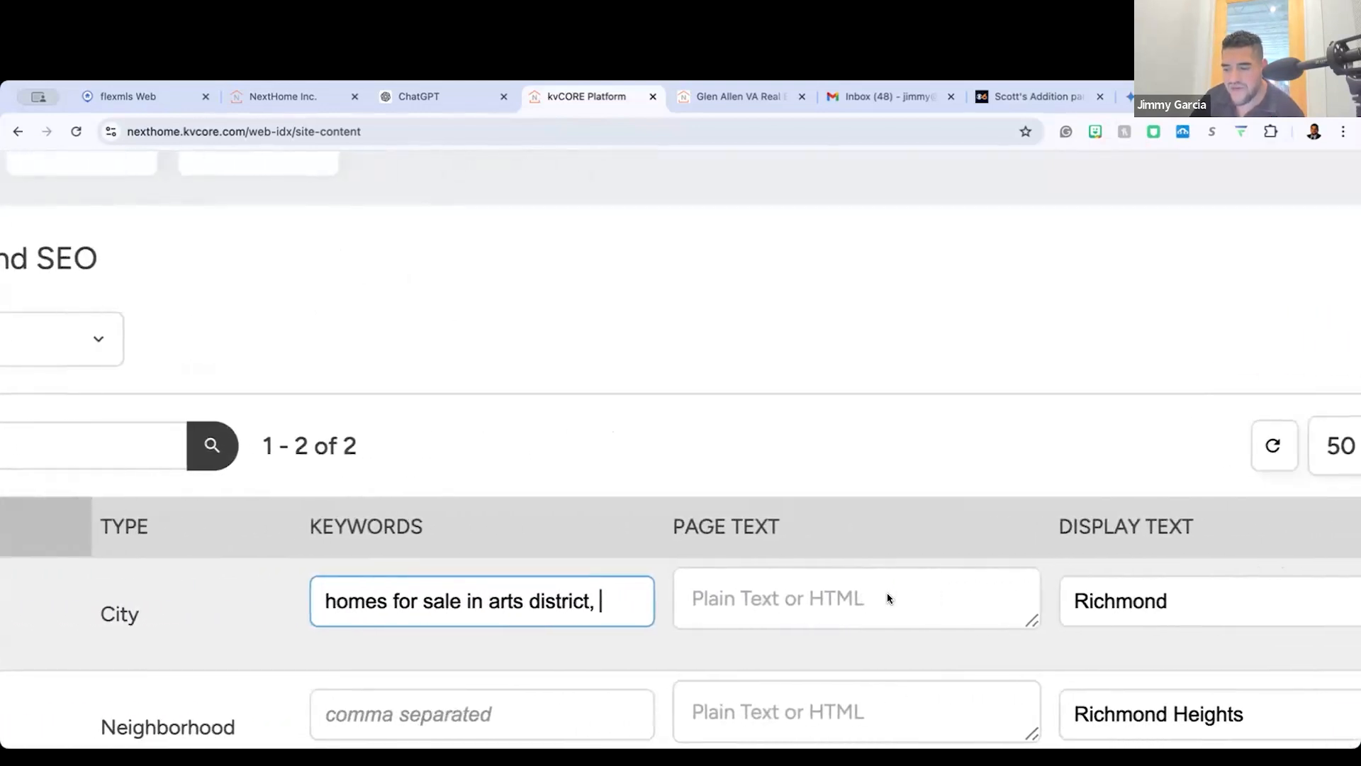
scroll(887, 598, "right", 5)
scroll(857, 580, "right", 3)
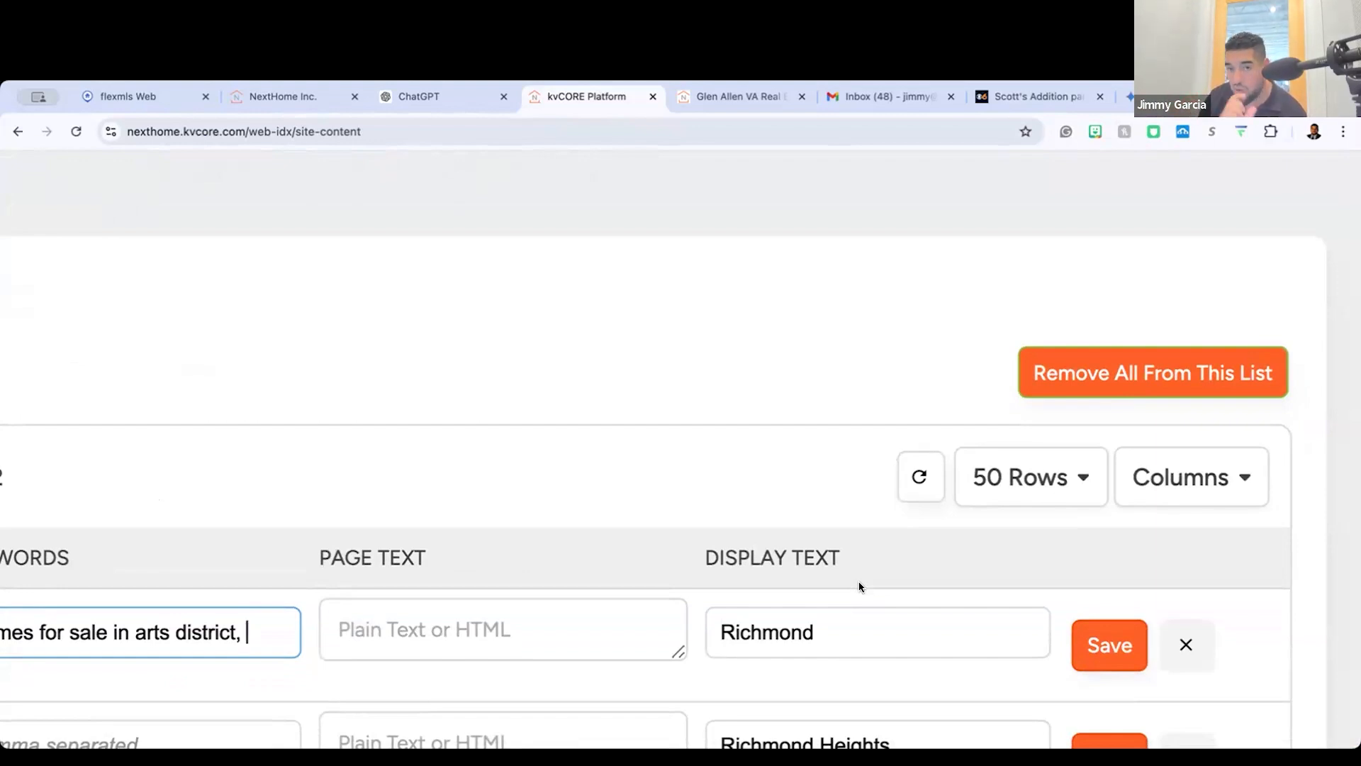
double_click(836, 621)
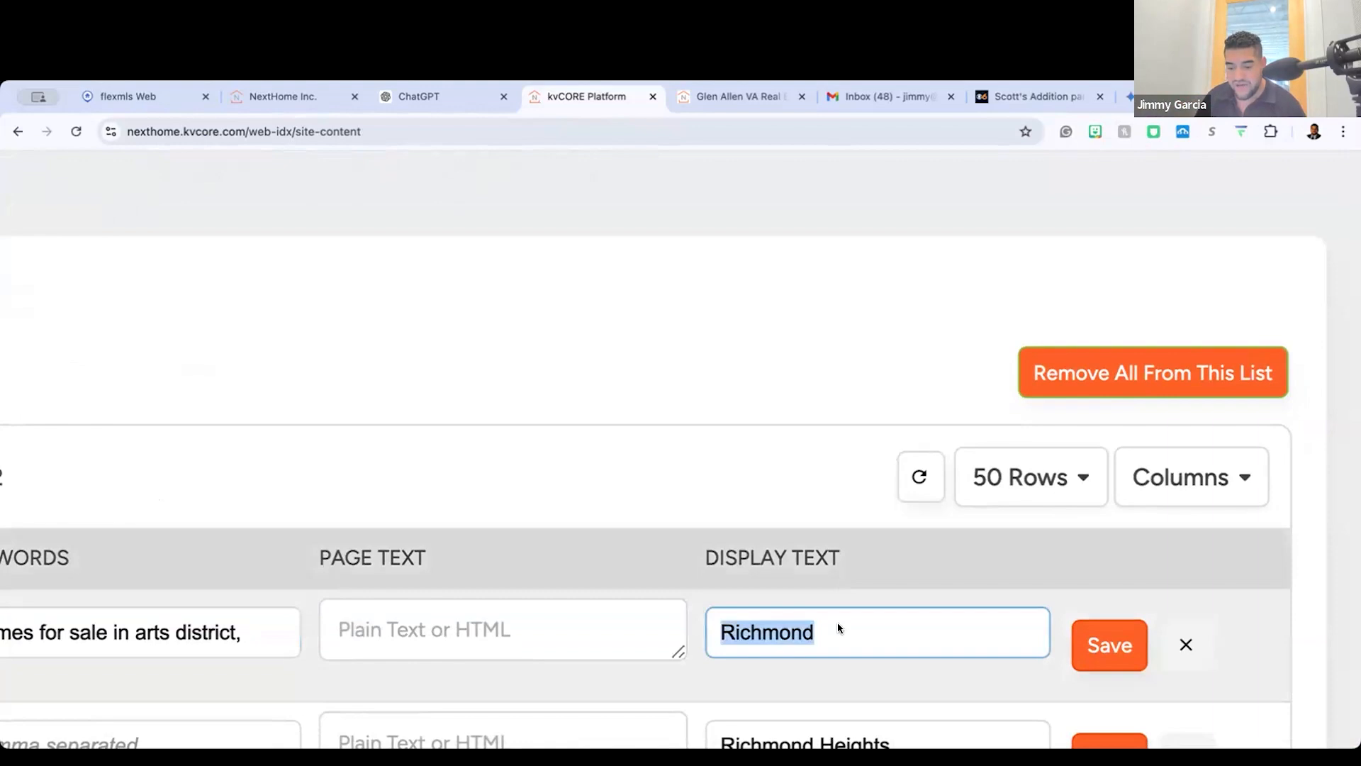
type("HOME")
key("BackSpace")
key("BackSpace")
key("BackSpace")
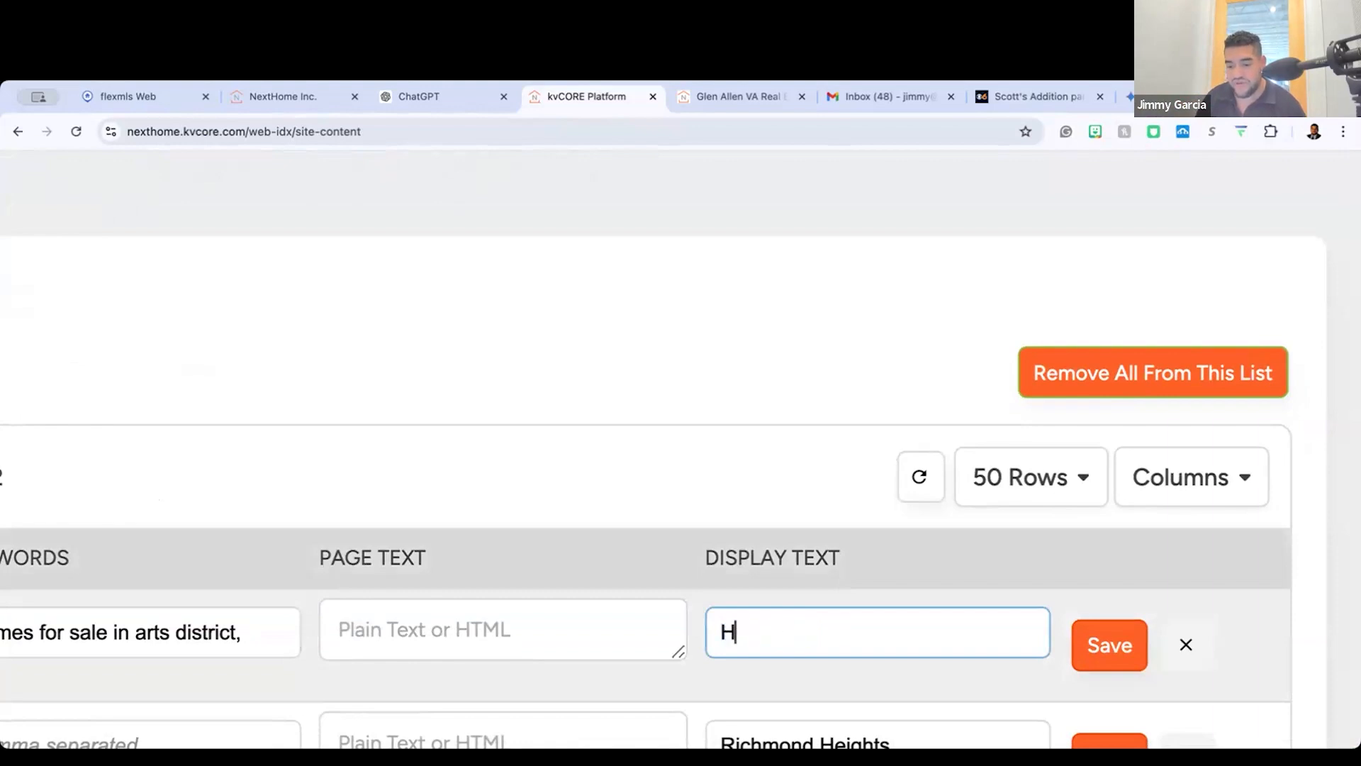
type("omes F")
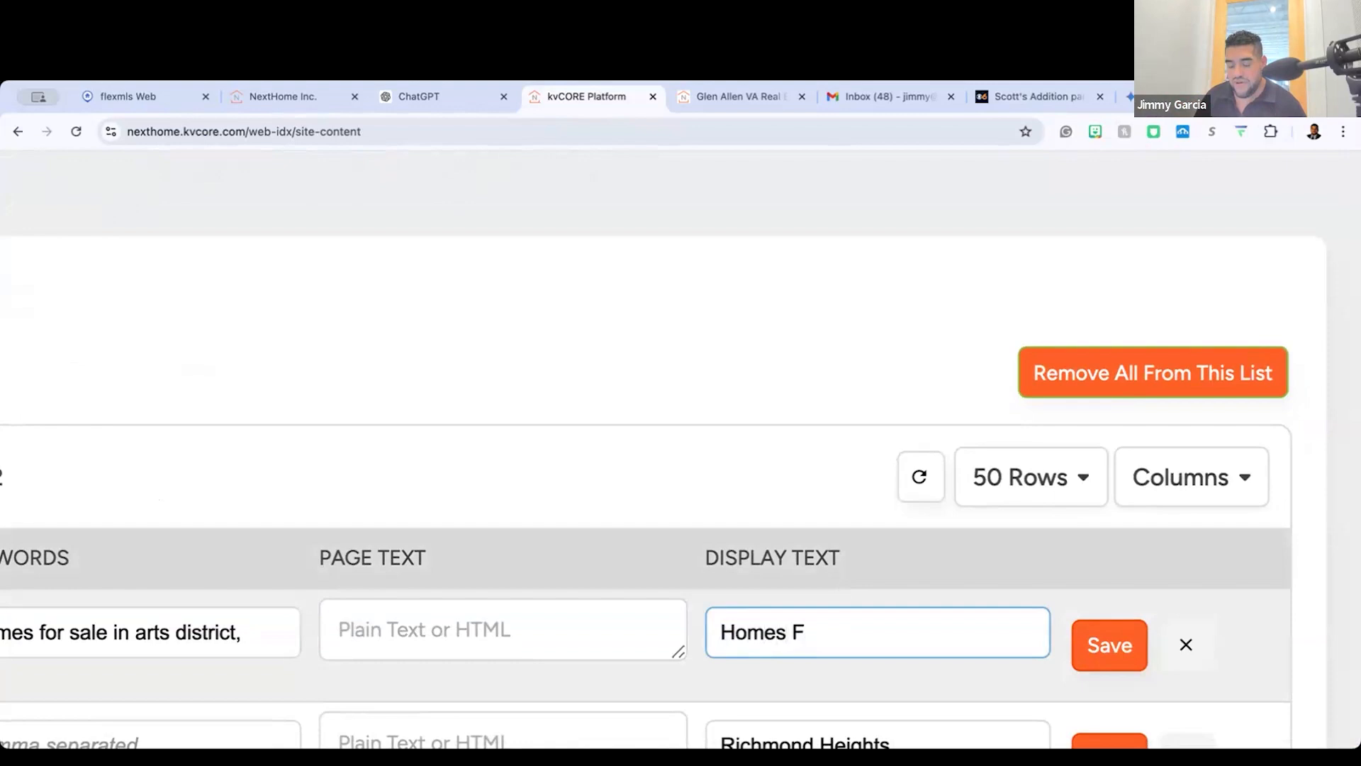
type("or Sale in")
key("BackSpace")
type("in The")
key("BackSpace")
key("BackSpace")
key("BackSpace")
type("the ARTS")
key("BackSpace")
key("BackSpace")
type("Disctrict")
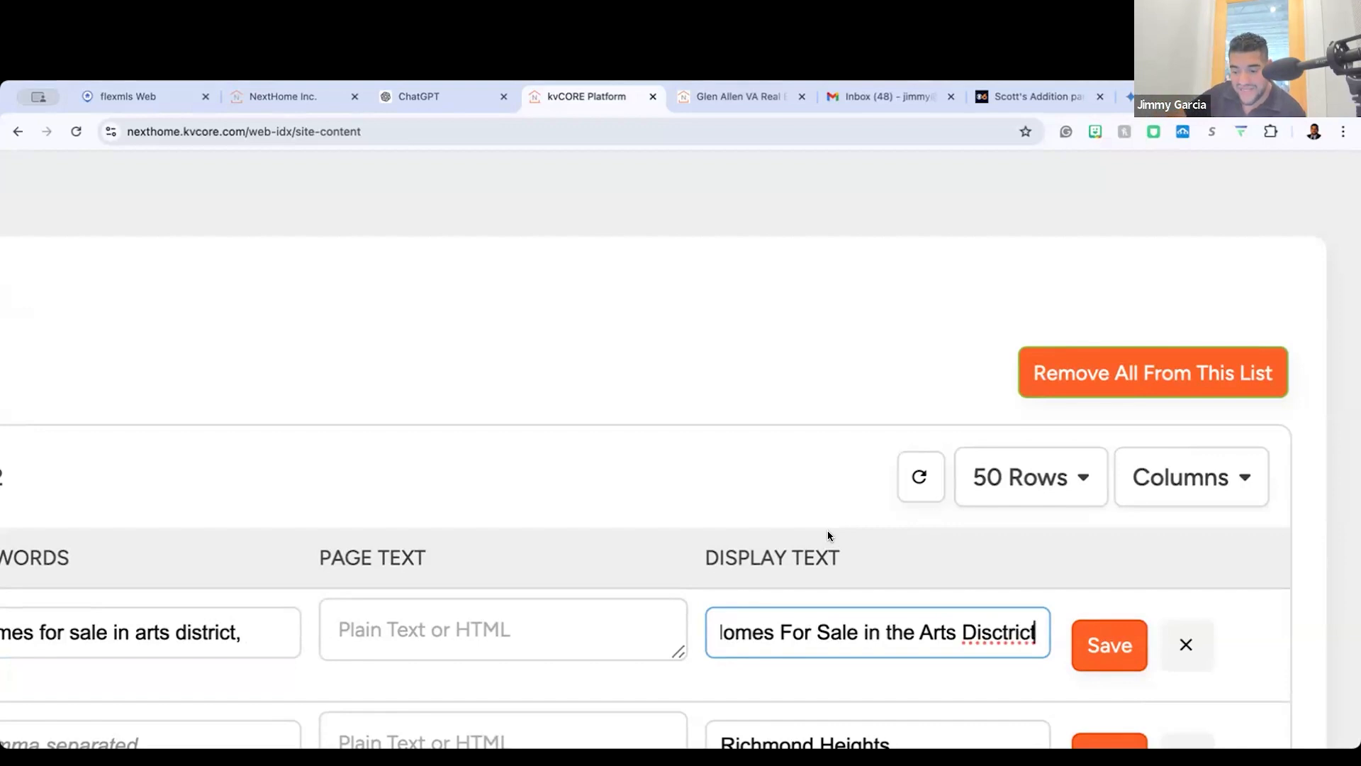
Step: Open the website embeds and review the Property Search embed codes and widget previews
scroll(618, 568, "left", 10)
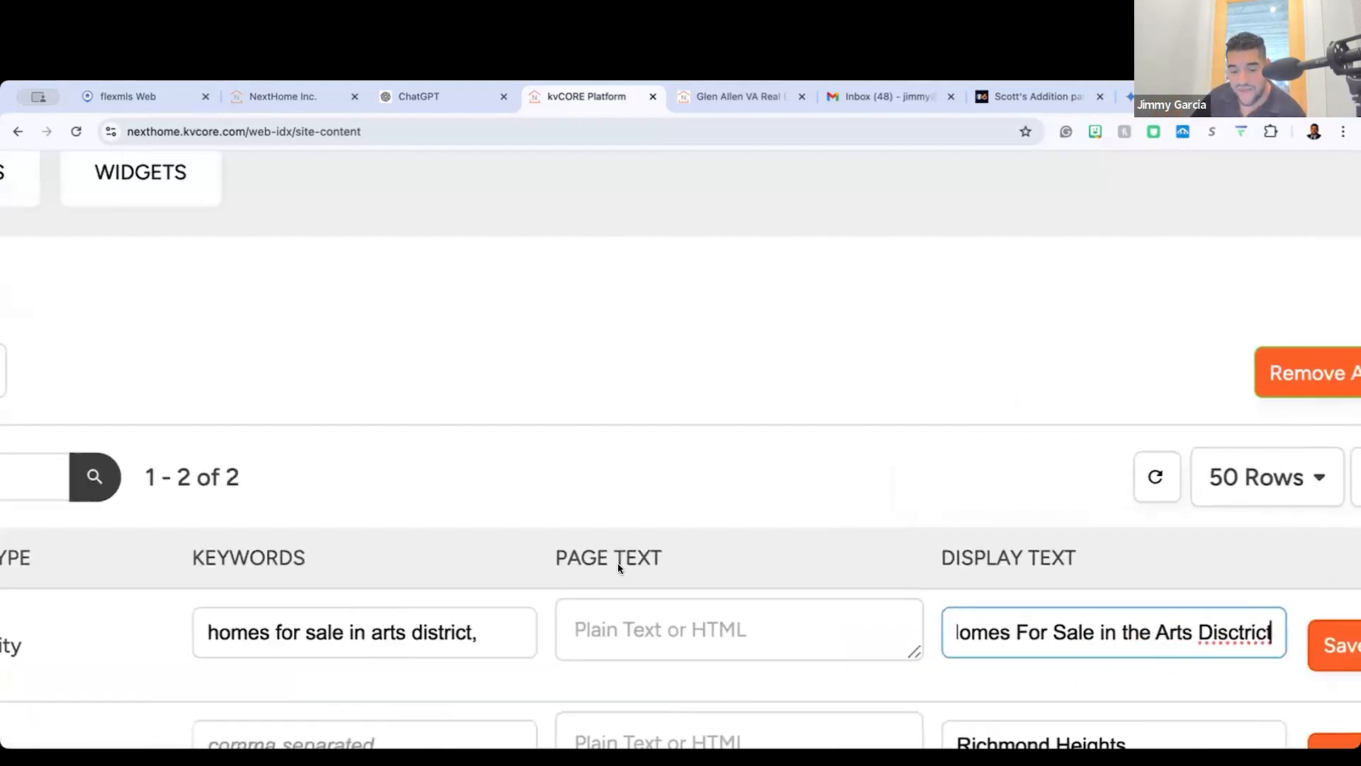
scroll(868, 646, "right", 4)
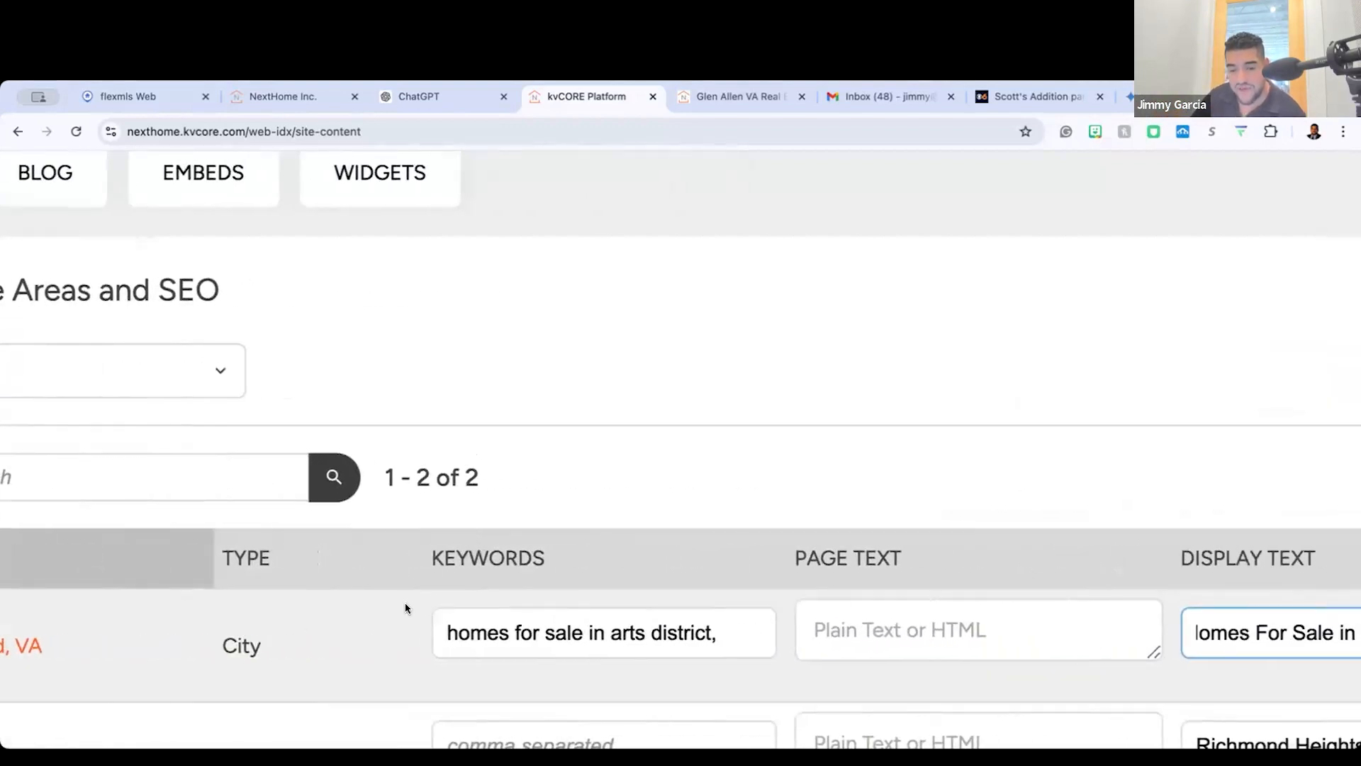
scroll(556, 608, "down", 3)
scroll(556, 608, "down", 5)
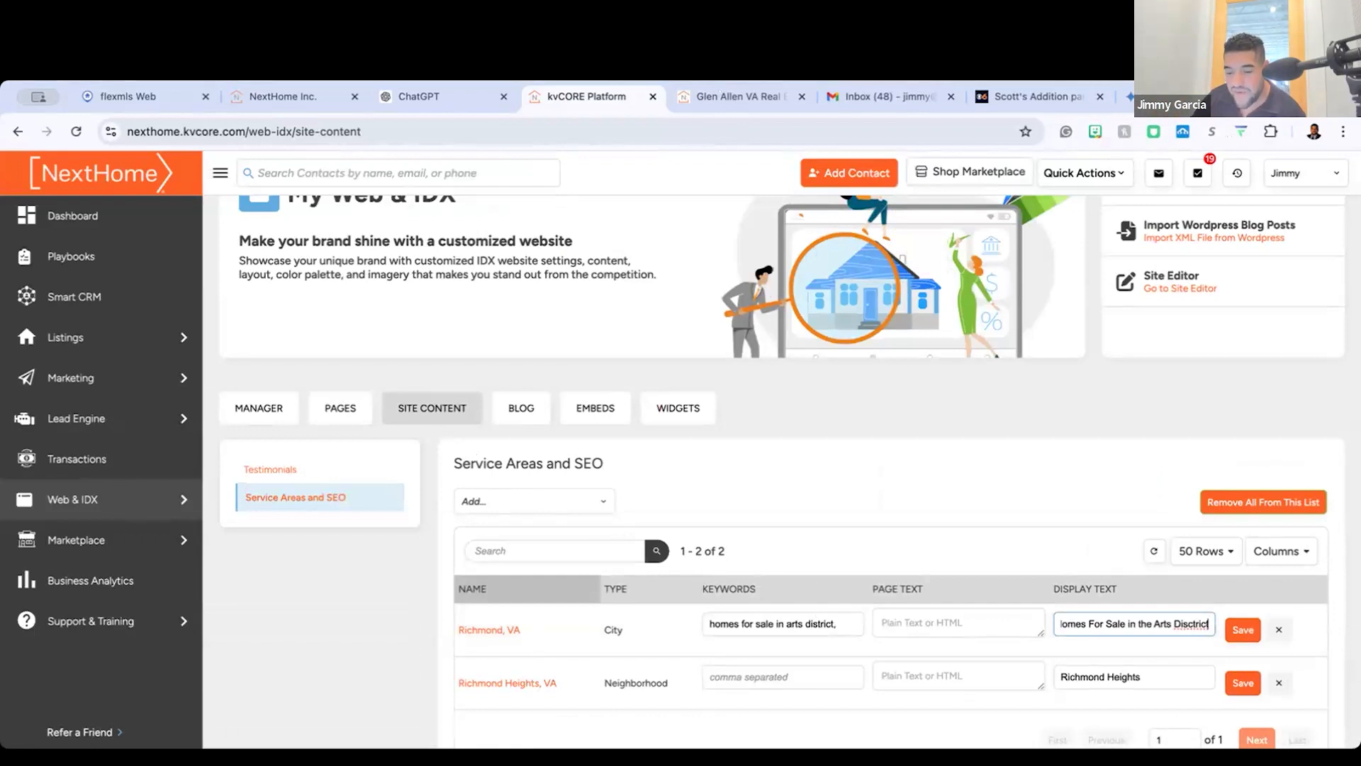
left_click(596, 423)
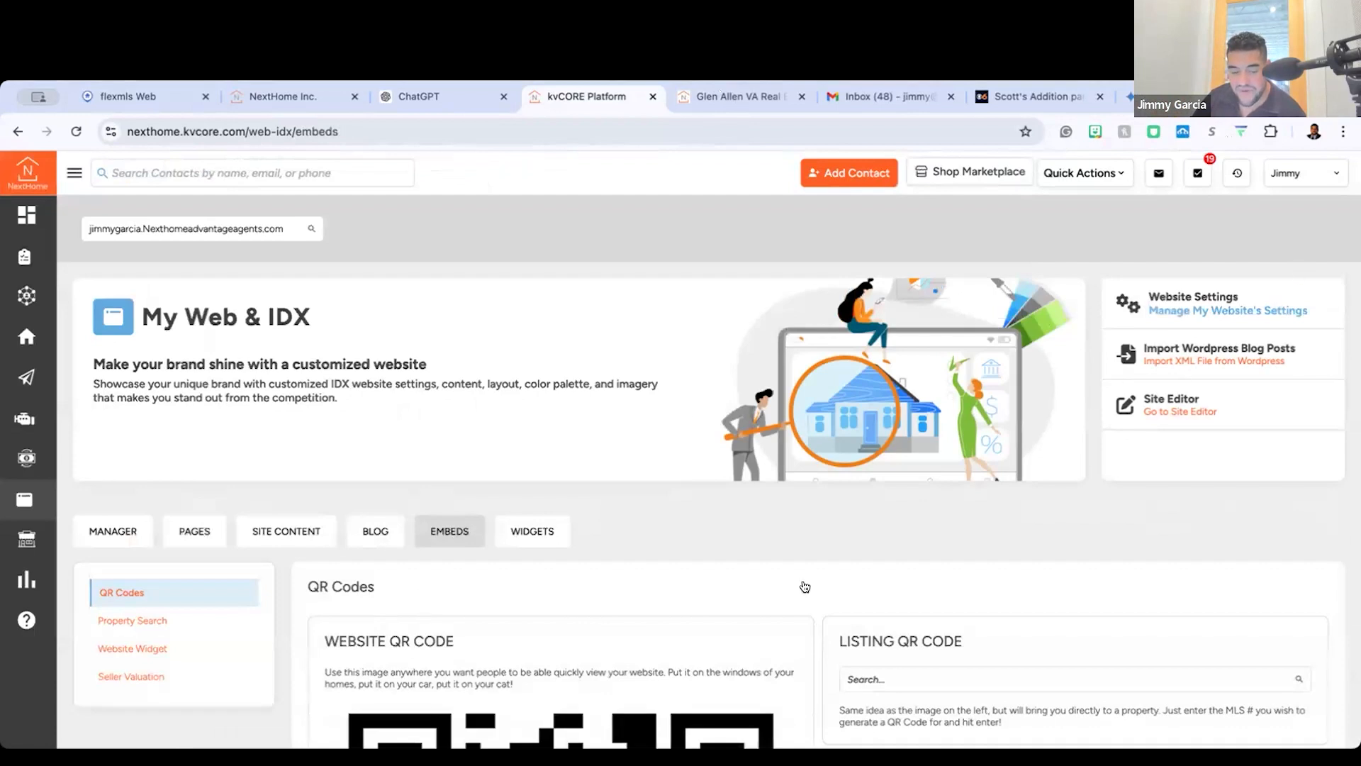
left_click(128, 615)
scroll(268, 636, "down", 4)
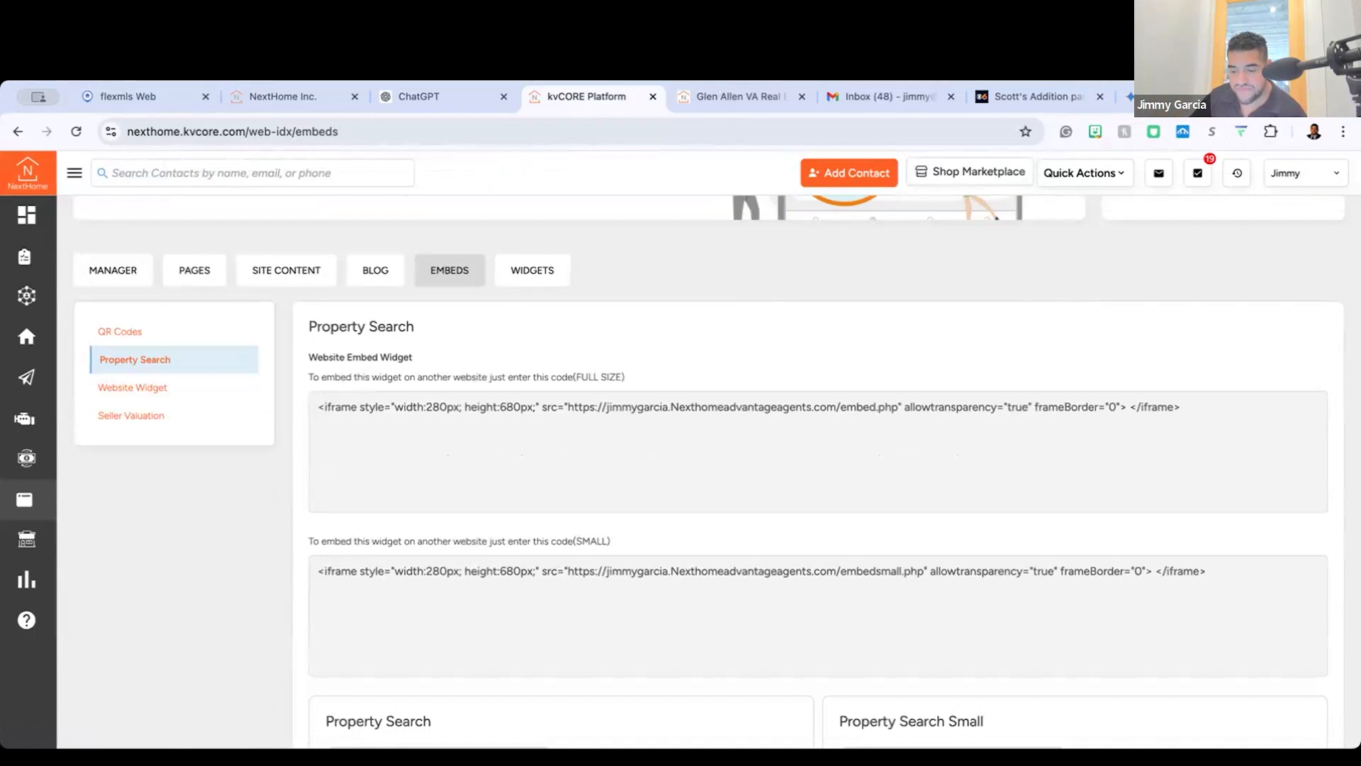
scroll(457, 703, "down", 6)
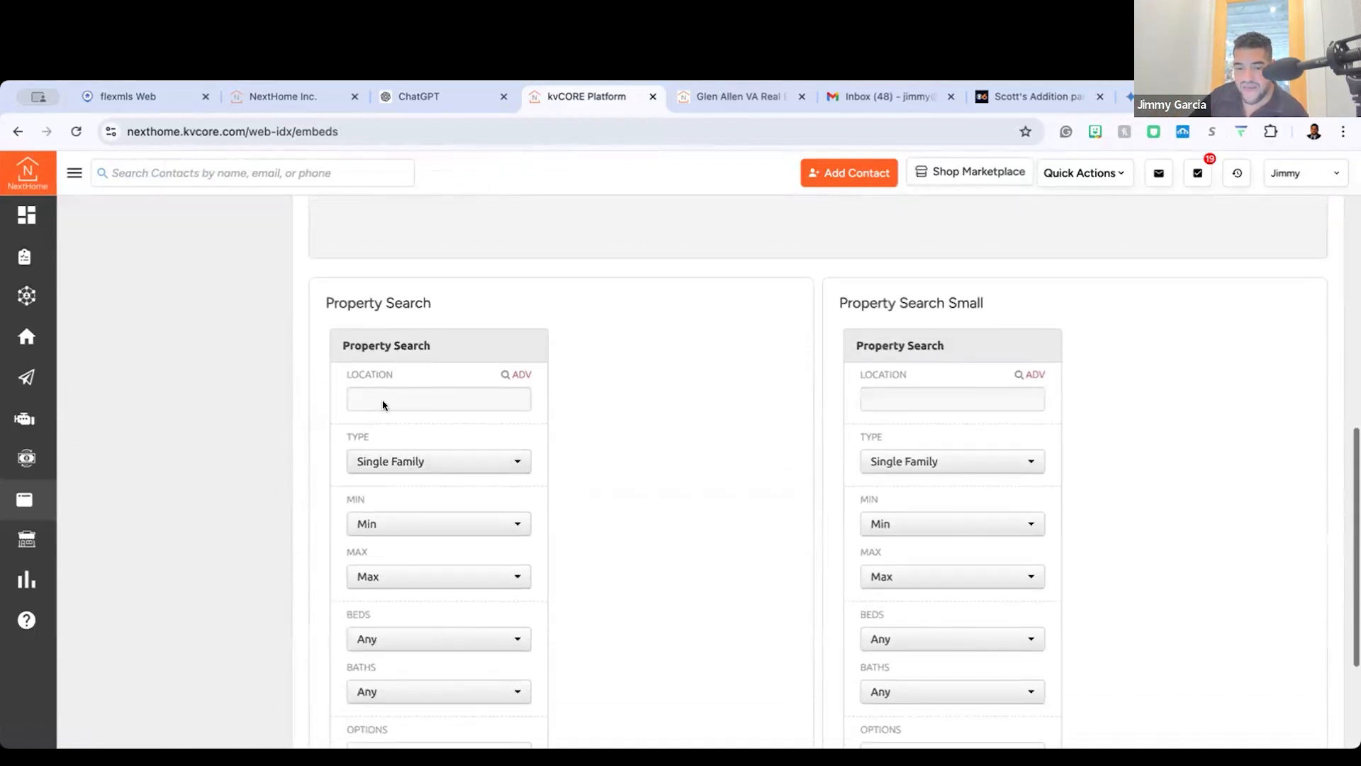
scroll(382, 398, "up", 10)
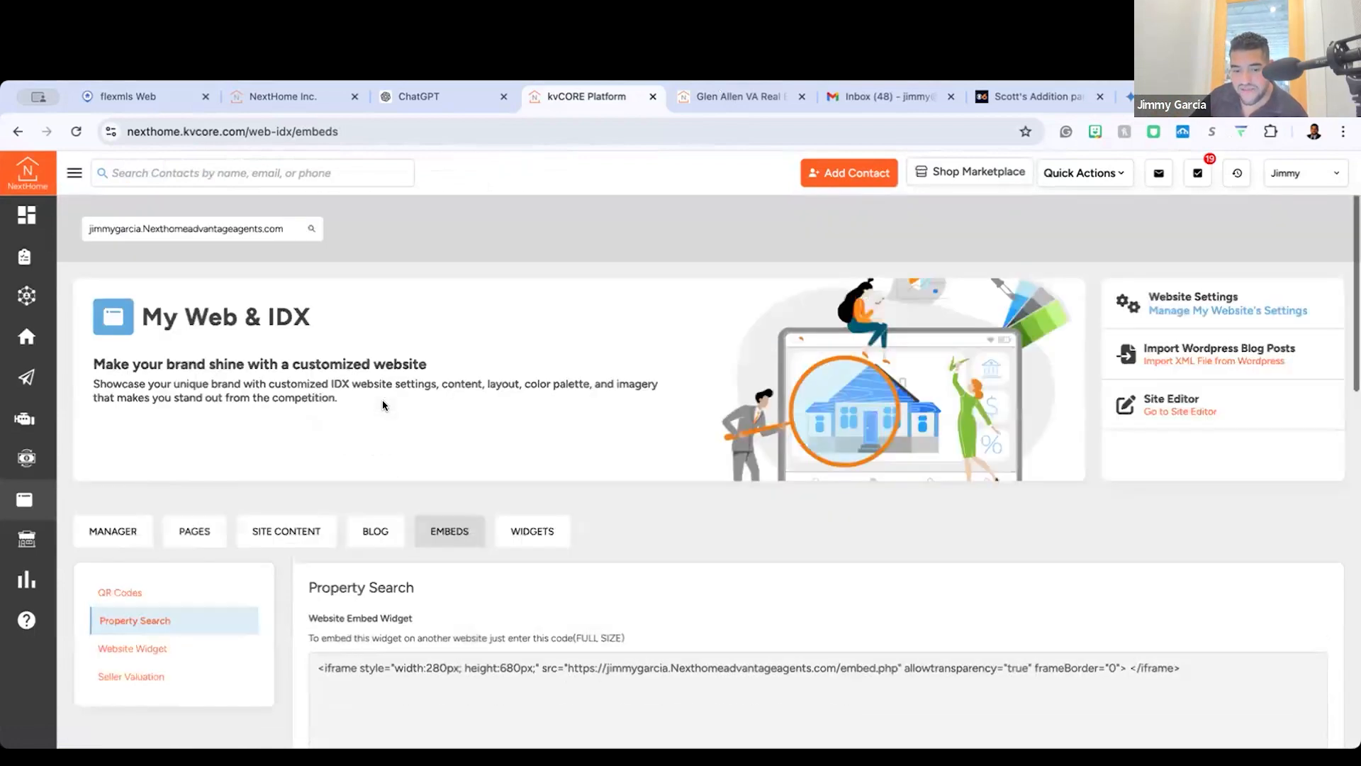
Step: Return to the website content and reopen the Service Areas and SEO list
left_click(73, 179)
mouse_move(89, 499)
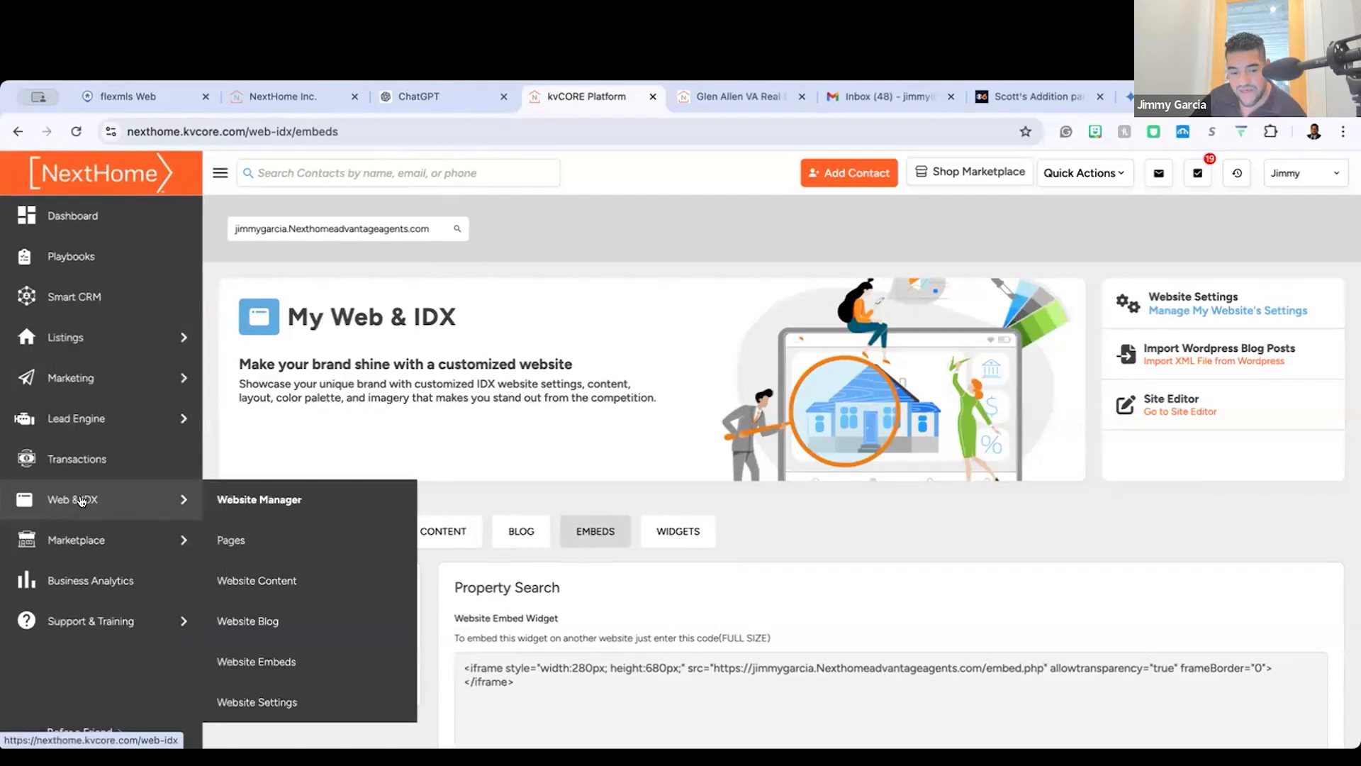
left_click(290, 581)
scroll(397, 493, "up", 3)
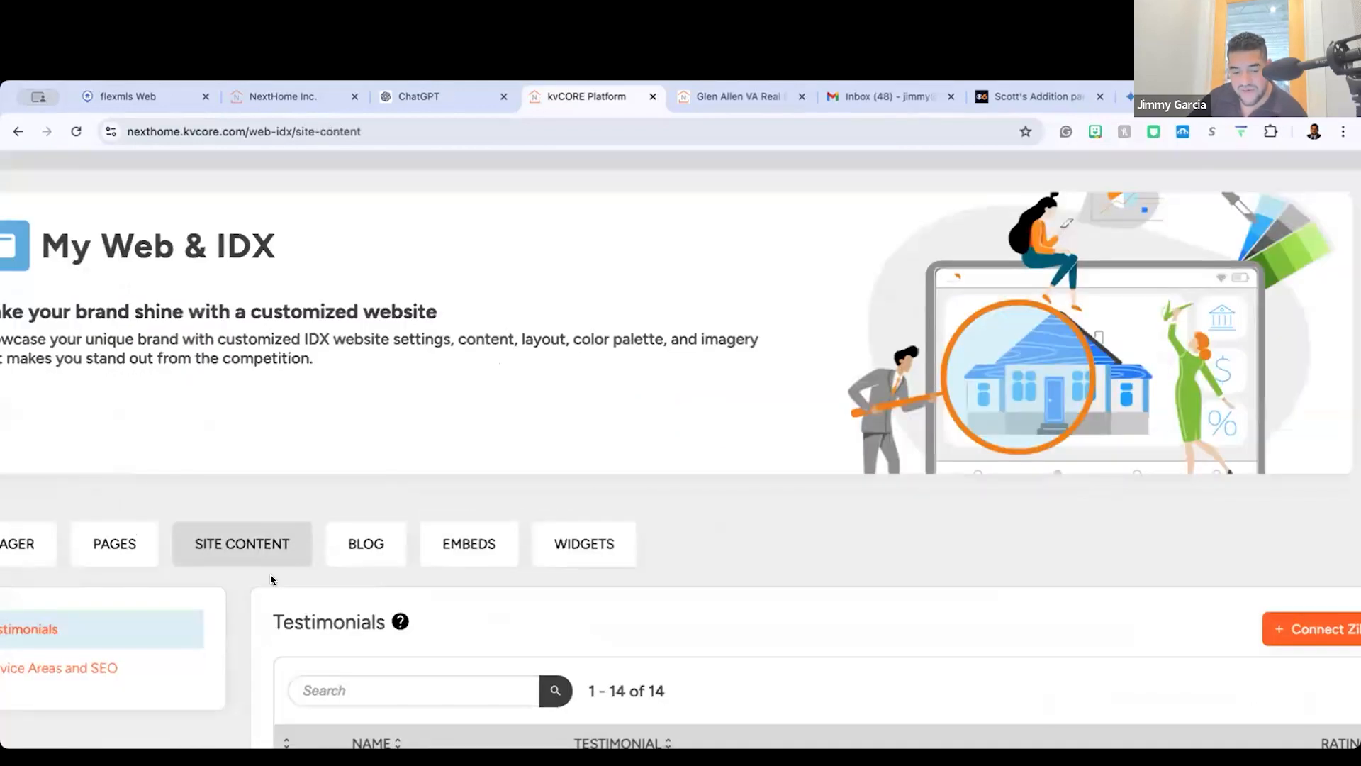
left_click(128, 659)
scroll(398, 599, "down", 3)
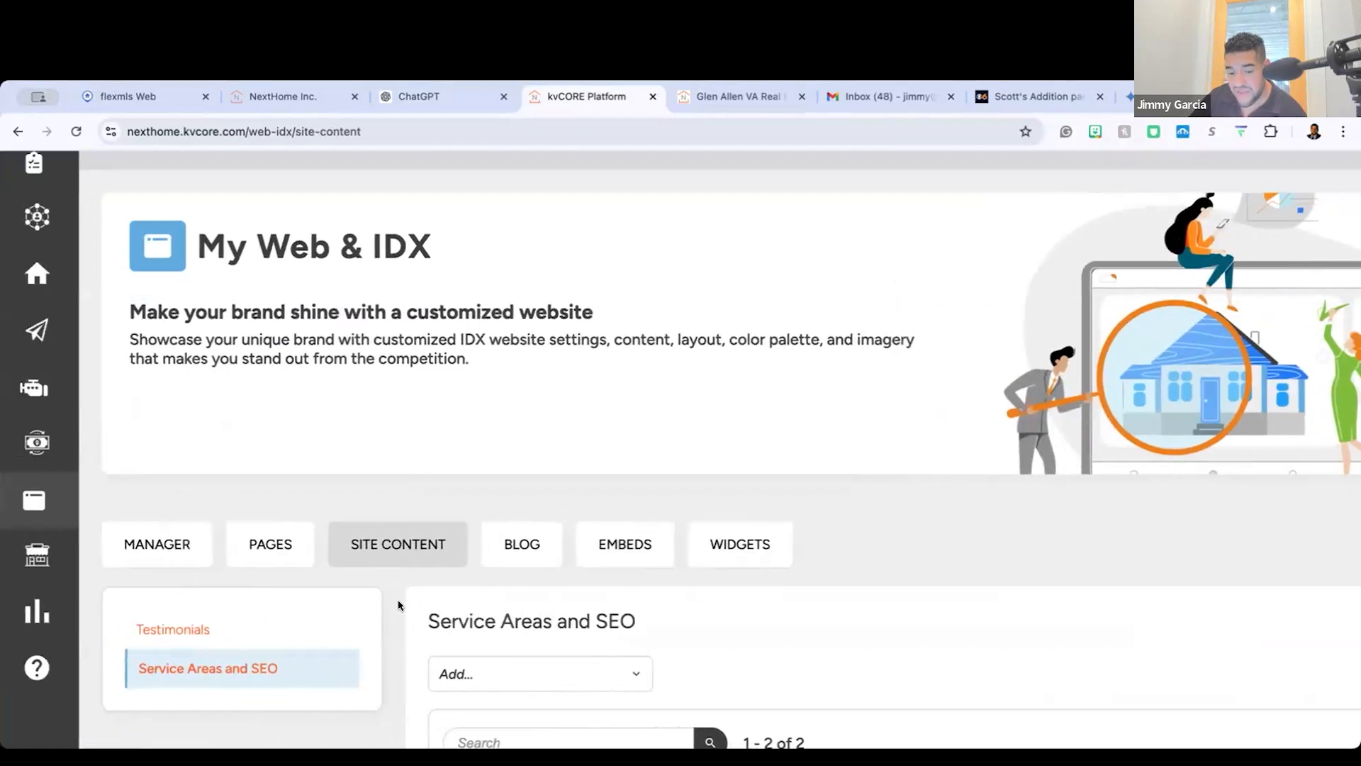
scroll(398, 598, "down", 1)
Step: Go to the website embeds and view the website QR code
left_click(633, 350)
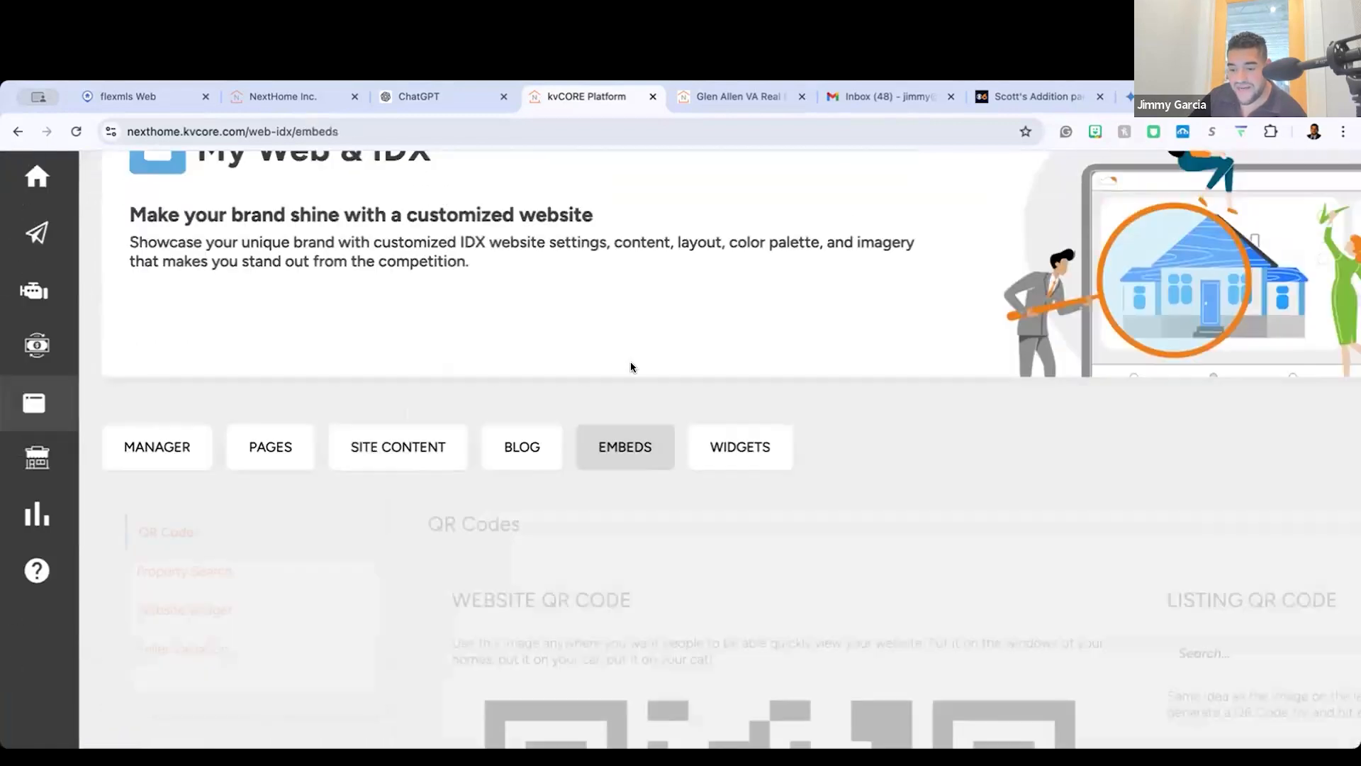
scroll(631, 366, "down", 3)
scroll(631, 367, "down", 5)
scroll(629, 364, "right", 3)
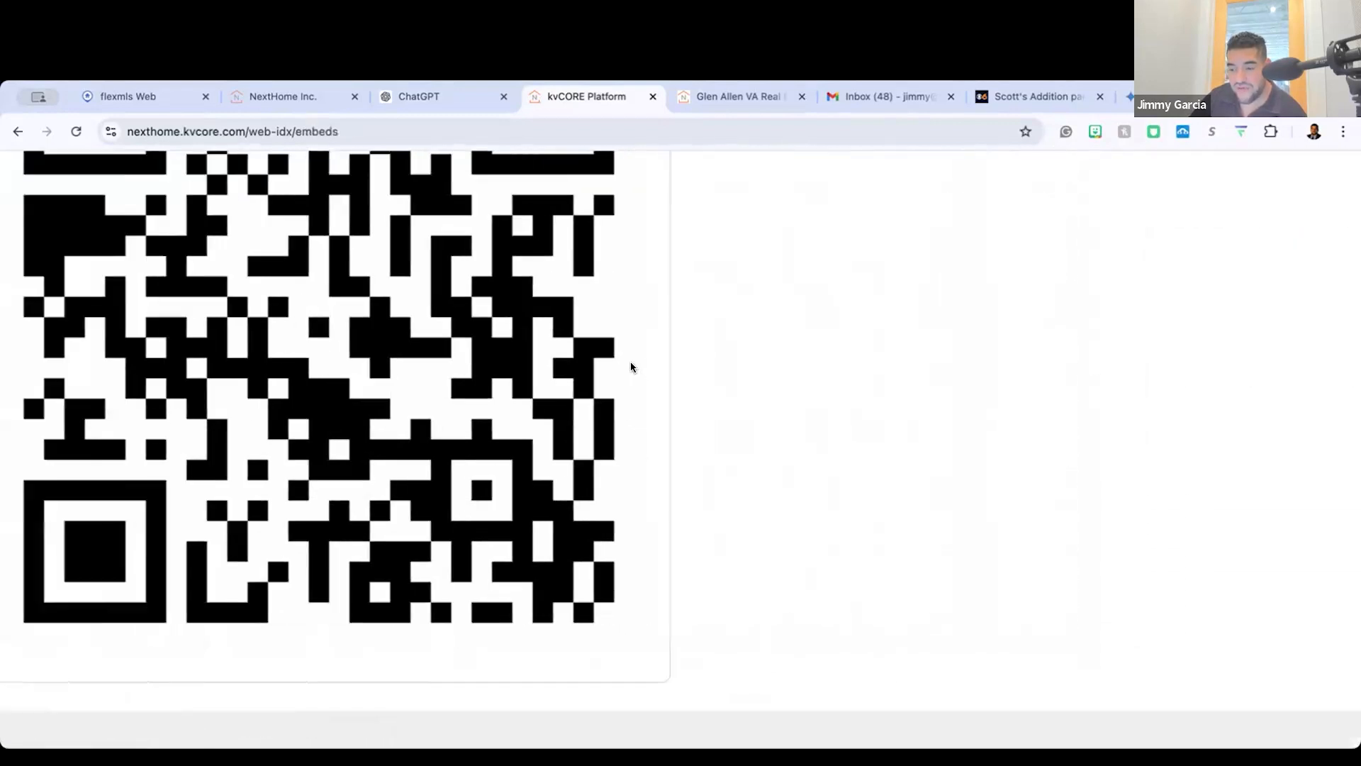
scroll(609, 347, "down", 3)
scroll(588, 327, "up", 5)
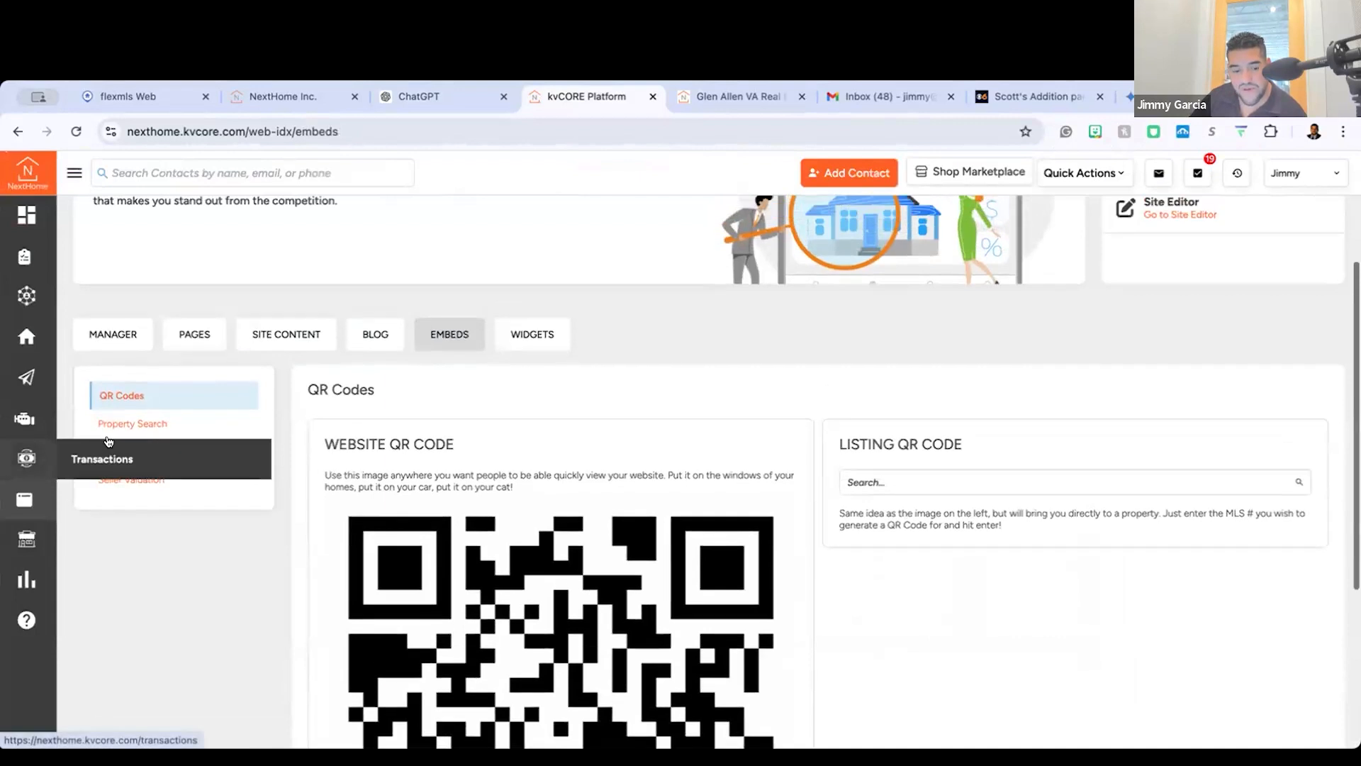
Step: Examine the full-size and small Property Search embed codes and their search form previews
left_click(146, 433)
scroll(469, 595, "down", 7)
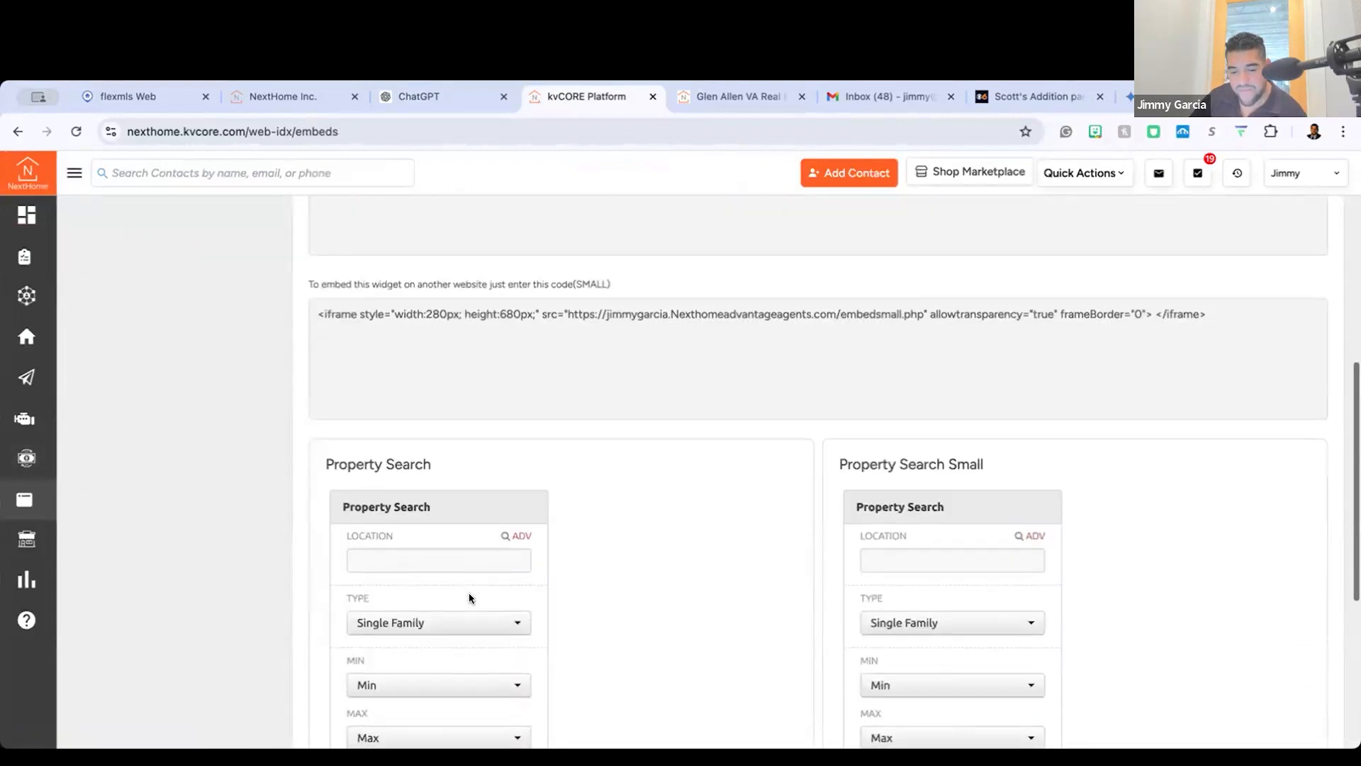
scroll(470, 598, "down", 2)
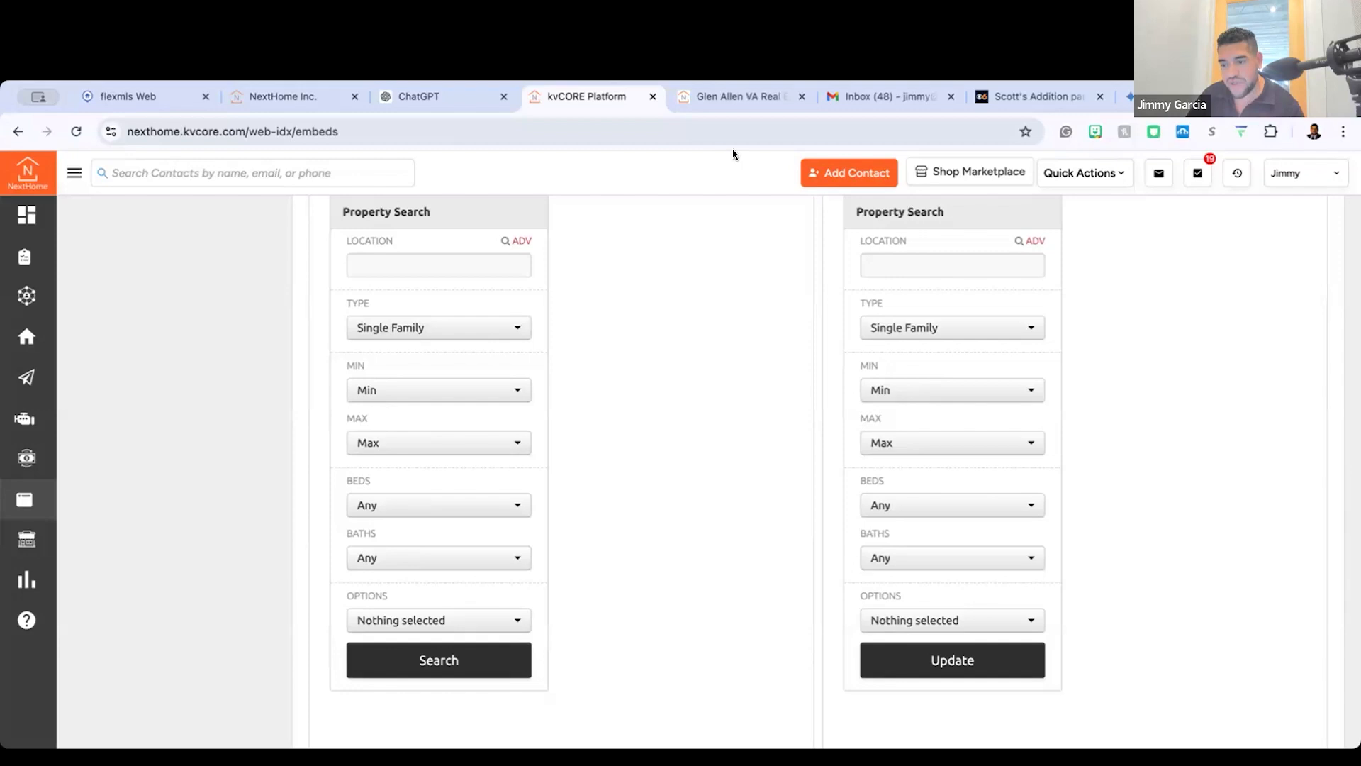
scroll(550, 423, "up", 4)
scroll(557, 398, "up", 8)
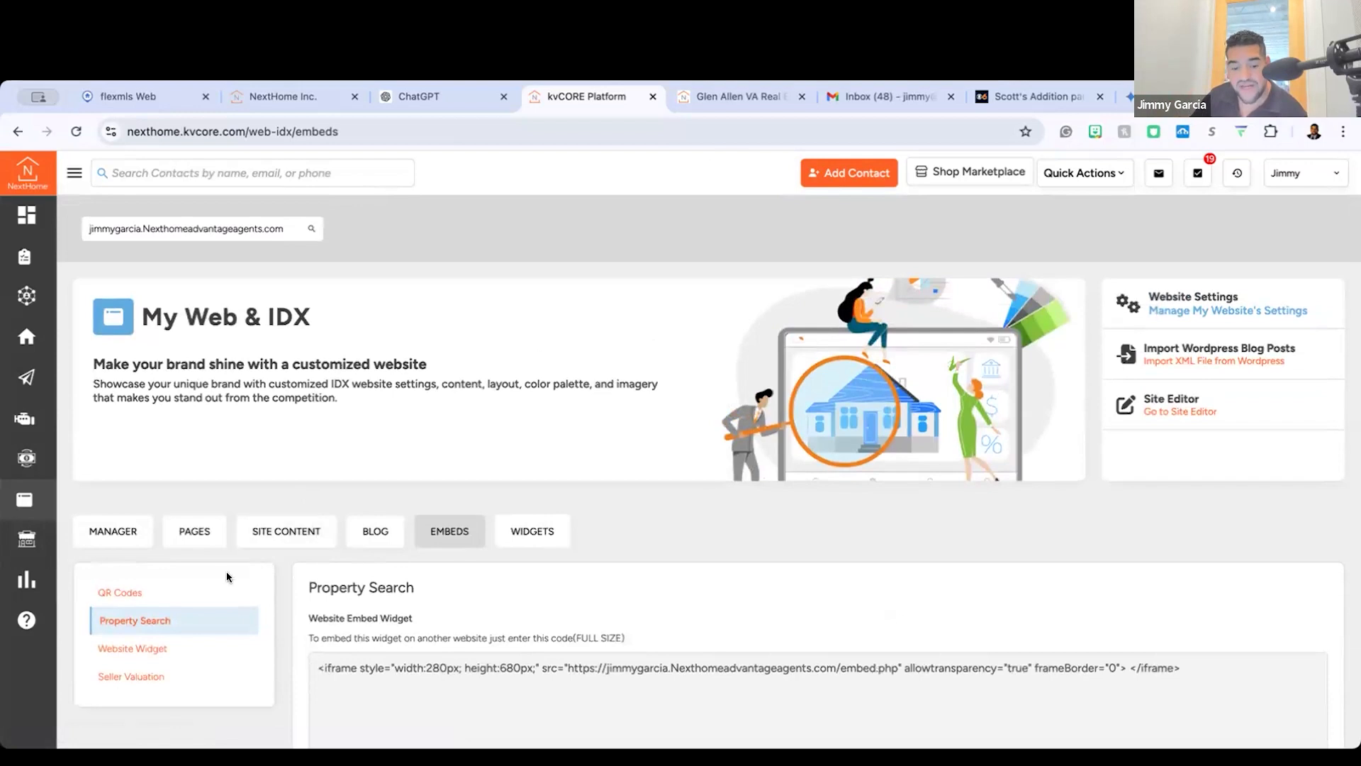
Step: Look at the custom page templates, and check the keywords and display text entered under Service Areas and SEO
left_click(209, 528)
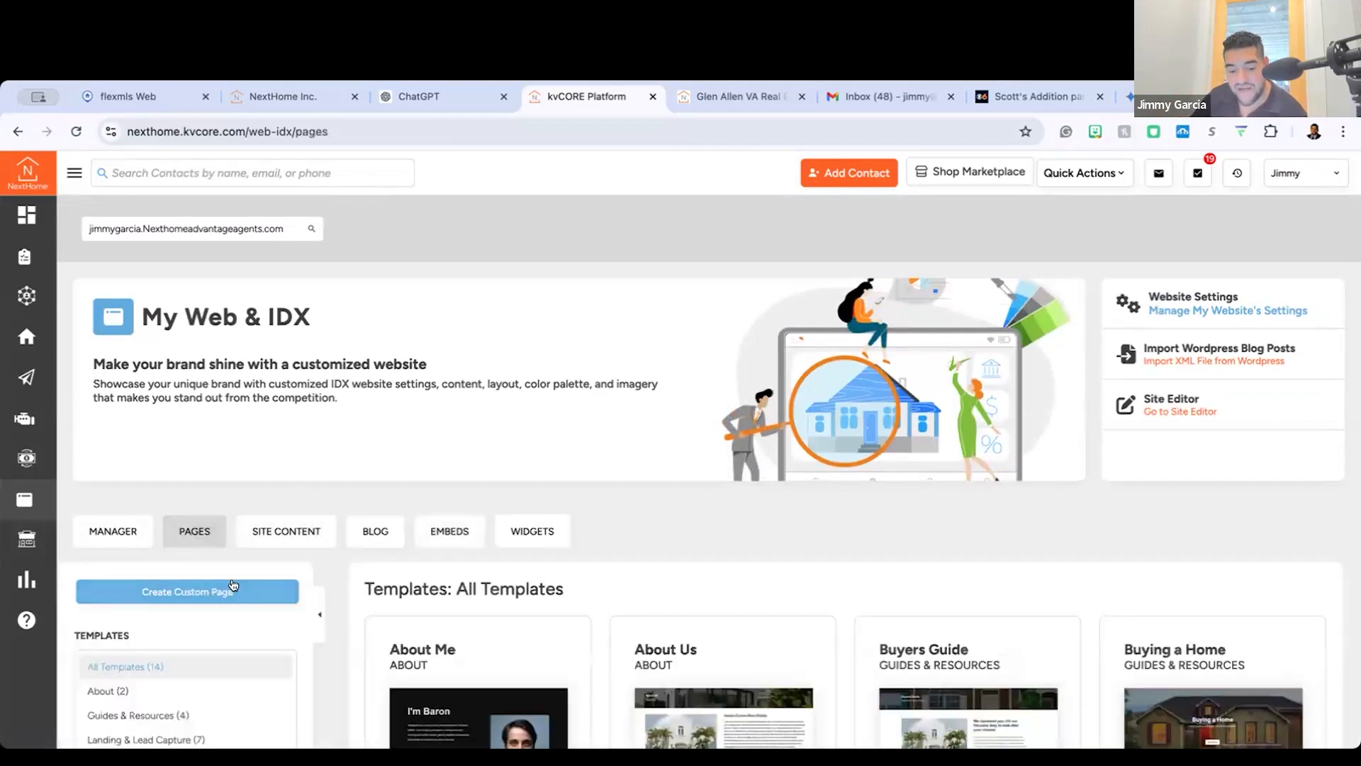
scroll(232, 588, "down", 3)
left_click(278, 341)
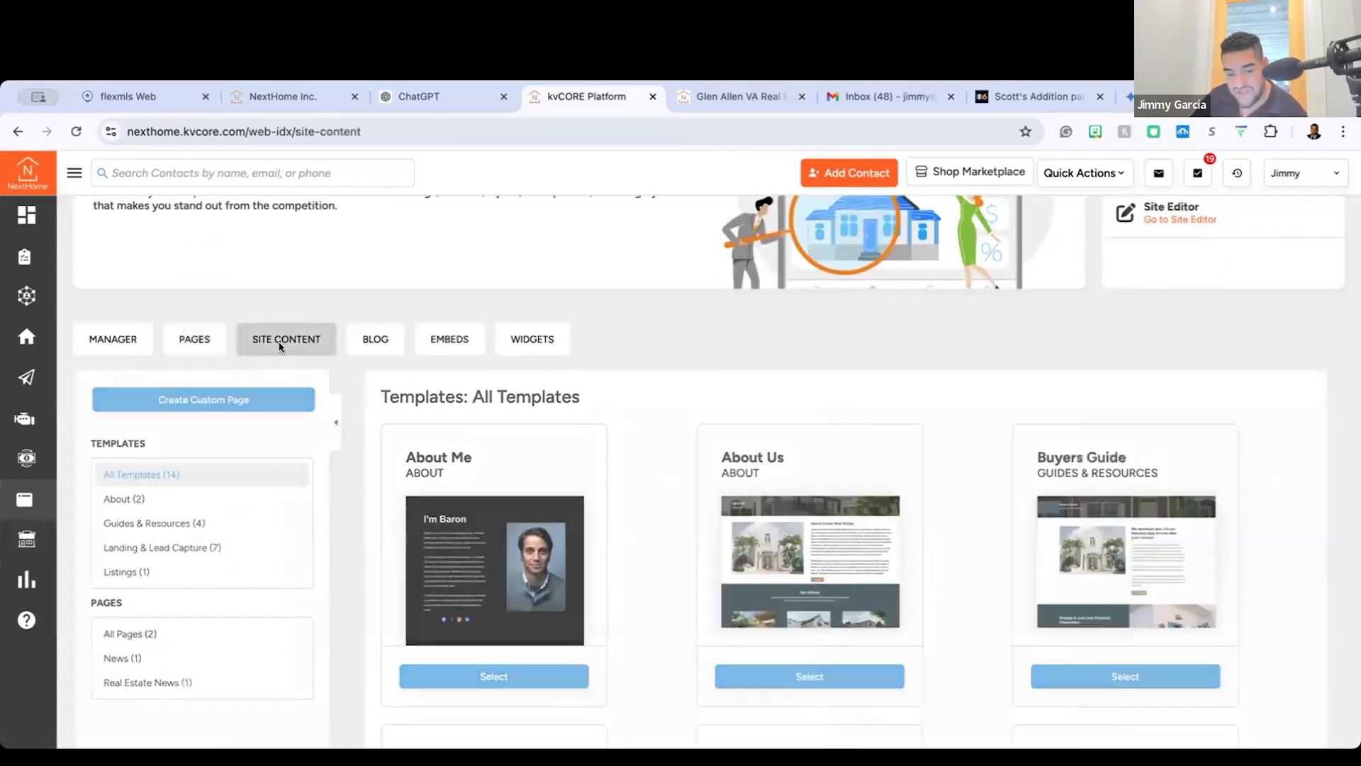
left_click(157, 621)
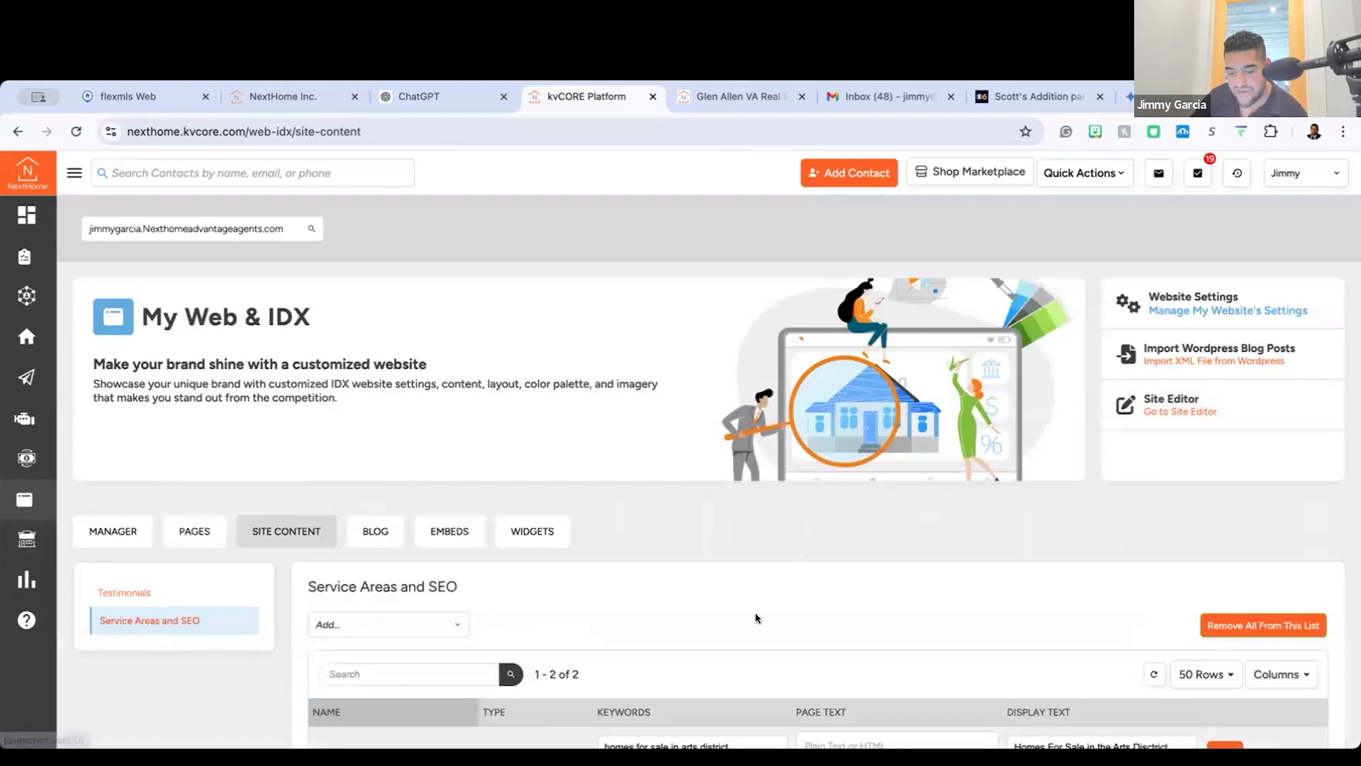
scroll(709, 588, "down", 1)
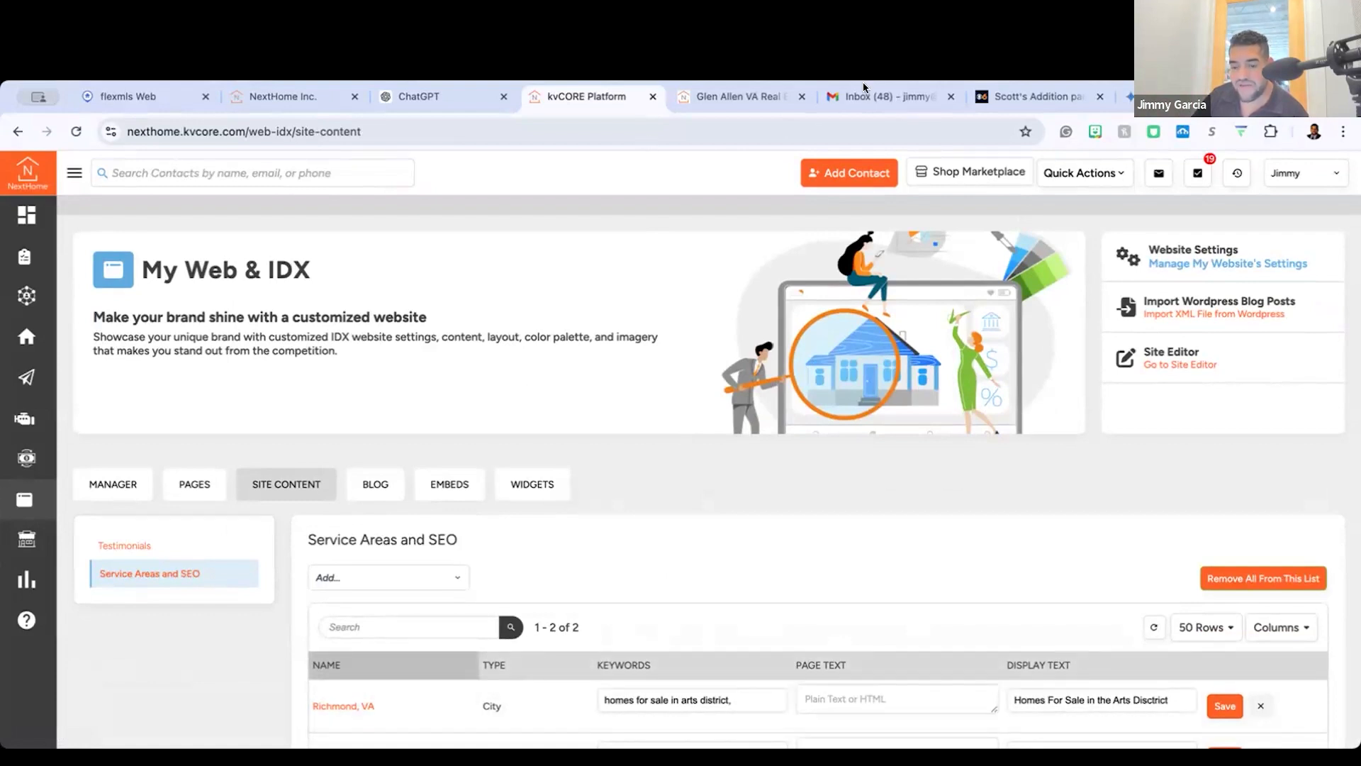
Step: Revisit the embeds, viewing the website QR code and the Property Search widget with its embed code
left_click(455, 495)
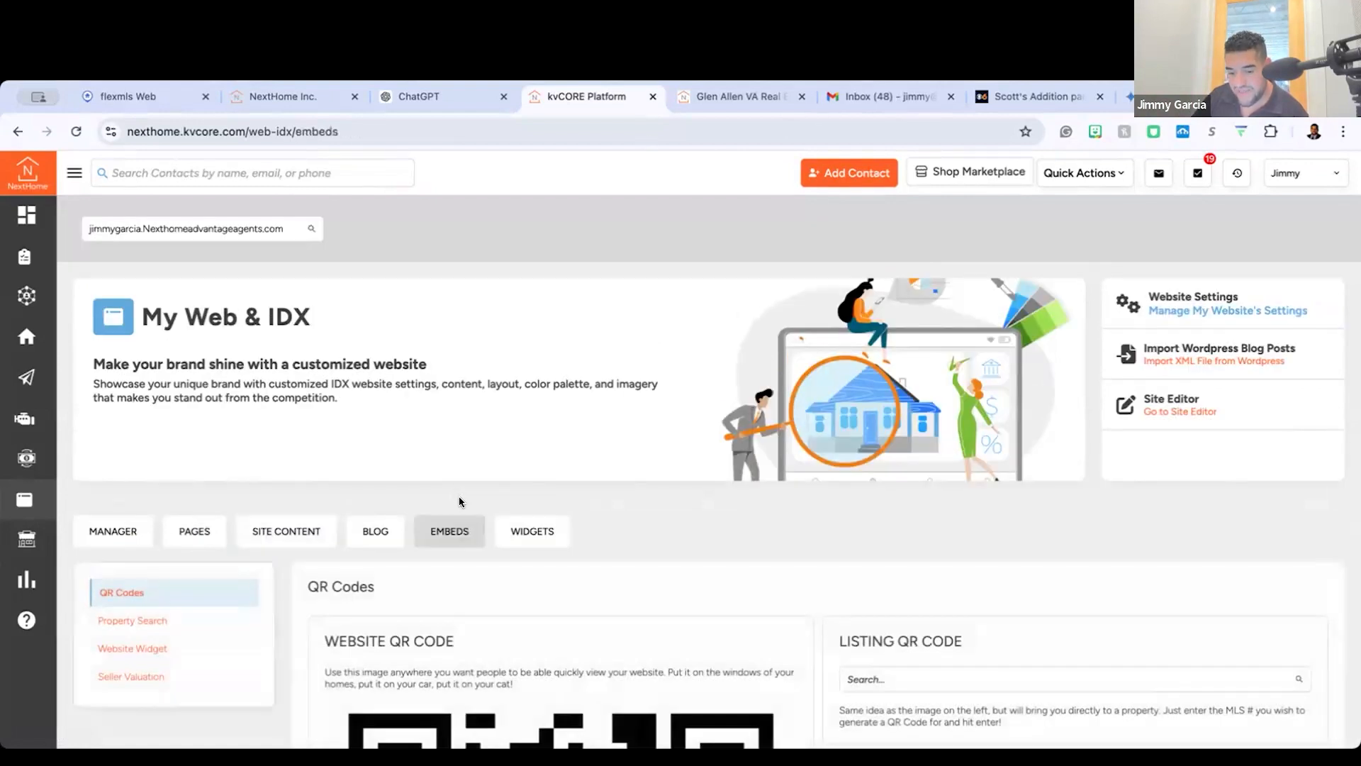
scroll(458, 499, "down", 7)
scroll(343, 228, "up", 3)
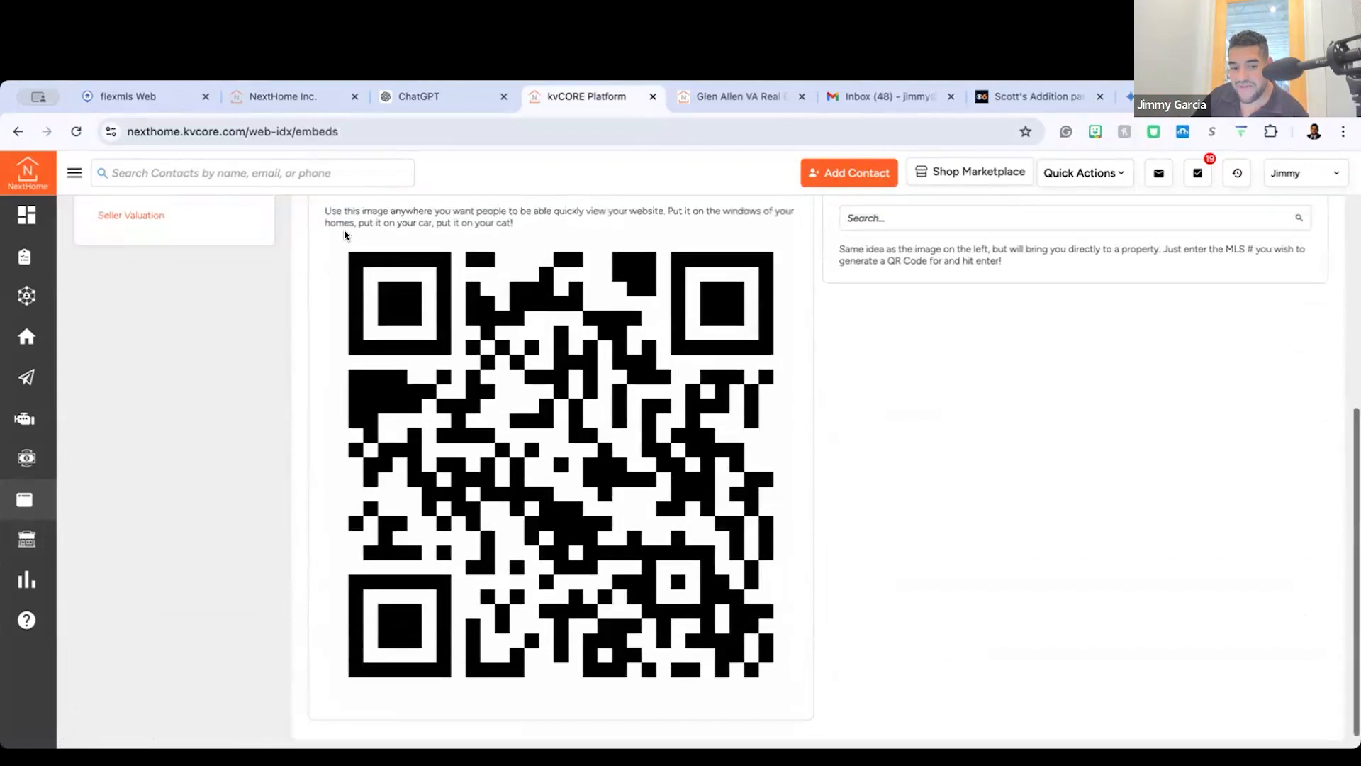
left_click(144, 351)
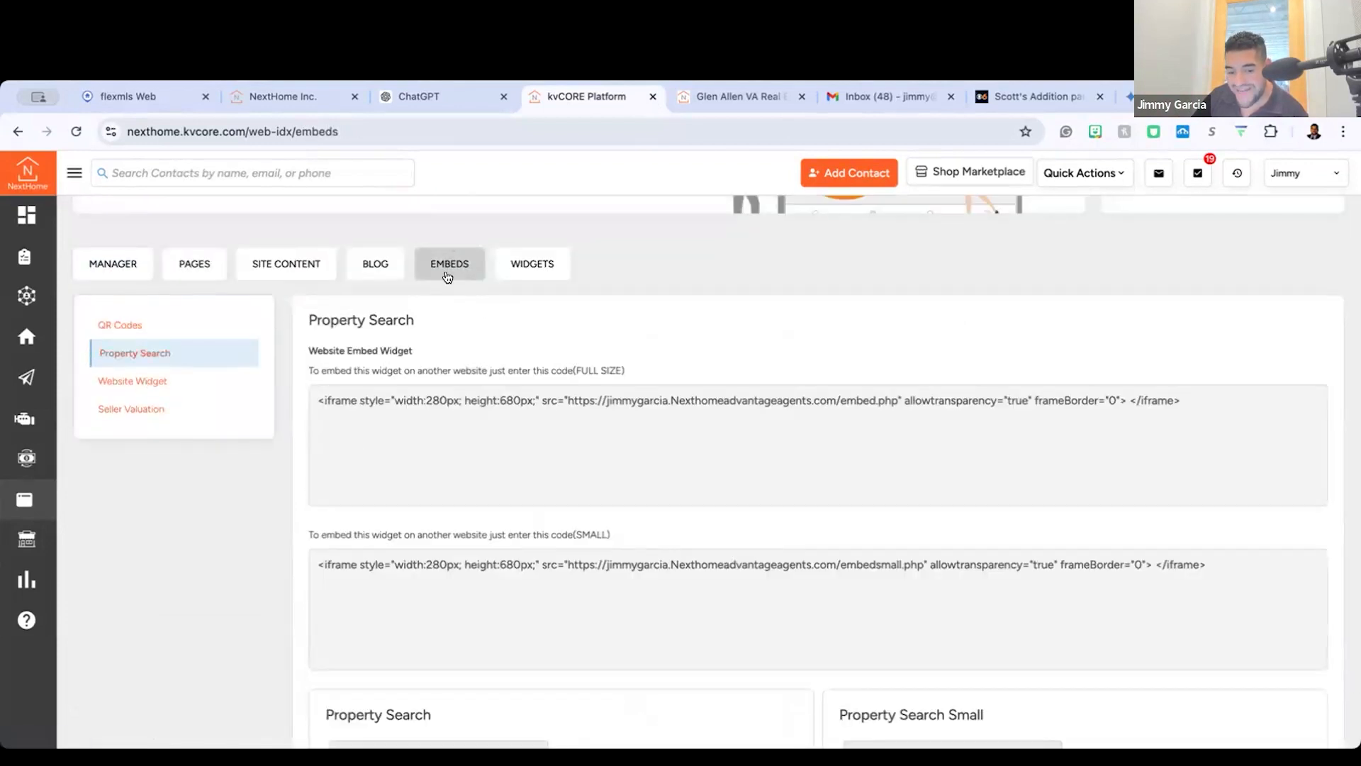
scroll(419, 479, "down", 6)
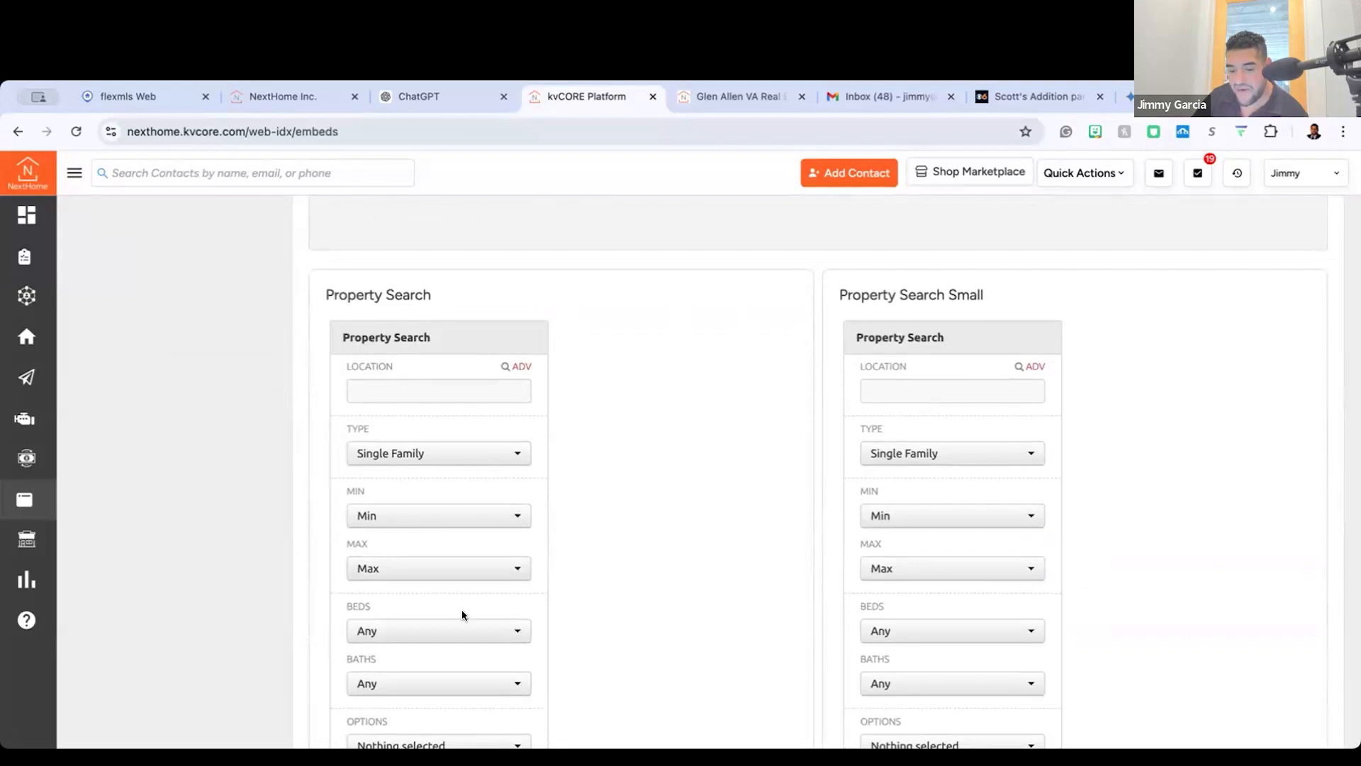
scroll(517, 550, "down", 3)
scroll(517, 550, "up", 4)
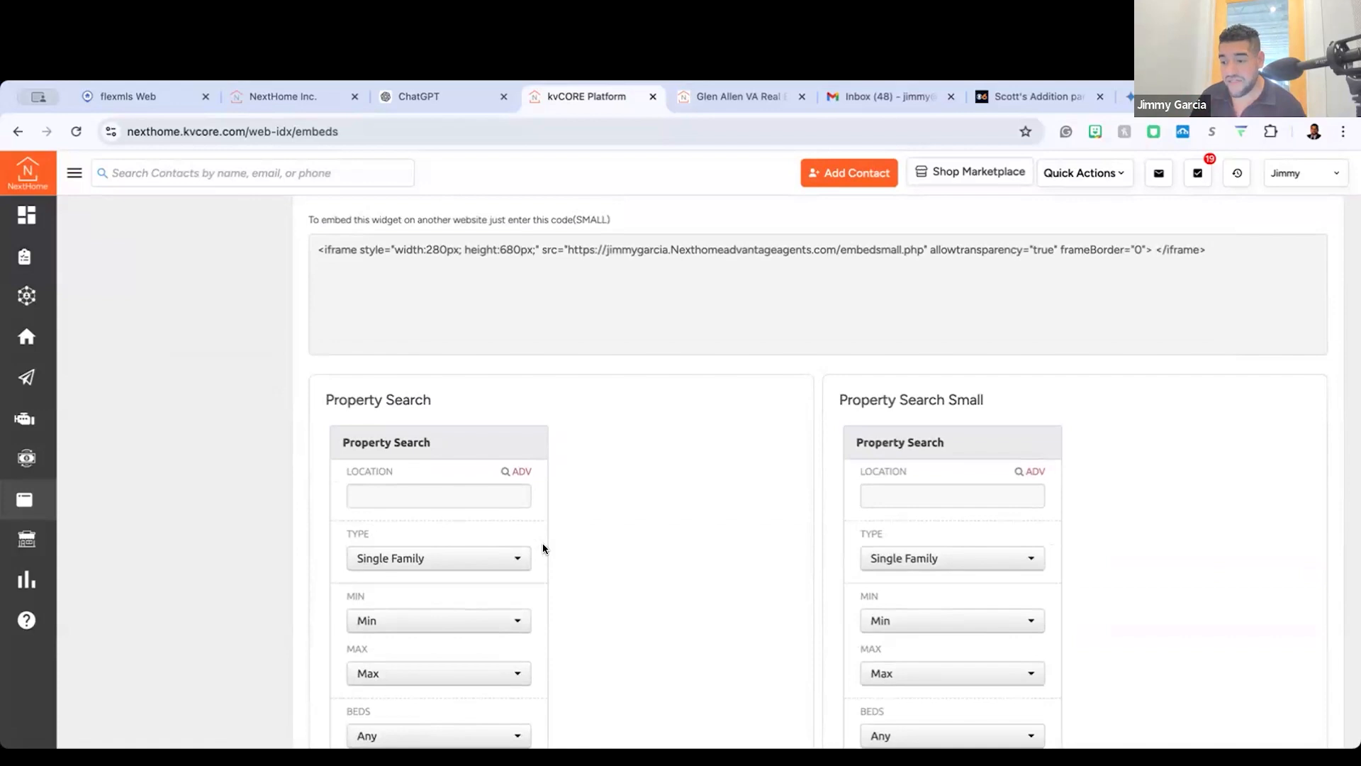
scroll(542, 543, "up", 6)
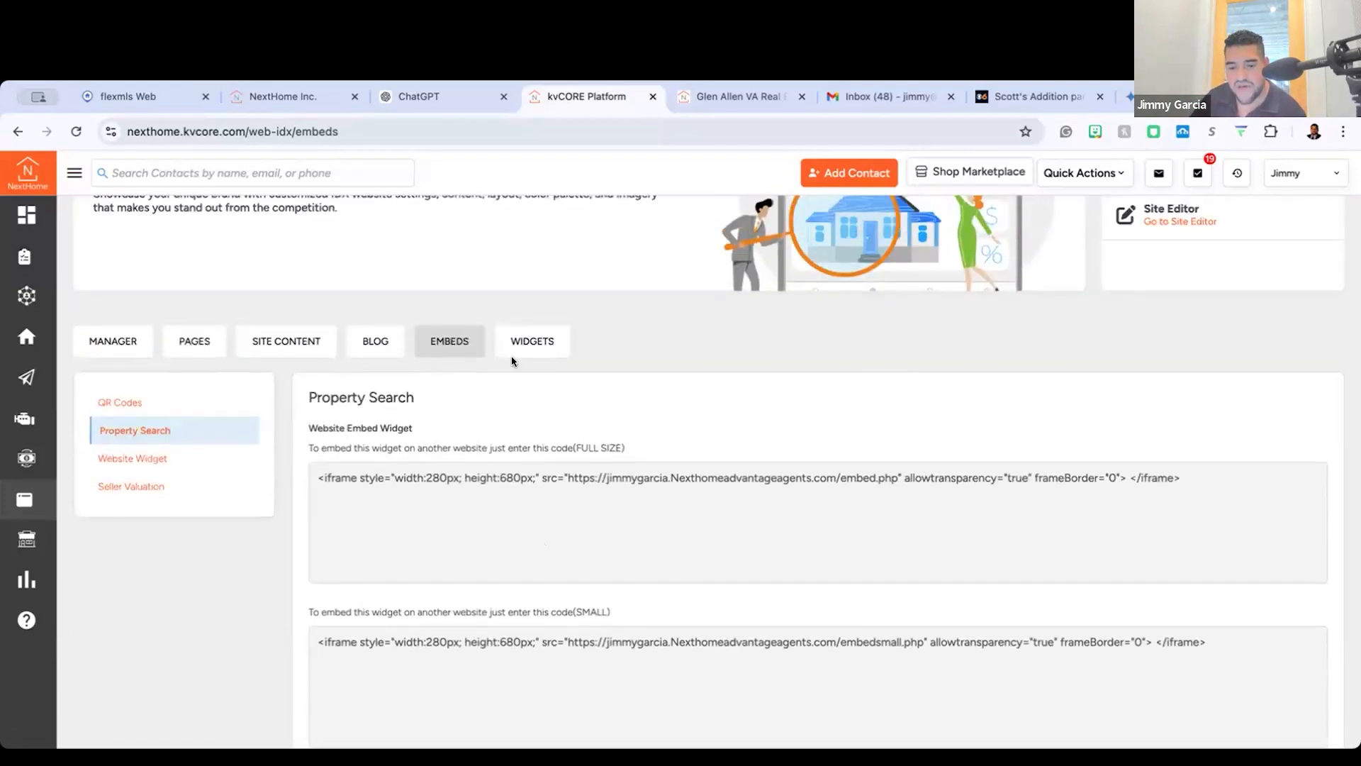
Step: Open the homepage widgets and look through the library of default widgets
left_click(532, 341)
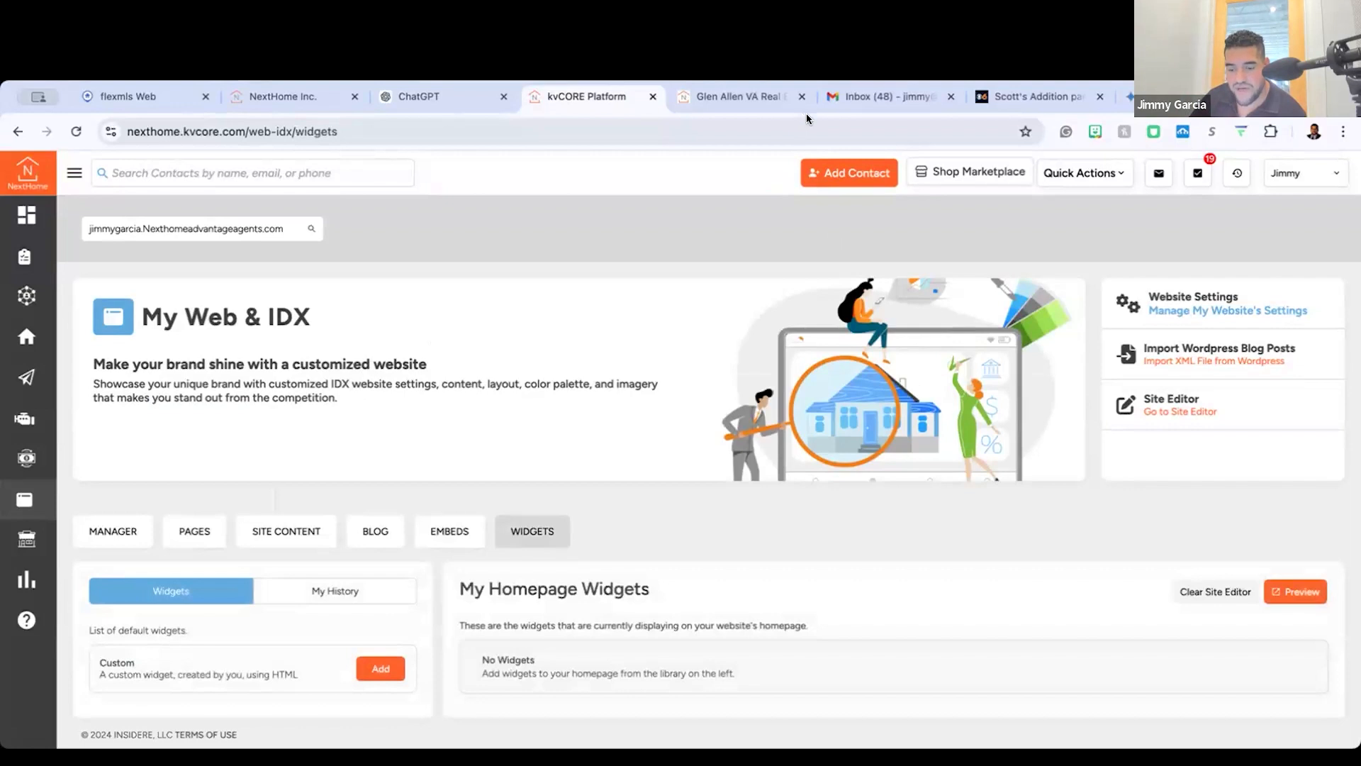
scroll(126, 632, "down", 4)
scroll(414, 492, "down", 3)
scroll(414, 494, "down", 2)
scroll(121, 552, "up", 3)
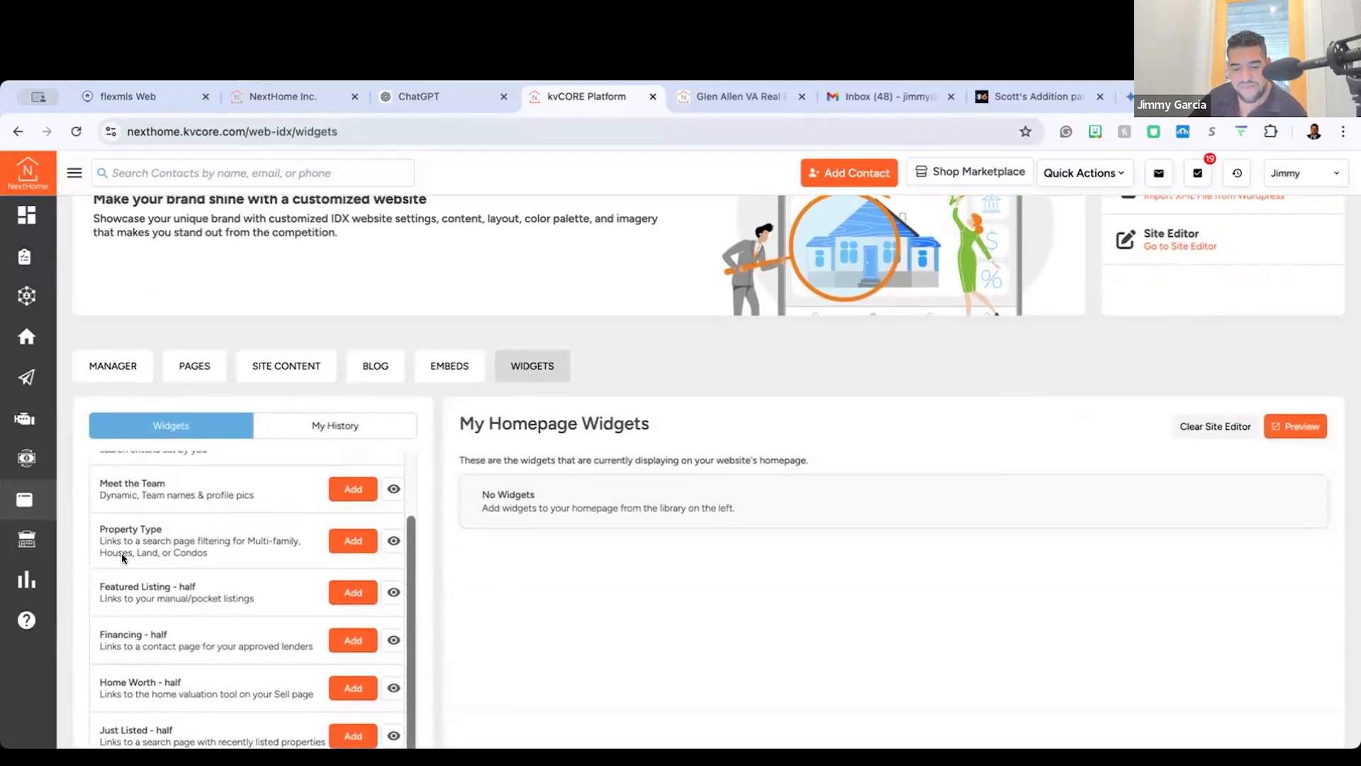
scroll(122, 552, "up", 3)
scroll(121, 556, "left", 2)
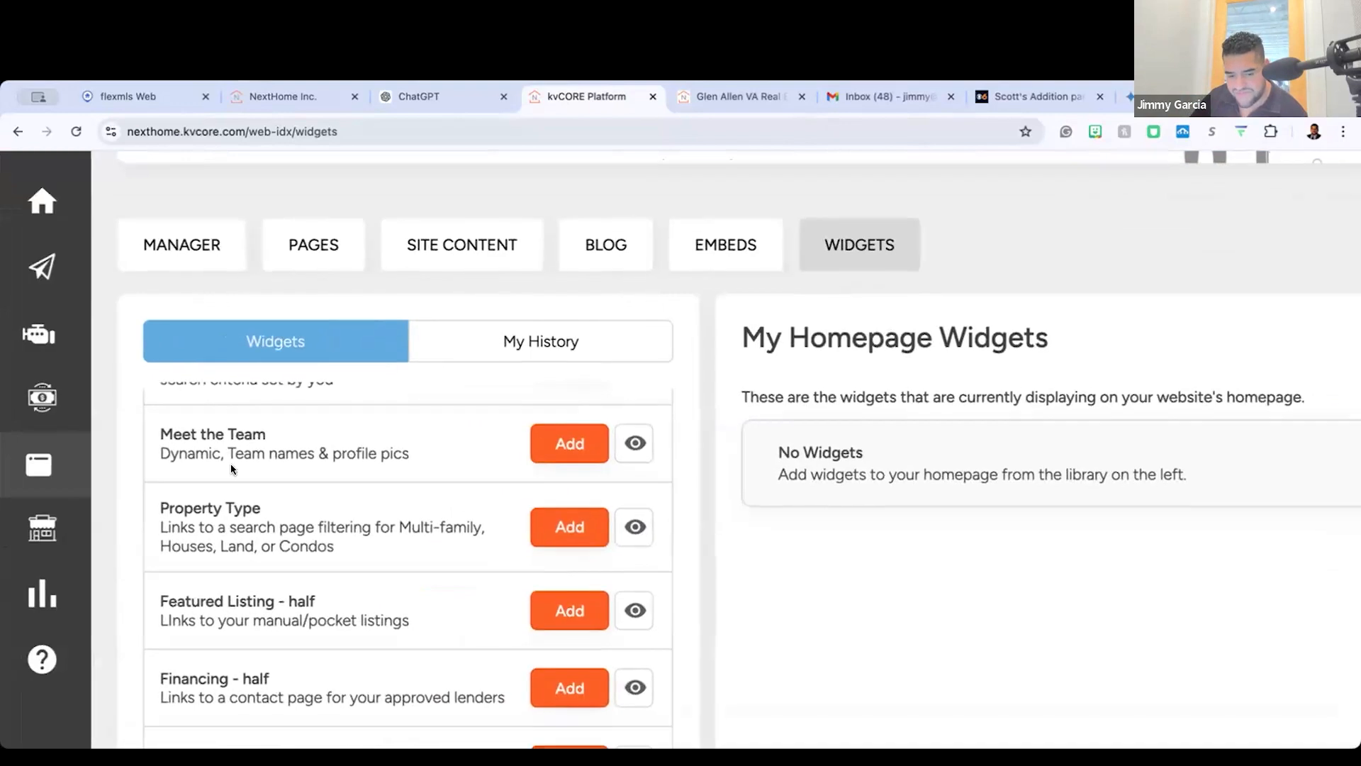
Step: Preview the Meet the Team widget from the default widget library, and close the preview
scroll(231, 470, "down", 4)
scroll(232, 468, "up", 3)
scroll(284, 442, "up", 3)
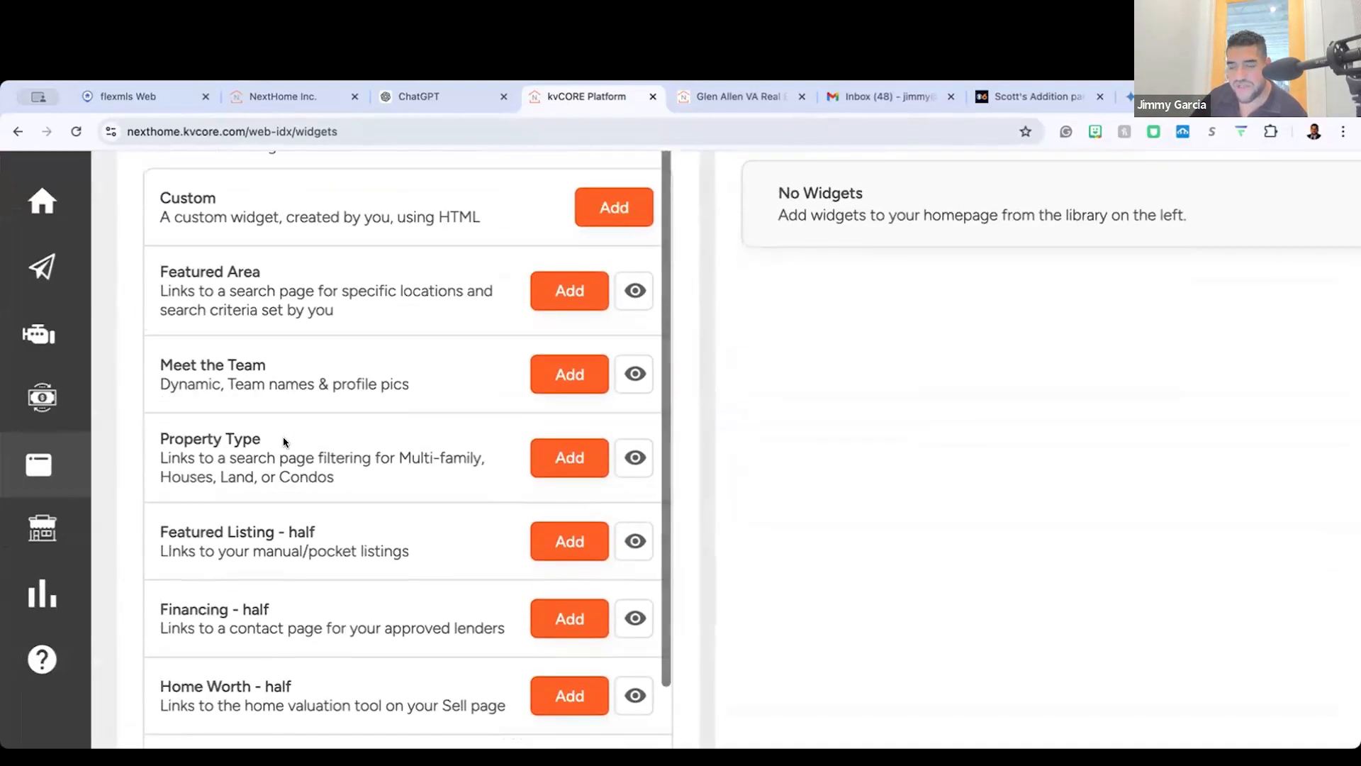
scroll(446, 470, "up", 2)
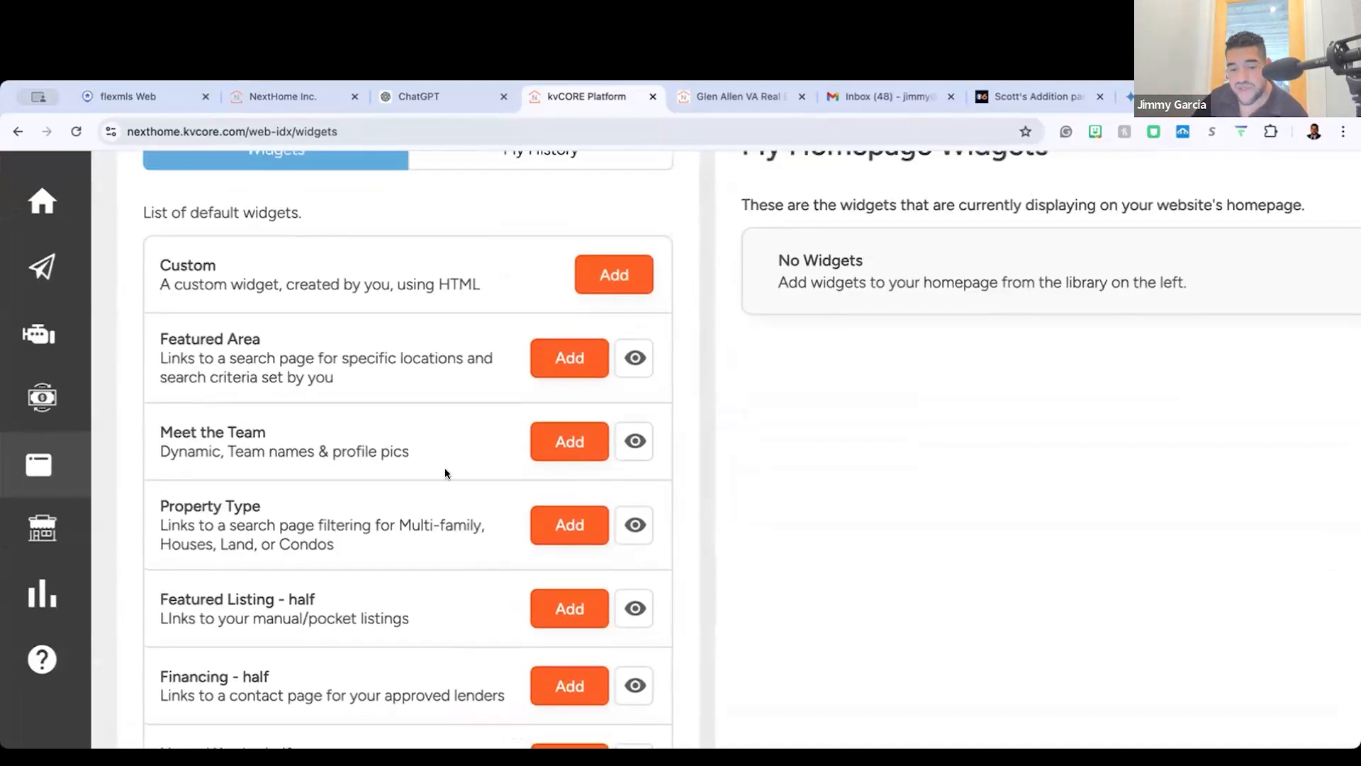
scroll(447, 471, "down", 3)
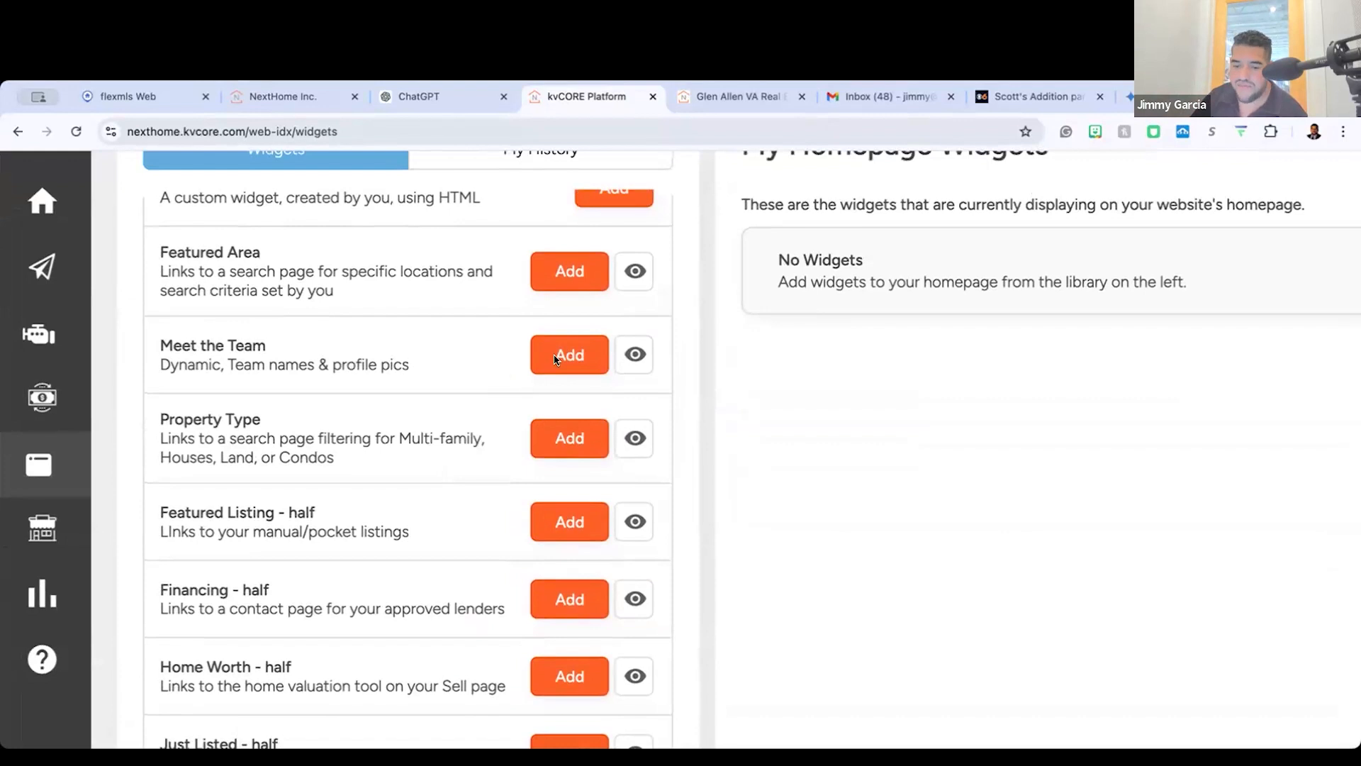
left_click(635, 357)
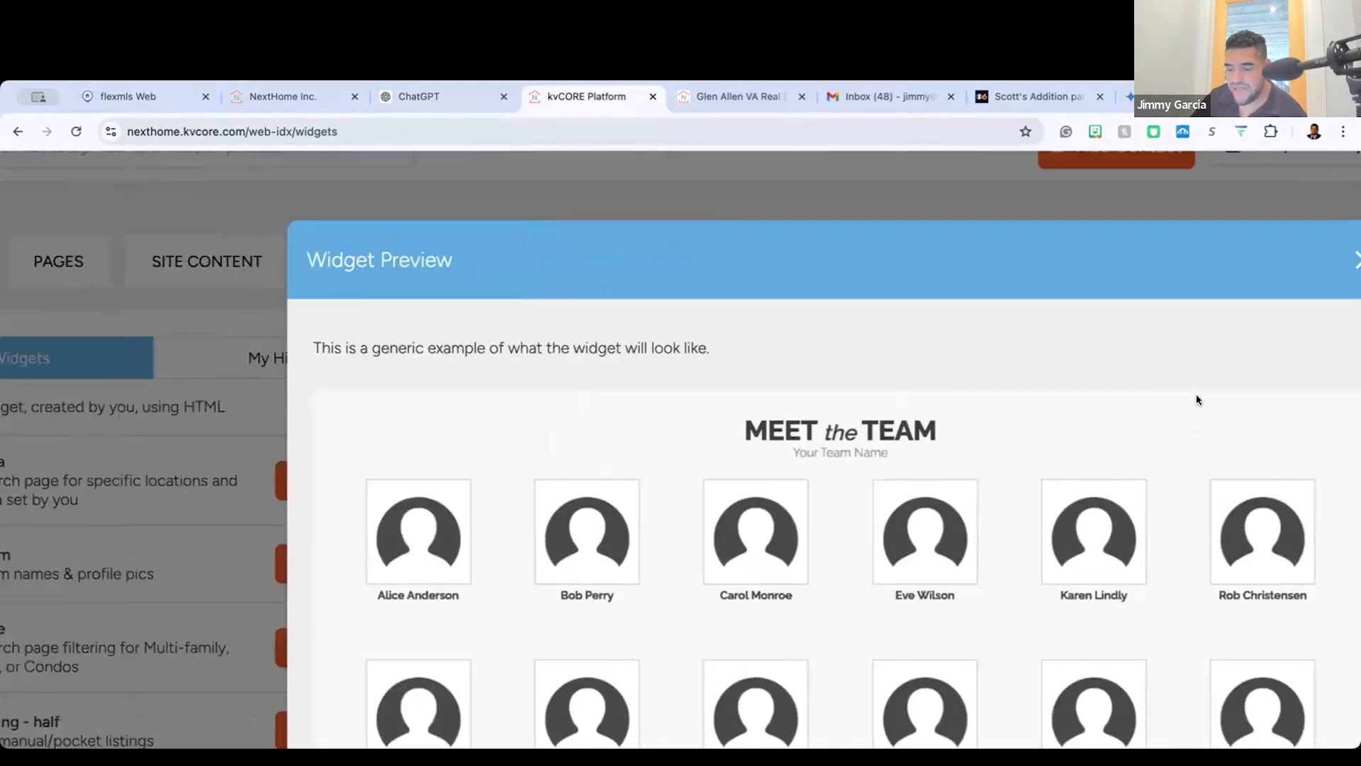
scroll(864, 393, "left", 1)
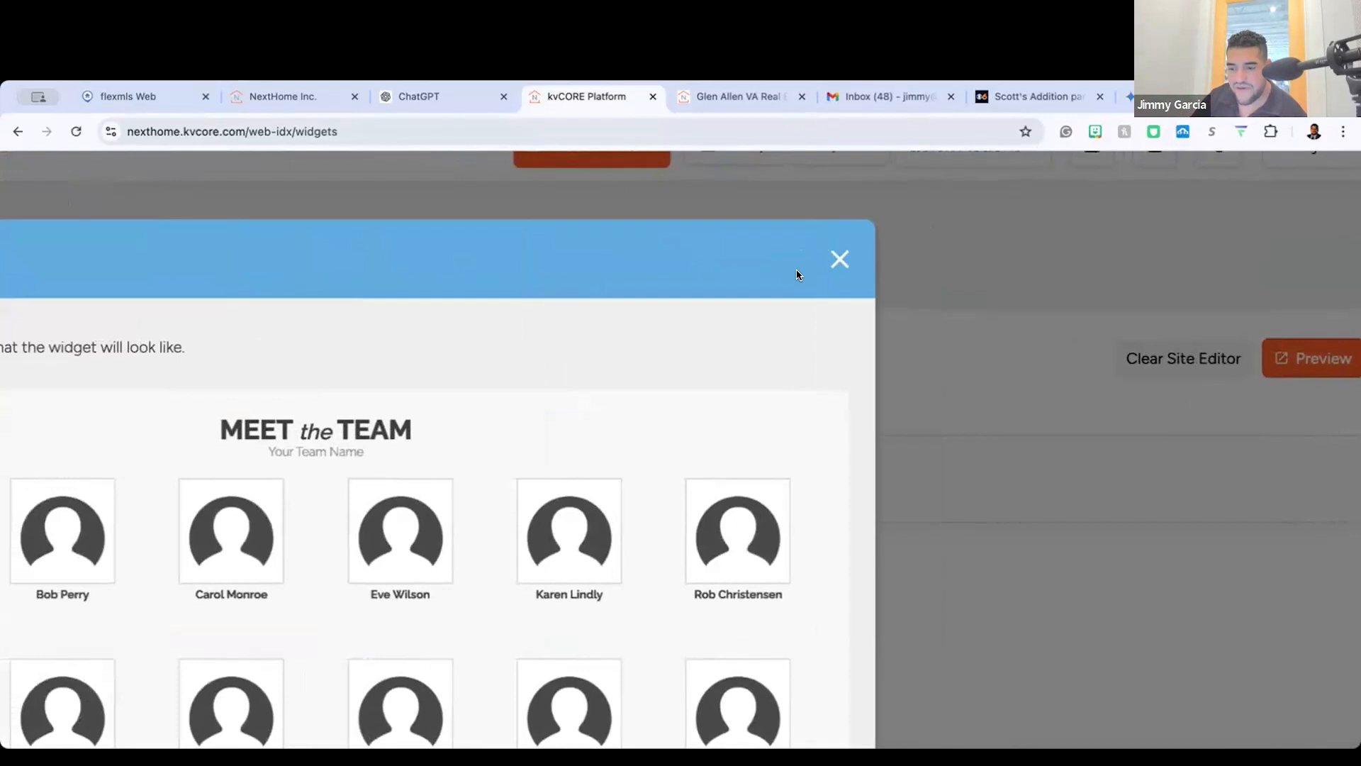
left_click(839, 269)
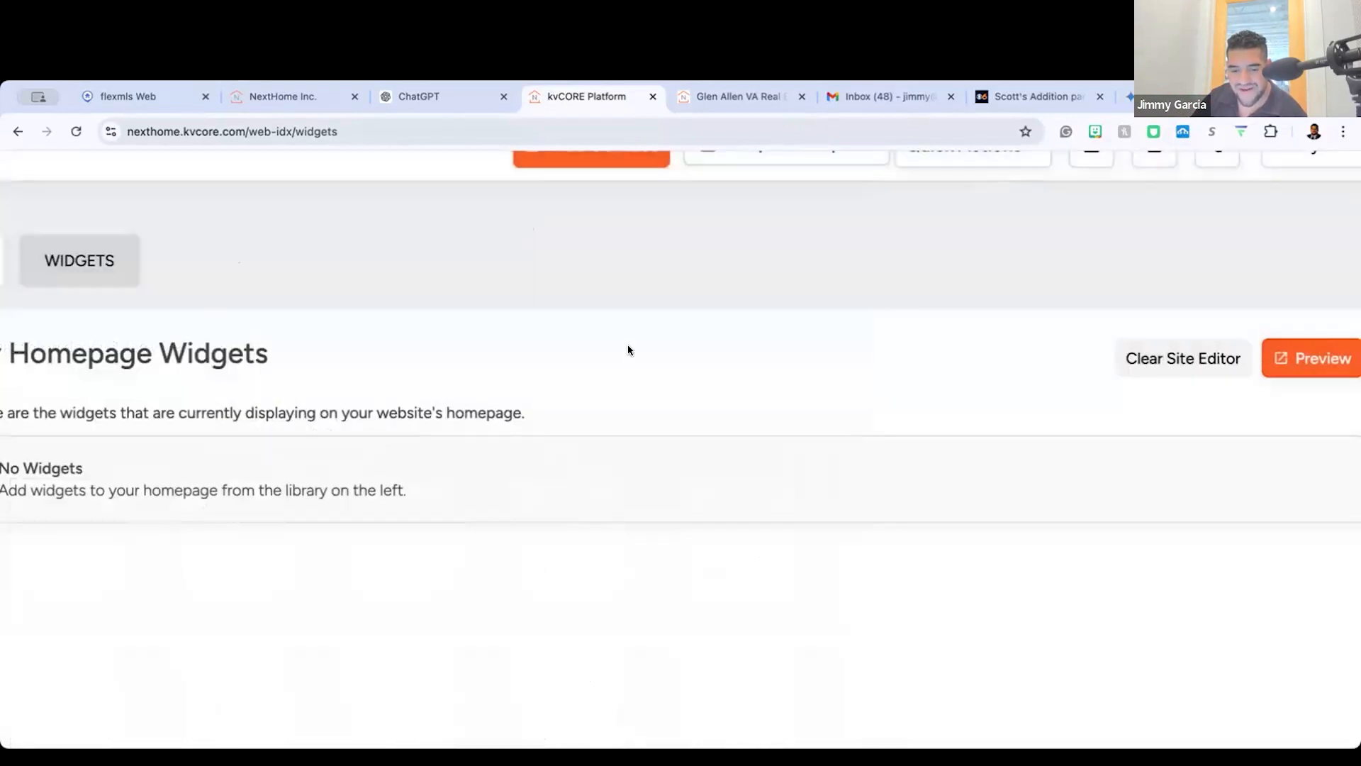
Step: Look through the rest of the default widgets, including the half, Luxury, Modern and Side by side versions
scroll(488, 411, "left", 10)
scroll(488, 411, "down", 8)
scroll(487, 412, "down", 5)
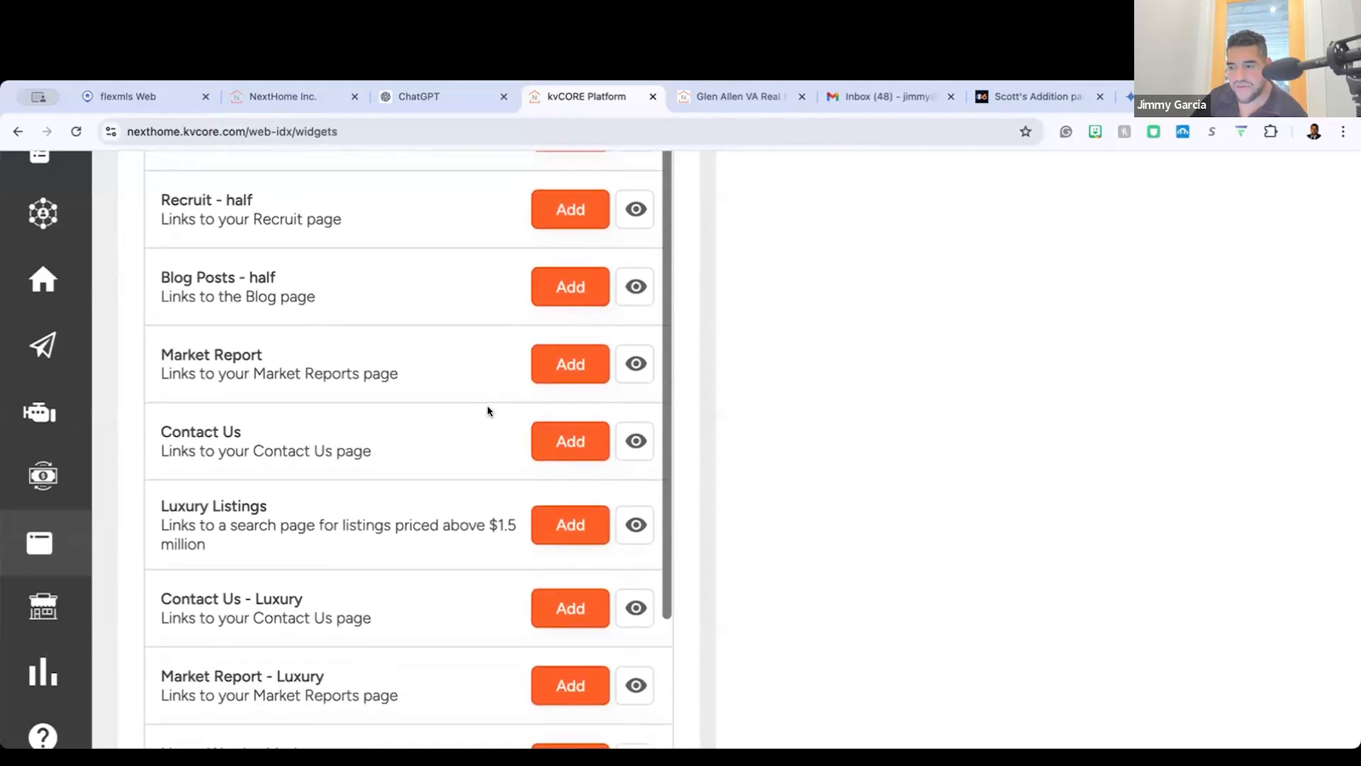
scroll(487, 409, "down", 7)
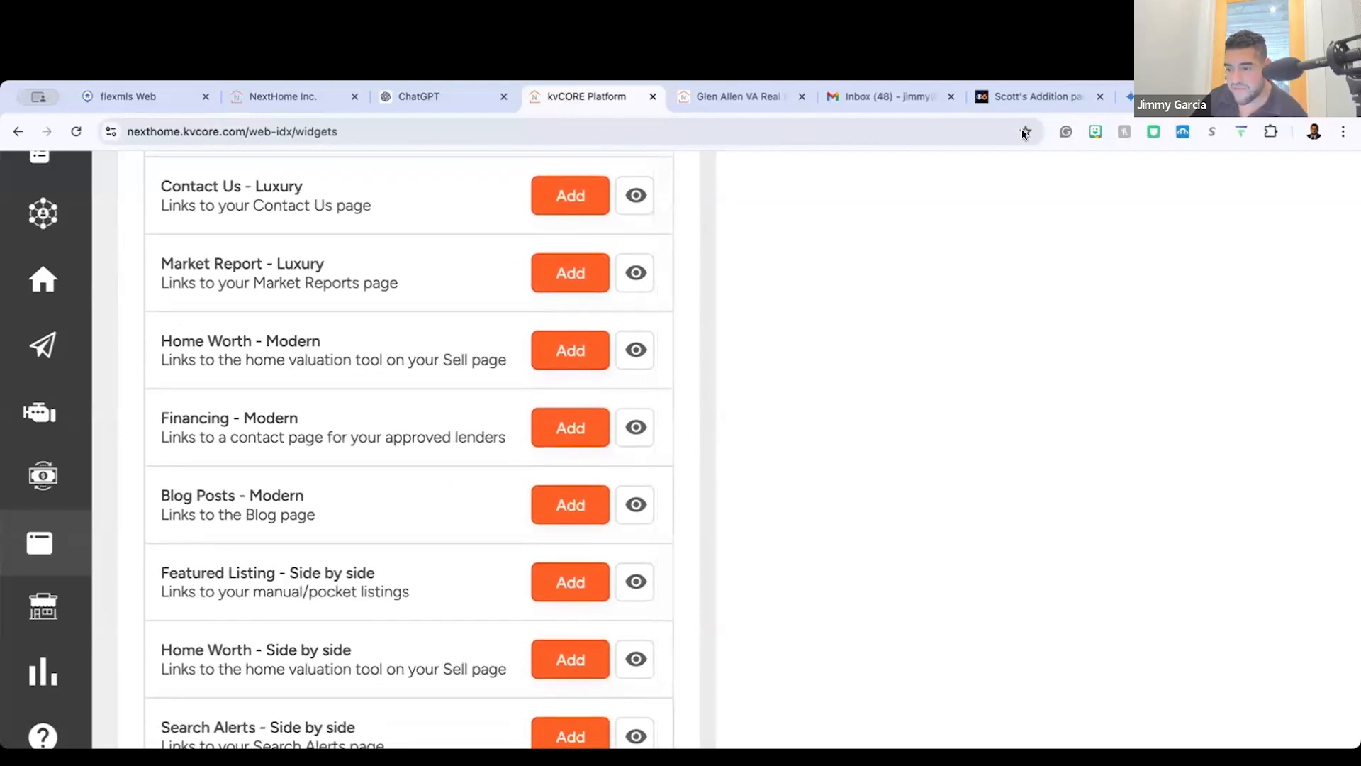
scroll(463, 409, "up", 8)
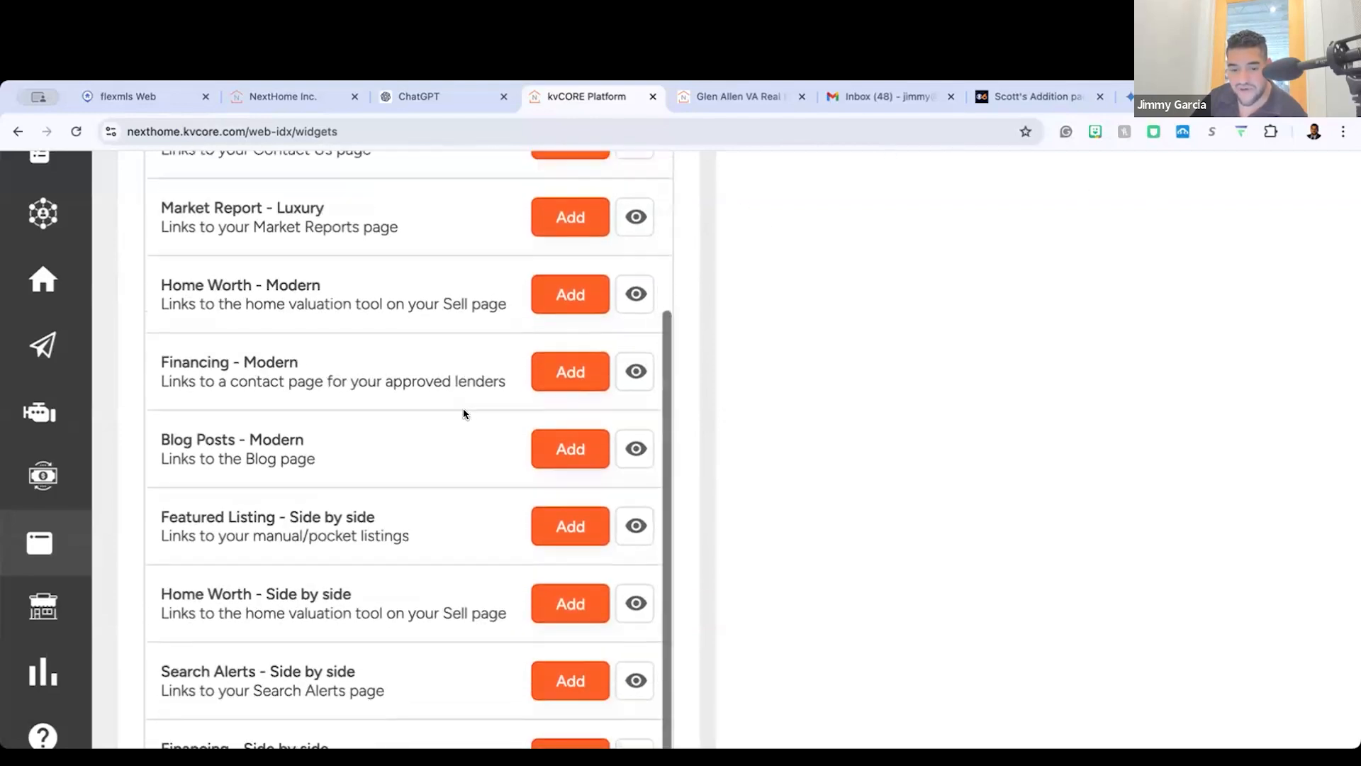
scroll(465, 414, "up", 3)
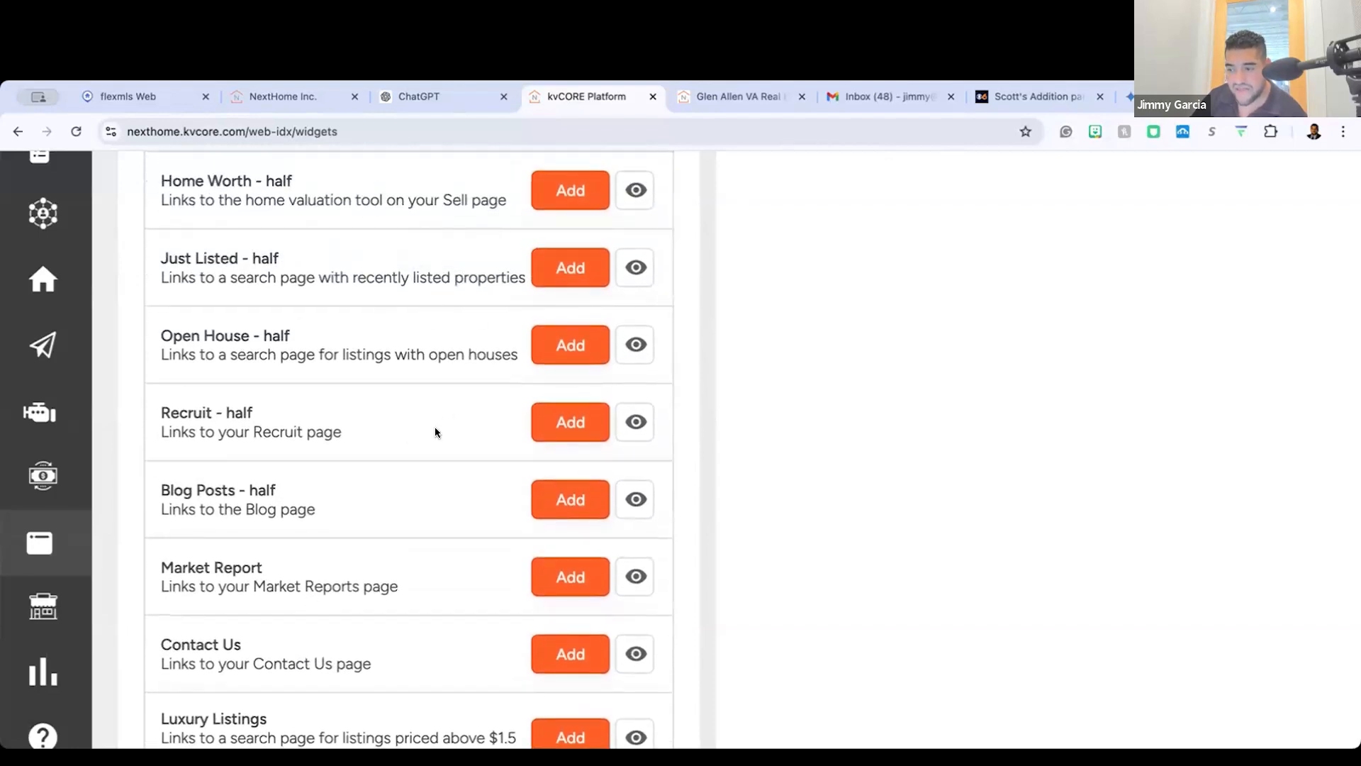
scroll(435, 430, "down", 8)
scroll(435, 432, "down", 3)
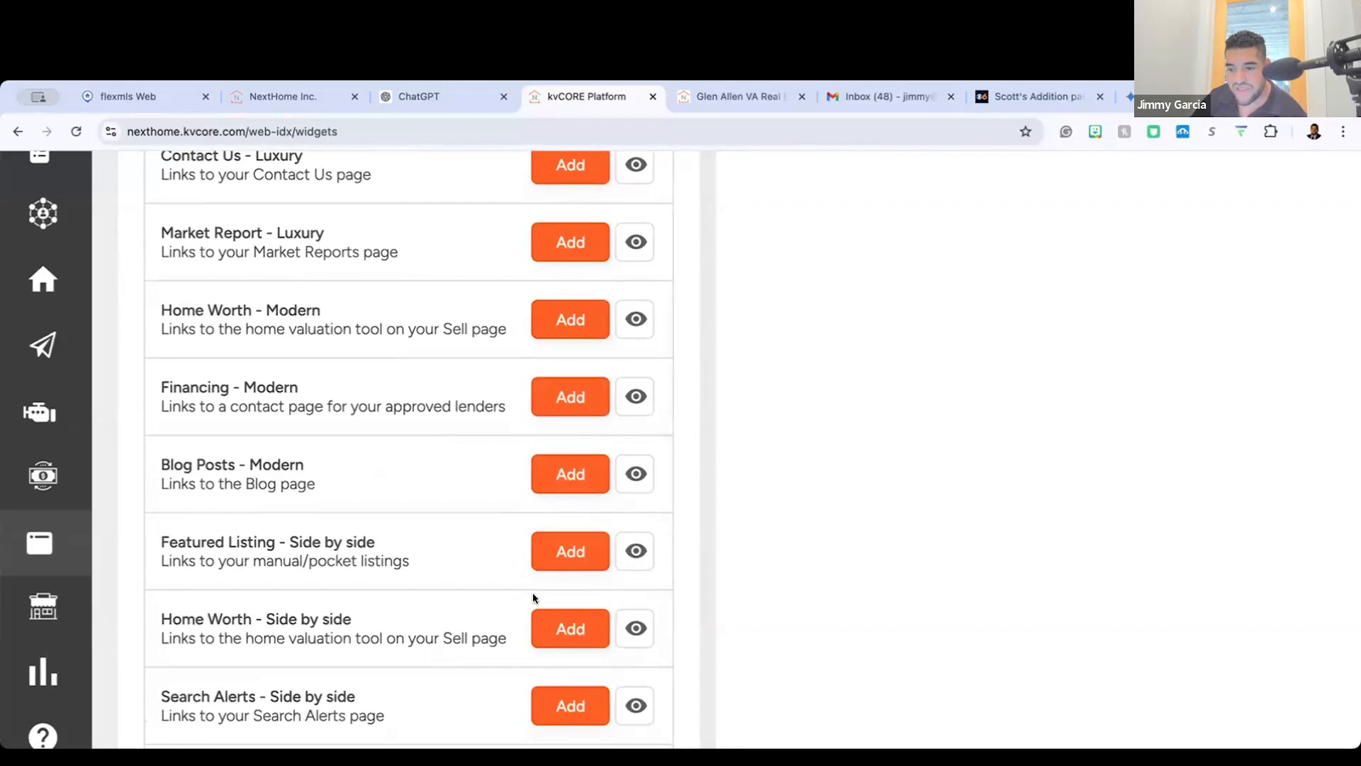
scroll(531, 557, "down", 1)
scroll(530, 556, "up", 1)
scroll(305, 402, "up", 15)
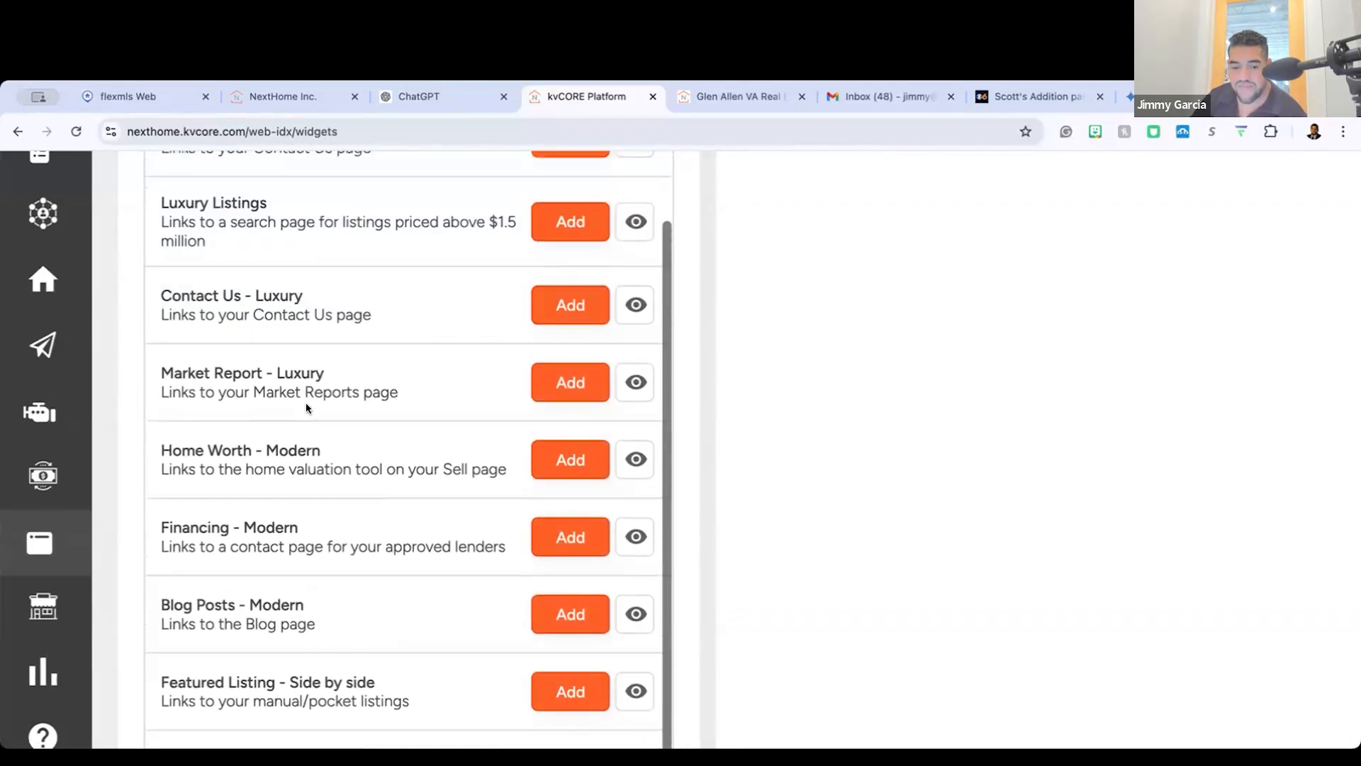
scroll(380, 600, "down", 2)
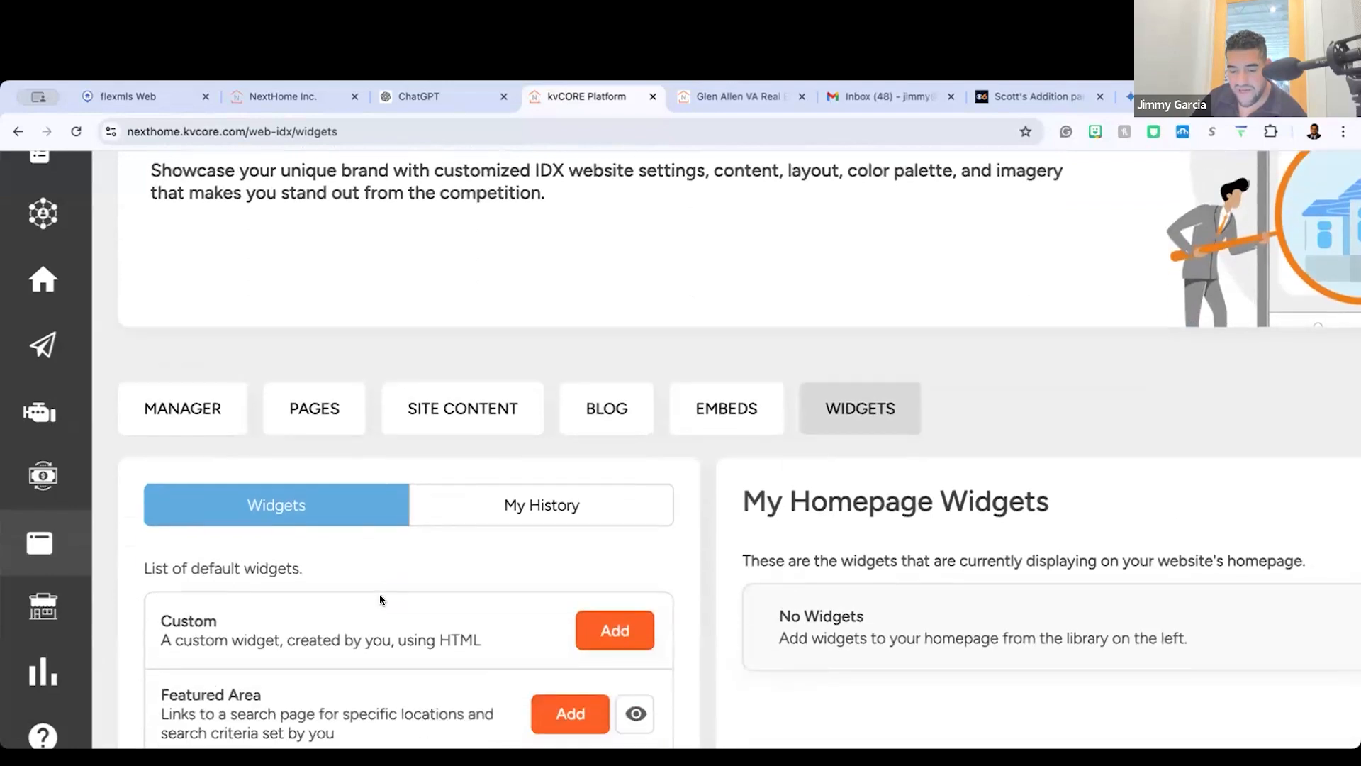
Step: Return to the embeds and view the Property Search embed codes
left_click(734, 390)
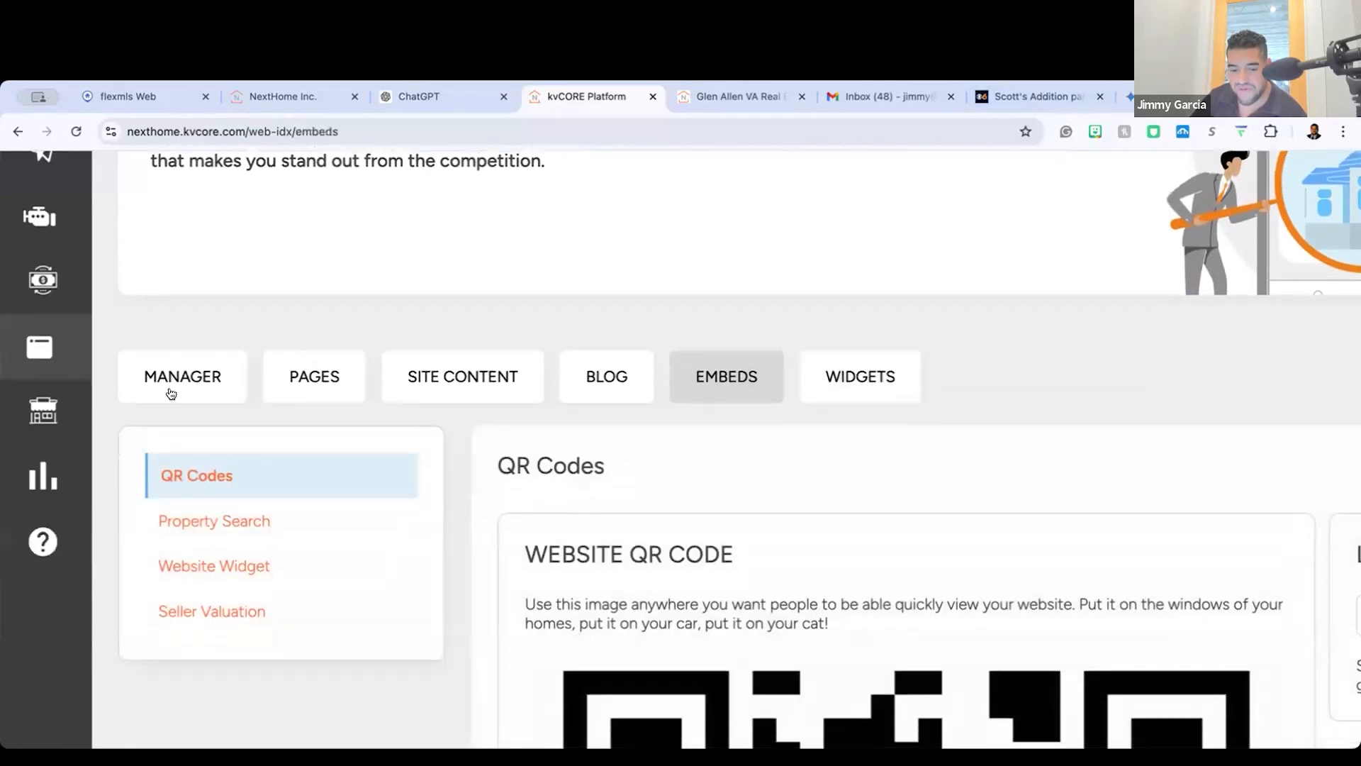
scroll(177, 404, "down", 2)
left_click(262, 401)
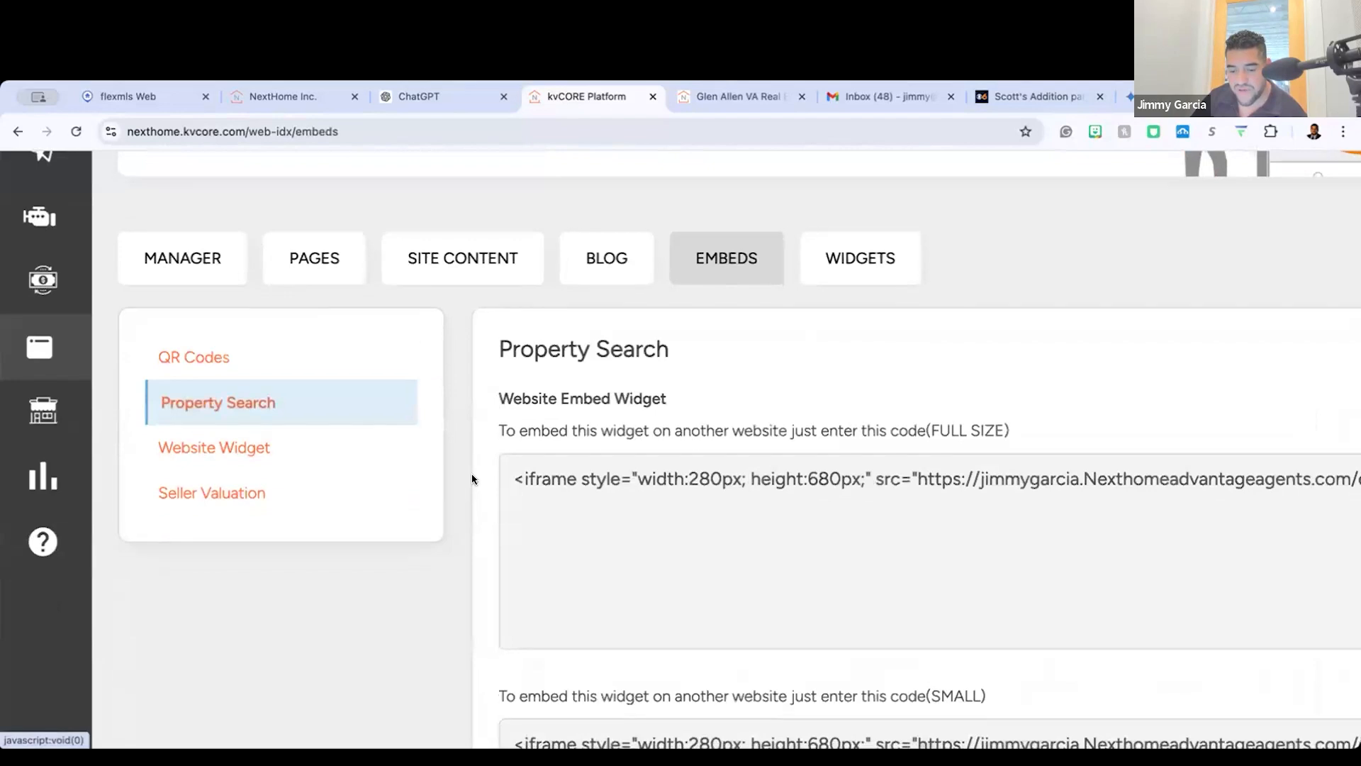
scroll(471, 474, "down", 5)
scroll(726, 394, "down", 3)
scroll(726, 394, "up", 10)
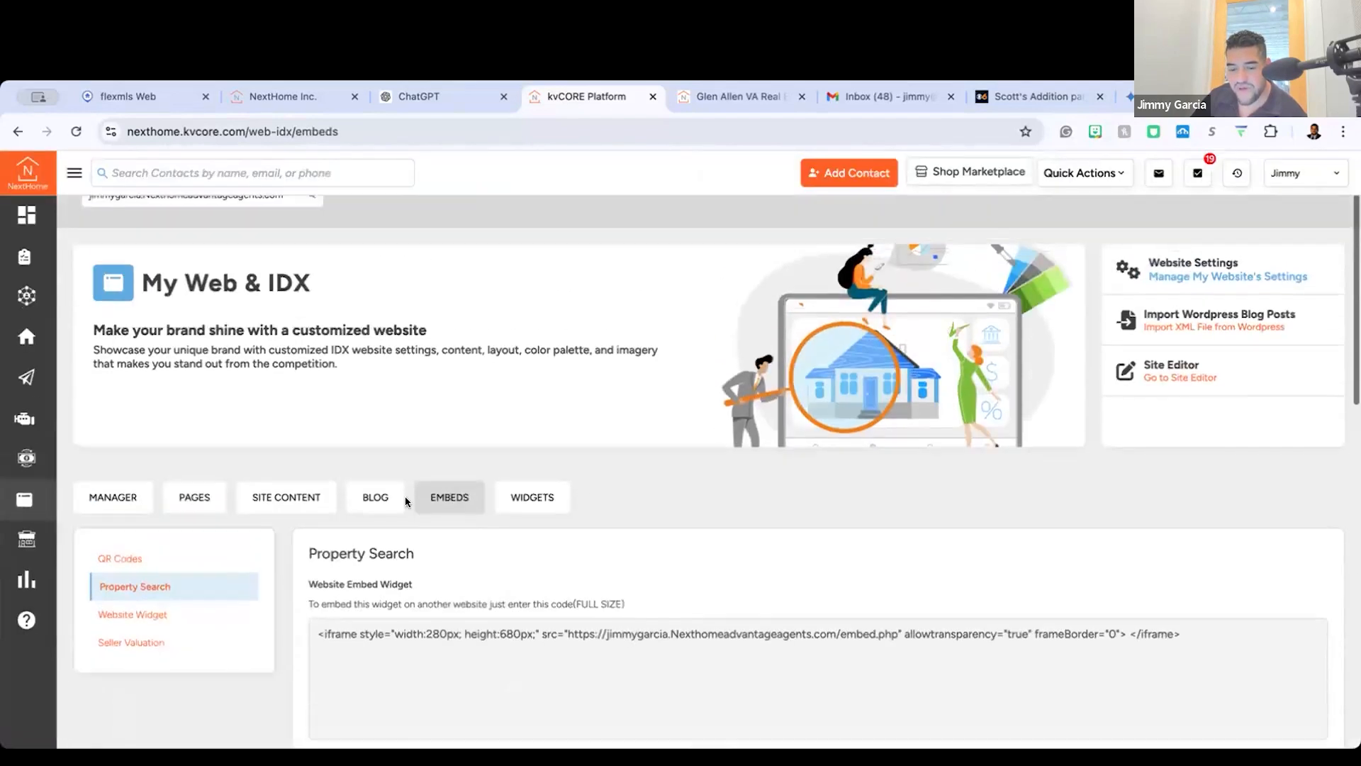
Step: Switch to Flexmls and open the Portal Preferences
left_click(127, 96)
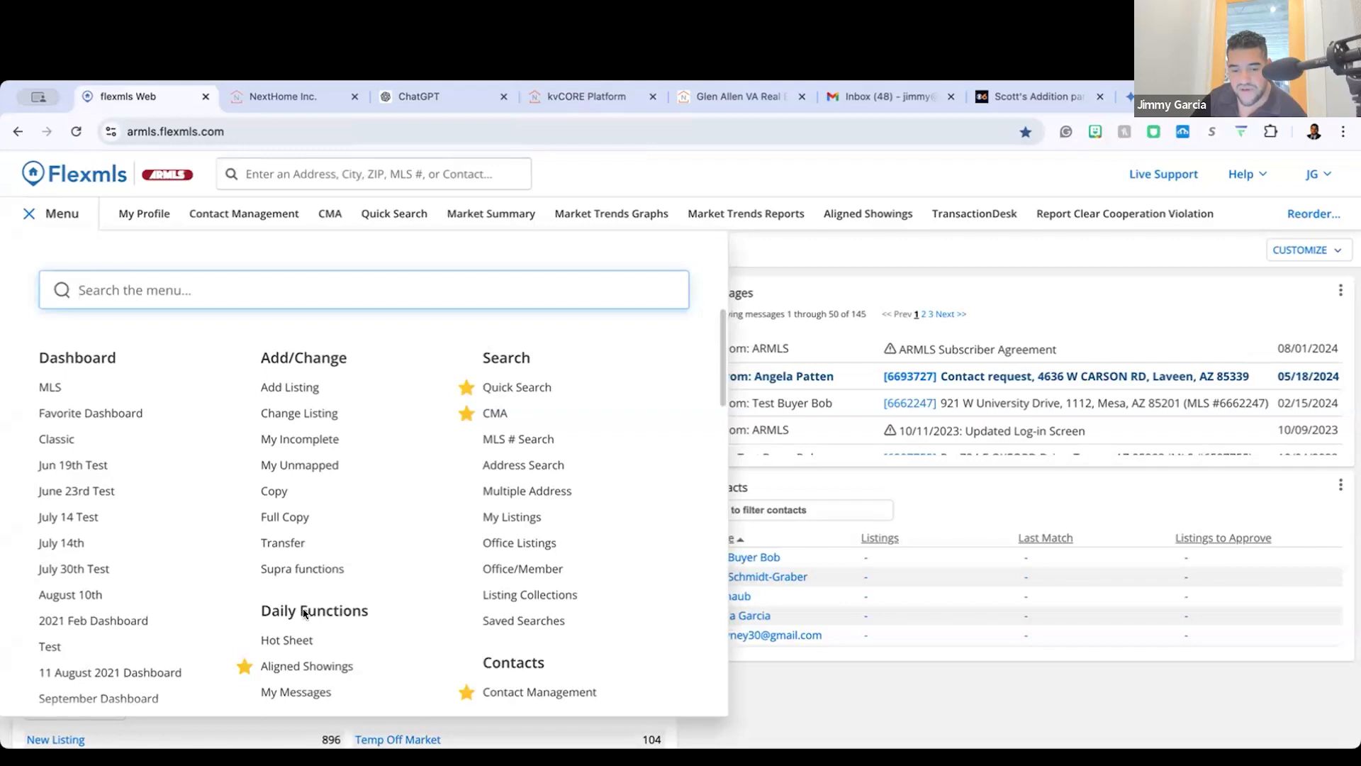
scroll(368, 567, "down", 10)
scroll(321, 558, "up", 2)
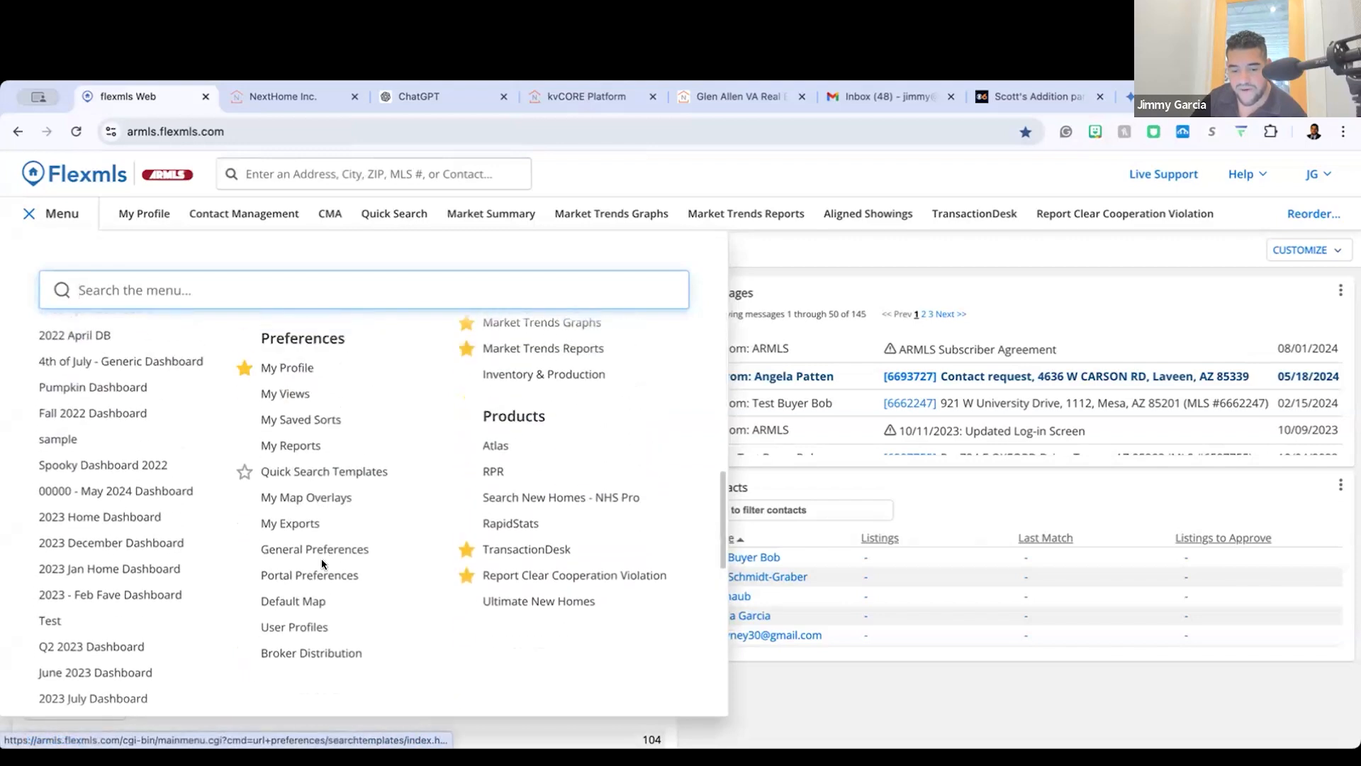
left_click(309, 575)
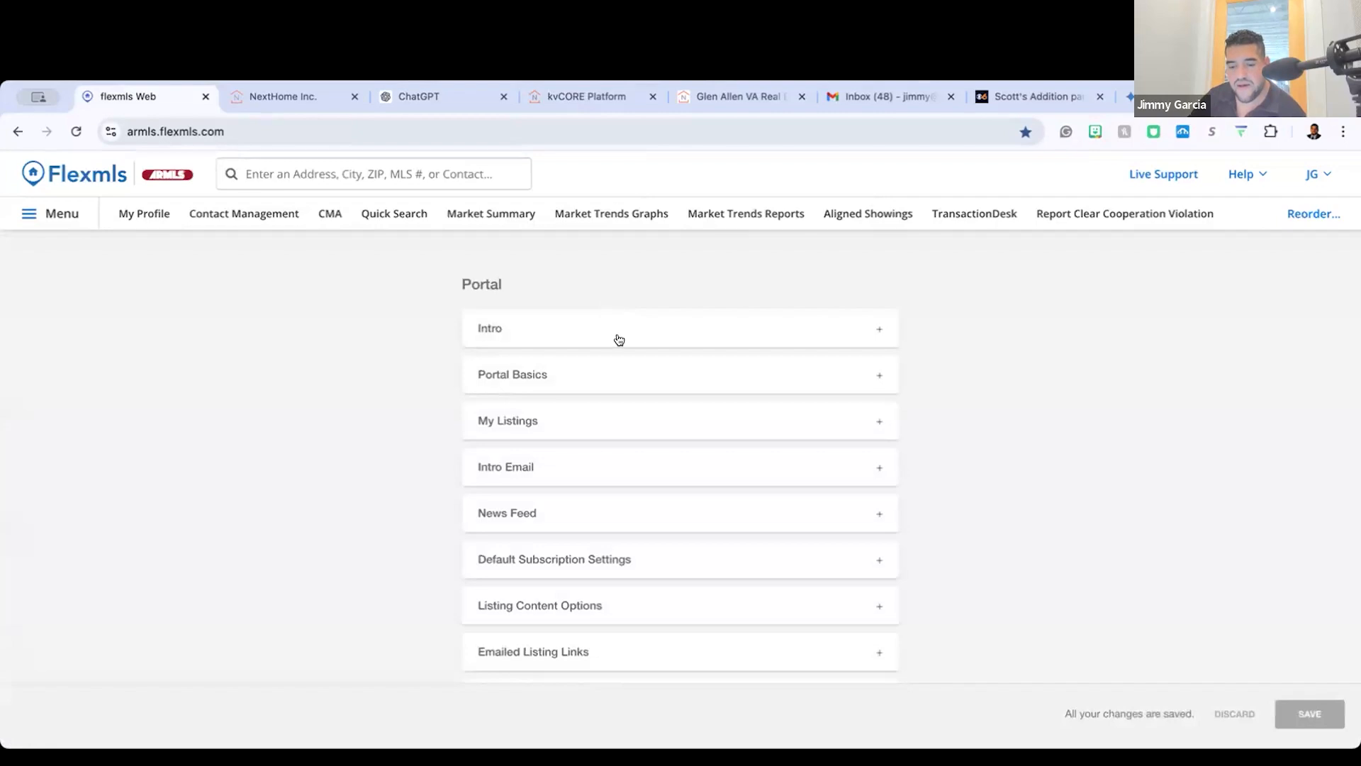
Step: Expand the Intro and Portal Basics sections, view the public portal page through its Portal URL, and return to the preferences
scroll(606, 473, "down", 3)
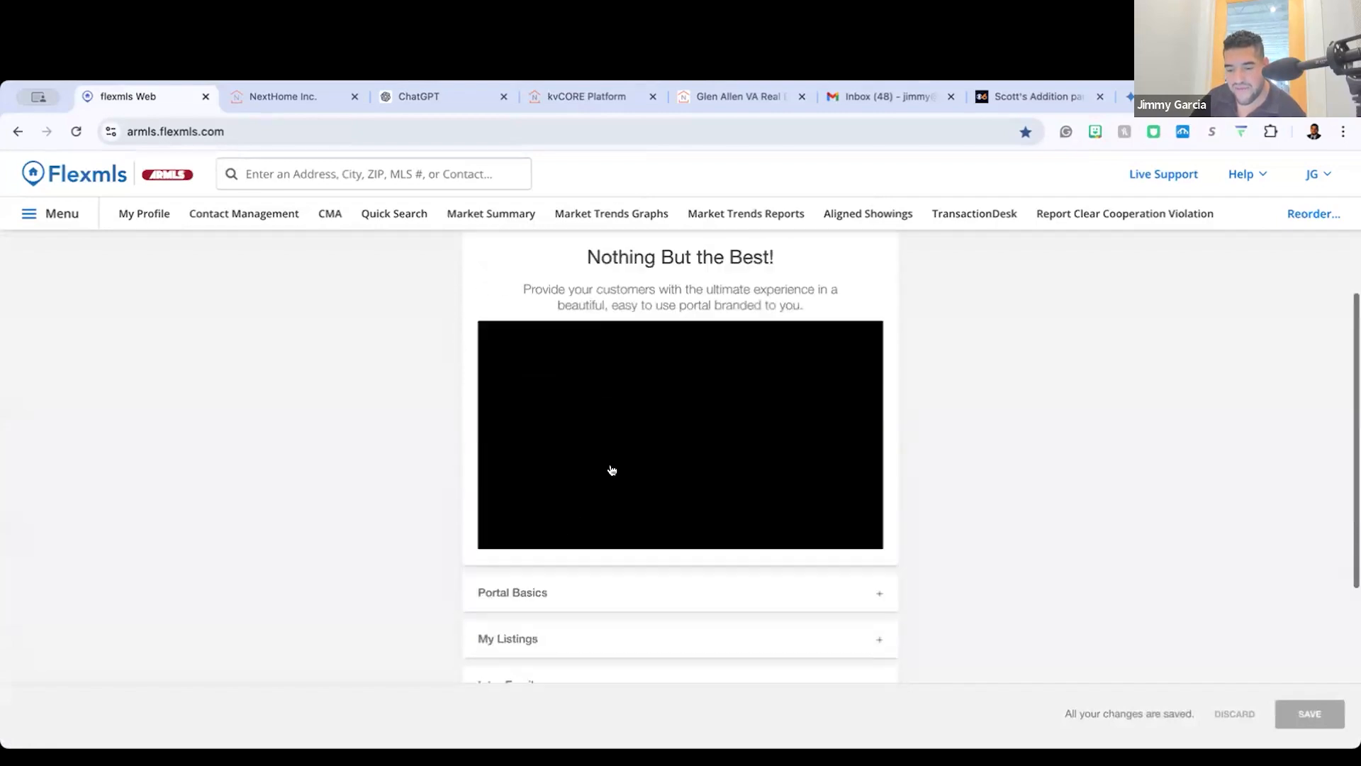
left_click(564, 468)
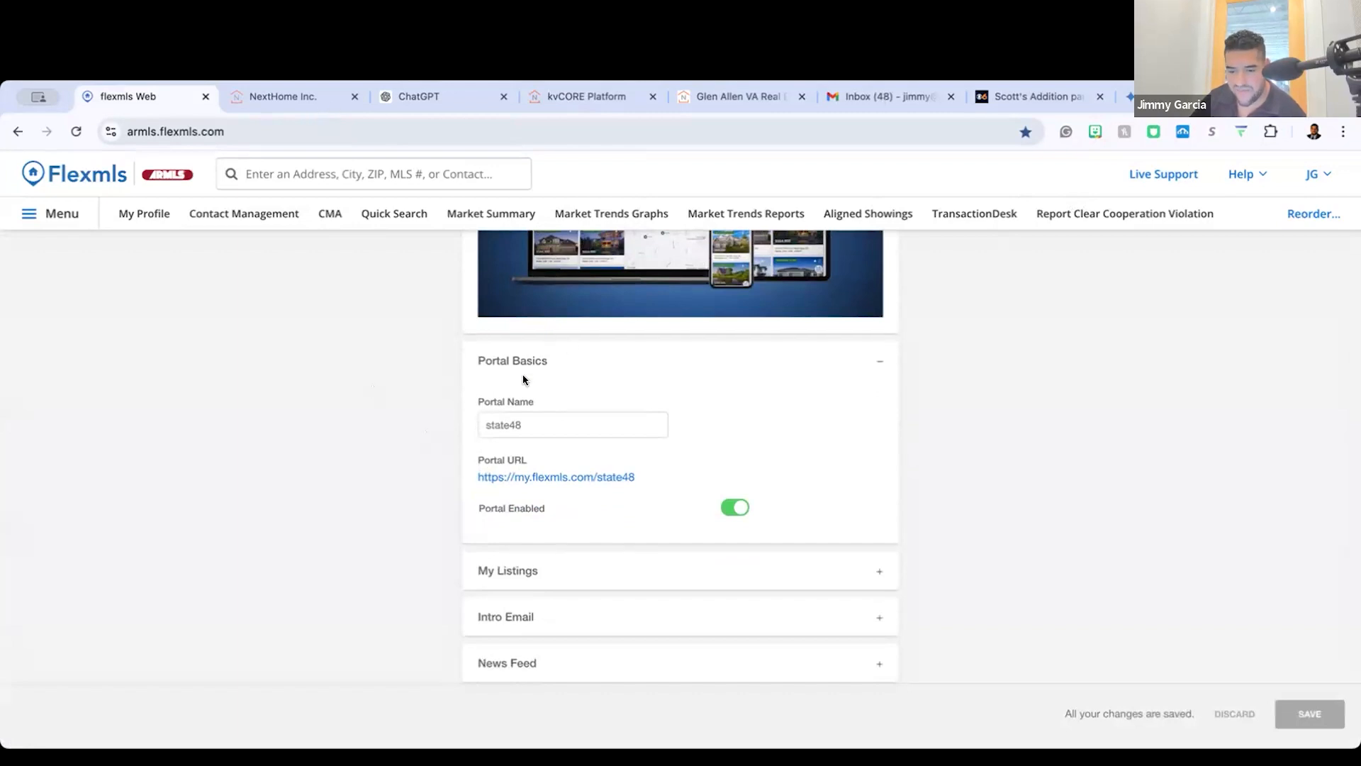
scroll(525, 383, "down", 1)
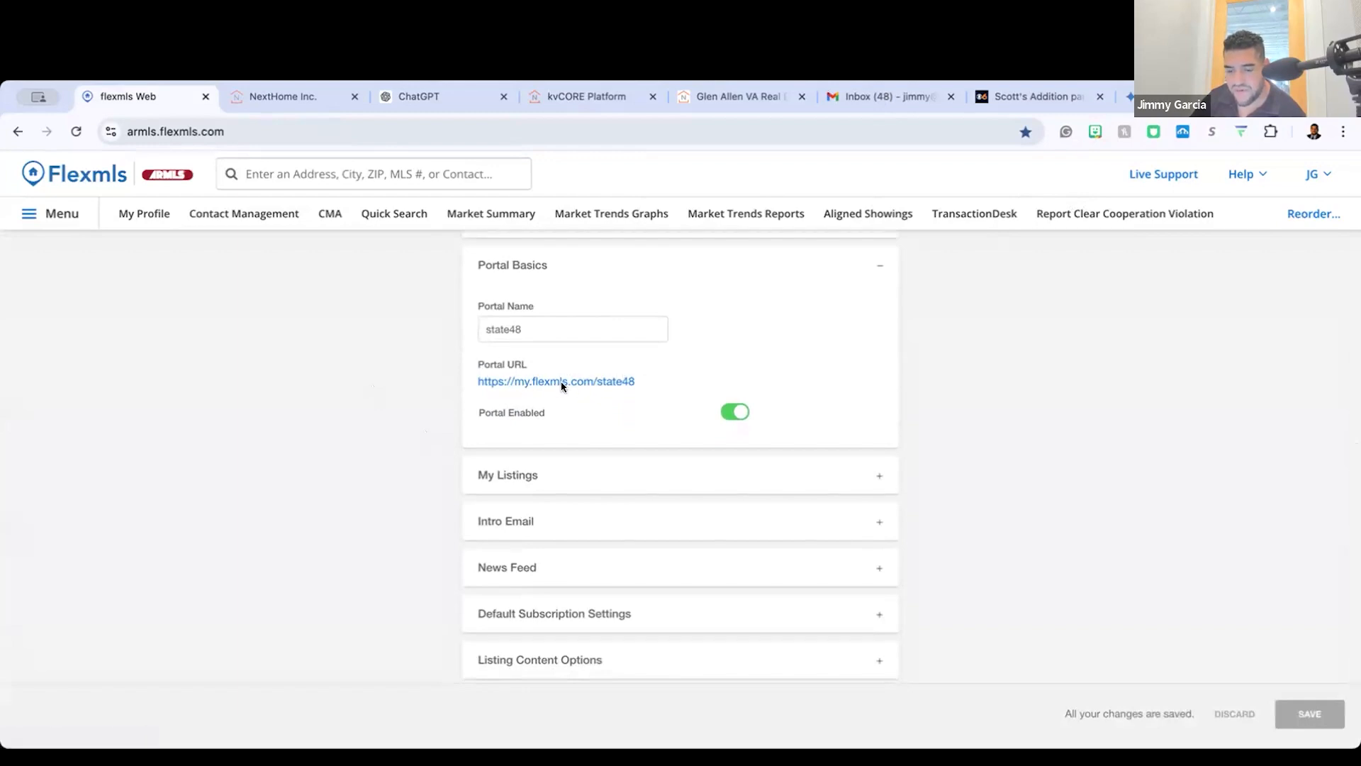
left_click(588, 378)
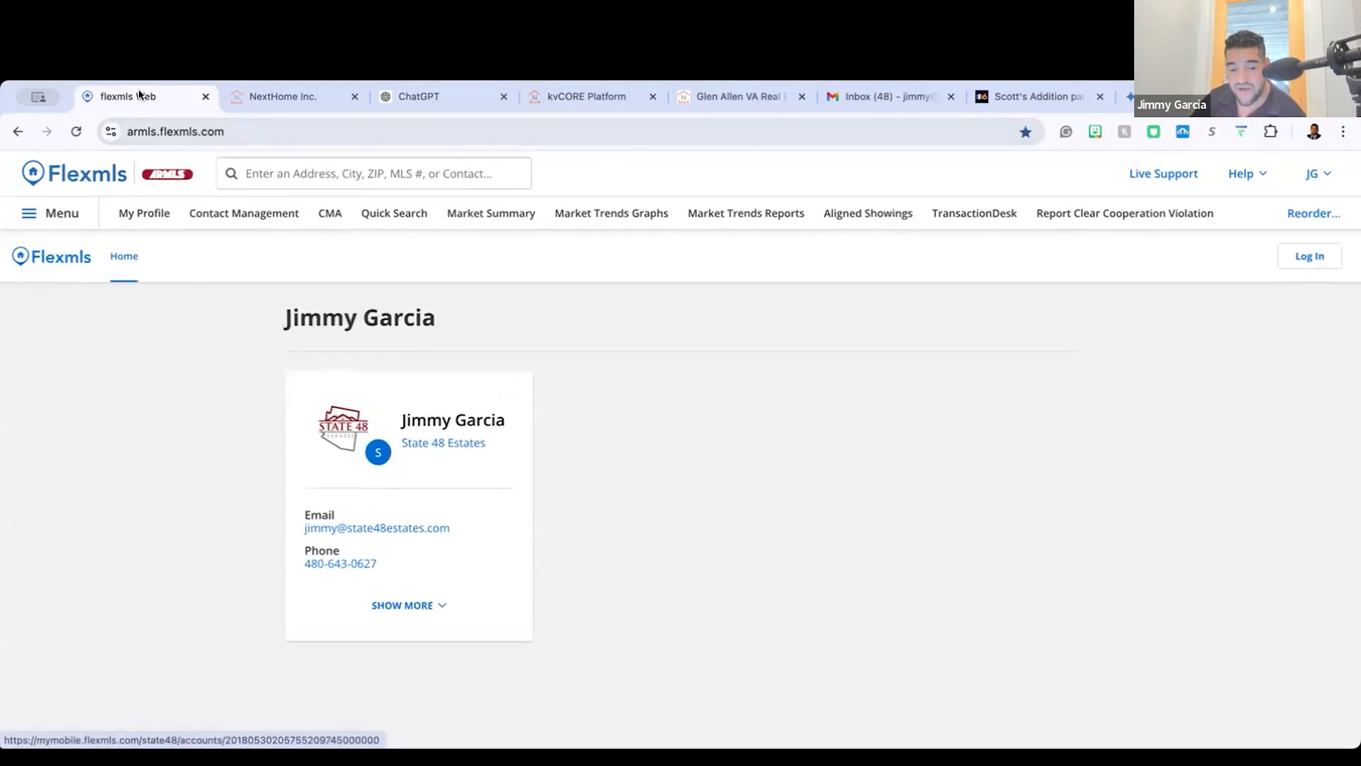
left_click(17, 131)
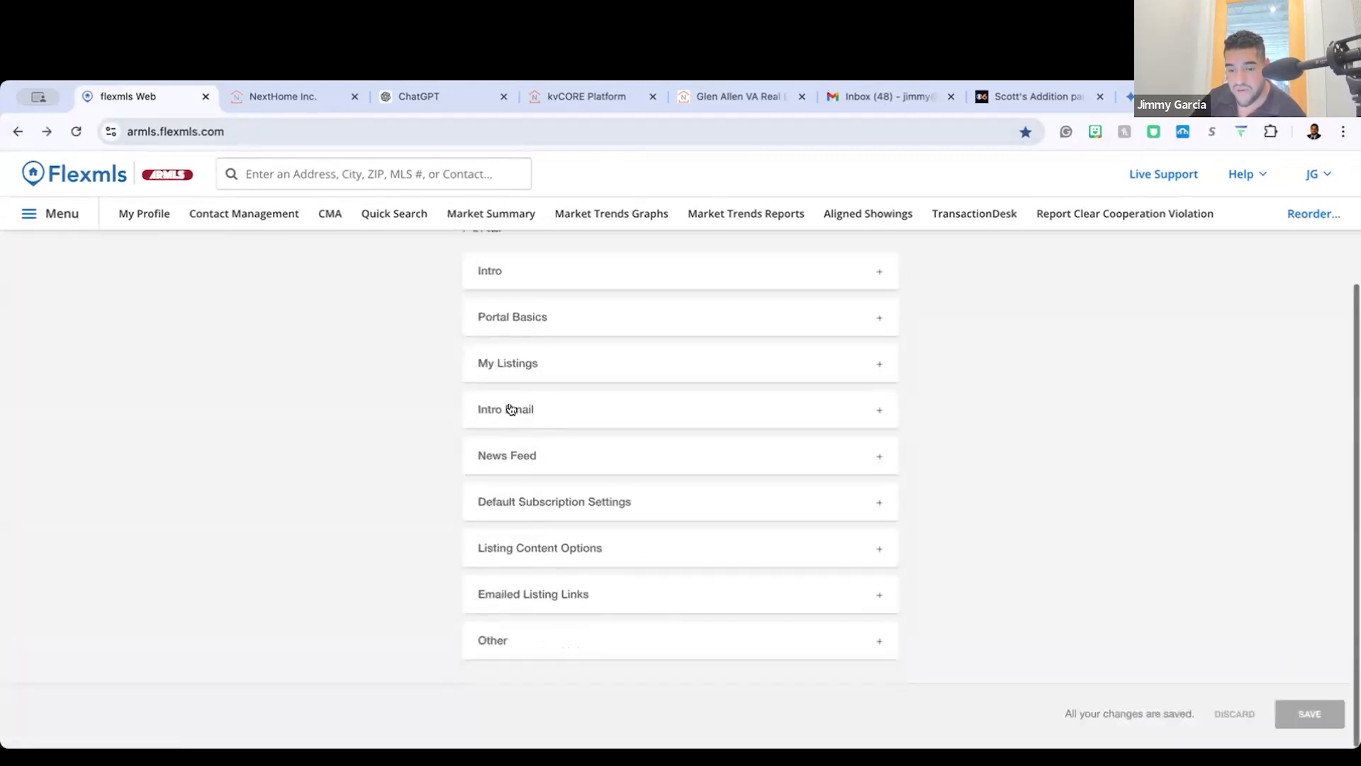
Step: Expand the Intro Email, My Listings, Portal Basics and Intro sections of the portal preferences
left_click(558, 414)
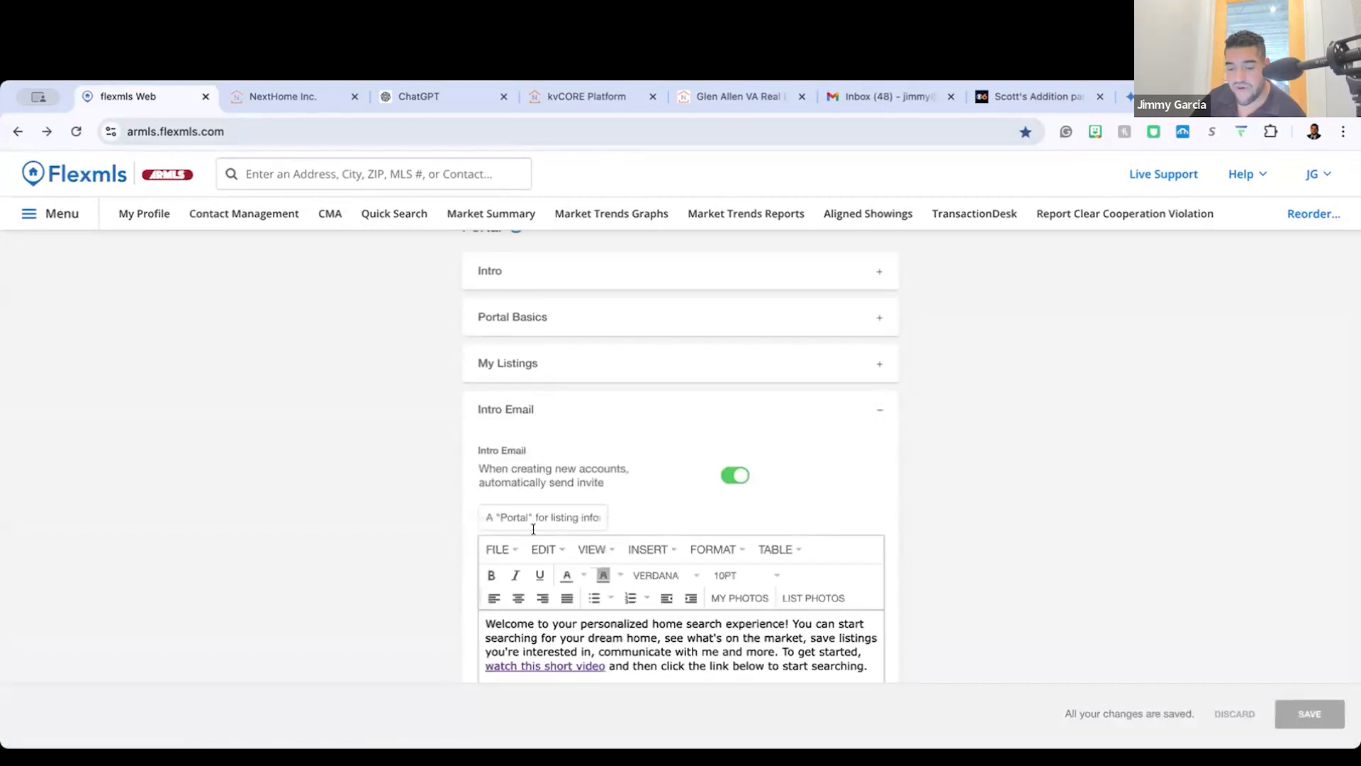
left_click(548, 361)
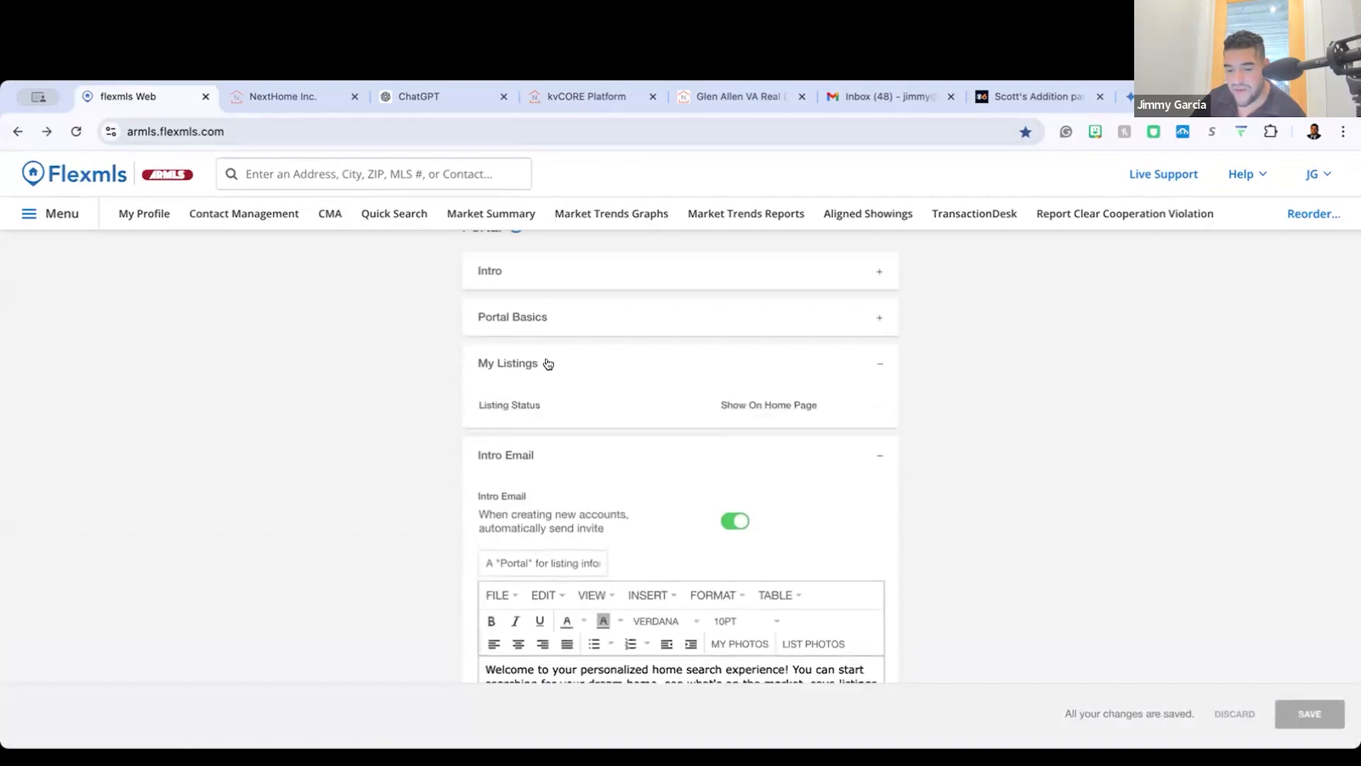
left_click(548, 314)
left_click(544, 273)
scroll(544, 454, "down", 4)
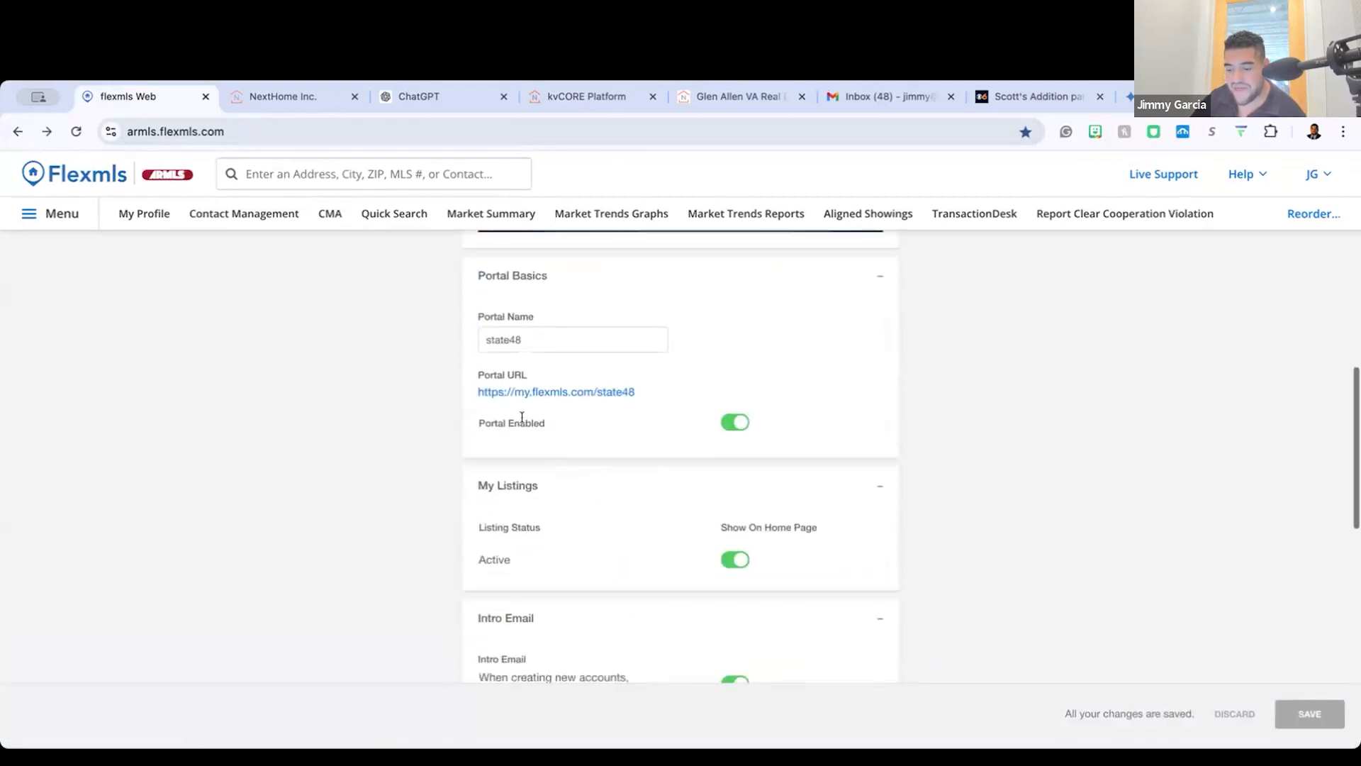
Step: Examine the portal name and Portal URL under Portal Basics, highlighting the URL
scroll(522, 417, "up", 5)
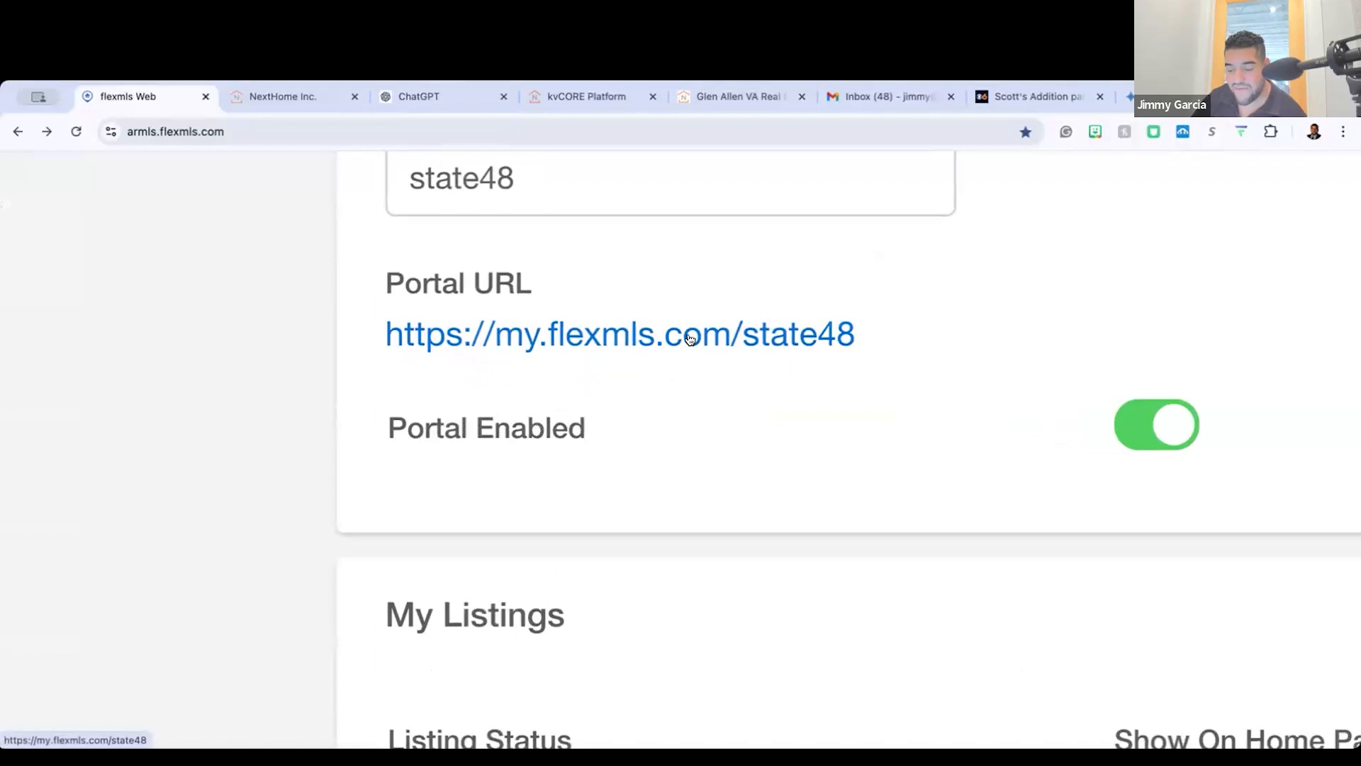
scroll(692, 338, "down", 5)
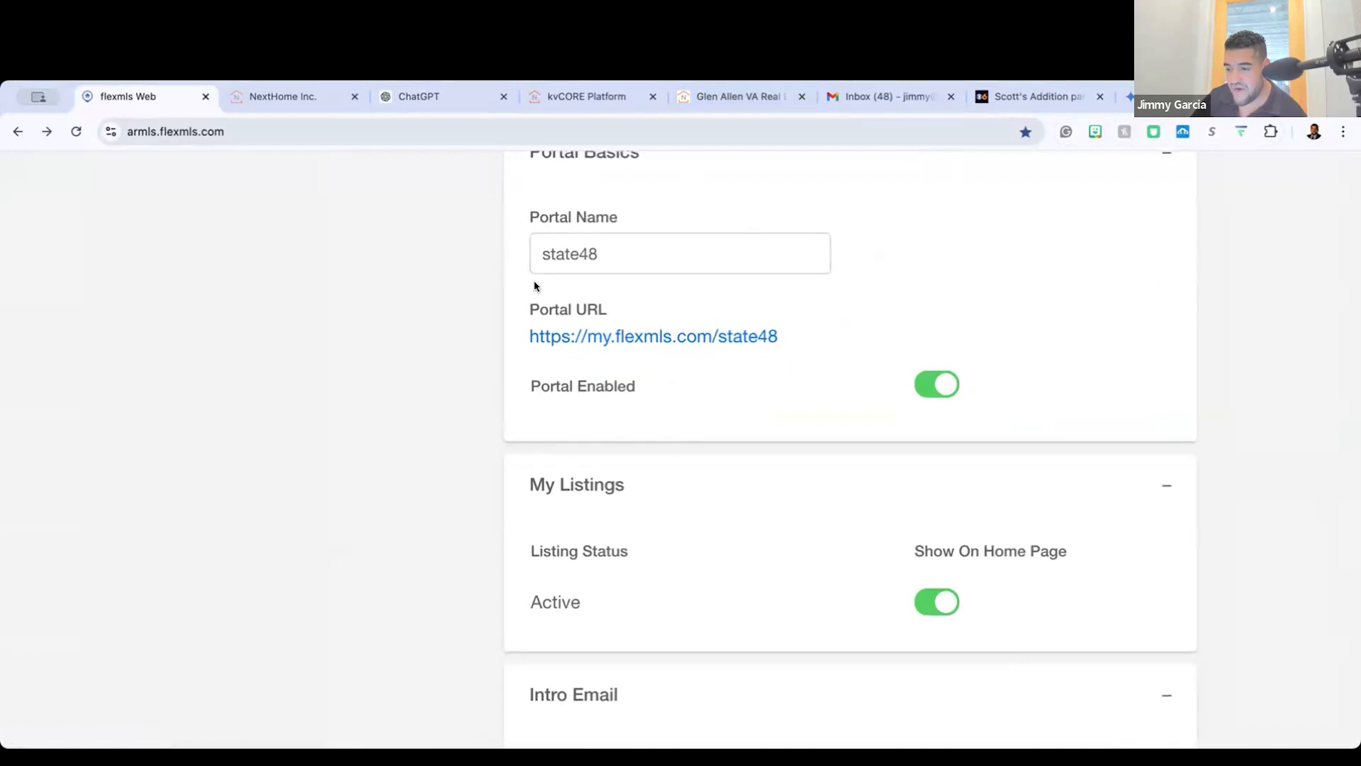
scroll(534, 279, "up", 2)
scroll(534, 280, "left", 3)
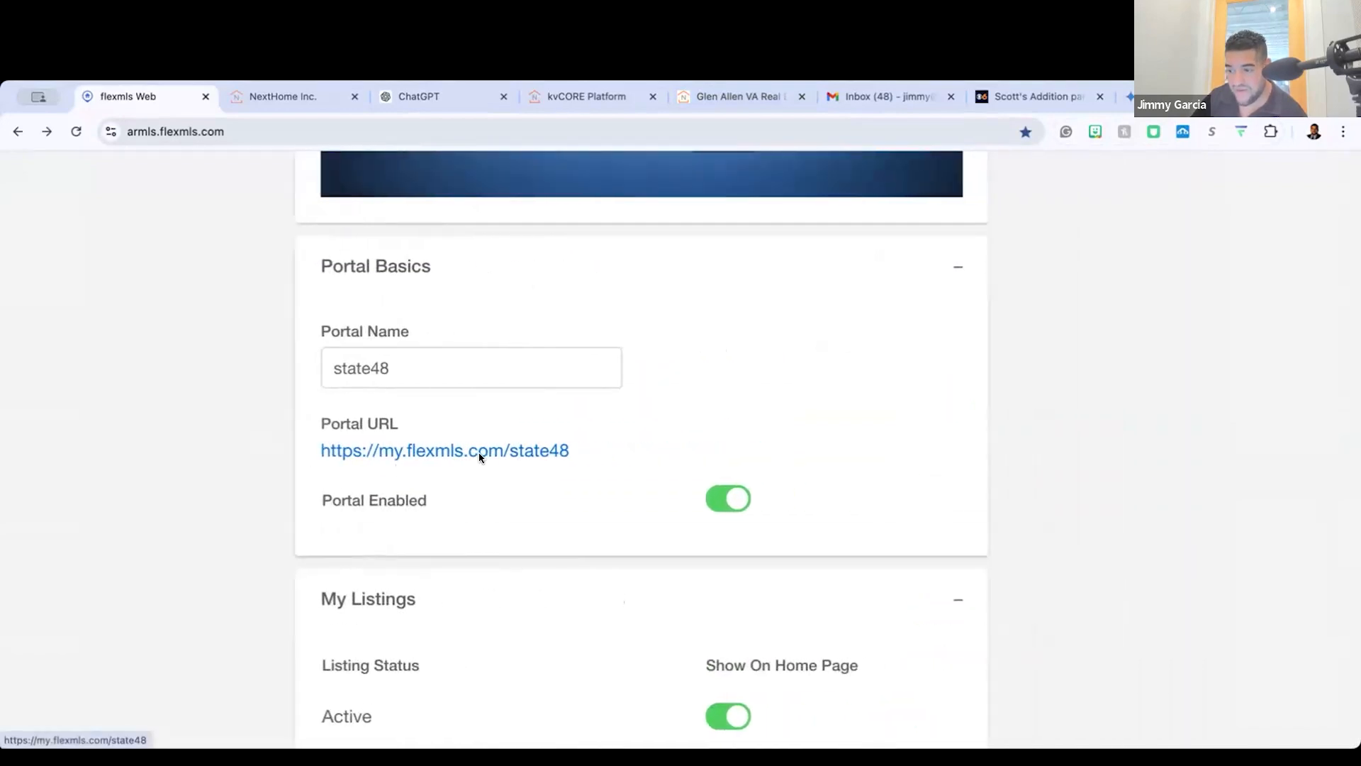
scroll(476, 453, "down", 5)
left_click_drag(652, 464, 483, 448)
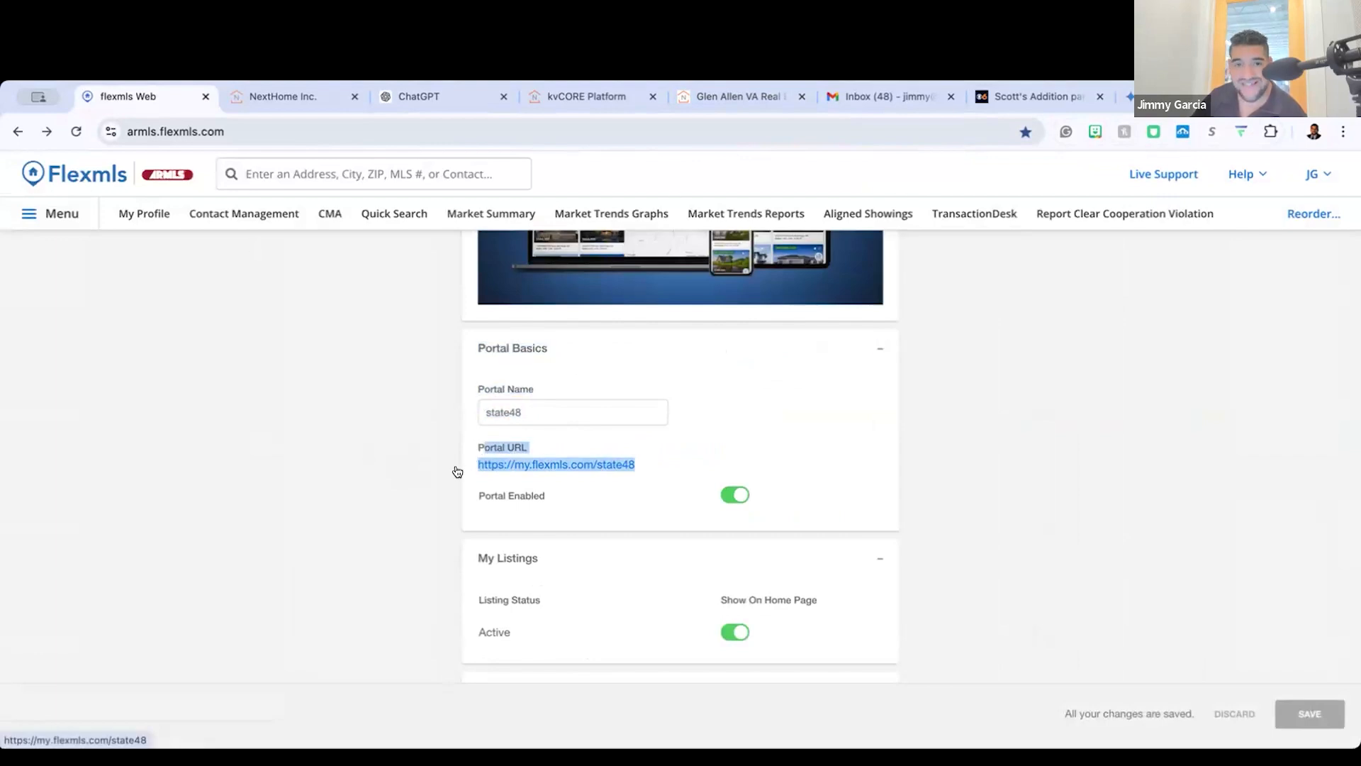
left_click(581, 452)
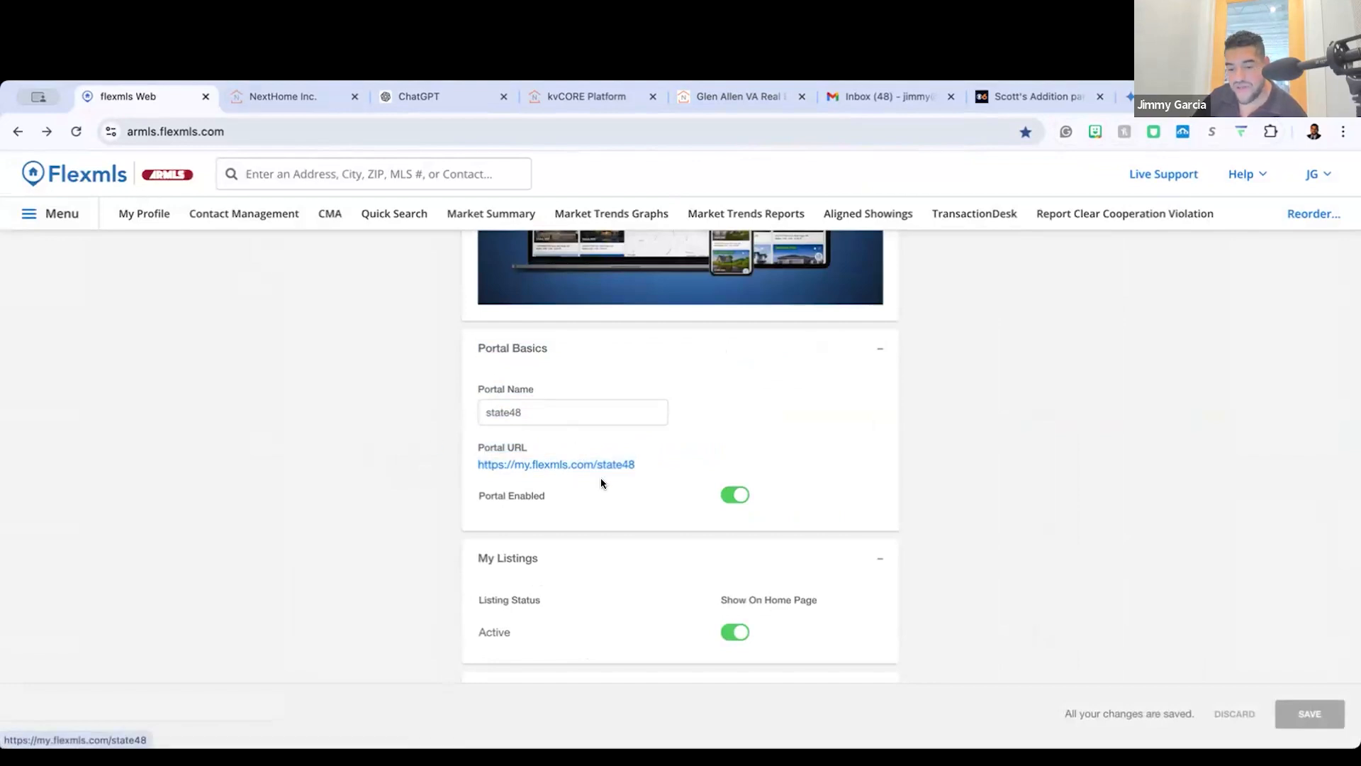
Step: Compare the agent website's listings search and the kvCORE embeds with the portal settings, returning to Flexmls
left_click(599, 95)
left_click(722, 94)
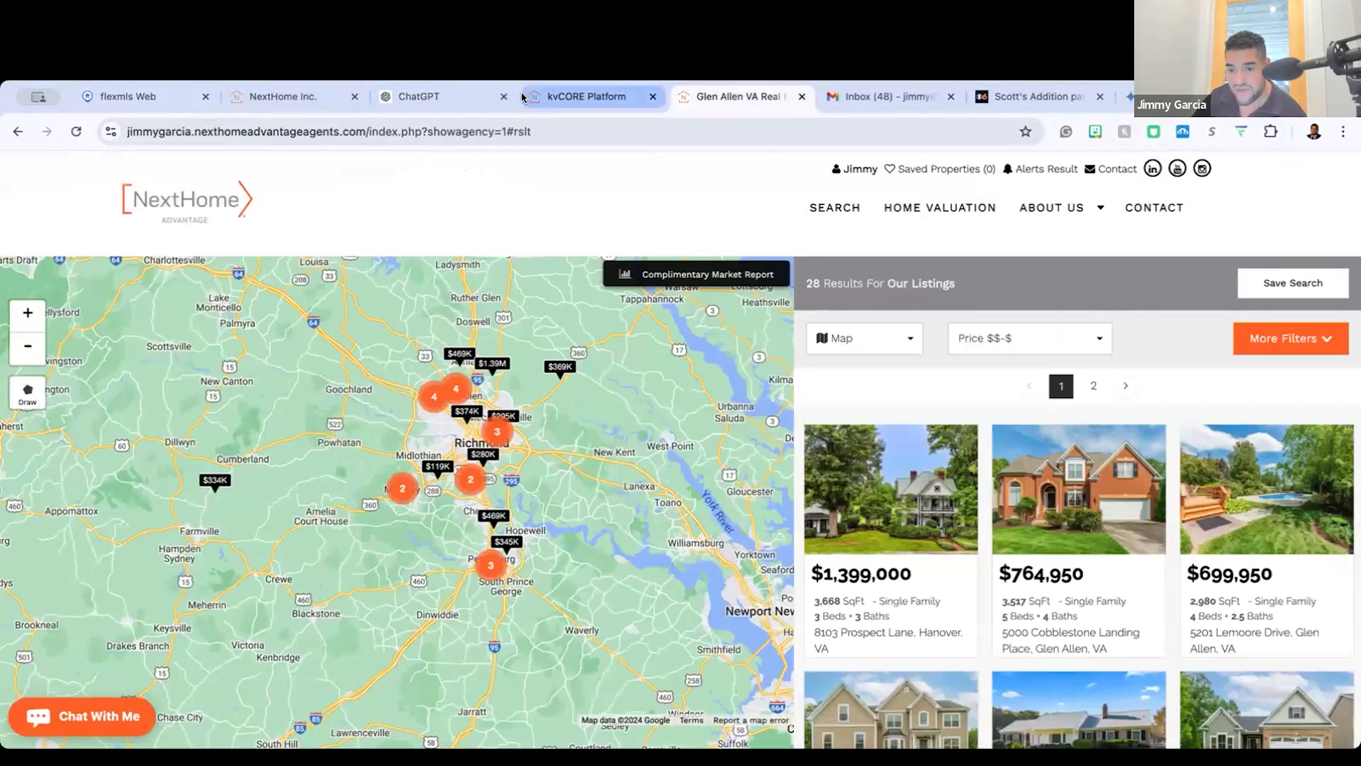
left_click(578, 106)
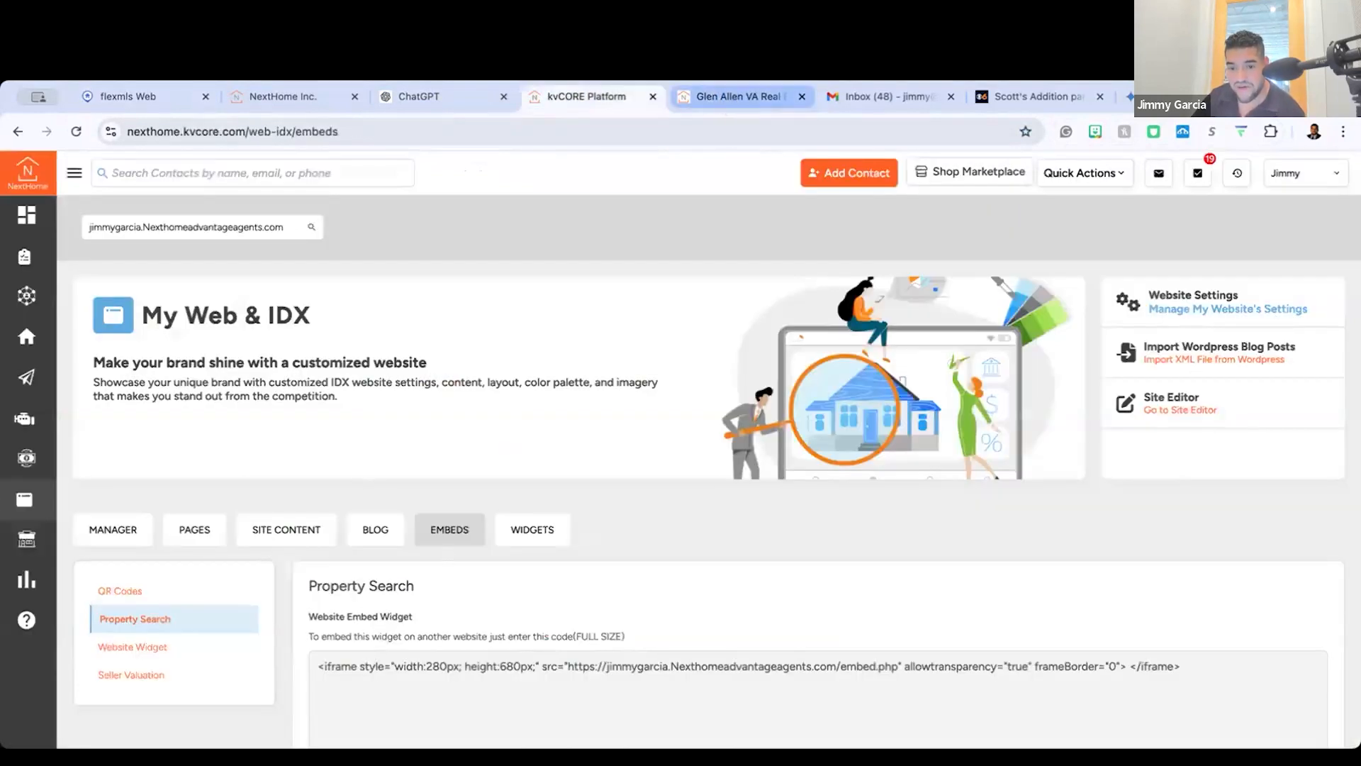
left_click(133, 97)
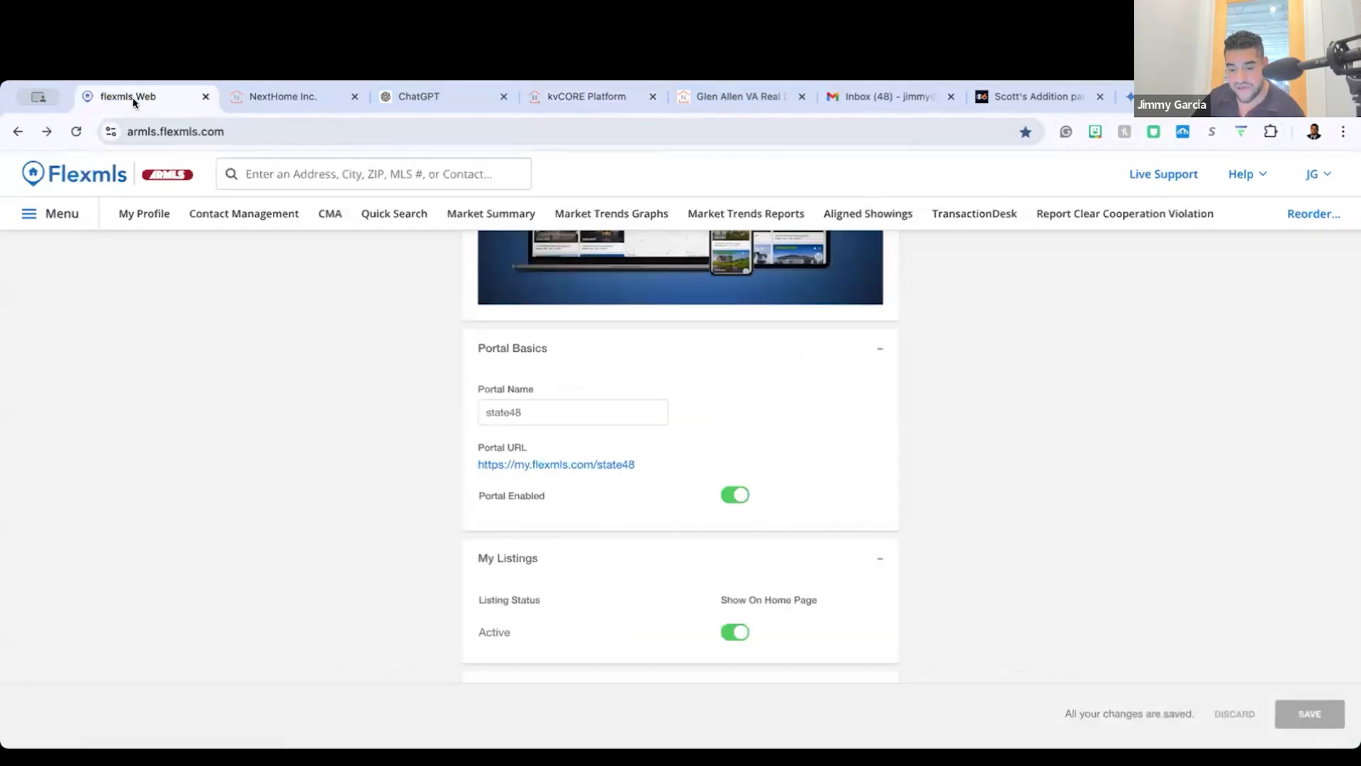
Step: Open the public portal page from its Portal URL and go to its login page
left_click(608, 464, "super")
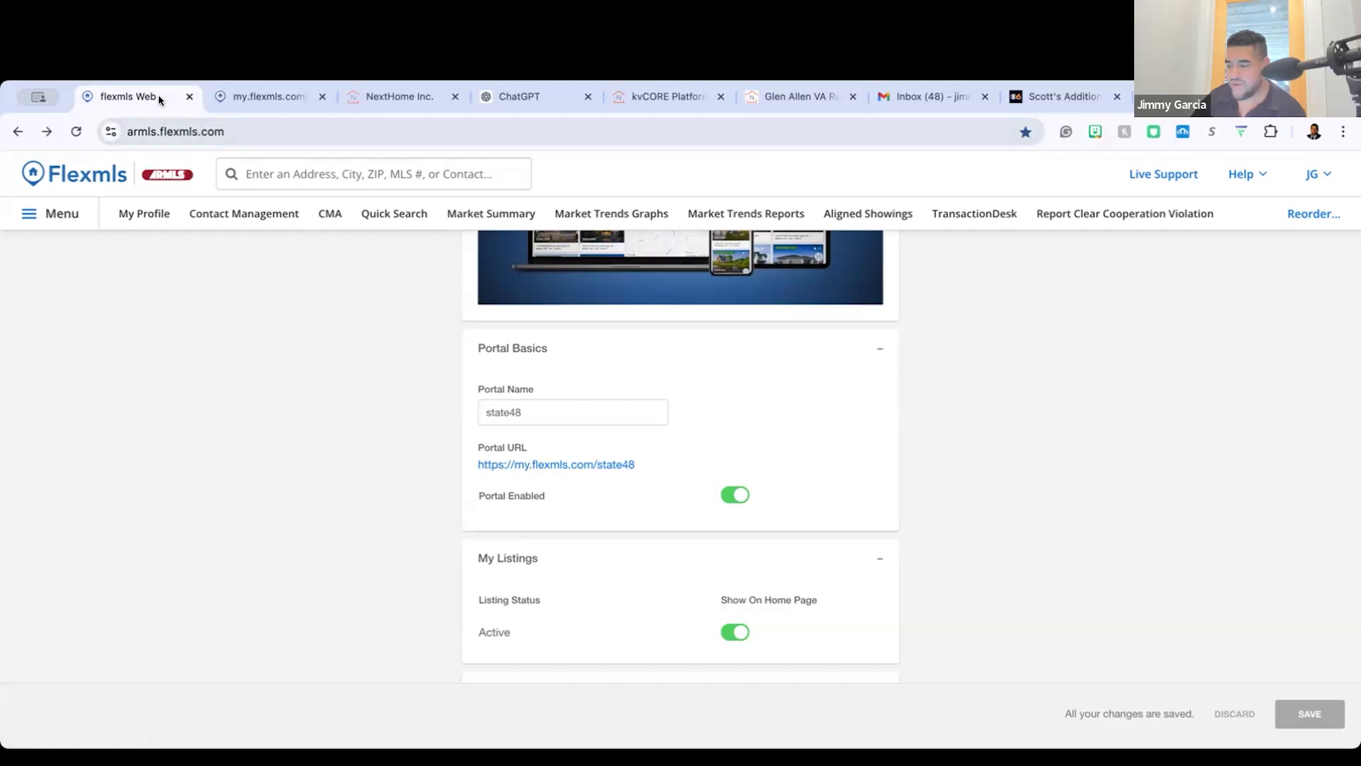
left_click(278, 99)
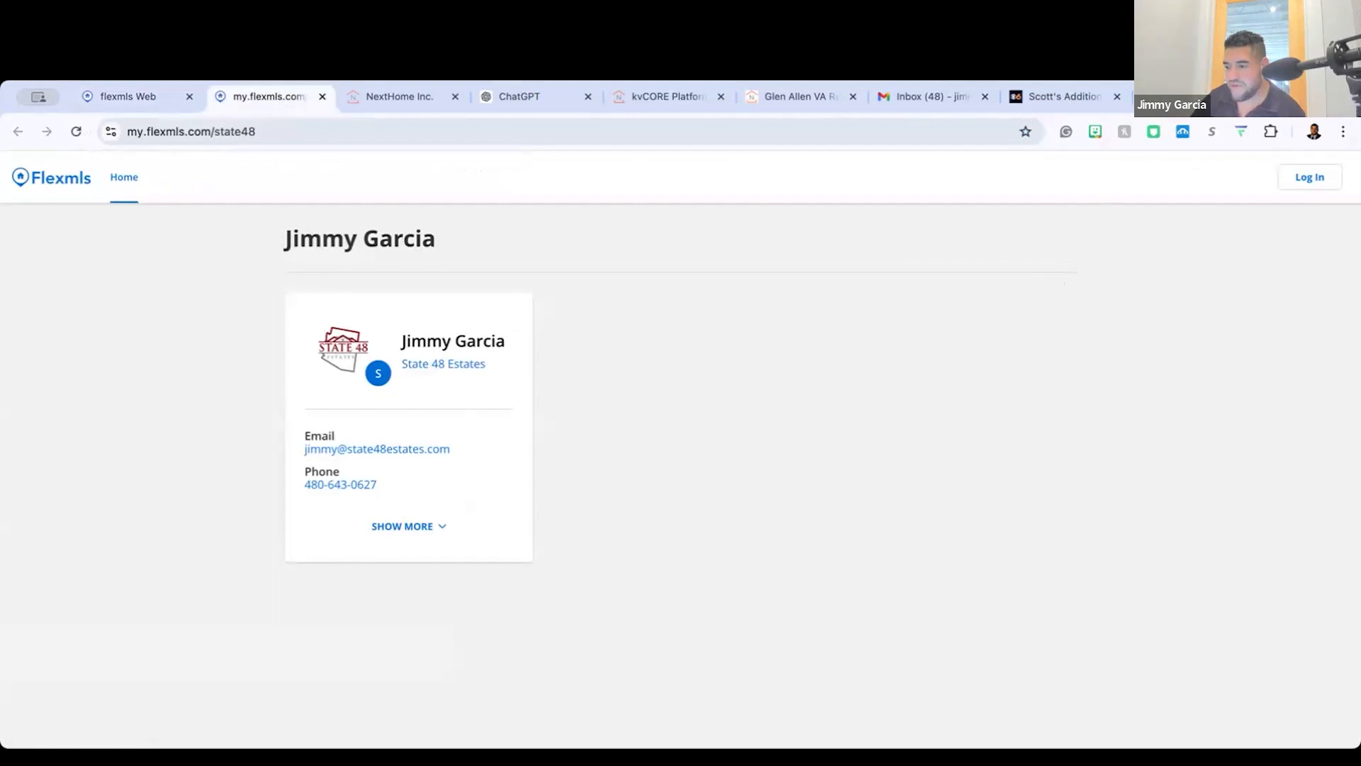
left_click(1291, 182)
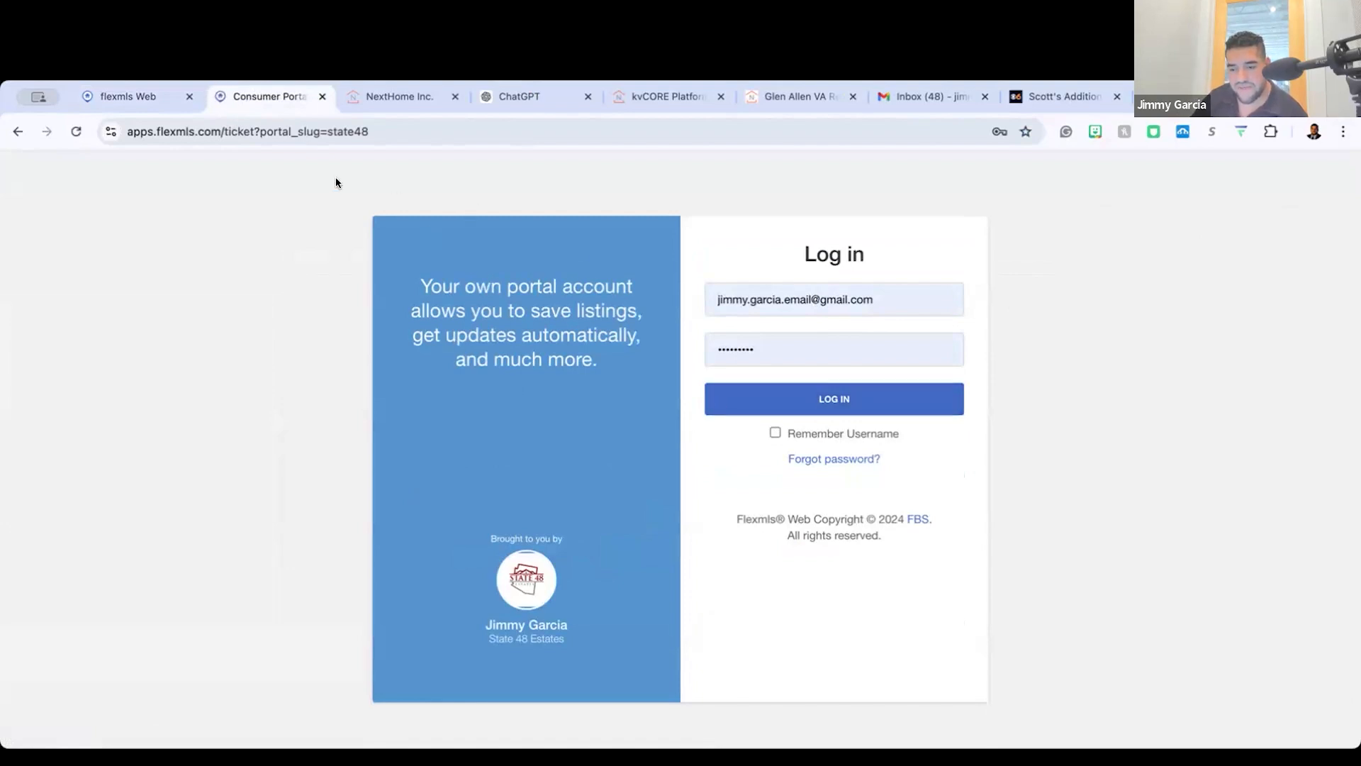
Step: Try to log in to the consumer portal with the saved username and password
left_click(803, 398)
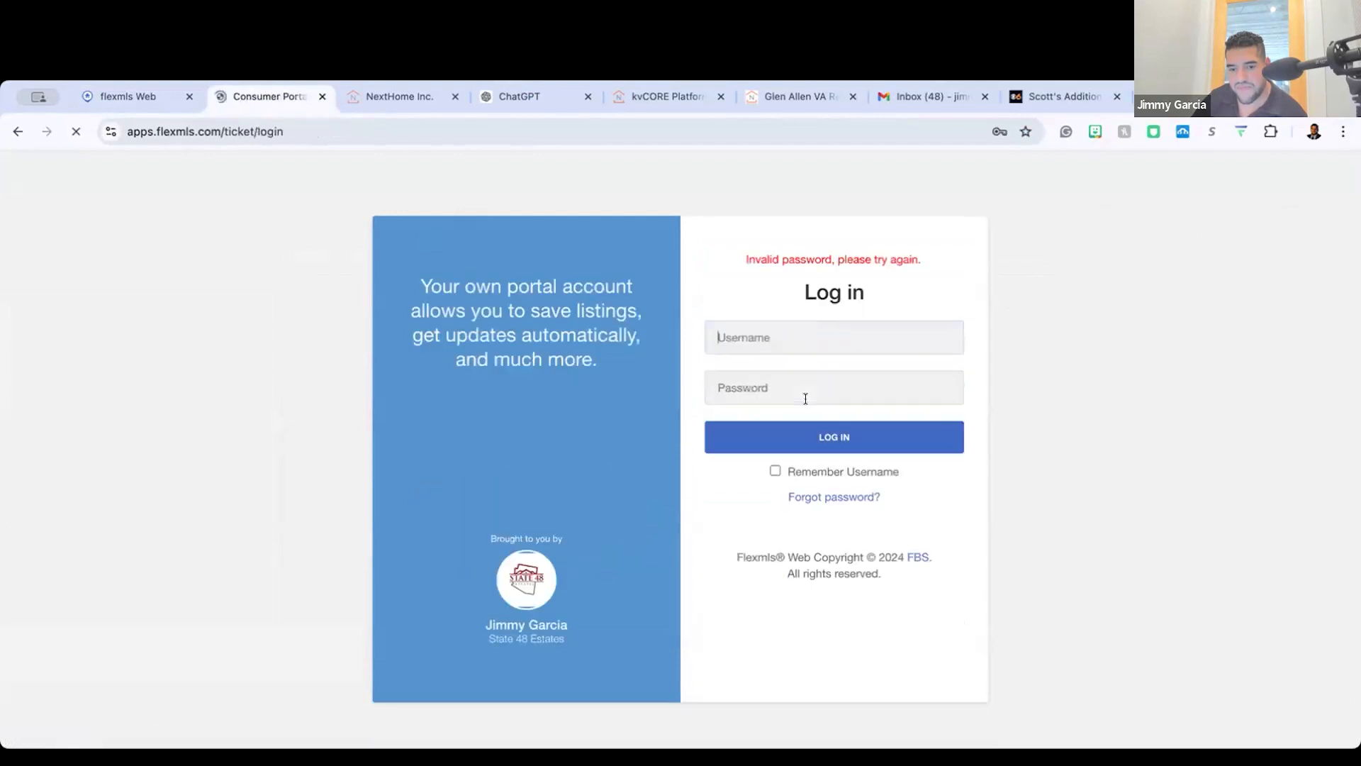
left_click(788, 376)
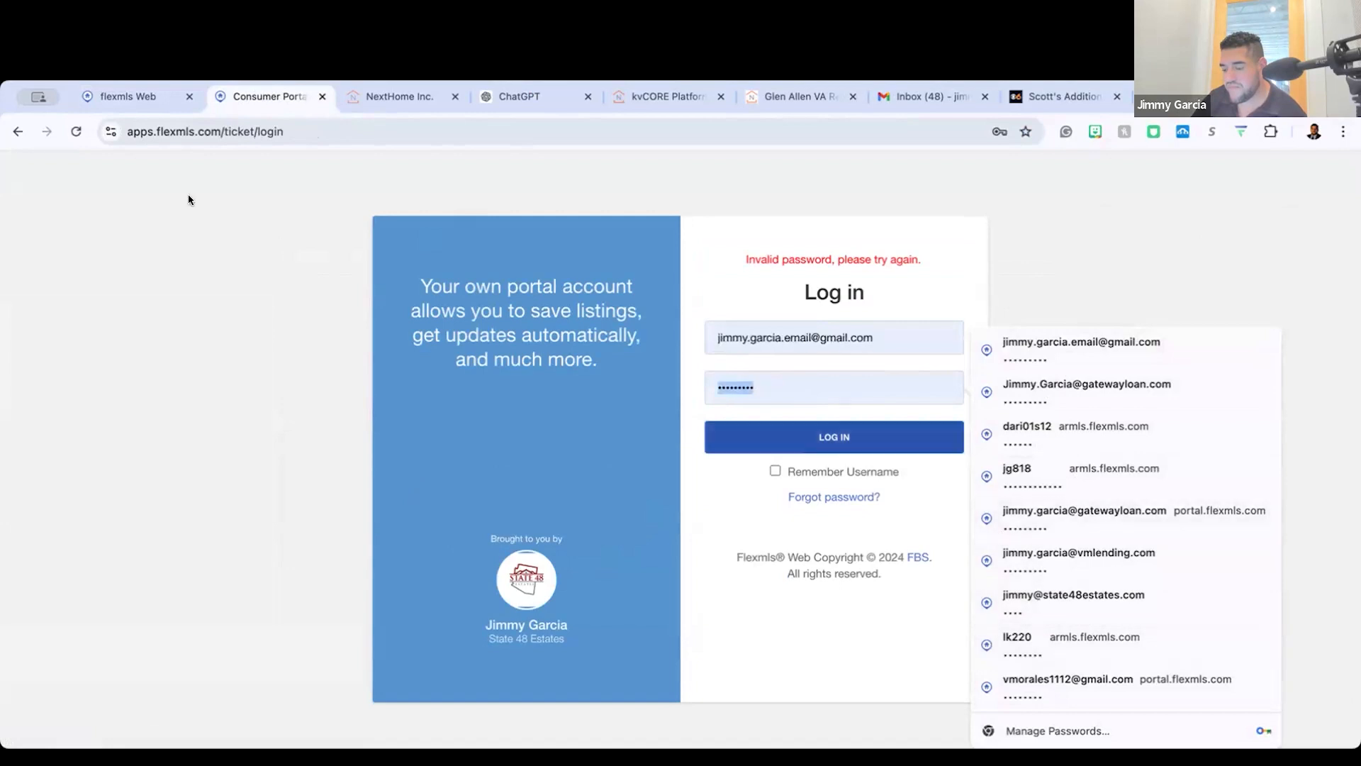
left_click(193, 220)
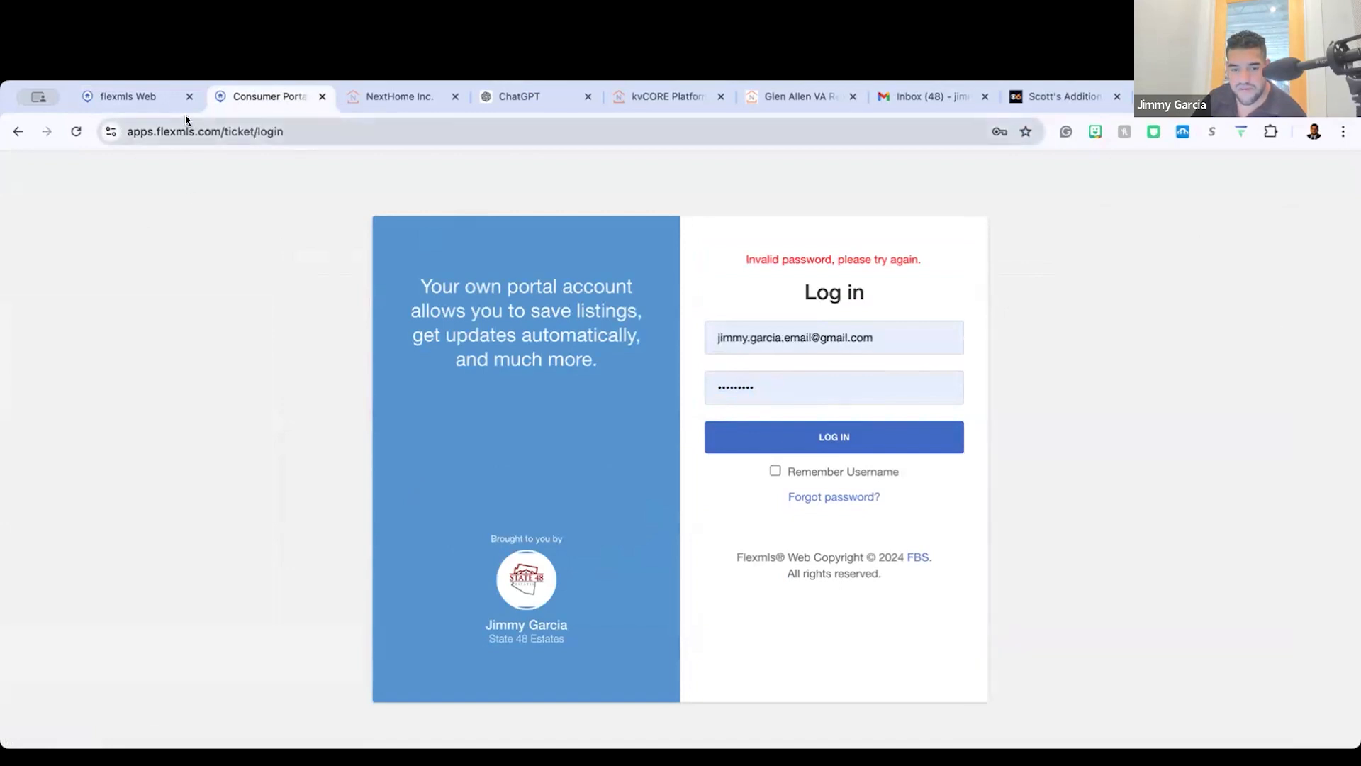
Step: Review the Flexmls Portal Basics and My Listings settings, the kvCORE Property Search embed, and the agent website's listings search
left_click(163, 100)
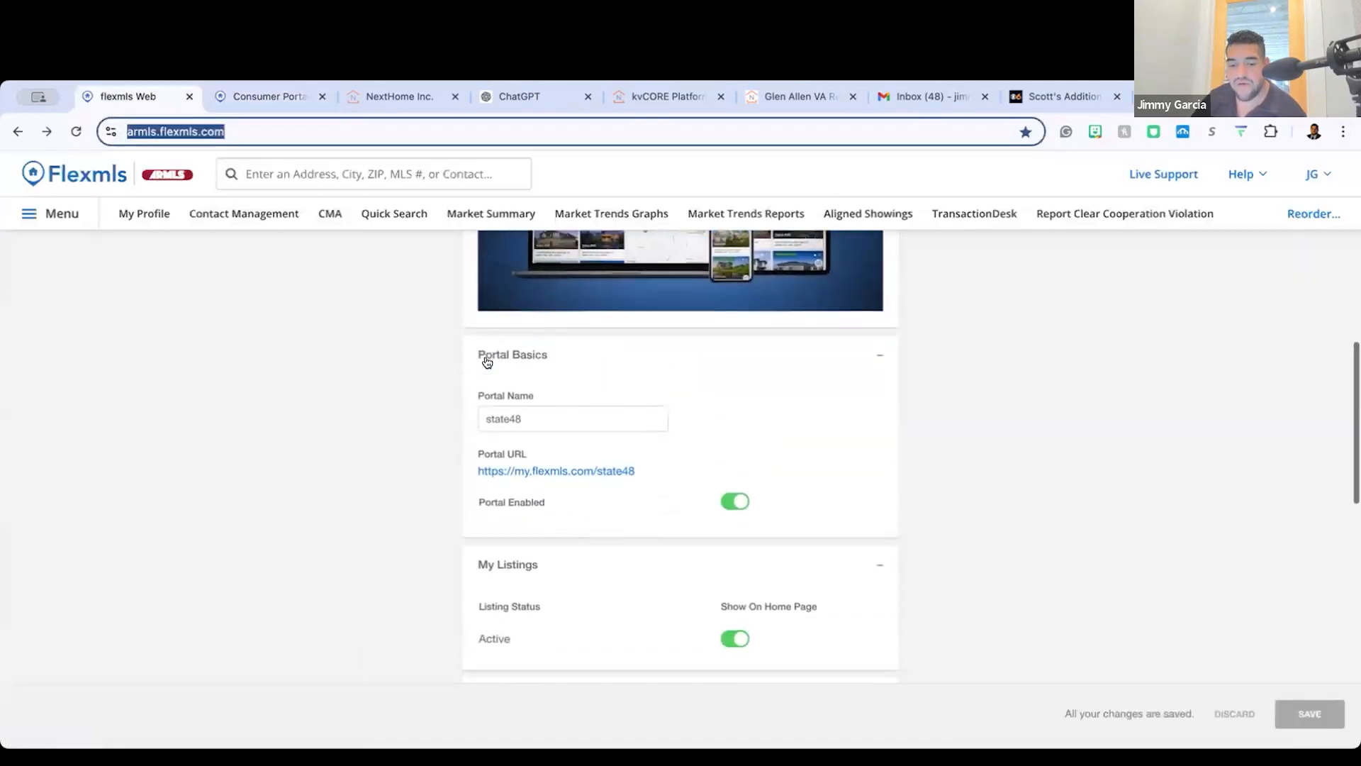
scroll(487, 362, "down", 1)
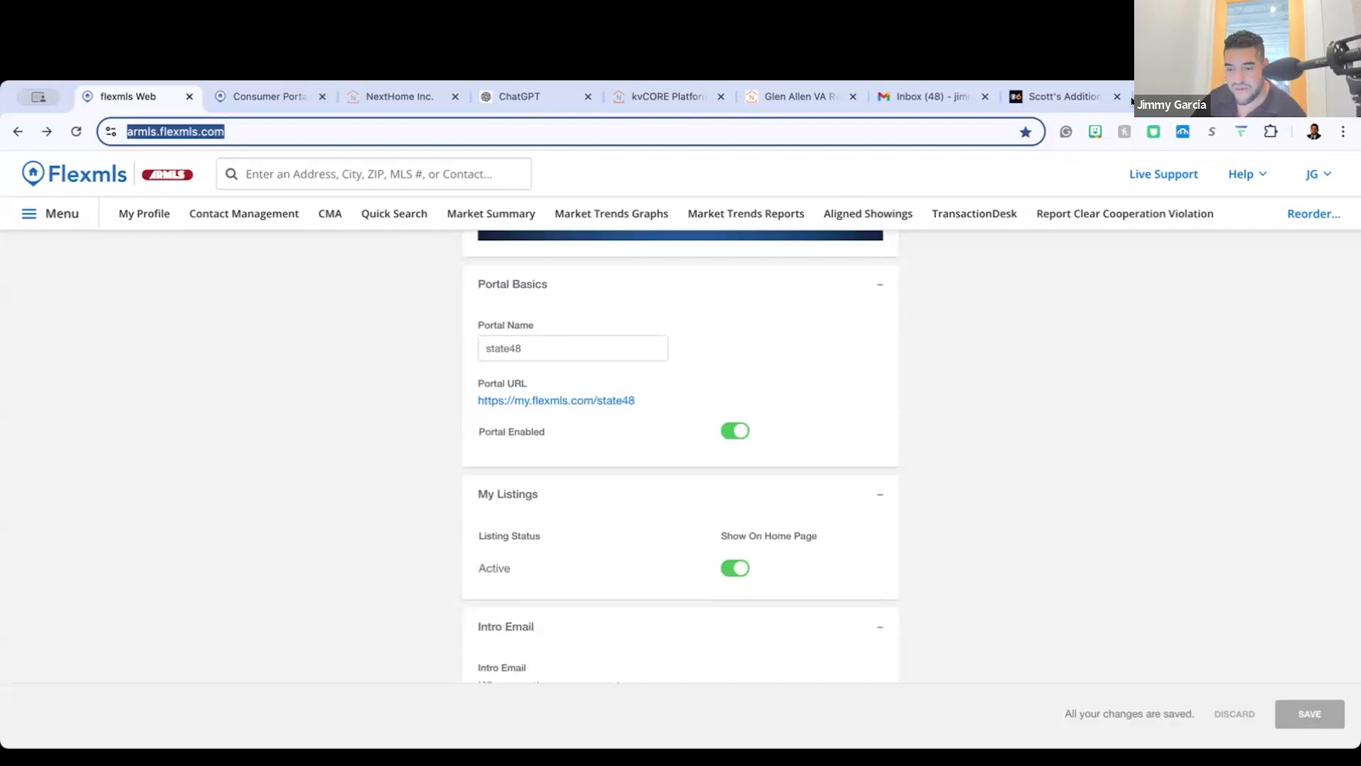
left_click(638, 97)
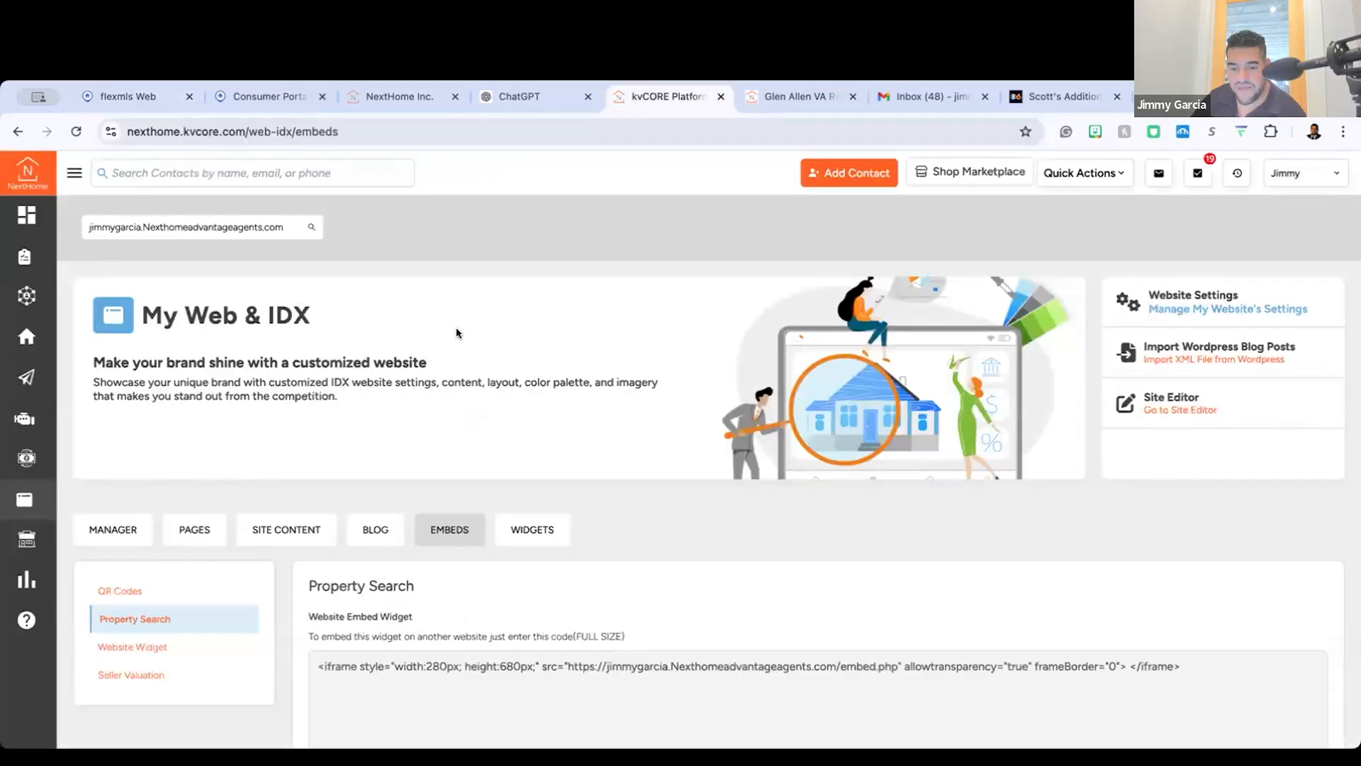
left_click(791, 99)
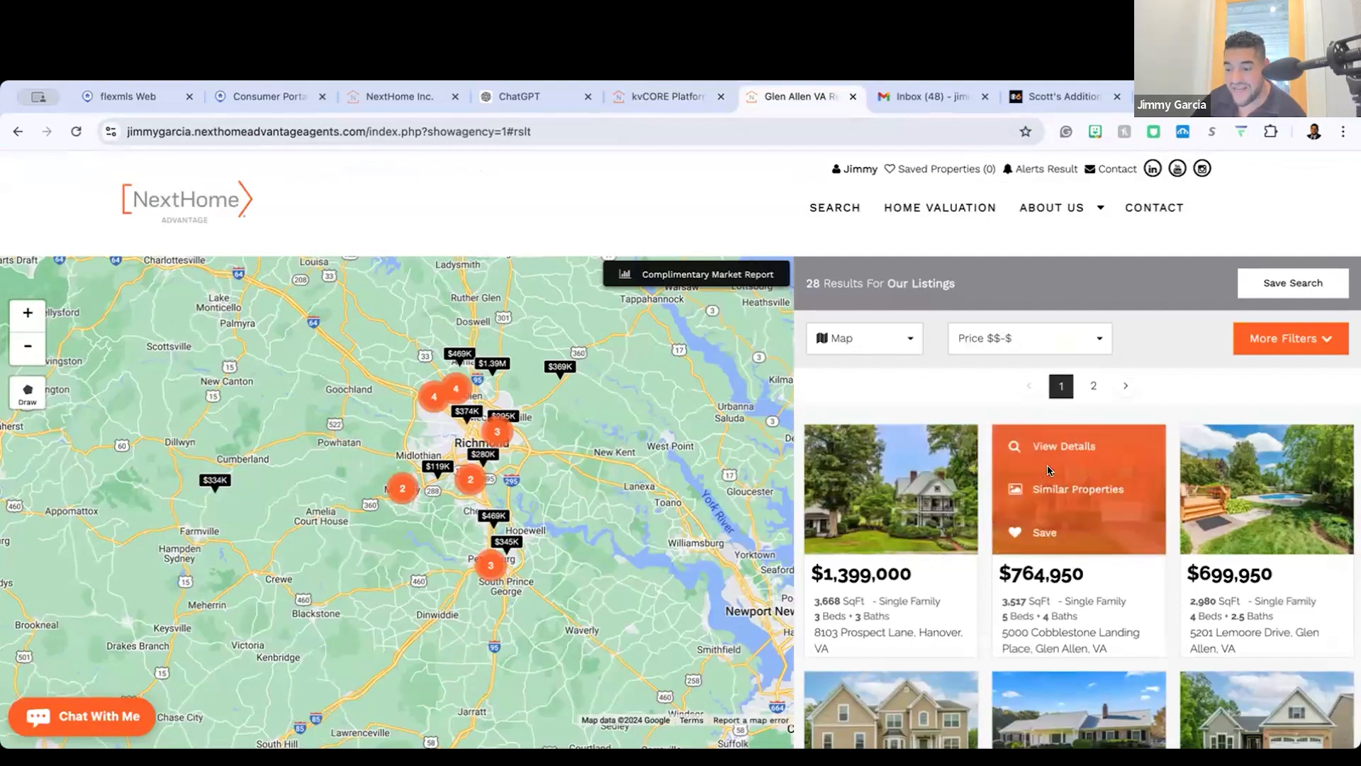
Step: View the details page of the $764,950 listing on the agent website, checking its photos and description, and close it
left_click(1049, 449)
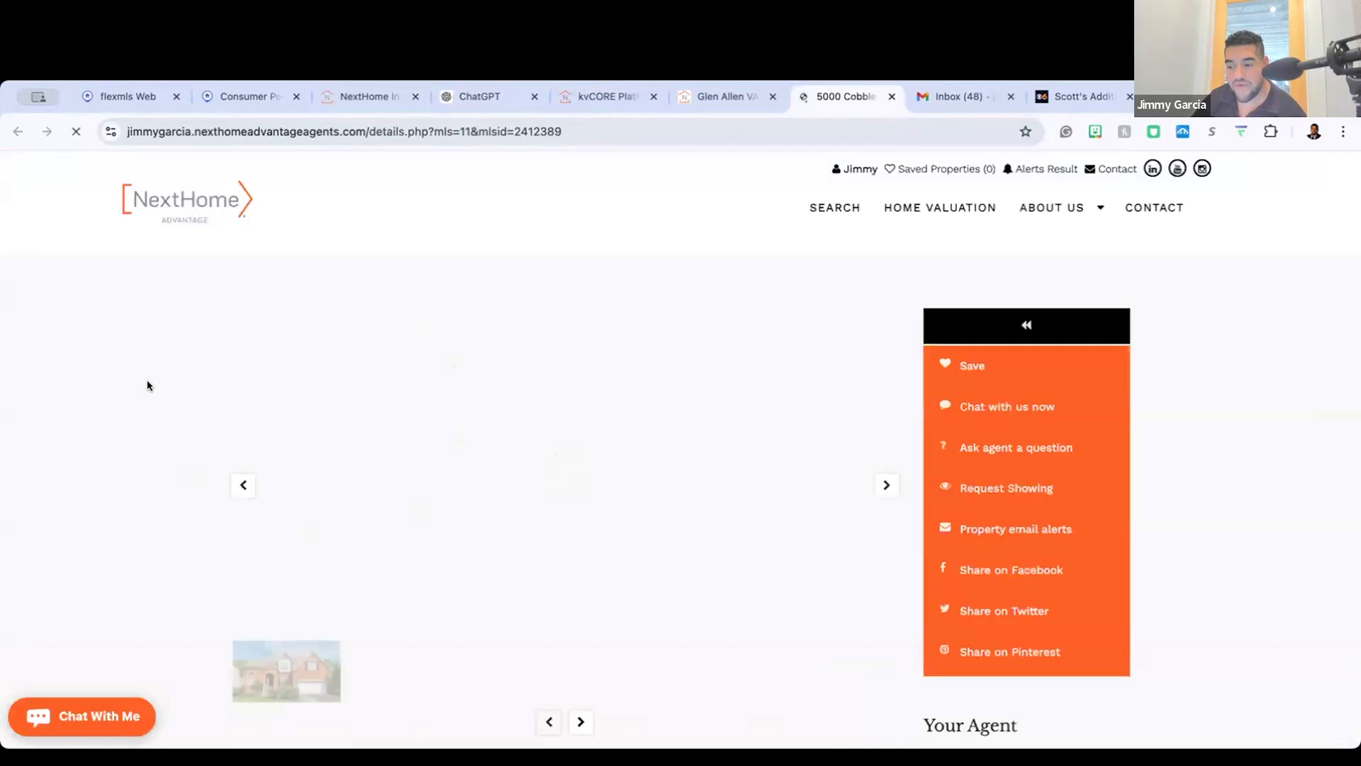
scroll(398, 341, "down", 3)
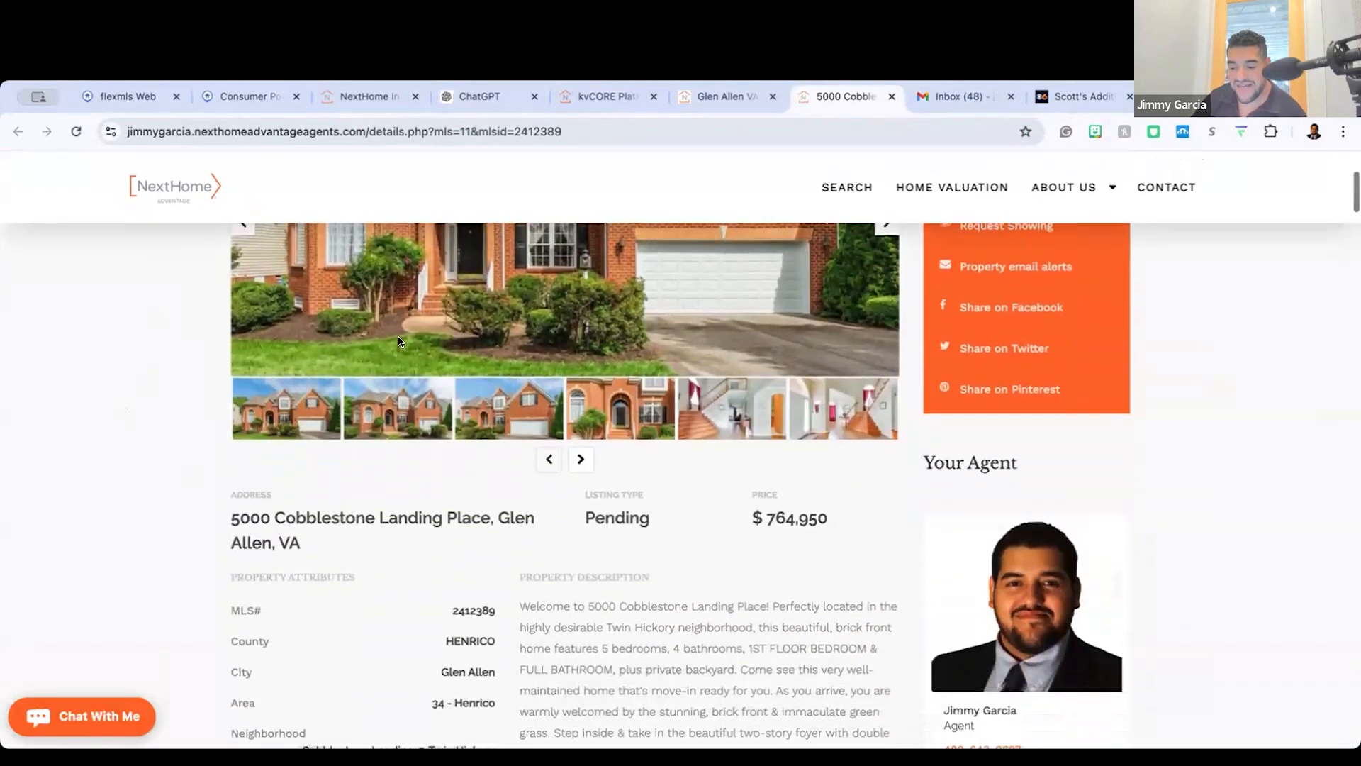
scroll(397, 341, "up", 3)
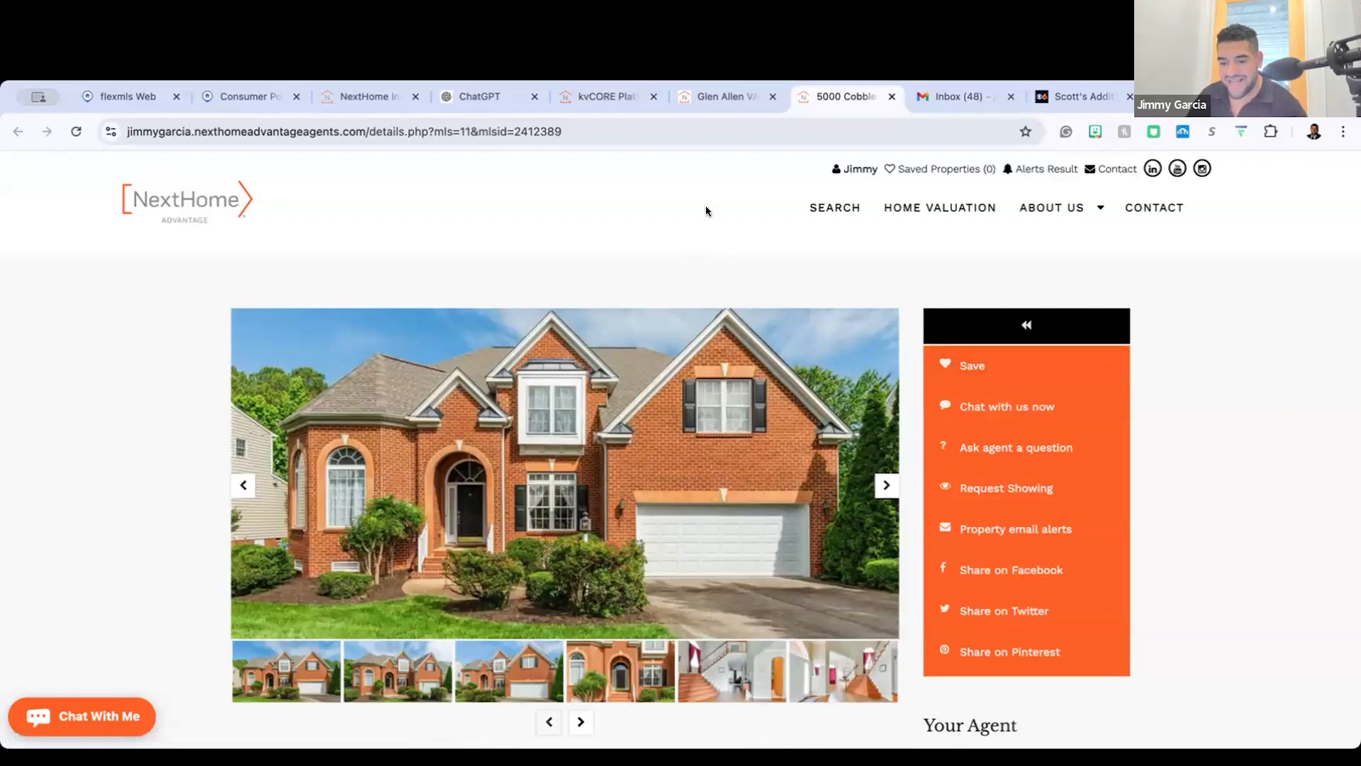
left_click(891, 97)
Step: Return to kvCORE and open the active seller lead's contact record in the Smart CRM
left_click(674, 98)
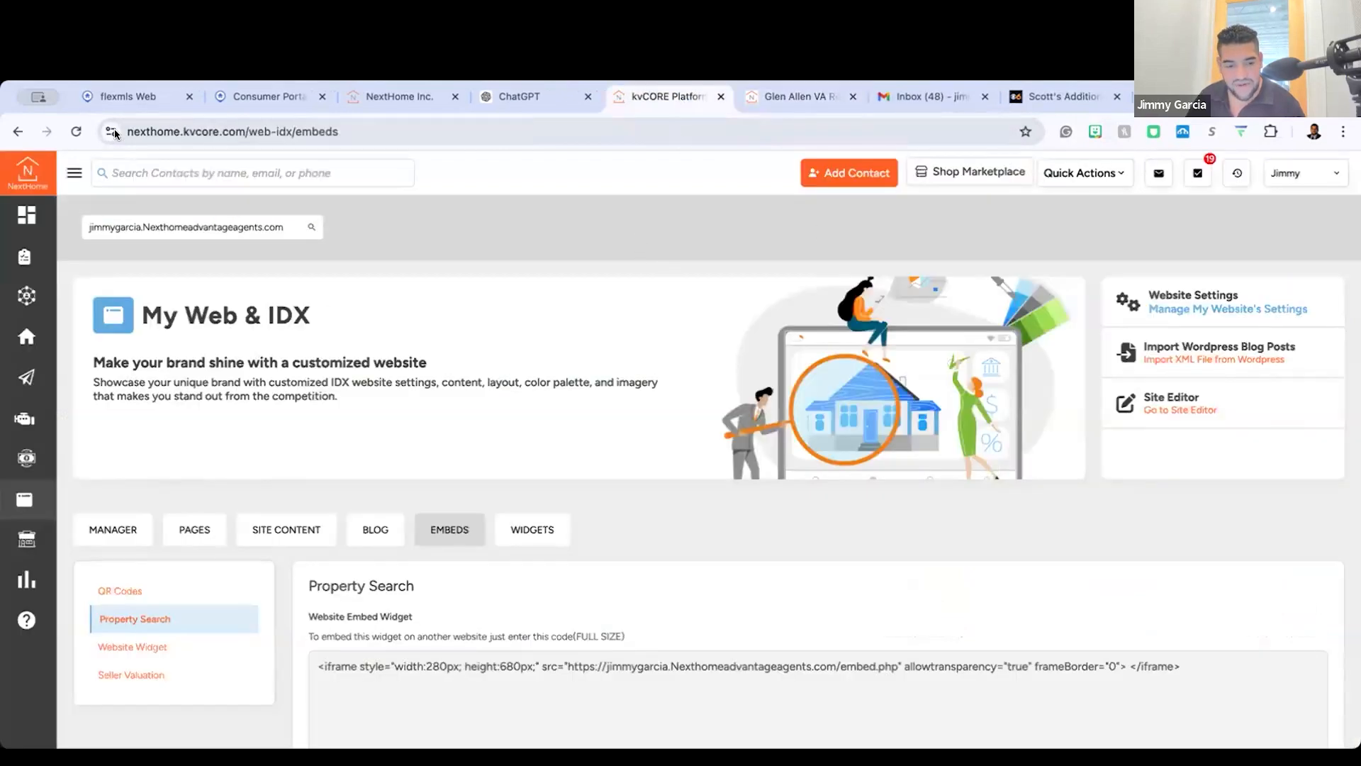
left_click(75, 174)
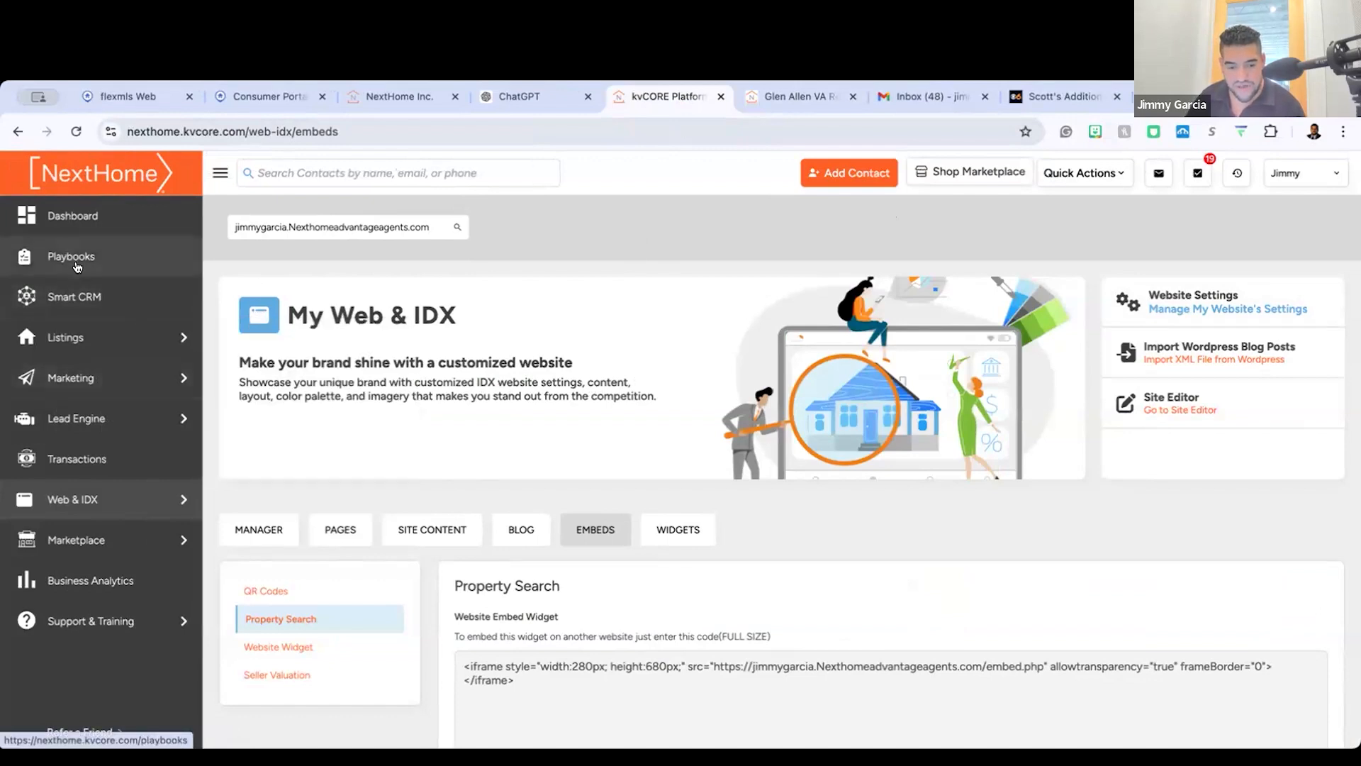
left_click(88, 287)
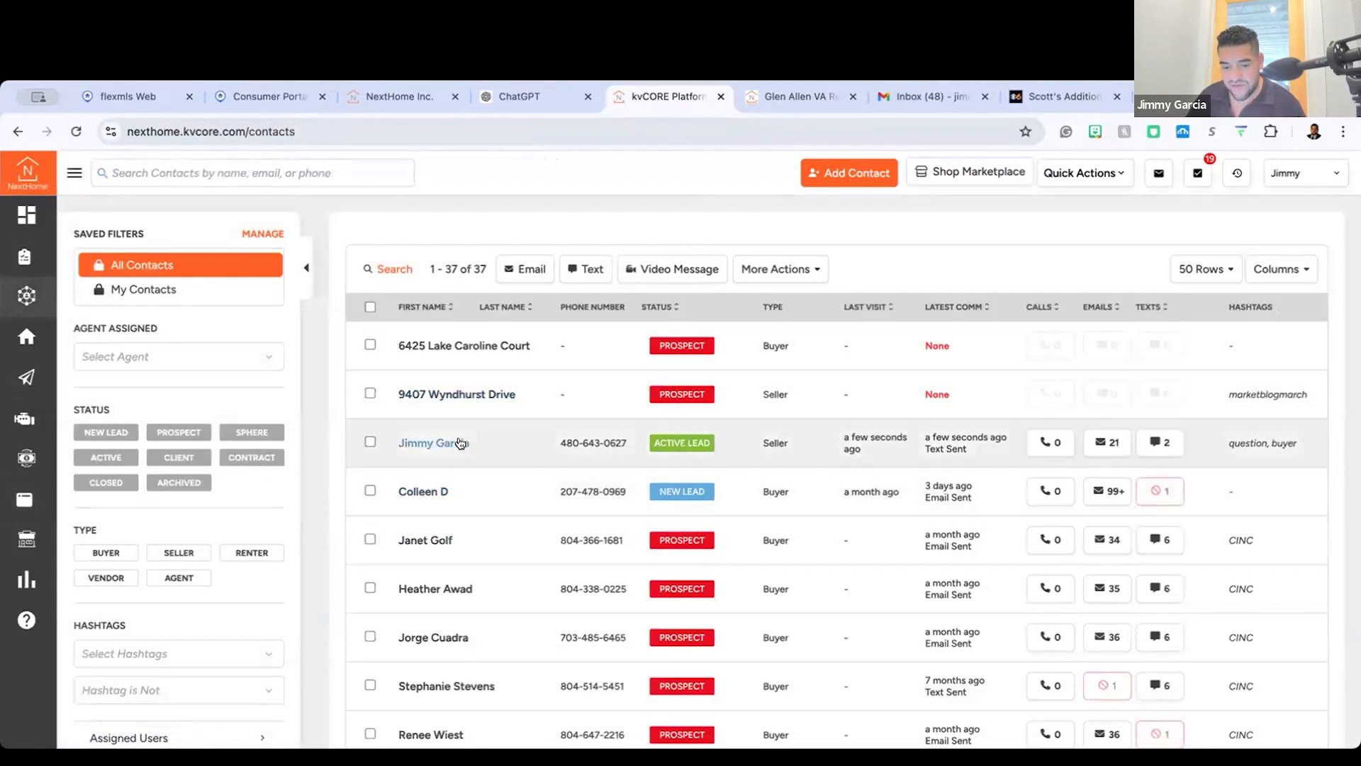
left_click(459, 443)
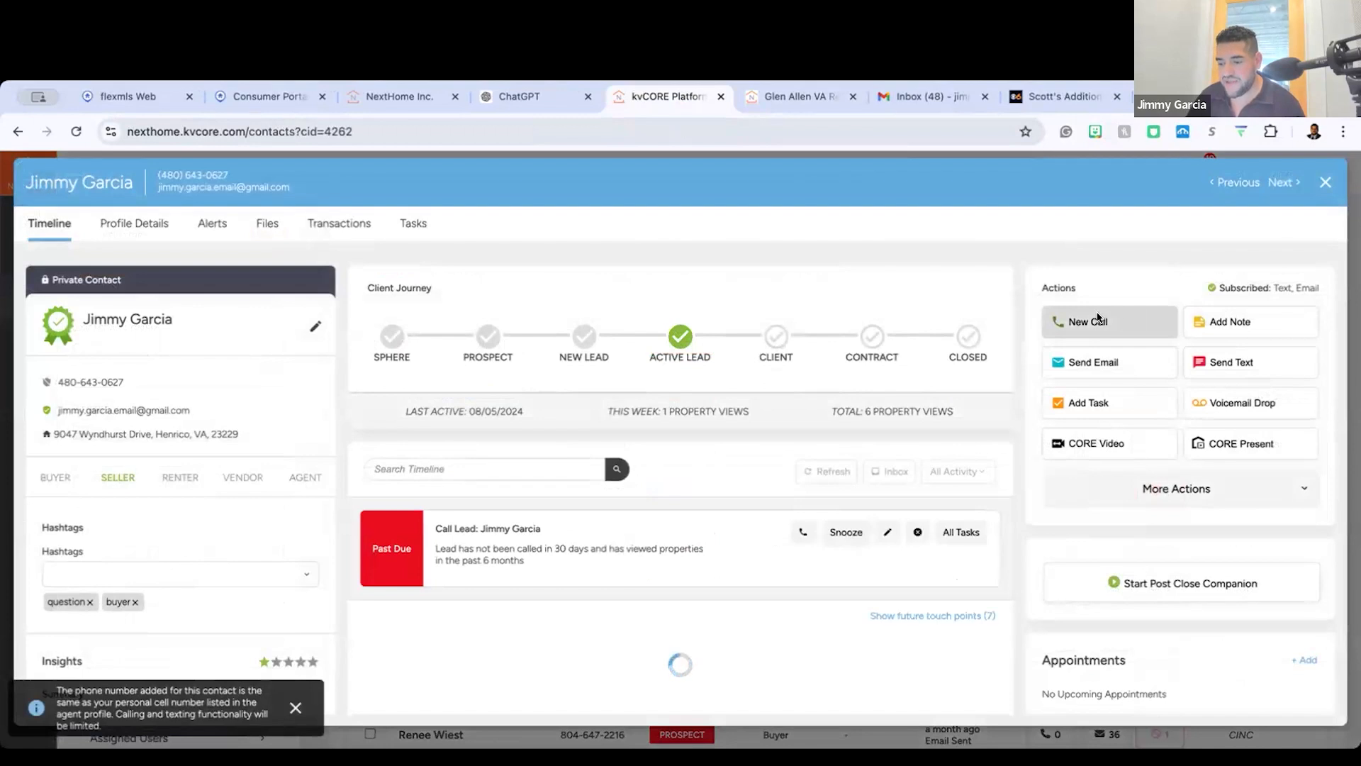
Step: View the contact's New Call and CORE Video windows without calling or sending anything, and close the contact record
left_click(1092, 316)
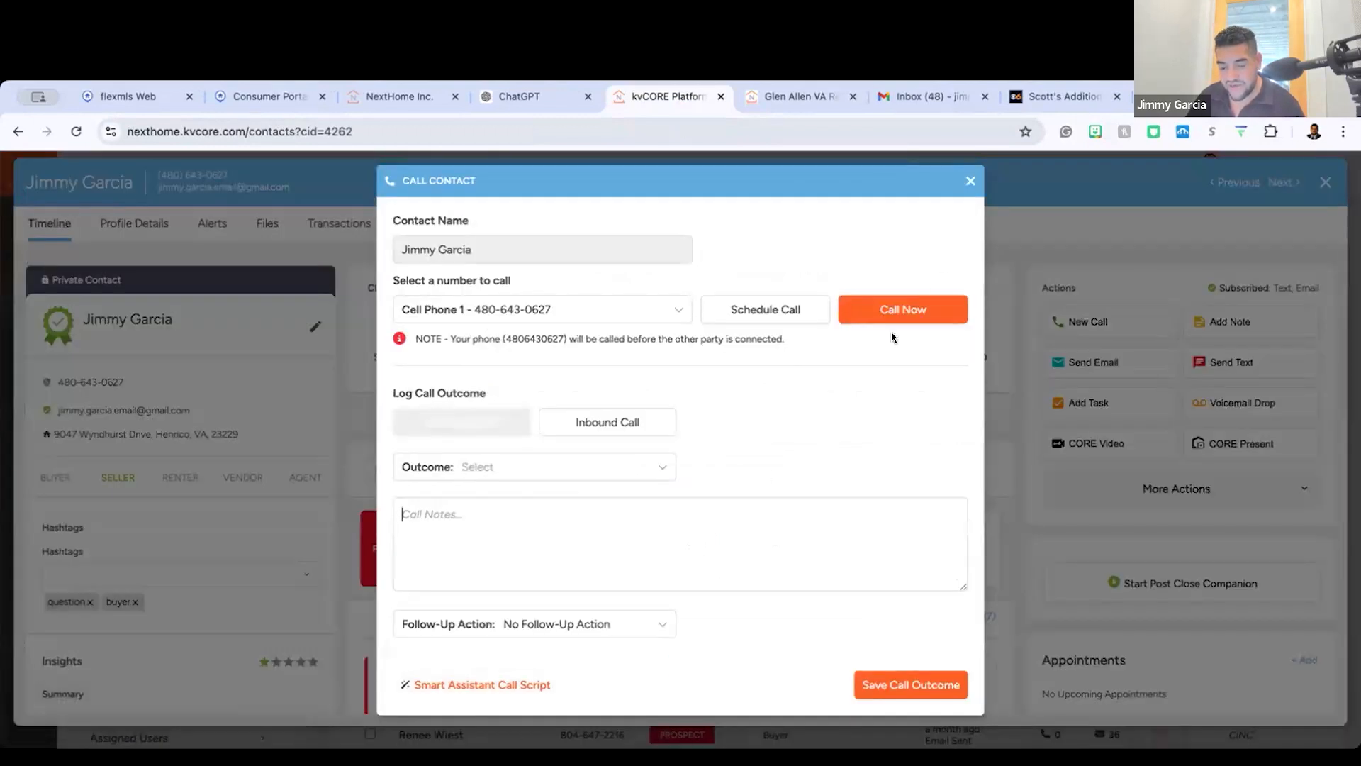
left_click(970, 181)
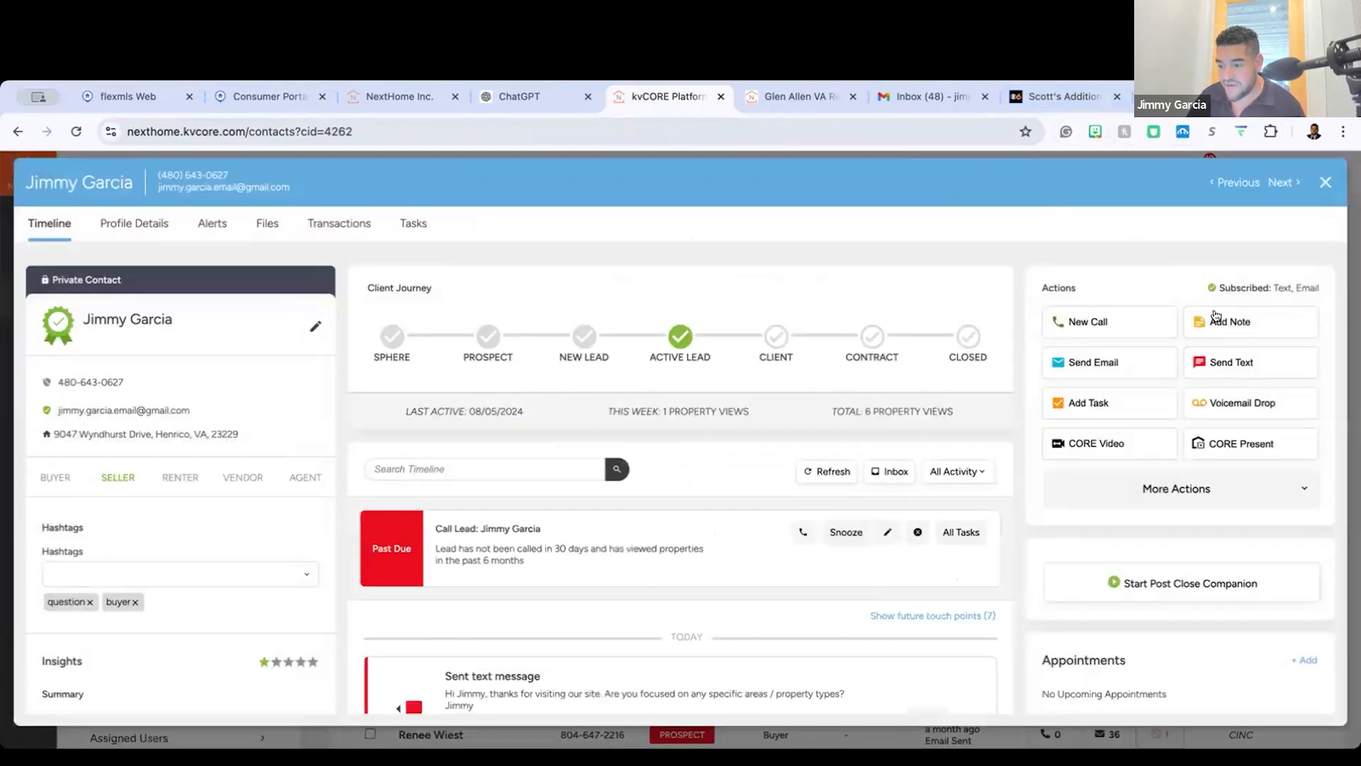
left_click(1131, 445)
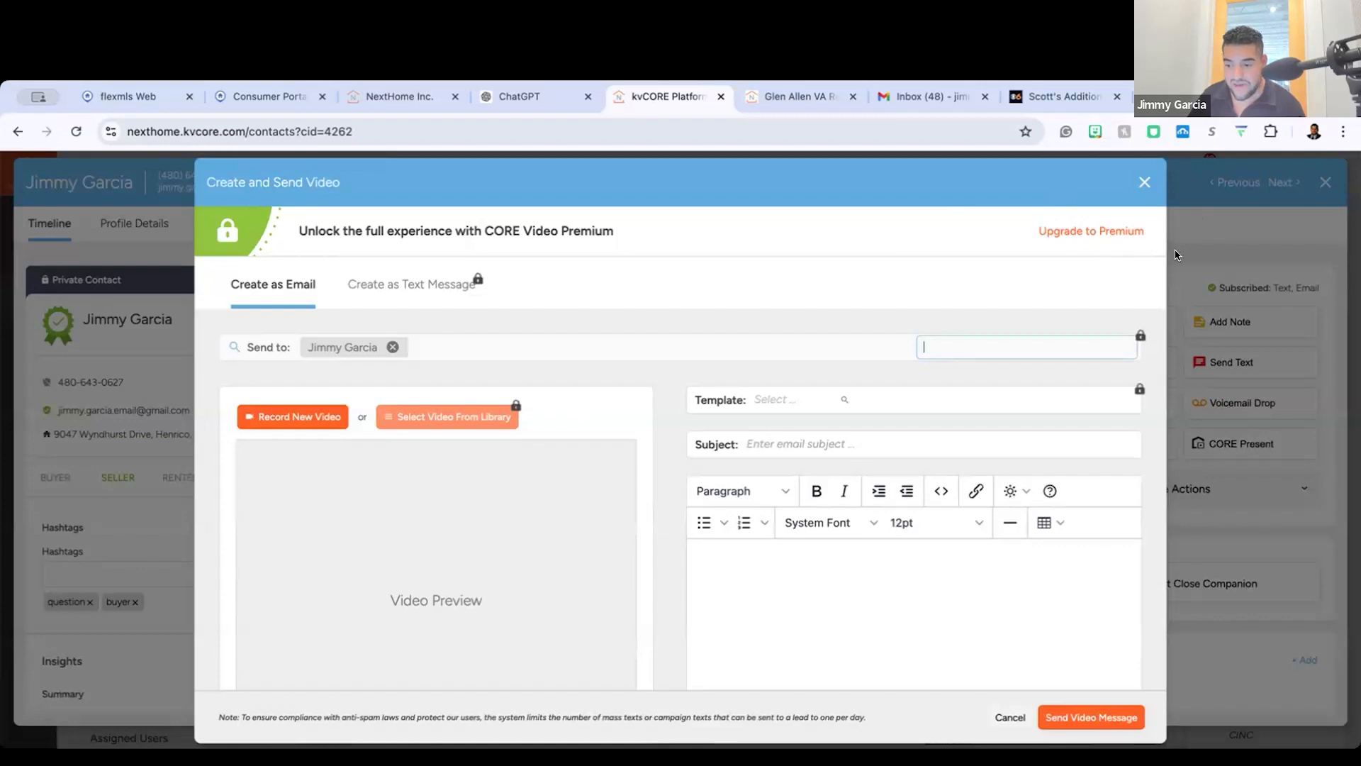
left_click(1144, 182)
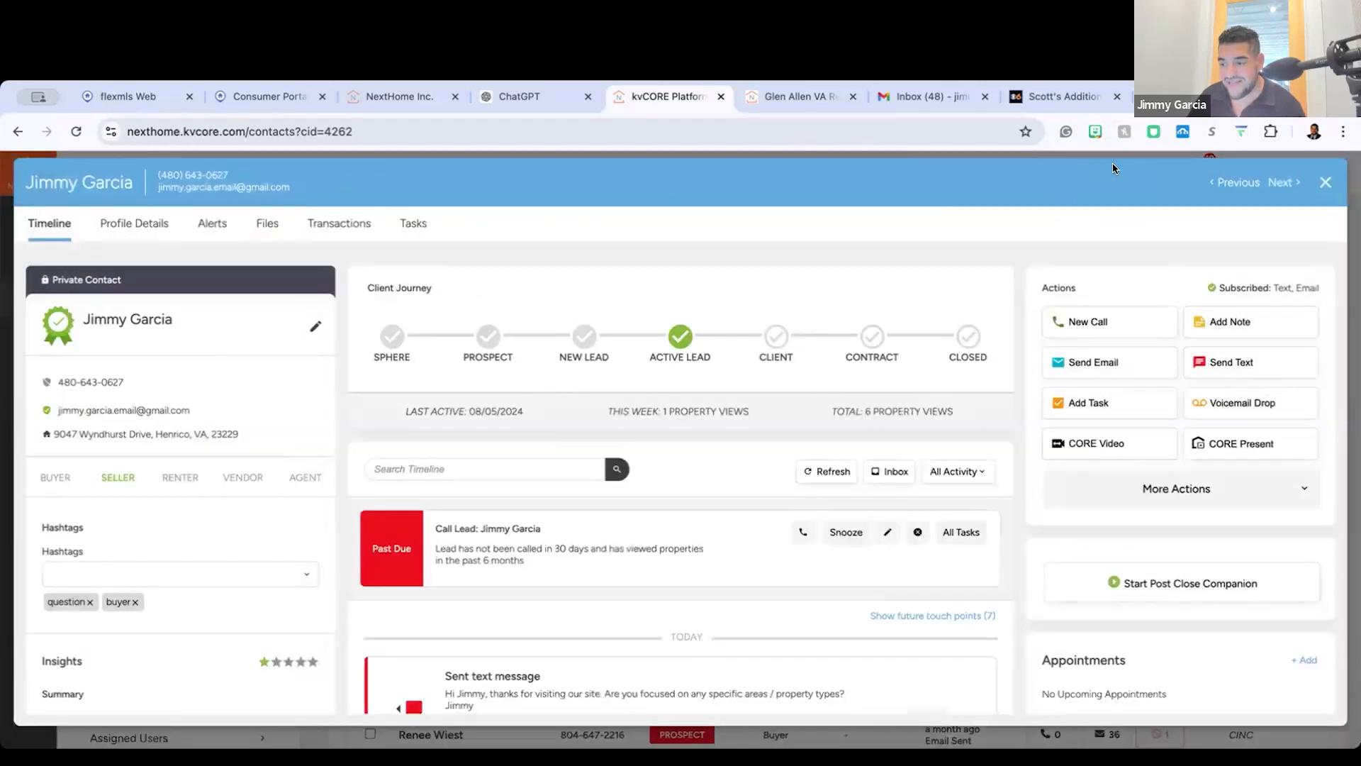
left_click(1324, 179)
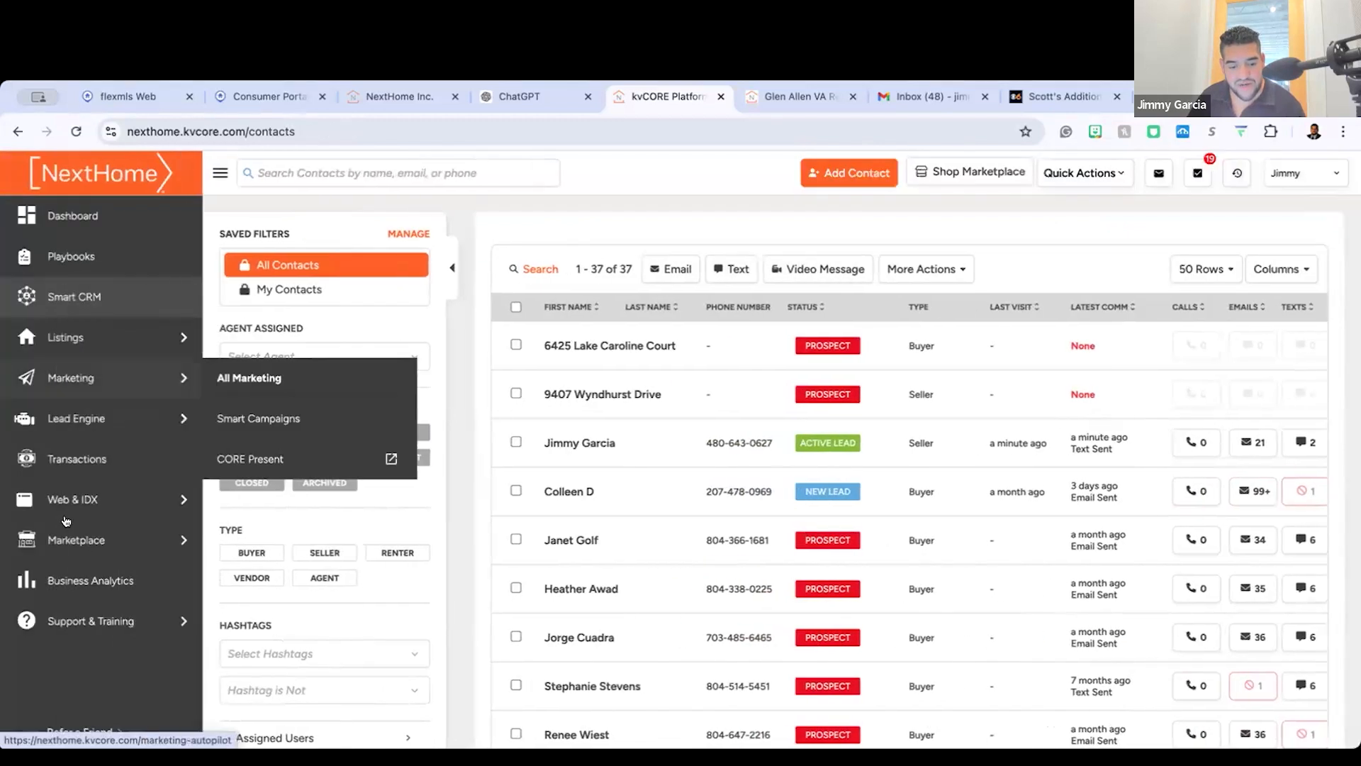
Step: Open the Web & IDX pages with their templates and bring up a blank custom page in the page builder
left_click(231, 539)
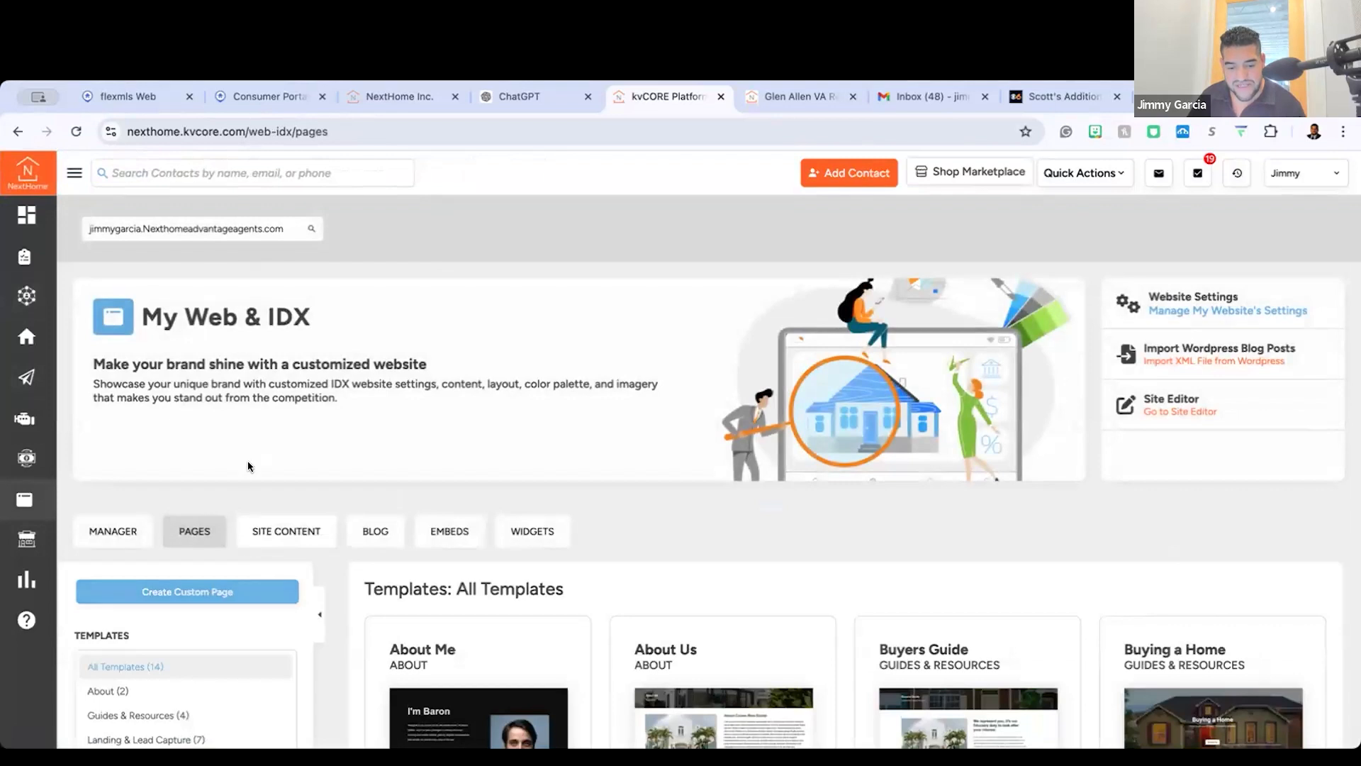
scroll(248, 466, "down", 2)
left_click(247, 467)
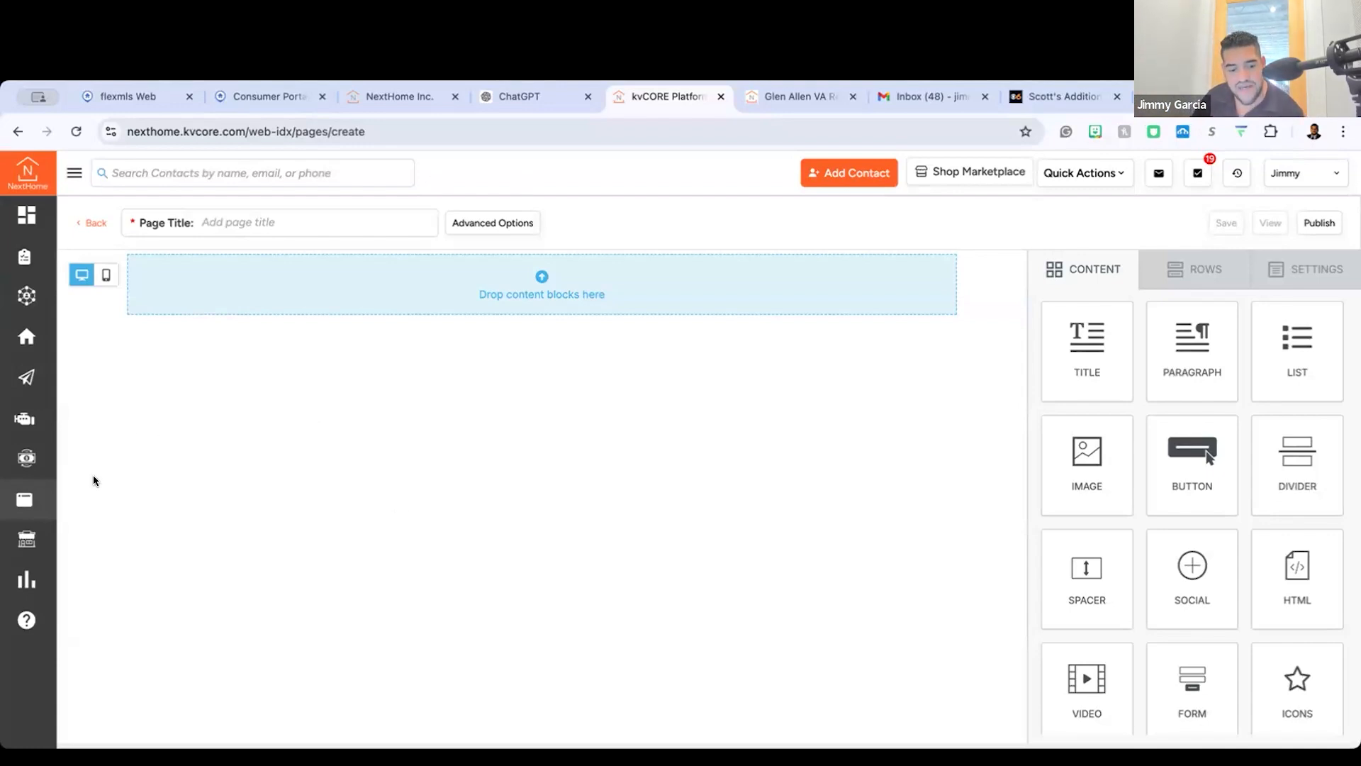
Step: Examine the Property Search embed codes and the full-size and small search widget previews under Website Embeds
mouse_move(23, 498)
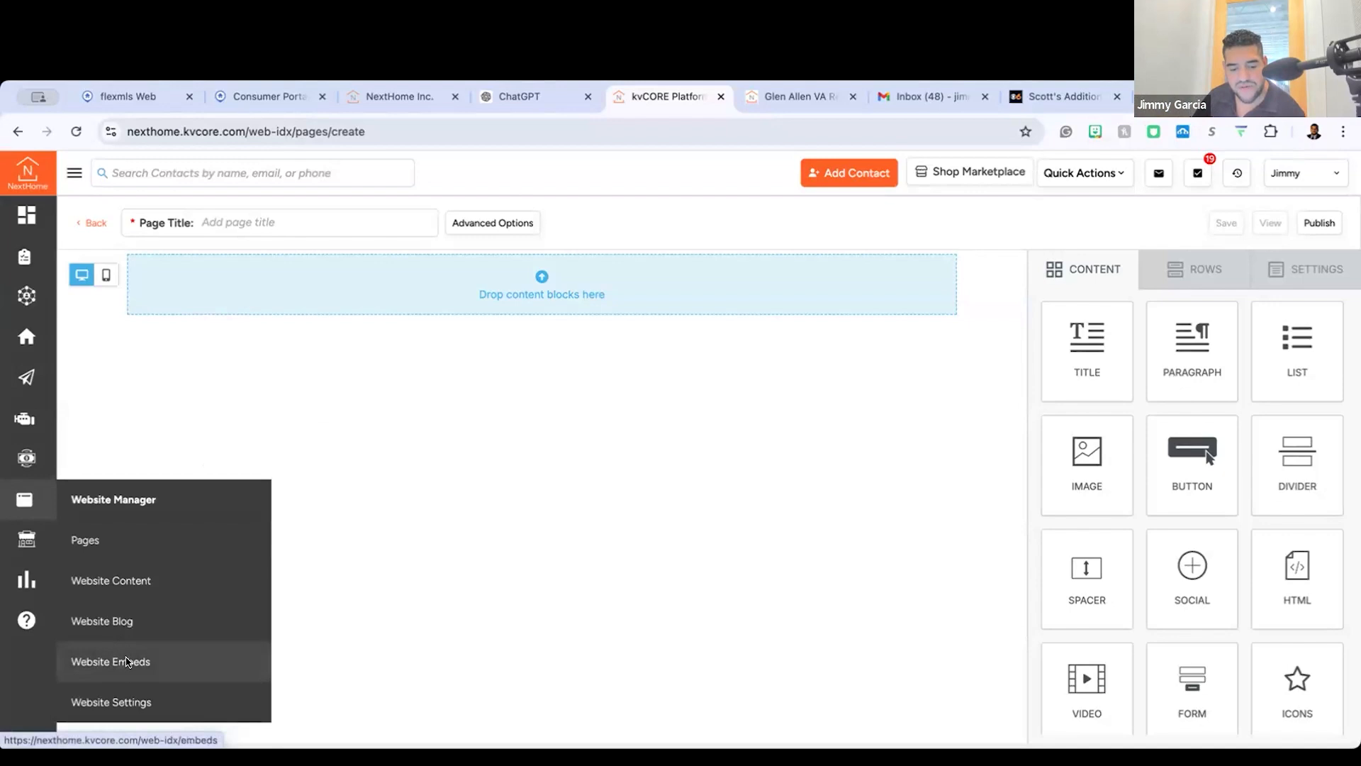
left_click(125, 658)
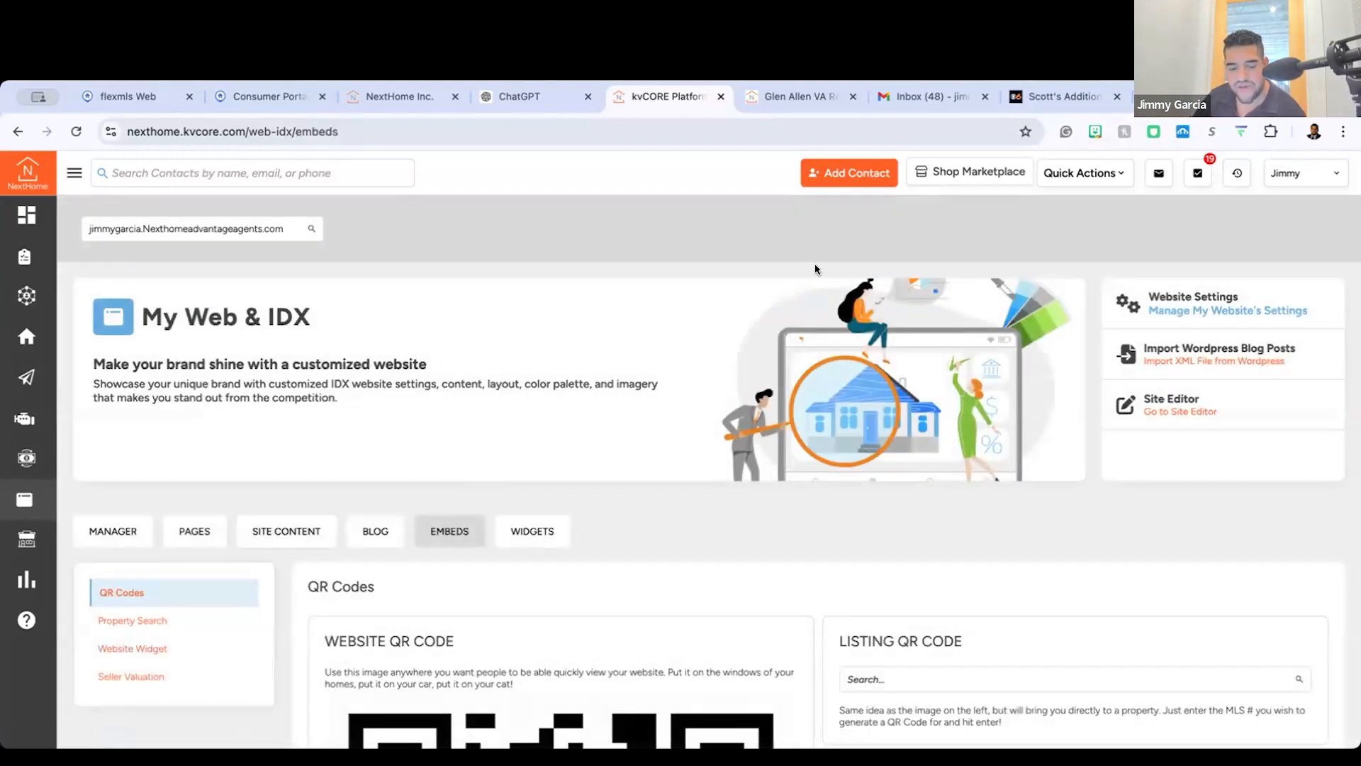
scroll(173, 550, "down", 2)
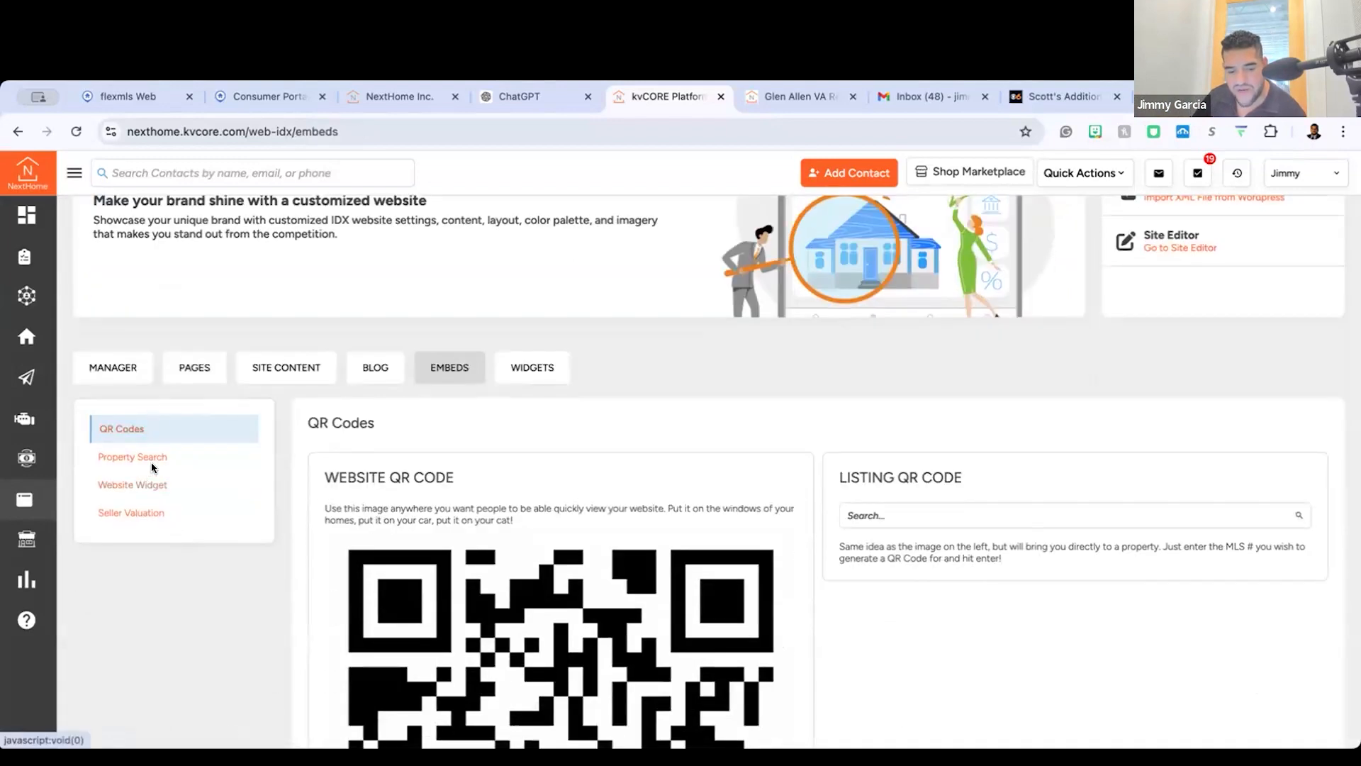
left_click(151, 458)
scroll(397, 563, "down", 10)
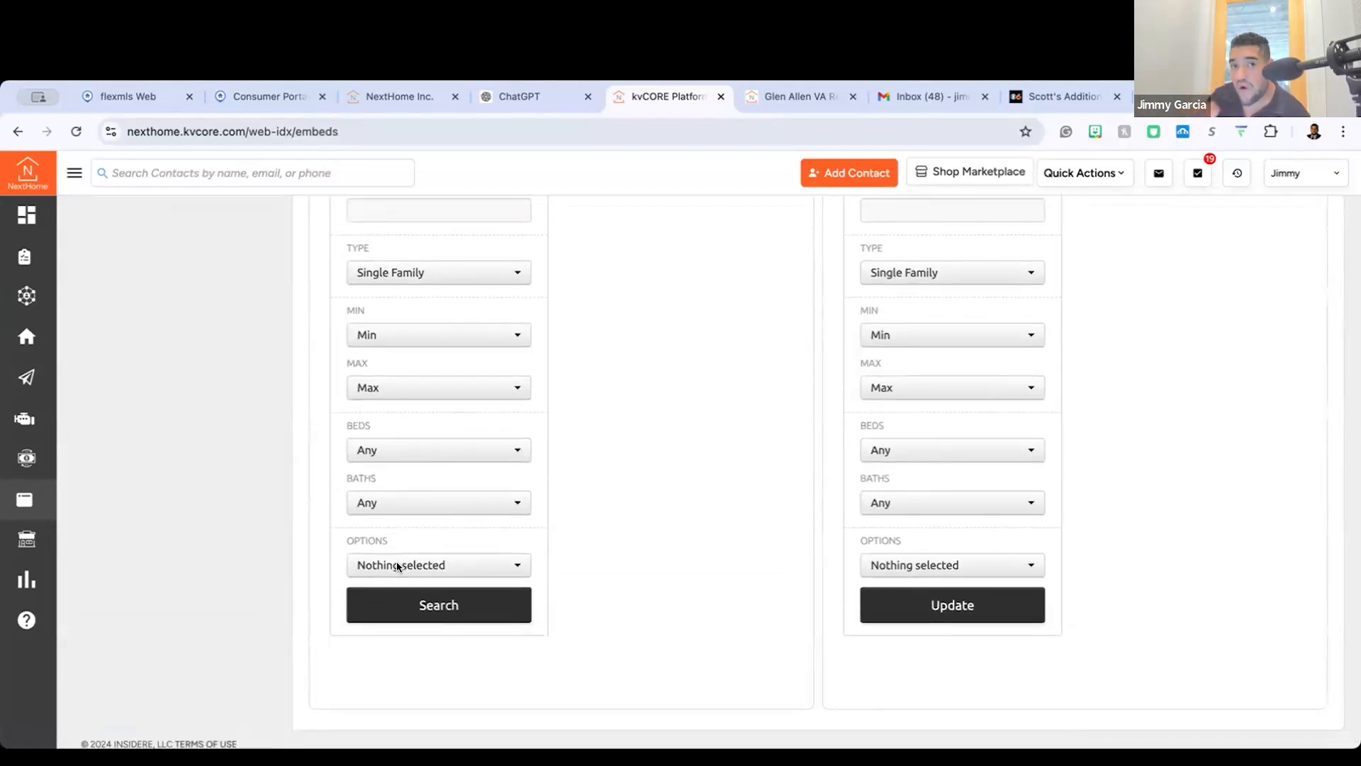
scroll(397, 565, "up", 12)
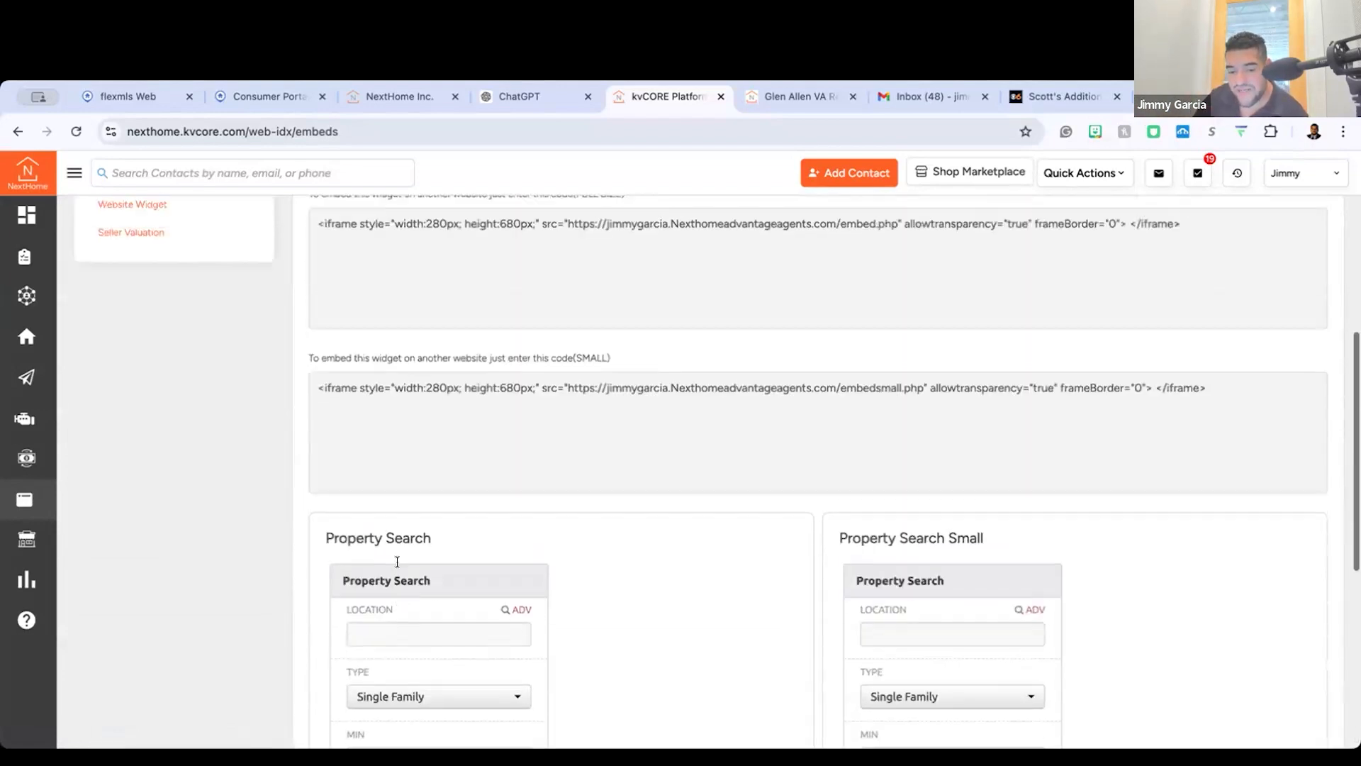
Step: Show the Service Areas and SEO list in the site content and open the Keywords field of Richmond, VA for entry
left_click(204, 475)
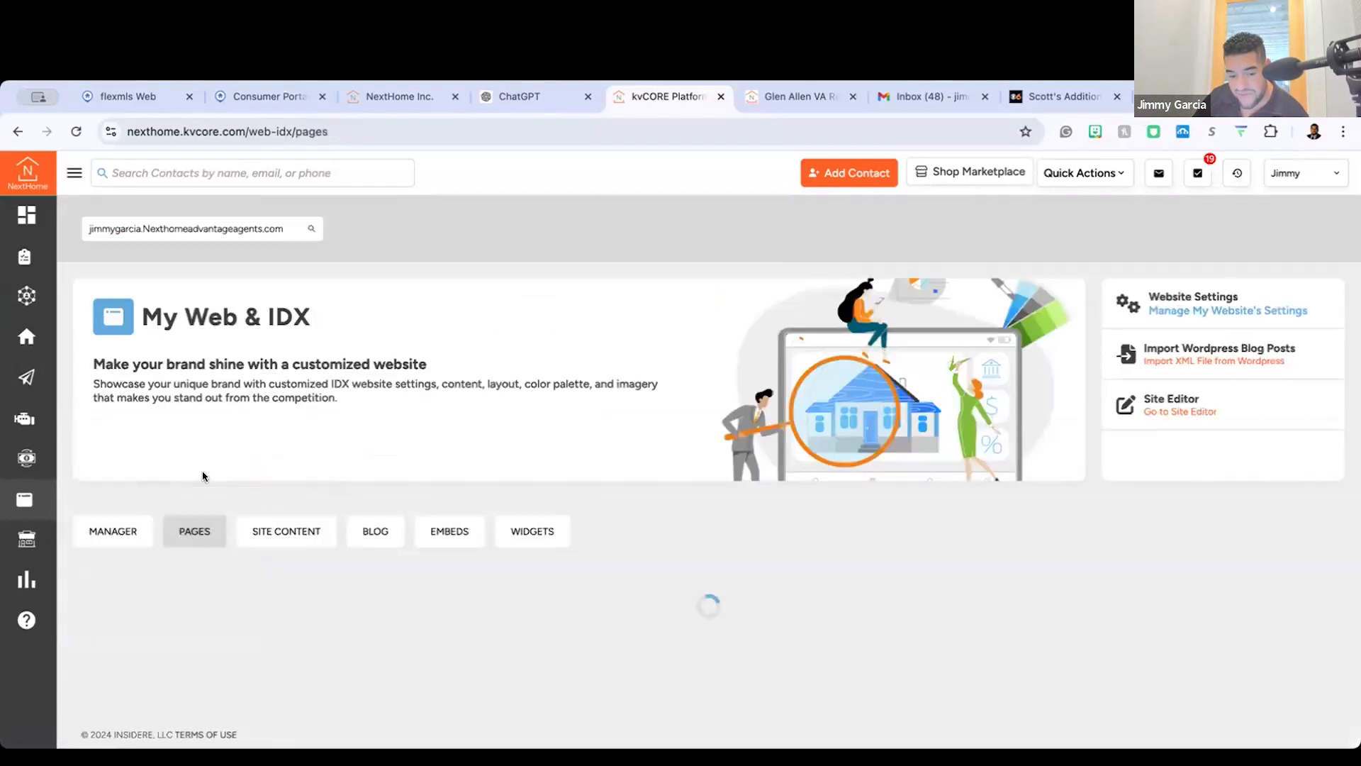
left_click(305, 535)
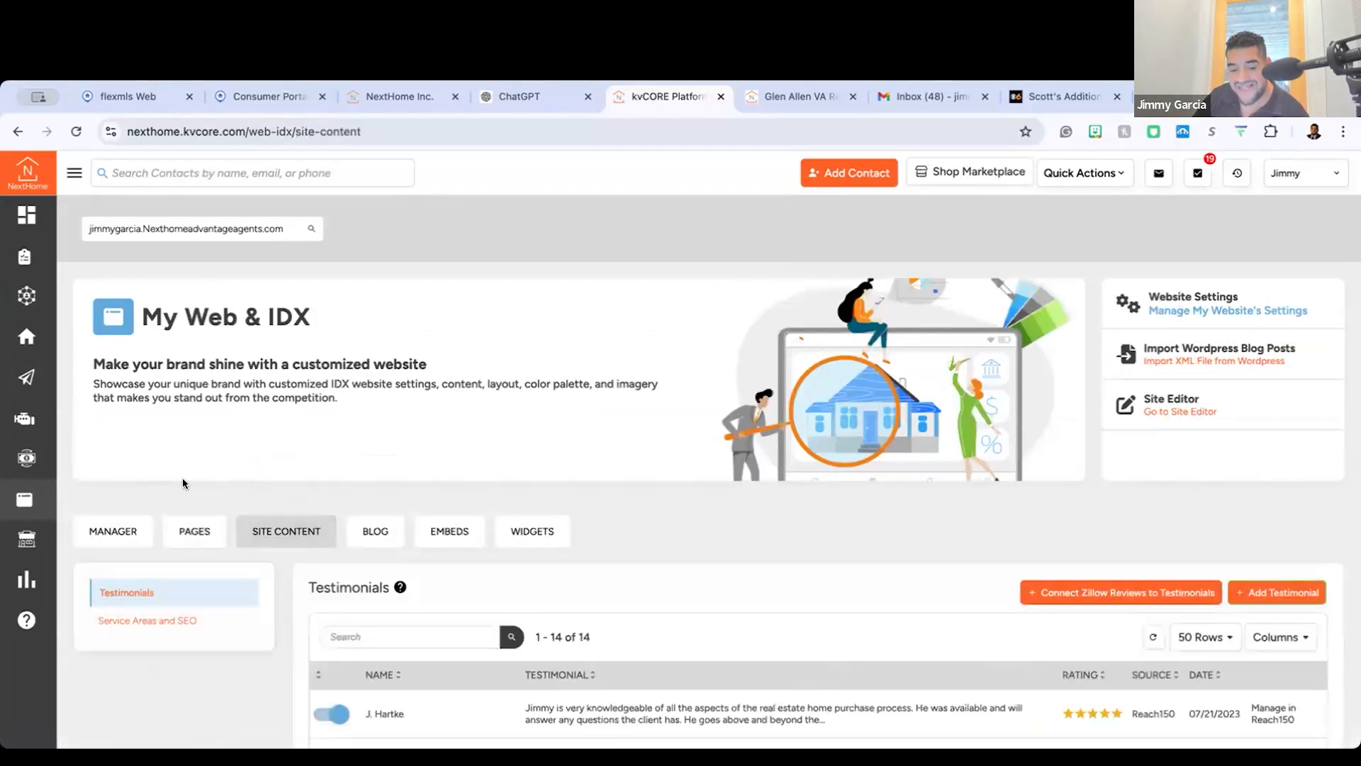
scroll(301, 501, "down", 3)
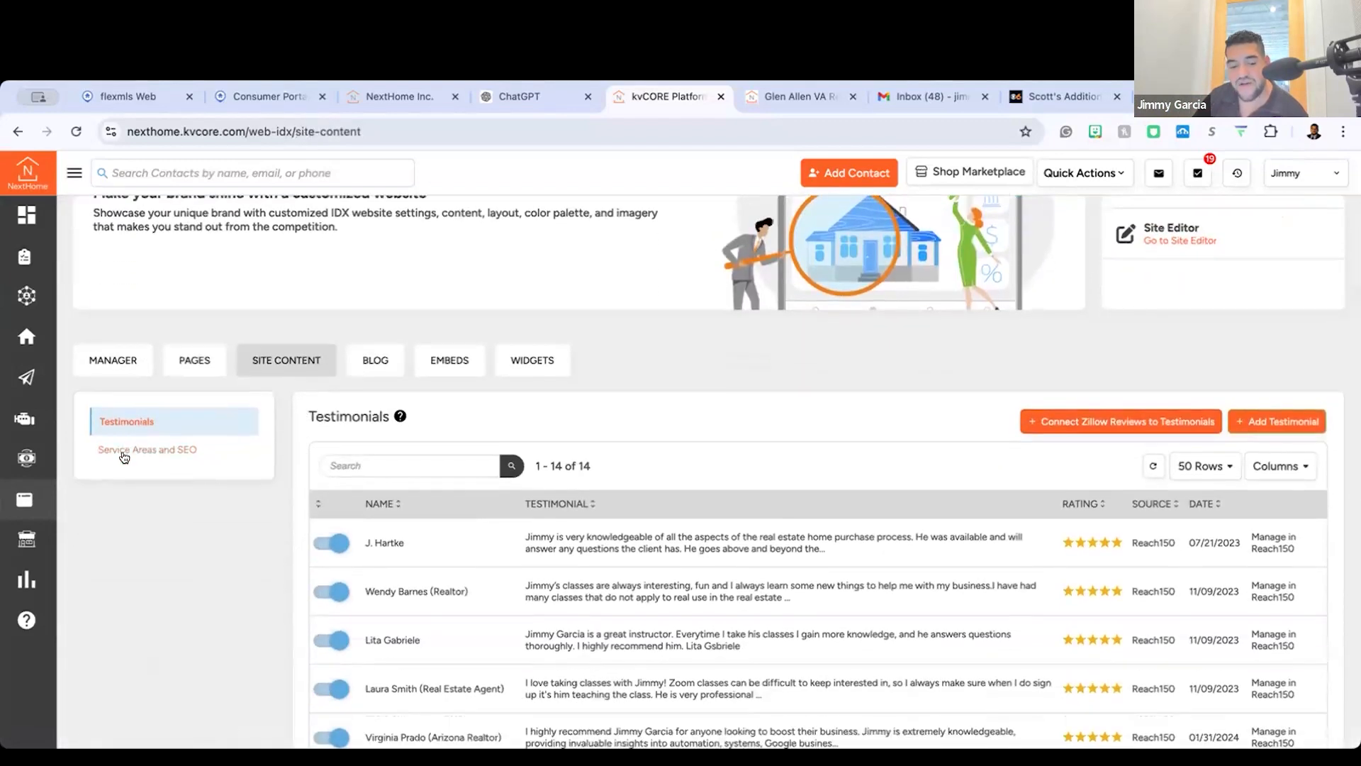
left_click(126, 451)
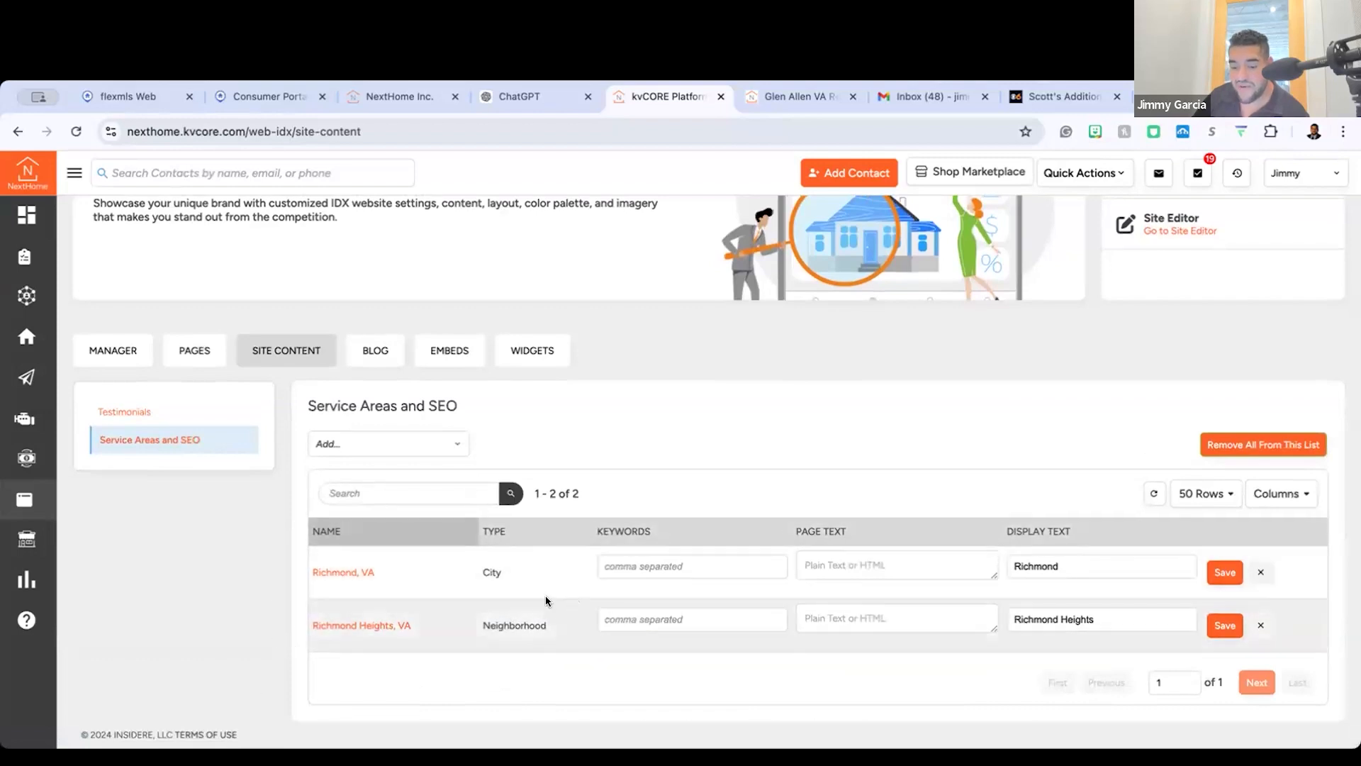
left_click(636, 570)
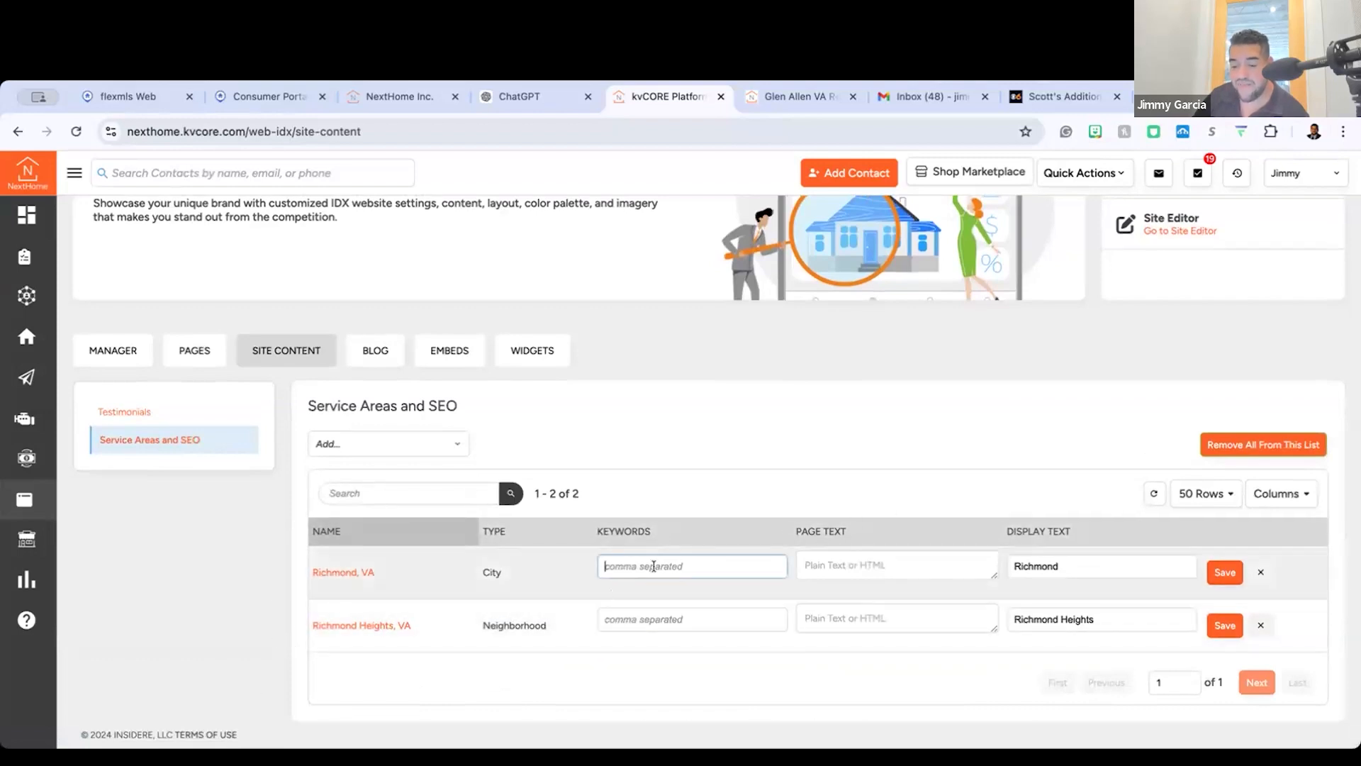